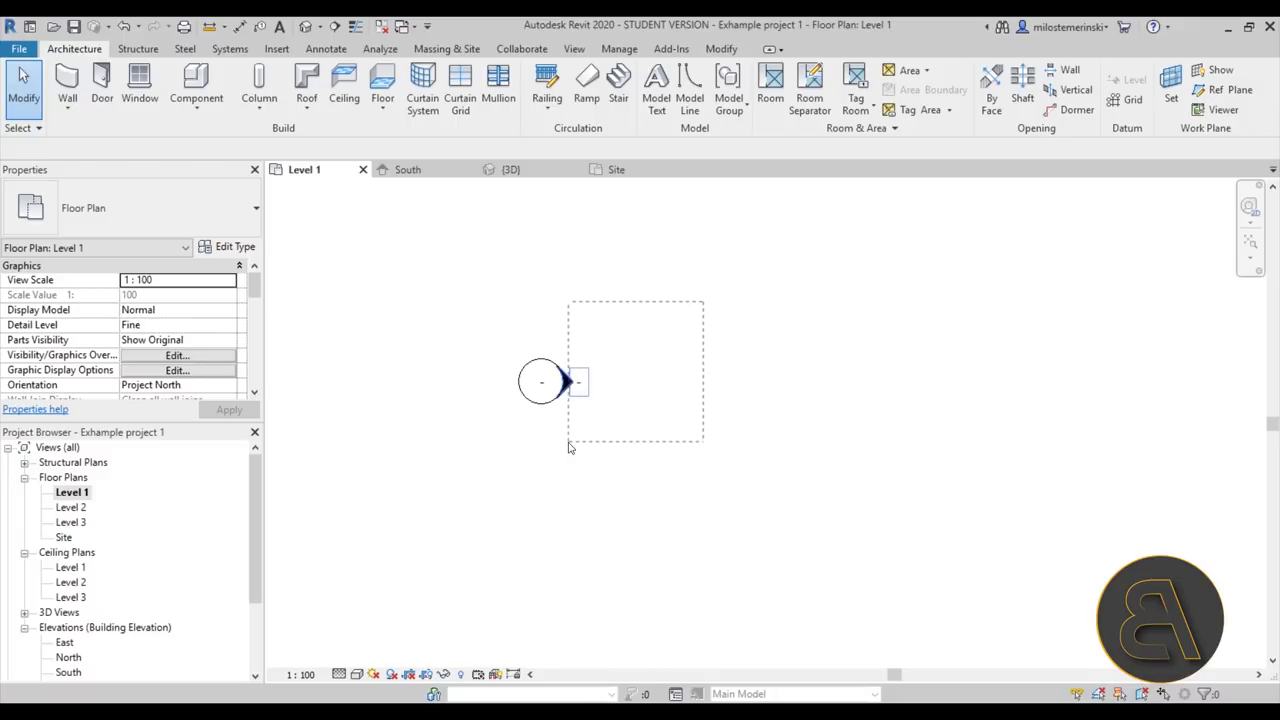
mouse_move(382, 305)
mouse_down()
mouse_move(494, 366)
mouse_move(508, 398)
mouse_move(580, 441)
mouse_move(555, 436)
mouse_move(586, 429)
mouse_move(562, 432)
mouse_up()
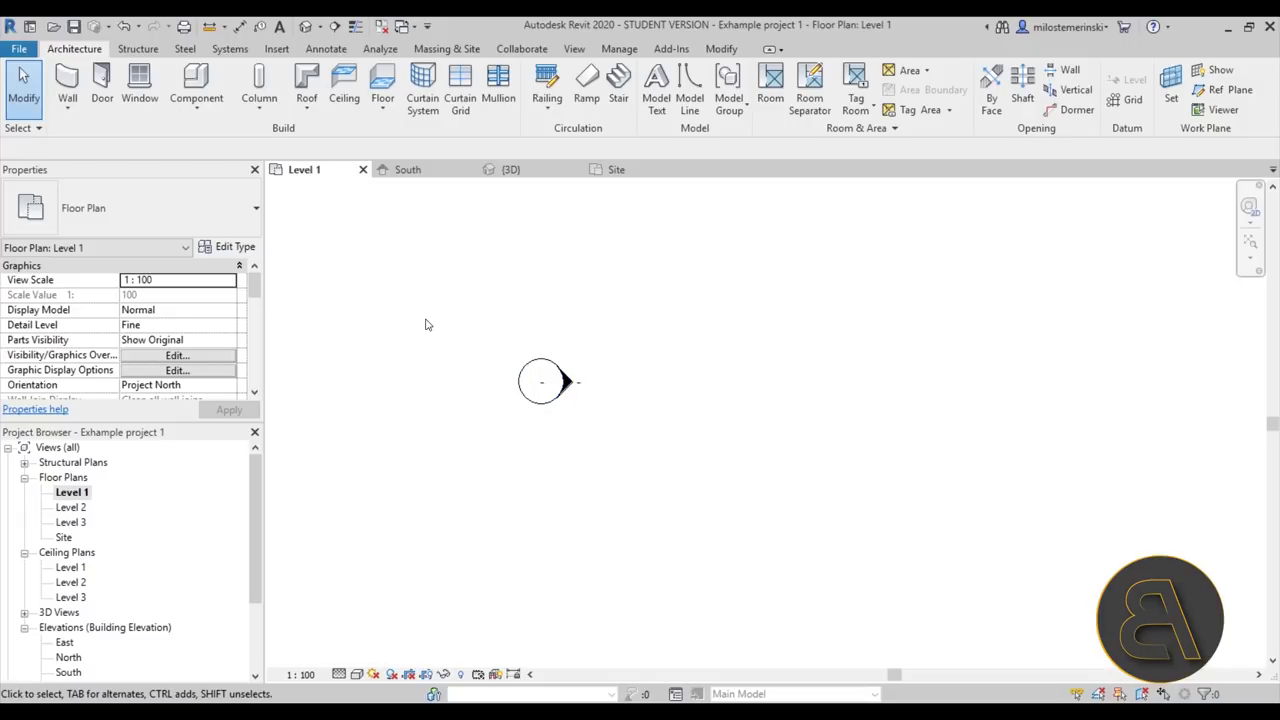
scroll(512, 288, down, 4)
middle_drag(574, 305, 526, 403)
click(30, 130)
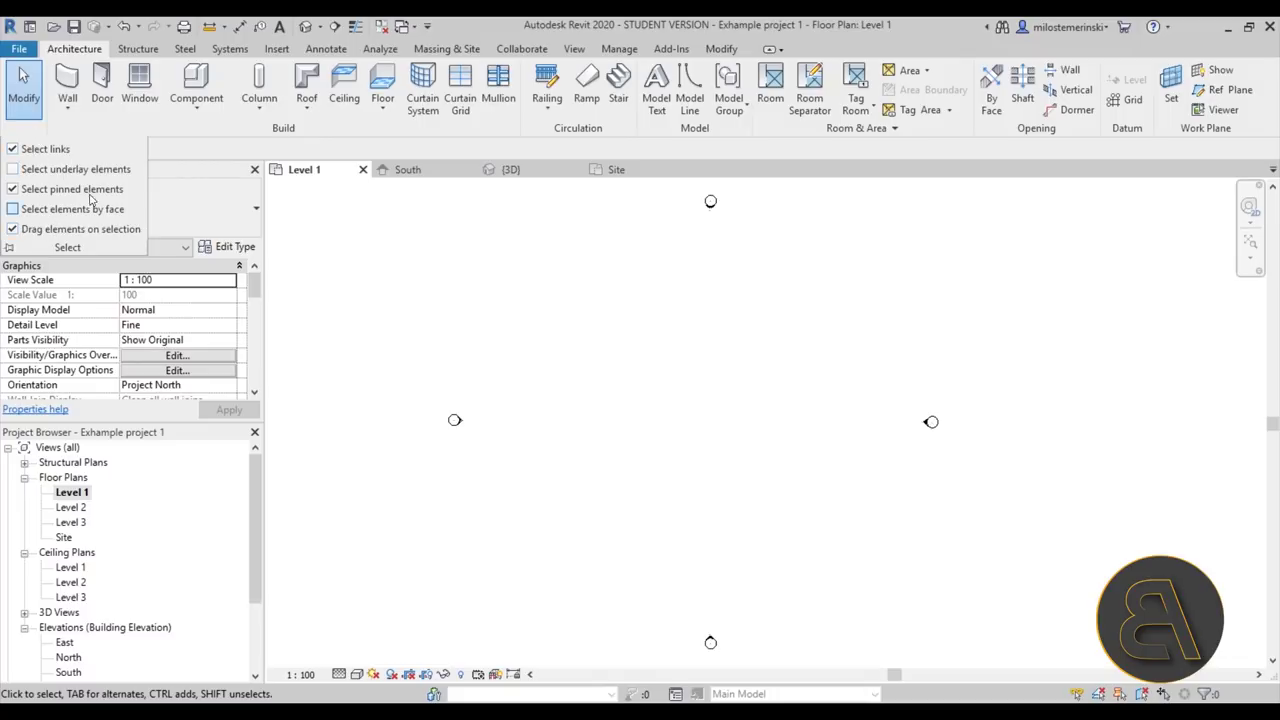
click(665, 438)
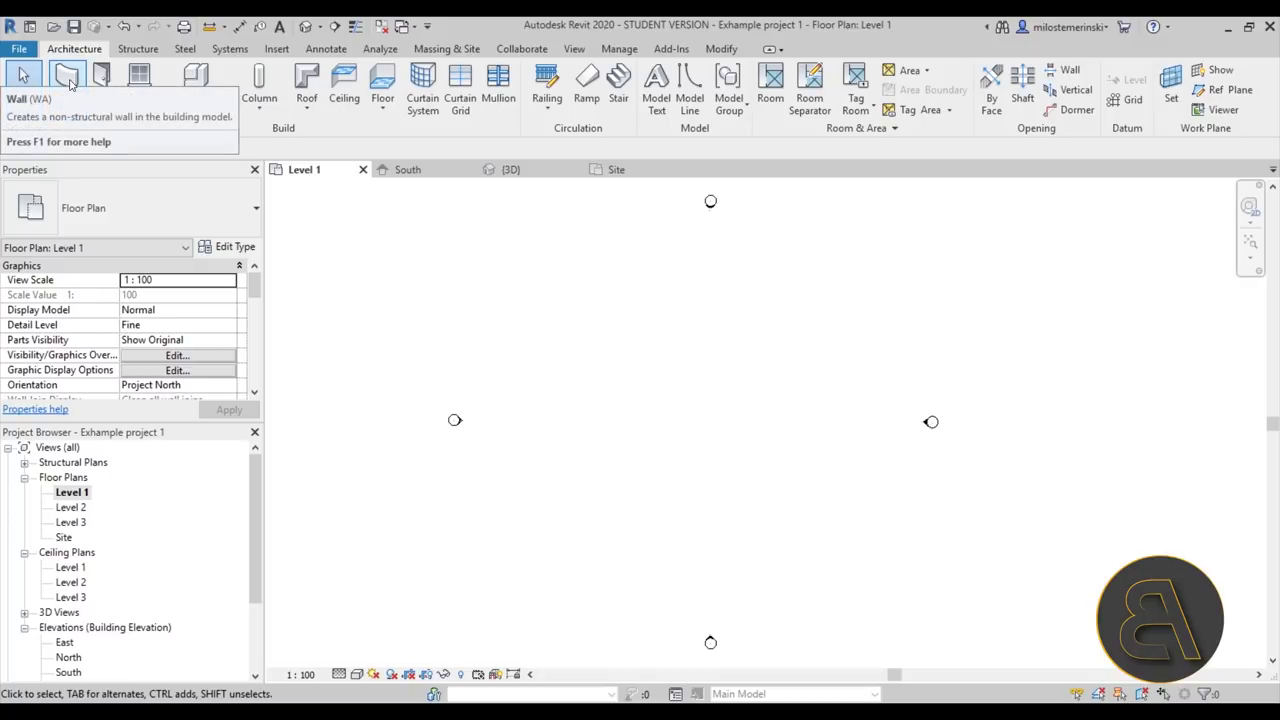
Draw a single horizontal Generic - 200mm wall about 21 m long in the area between the elevation markers.
click(68, 80)
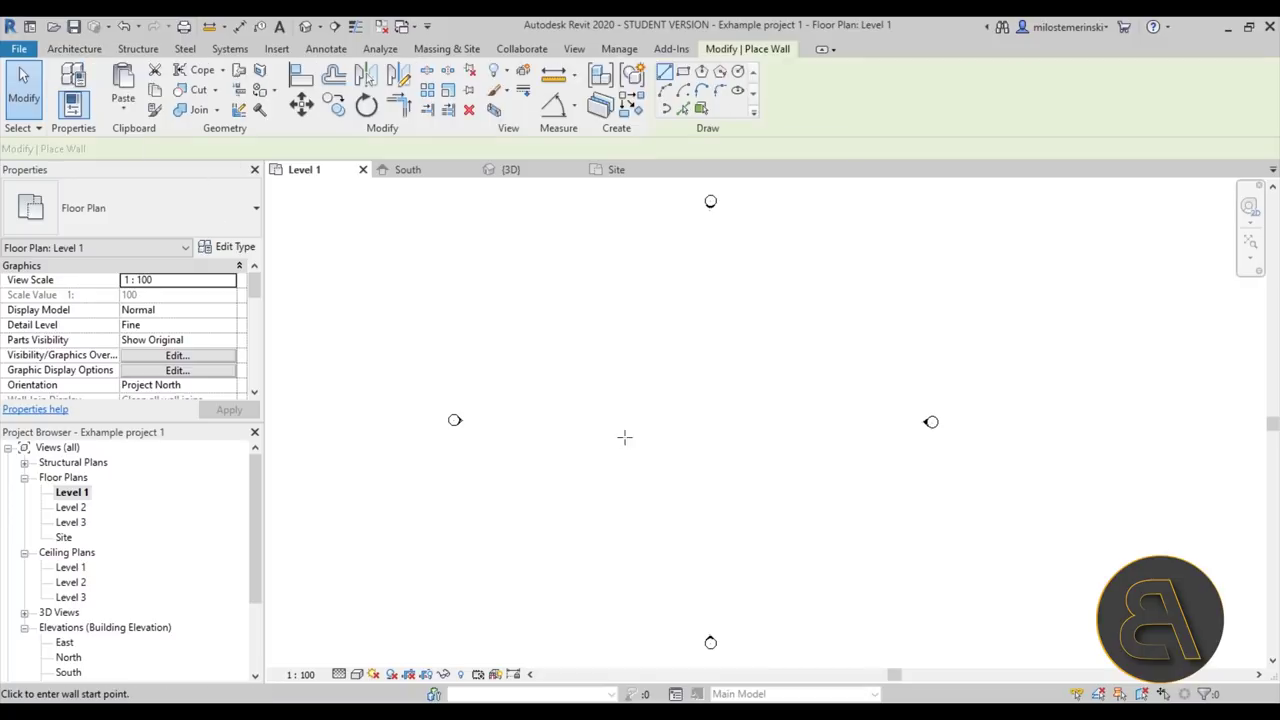
click(562, 392)
click(749, 389)
scroll(740, 420, up, 2)
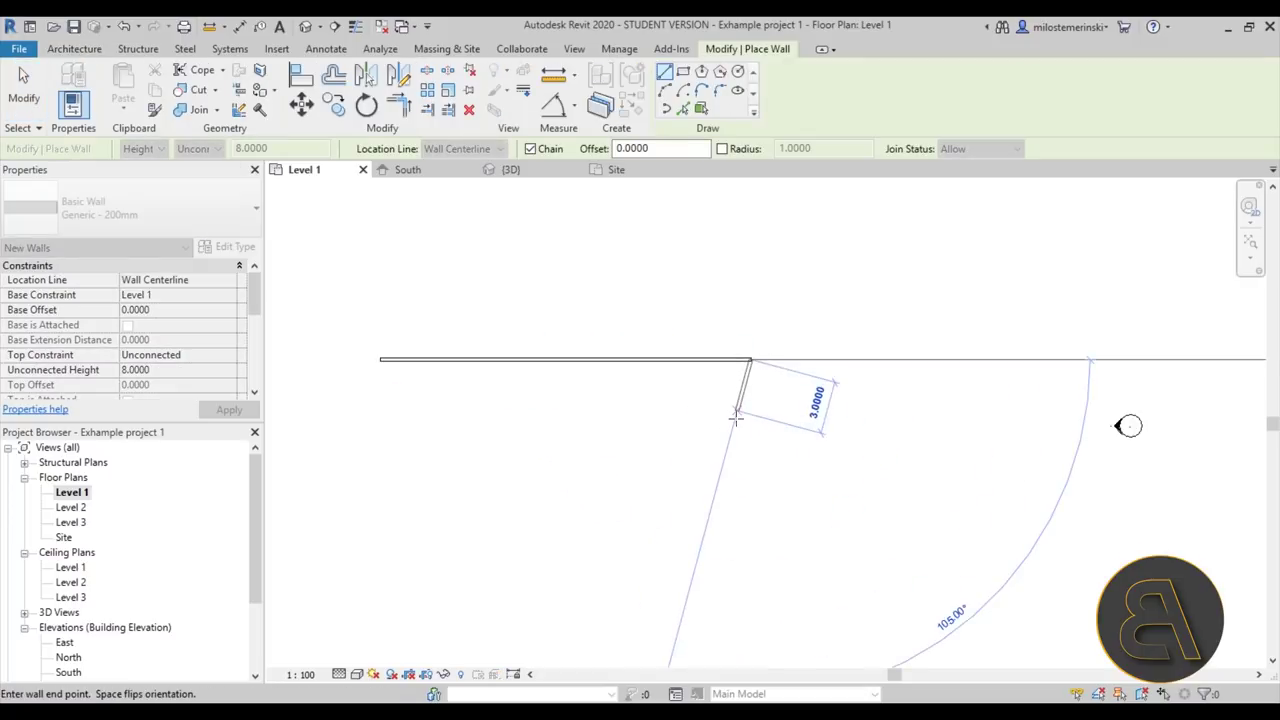
scroll(735, 418, down, 1)
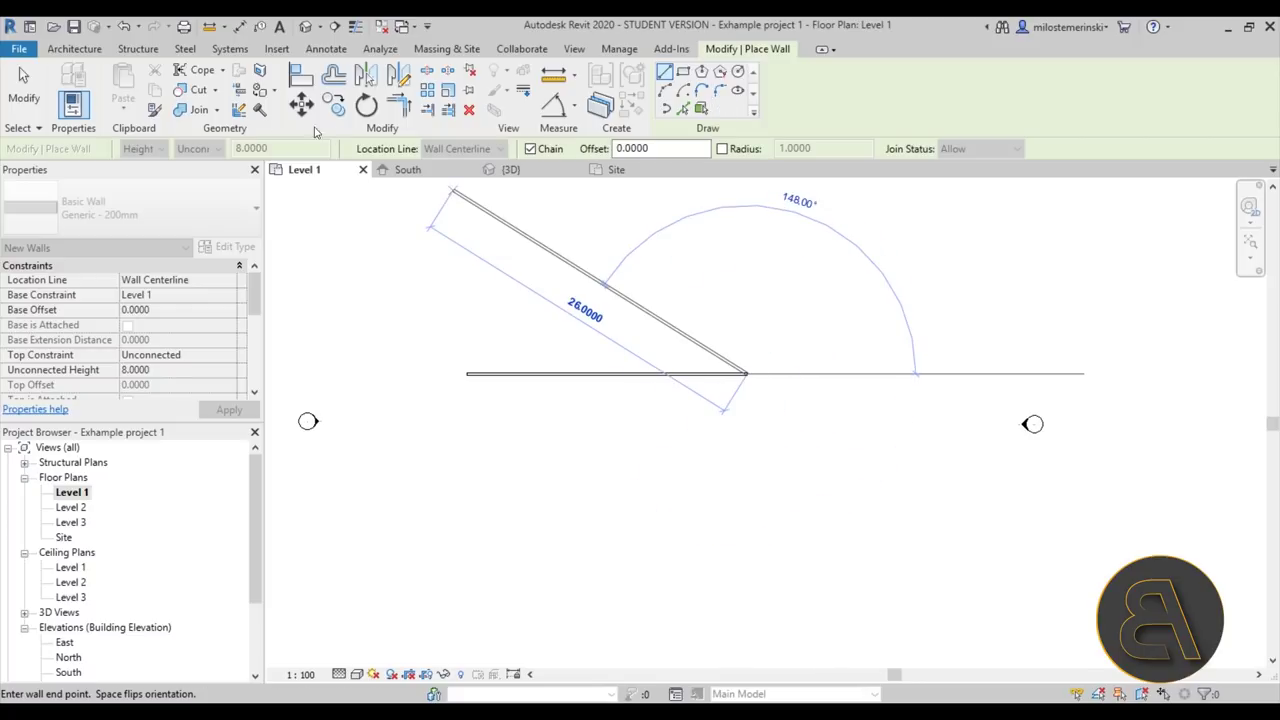
key(Escape)
key(Escape)
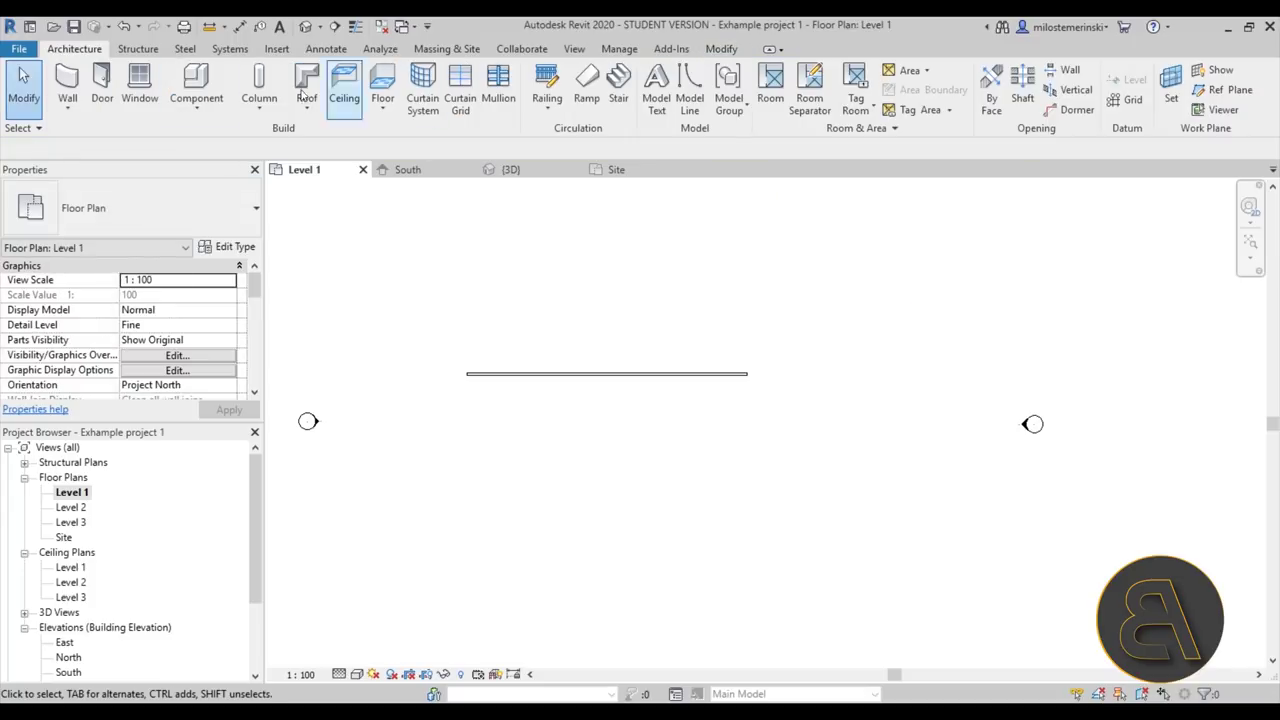
Start a new wall defined by Height with an Unconnected top, and review the location line options.
click(64, 82)
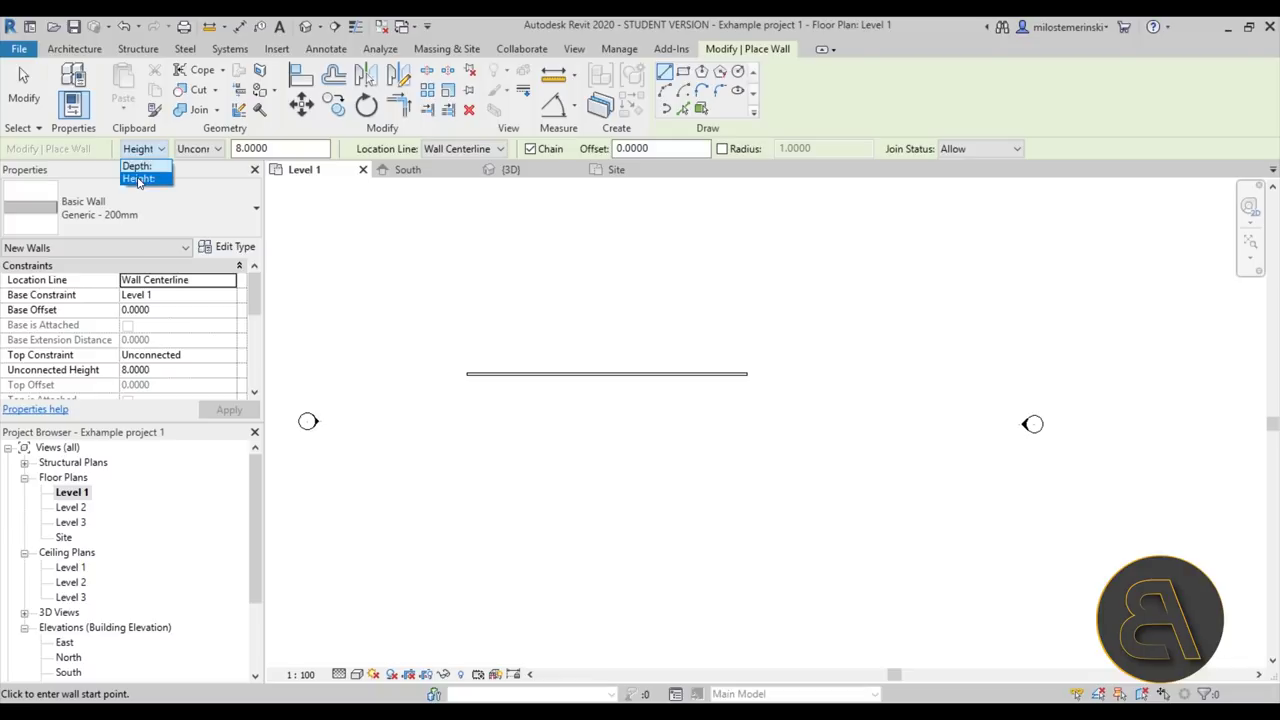
click(138, 179)
click(210, 150)
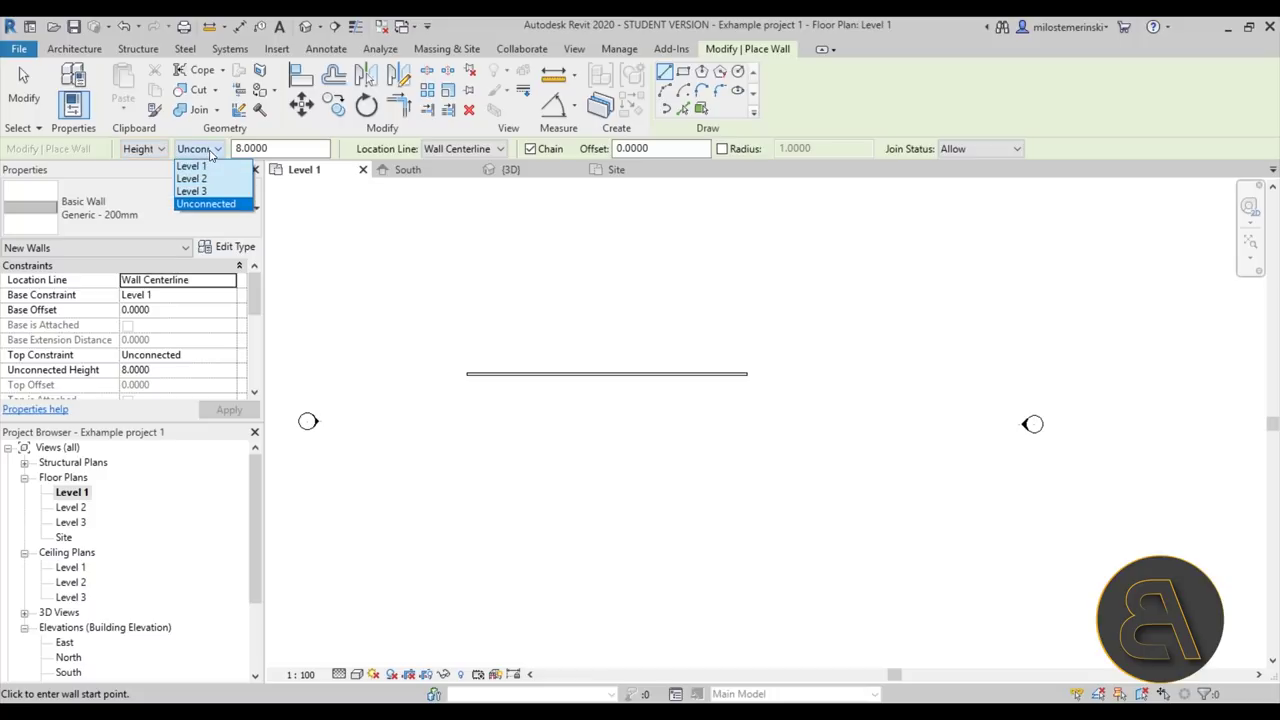
click(205, 204)
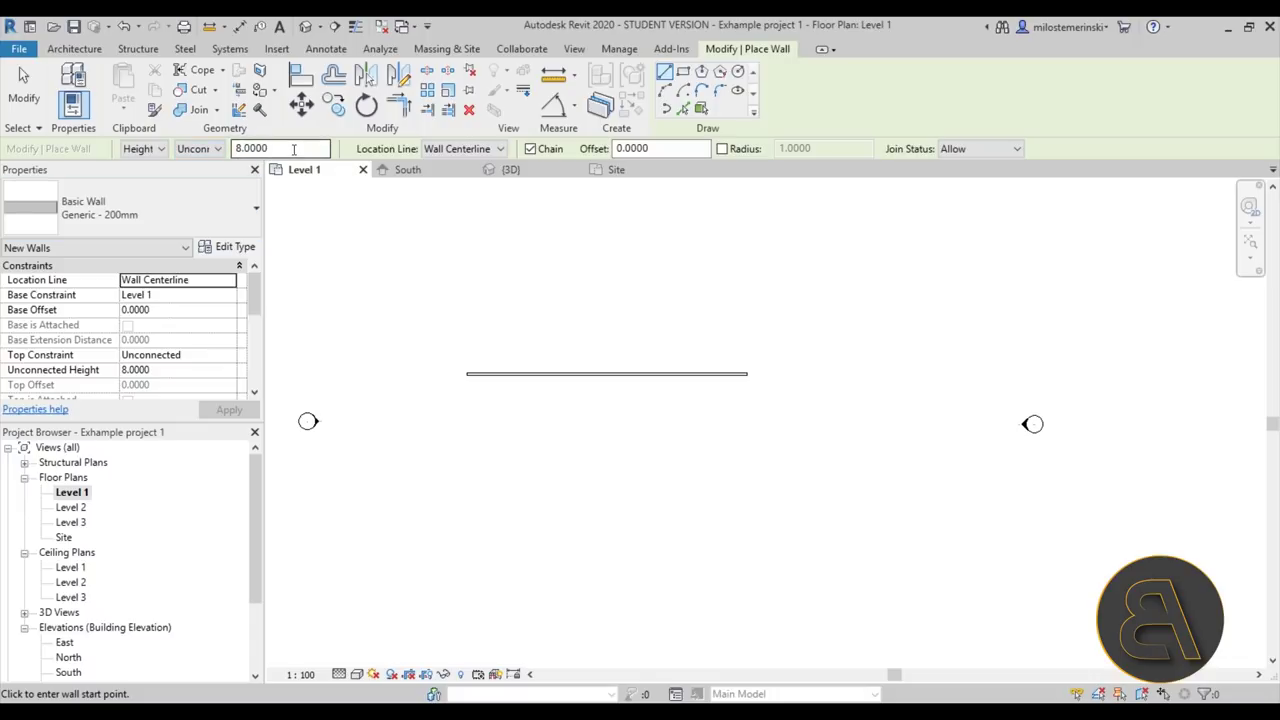
click(456, 149)
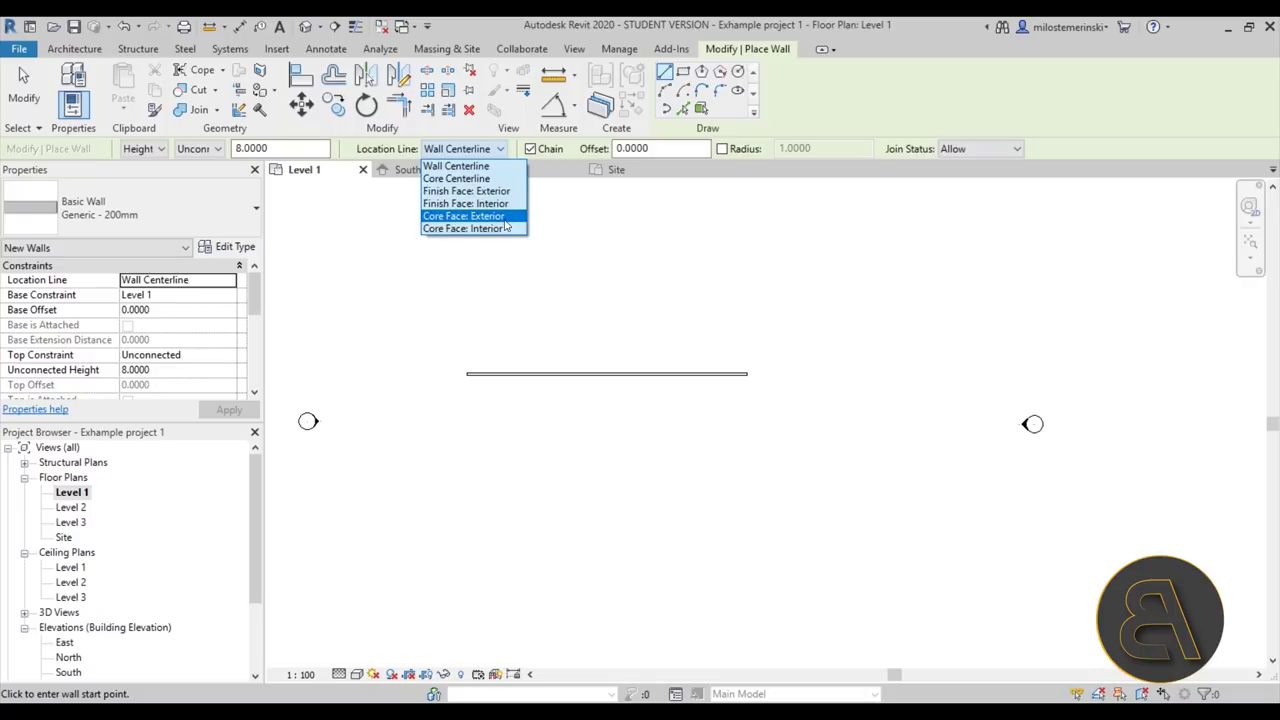
click(540, 162)
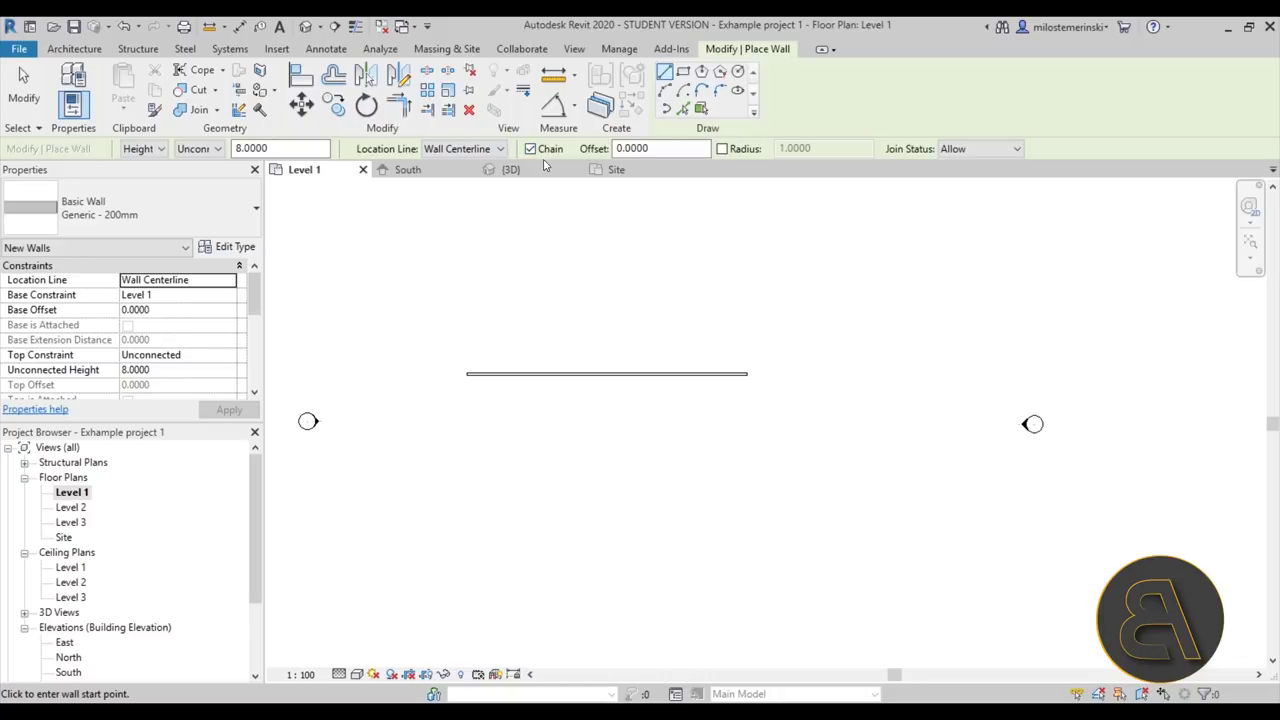
With chaining off, draw a short horizontal wall above the long wall and a separate vertical wall crossing it.
click(528, 290)
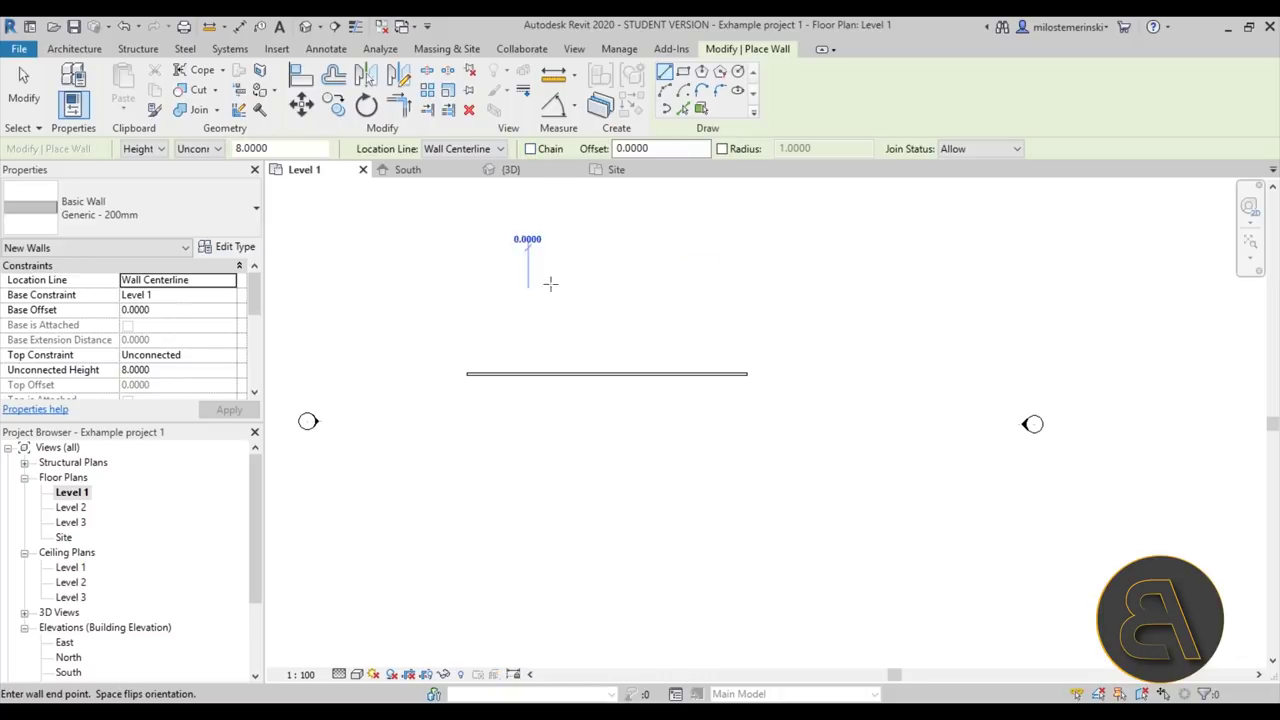
click(648, 290)
click(657, 317)
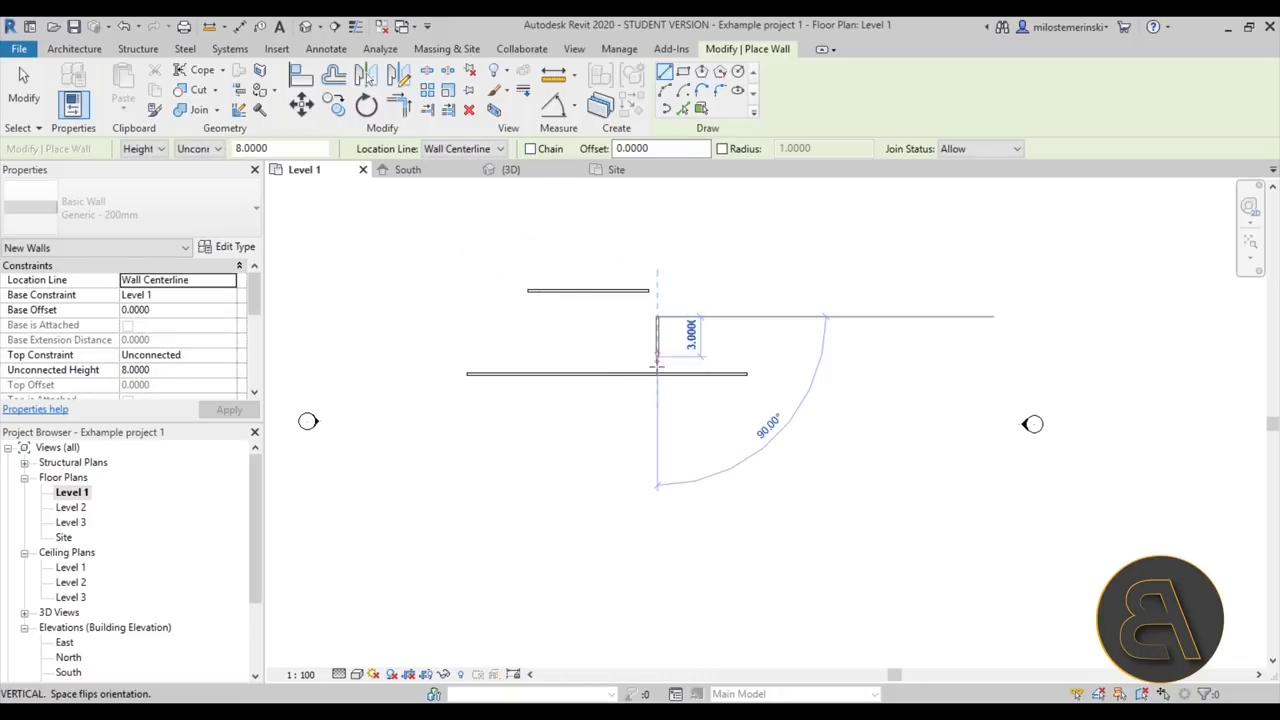
click(657, 410)
Turn on chaining and draw a continuous run of six connected walls around the right and lower side of the existing walls.
click(530, 148)
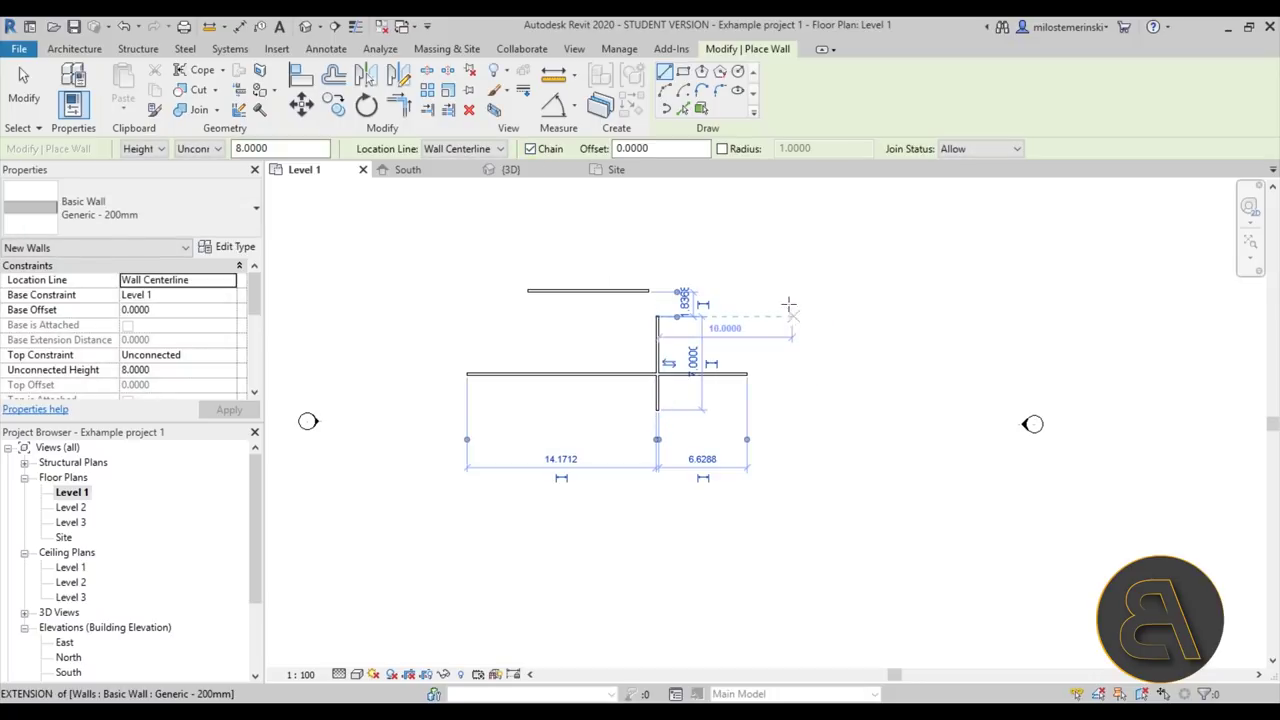
click(790, 290)
click(860, 290)
click(868, 382)
click(762, 440)
click(580, 487)
click(503, 410)
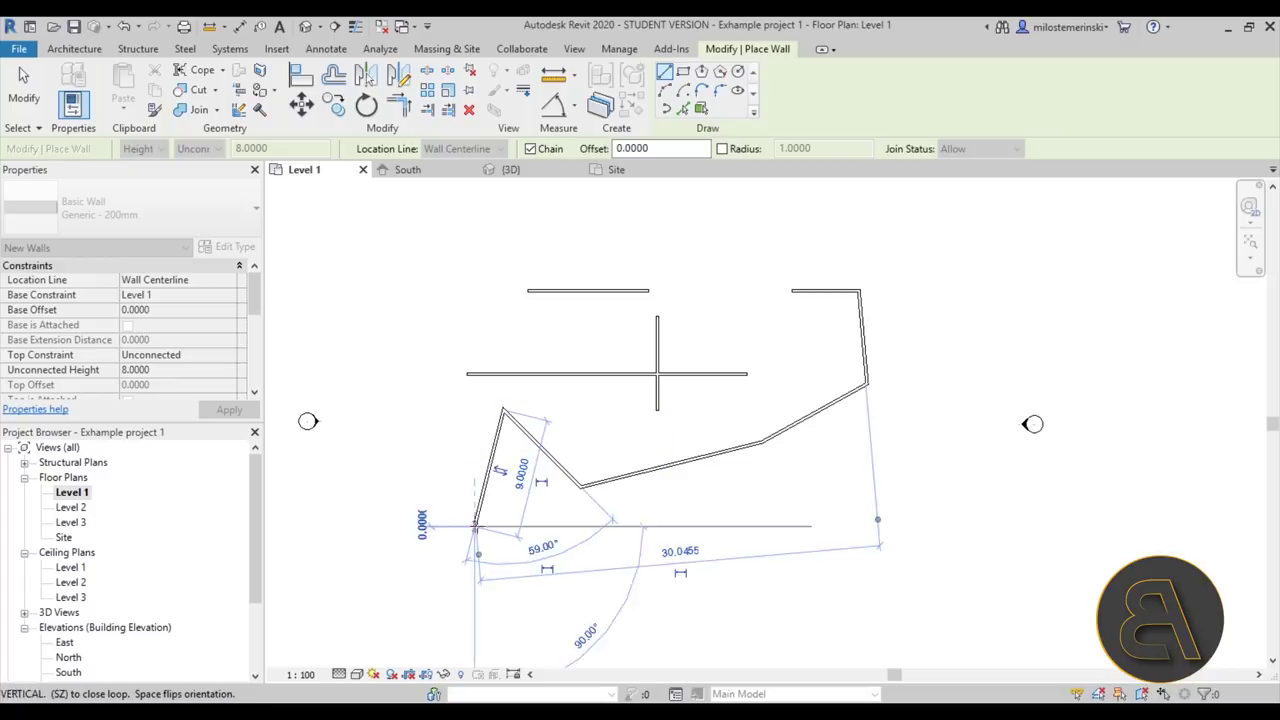
click(475, 525)
key(Escape)
key(Escape)
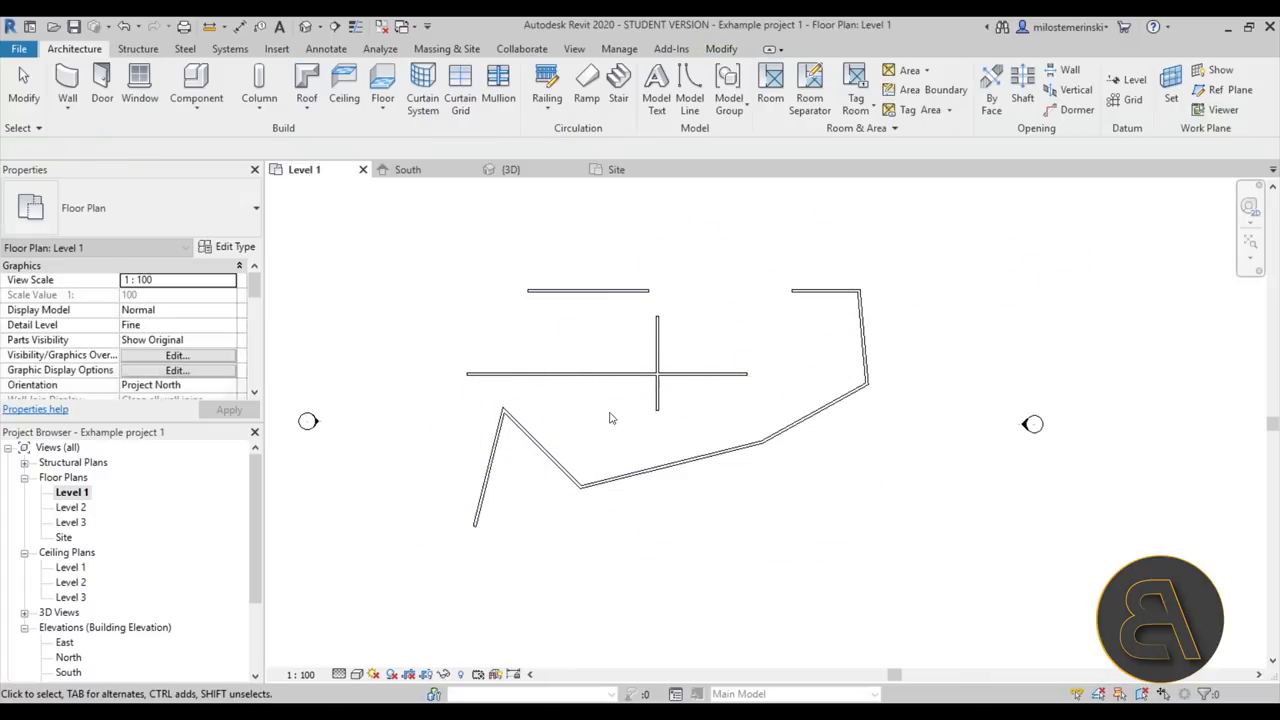
Select the entire chain of six connected walls and delete it.
click(495, 450)
key(Tab)
click(495, 450)
key(Delete)
Try a wall with a 1.0000 offset below the long wall, flipping it between sides of the drawn line, and cancel it.
click(67, 82)
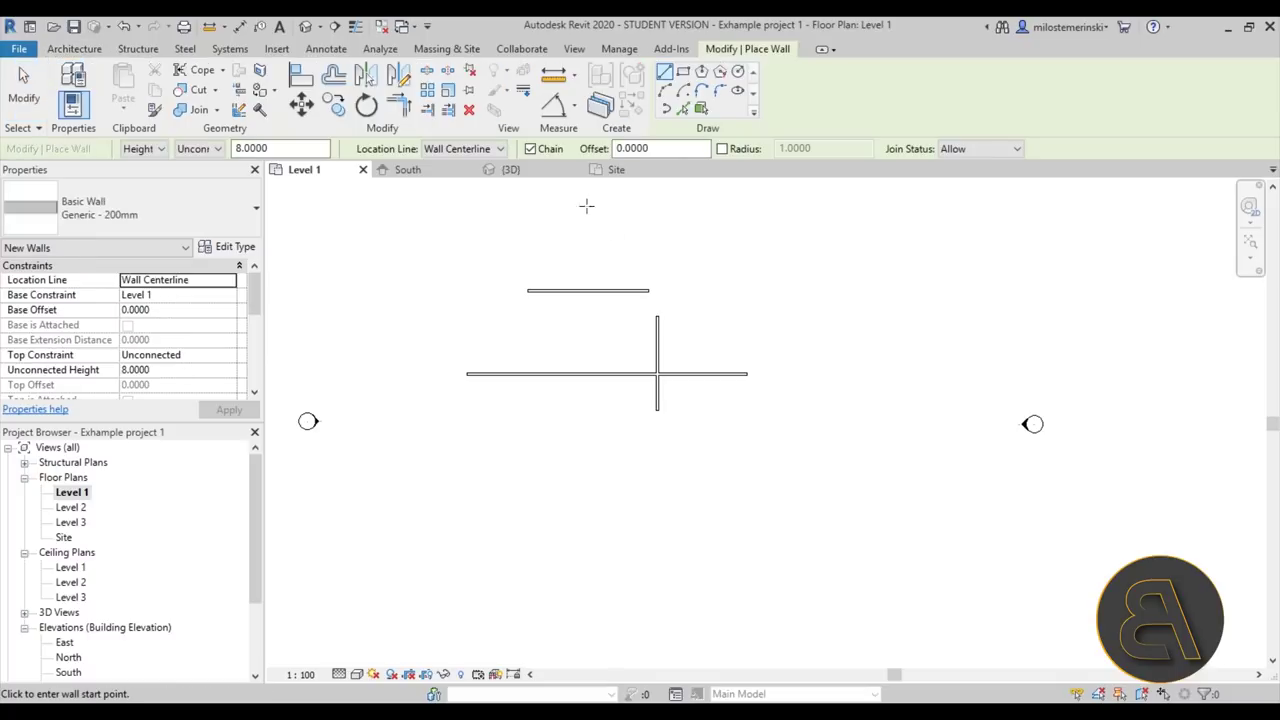
click(614, 154)
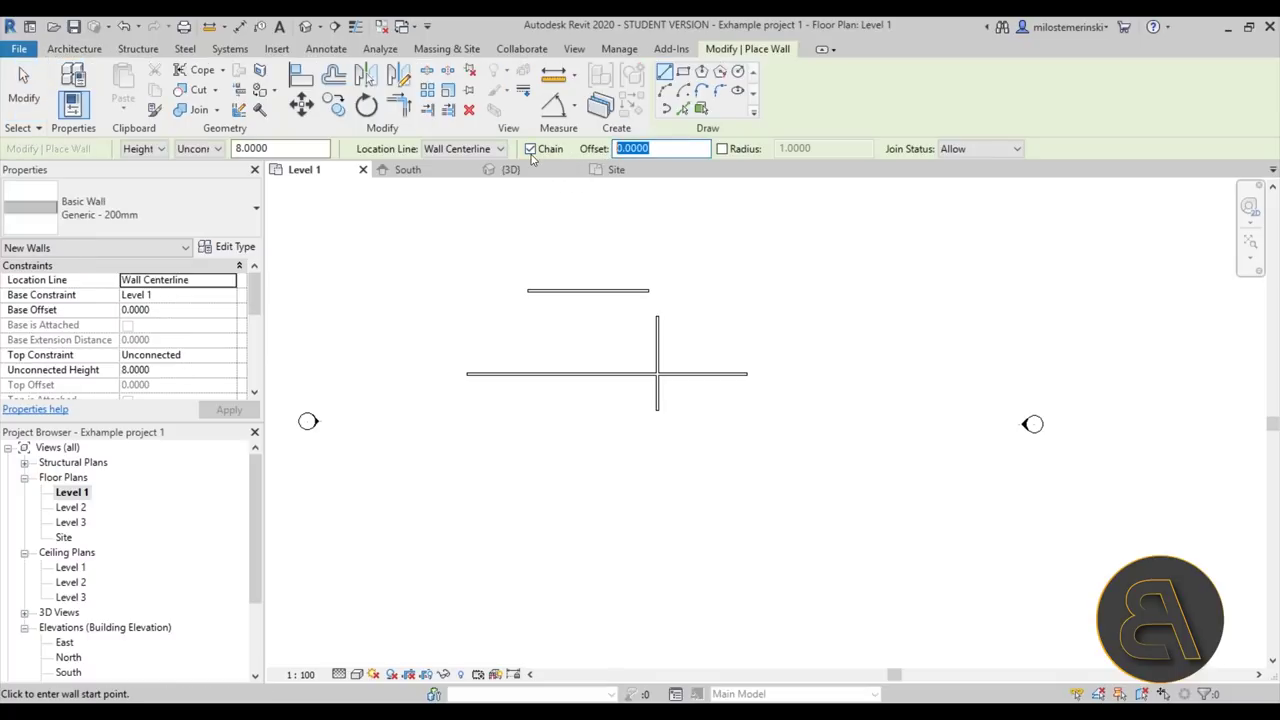
click(516, 463)
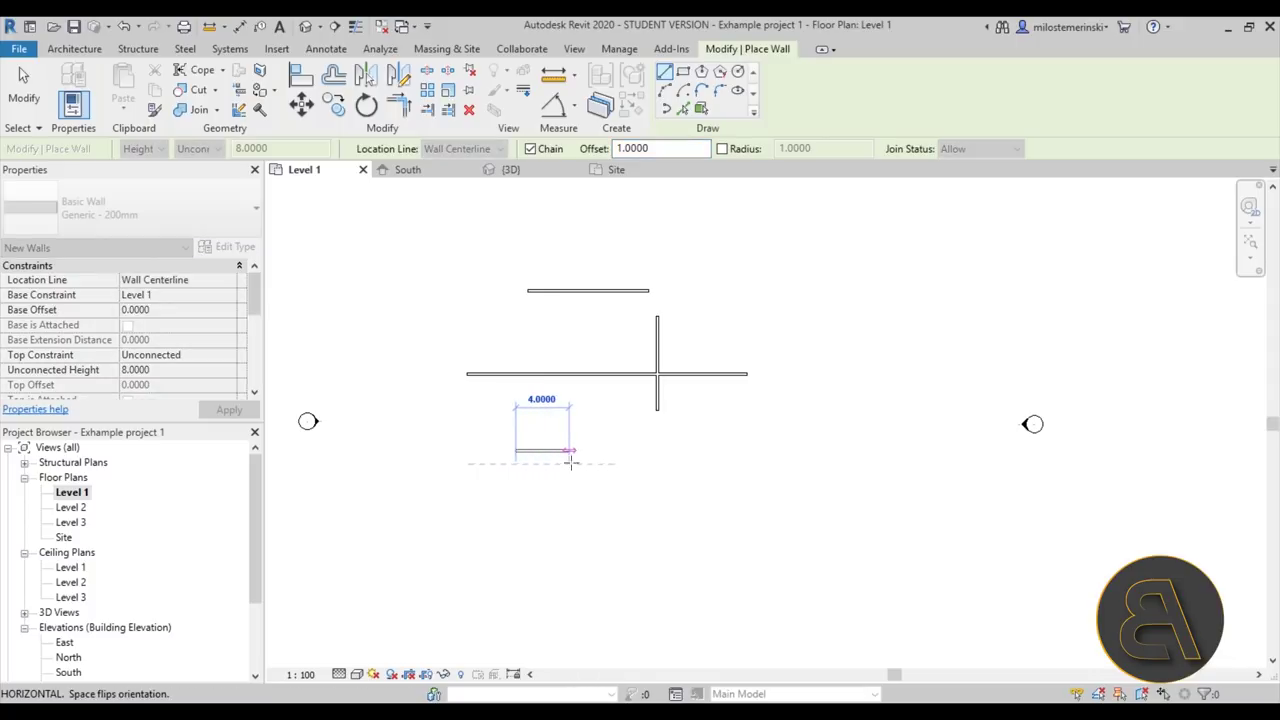
key(space)
key(space)
key(space)
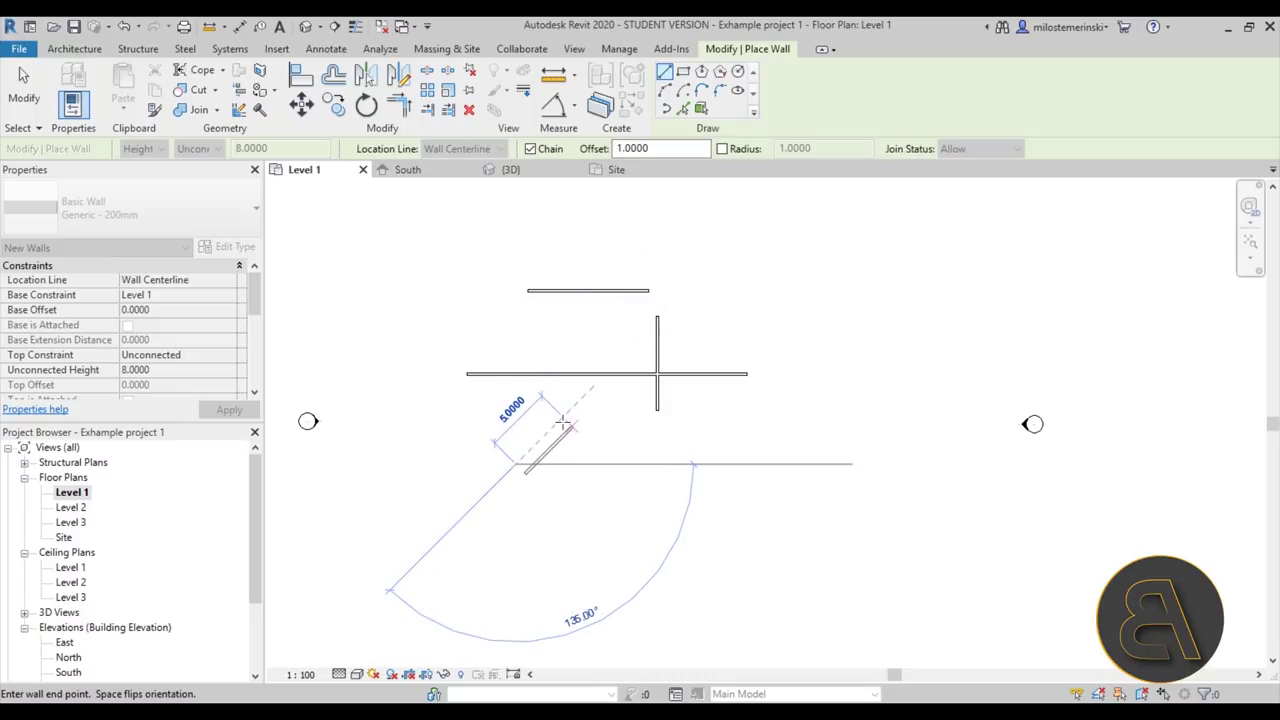
key(Escape)
key(Escape)
Change the long horizontal wall's type to Exterior - Brick on Mtl. Stud.
click(588, 374)
scroll(188, 311, down, 2)
scroll(174, 336, up, 2)
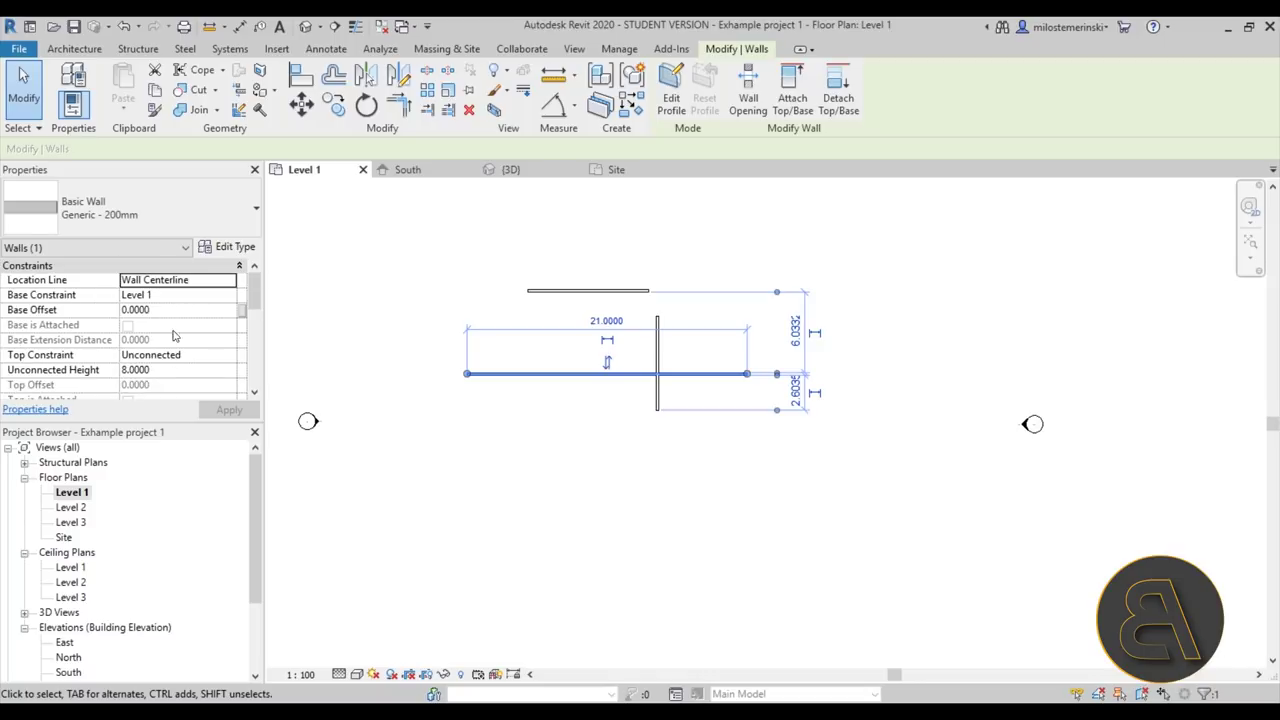
click(155, 218)
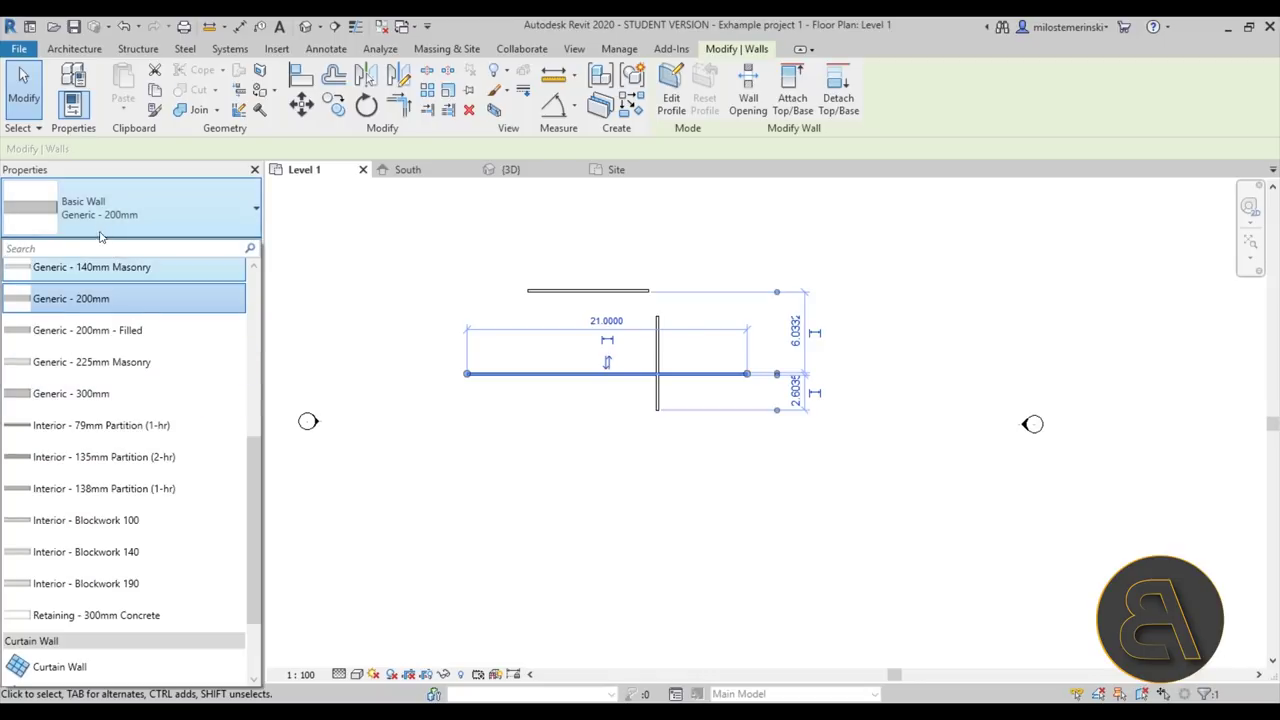
scroll(155, 400, up, 2)
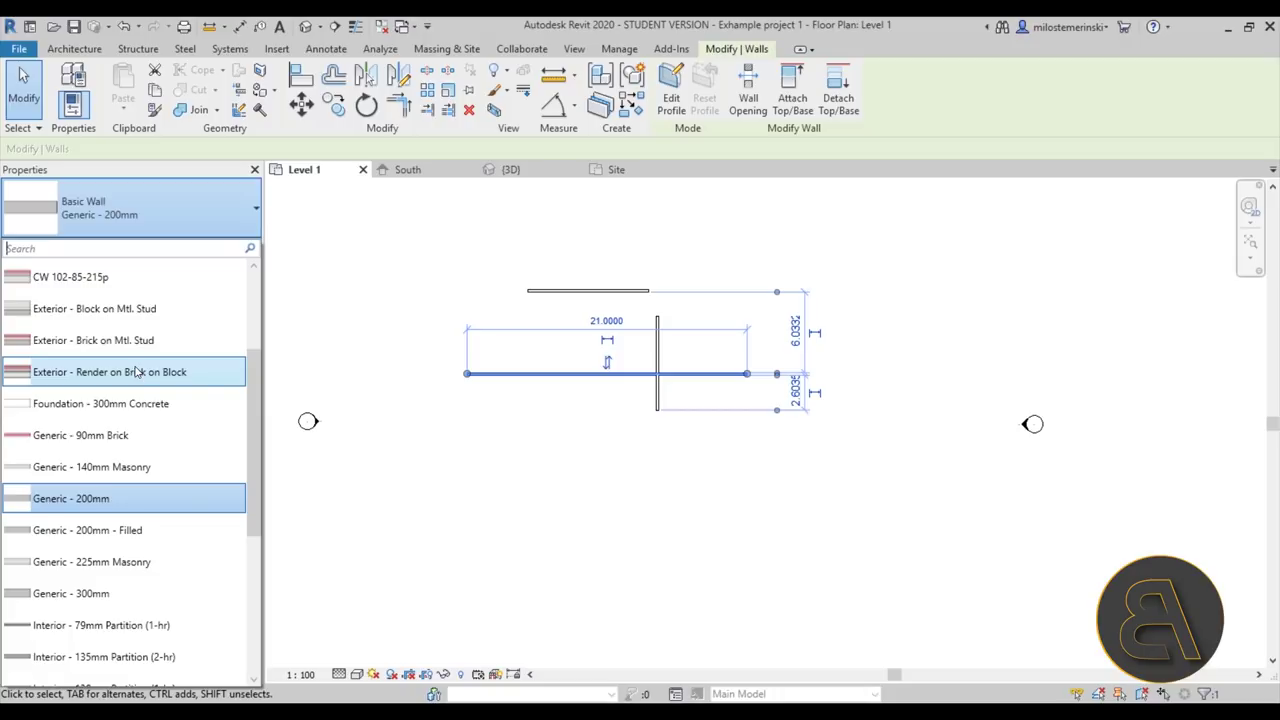
scroll(153, 408, up, 1)
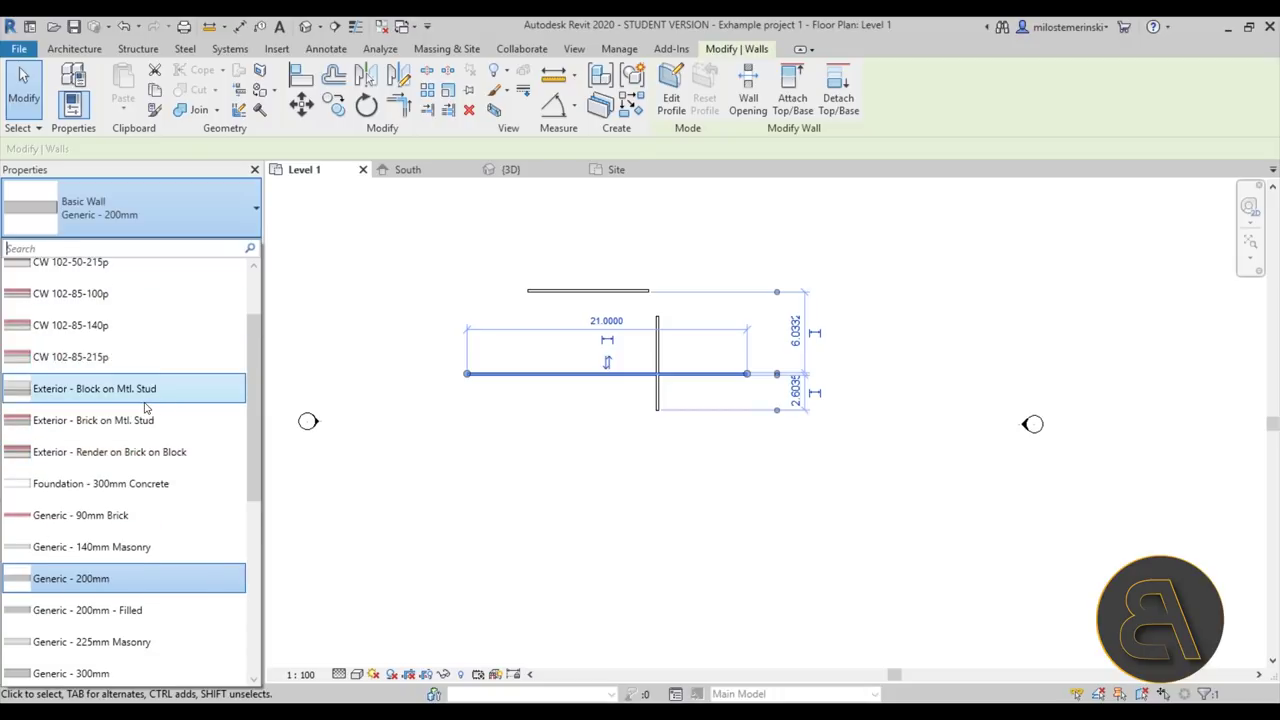
click(128, 430)
click(803, 543)
Make the long brick wall structural in its properties and deselect it.
scroll(617, 393, up, 5)
scroll(539, 388, down, 2)
middle_drag(548, 397, 694, 397)
scroll(582, 362, up, 1)
click(579, 366)
scroll(208, 344, down, 4)
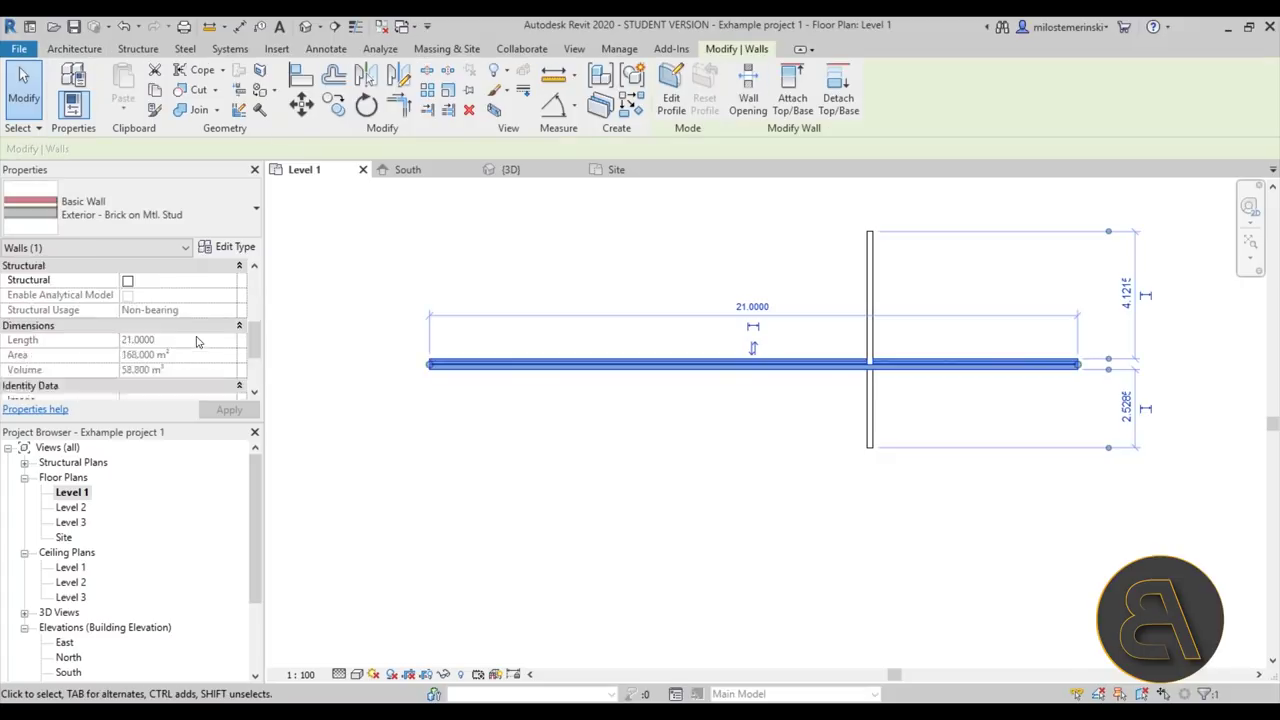
scroll(197, 342, down, 1)
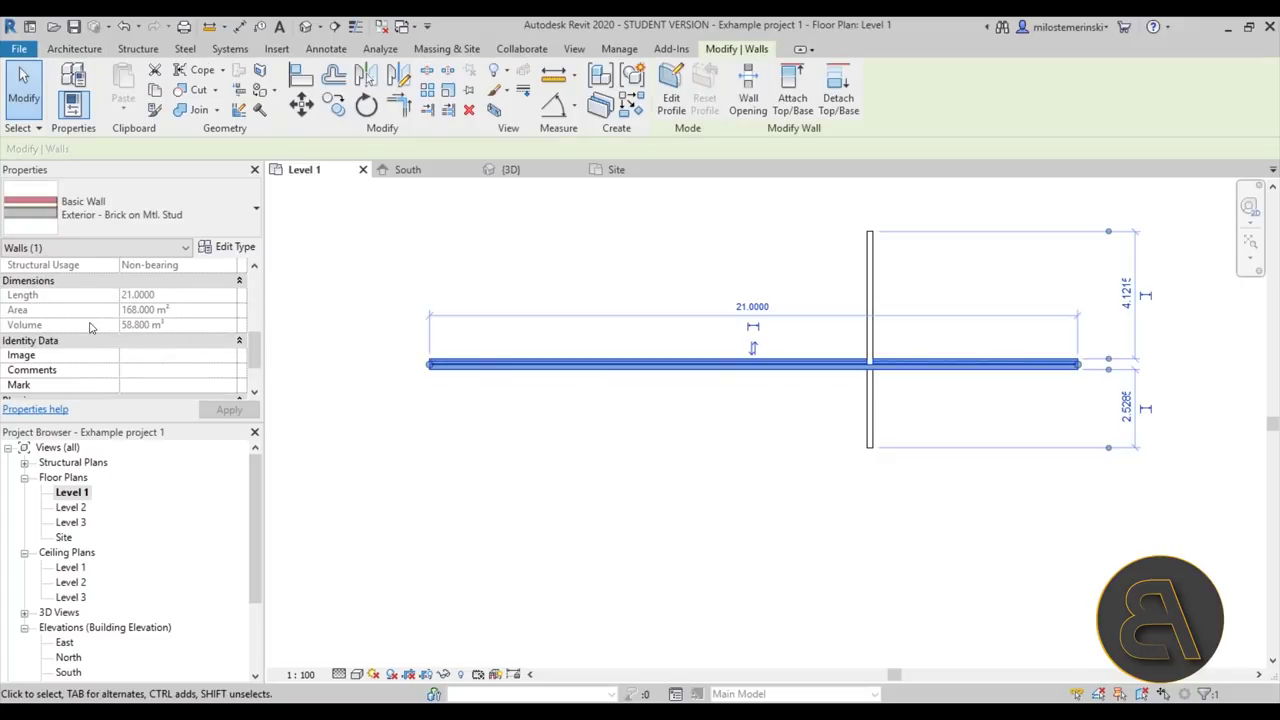
scroll(124, 382, up, 2)
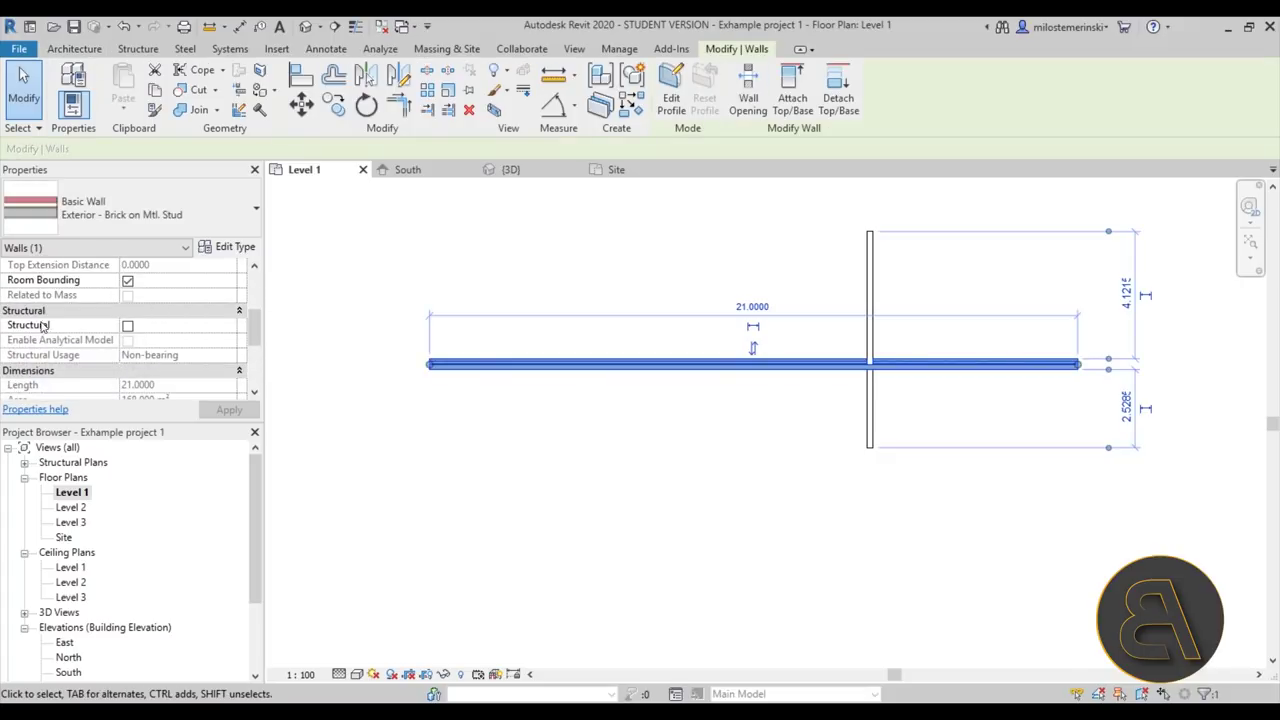
scroll(55, 340, down, 1)
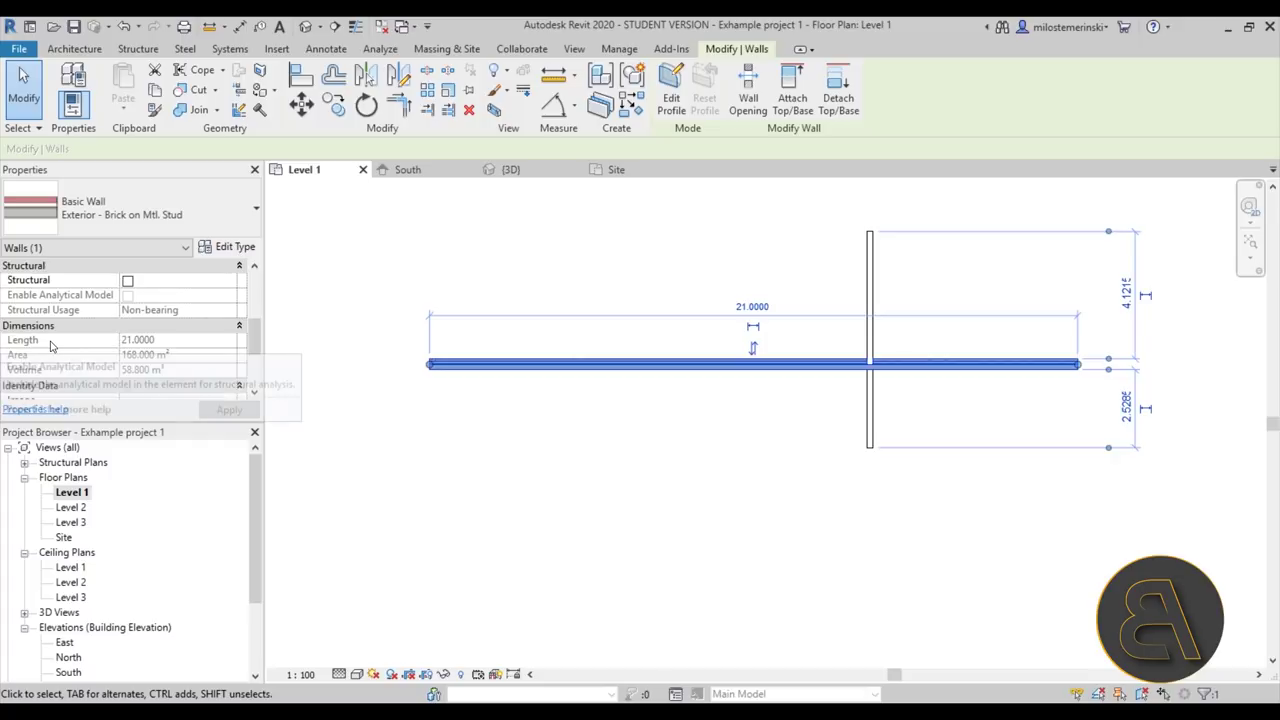
click(127, 281)
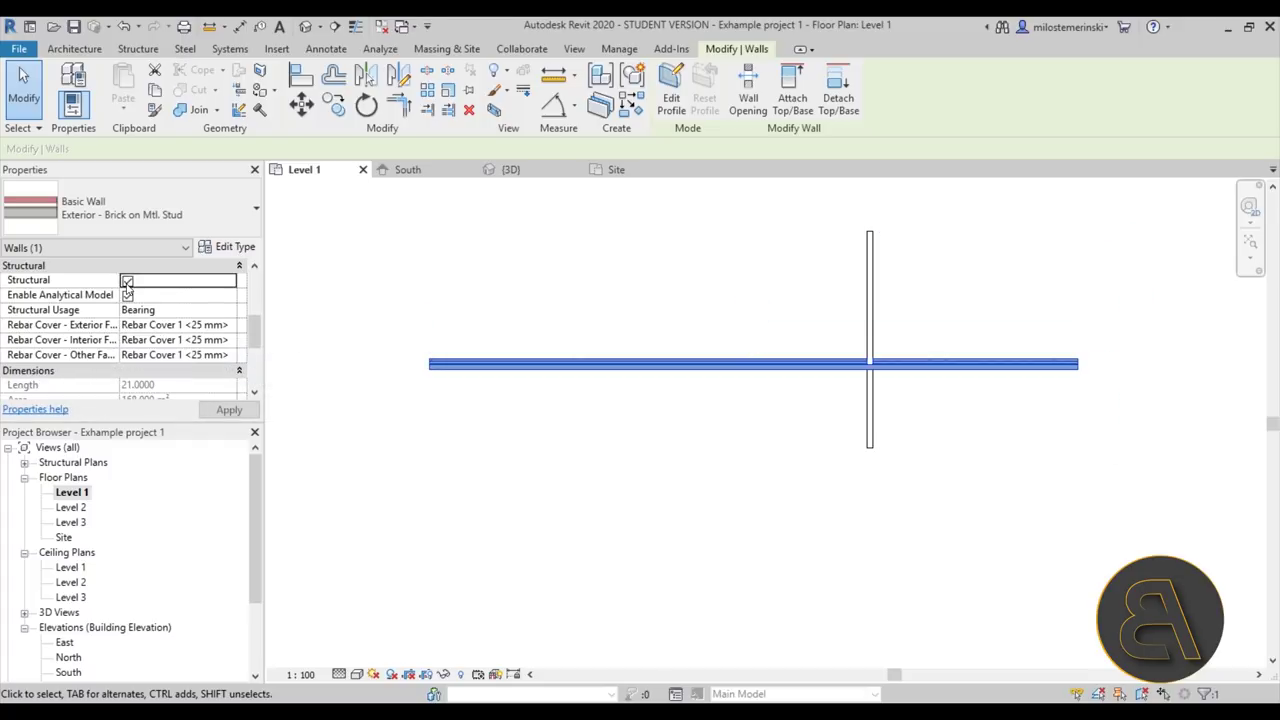
click(671, 494)
scroll(485, 333, down, 2)
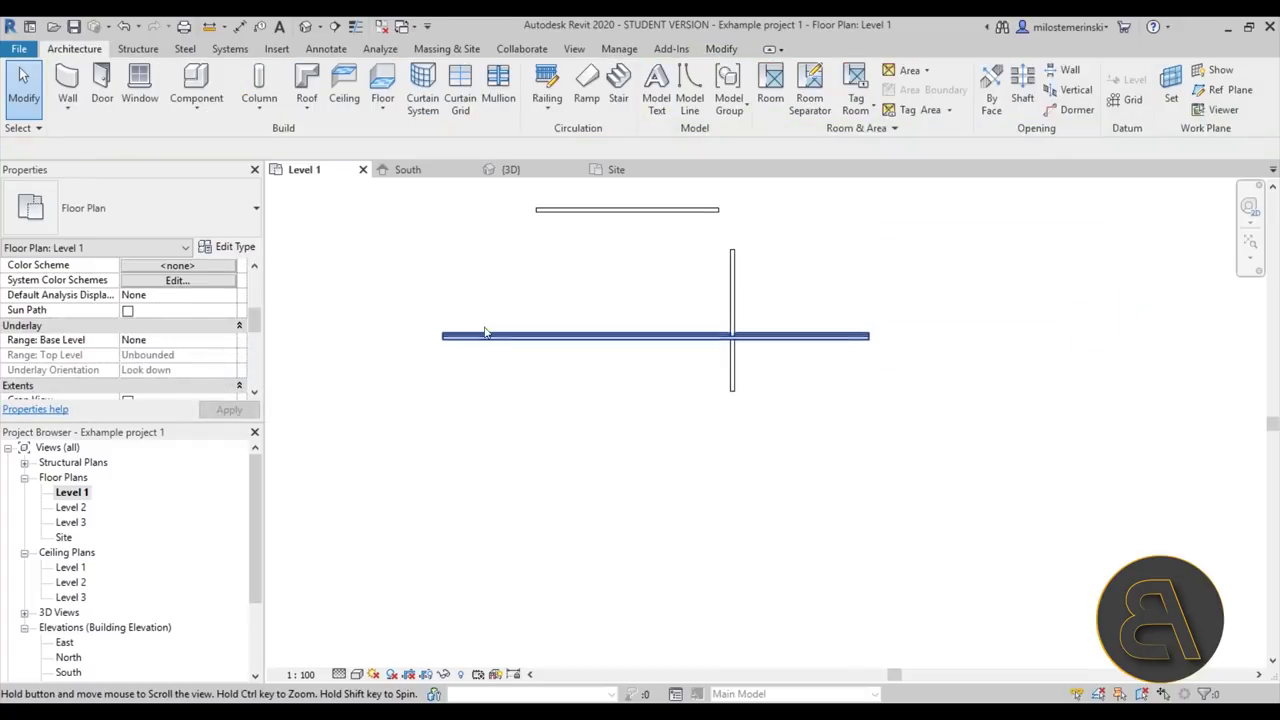
Draw a horizontal structural wall about 12.26 long below the long brick wall, placed by height instead of depth.
click(78, 116)
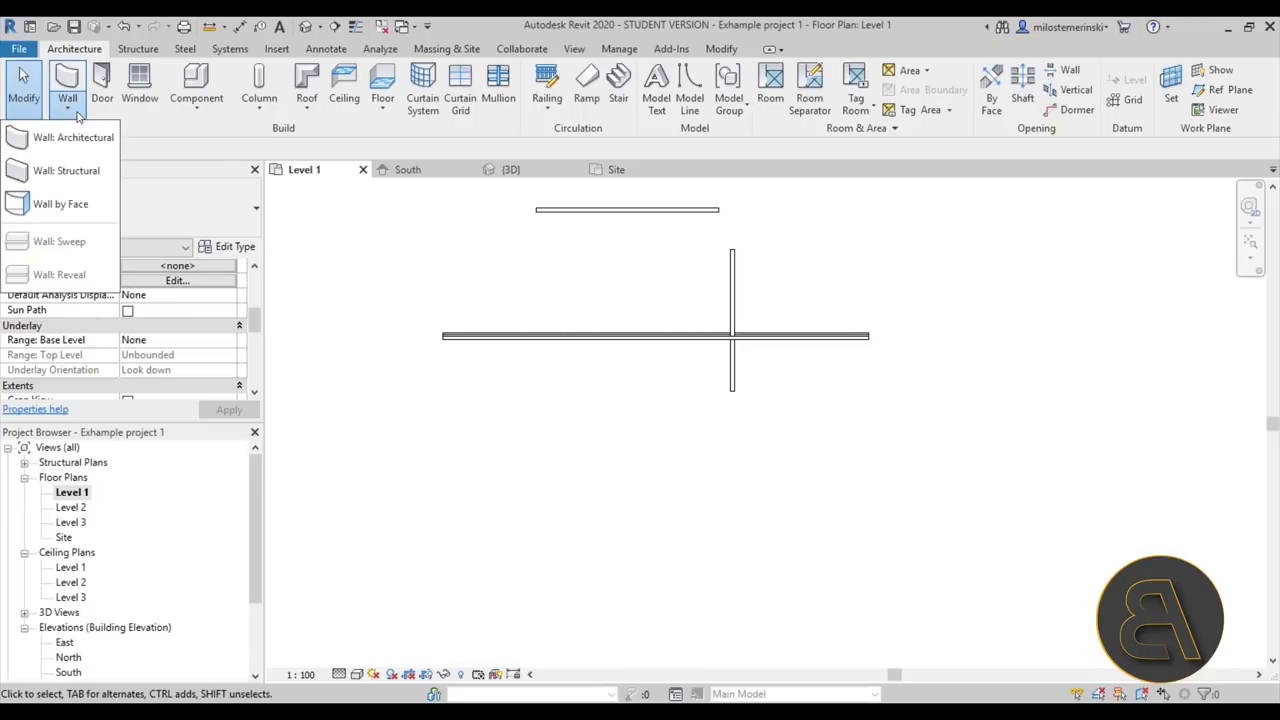
click(44, 176)
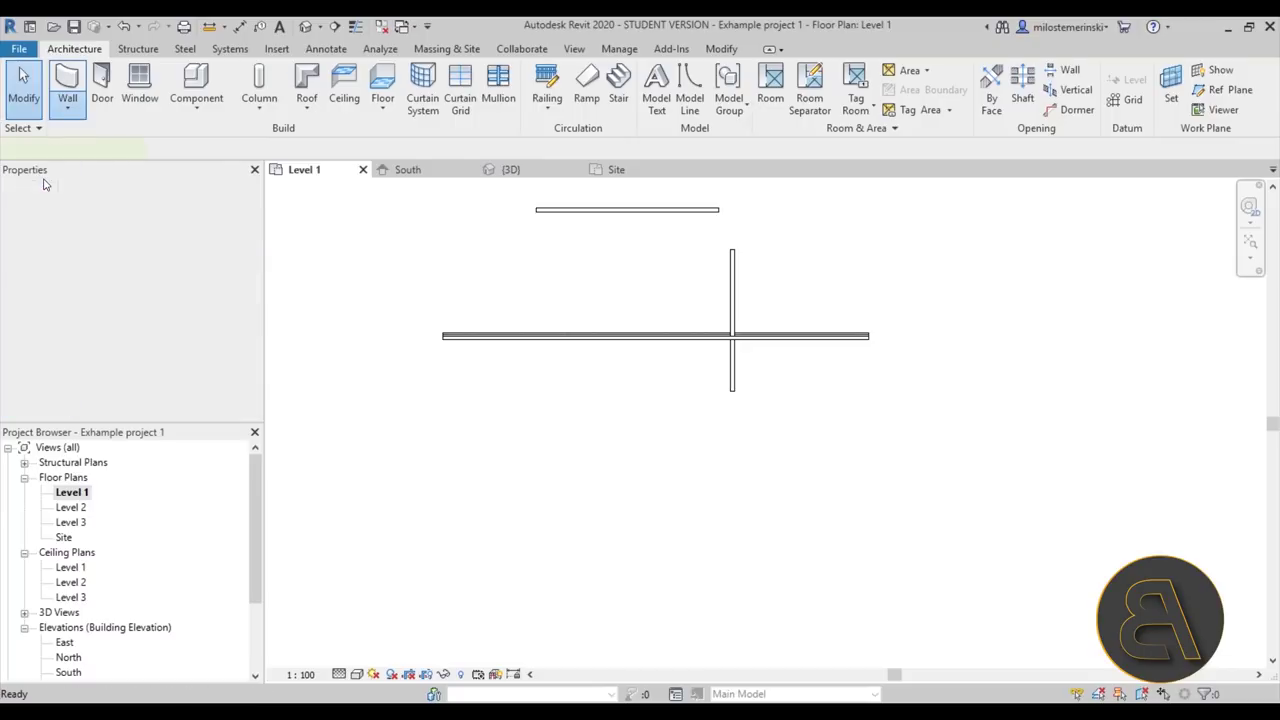
click(646, 445)
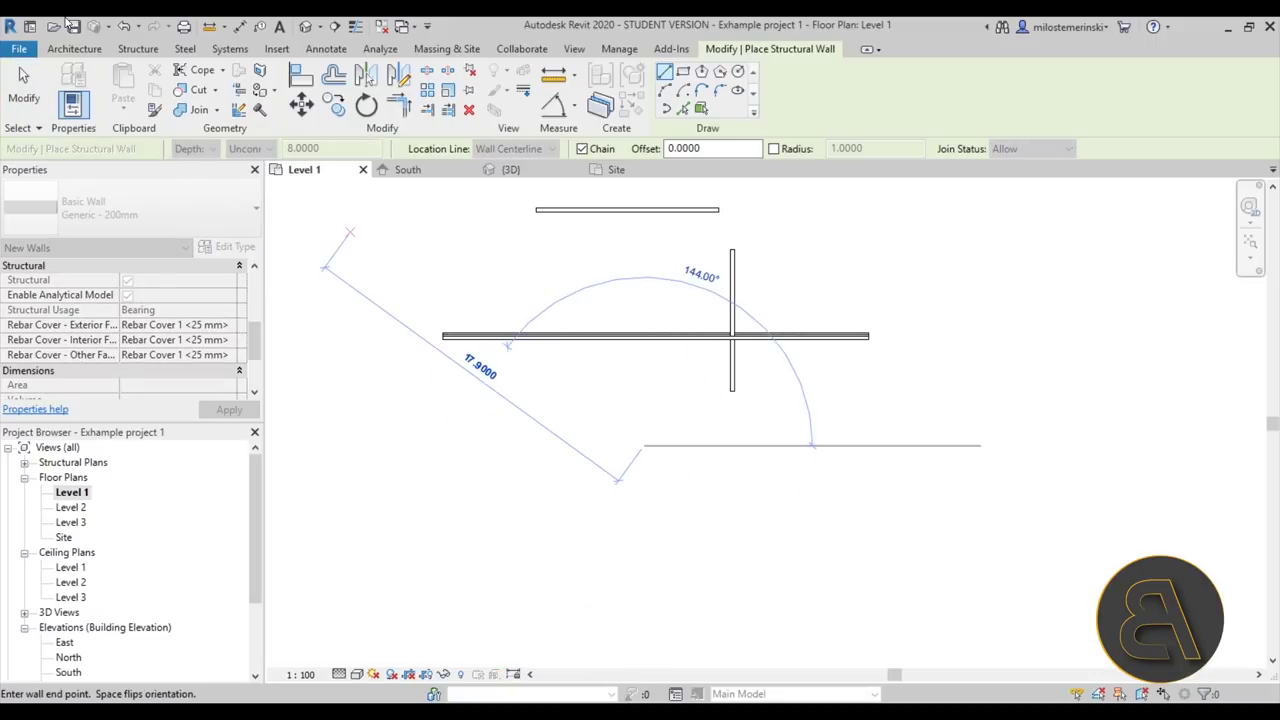
click(127, 30)
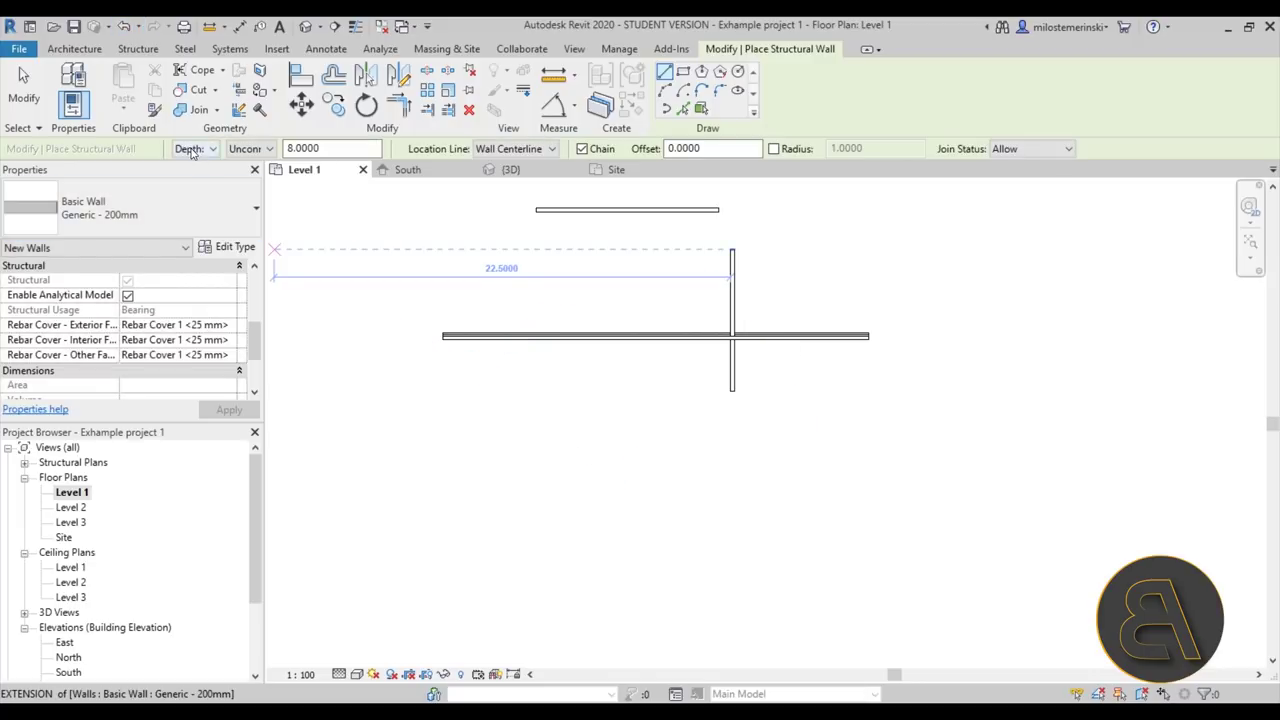
click(192, 149)
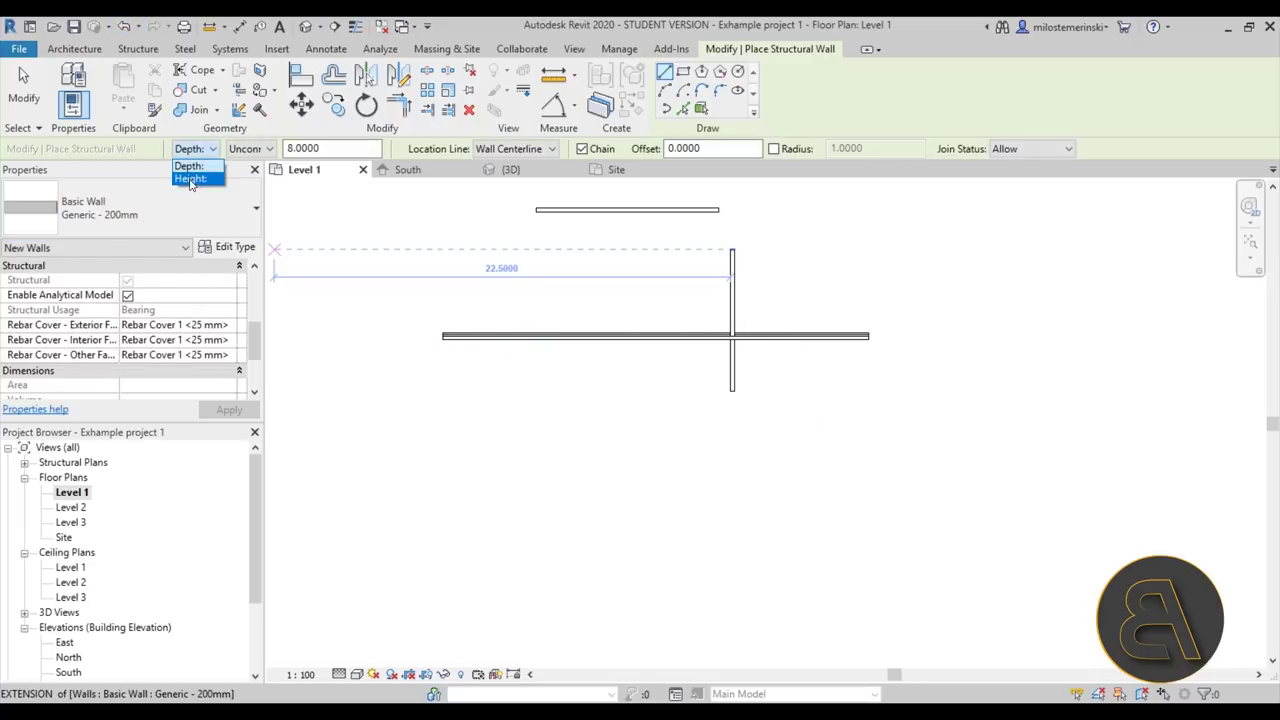
click(190, 179)
click(470, 452)
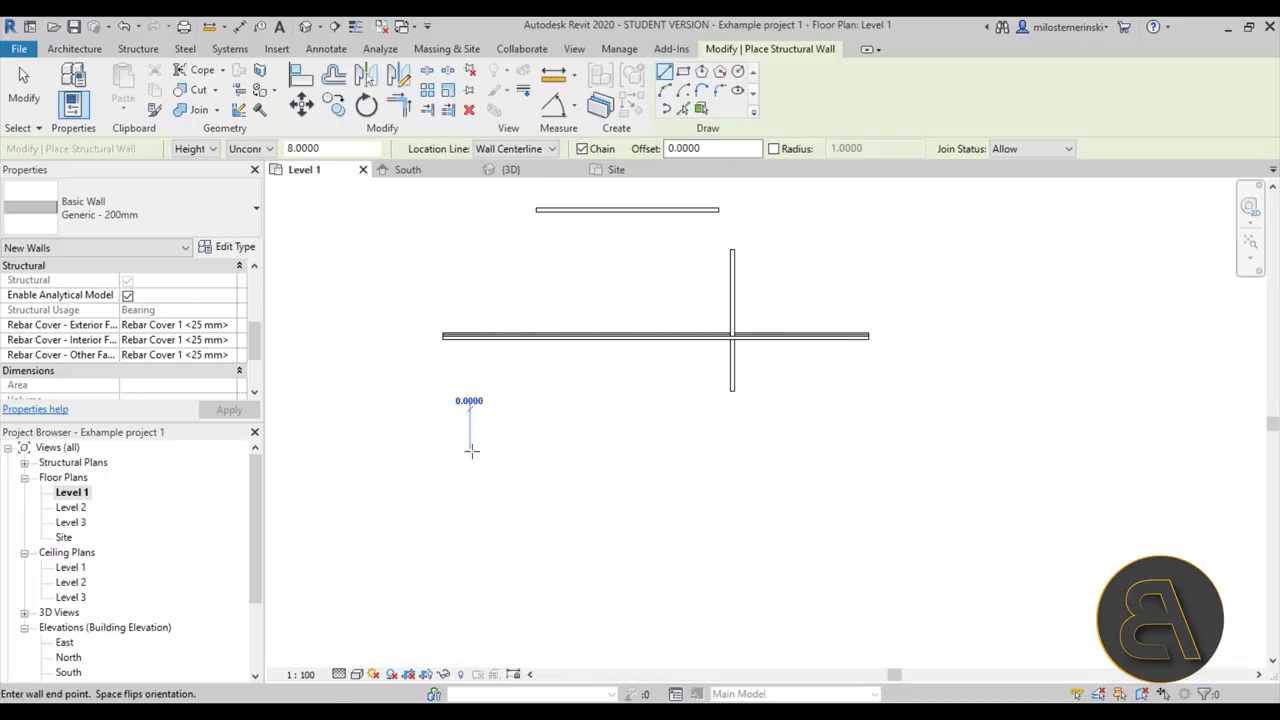
click(718, 452)
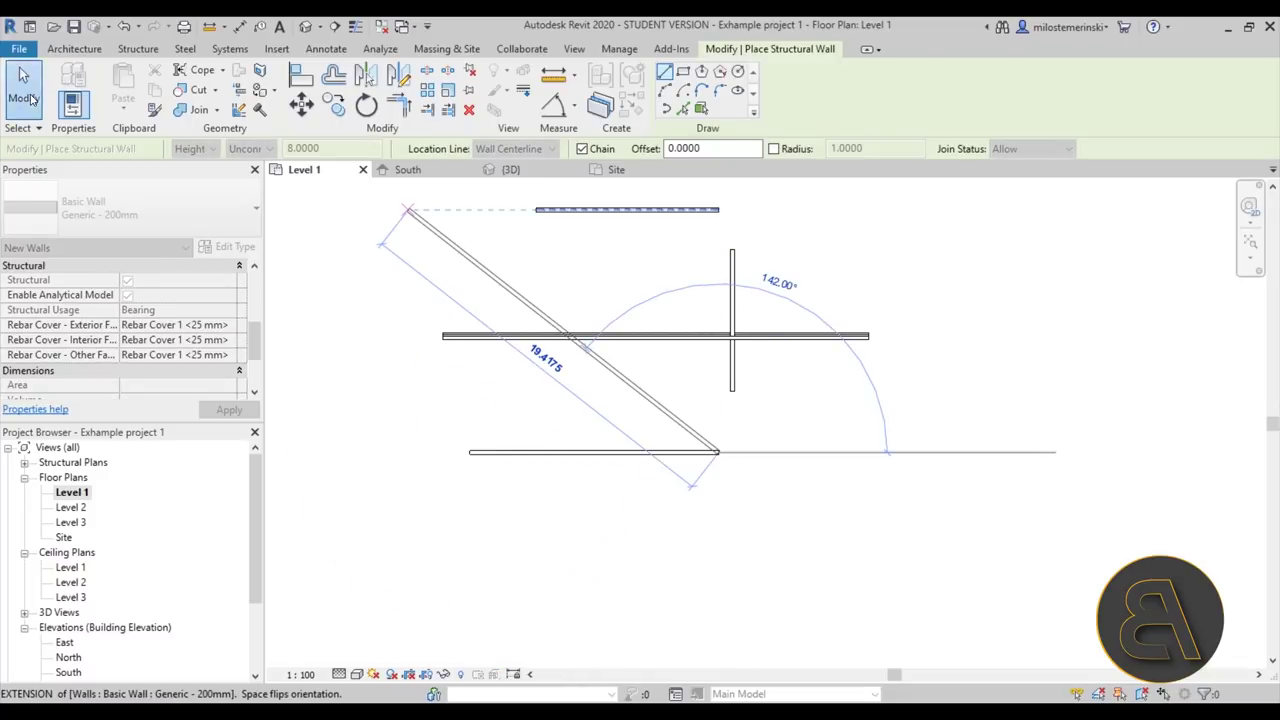
key(Escape)
key(Escape)
Check the new lower wall's structural properties and the wall types available for it.
click(581, 459)
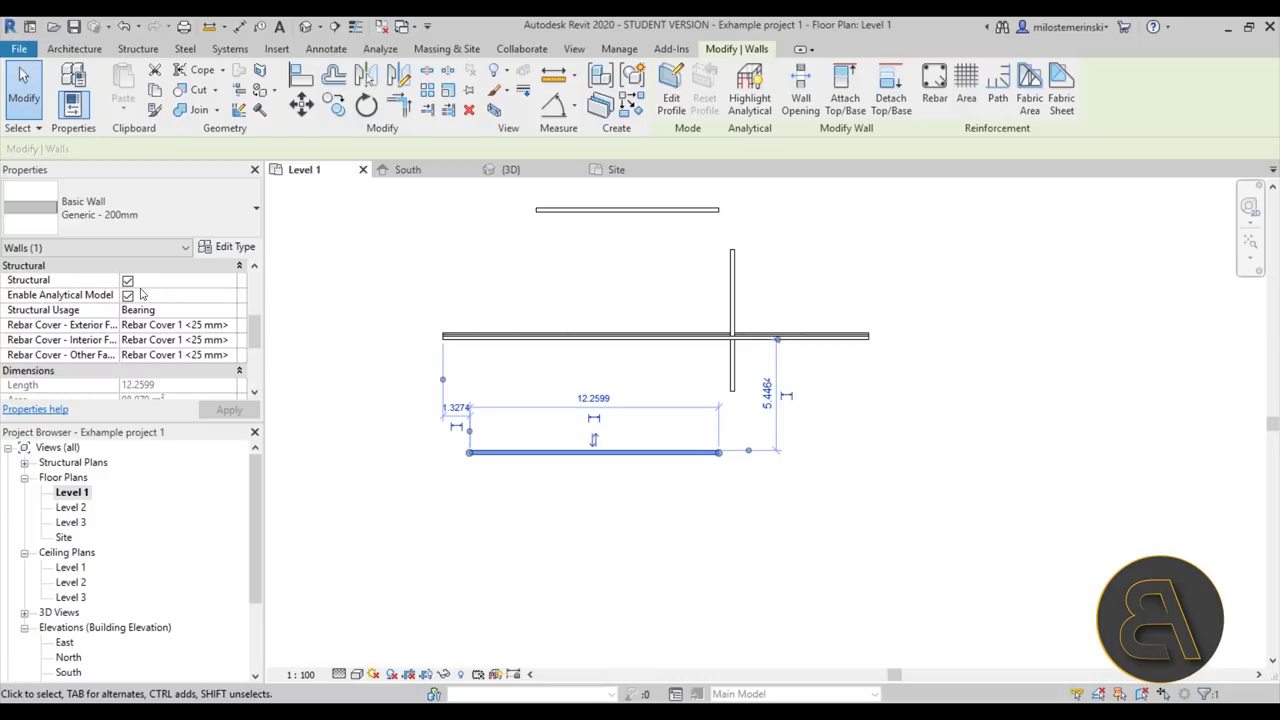
click(120, 208)
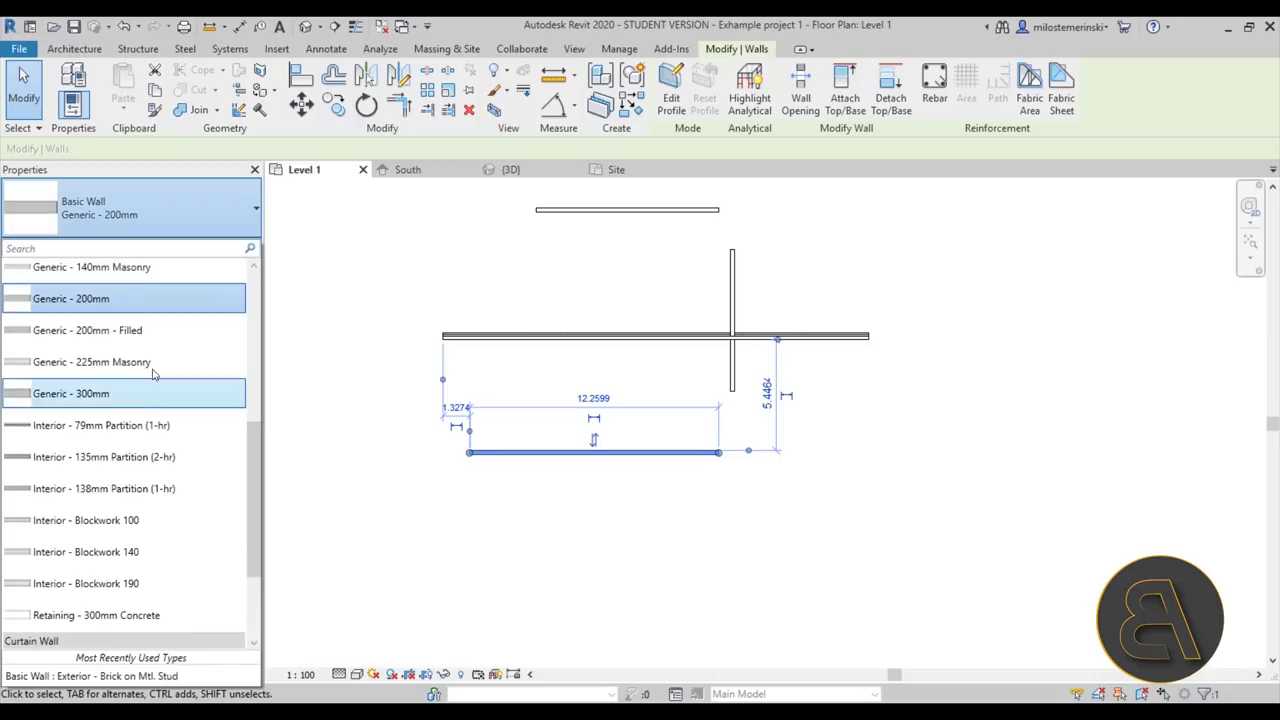
click(136, 217)
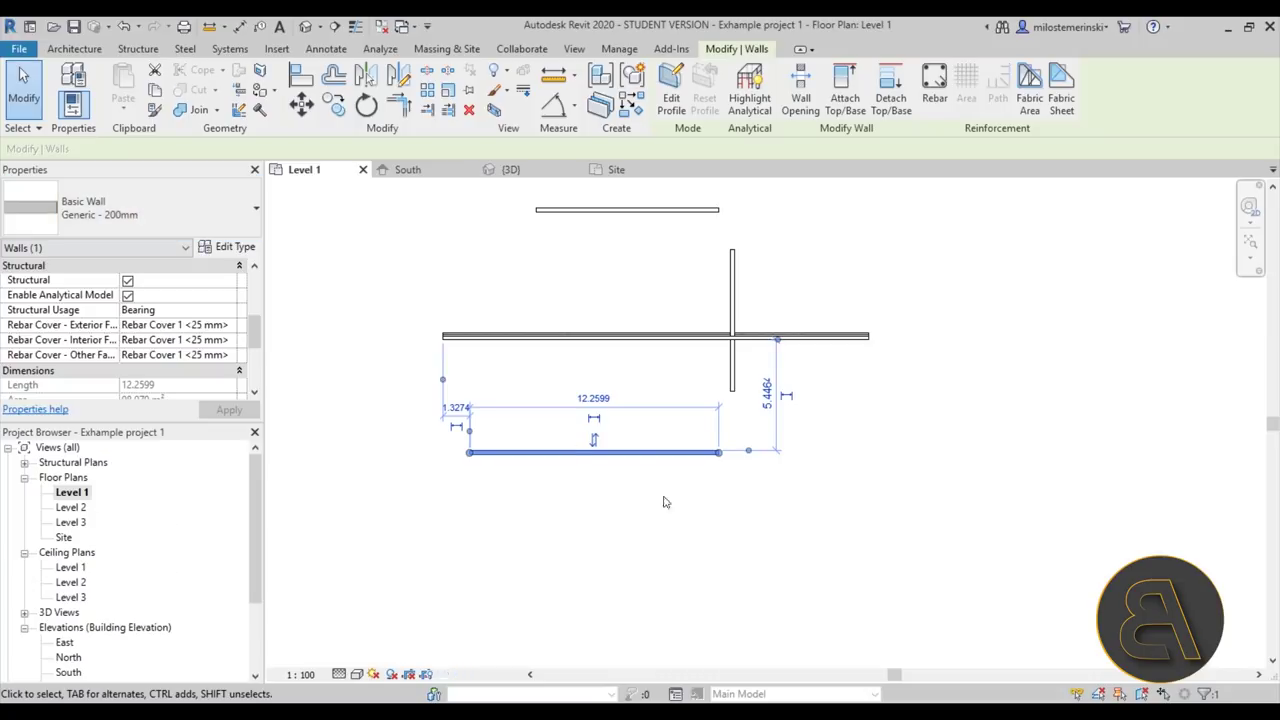
click(689, 515)
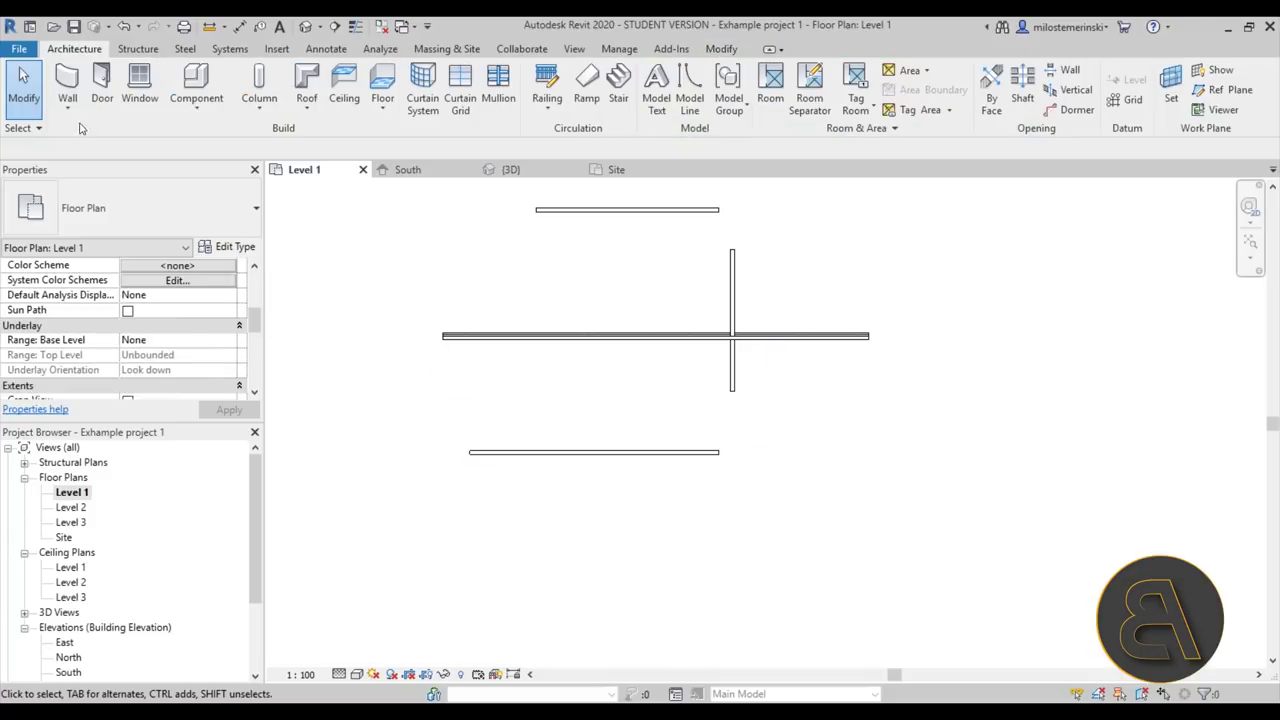
Move all four walls together straight down in the plan, toward the south elevation marker.
click(71, 112)
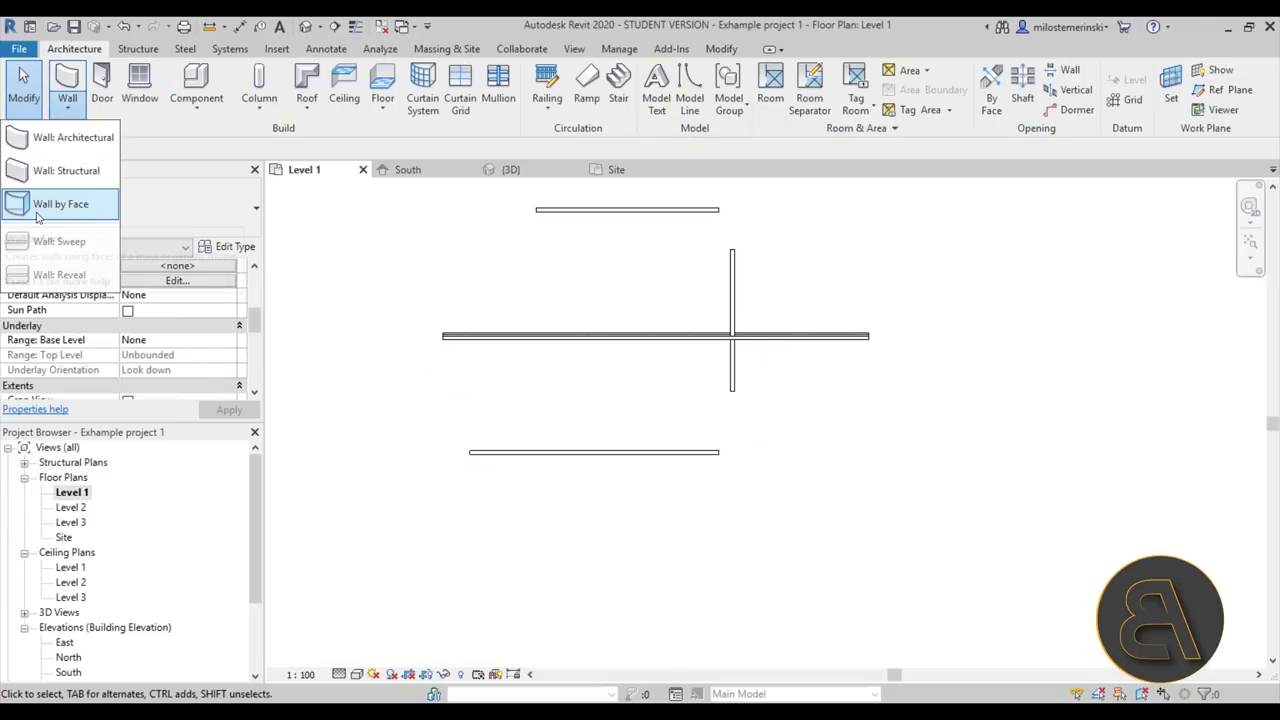
scroll(586, 357, down, 3)
middle_drag(662, 335, 631, 374)
click(721, 553)
drag(697, 497, 466, 331)
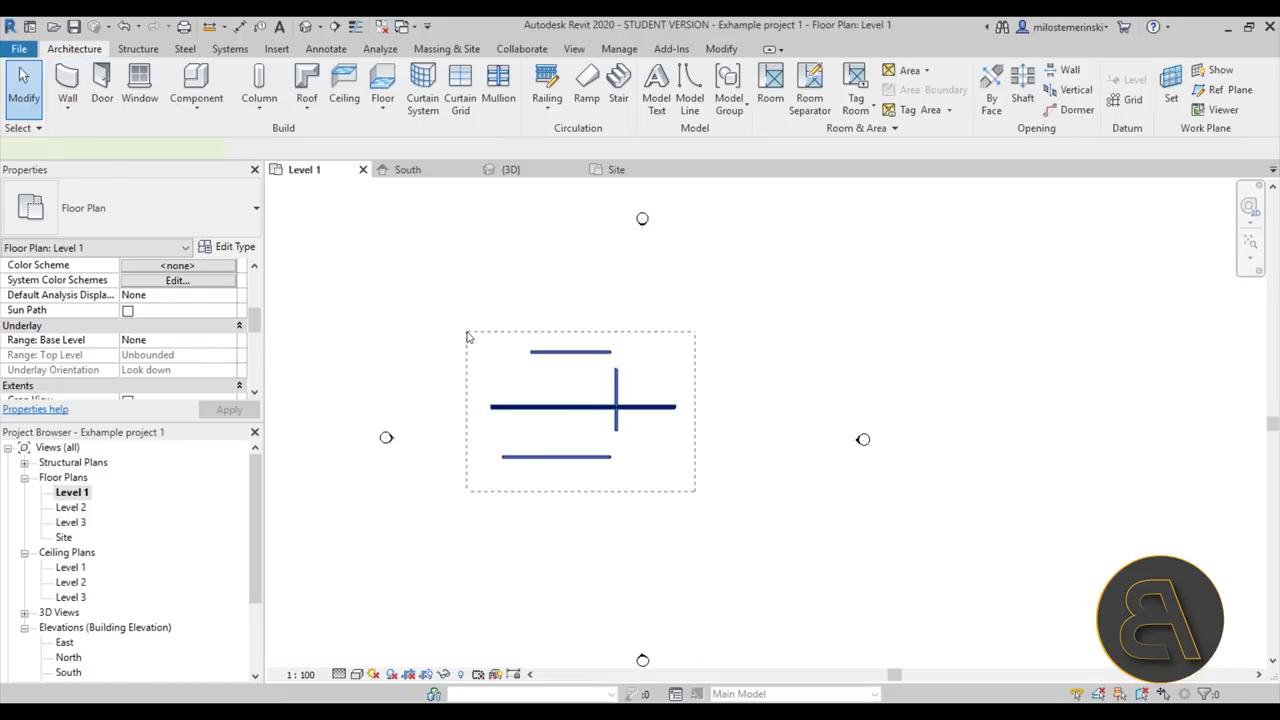
drag(580, 403, 580, 530)
click(770, 446)
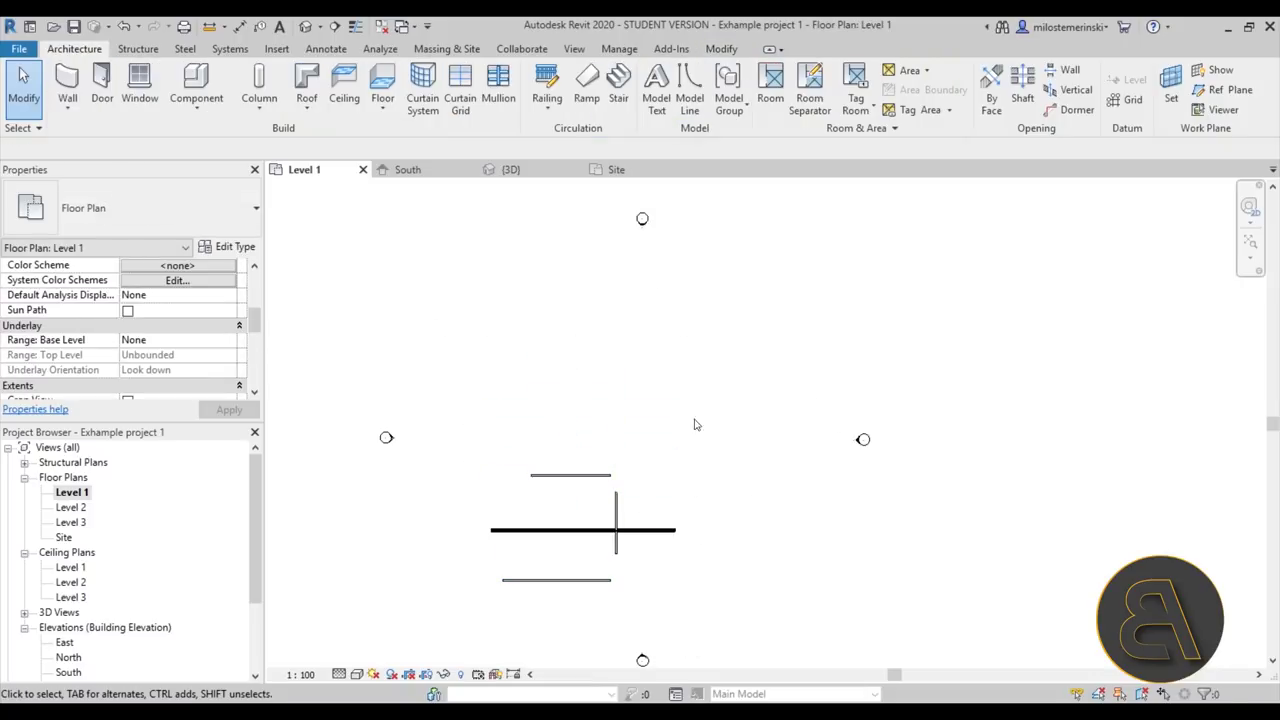
Open the default 3D view and frame the walls.
click(305, 27)
scroll(560, 380, down, 3)
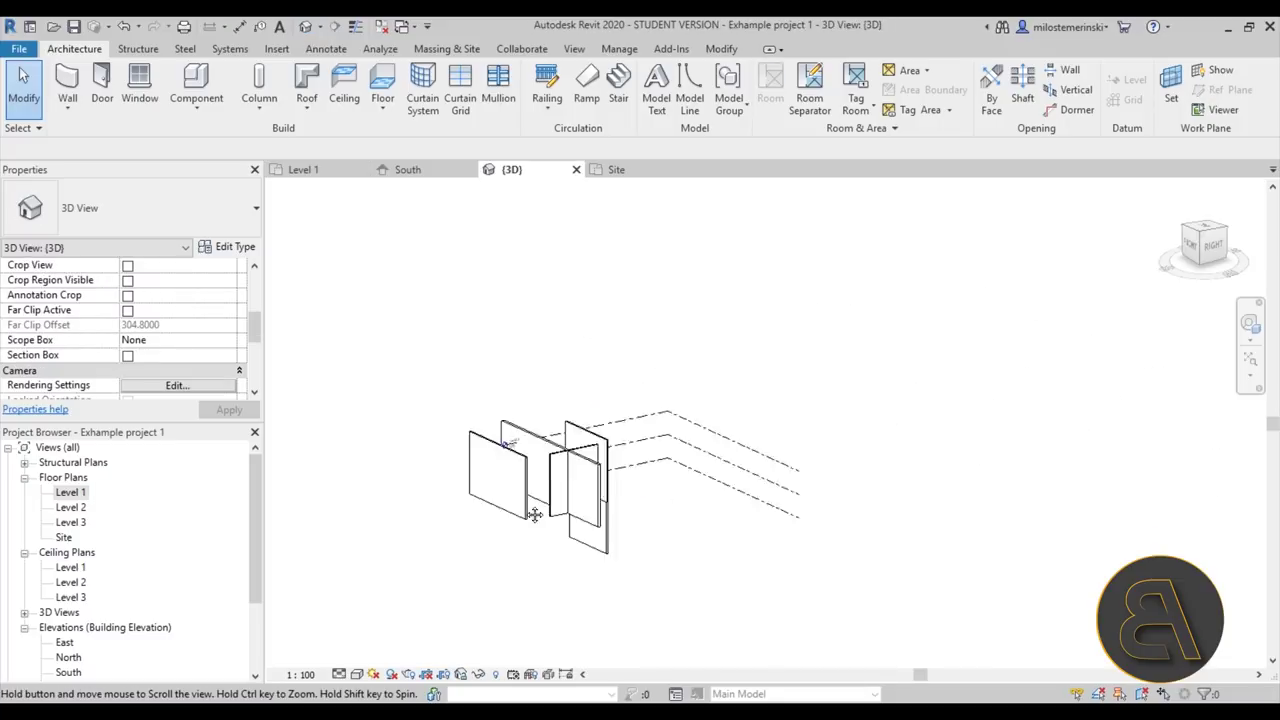
scroll(567, 362, up, 3)
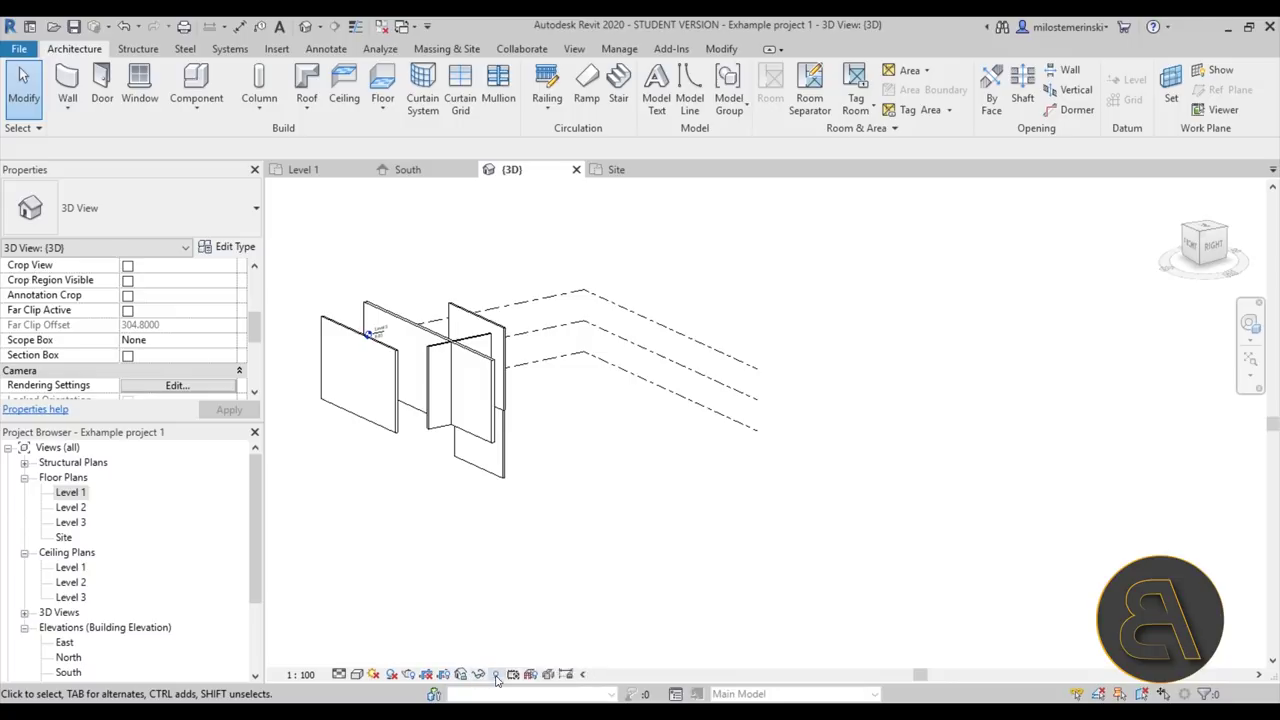
Reveal the hidden elements, unhide the mass form beside the walls, and leave the reveal mode.
click(496, 676)
drag(781, 488, 722, 401)
click(888, 477)
drag(897, 492, 575, 250)
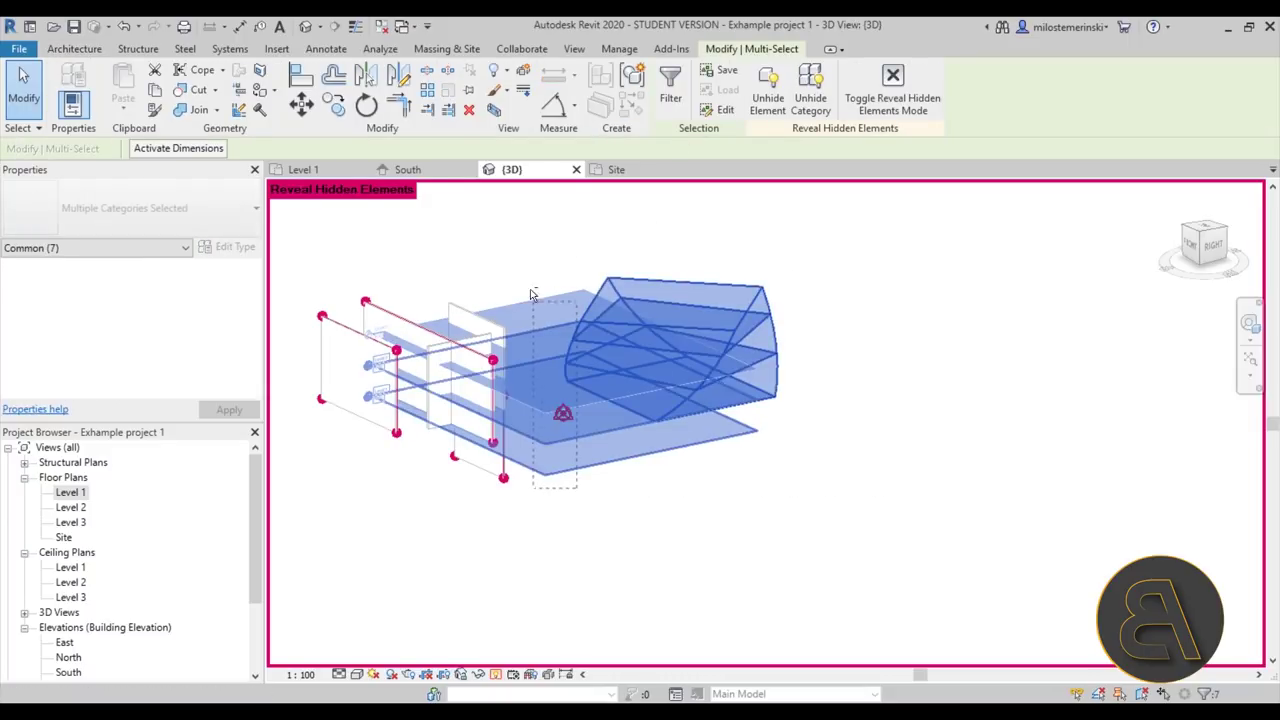
drag(552, 525, 520, 305)
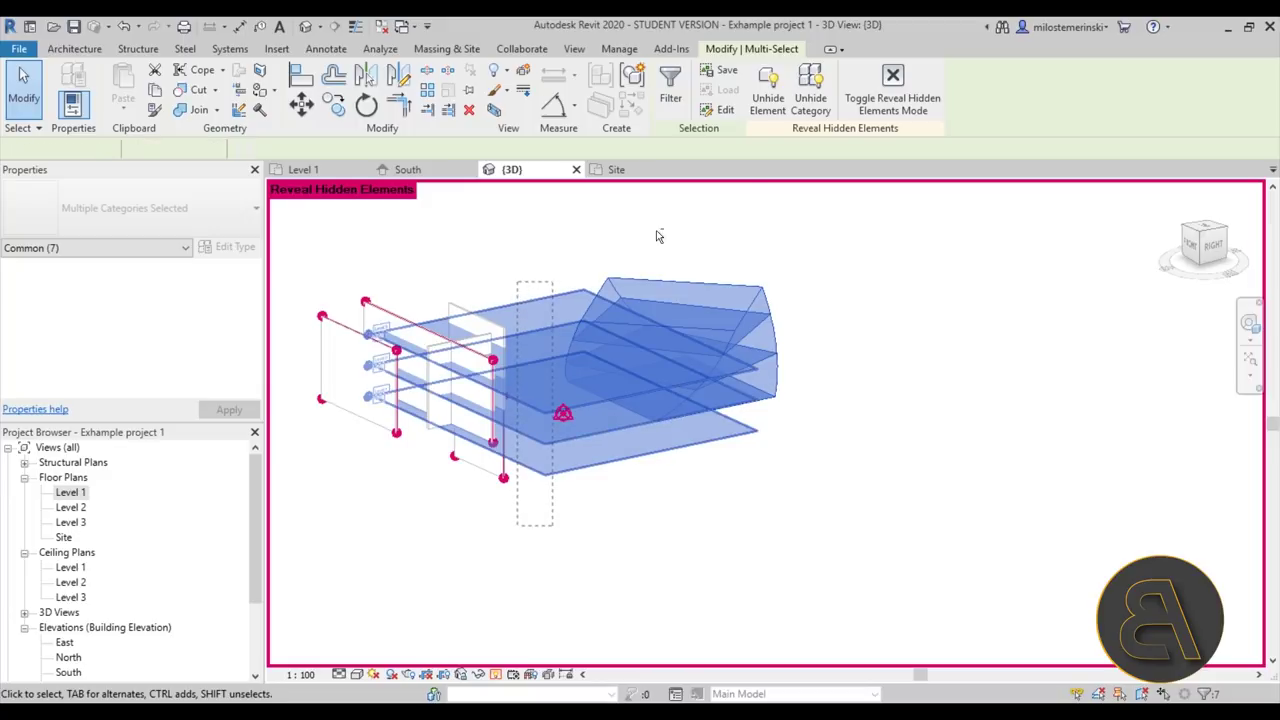
click(768, 97)
click(888, 100)
Create a Generic - 200mm wall by face on the front curved face of the mass.
mouse_move(797, 491)
shift+middle_down()
mouse_move(662, 554)
mouse_move(805, 505)
shift+middle_up()
scroll(703, 336, up, 3)
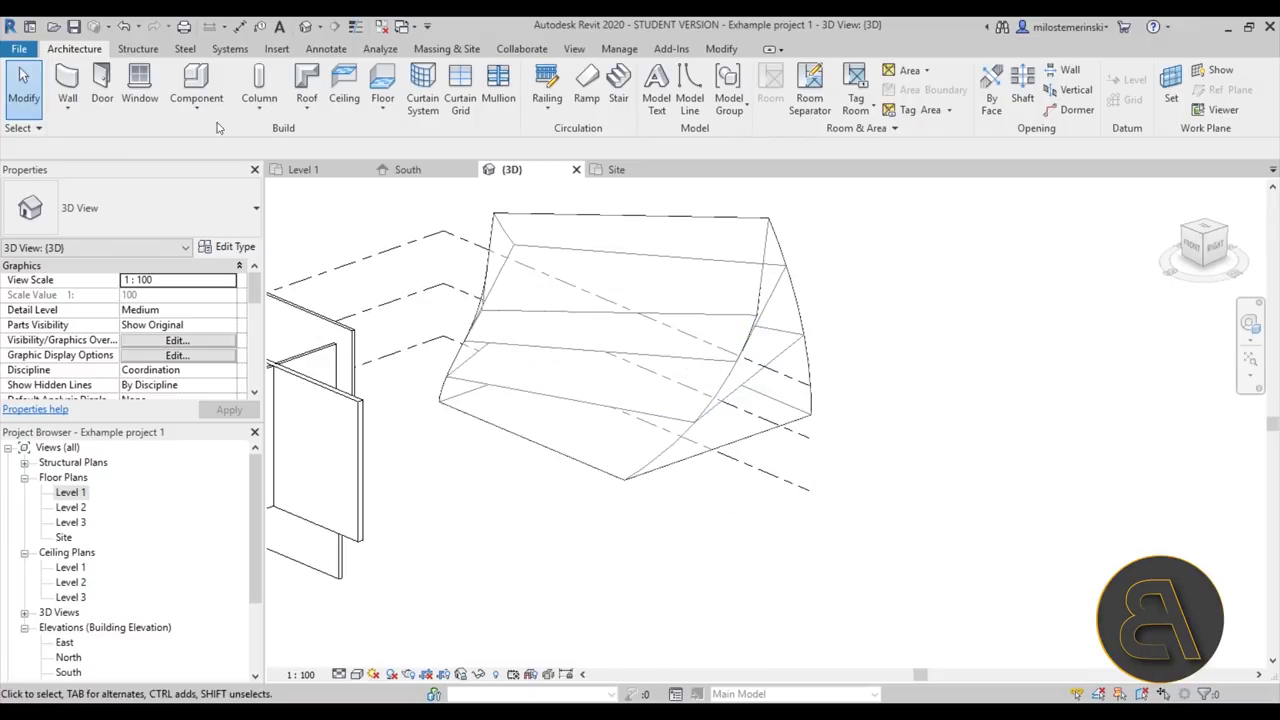
click(68, 106)
click(74, 208)
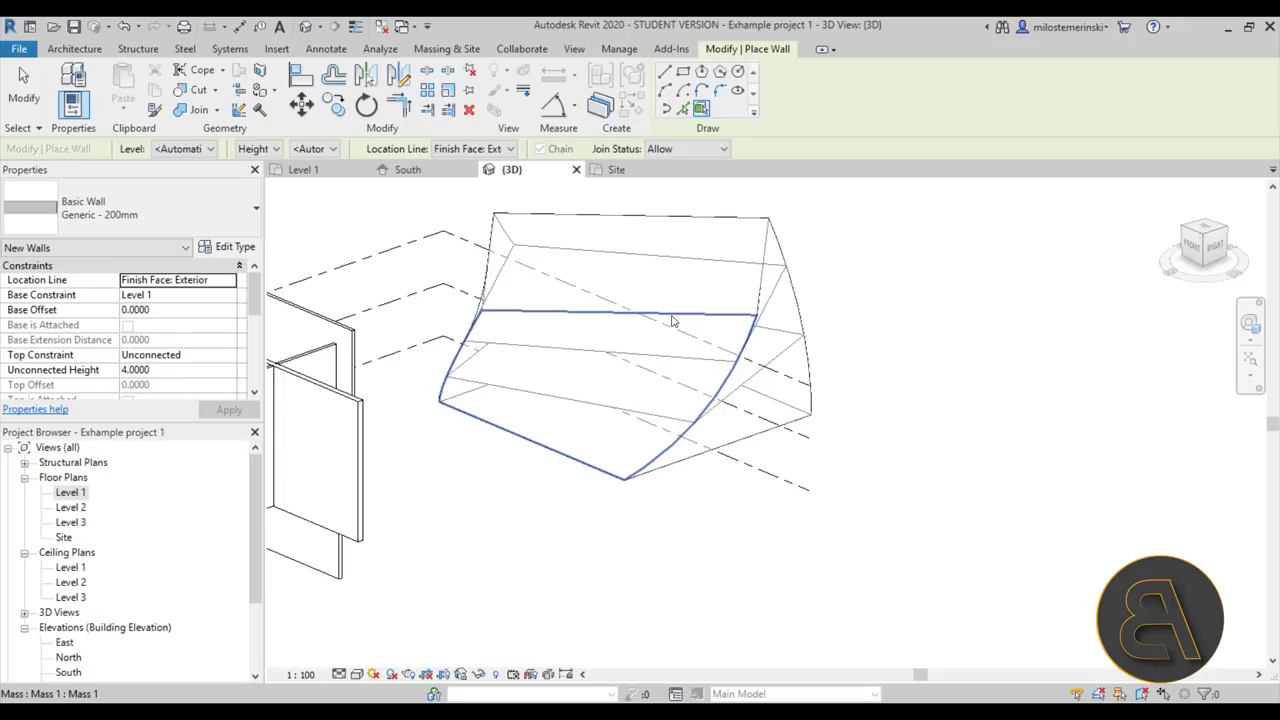
click(672, 320)
click(24, 98)
Examine the face-based wall on the mass from several angles.
shift+middle_drag(727, 325, 570, 336)
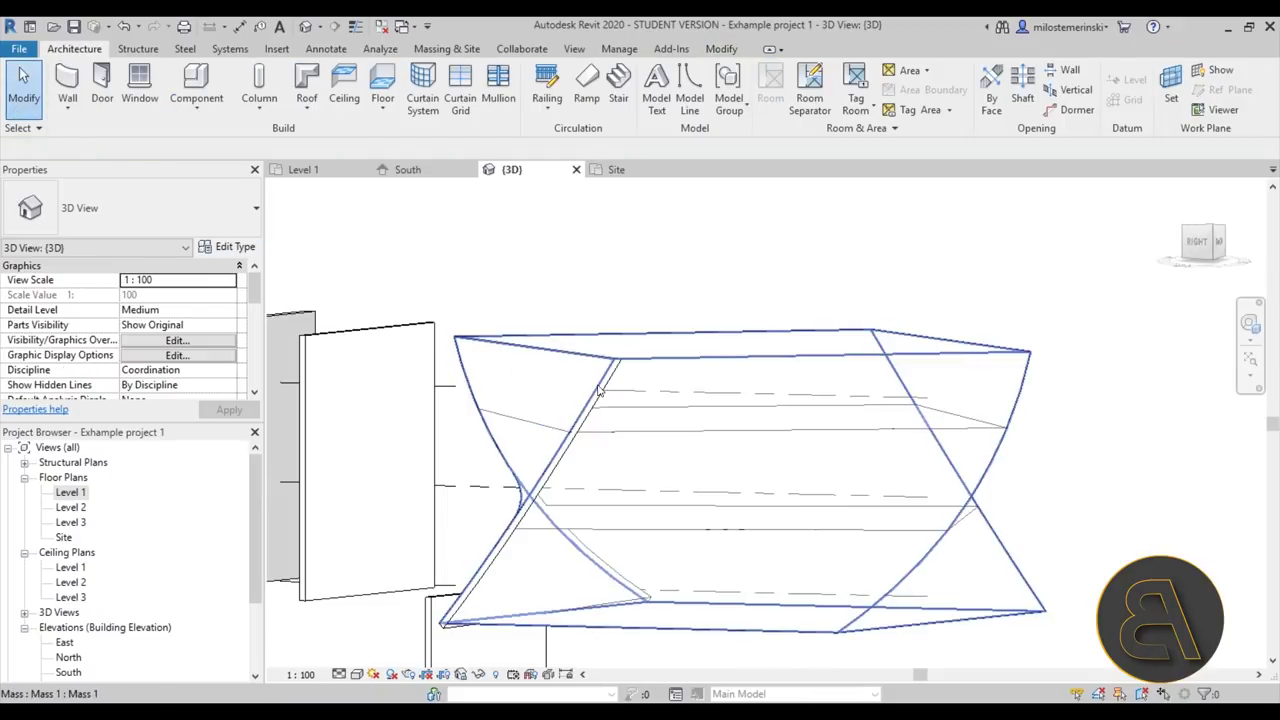
click(605, 393)
shift+middle_drag(605, 393, 639, 257)
shift+middle_drag(591, 196, 620, 470)
click(517, 538)
scroll(445, 537, down, 1)
middle_drag(445, 537, 630, 460)
Place a horizontal Cornice wall sweep on the front wall, about 6.6 above Level 1.
click(68, 104)
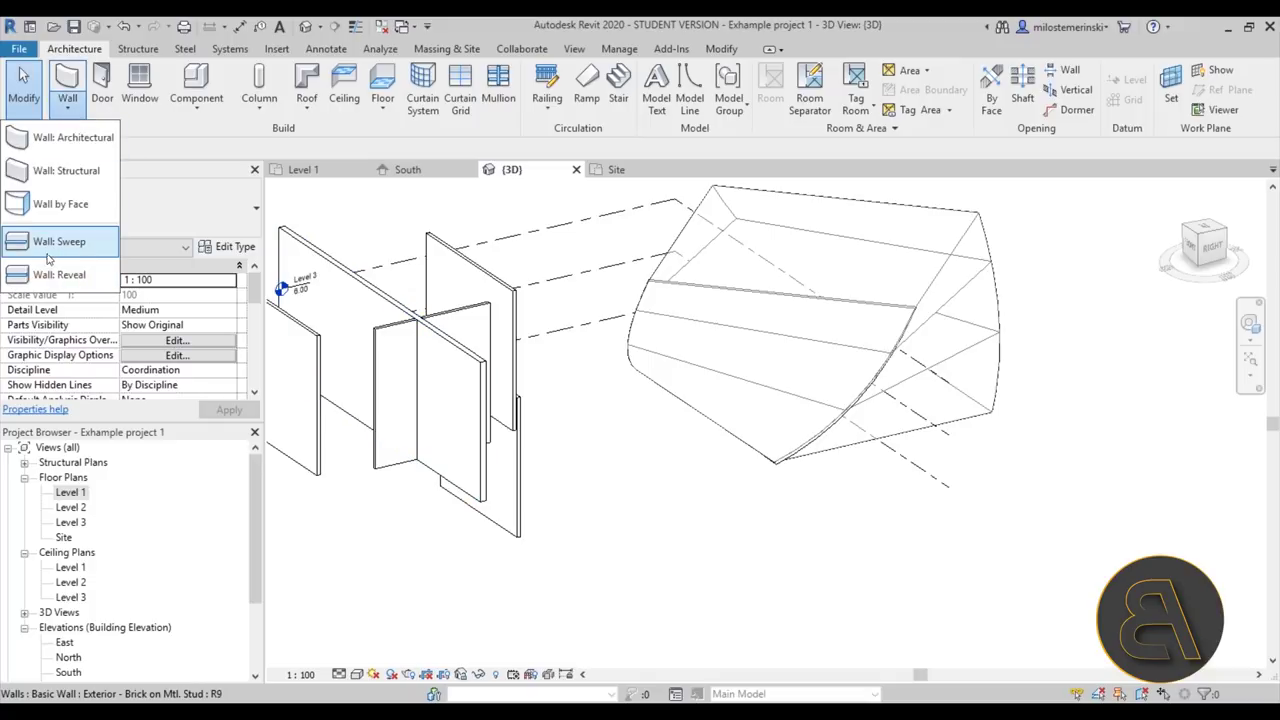
scroll(595, 483, down, 1)
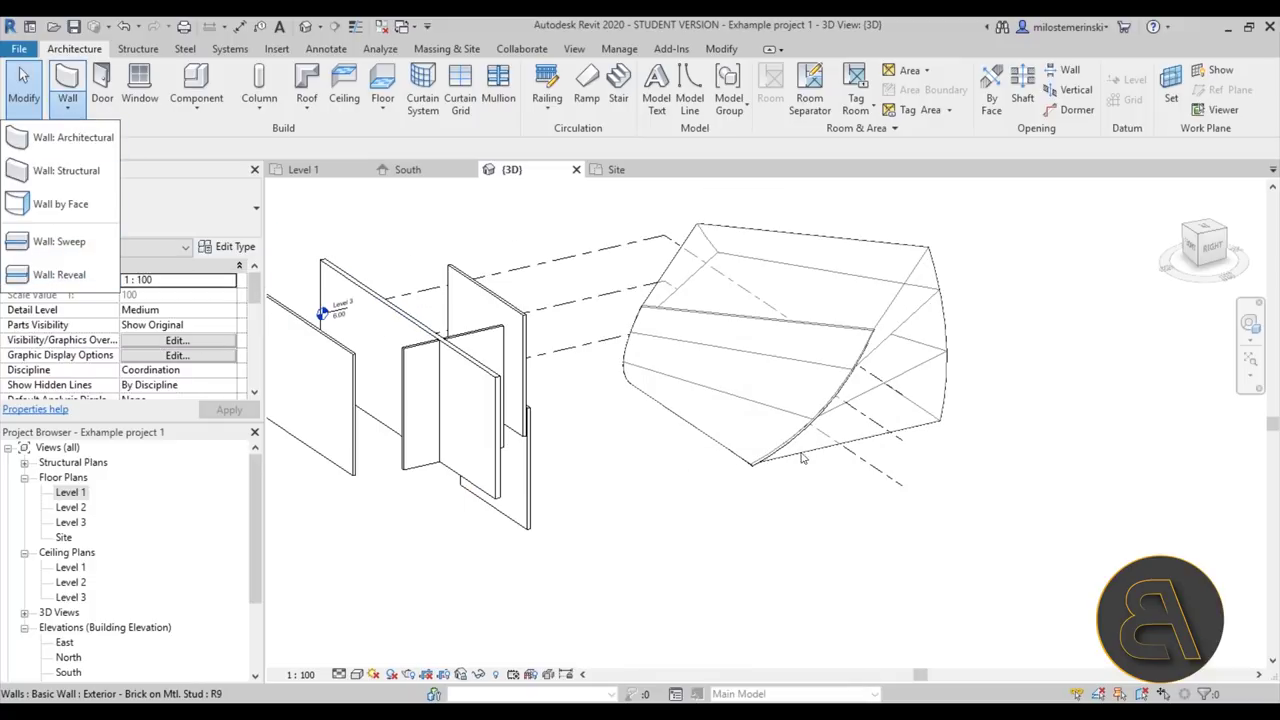
scroll(645, 425, down, 1)
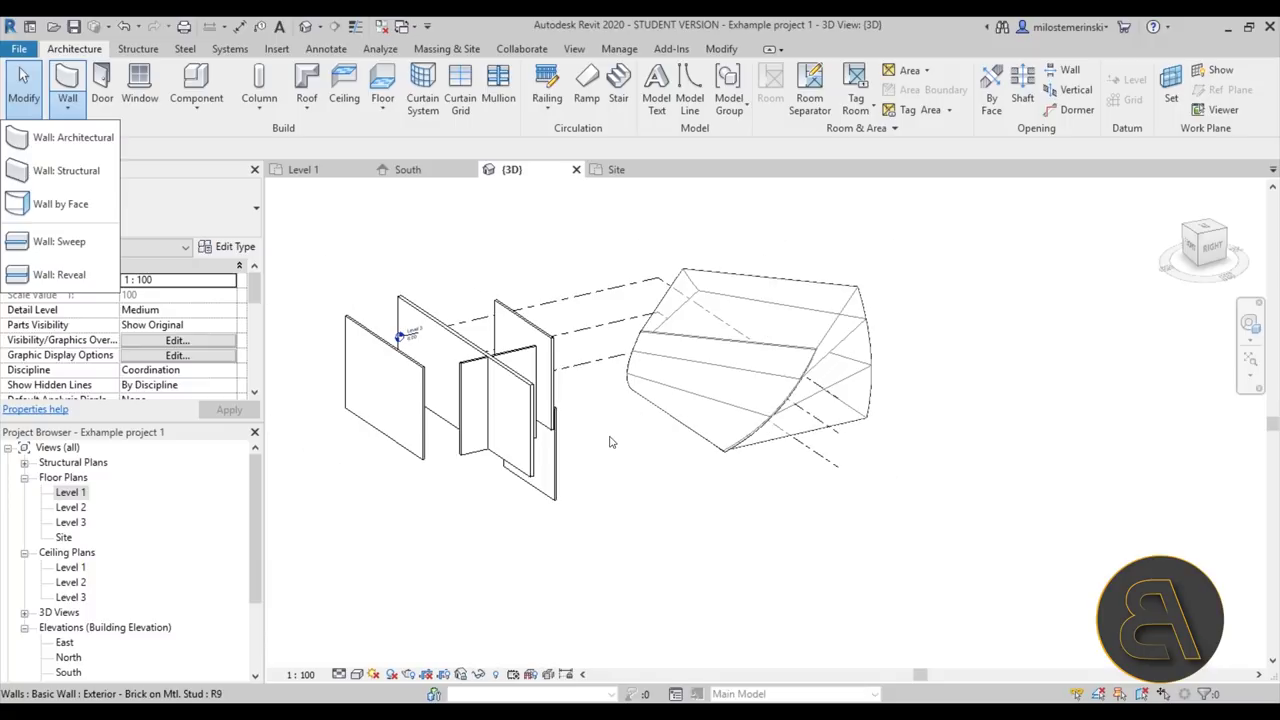
scroll(347, 335, up, 4)
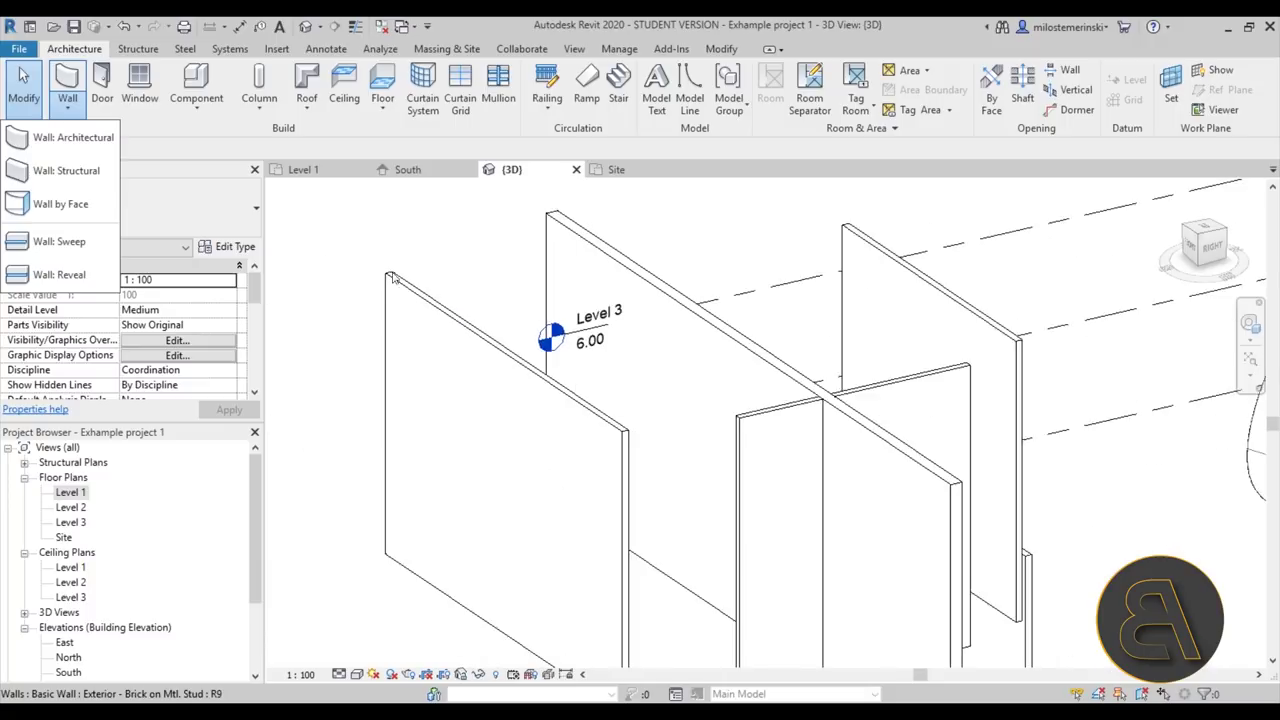
scroll(413, 259, up, 1)
click(59, 241)
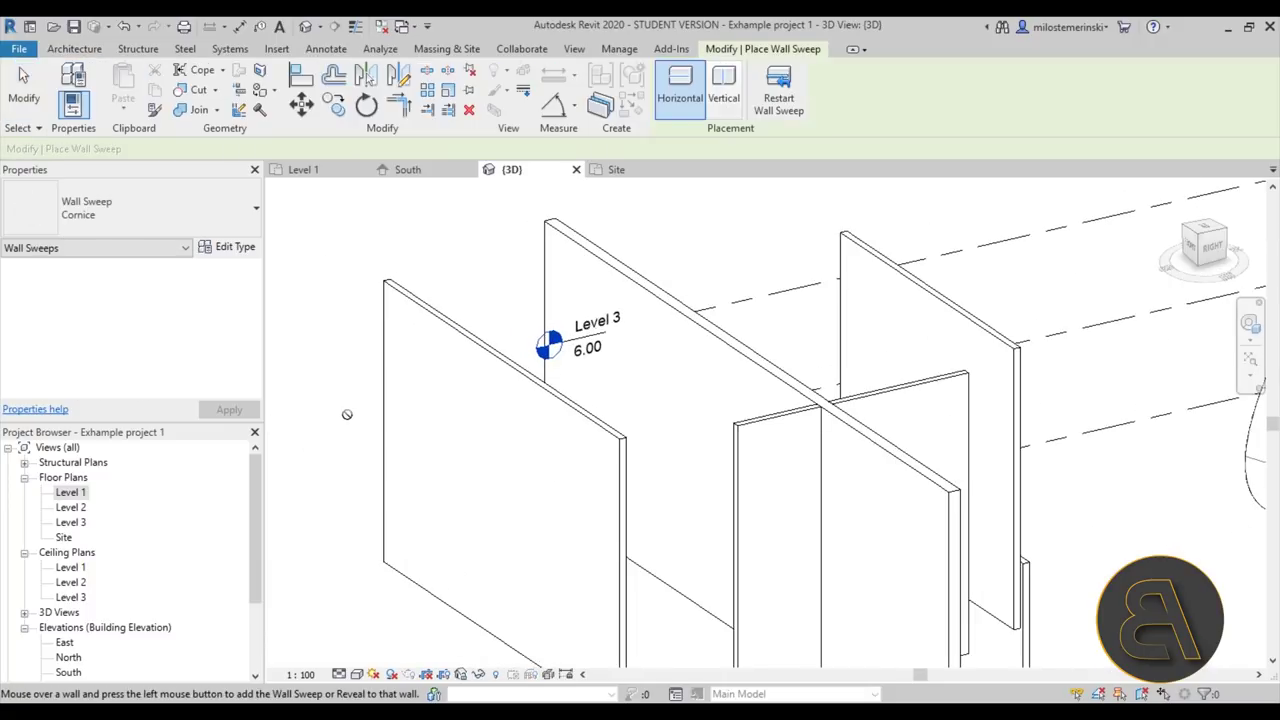
click(386, 415)
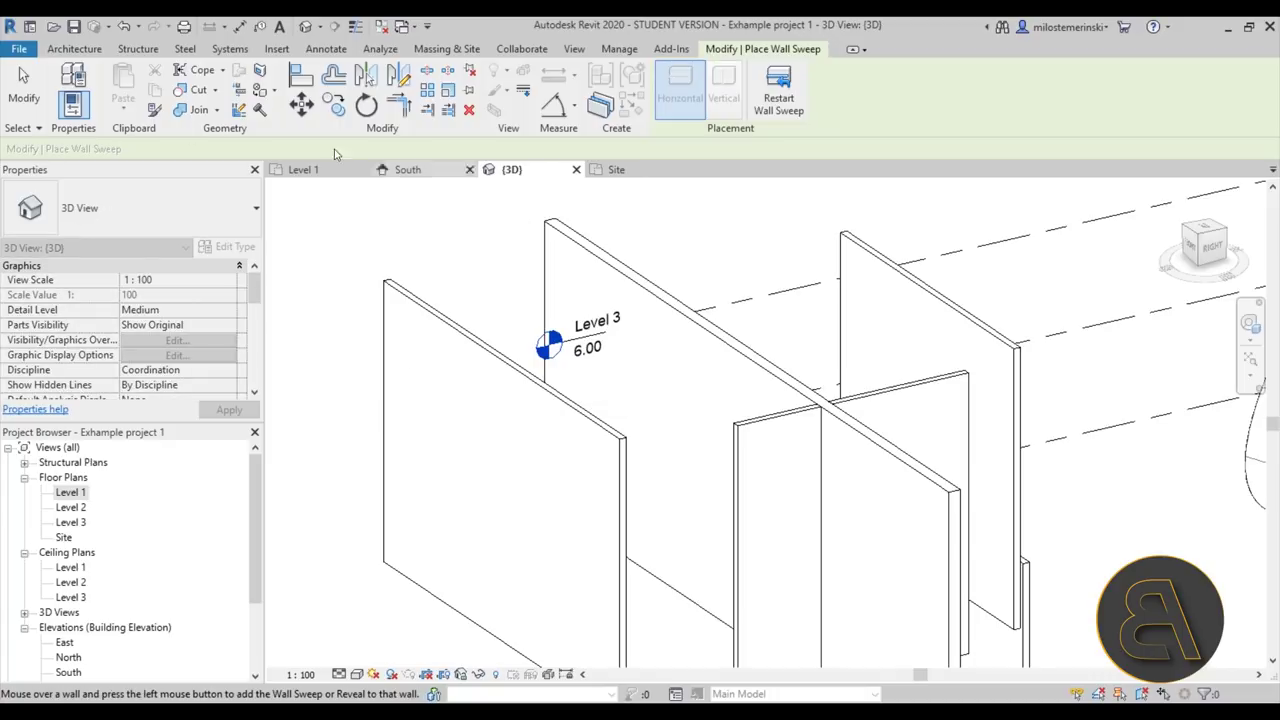
click(18, 108)
Inspect the cornice sweep's profile at the wall end and its offset properties.
scroll(355, 295, up, 5)
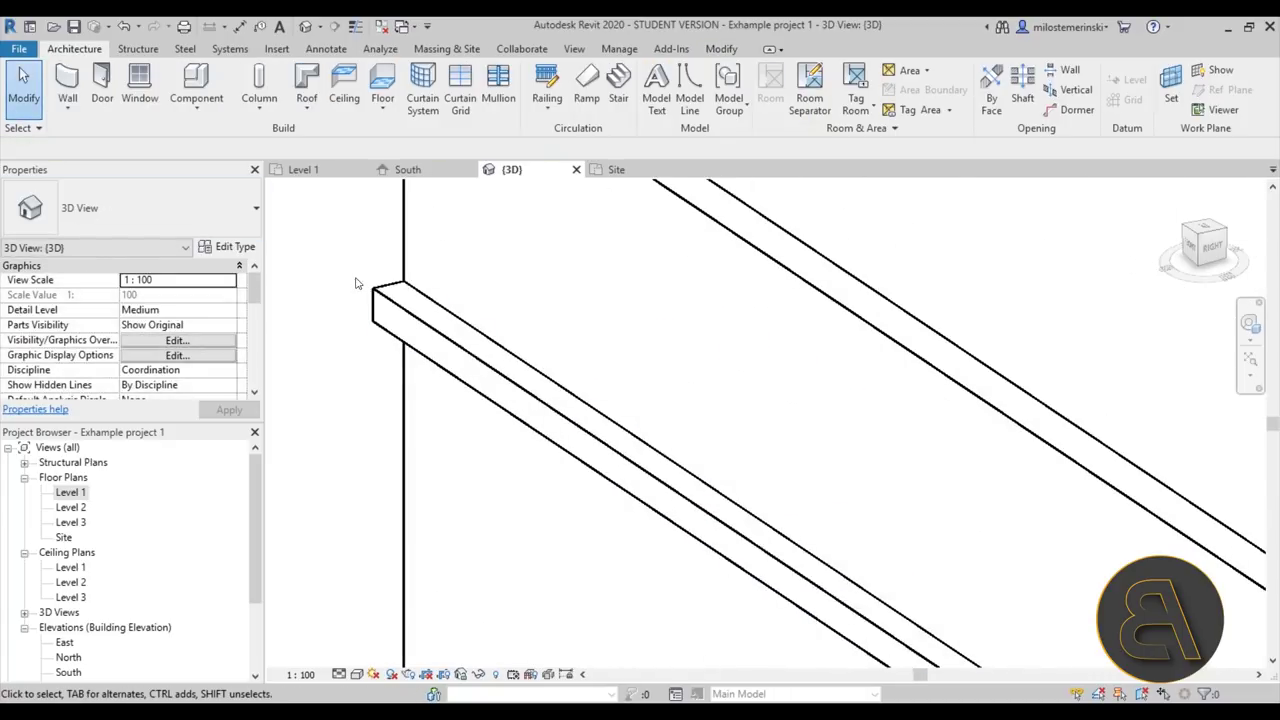
click(376, 302)
scroll(480, 345, down, 6)
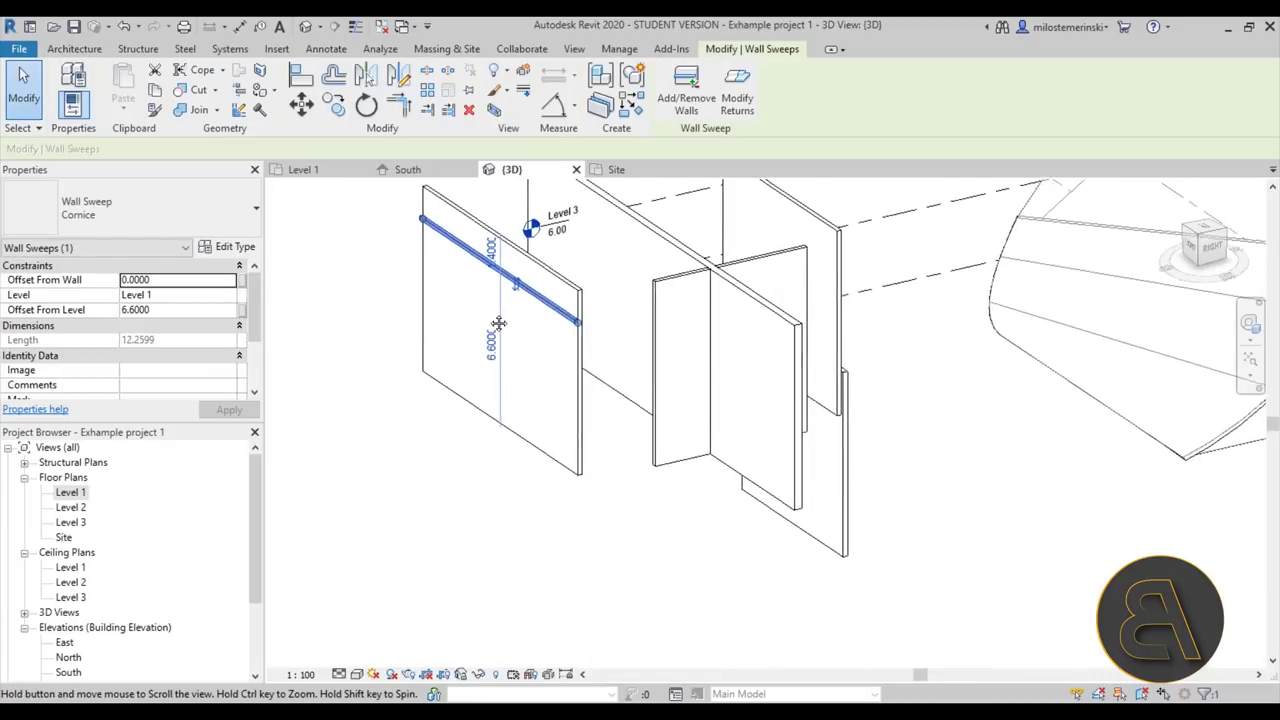
key(Escape)
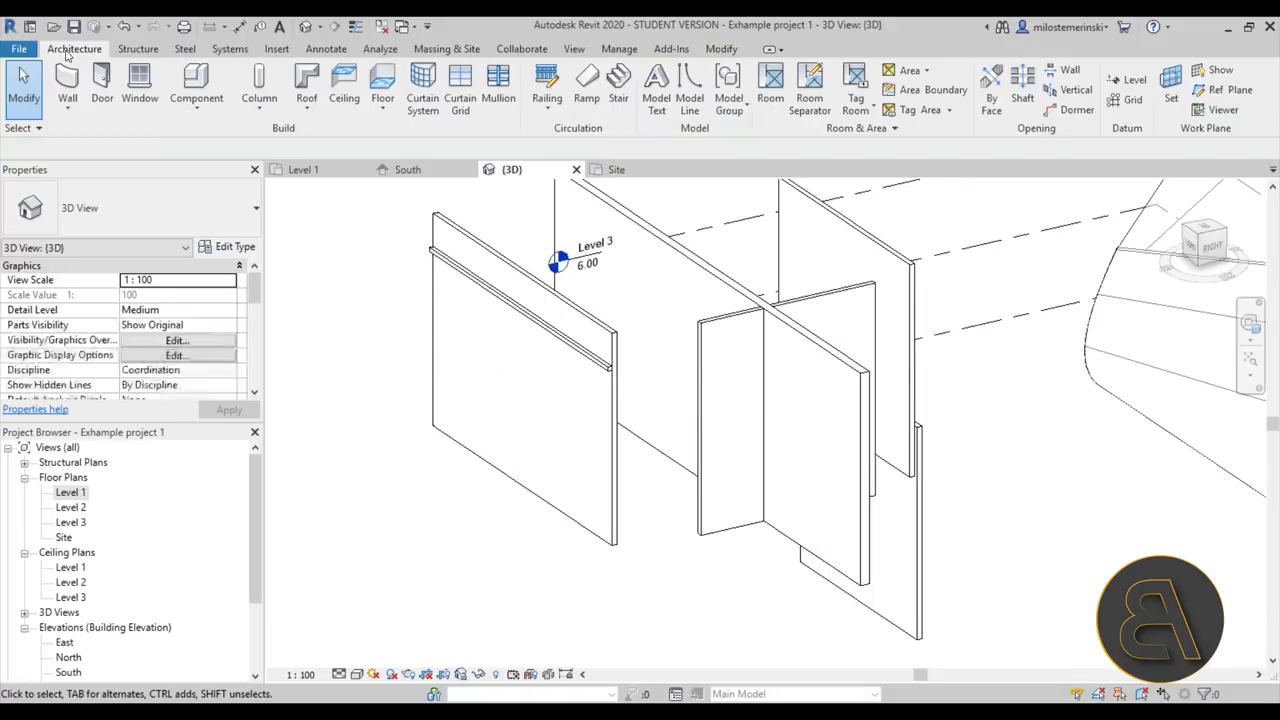
Place a horizontal reveal across the front wall just below the cornice sweep.
click(68, 110)
click(59, 274)
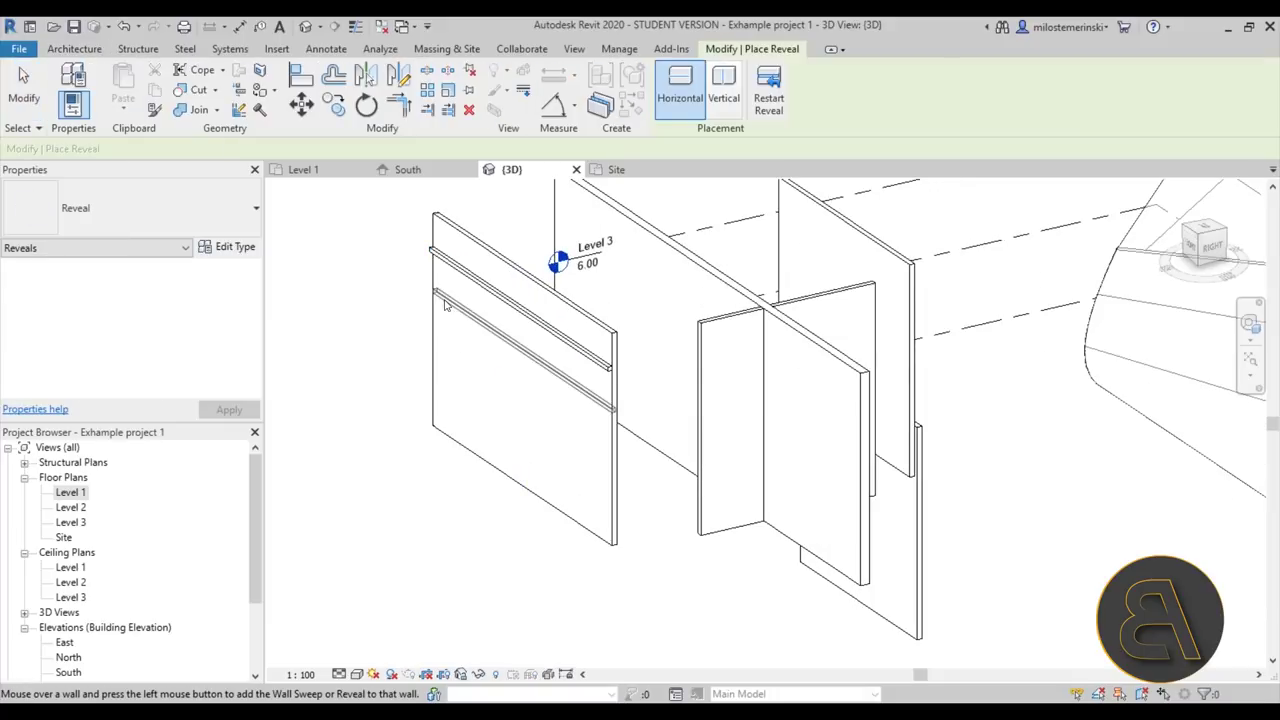
scroll(374, 306, up, 4)
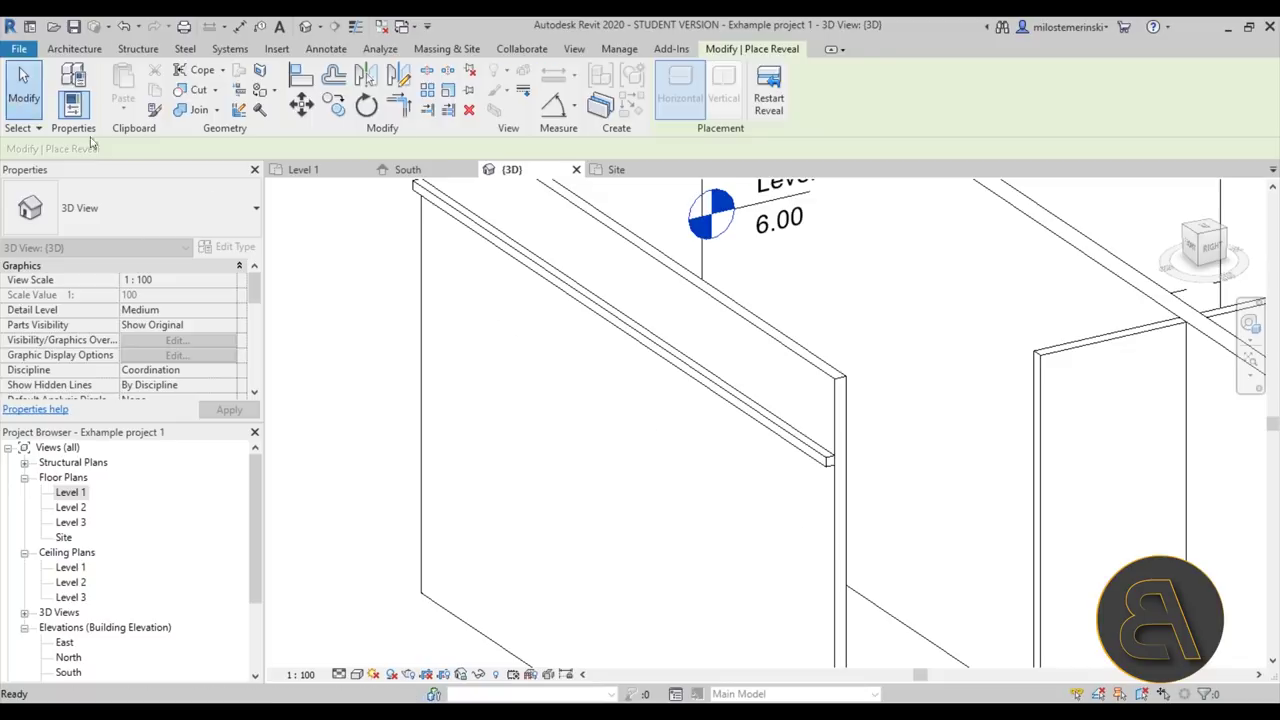
click(24, 92)
scroll(420, 290, up, 4)
scroll(405, 265, down, 4)
scroll(340, 210, down, 1)
scroll(340, 210, up, 1)
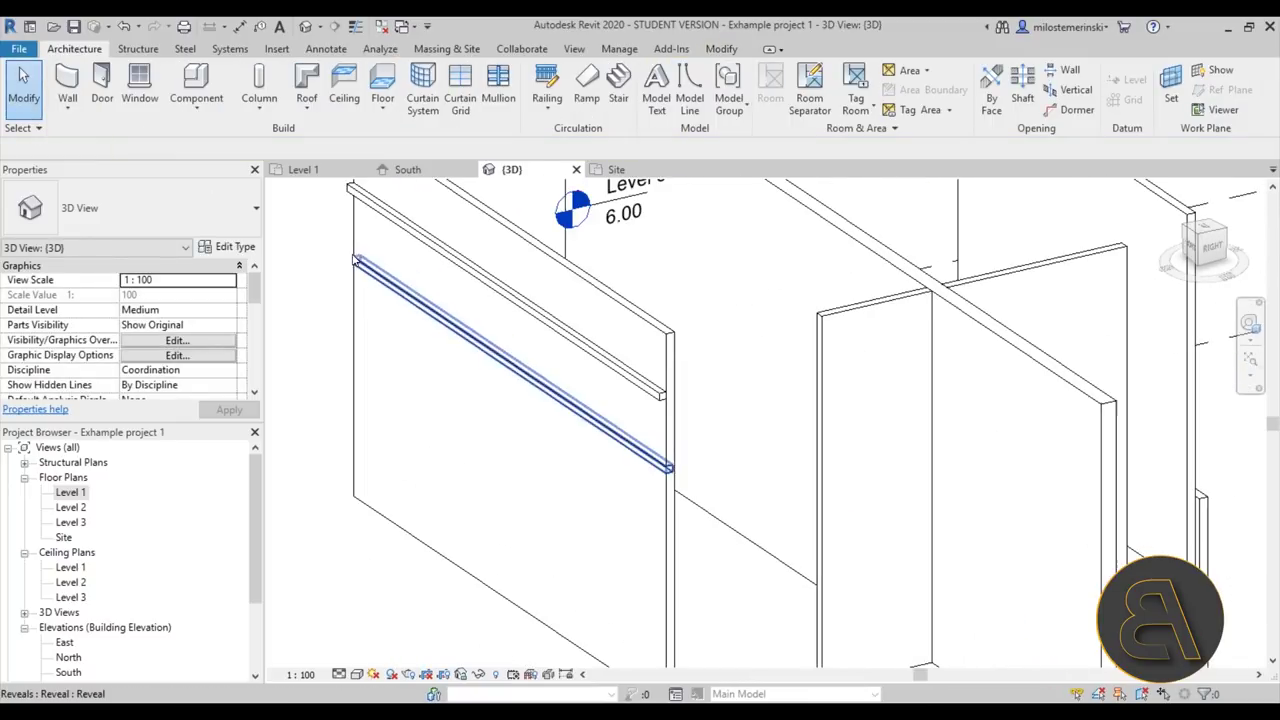
Place a vertical Cornice wall sweep on the front wall, crossing the horizontal sweep and reveal near the wall's far end.
click(66, 112)
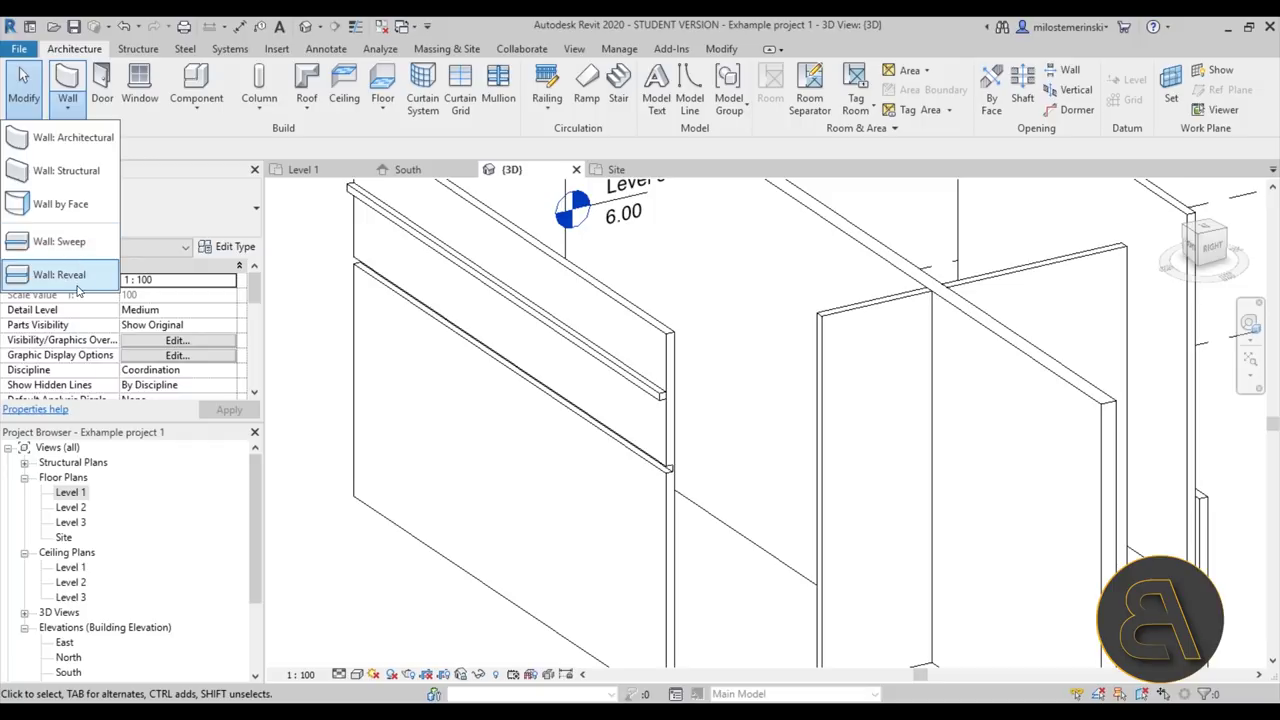
click(63, 242)
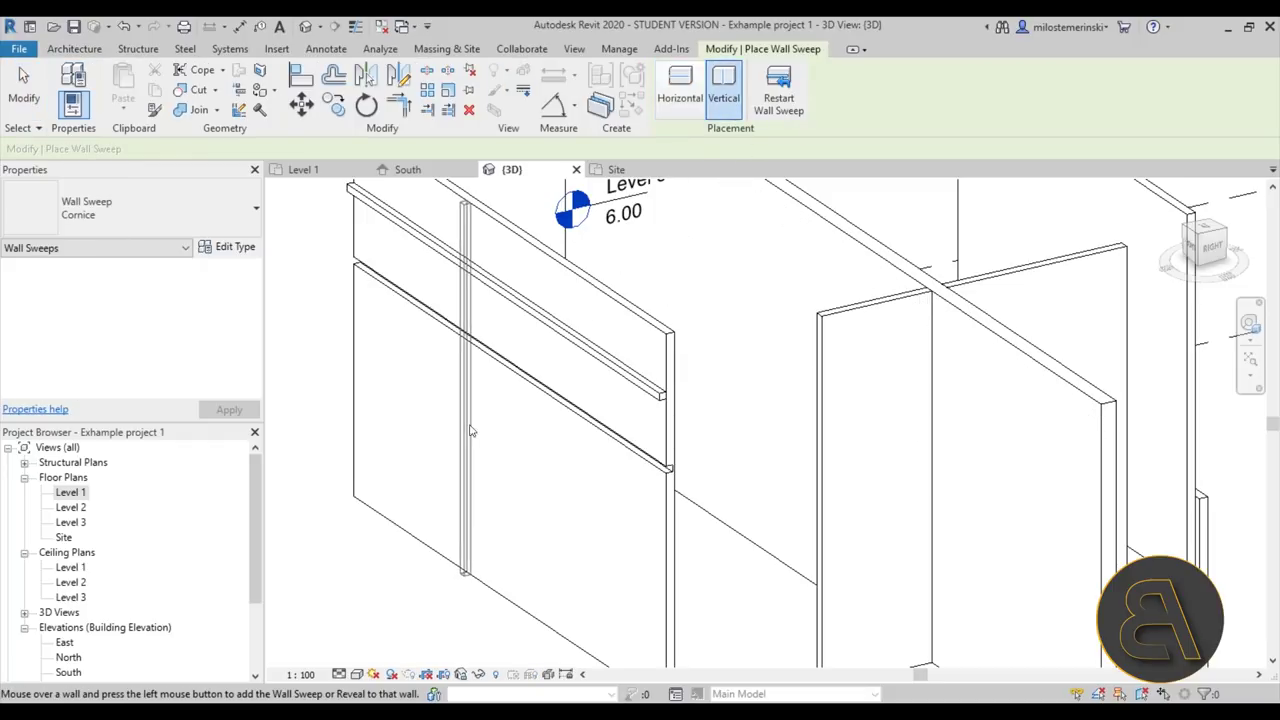
key(Escape)
click(24, 90)
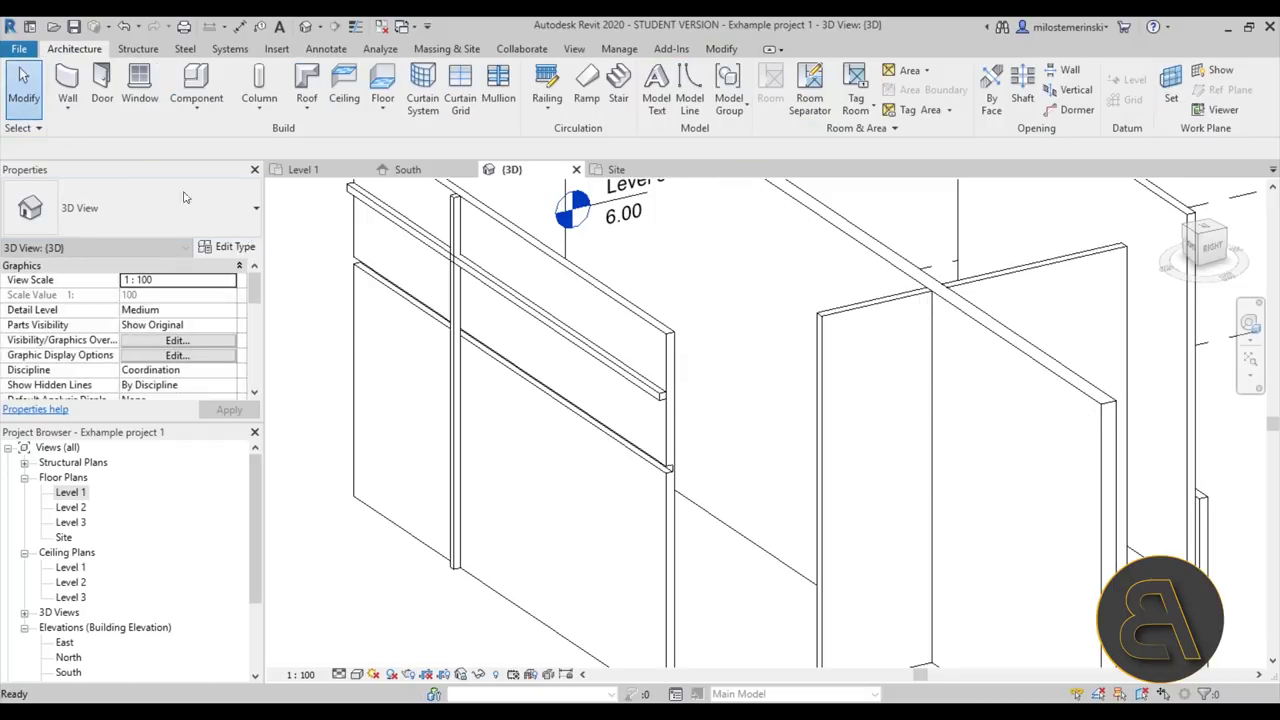
scroll(404, 446, down, 2)
scroll(416, 268, up, 4)
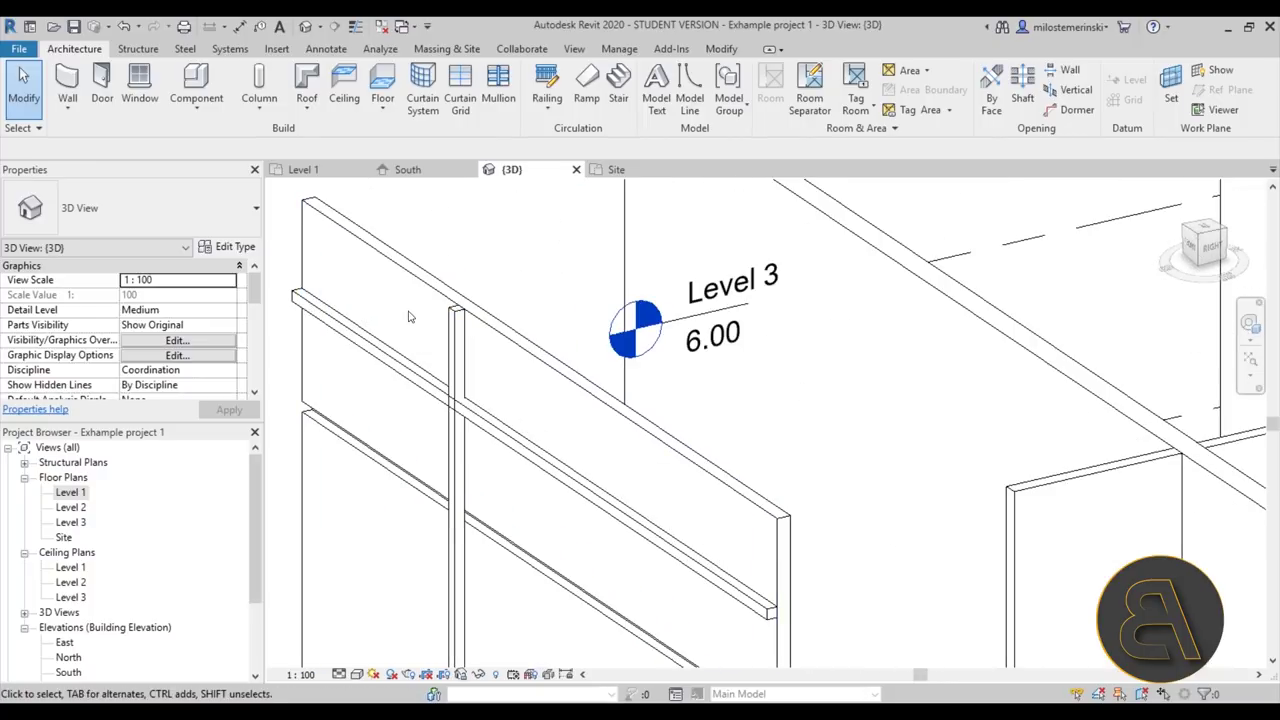
scroll(409, 316, down, 4)
middle_drag(429, 406, 493, 452)
scroll(529, 457, down, 1)
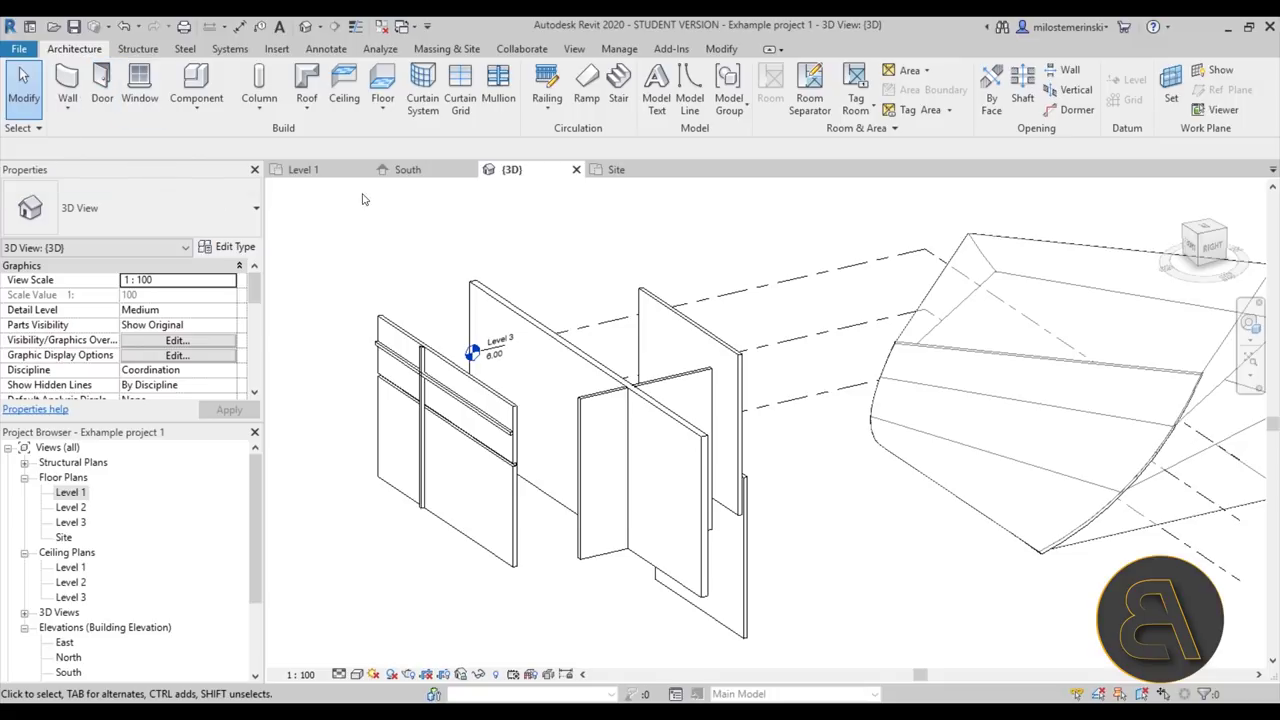
In the Level 1 plan, place an M_Single-Flush 0915 x 2134mm door in the front wall, 1.4 from its west end.
click(303, 169)
scroll(520, 480, up, 5)
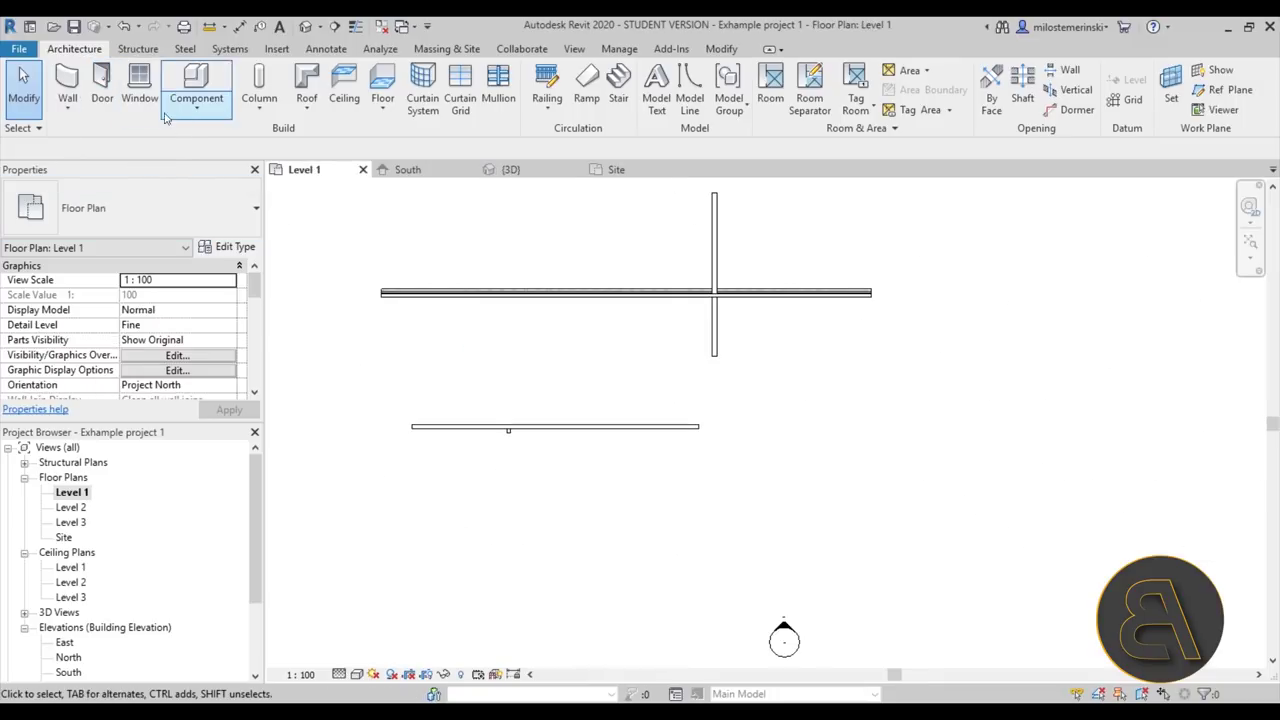
click(102, 82)
scroll(457, 437, up, 3)
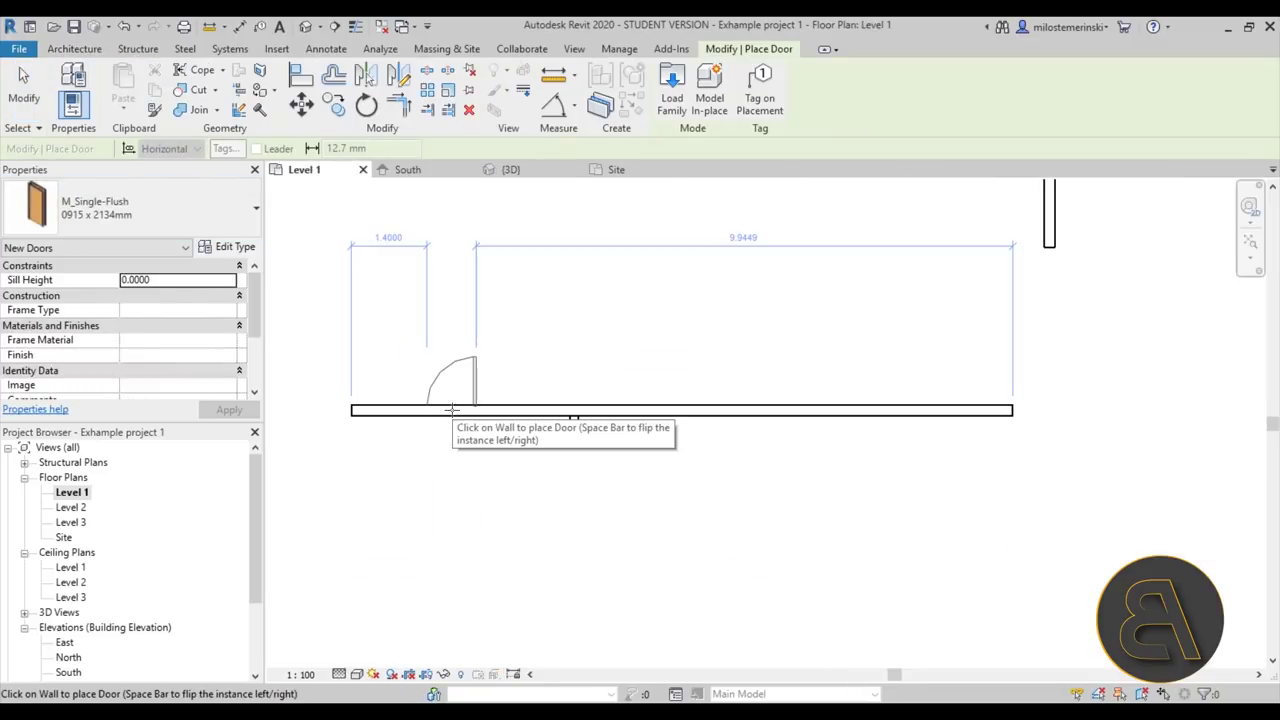
key(space)
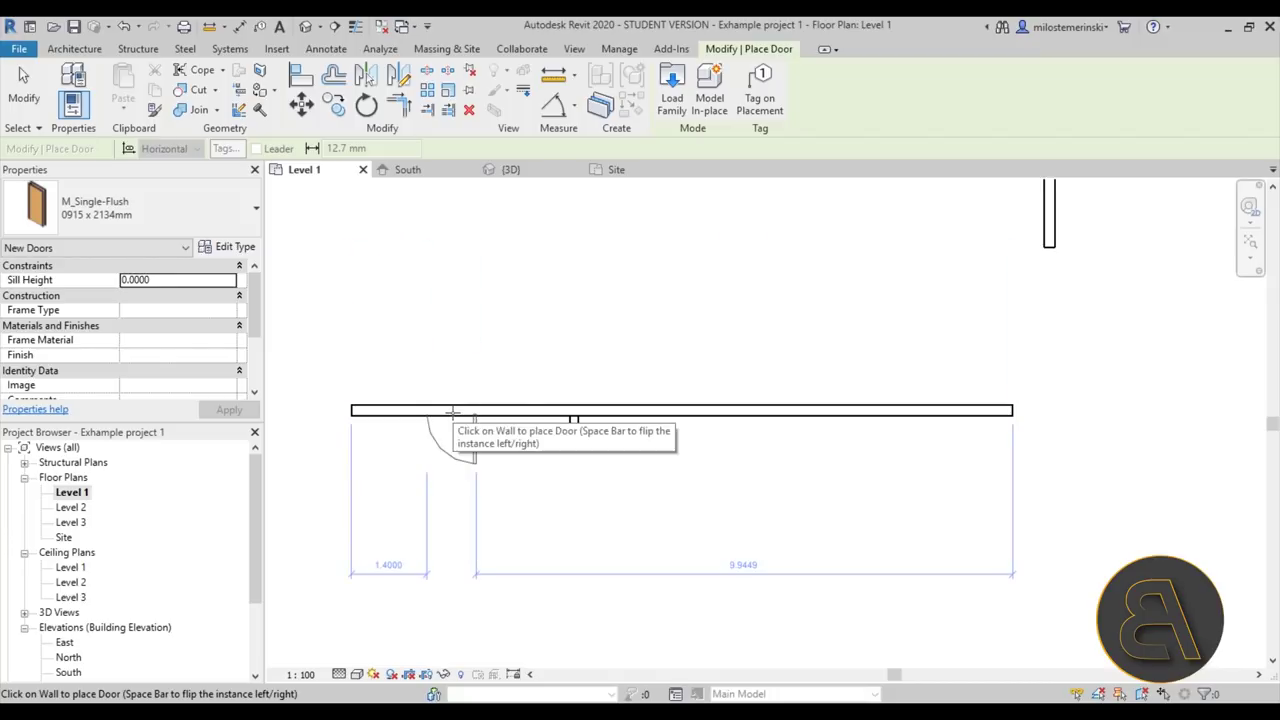
click(453, 410)
scroll(440, 445, up, 3)
key(Escape)
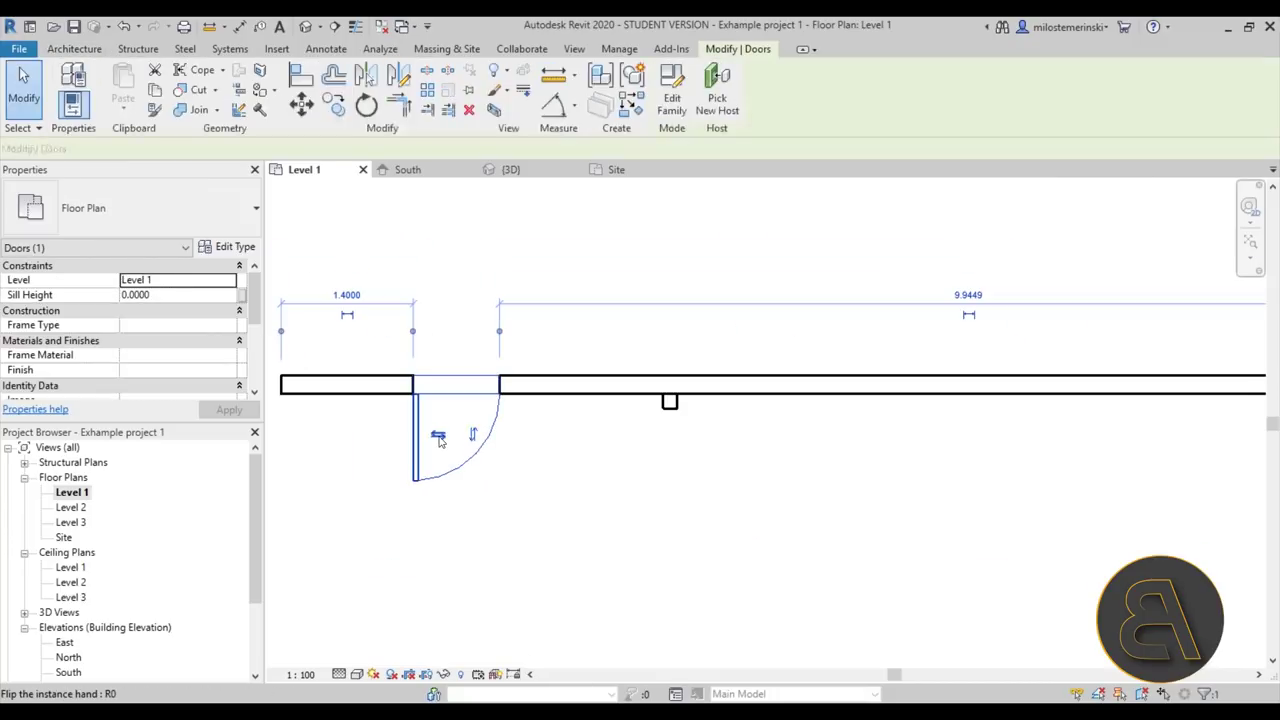
Flip the door's hand and facing so it is hinged at its east jamb and swings north, and review the available door types.
click(476, 437)
click(474, 437)
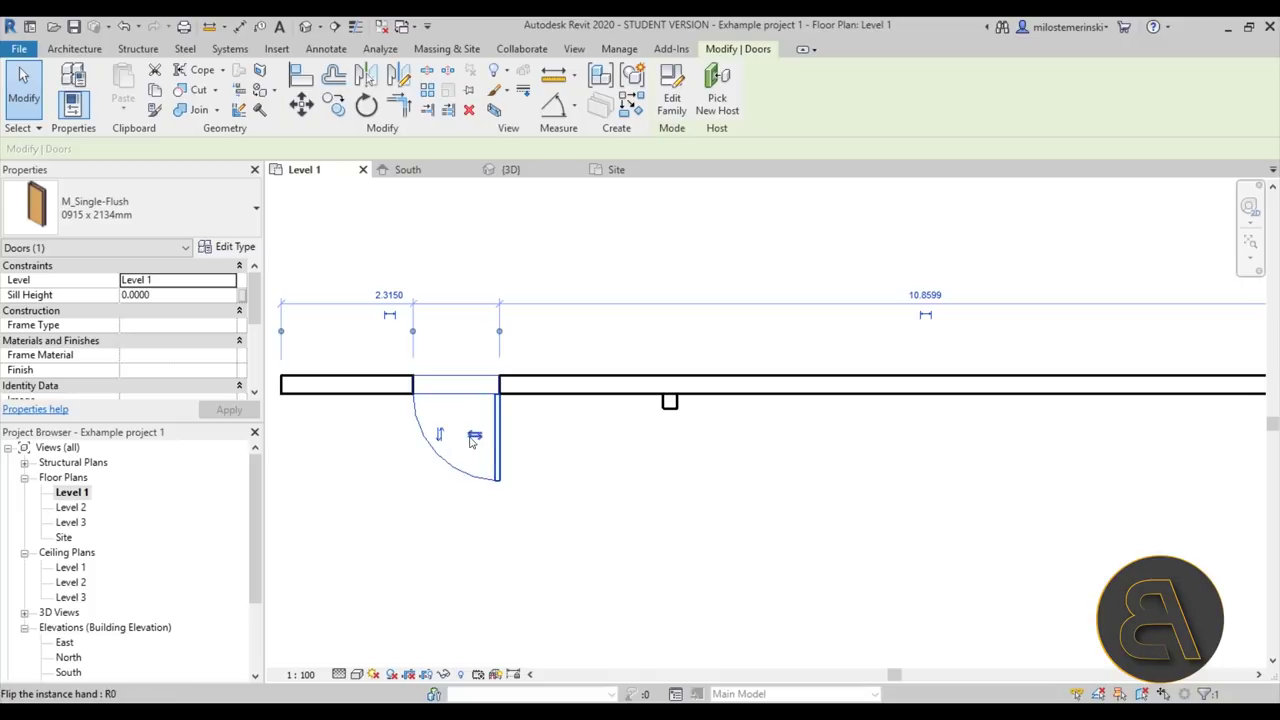
click(440, 431)
click(440, 336)
click(441, 433)
click(140, 208)
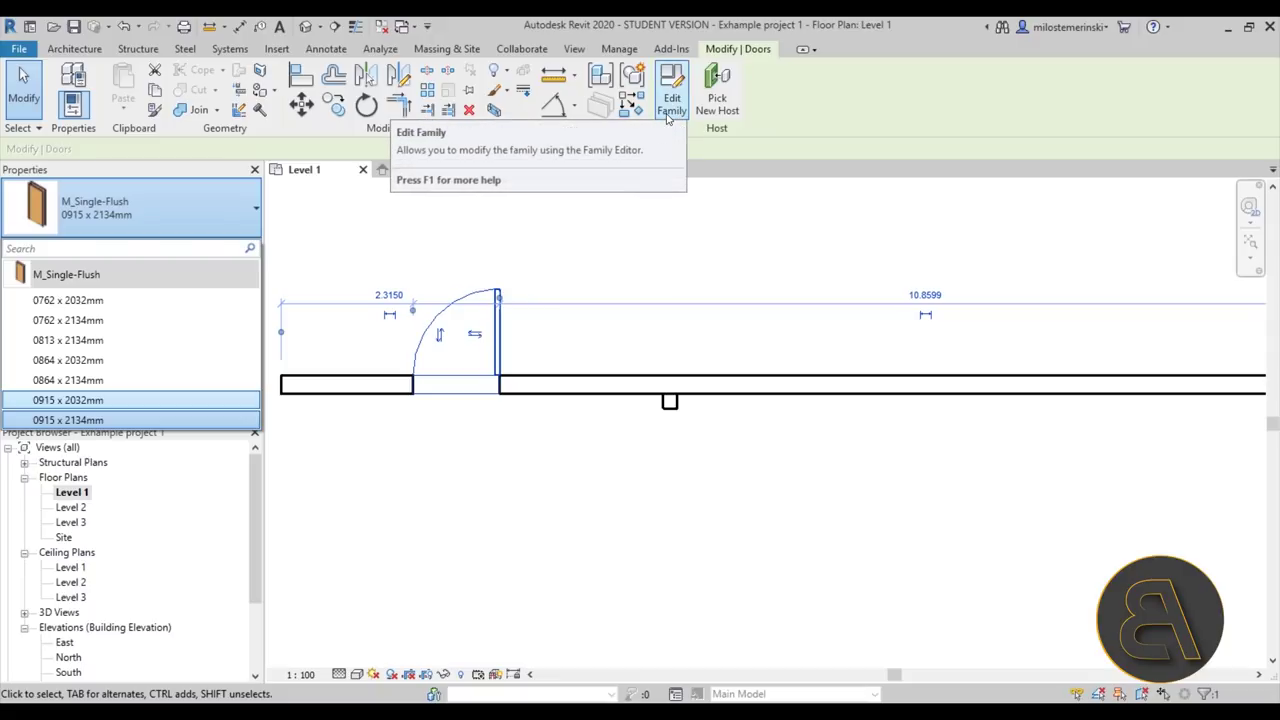
click(660, 229)
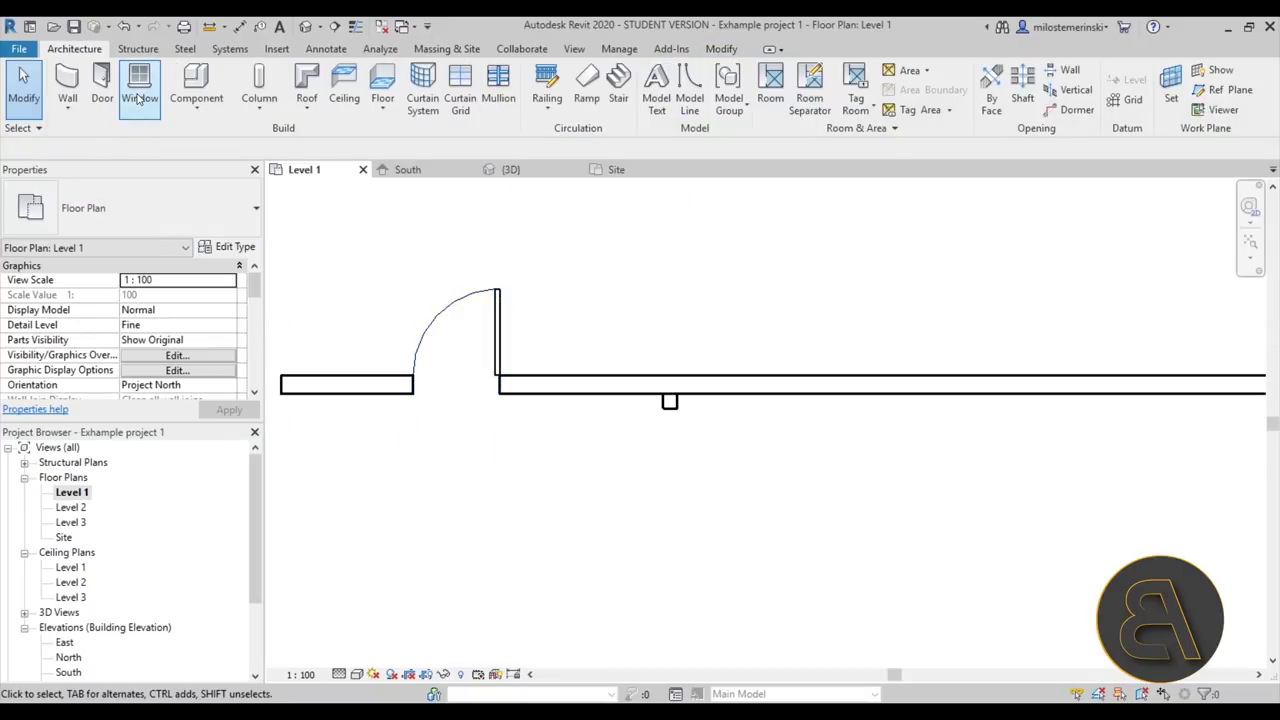
Place an M_Fixed 0915 x 0610mm window in the front wall, midway between the door and the wall's east end.
click(140, 88)
scroll(285, 308, down, 2)
click(130, 208)
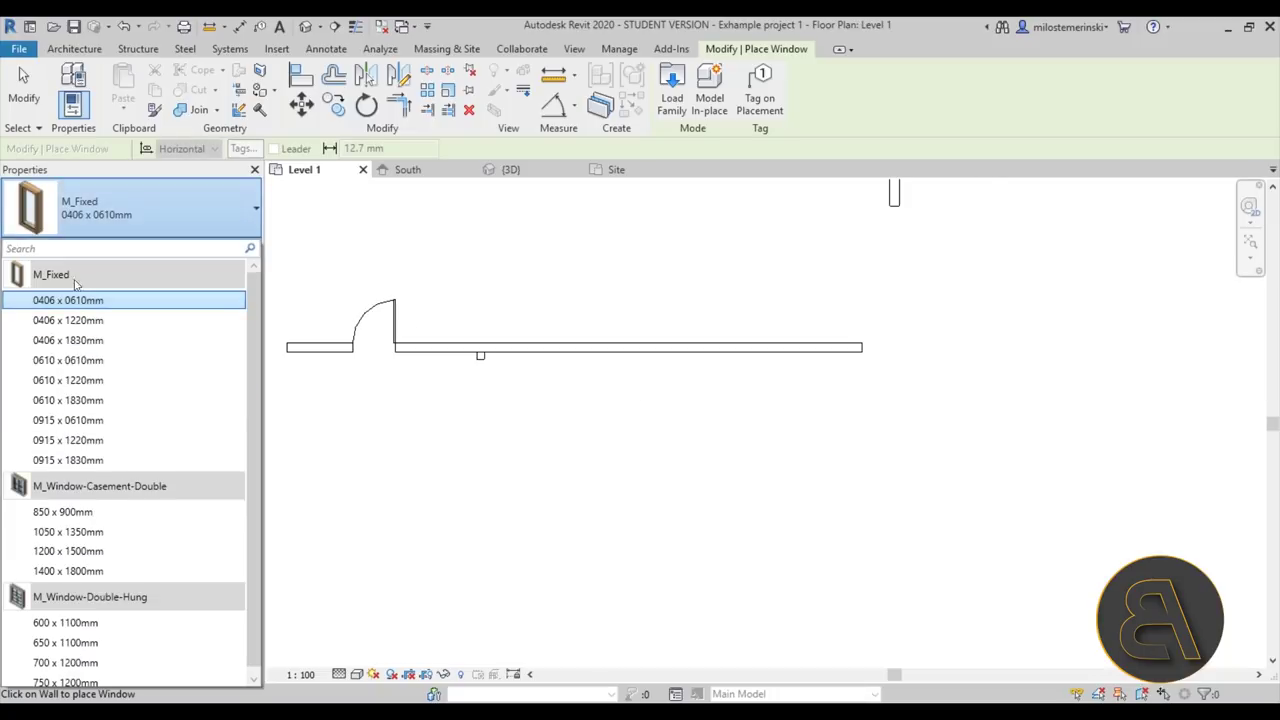
click(80, 420)
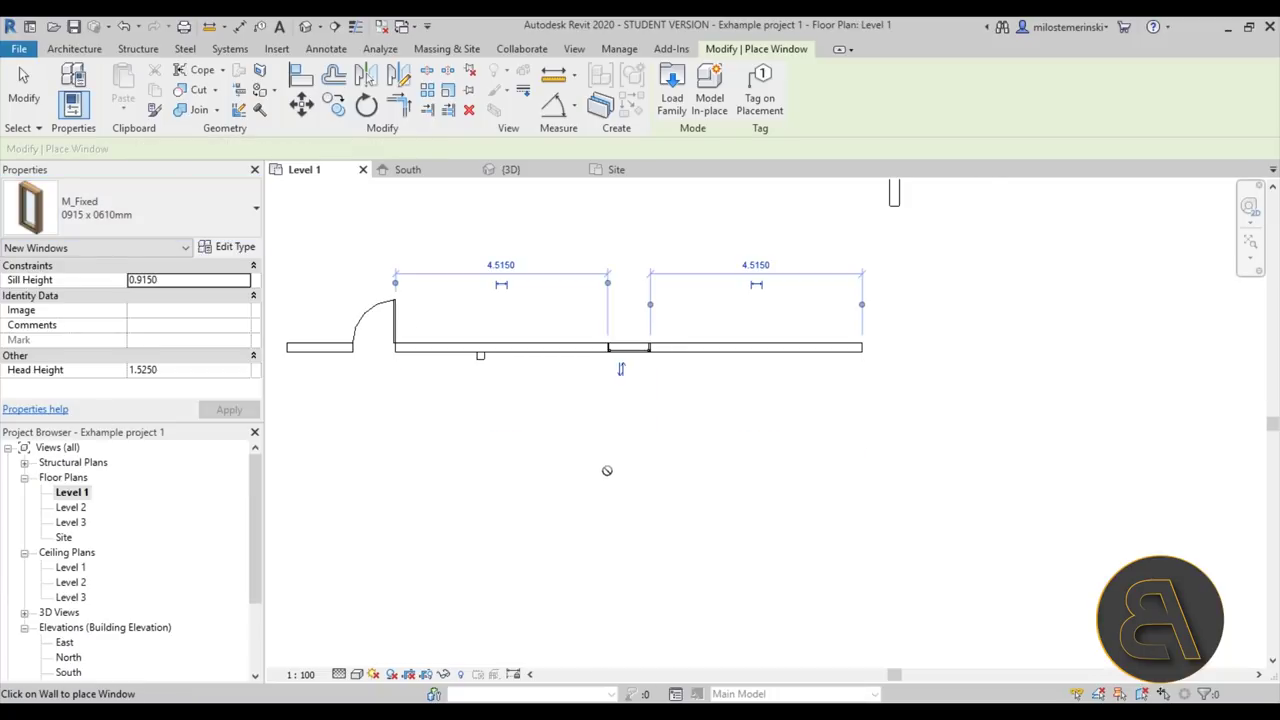
scroll(654, 317, up, 3)
scroll(633, 398, down, 3)
key(Escape)
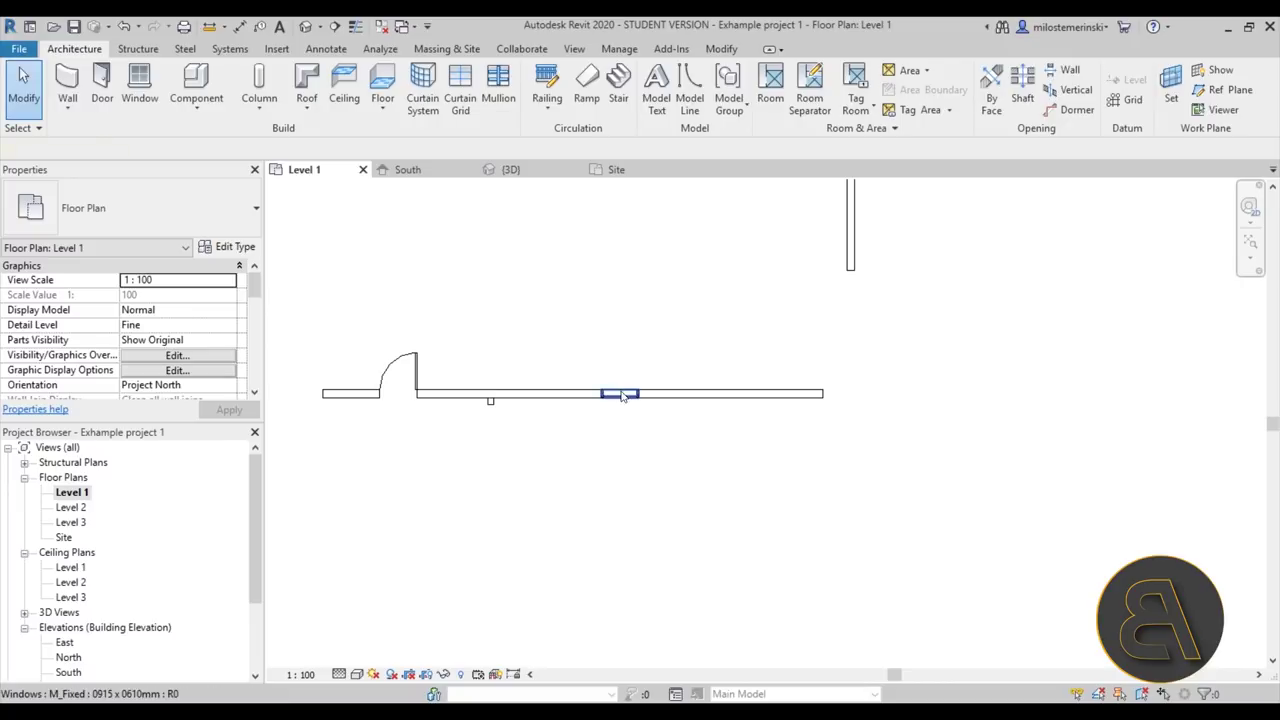
Examine the placed window's sill height, head height and available types.
click(621, 395)
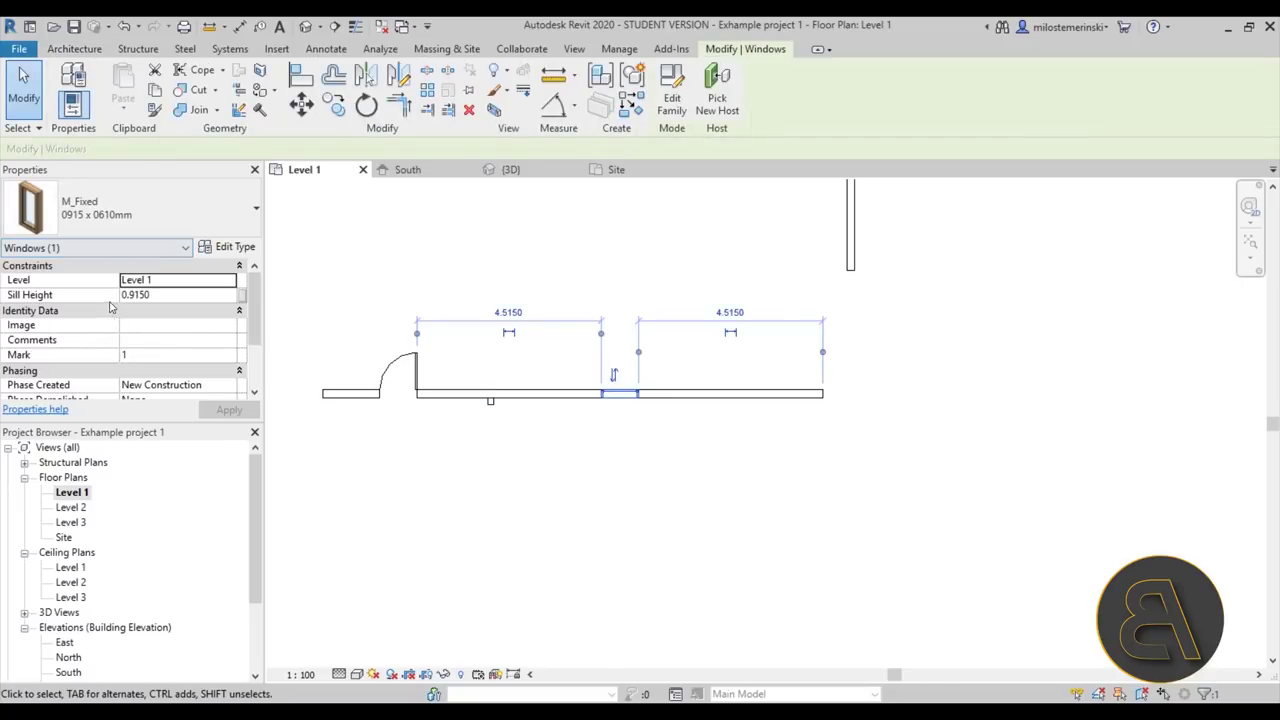
scroll(187, 304, down, 2)
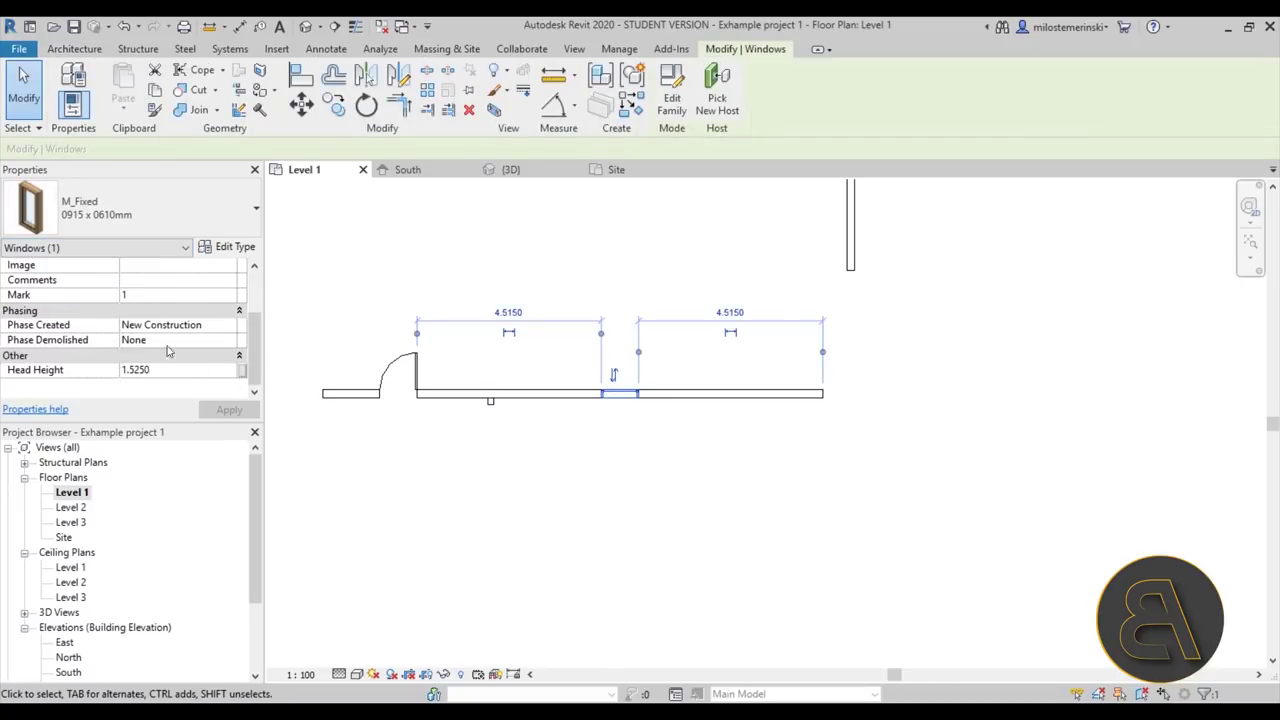
click(115, 220)
scroll(146, 423, up, 2)
key(Escape)
key(Escape)
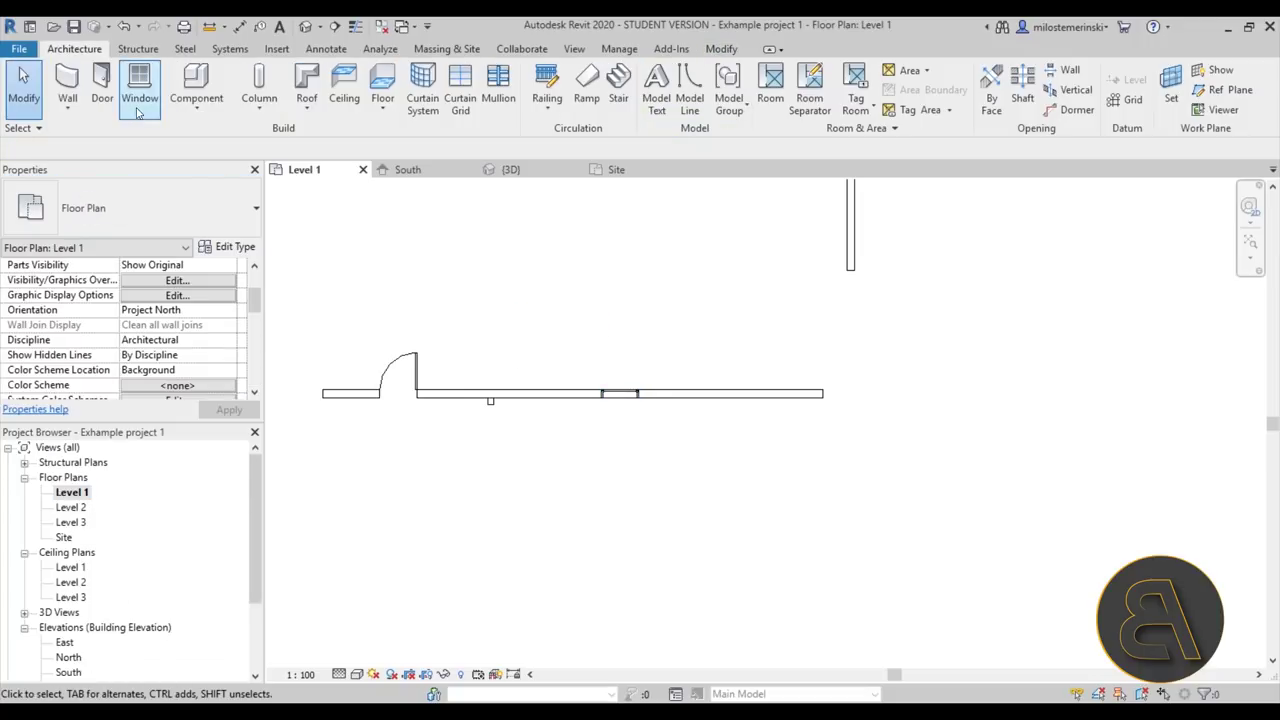
Place an M_Desk 1525 x 762mm component south of the front wall and show it in the 3D view.
click(197, 80)
scroll(457, 277, down, 2)
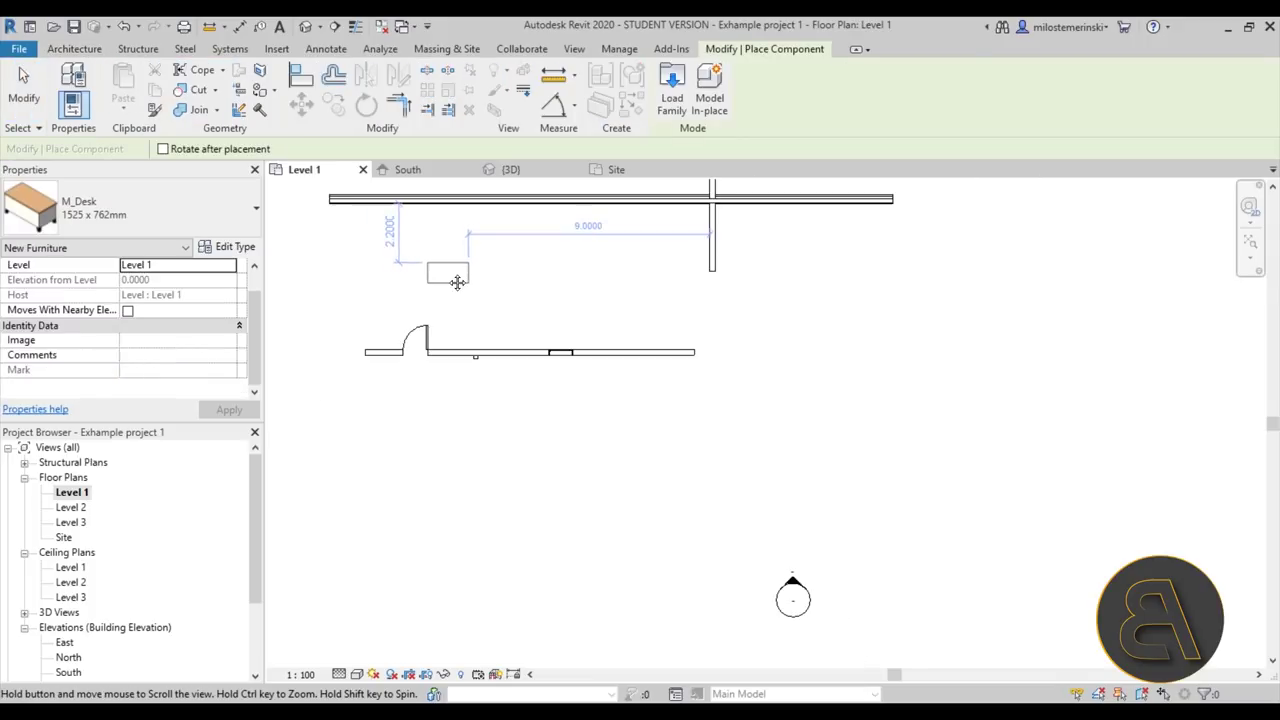
click(97, 225)
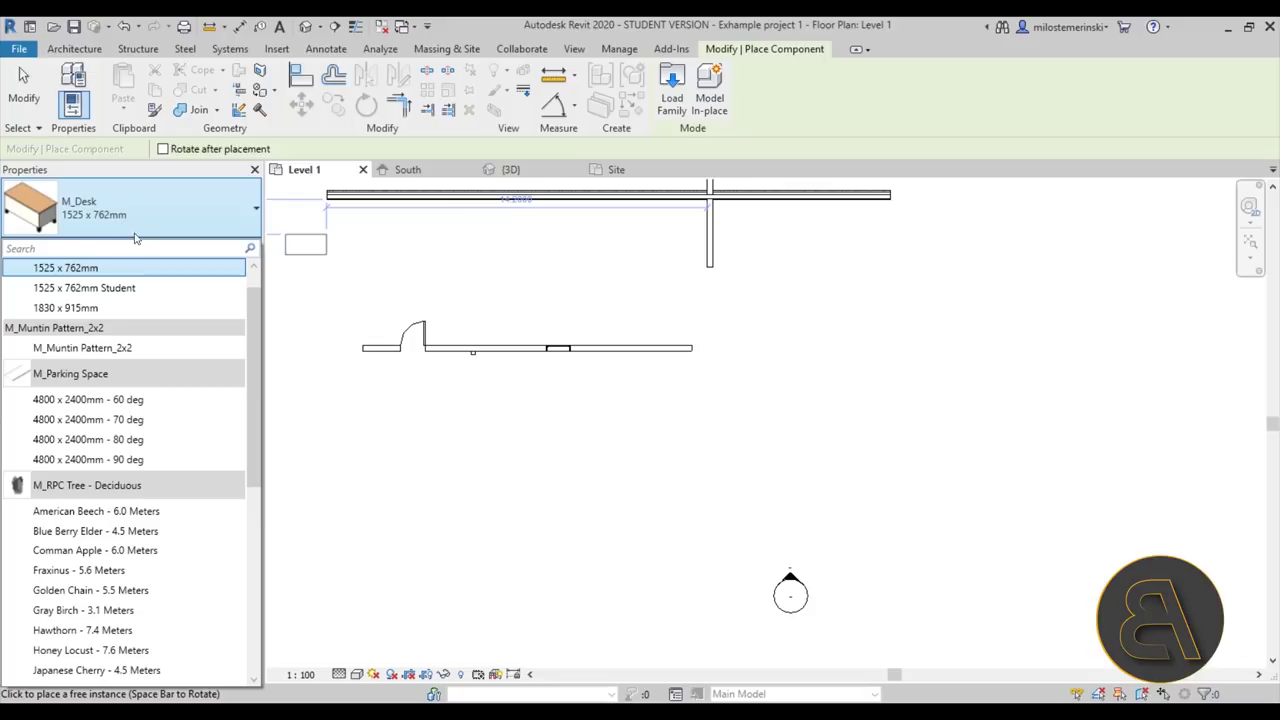
scroll(104, 452, down, 6)
scroll(104, 452, up, 4)
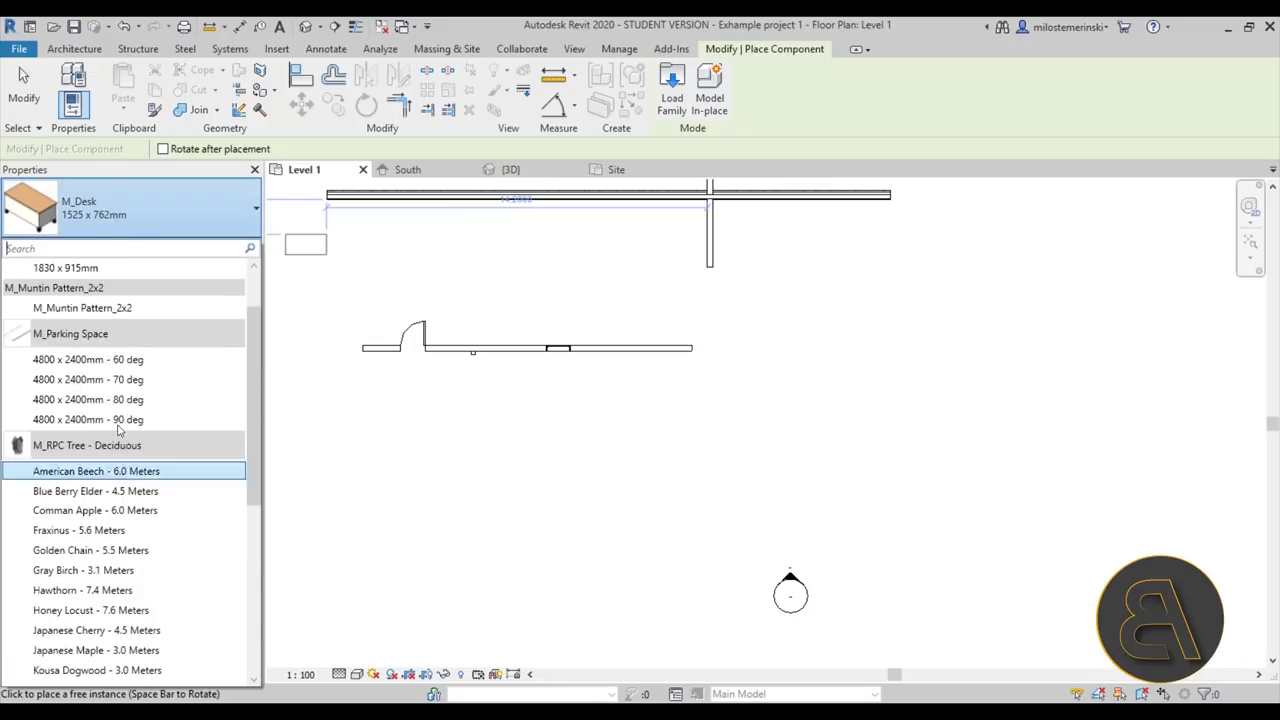
click(105, 225)
scroll(600, 432, up, 1)
click(650, 449)
click(305, 26)
scroll(420, 560, up, 5)
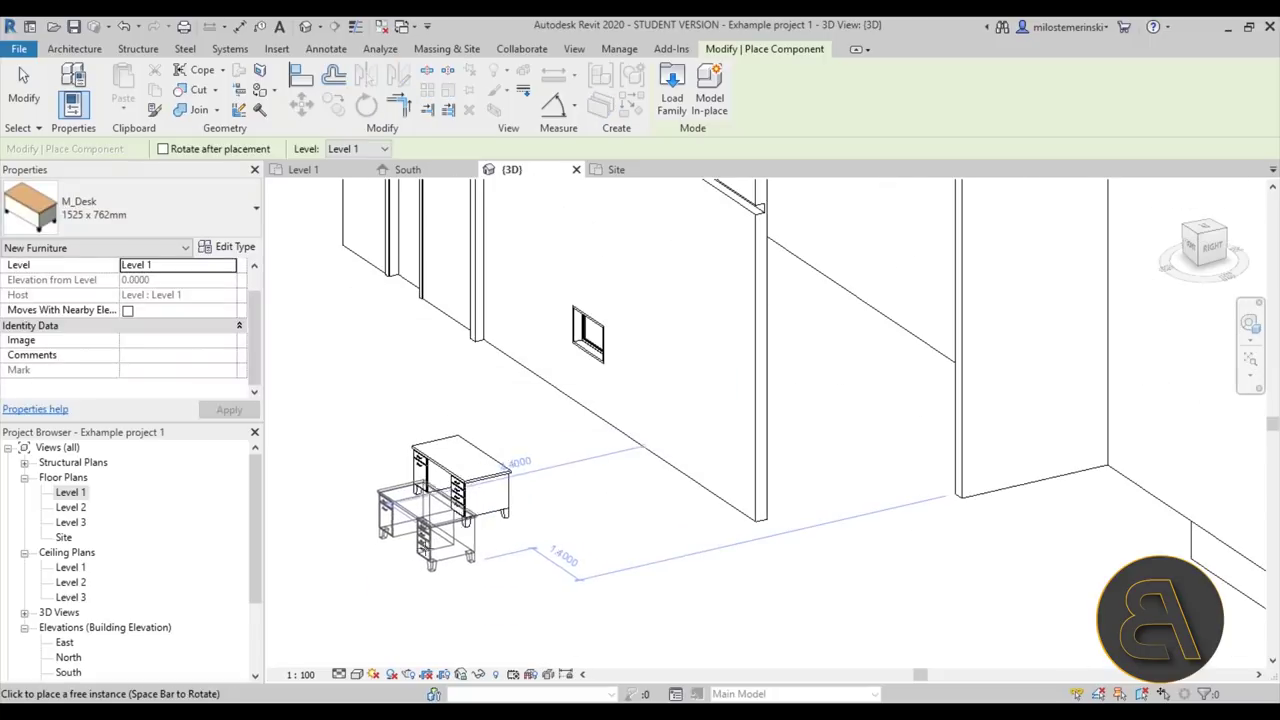
key(Escape)
key(Escape)
Start an in-place model in the Generic Models category, accepting the default name.
click(196, 108)
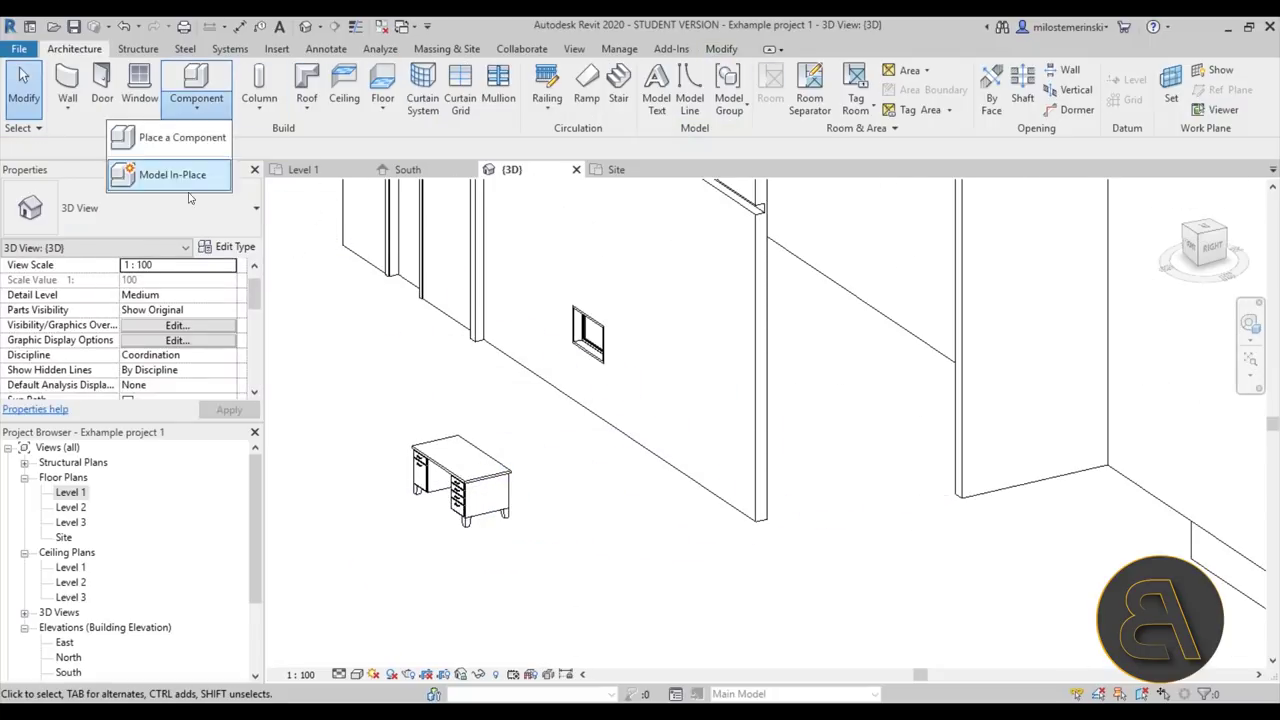
click(195, 174)
scroll(376, 350, down, 5)
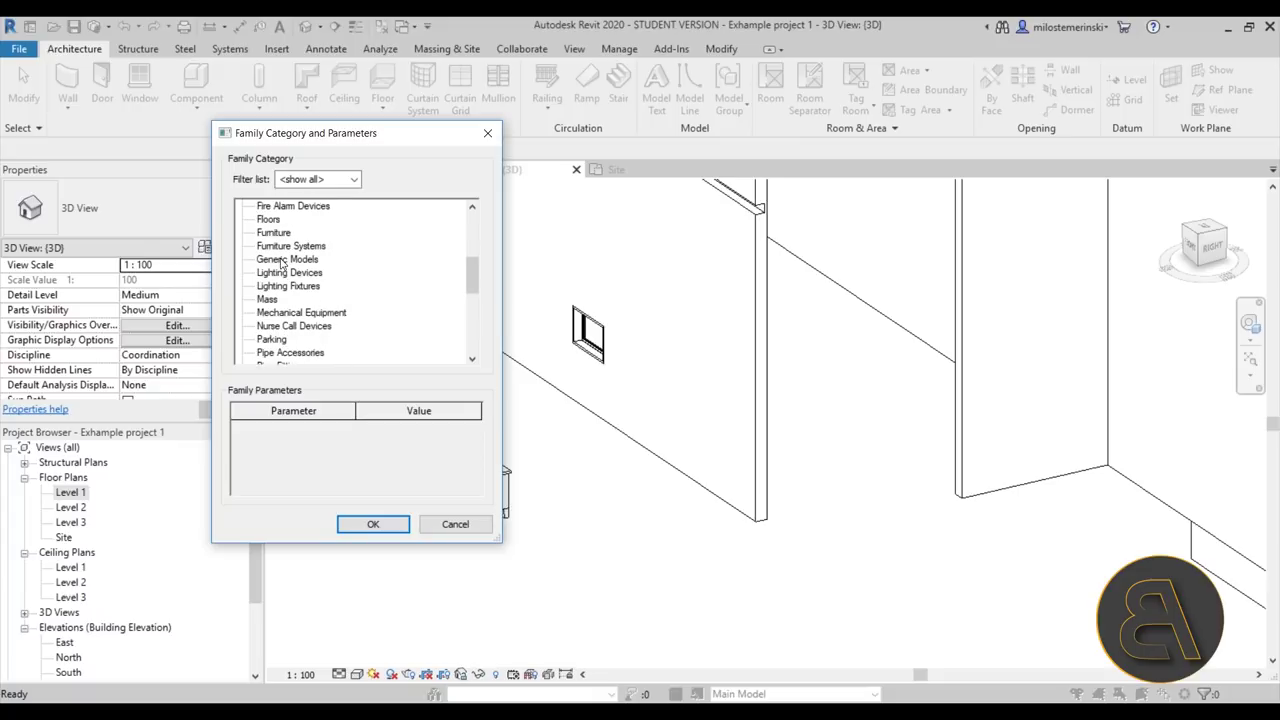
double_click(282, 259)
click(500, 283)
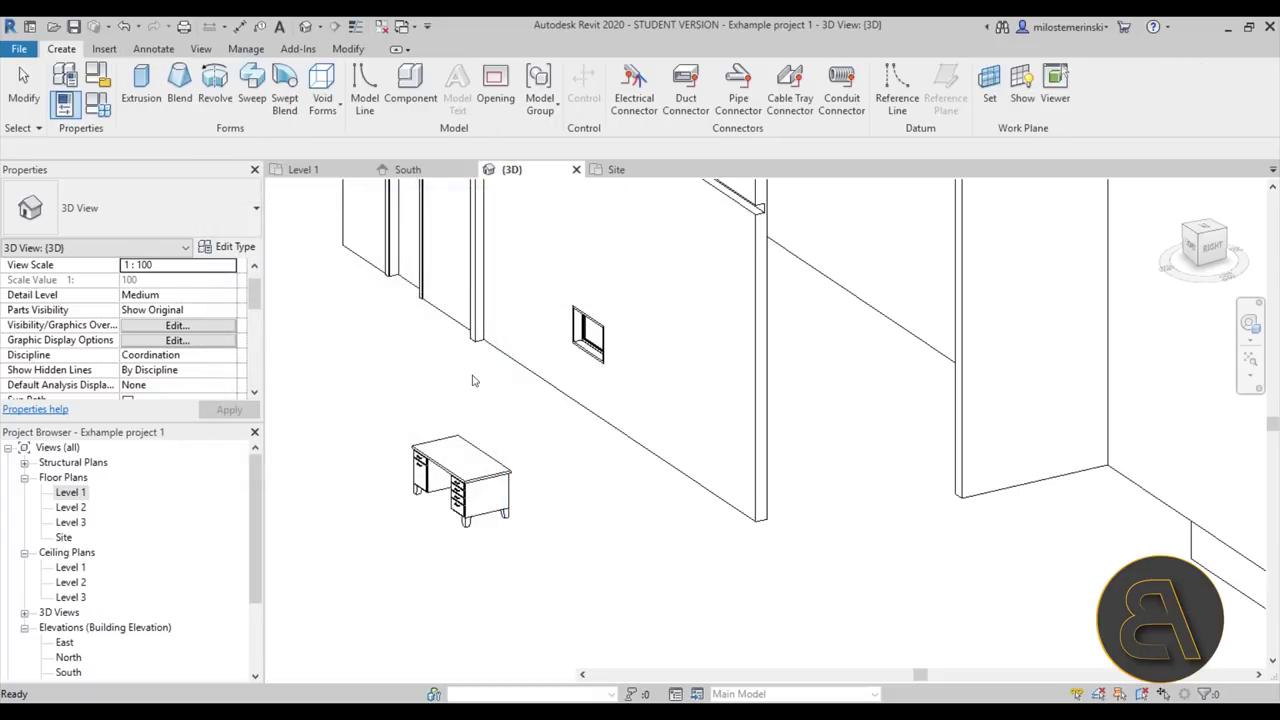
Sketch a rectangular extrusion profile about 1.0 by 2.18 on Level 1 in front of the desk.
click(150, 90)
scroll(543, 217, down, 4)
scroll(466, 374, up, 2)
click(627, 72)
click(429, 443)
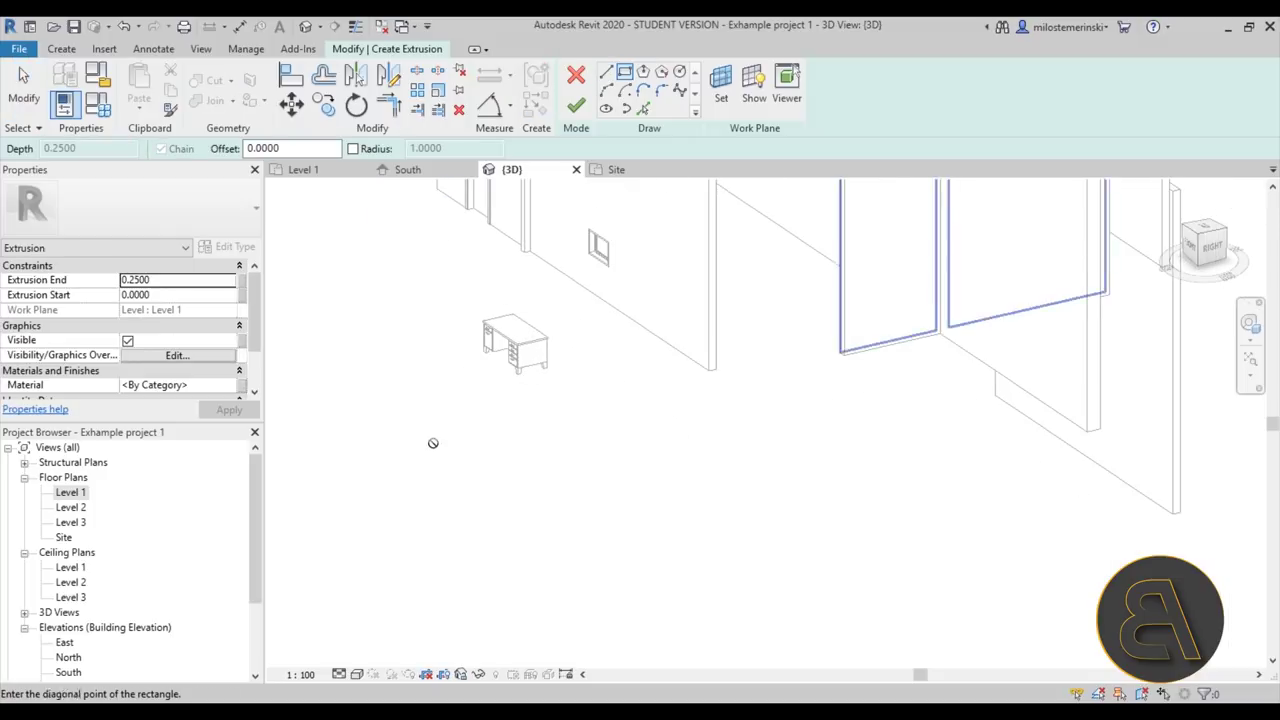
click(528, 469)
scroll(480, 390, up, 3)
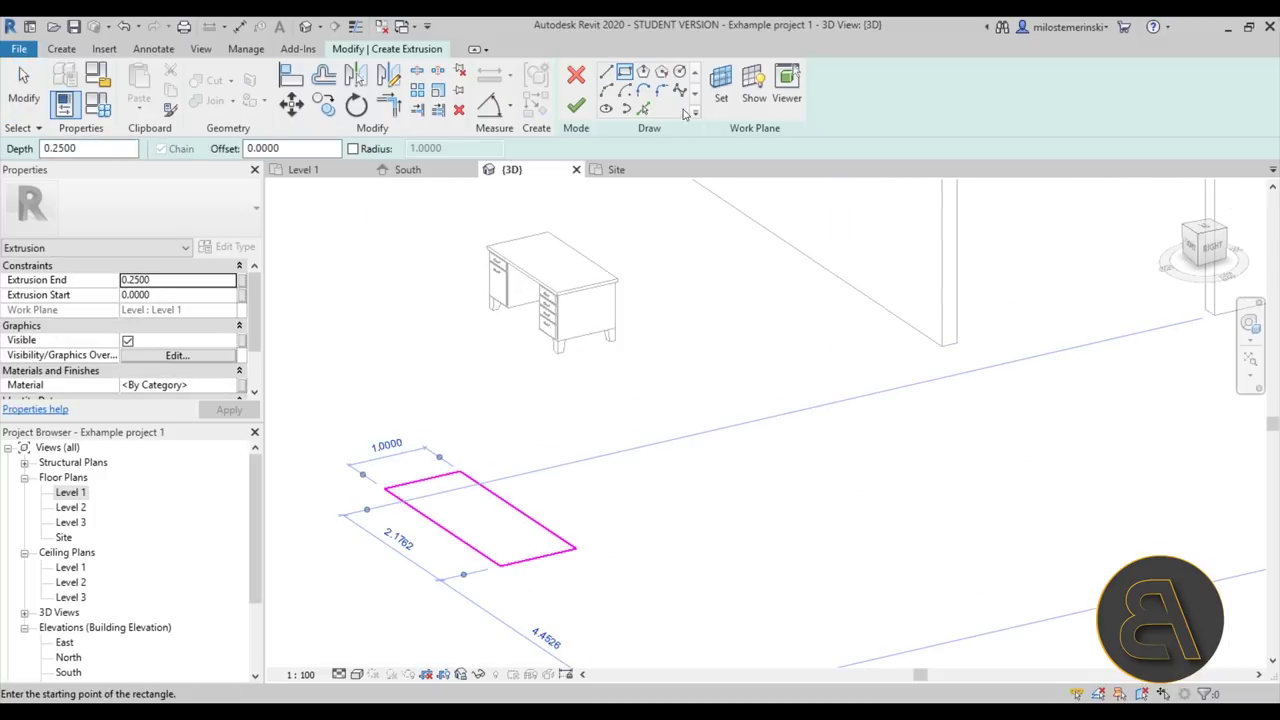
Finish the extrusion with a depth of 0.25 and finish the in-place model.
click(578, 106)
click(591, 460)
click(519, 496)
key(Escape)
click(574, 90)
click(544, 505)
key(Escape)
scroll(531, 394, down, 2)
click(74, 49)
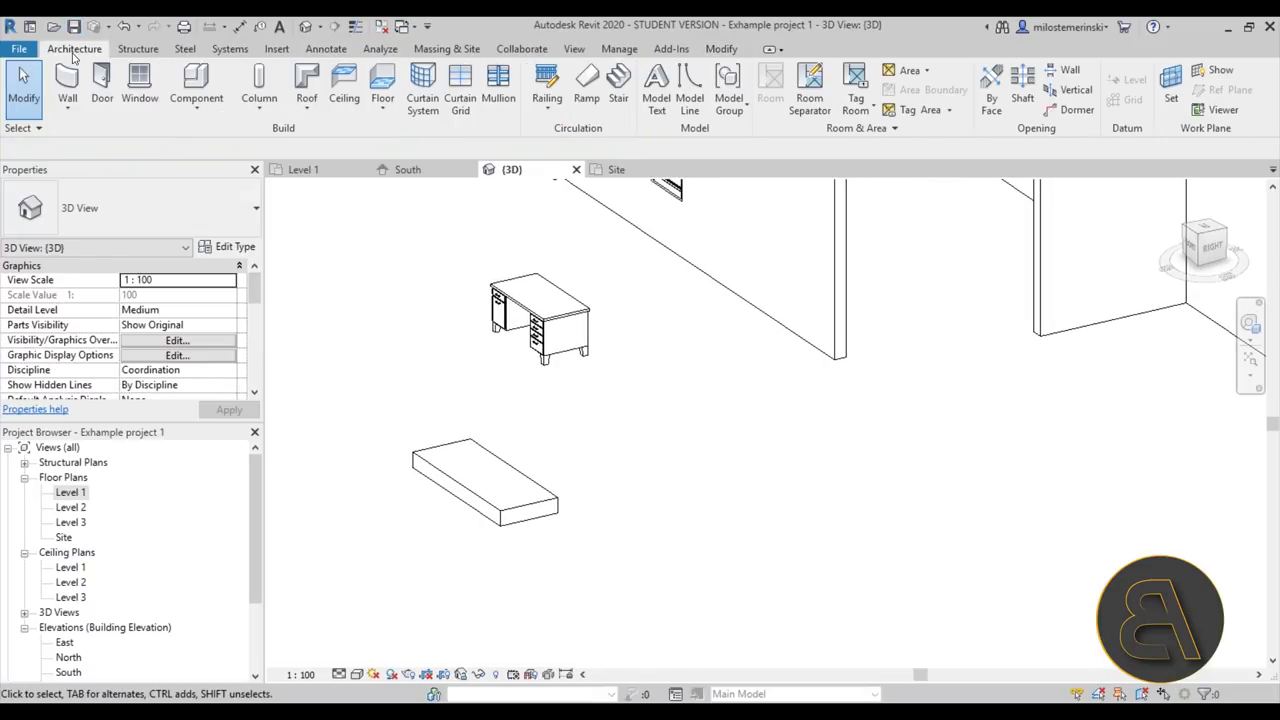
click(259, 90)
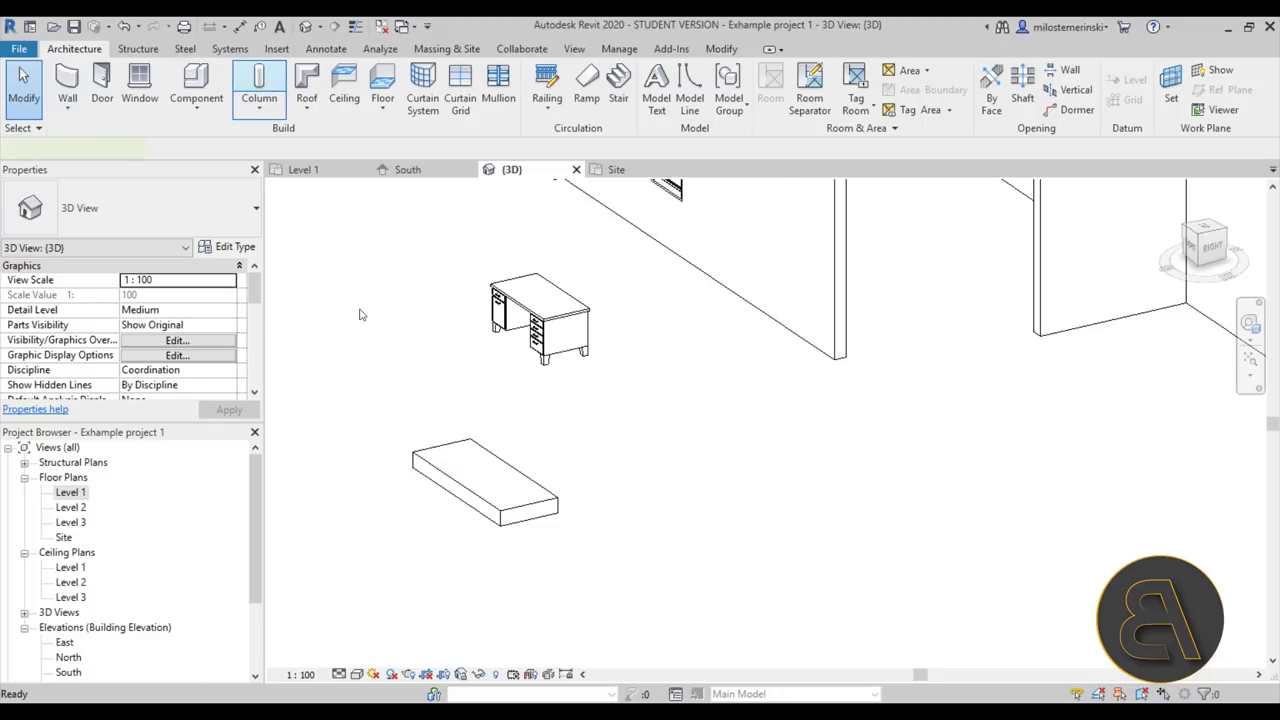
scroll(371, 331, down, 2)
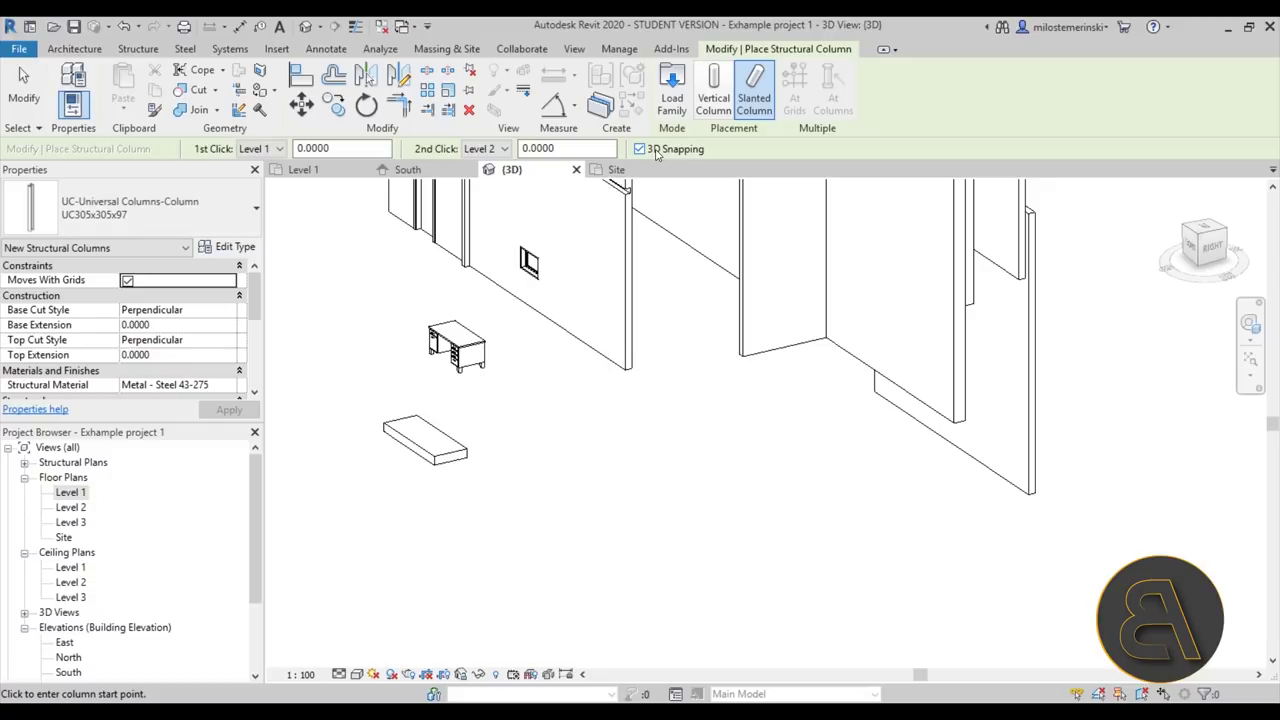
click(645, 462)
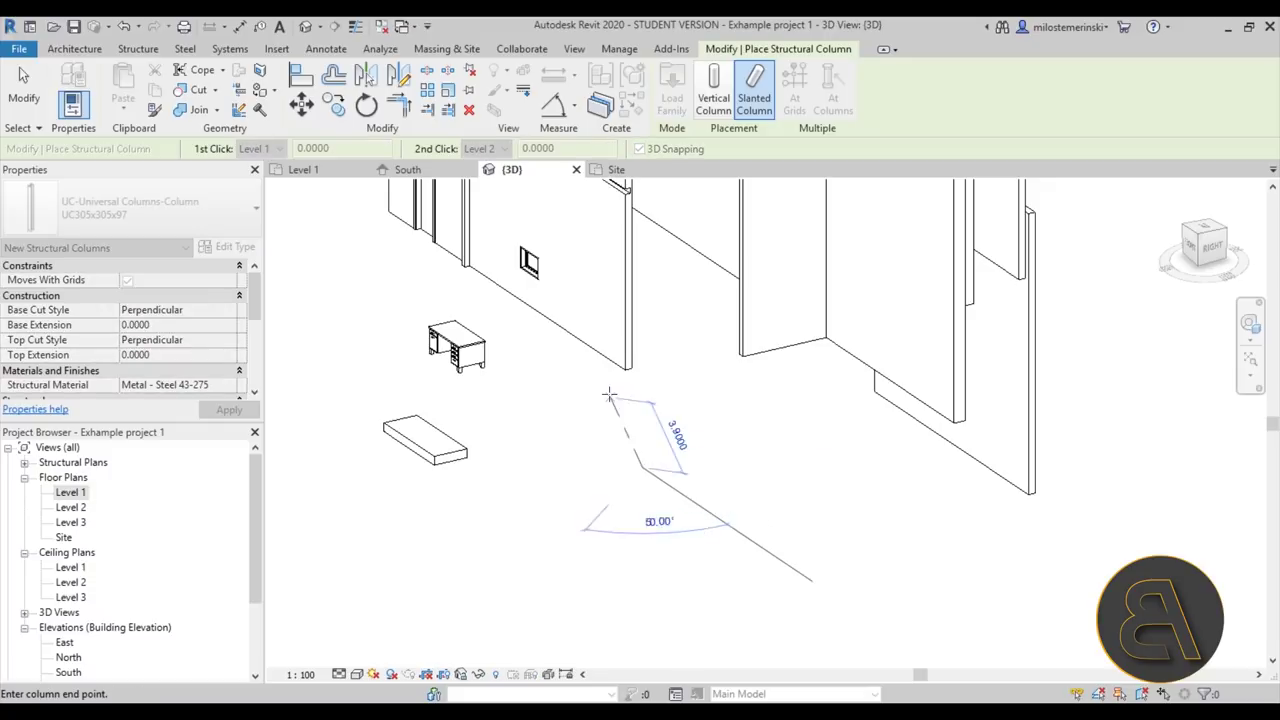
key(Escape)
key(Escape)
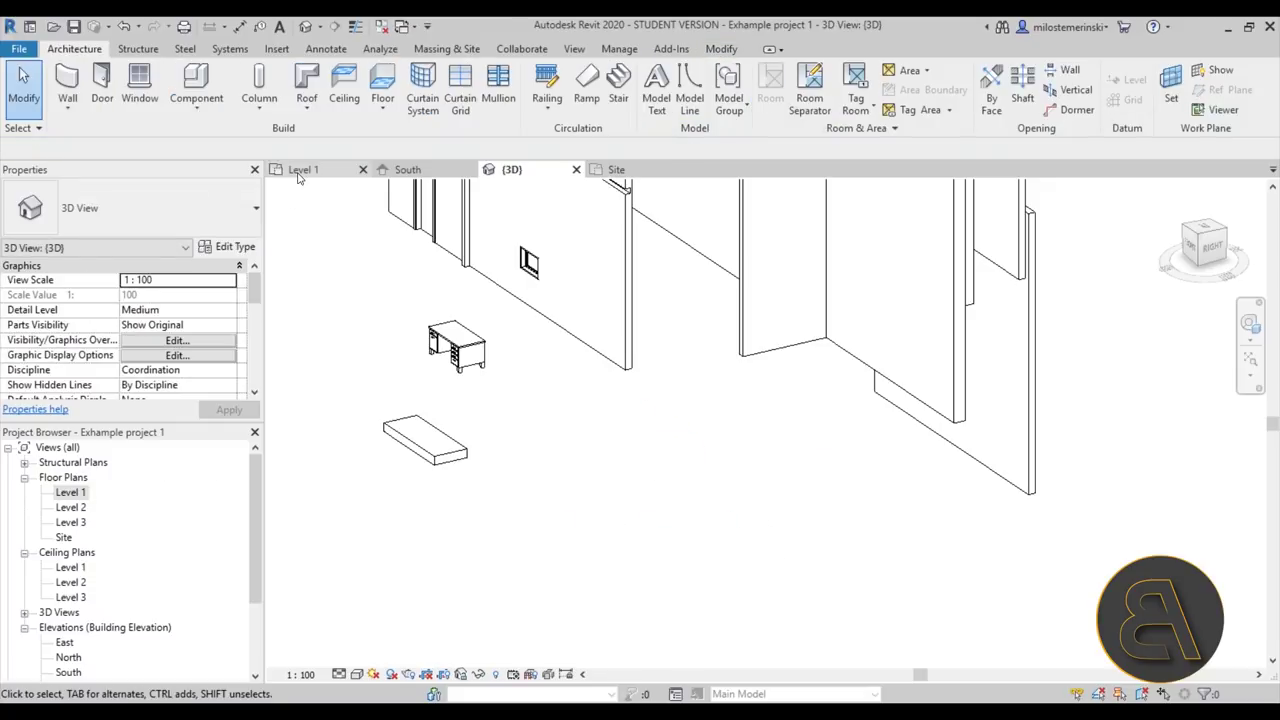
On Level 1, place a vertical UC305x305x97 structural column with an unconnected height of 2.5 near the east end of the front wall.
click(300, 172)
scroll(630, 406, down, 3)
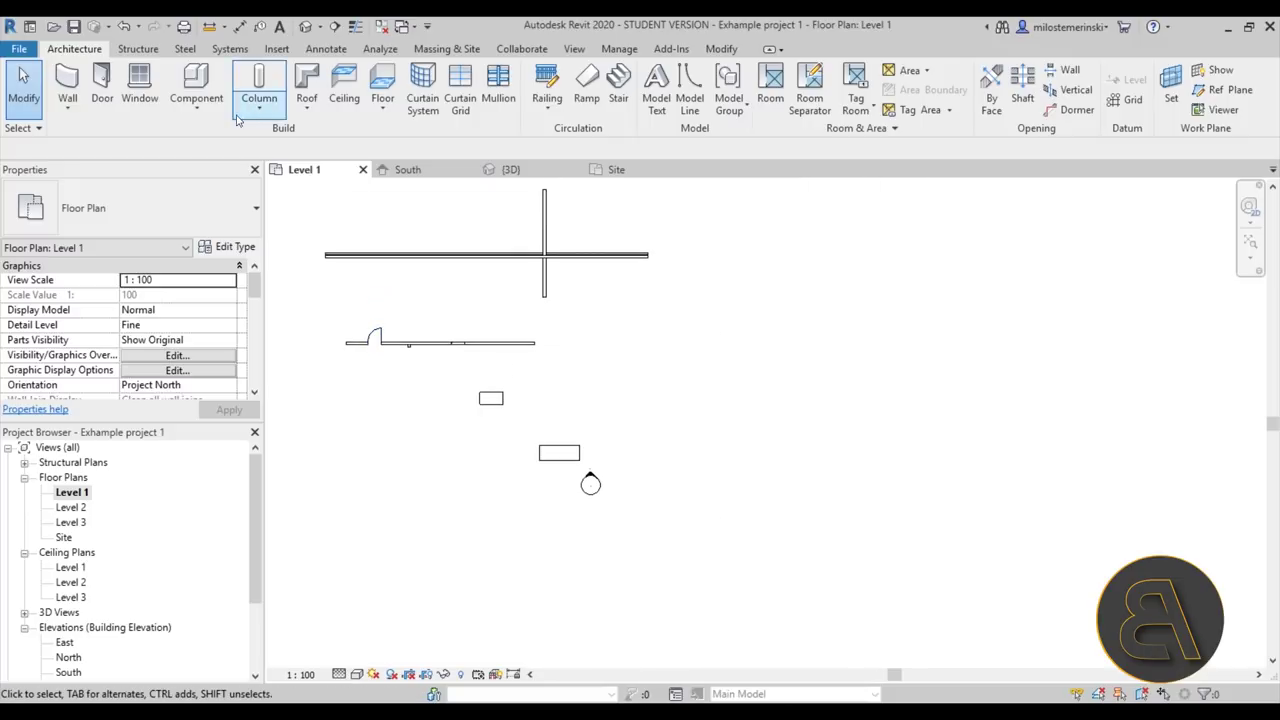
click(240, 82)
scroll(572, 360, up, 3)
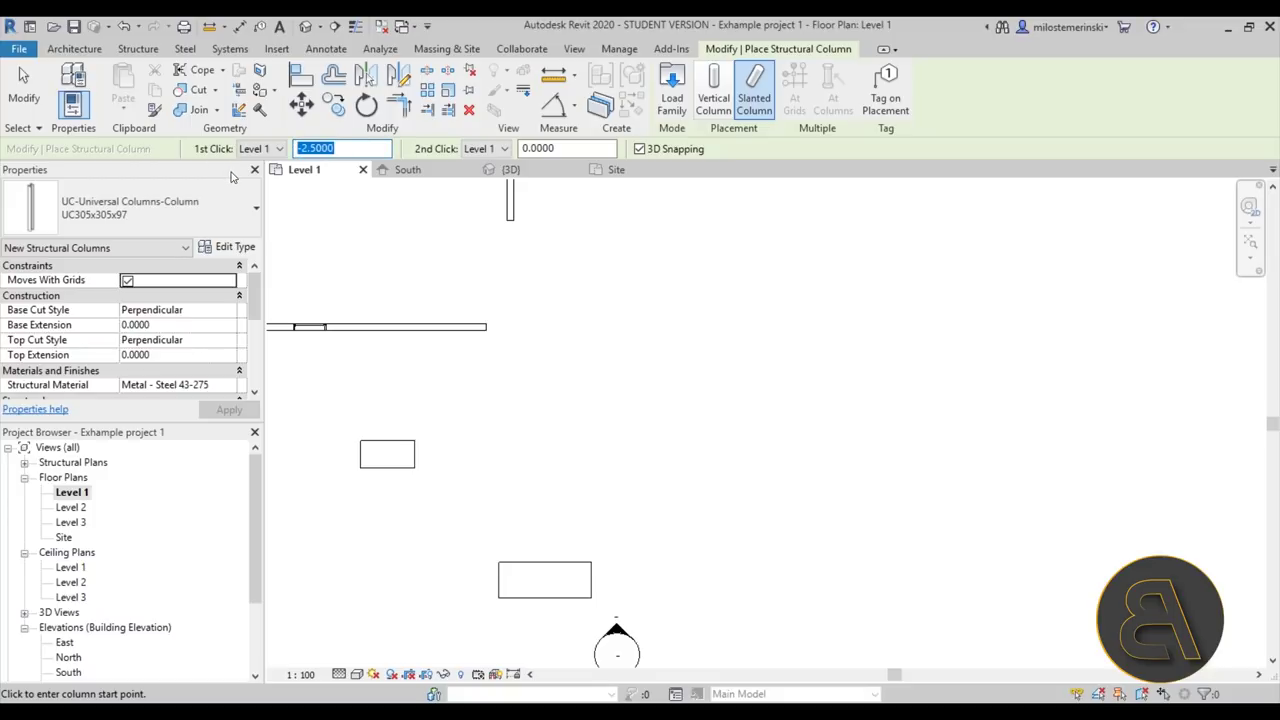
click(720, 105)
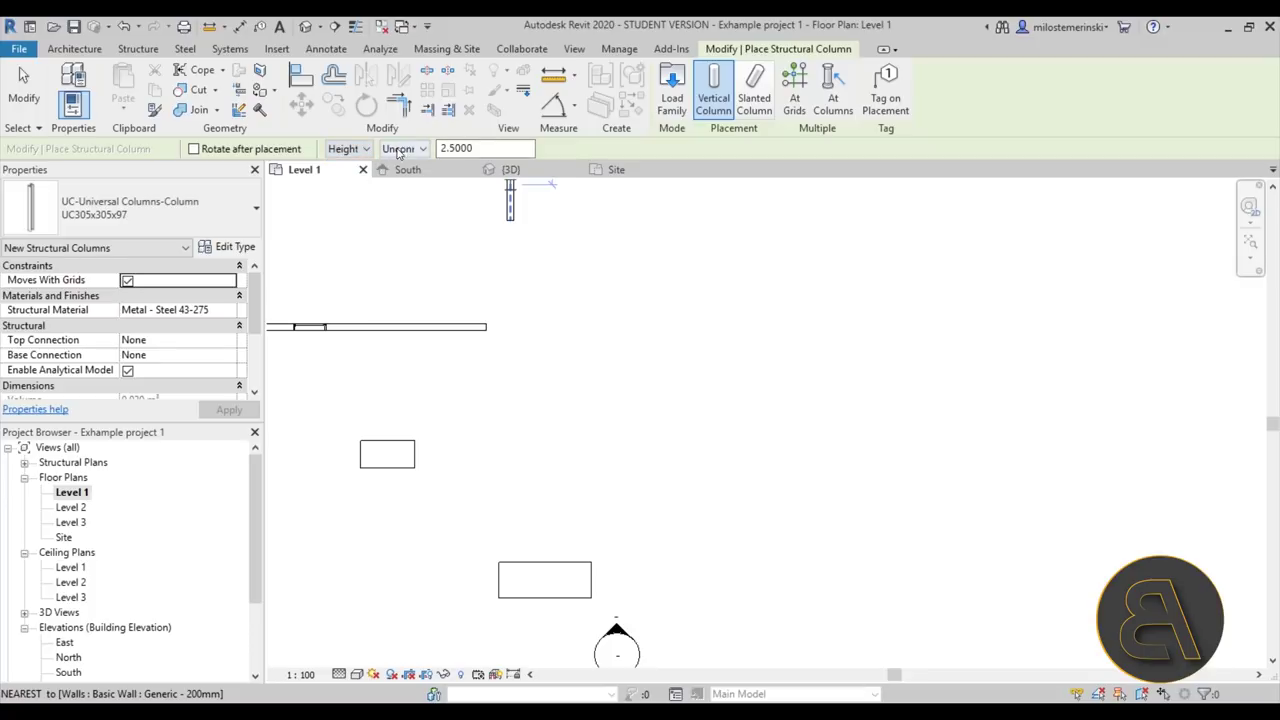
scroll(578, 390, up, 3)
scroll(578, 390, down, 3)
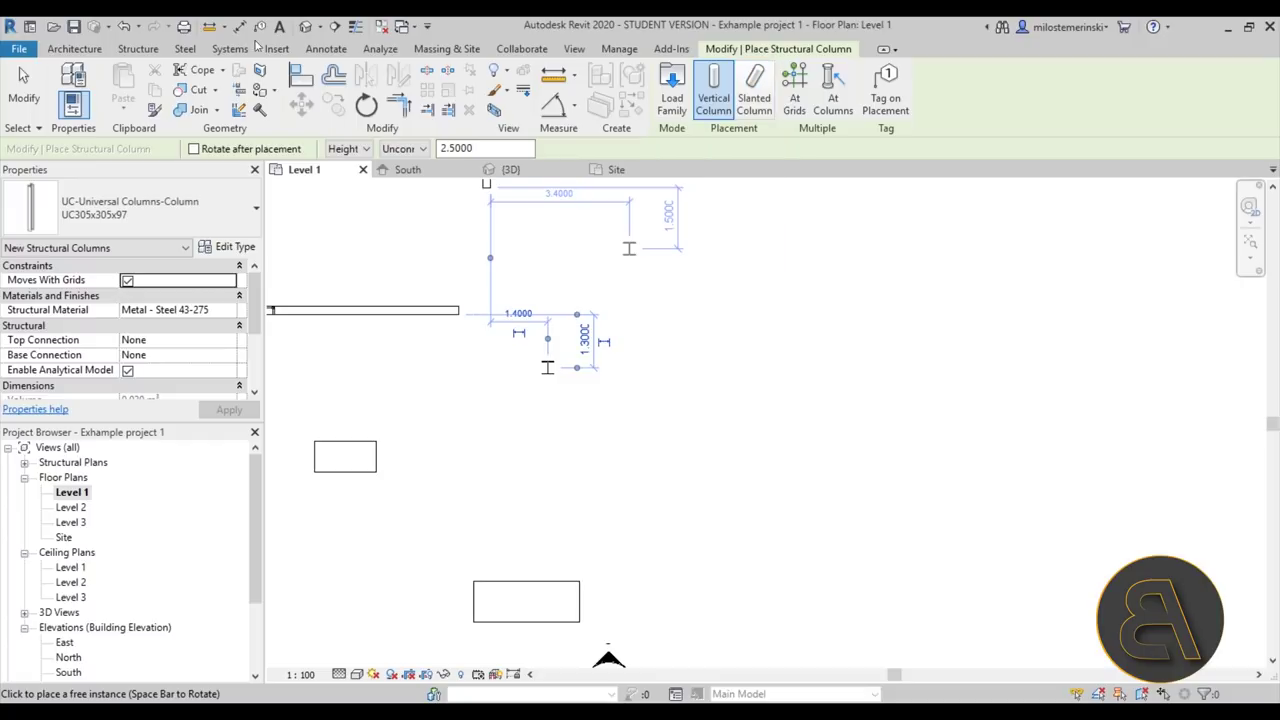
In the 3D view, add a slanted UC305x305x97 column from beside the front wall's lower corner to the top of the vertical column.
click(306, 27)
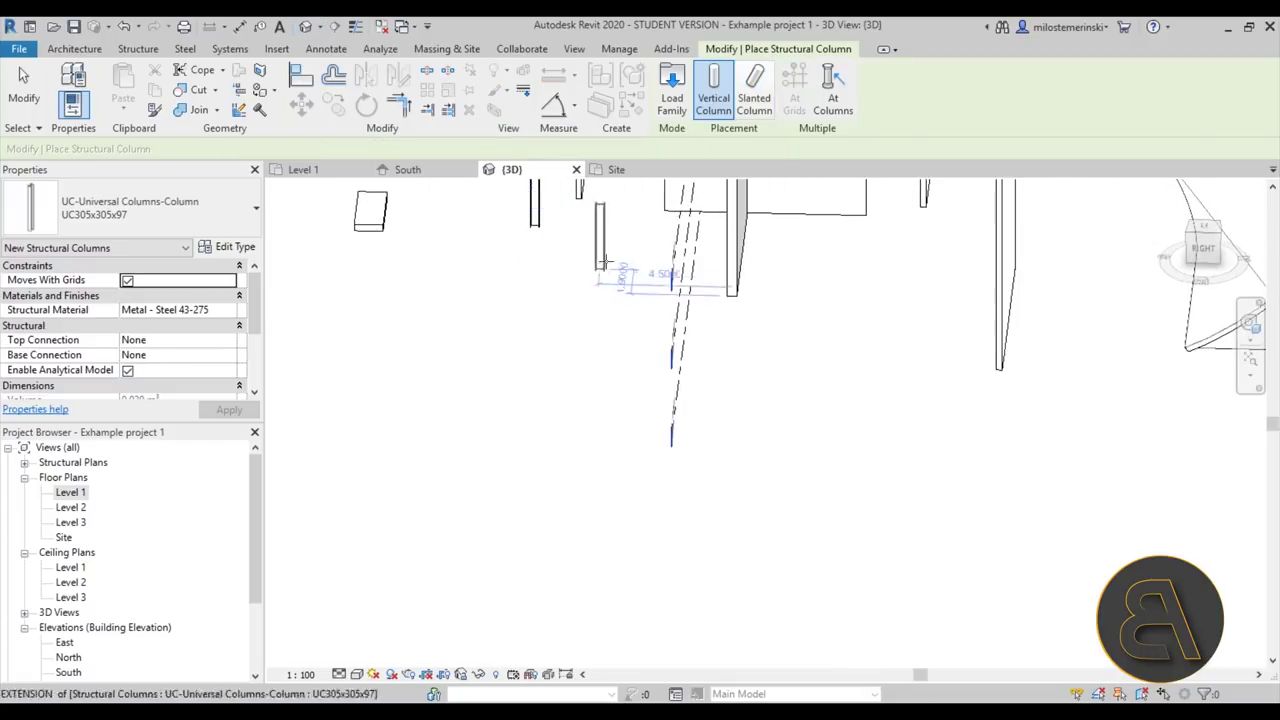
scroll(540, 365, up, 2)
click(754, 90)
scroll(540, 450, up, 1)
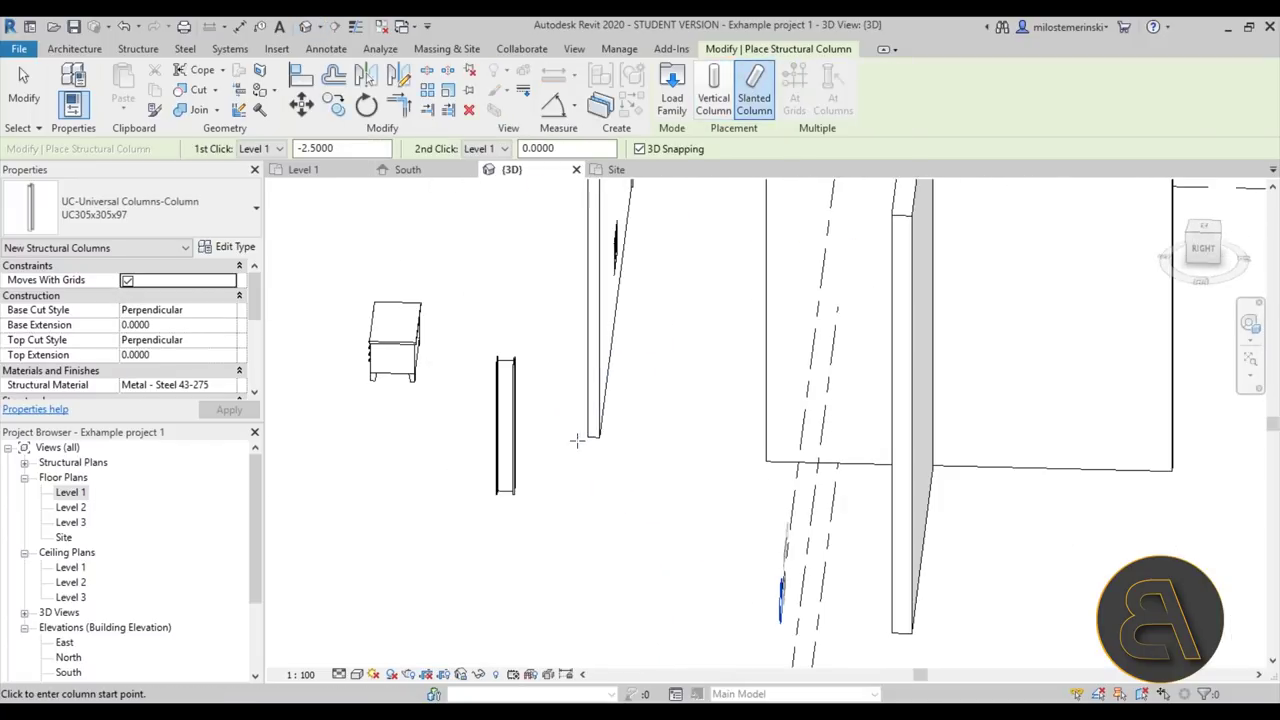
click(597, 438)
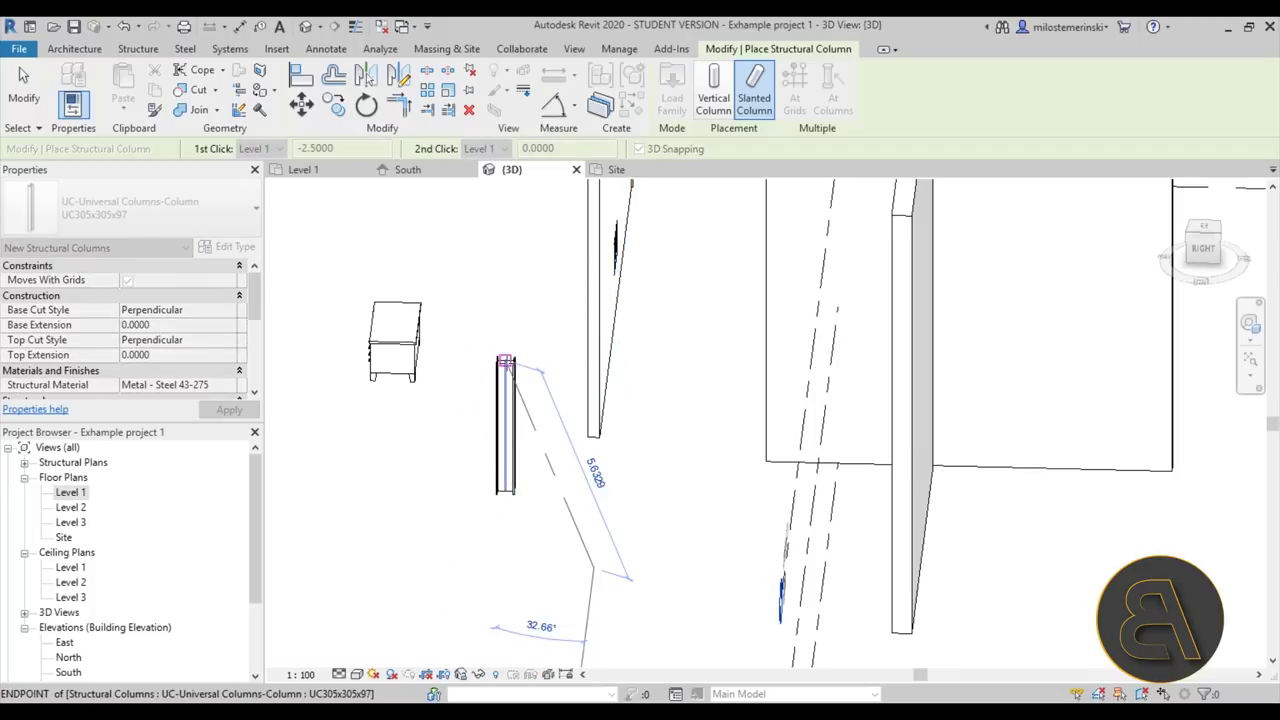
click(504, 361)
scroll(477, 303, down, 2)
key(Escape)
key(Escape)
mouse_move(514, 477)
shift+middle_down()
mouse_move(526, 517)
mouse_move(582, 380)
mouse_move(588, 525)
shift+middle_up()
Place an architectural M_Rectangular Column 475 x 610mm from Level 1 to Level 2 in the open area beside the steel columns.
click(258, 109)
click(226, 182)
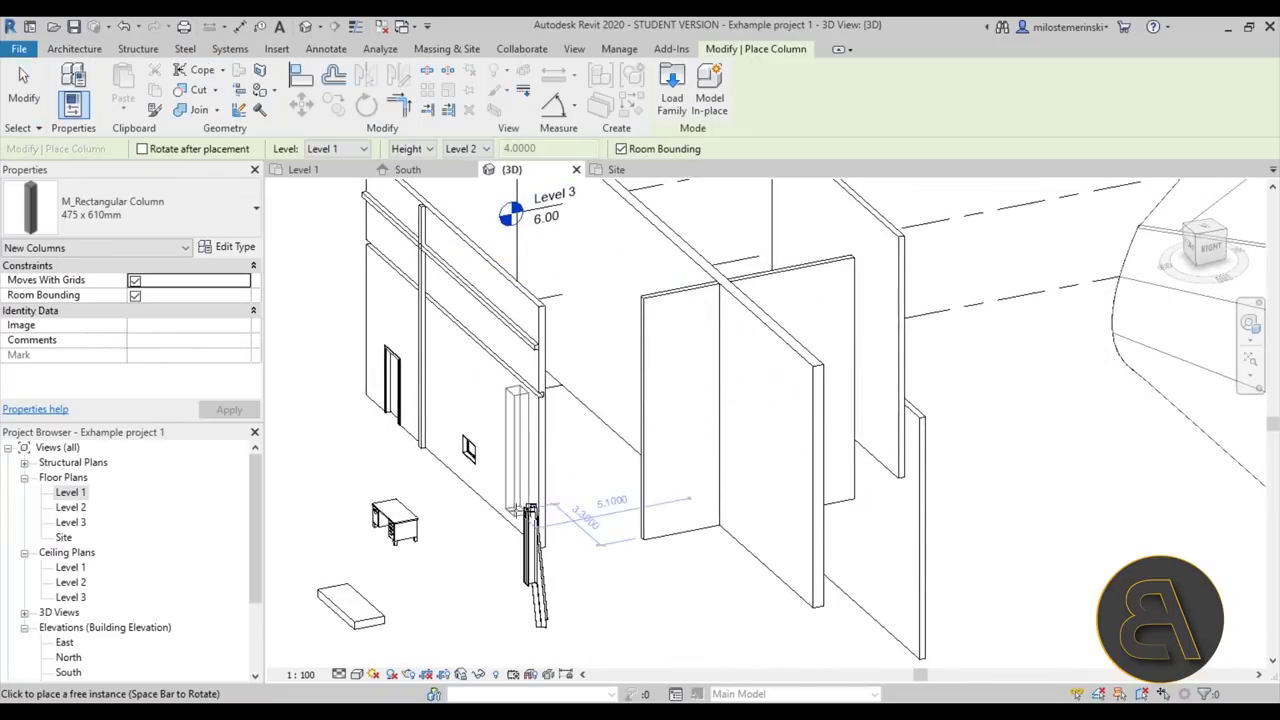
scroll(447, 366, down, 3)
click(126, 243)
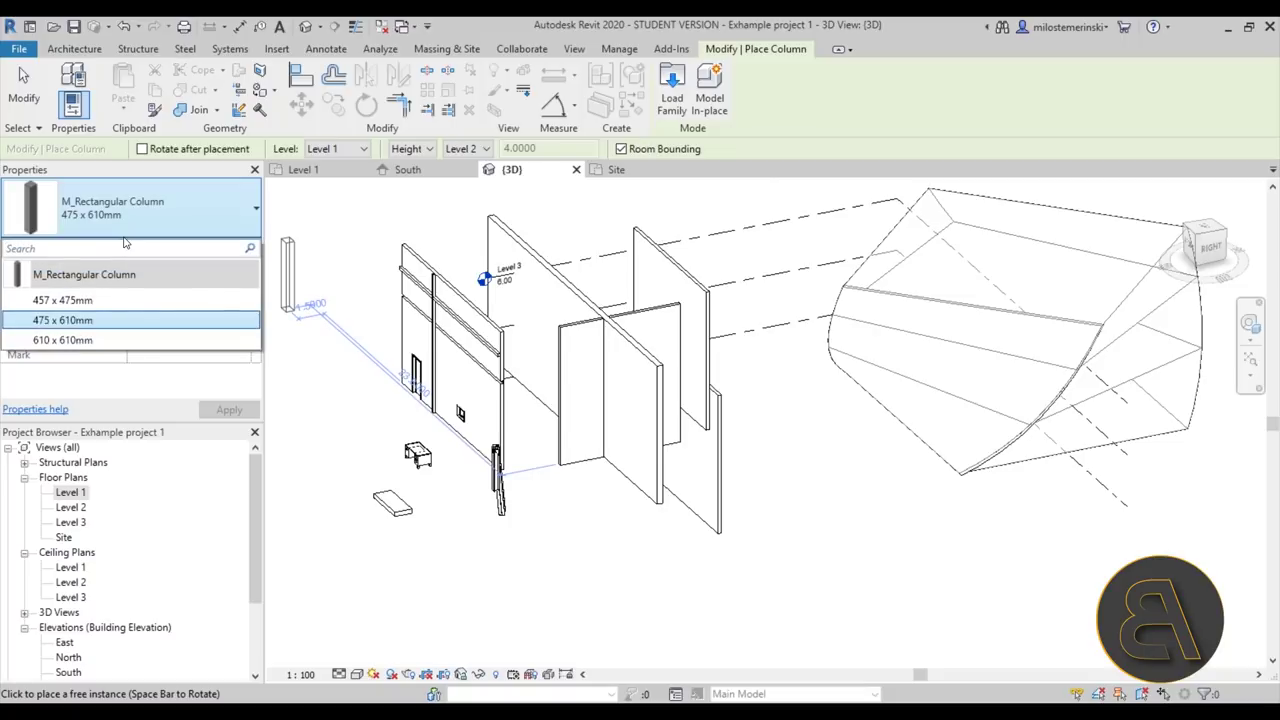
click(126, 320)
middle_drag(580, 580, 553, 524)
click(512, 470)
key(Escape)
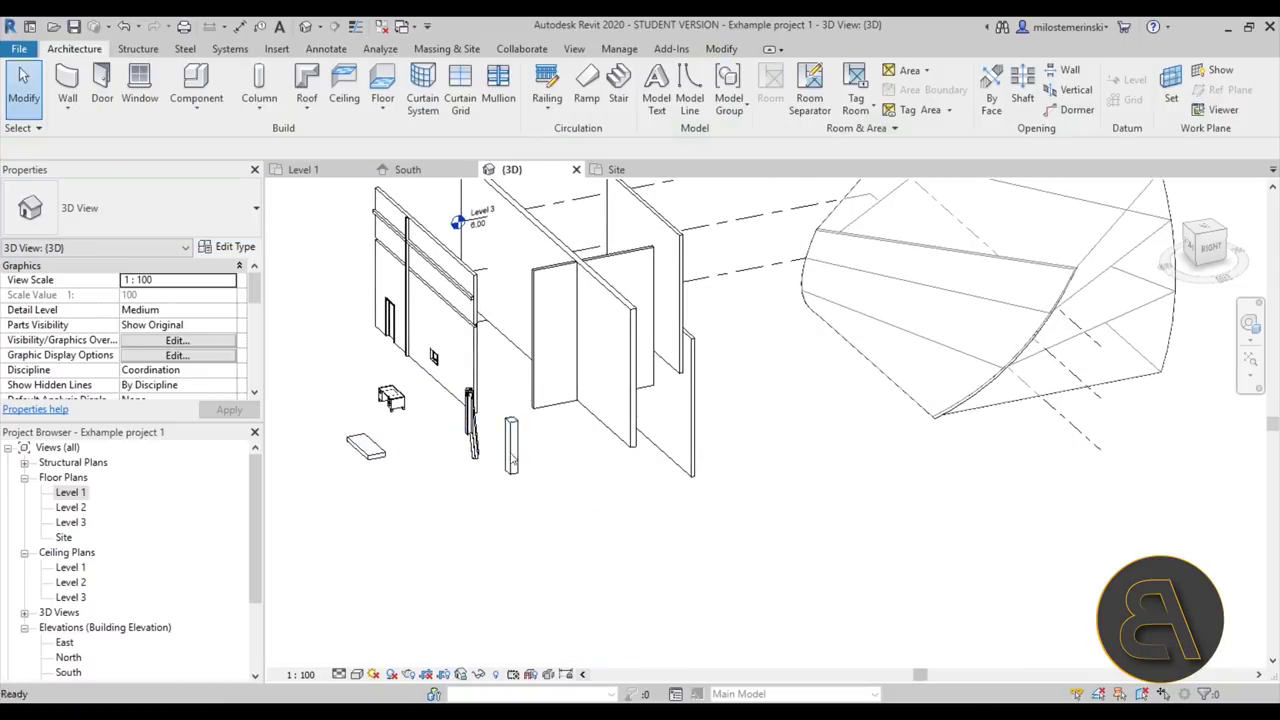
Examine the rectangular column's level and offset constraints and view it from other angles.
click(511, 460)
scroll(511, 455, up, 3)
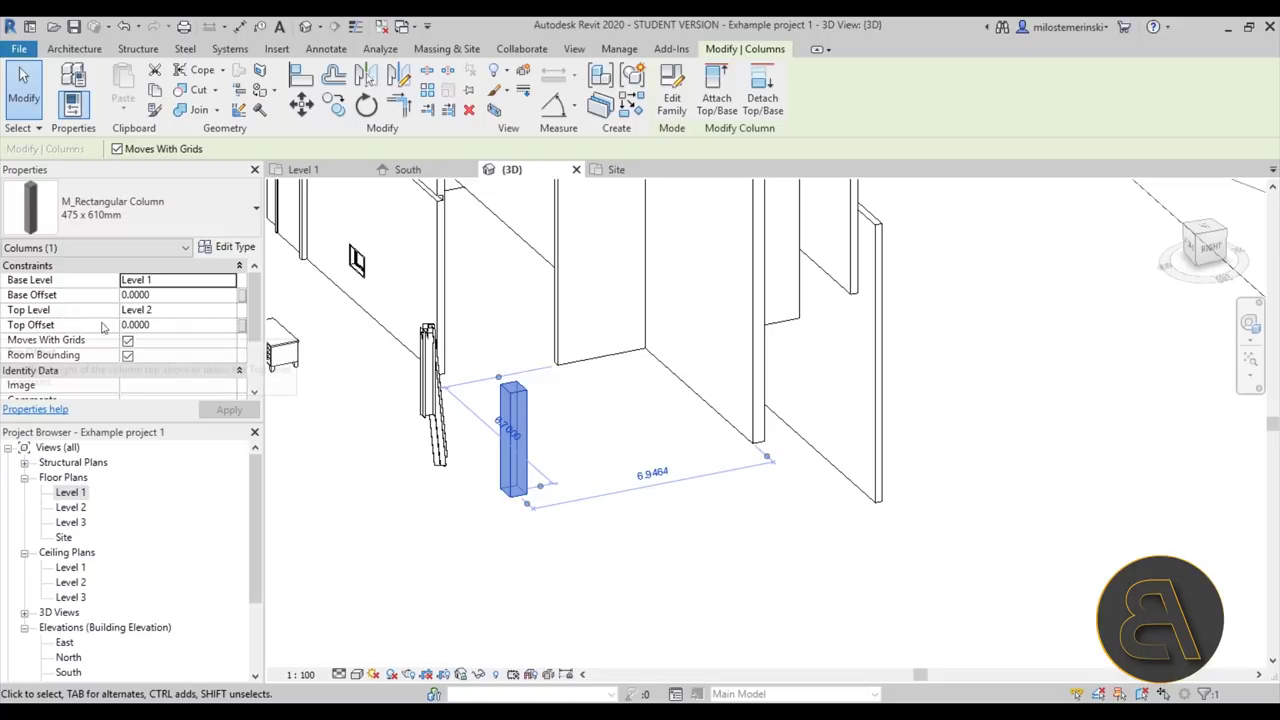
scroll(537, 441, down, 2)
shift+middle_drag(537, 441, 519, 499)
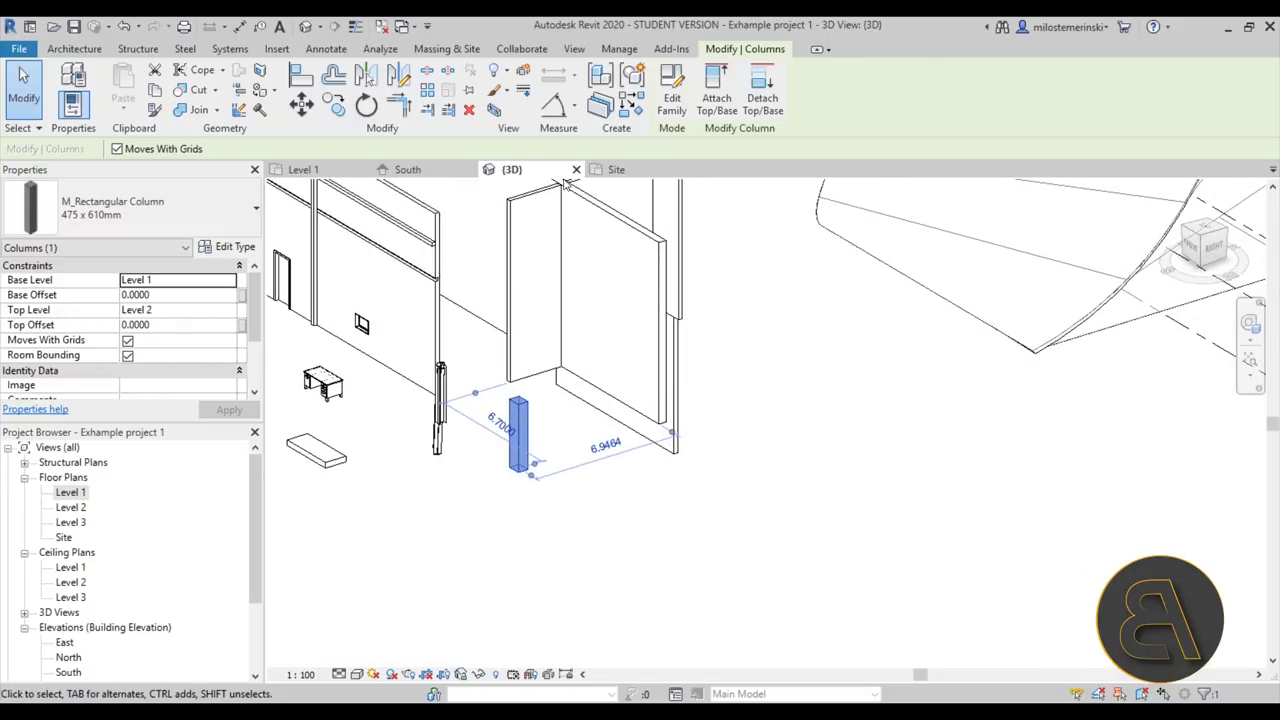
click(546, 492)
shift+middle_drag(546, 492, 615, 540)
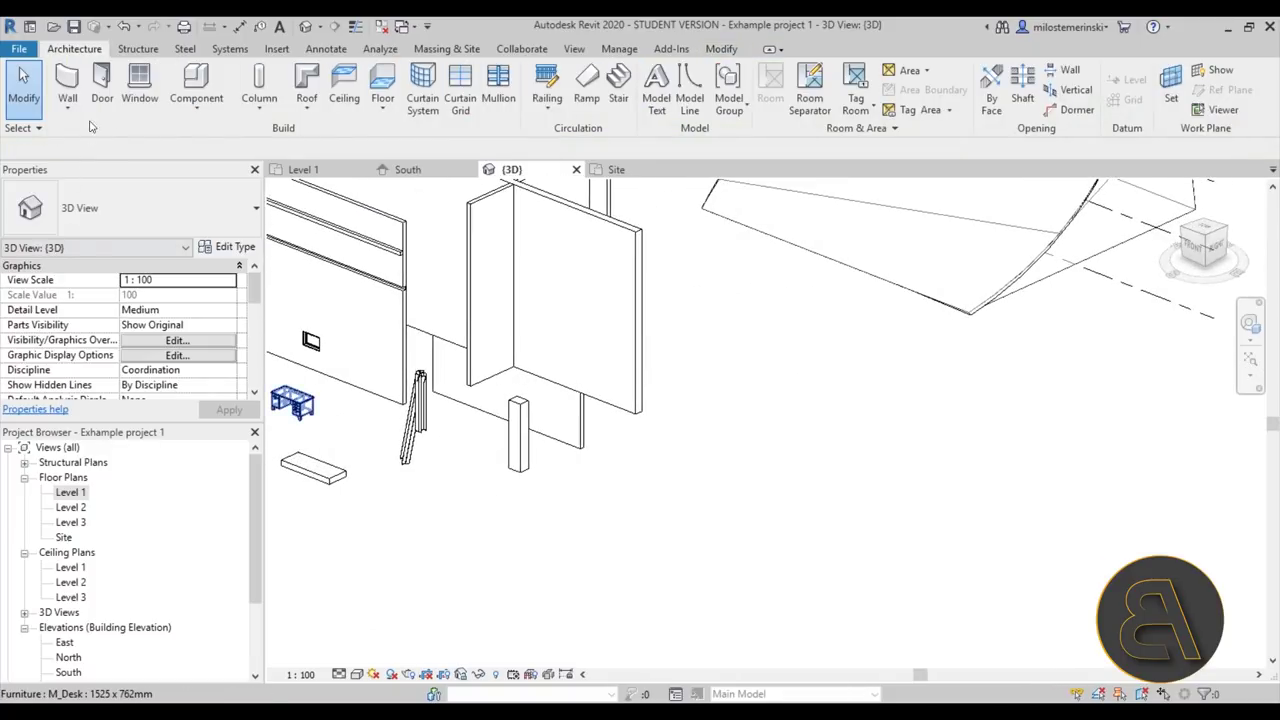
Create a Generic - 400mm roof by footprint on Level 2 from a sloped rectangular boundary about 11 by 17 in front of the walls.
click(307, 113)
click(160, 128)
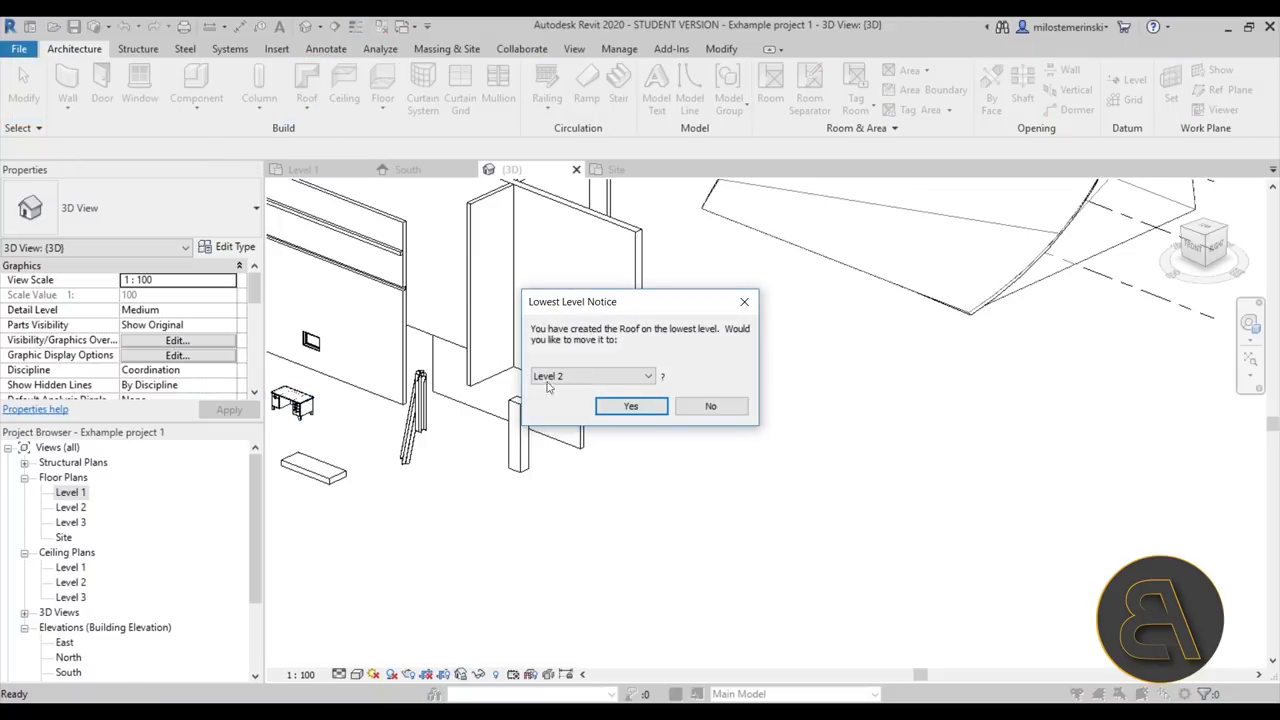
click(628, 406)
scroll(450, 350, down, 3)
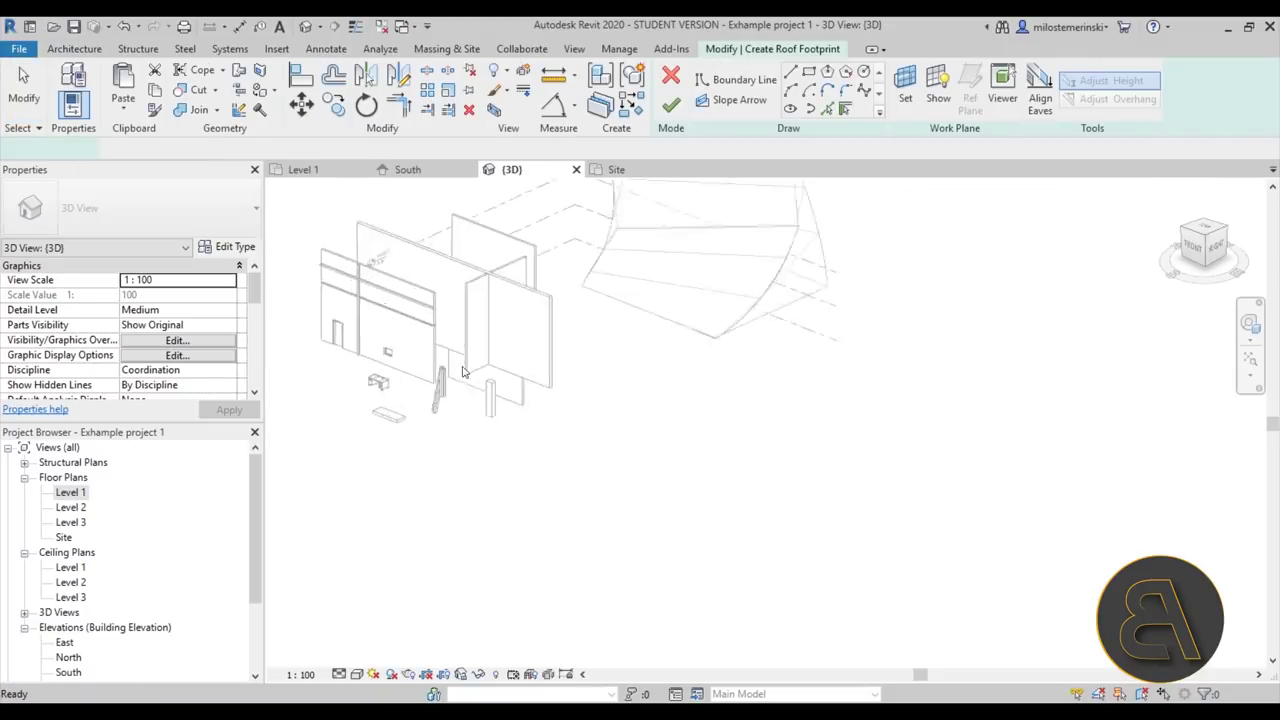
click(520, 455)
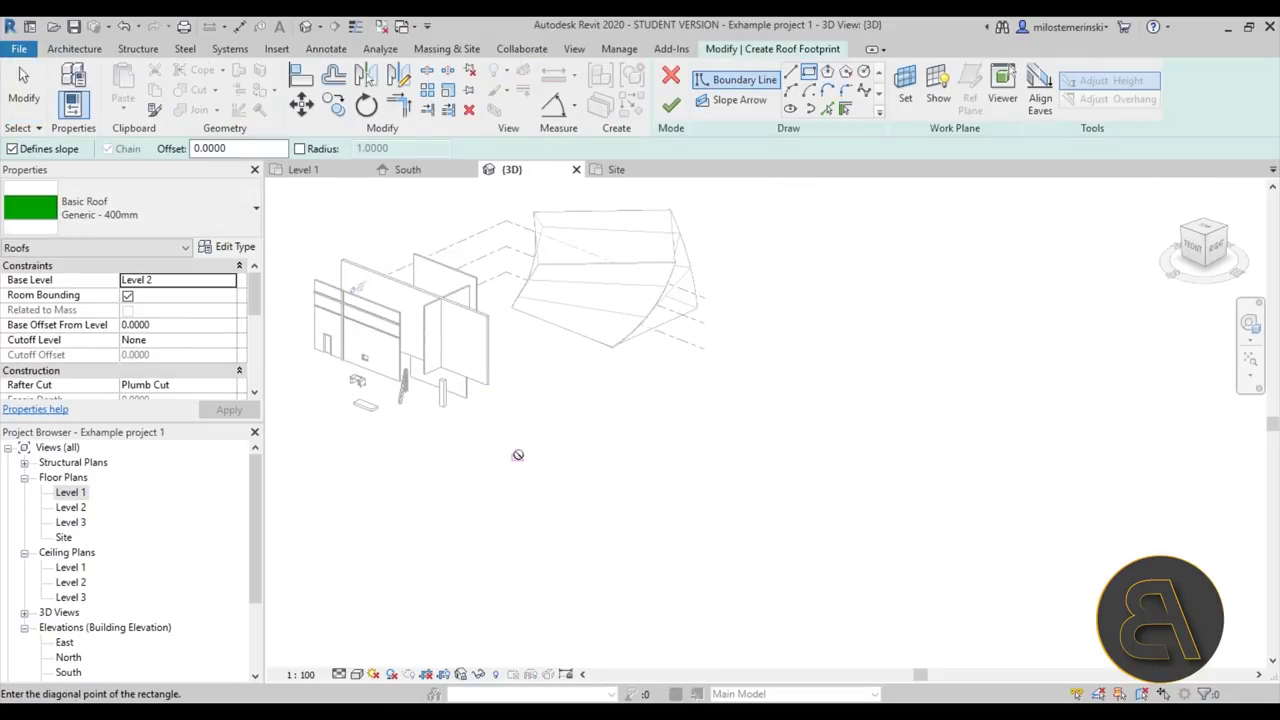
click(703, 435)
click(670, 103)
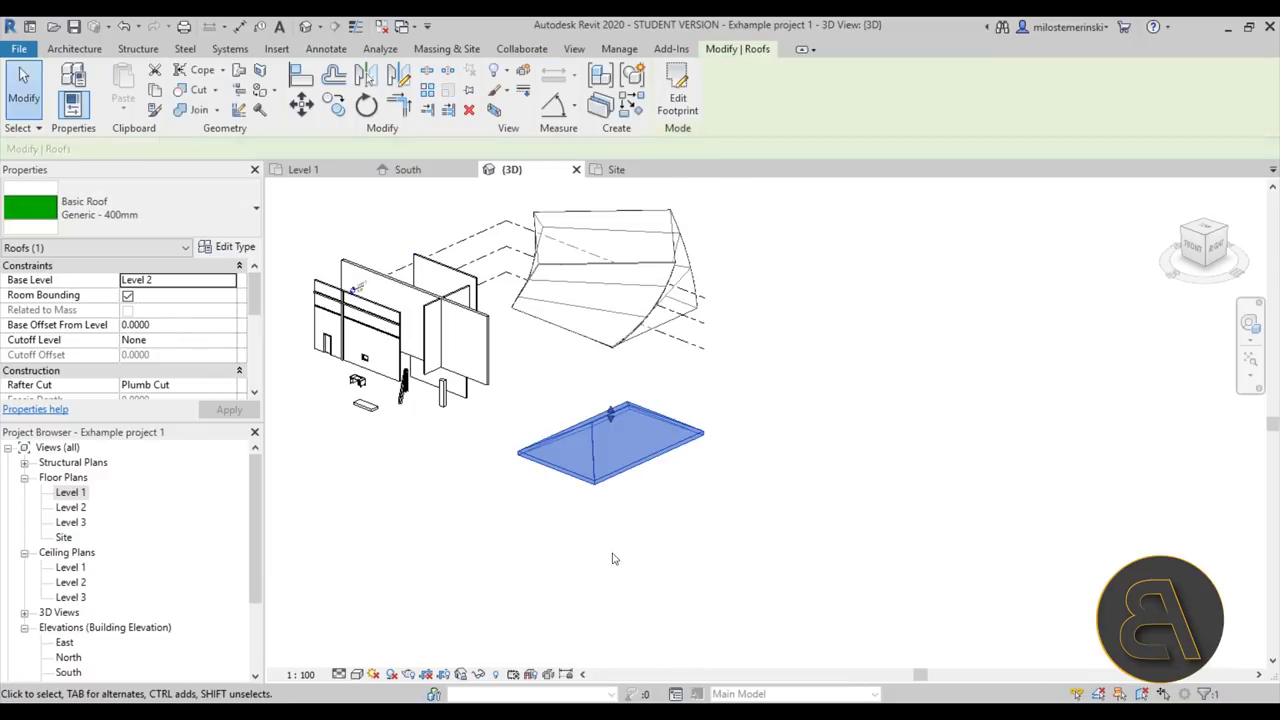
Edit the roof footprint to give the long edge facing the walls a 20° slope, and finish the sketch.
scroll(610, 460, up, 2)
shift+middle_drag(610, 460, 665, 545)
middle_drag(667, 523, 634, 511)
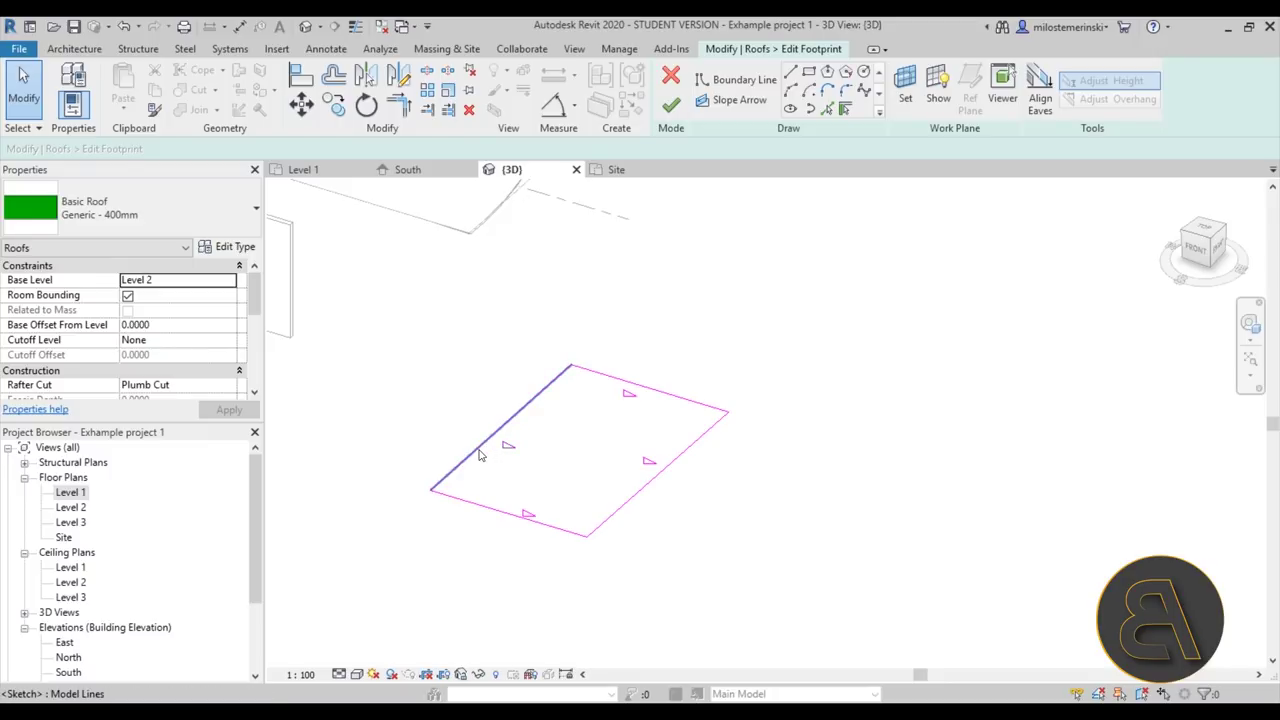
click(482, 455)
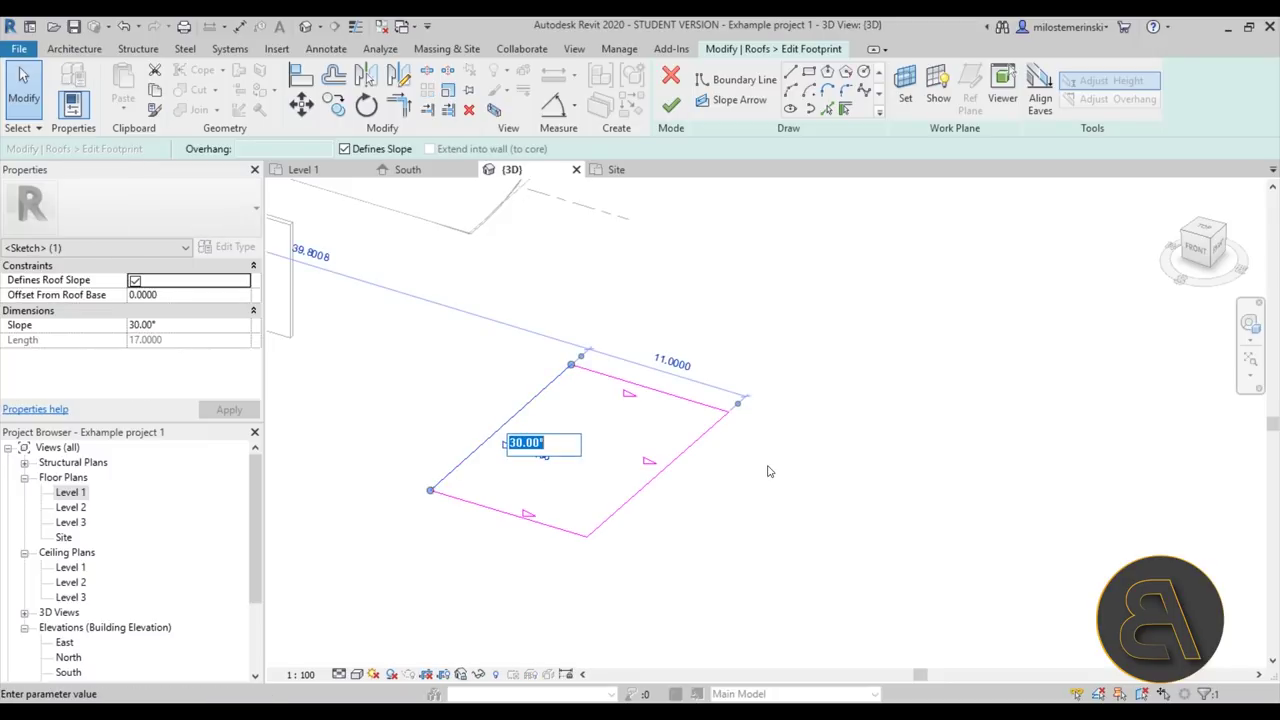
text(20)
key(Return)
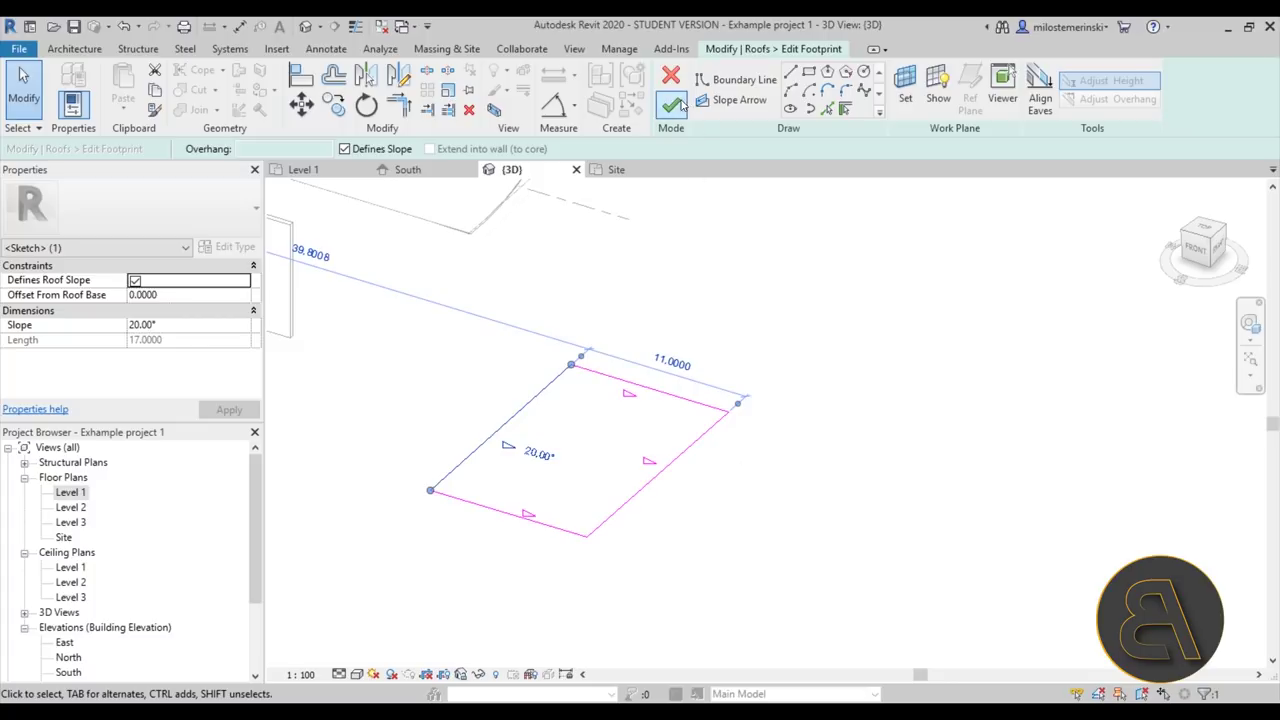
click(674, 104)
Edit the footprint again to remove the slope definition from the long edge facing the walls, and finish the roof.
shift+middle_drag(747, 529, 745, 485)
click(677, 92)
click(484, 460)
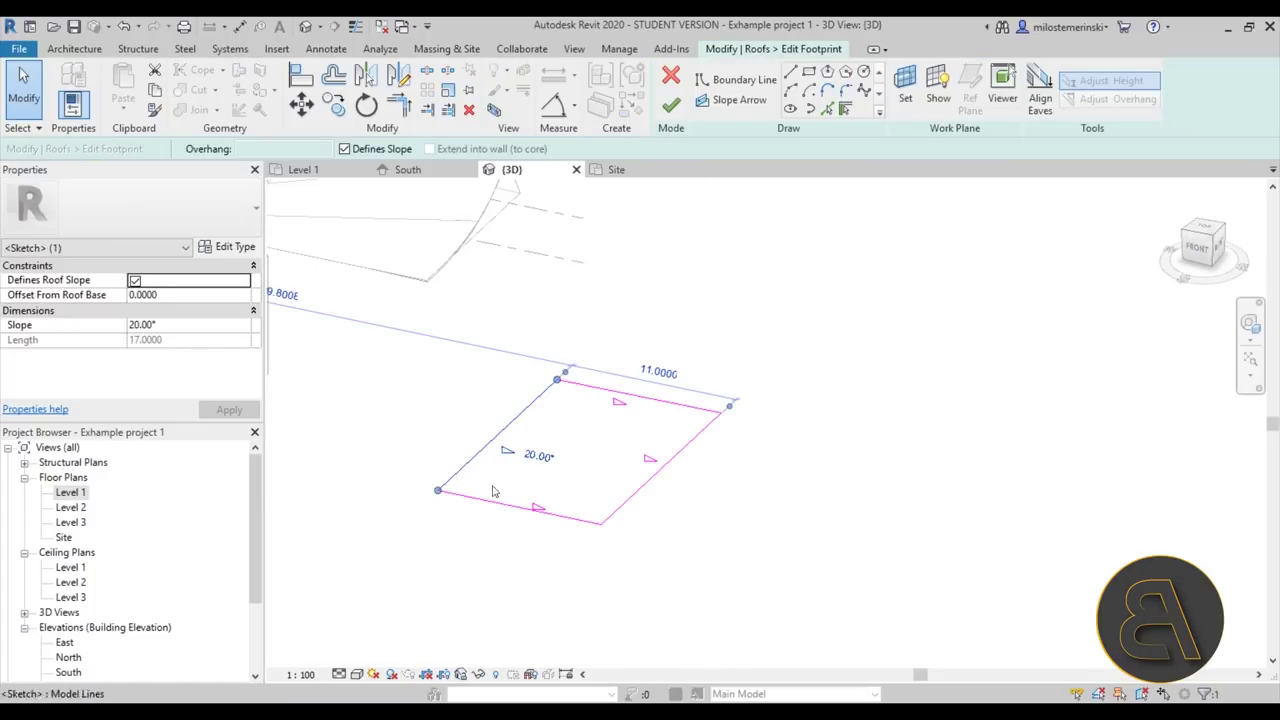
click(381, 150)
click(517, 474)
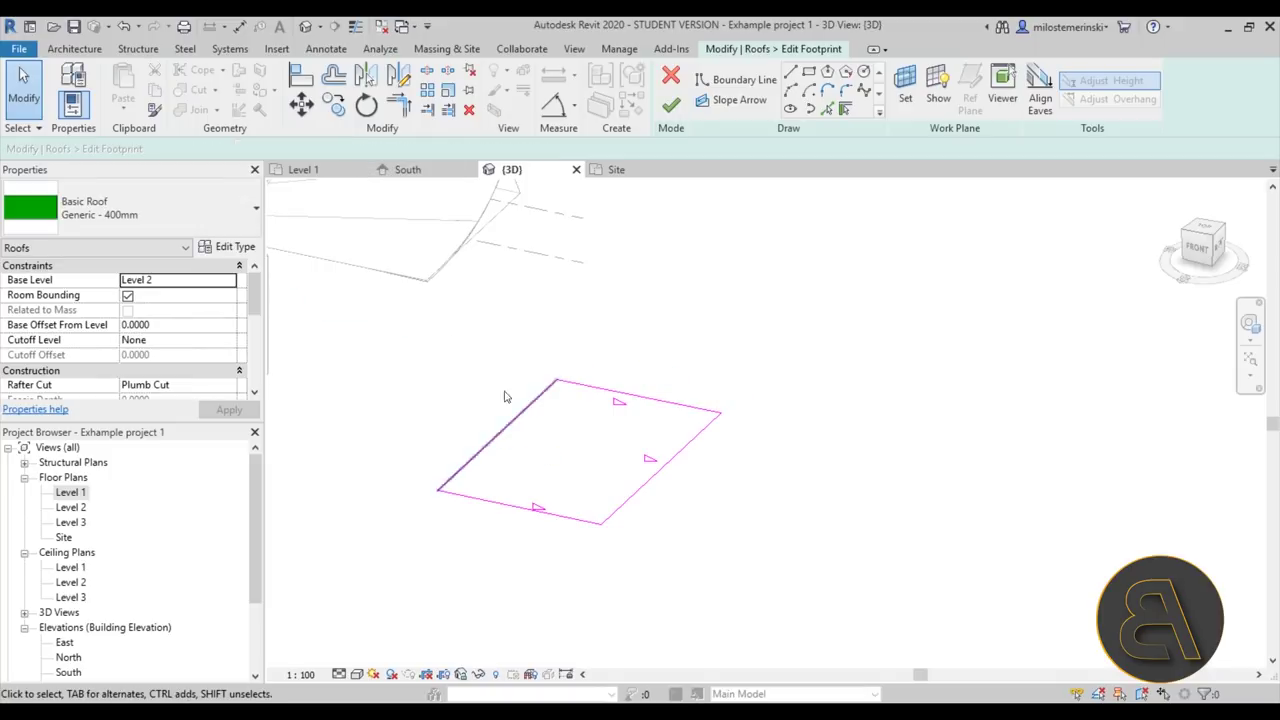
click(674, 107)
shift+middle_drag(680, 497, 636, 317)
Reopen the roof footprint, check the slope properties of its boundary edges, and finish without changing them.
click(670, 117)
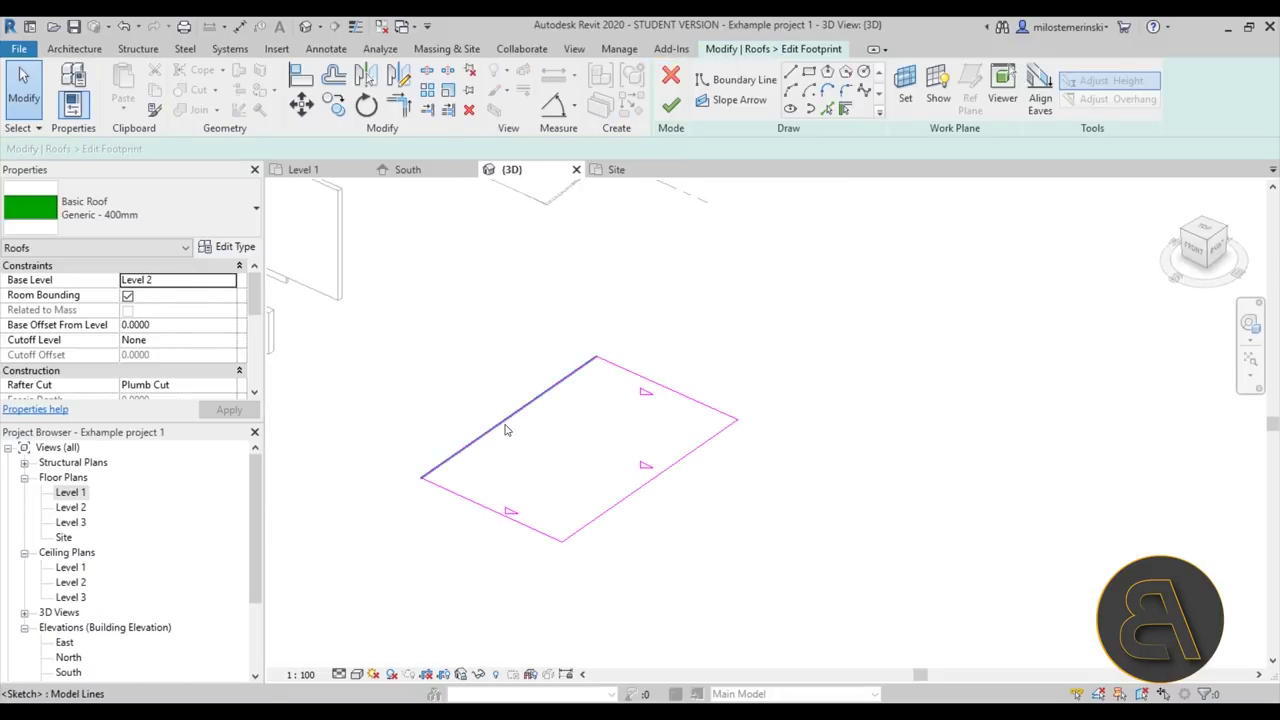
scroll(156, 363, down, 5)
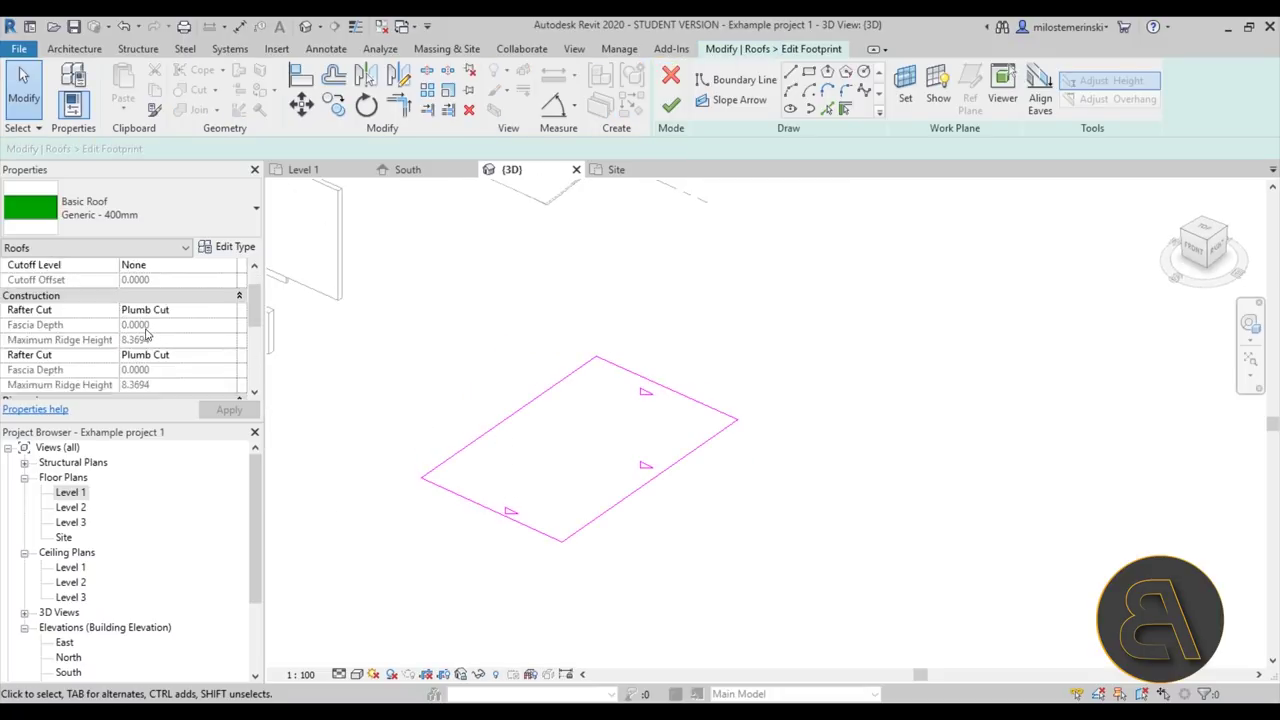
scroll(156, 363, up, 4)
click(475, 508)
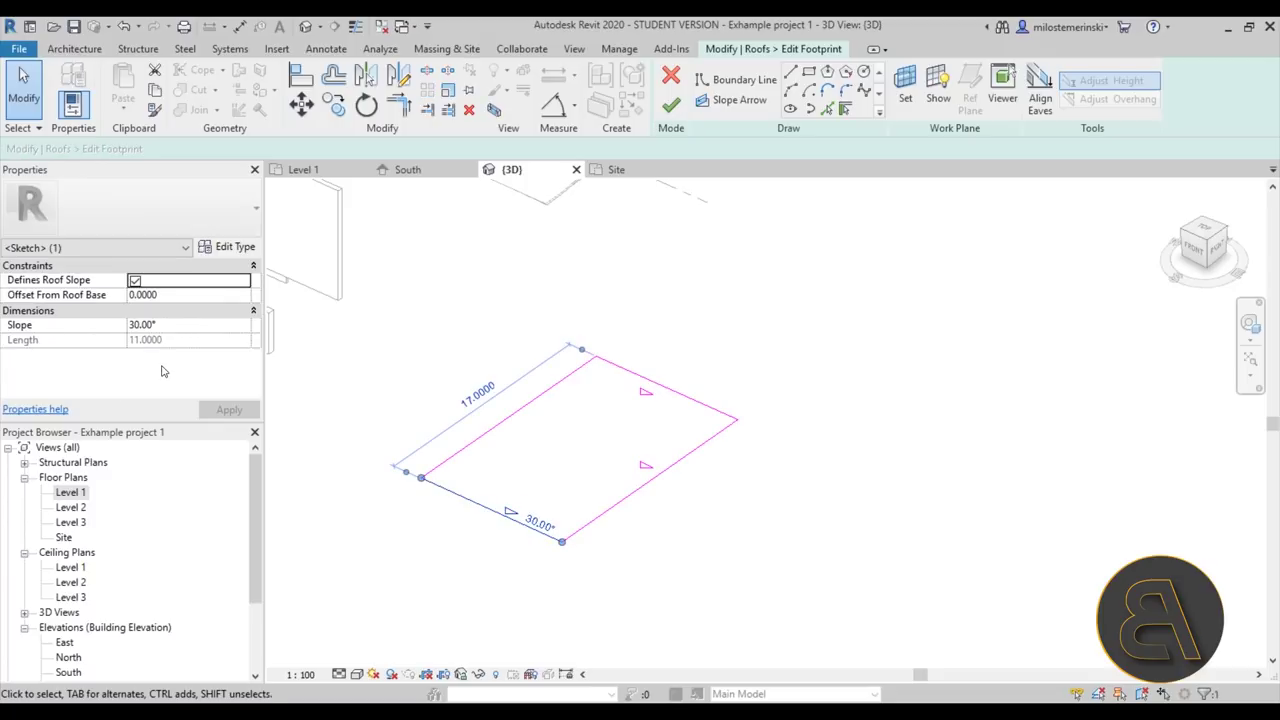
click(491, 483)
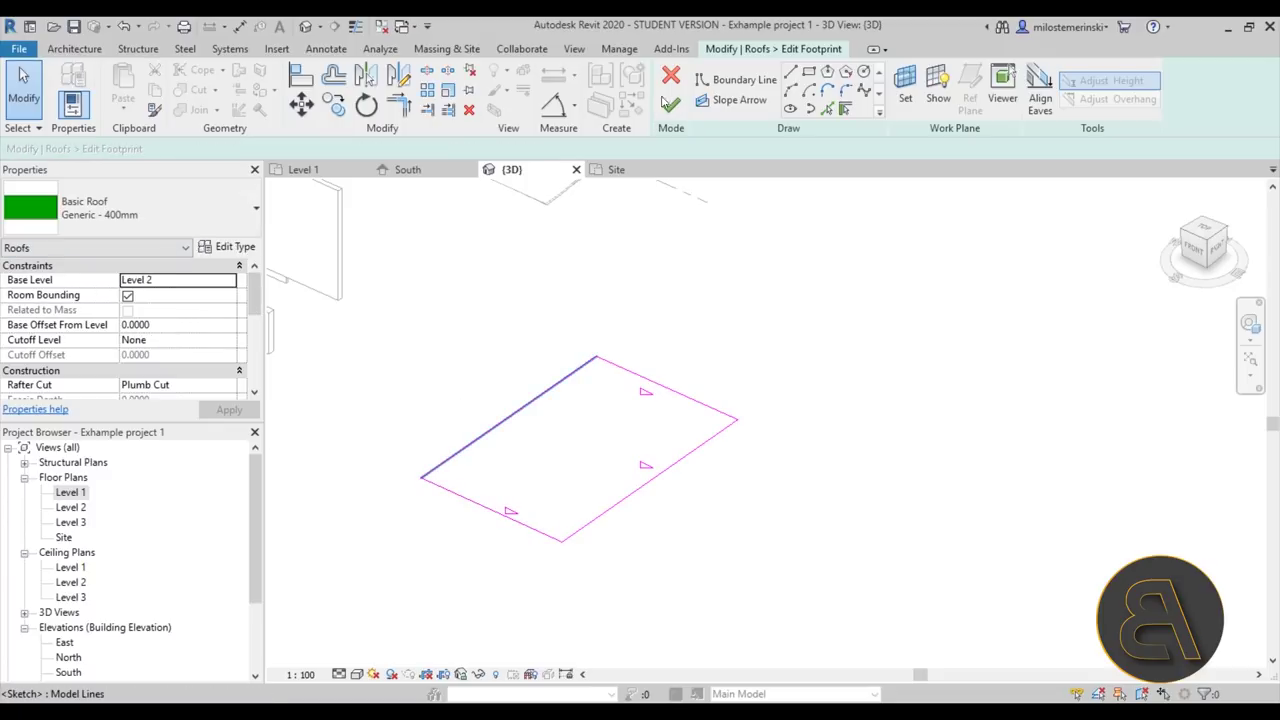
click(671, 104)
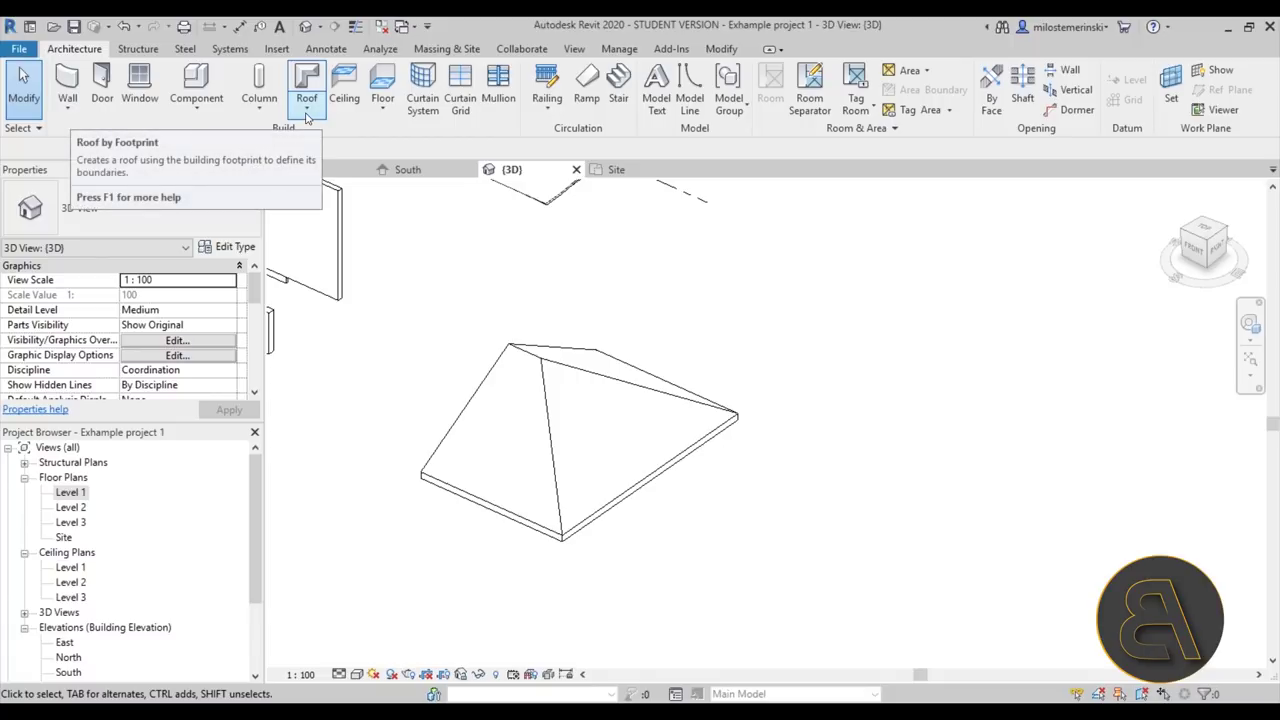
Start a roof by extrusion on the front wall's face as work plane, with Level 3 as reference level and an offset of 0.
click(307, 108)
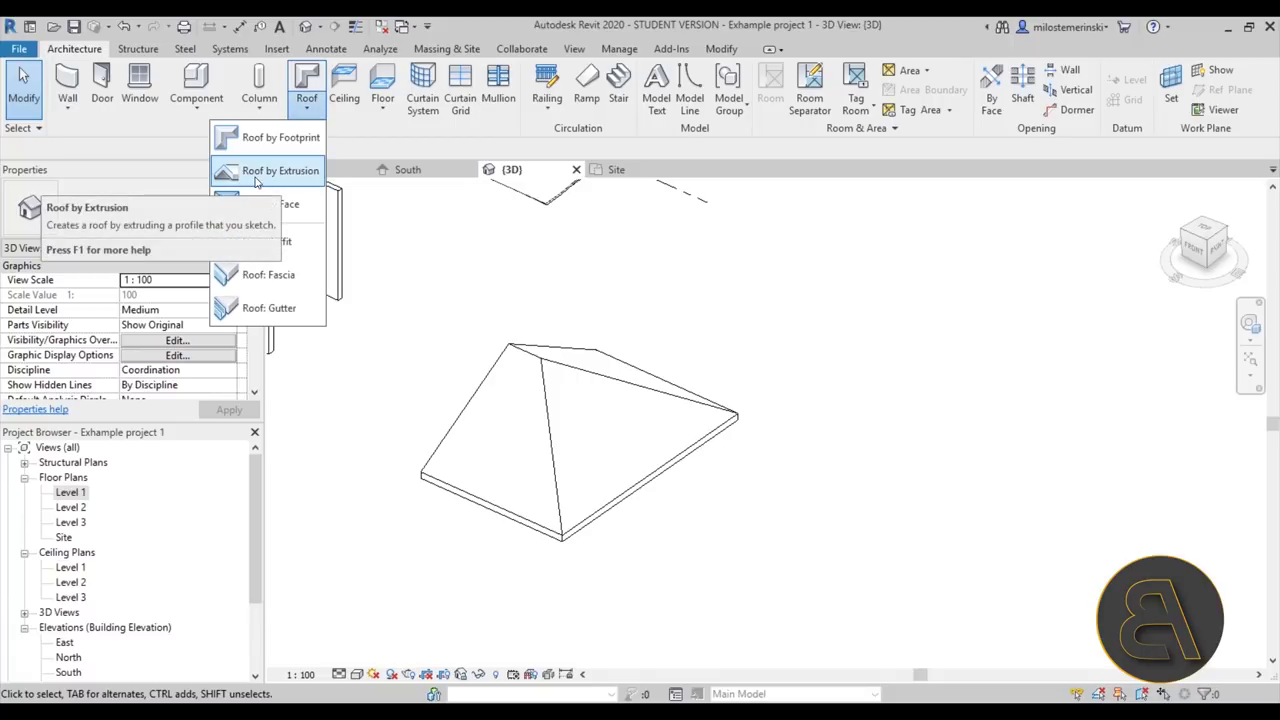
click(285, 176)
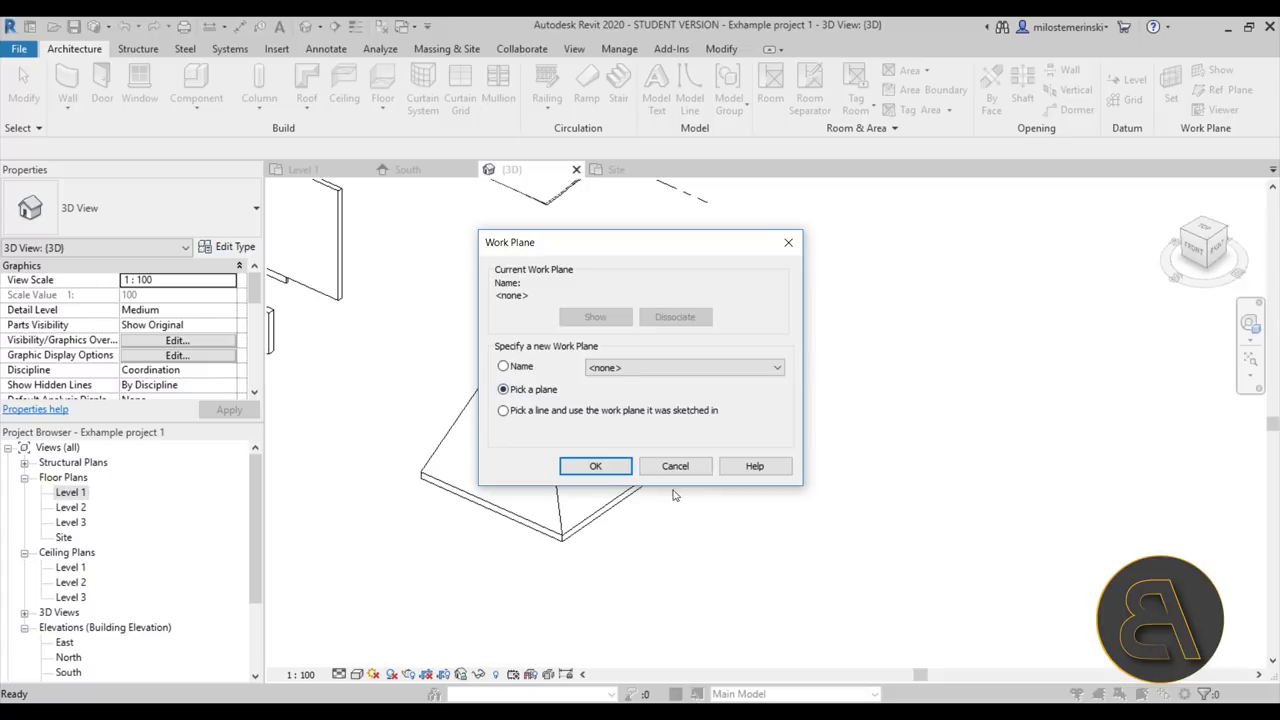
click(595, 466)
scroll(616, 289, up, 3)
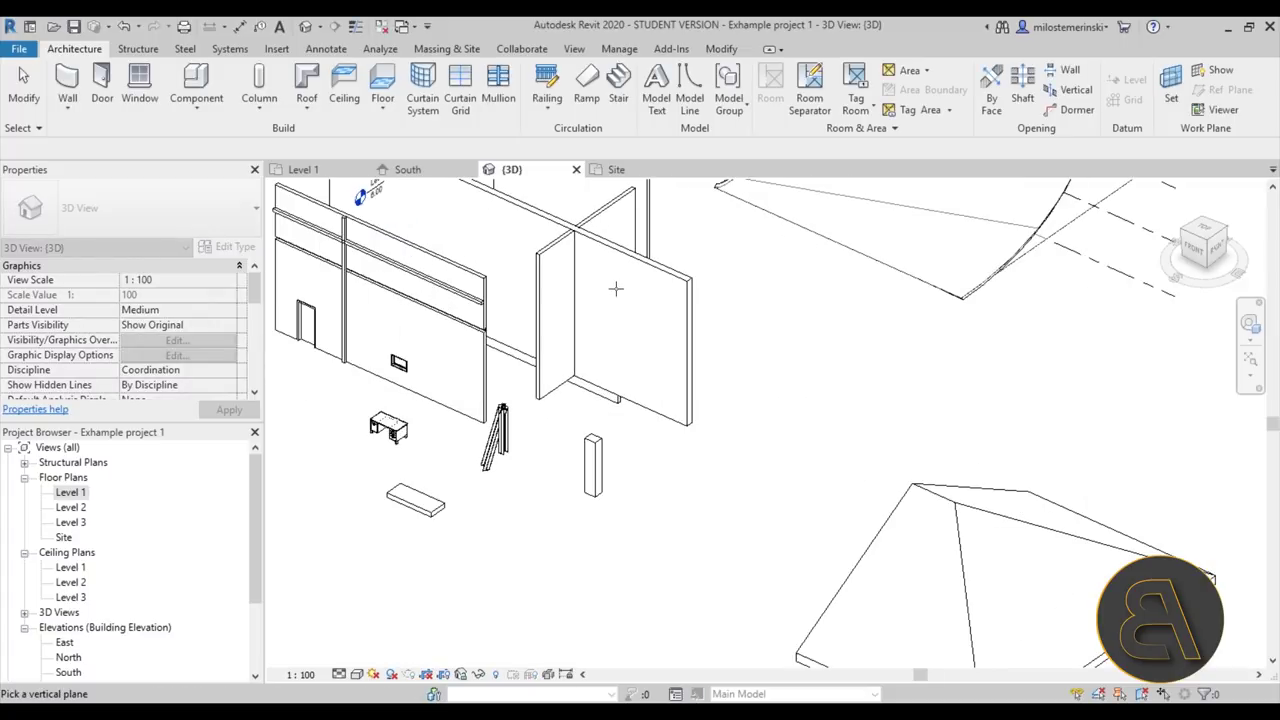
click(453, 413)
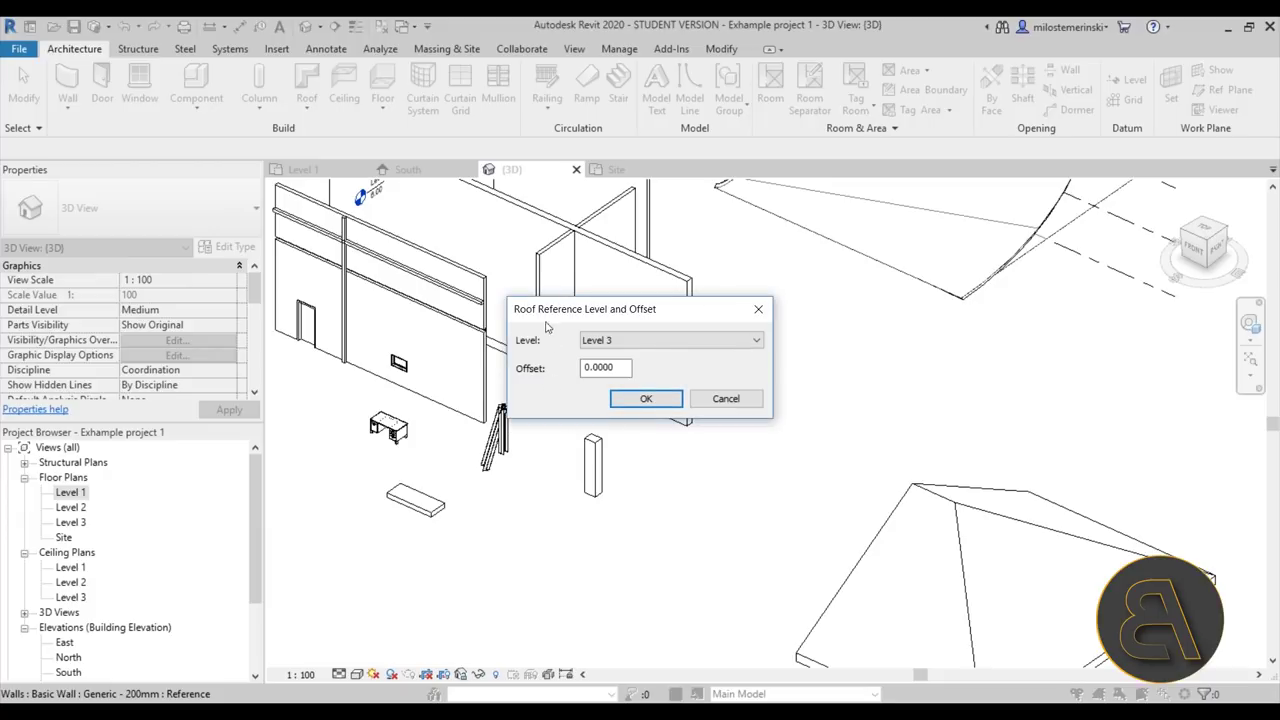
click(645, 399)
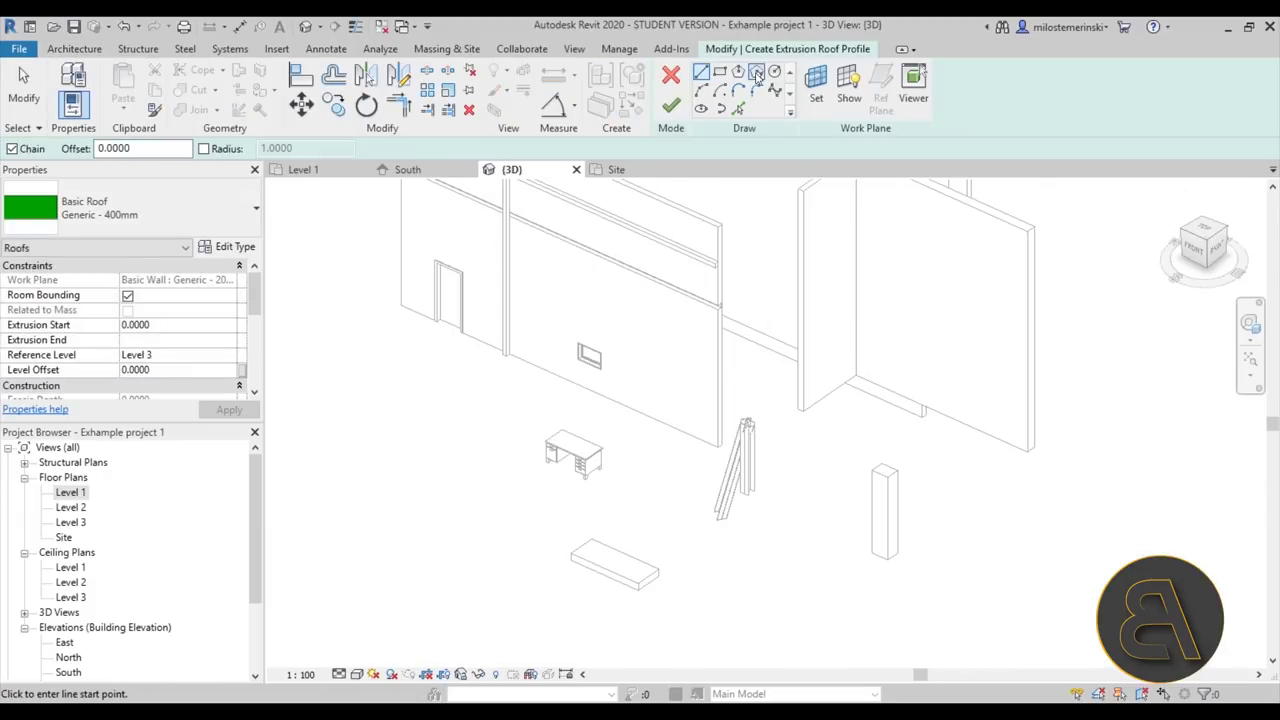
Sketch a start-end-radius arc bulging upward above the window as the roof profile and finish the Generic - 400mm extrusion roof.
click(706, 90)
scroll(525, 338, up, 2)
click(551, 268)
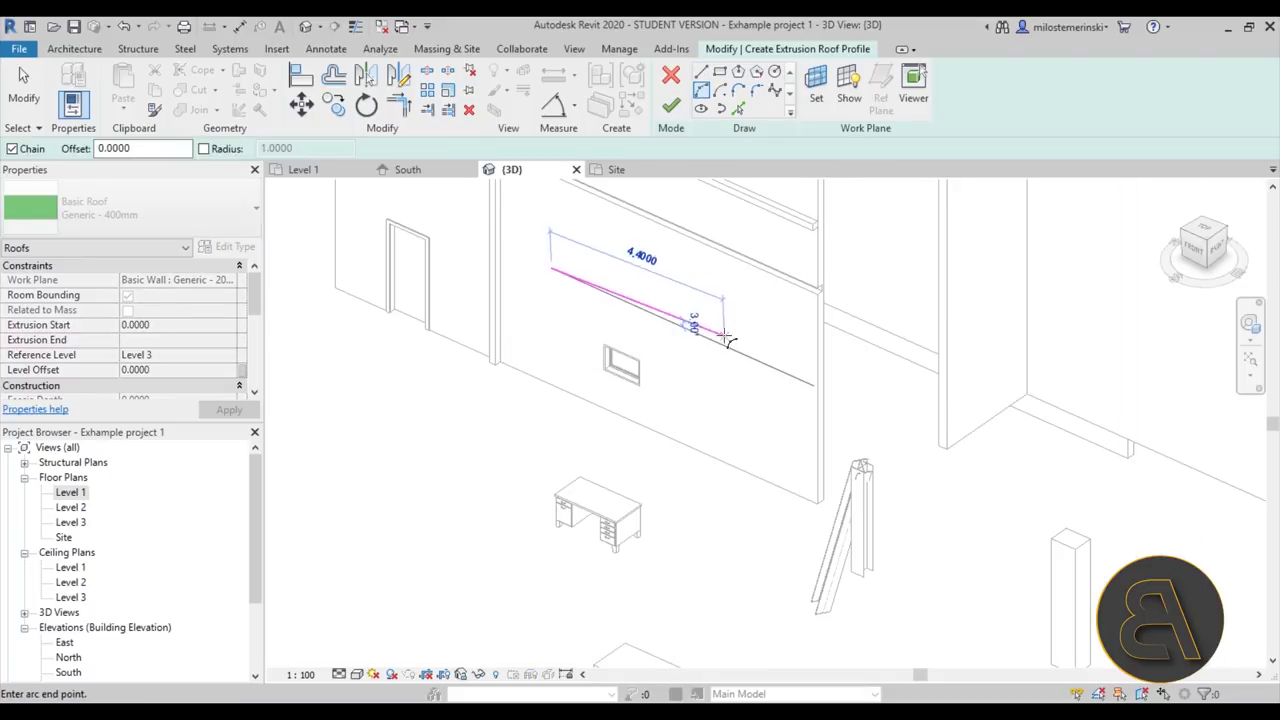
click(750, 353)
click(675, 293)
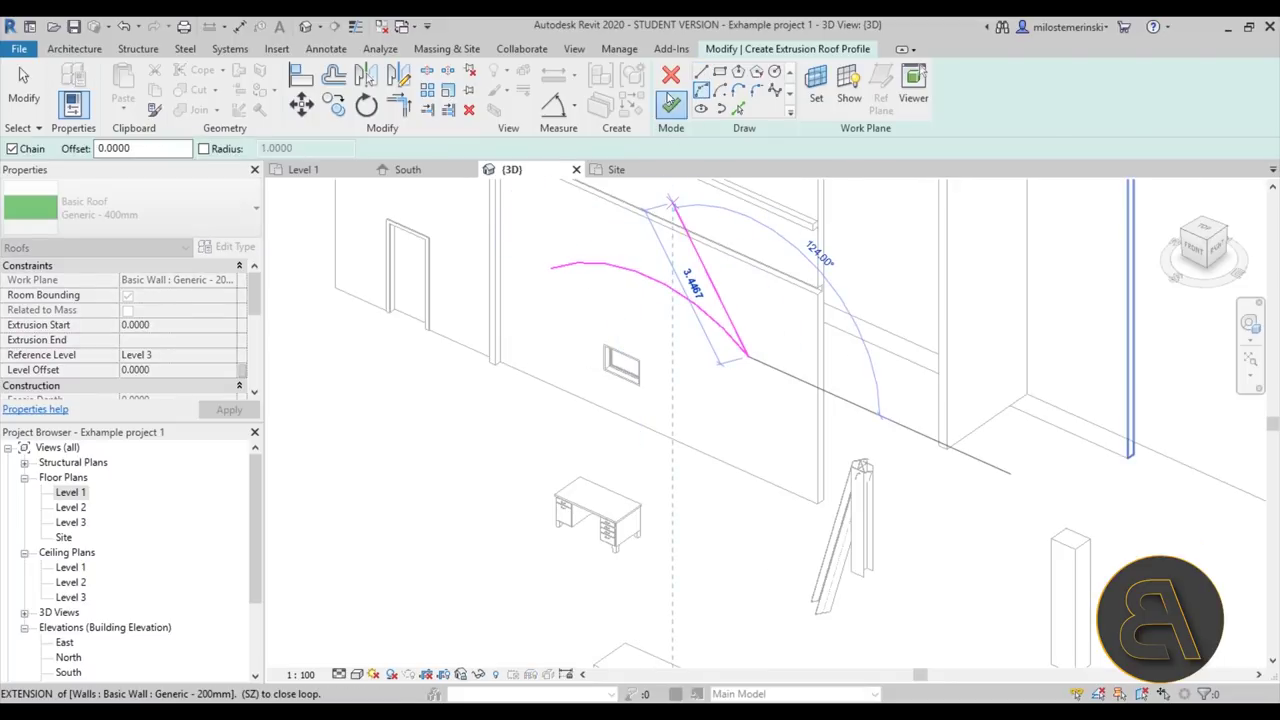
click(670, 107)
click(737, 433)
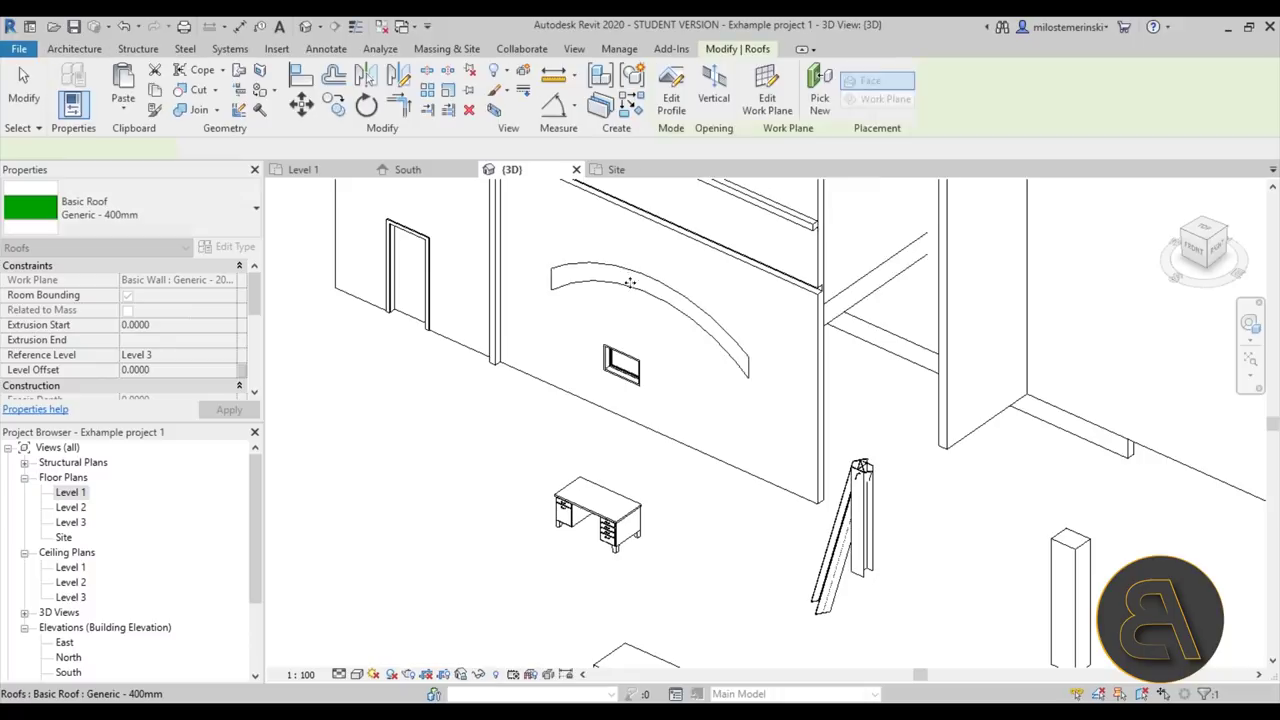
Stretch the arched extrusion roof out through the front wall so it projects above the desk, and deselect it.
scroll(755, 252, down, 4)
drag(755, 252, 607, 327)
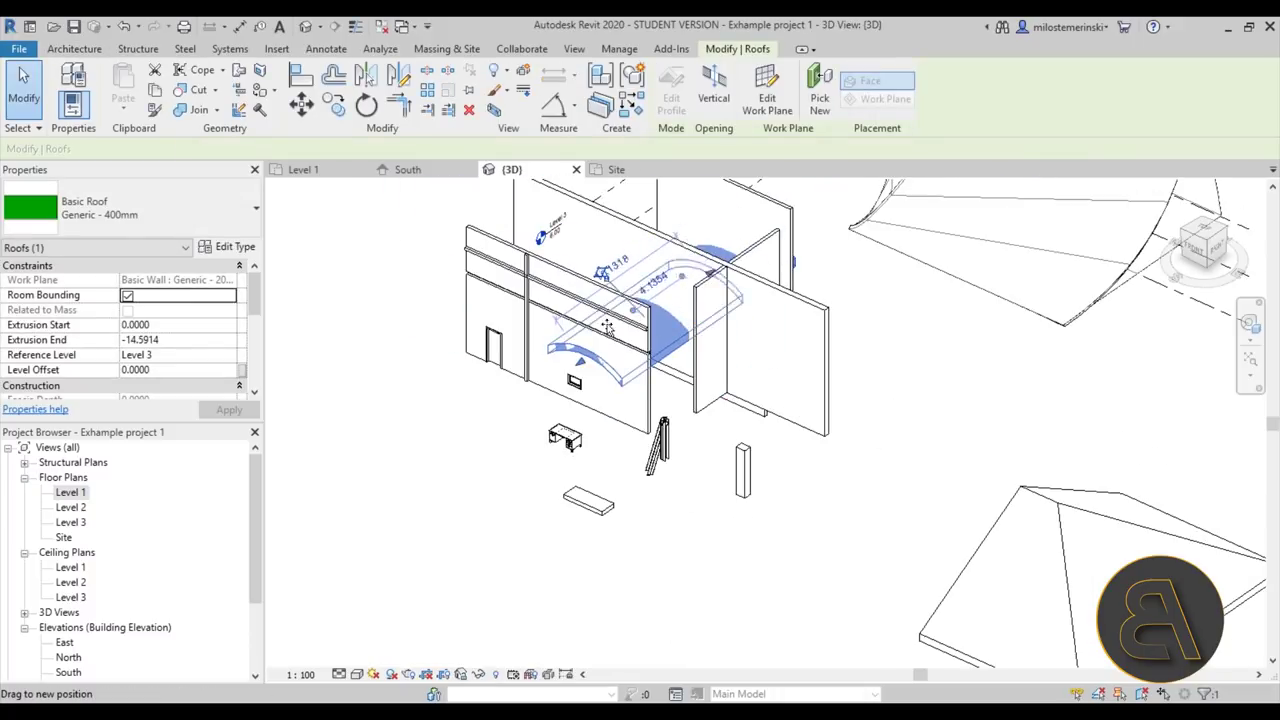
drag(426, 452, 350, 546)
click(497, 560)
scroll(573, 374, up, 3)
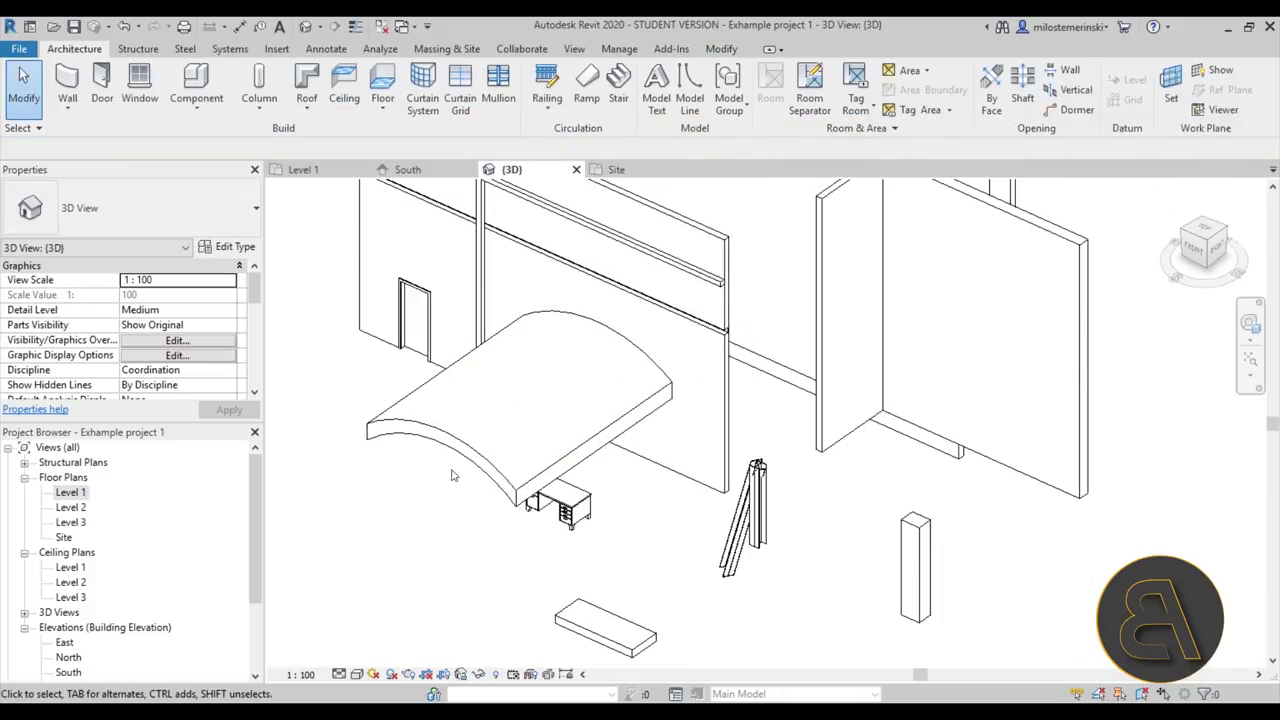
click(459, 457)
scroll(459, 460, down, 3)
shift+middle_drag(434, 557, 389, 457)
scroll(439, 438, up, 3)
click(443, 469)
scroll(443, 469, down, 2)
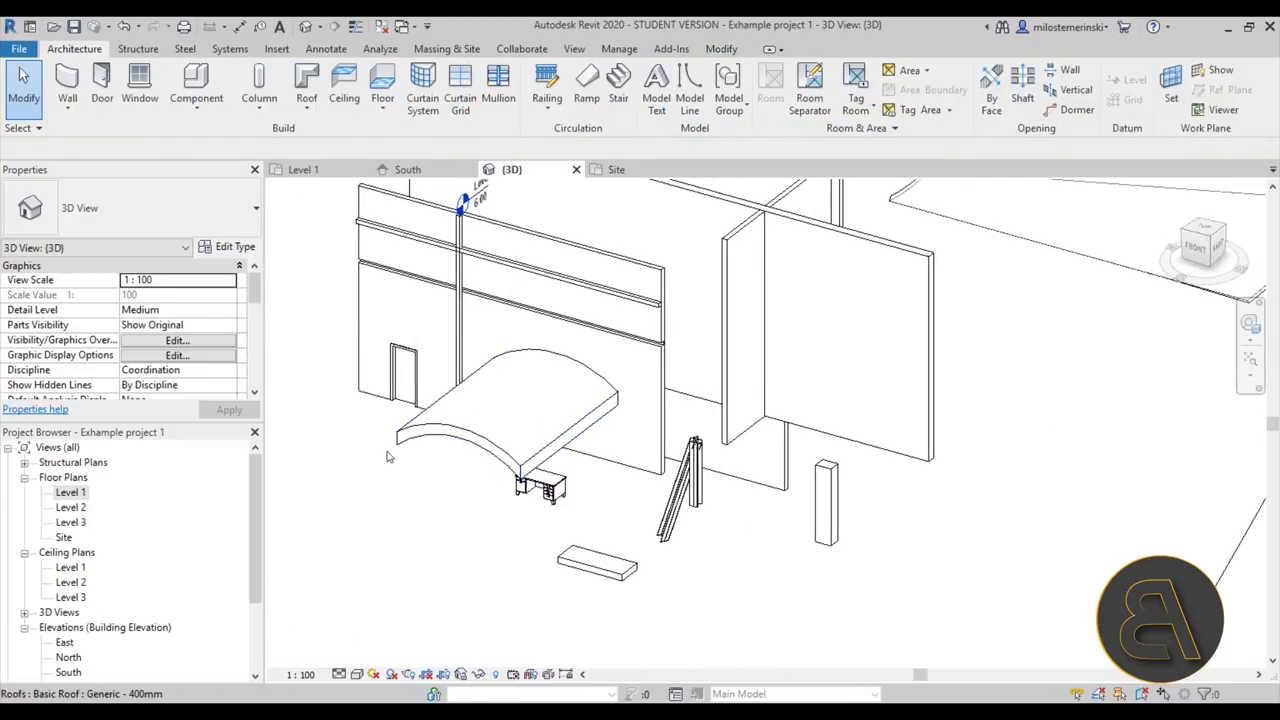
Create a Steel Bar Joist - Steel Deck - EPDM Membrane roof by face on the mass's upper sloping face, referenced to Level 3.
click(306, 110)
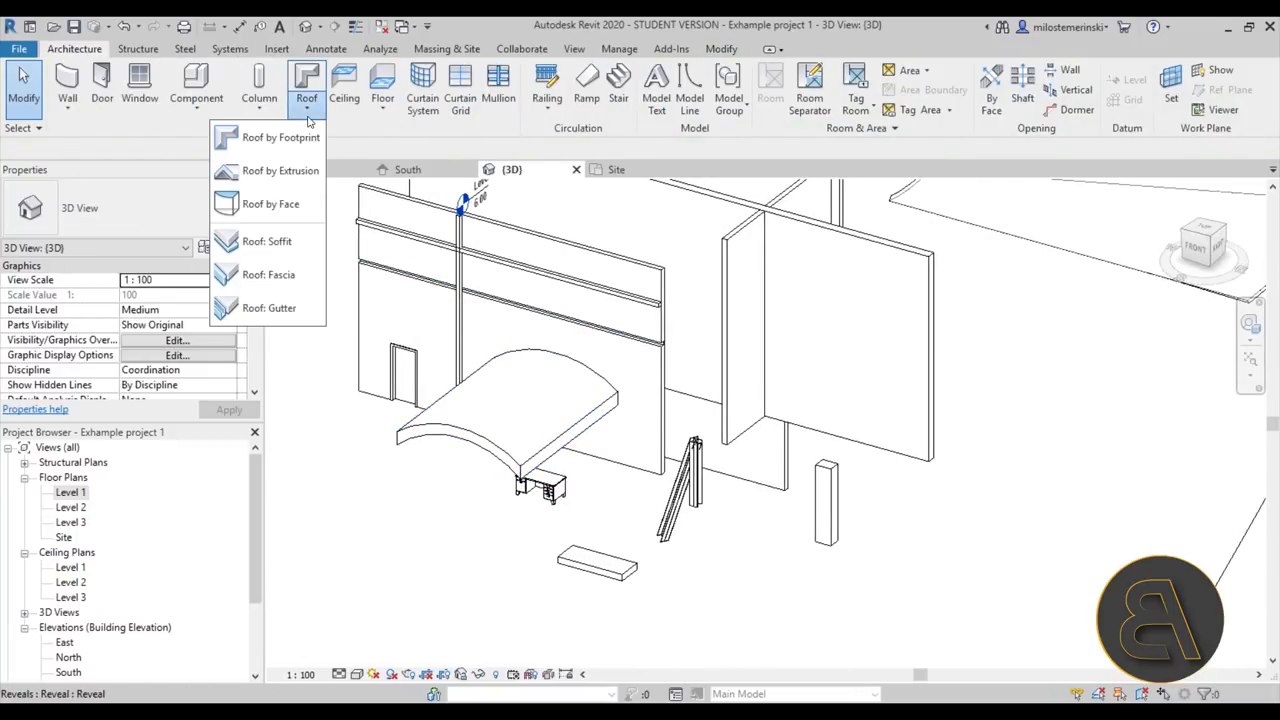
click(256, 205)
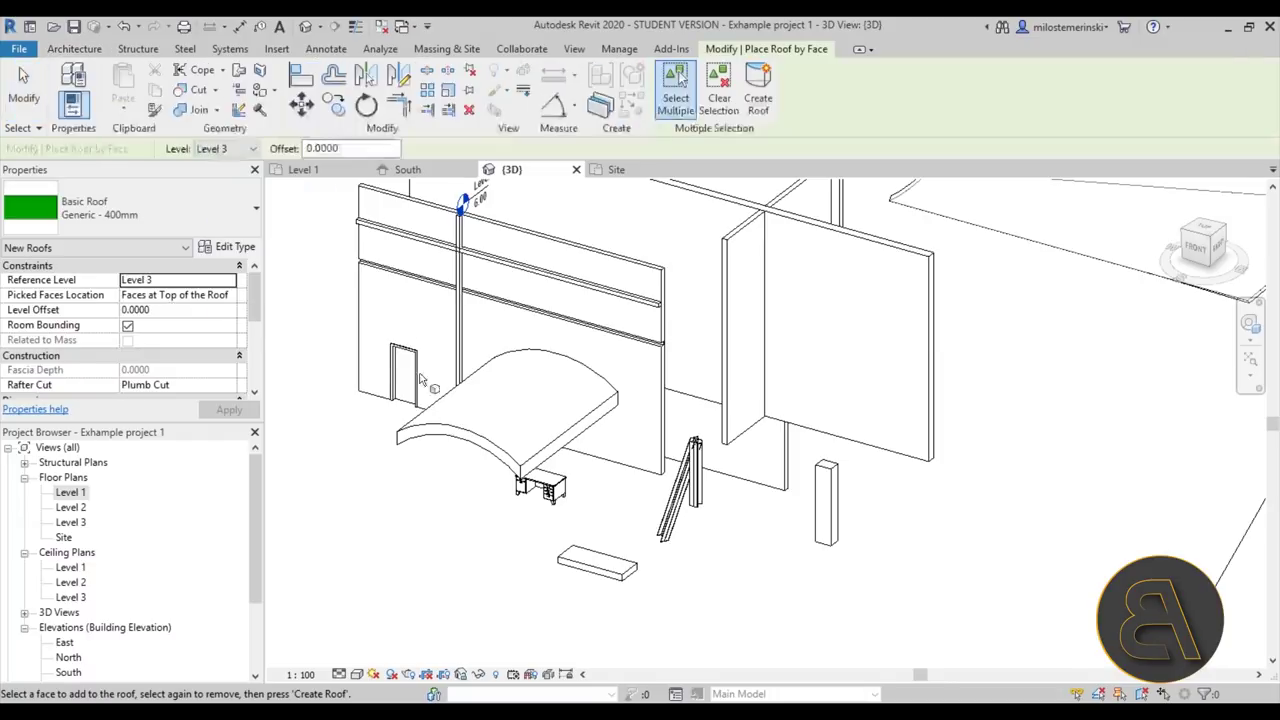
scroll(366, 460, down, 3)
scroll(591, 330, up, 5)
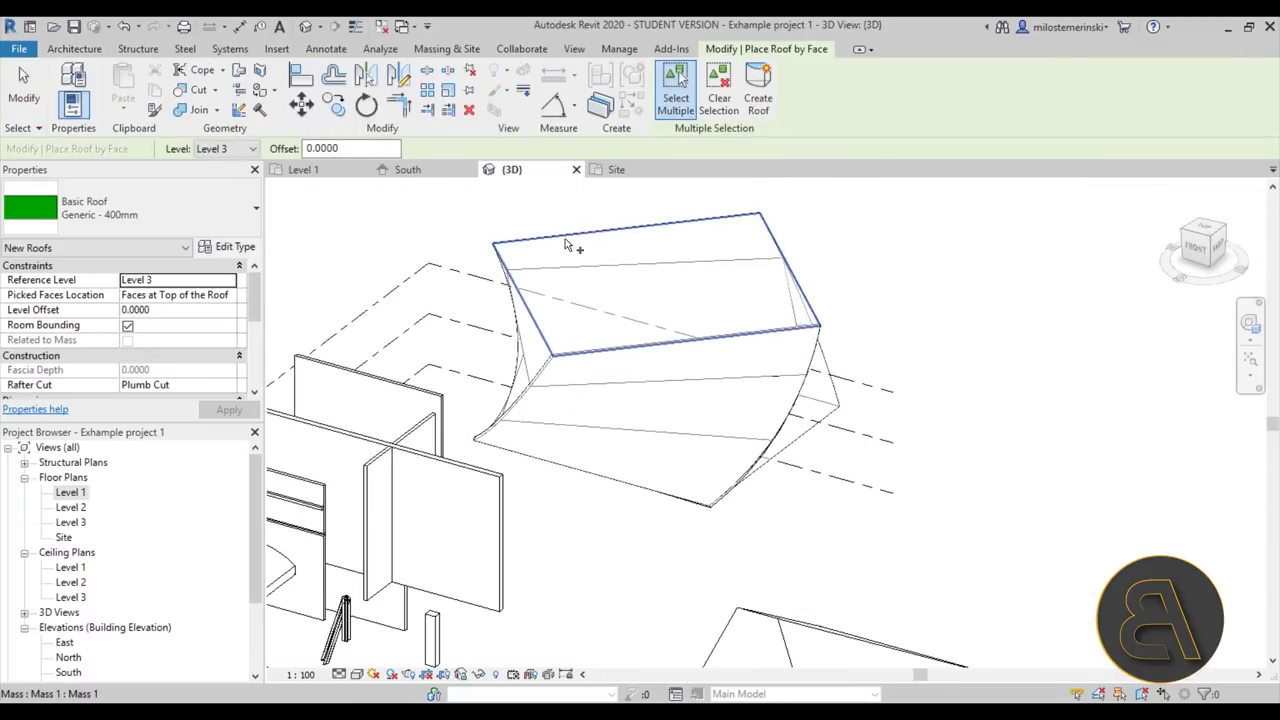
click(150, 215)
click(114, 357)
click(114, 215)
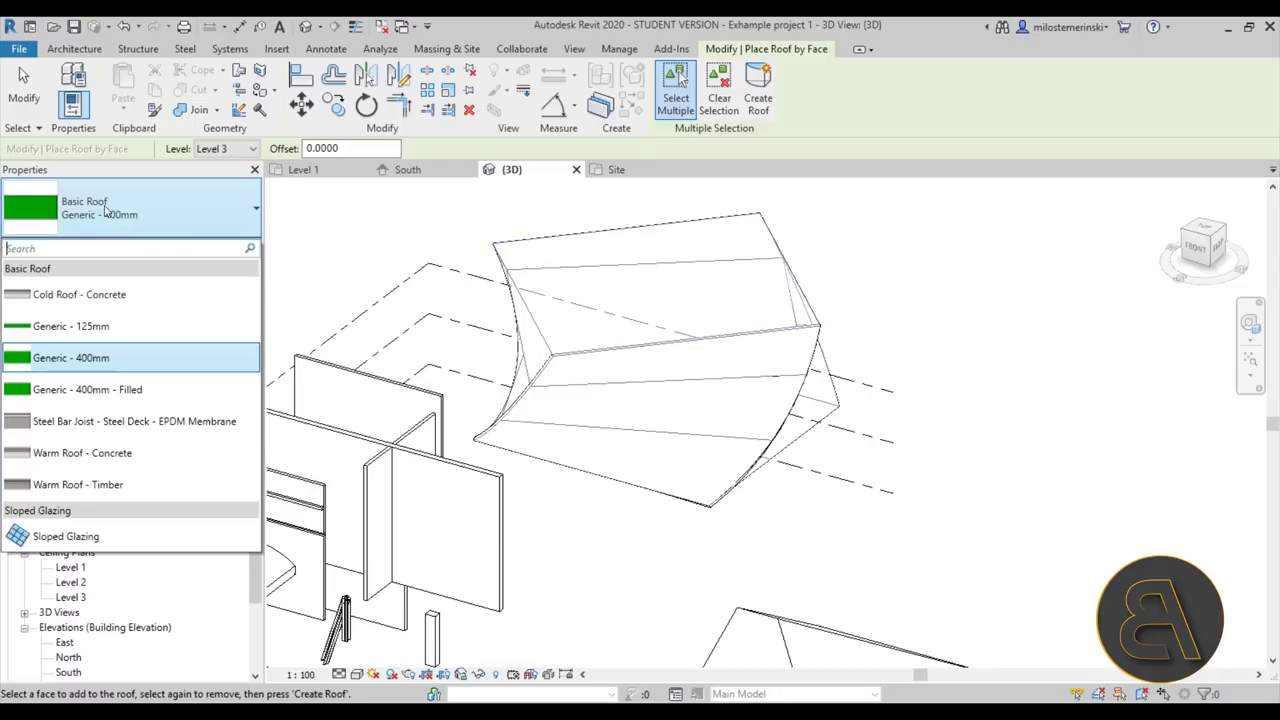
click(100, 421)
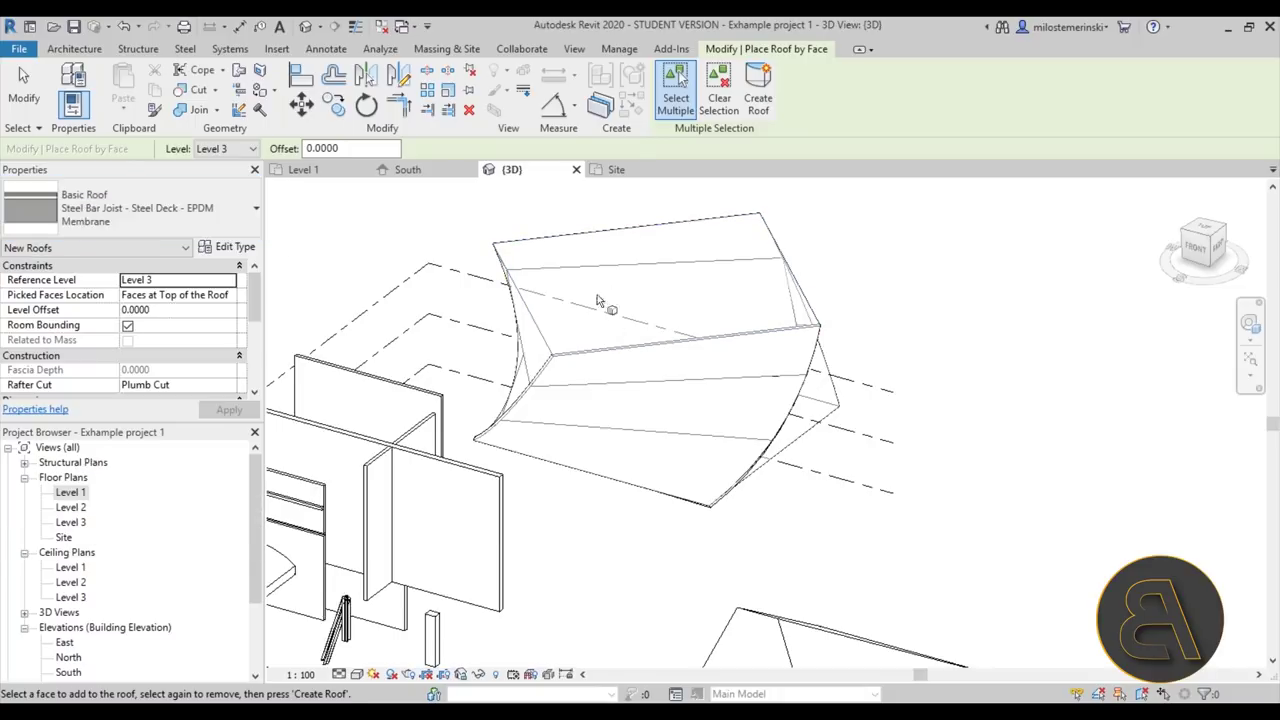
click(576, 247)
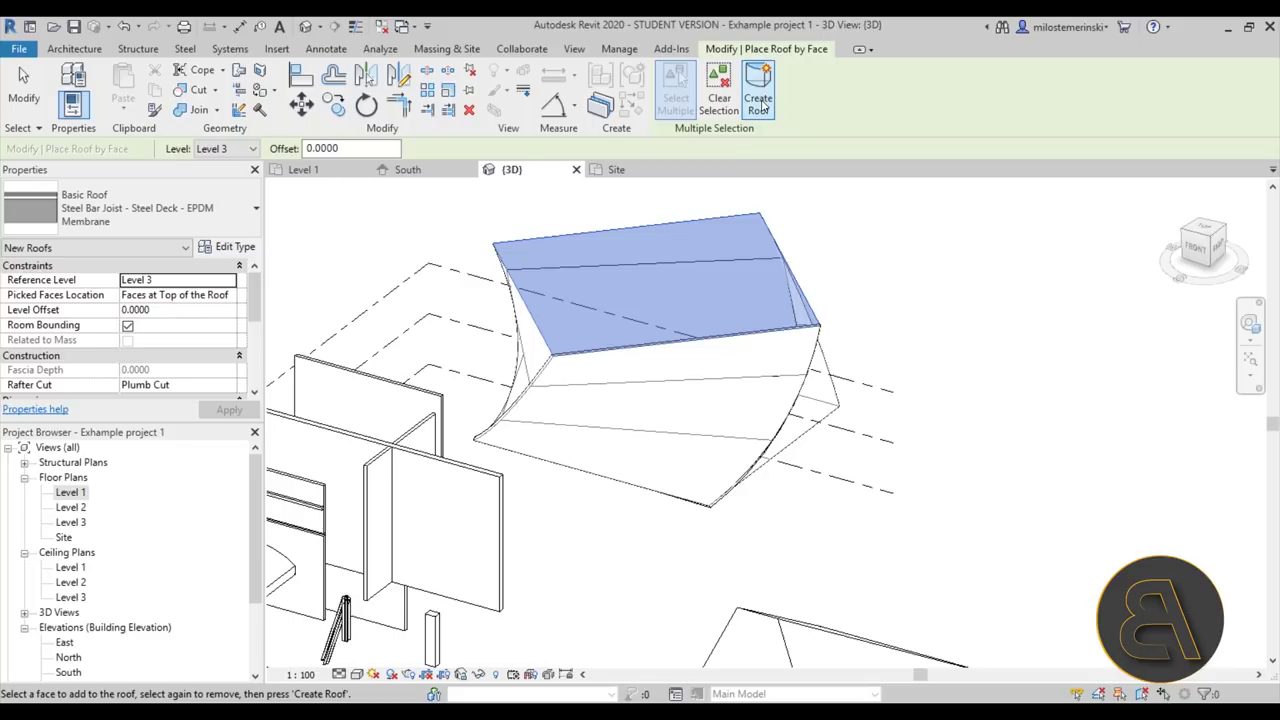
click(760, 103)
click(22, 100)
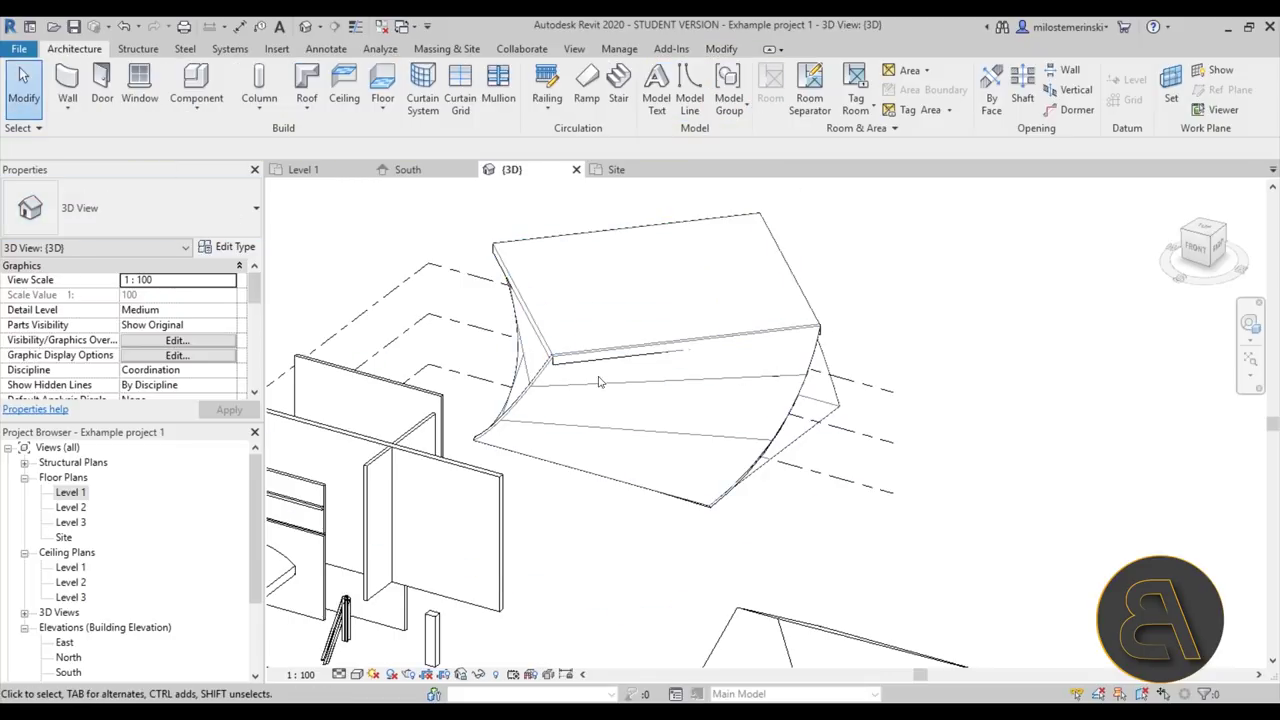
Select the new roof on the mass and examine its thickness and edges from the side.
click(597, 363)
shift+middle_drag(597, 363, 738, 408)
scroll(528, 308, up, 3)
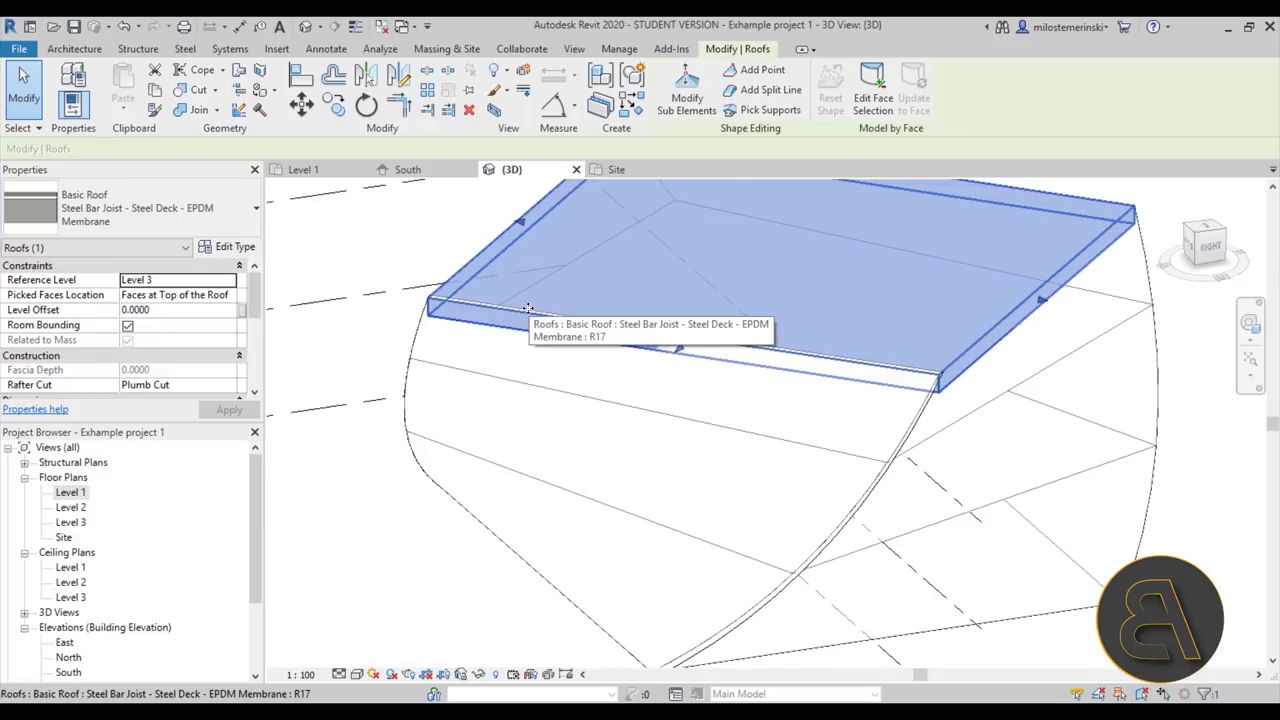
scroll(650, 350, down, 4)
shift+middle_drag(634, 351, 600, 425)
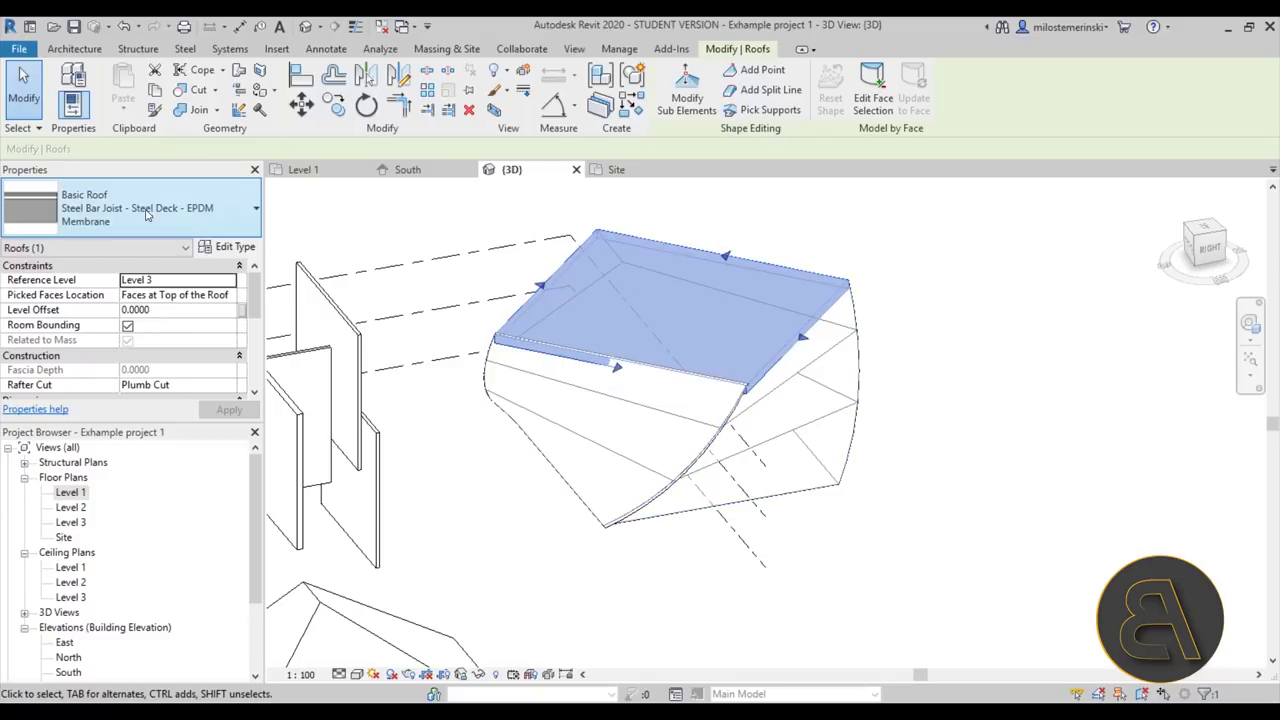
click(726, 199)
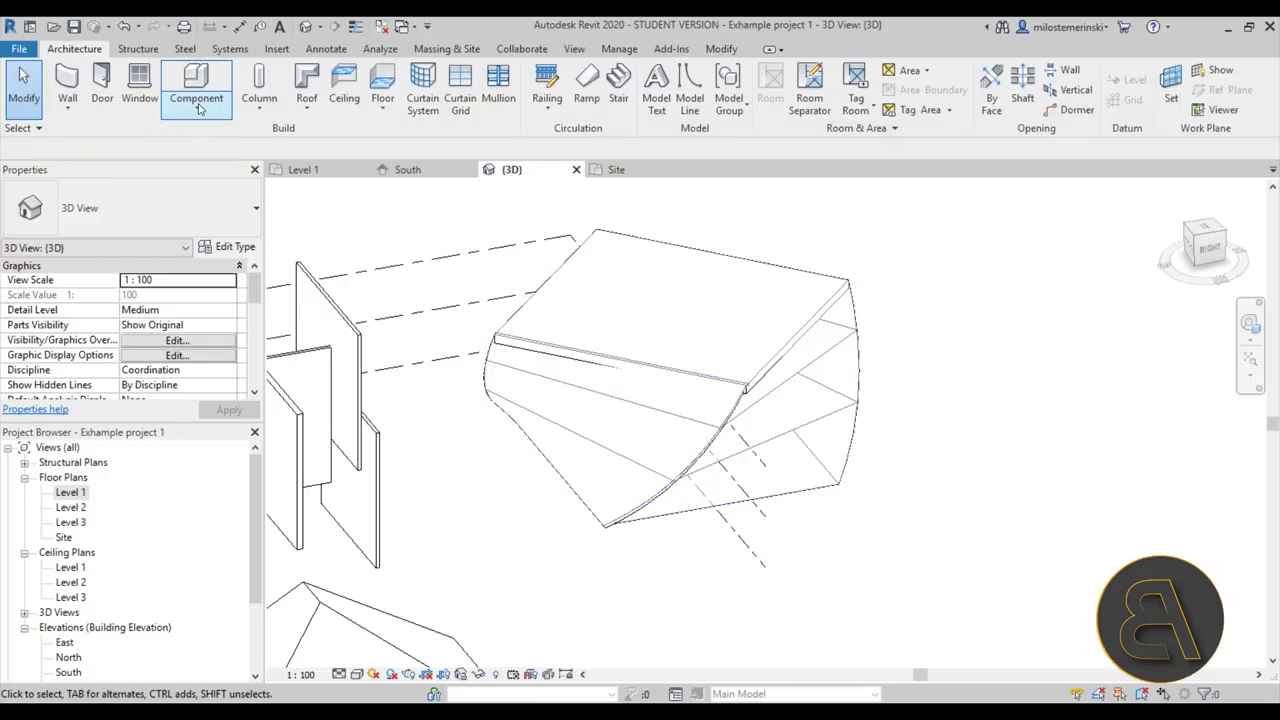
click(294, 112)
click(288, 207)
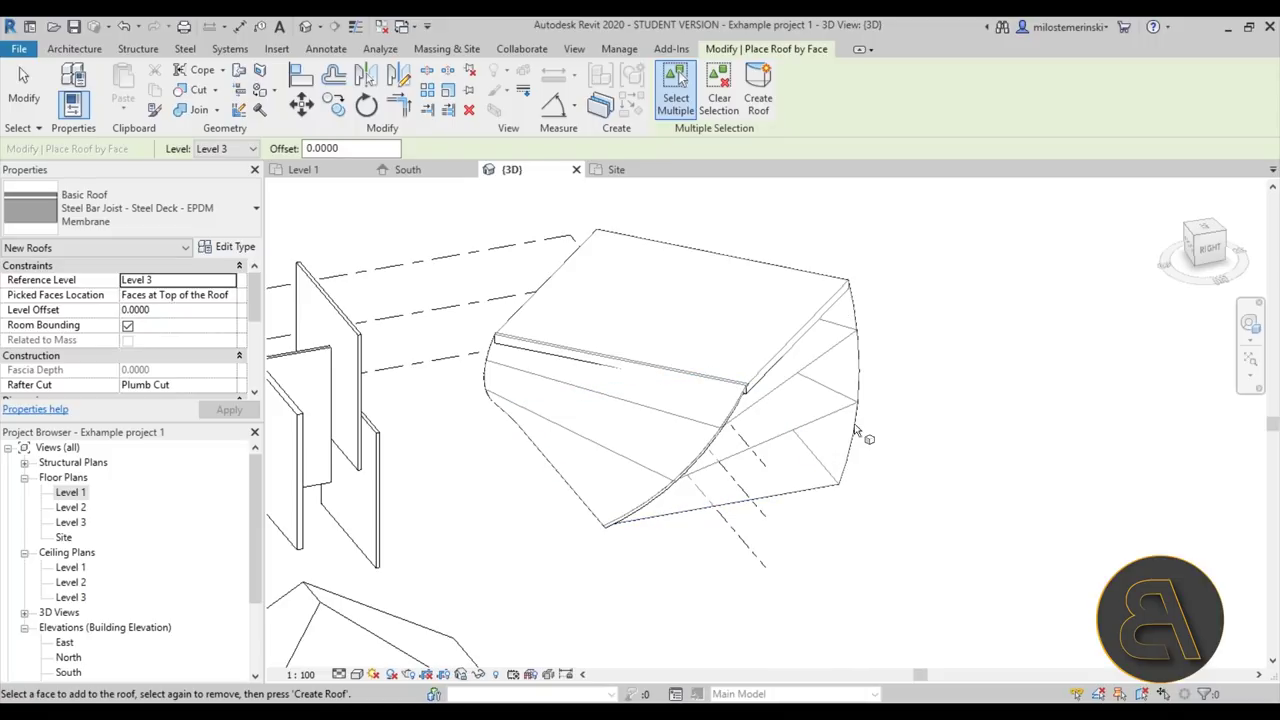
click(28, 98)
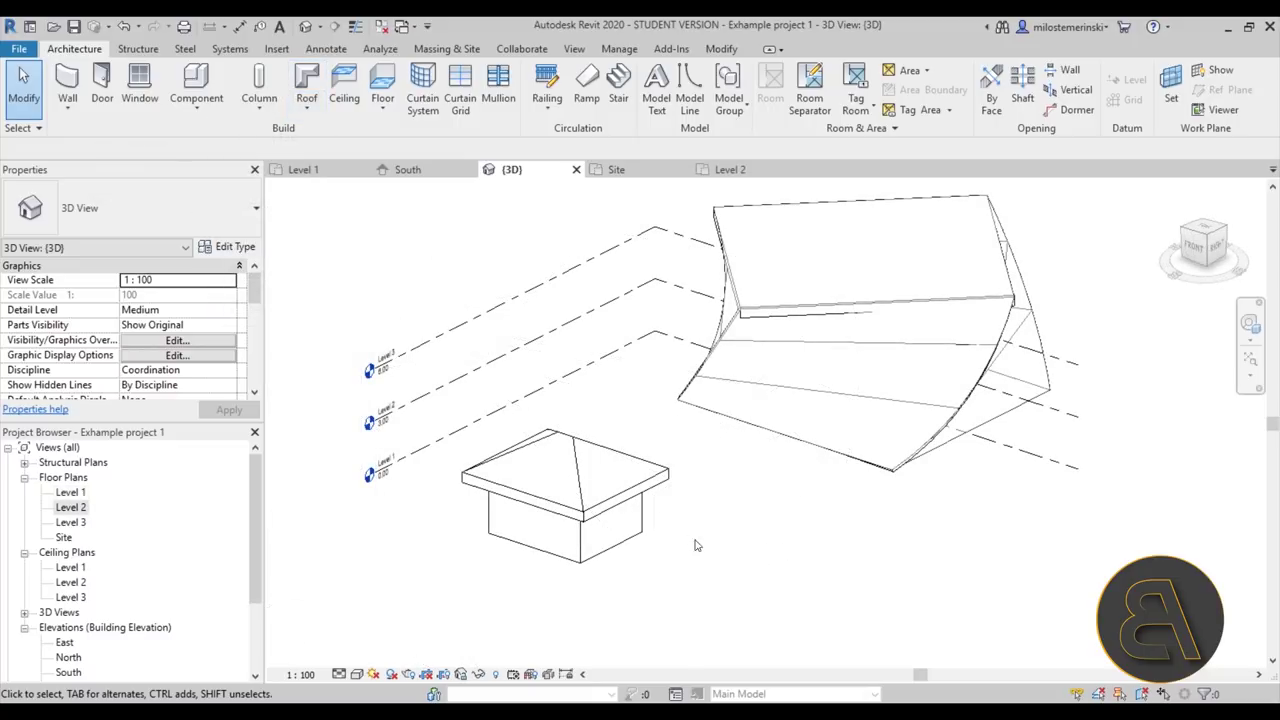
Examine the small hip-roofed building from above and below, focusing on the open underside of its roof overhang.
shift+middle_drag(633, 535, 636, 584)
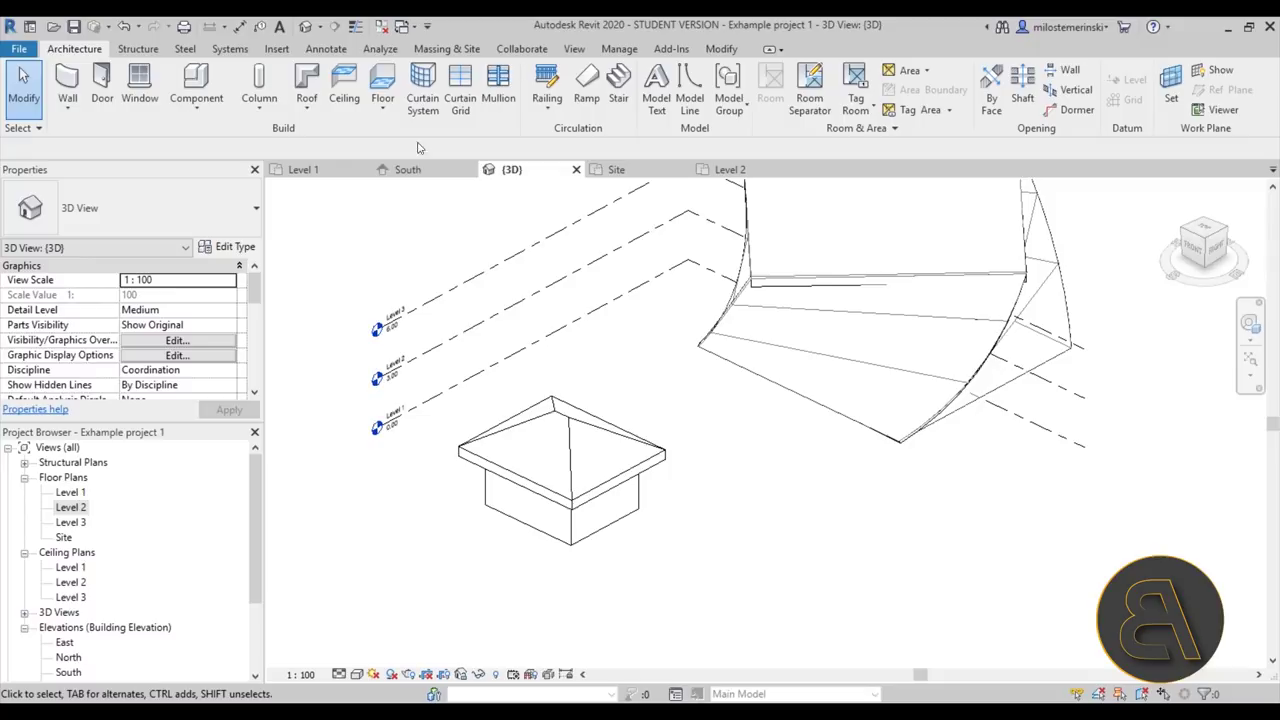
click(303, 116)
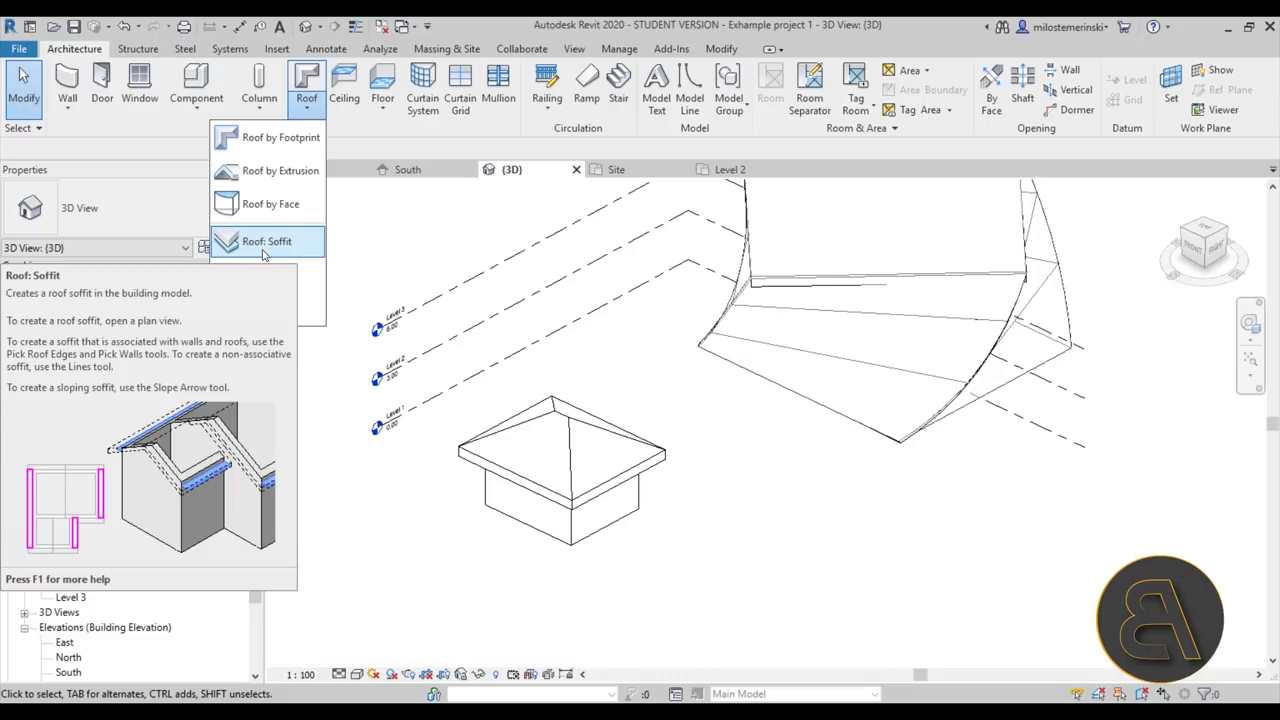
middle_drag(690, 480, 668, 580)
scroll(508, 514, up, 8)
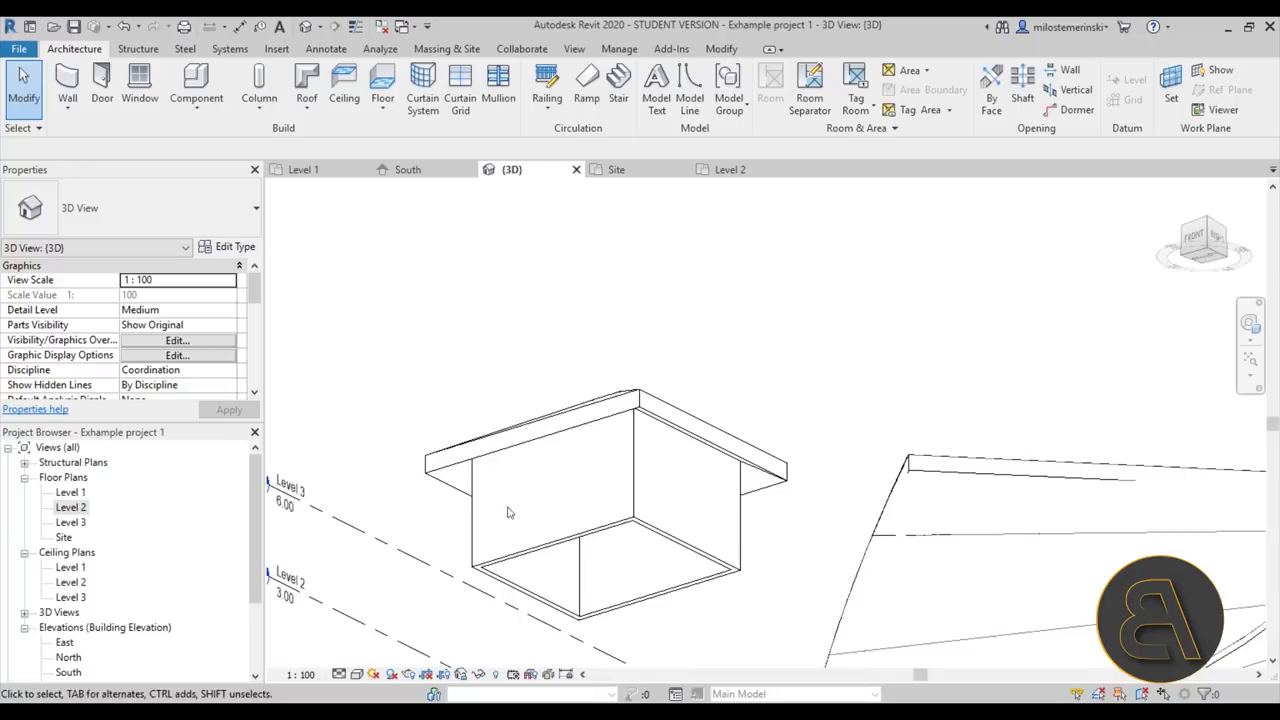
middle_drag(440, 389, 443, 484)
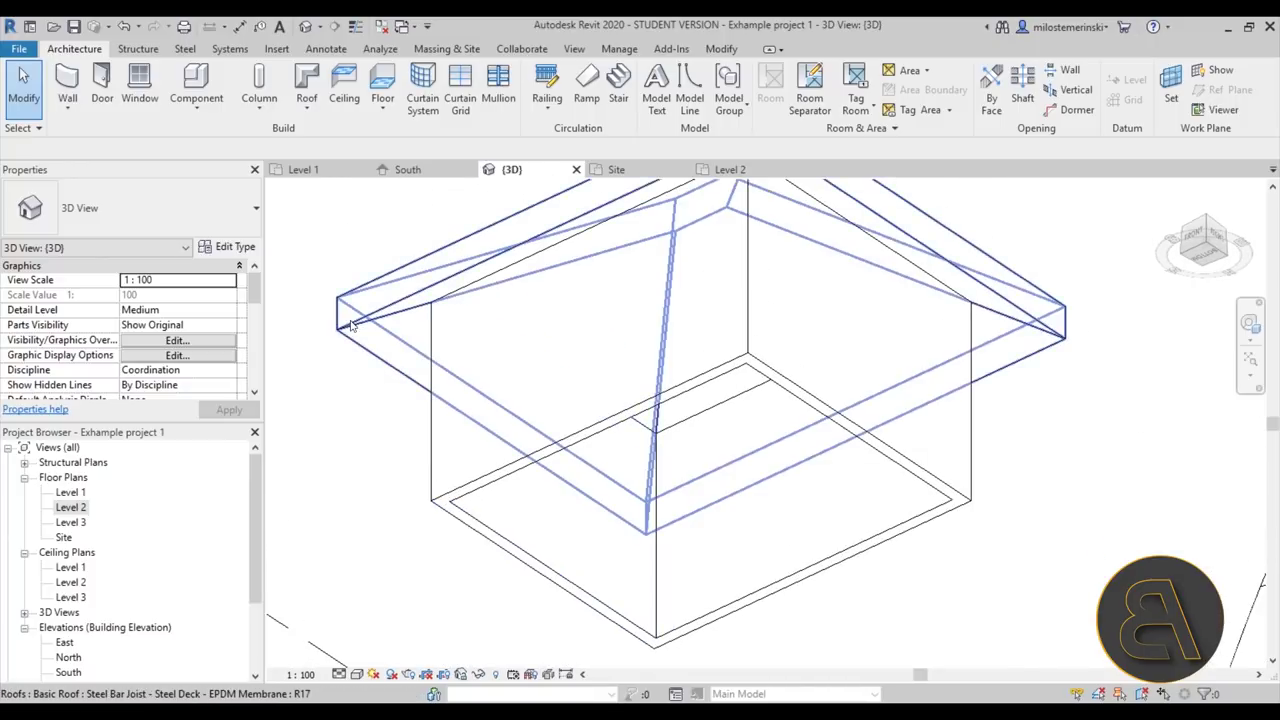
scroll(437, 355, down, 5)
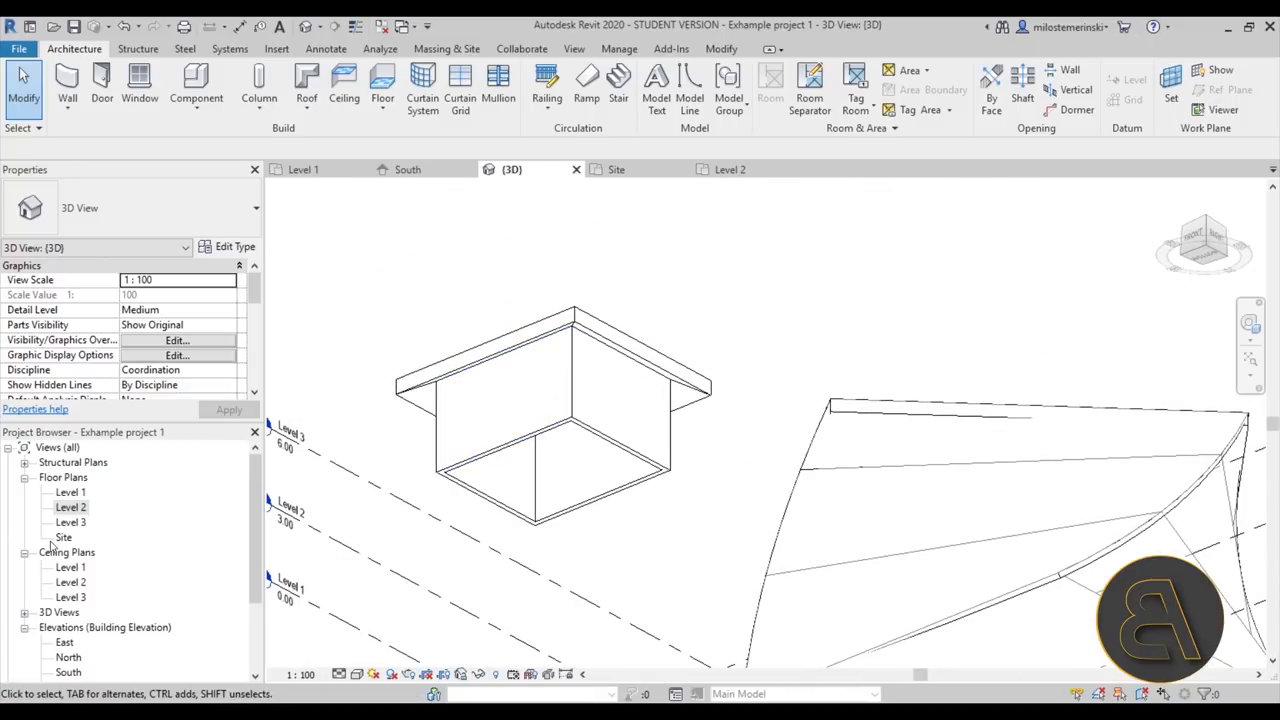
scroll(466, 423, down, 4)
shift+middle_drag(486, 457, 460, 444)
Start a roof soffit on Level 2 and sketch its outer rectangular boundary along the hip roof's outer edges in the Level 2 plan.
click(298, 121)
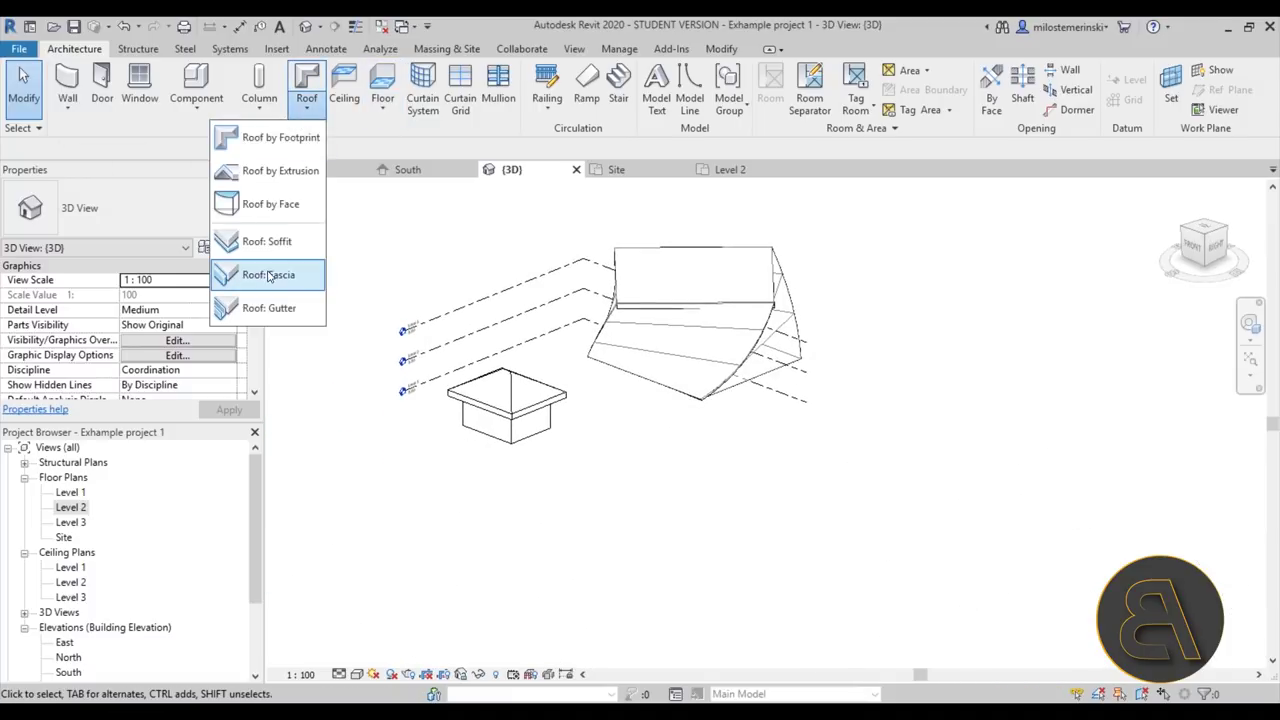
click(275, 255)
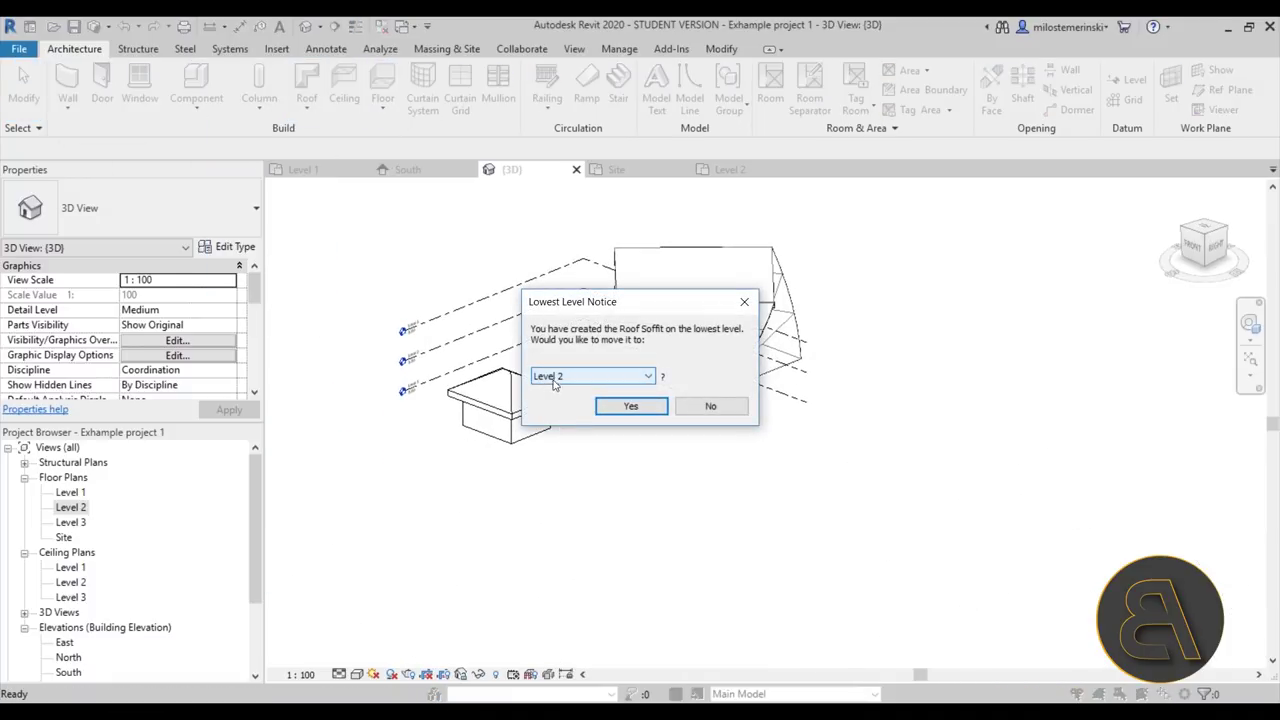
click(615, 407)
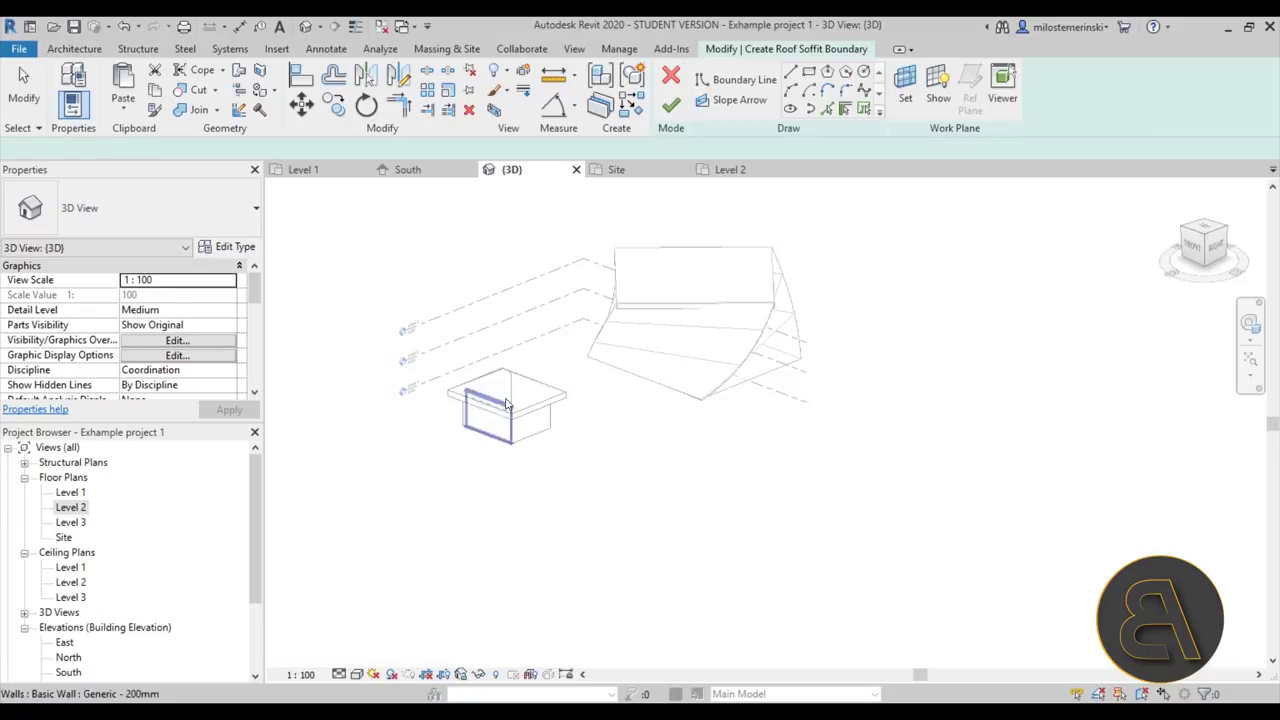
double_click(72, 509)
scroll(515, 375, up, 5)
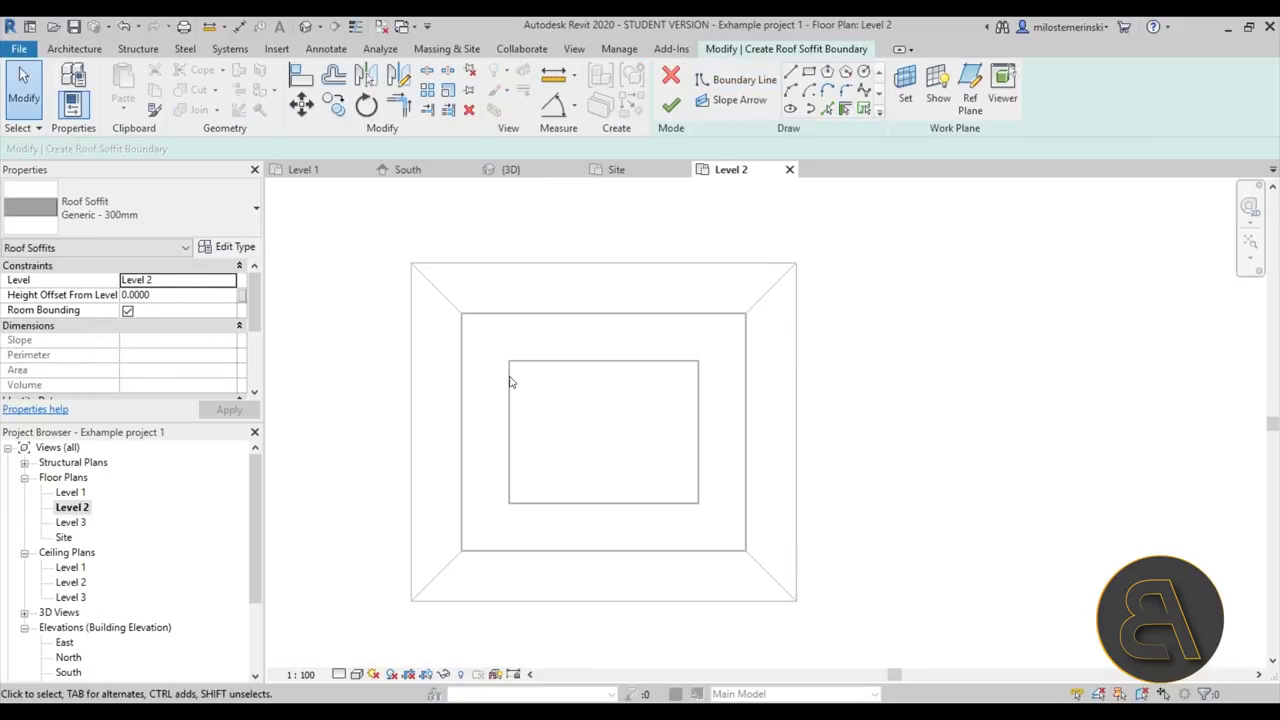
click(808, 72)
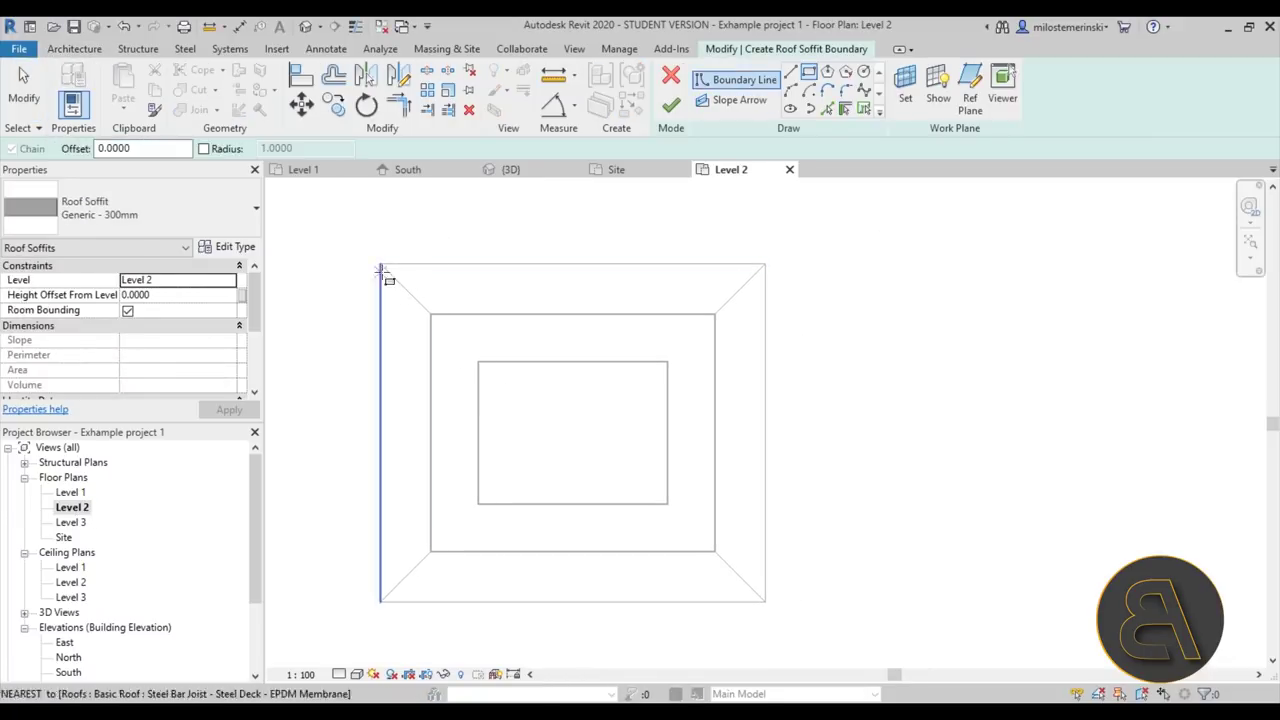
click(380, 264)
click(765, 601)
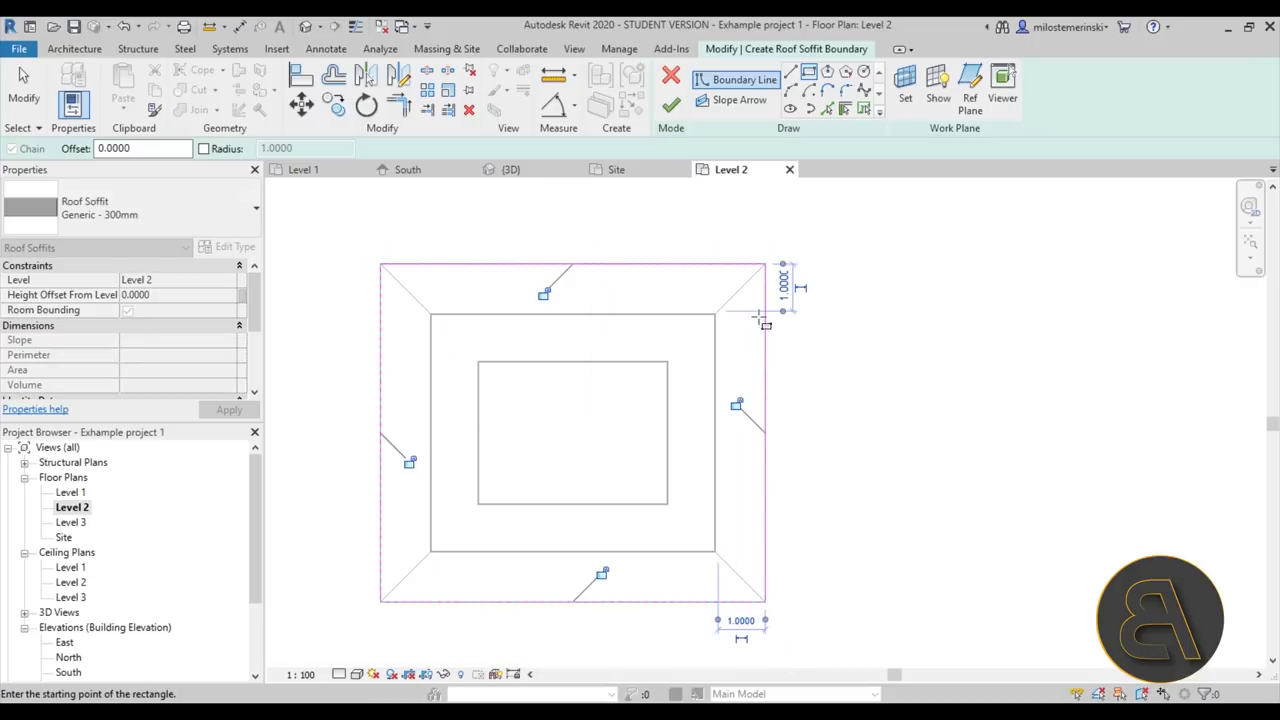
click(809, 73)
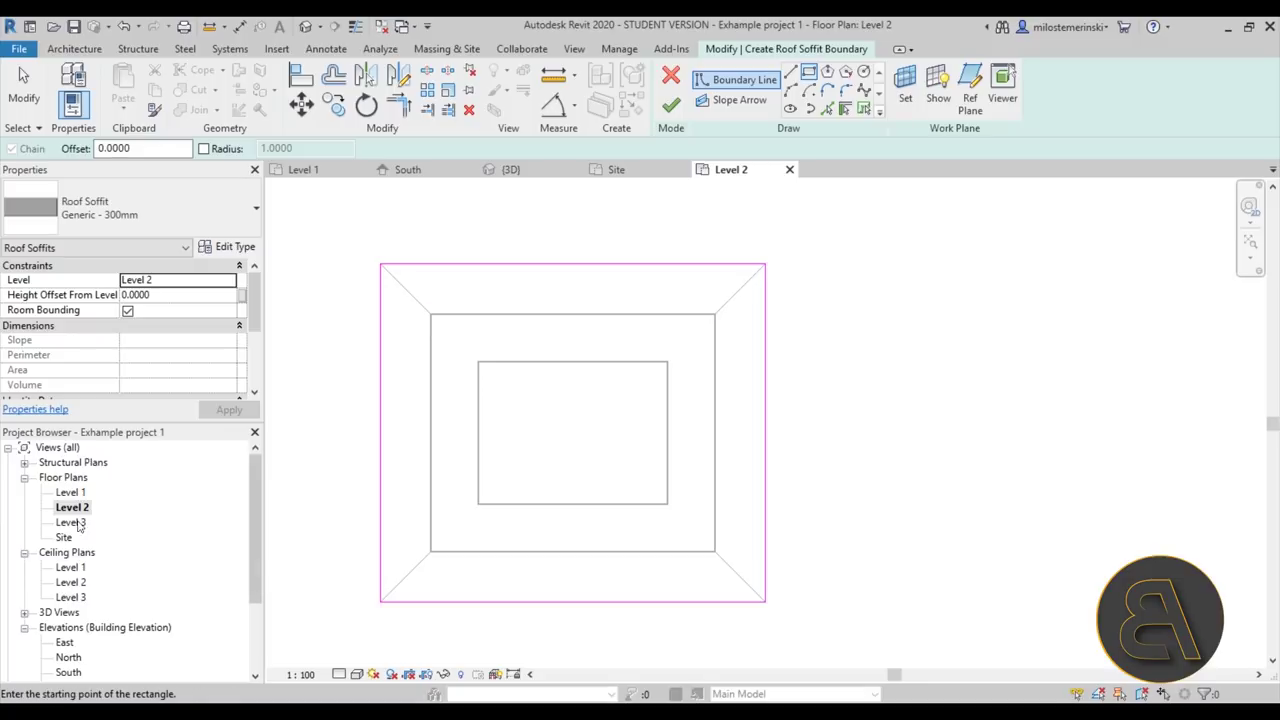
Add an inner rectangle to the soffit boundary around the walls in the Level 1 plan and fit its lower edge to the wall's outer face.
double_click(72, 493)
scroll(515, 361, up, 5)
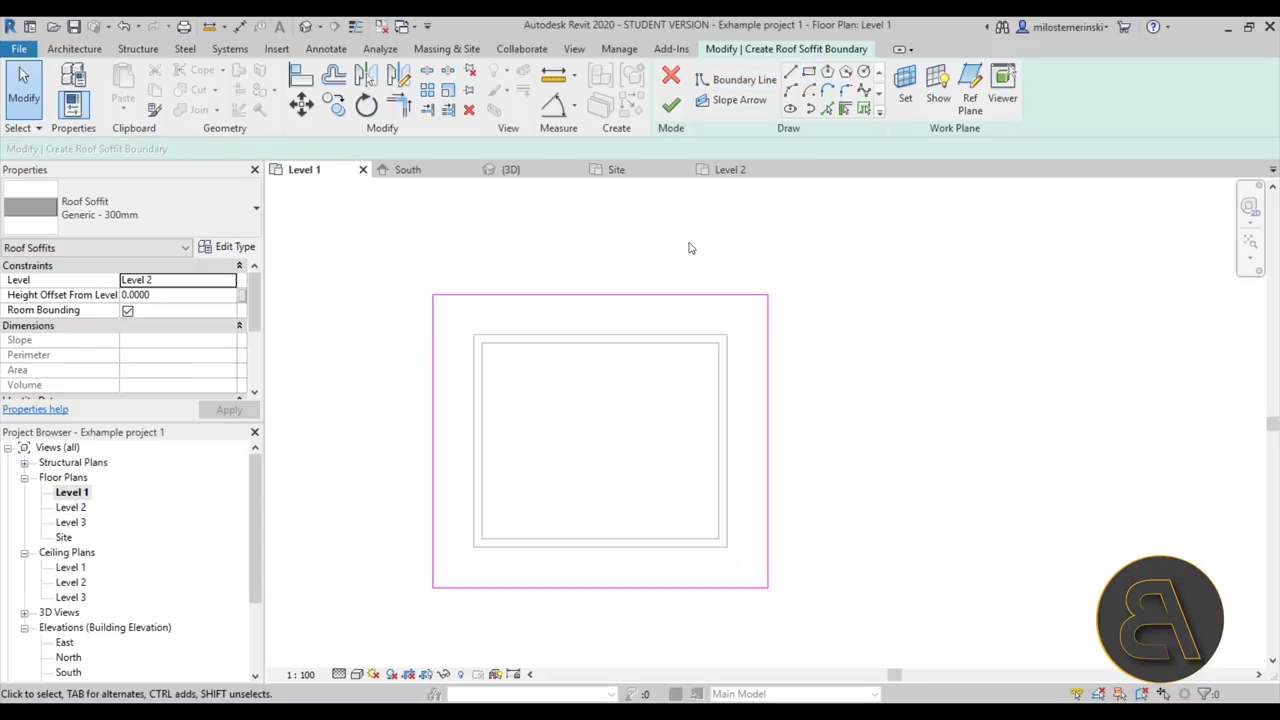
click(765, 80)
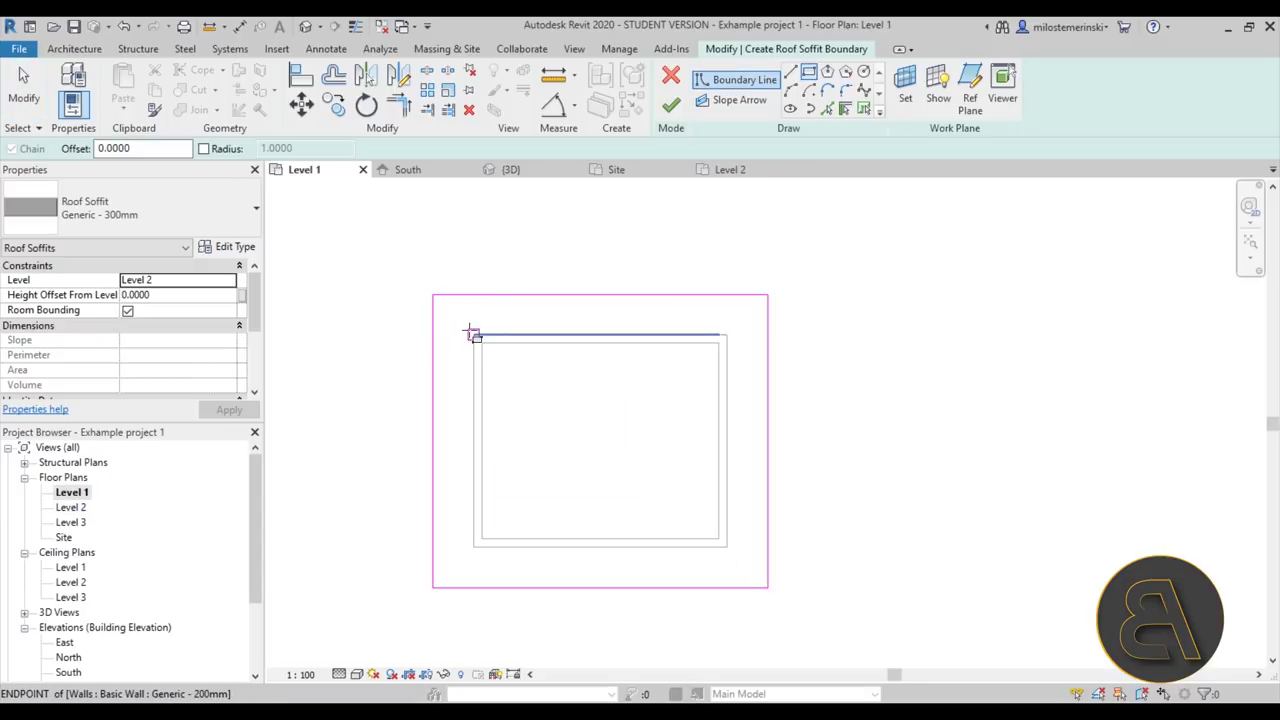
click(472, 333)
click(727, 543)
scroll(728, 565, up, 5)
key(Escape)
click(723, 523)
scroll(717, 523, down, 4)
scroll(637, 510, up, 2)
click(634, 521)
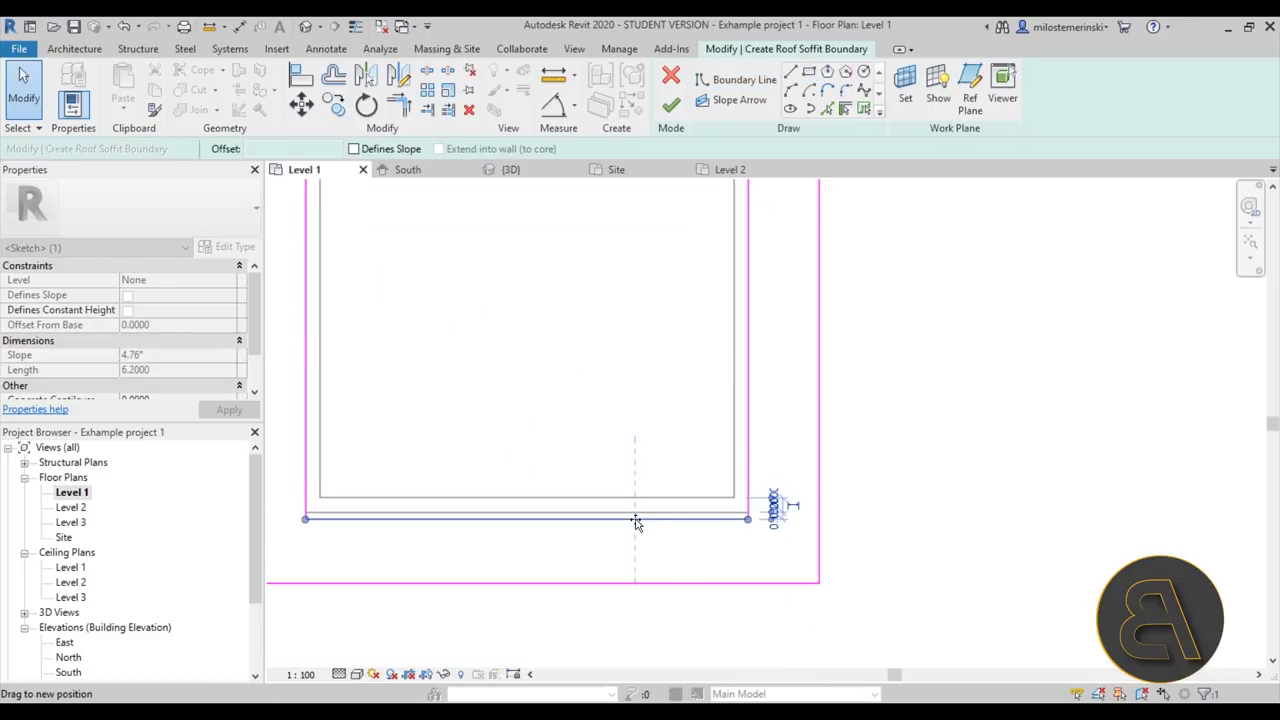
Examine the two soffit boundary loops from beneath the roof in the 3D view.
click(306, 27)
scroll(606, 374, down, 3)
shift+middle_drag(606, 374, 569, 249)
scroll(540, 290, up, 4)
scroll(500, 398, up, 3)
shift+middle_drag(503, 405, 451, 615)
scroll(393, 455, up, 3)
scroll(394, 461, up, 2)
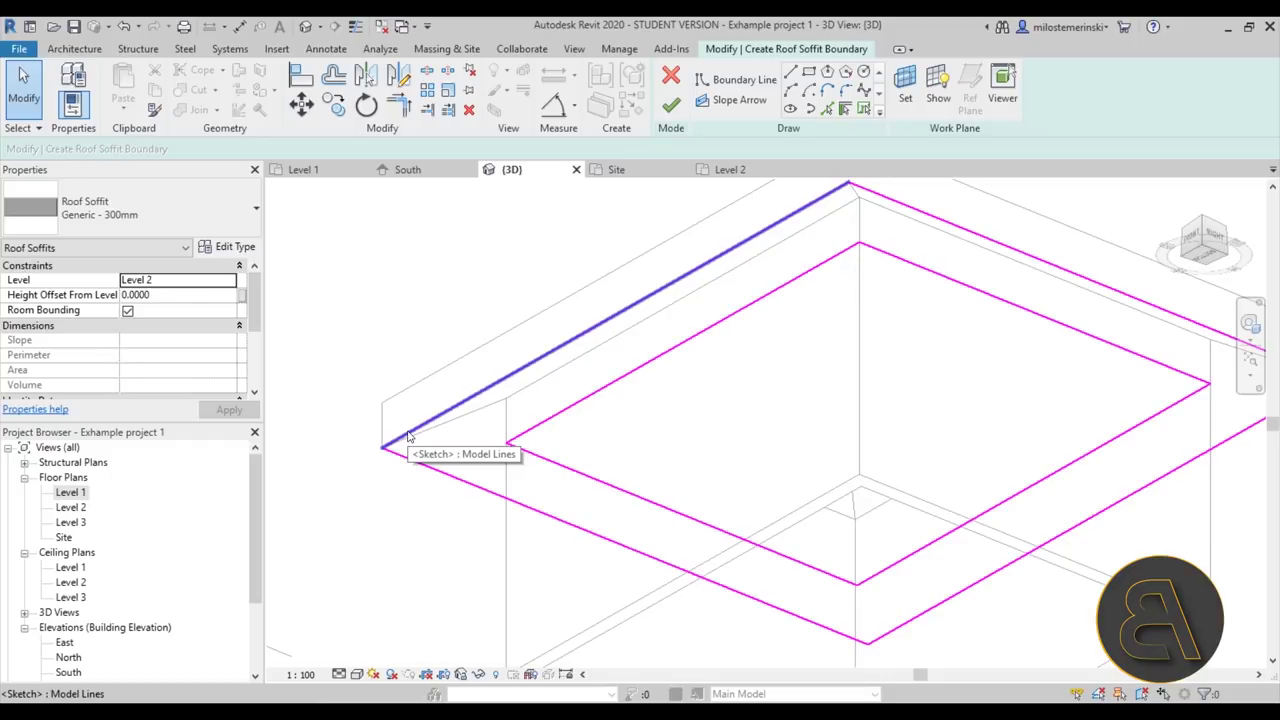
scroll(518, 443, down, 1)
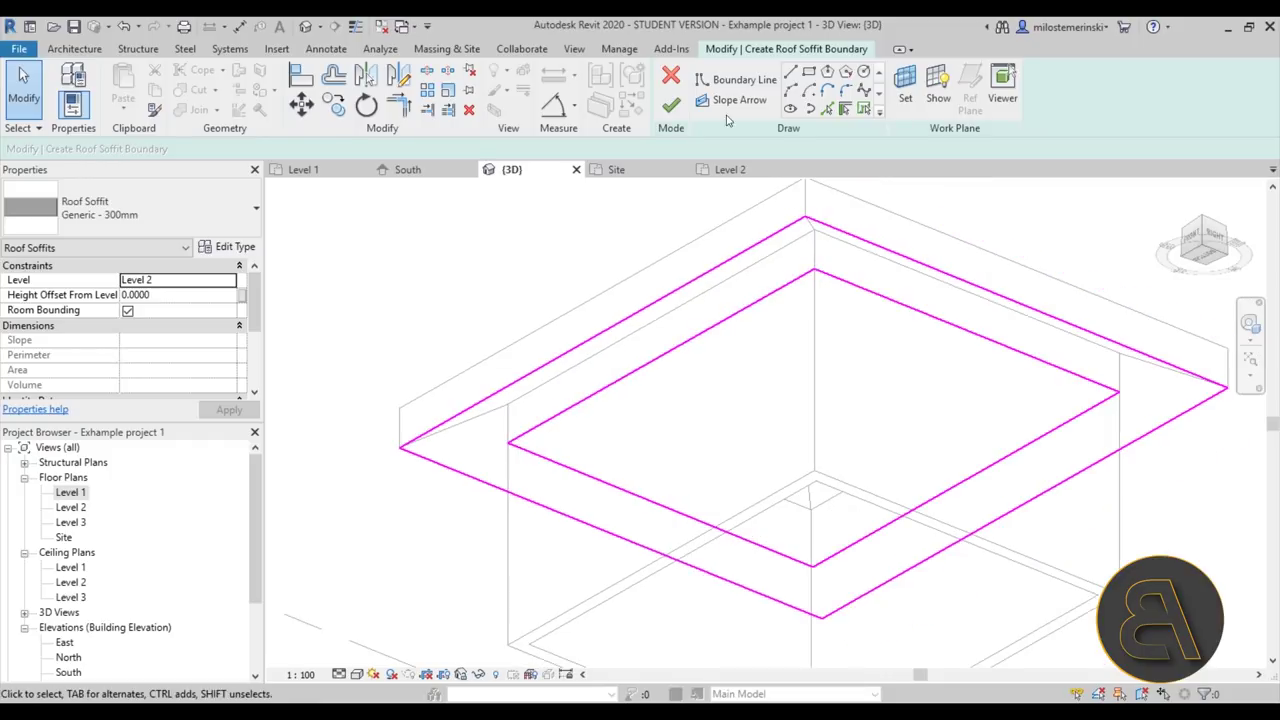
Finish the boundary sketch to create the Generic - 300mm roof soffit under the overhang.
click(672, 106)
scroll(512, 268, down, 3)
click(483, 243)
shift+middle_drag(483, 243, 511, 297)
Select the finished soffit, check which soffit types are available, and inspect the overhang from below.
click(609, 394)
scroll(491, 294, down, 2)
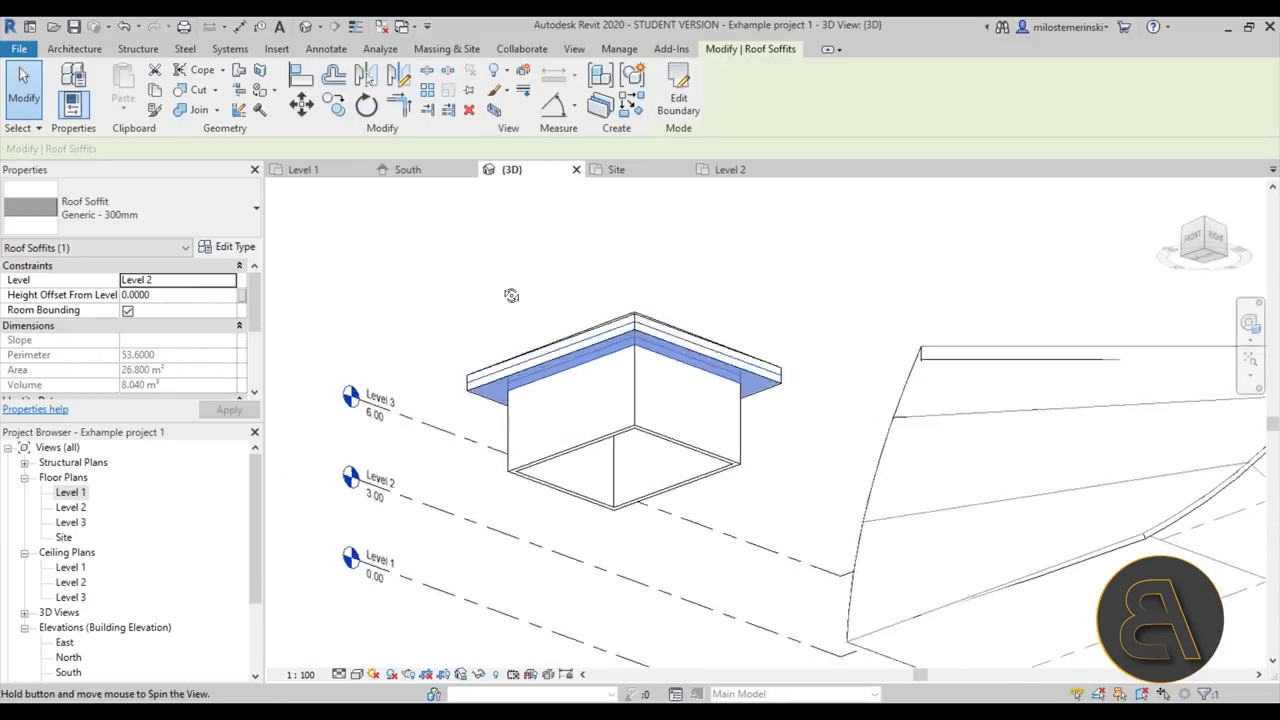
scroll(567, 345, up, 2)
click(110, 210)
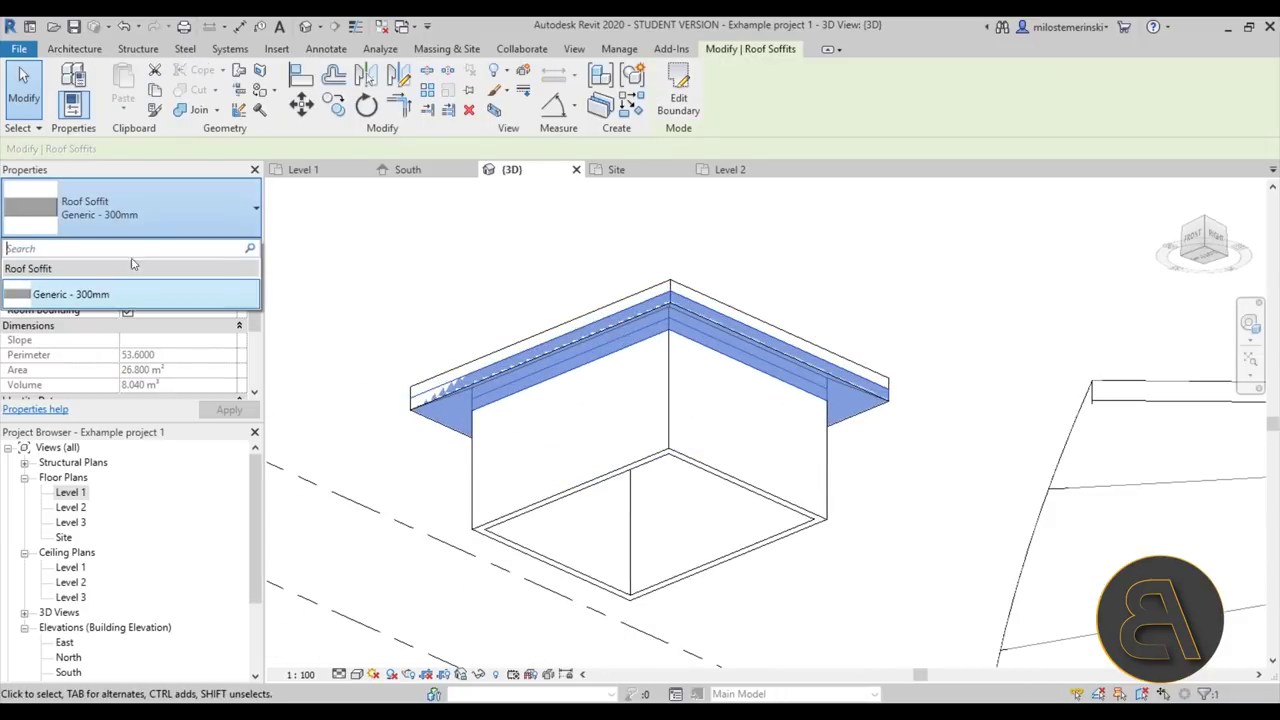
click(423, 291)
scroll(556, 243, down, 2)
mouse_move(559, 246)
shift+middle_down()
mouse_move(578, 397)
mouse_move(631, 309)
mouse_move(564, 232)
shift+middle_up()
scroll(534, 274, up, 2)
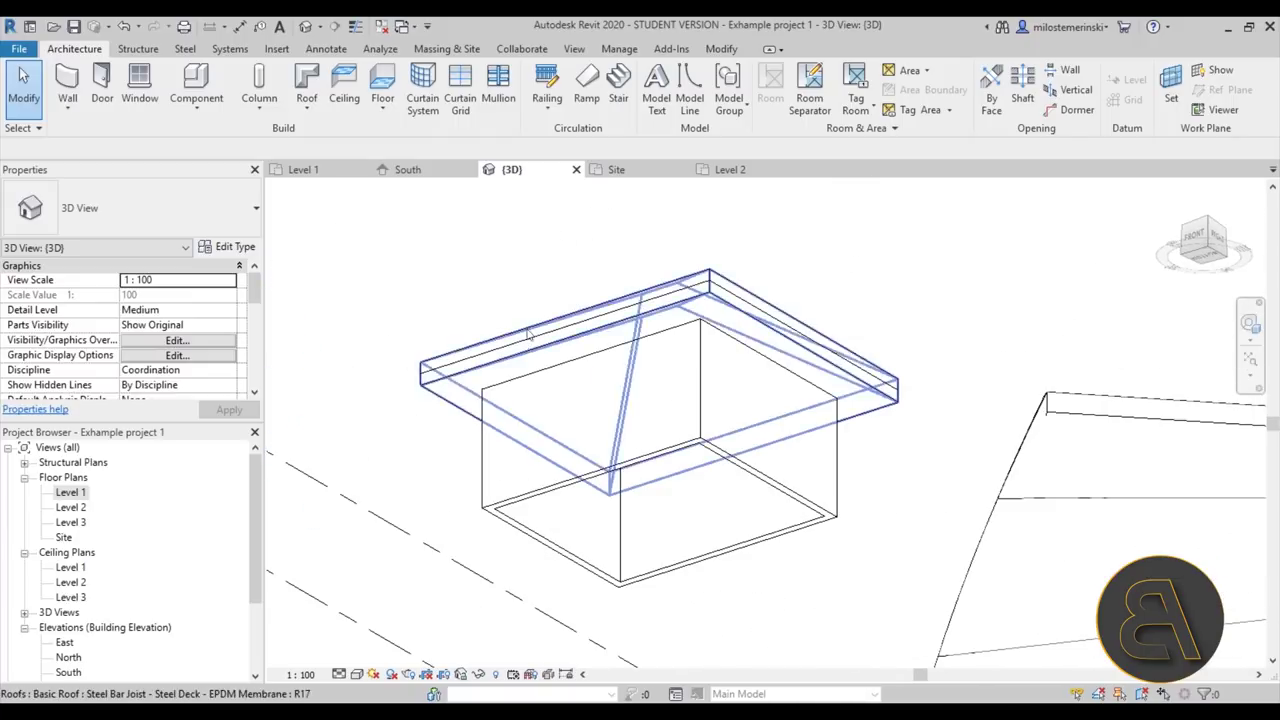
Inspect how the roof soffit meets the eave edges from beneath in the 3D view.
click(472, 367)
click(175, 298)
scroll(566, 358, up, 3)
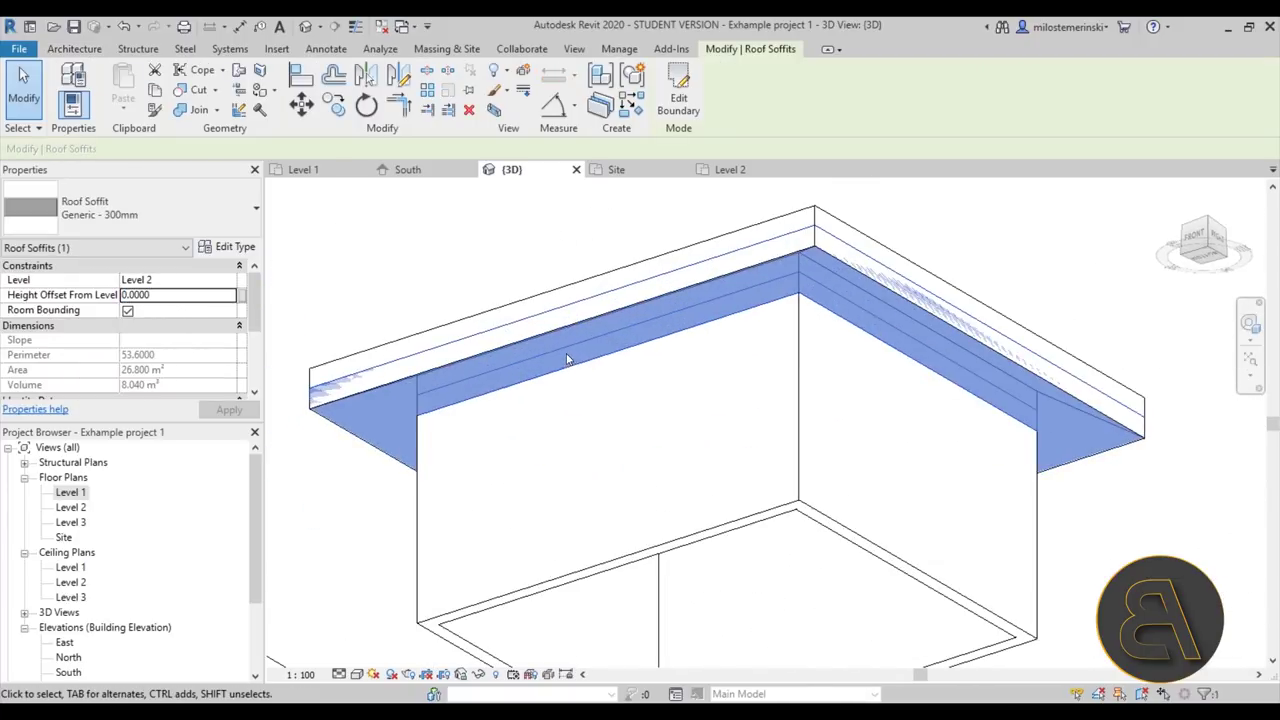
click(334, 270)
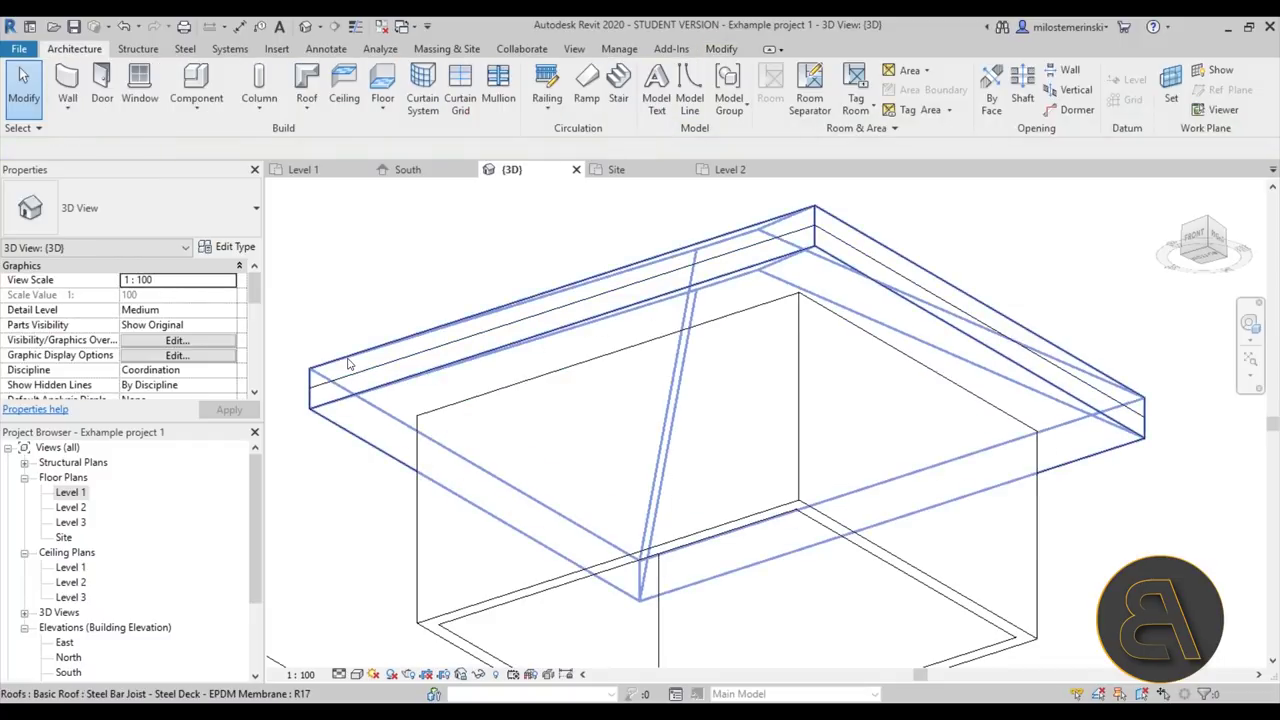
click(349, 382)
click(351, 336)
Place a roof fascia along the front eave edge of the hip roof in the 3D view.
scroll(443, 249, down, 3)
shift+middle_drag(443, 249, 463, 423)
click(306, 108)
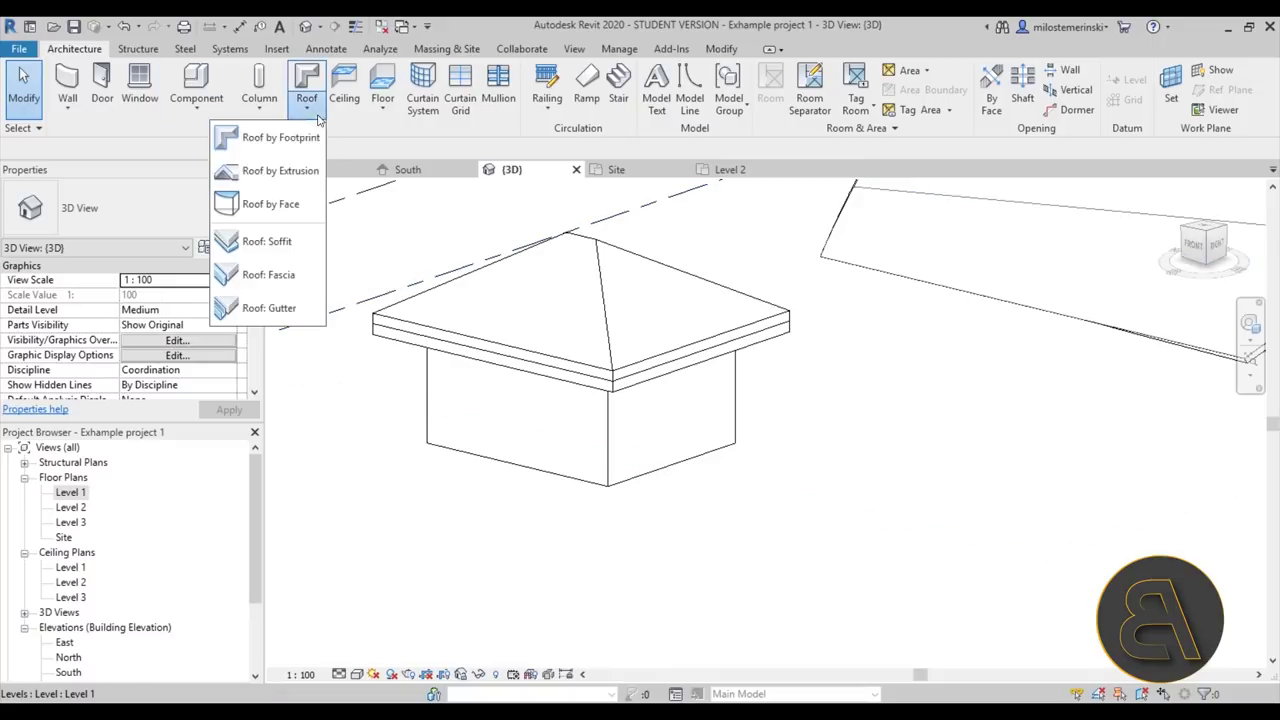
click(265, 276)
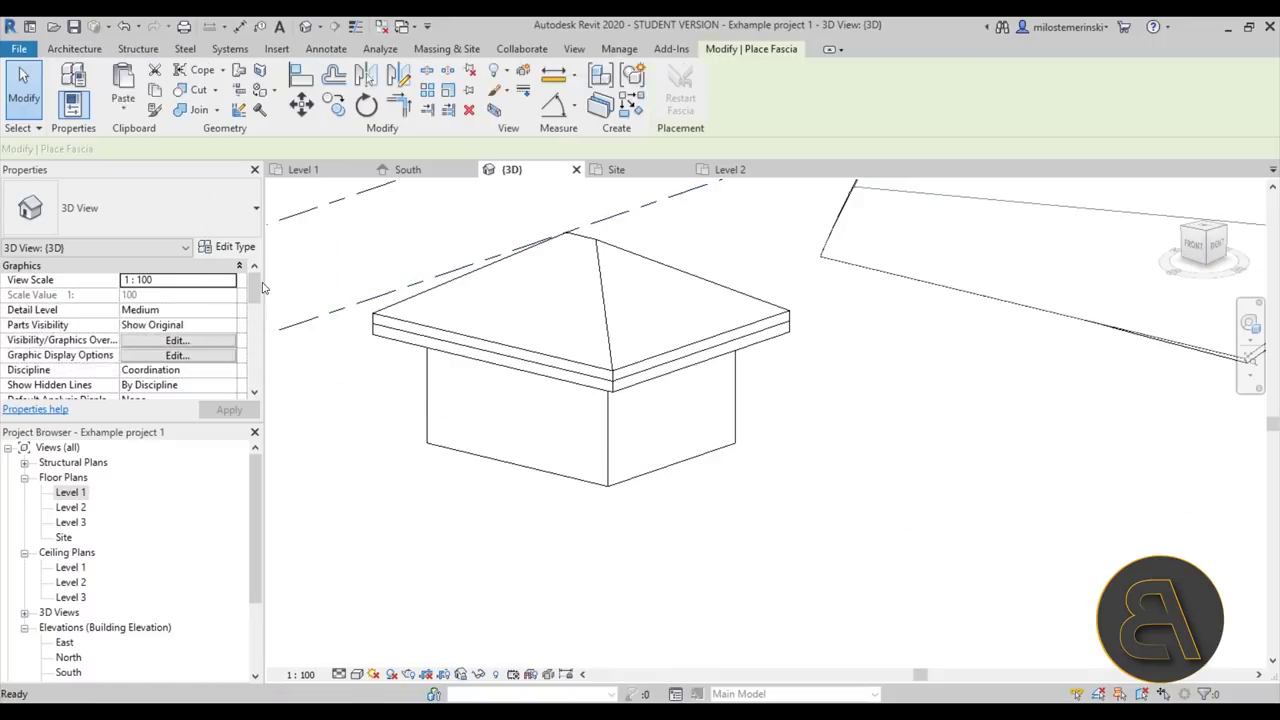
click(452, 345)
scroll(340, 315, up, 5)
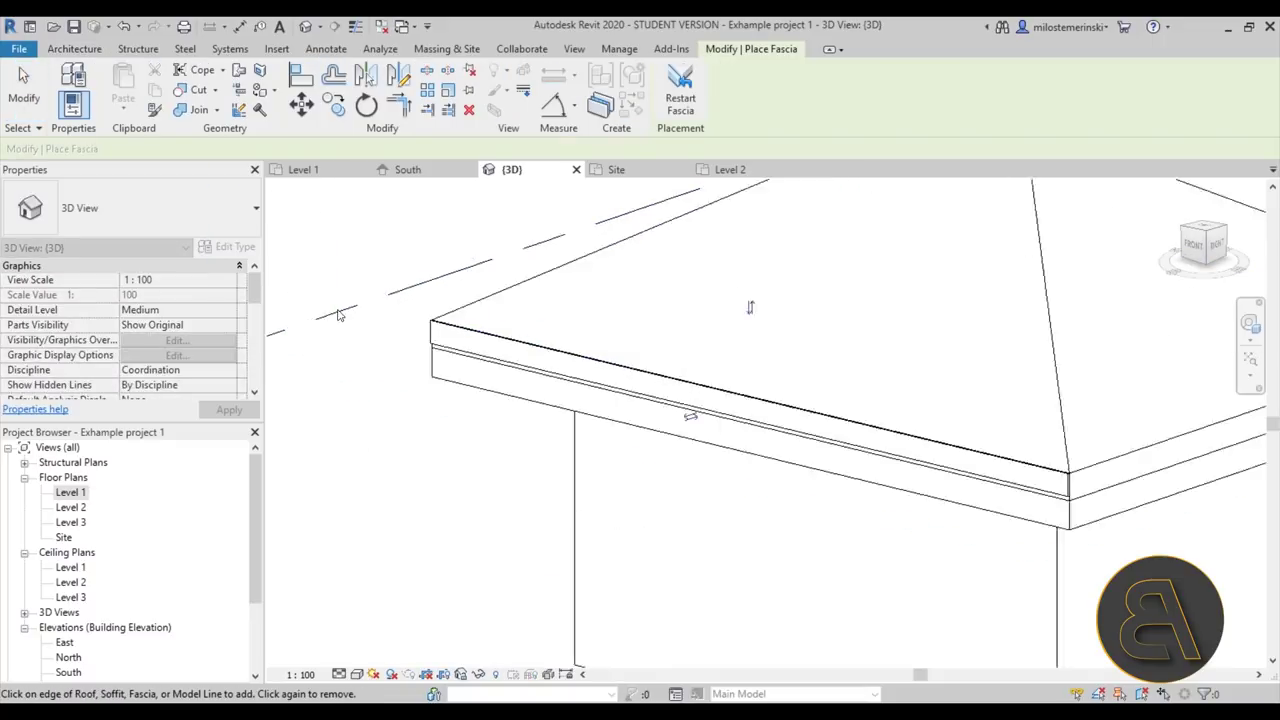
key(Escape)
Set the fascia type's profile to M_Fascia-Flat : 19 x 286mm.
scroll(628, 381, up, 2)
click(591, 357)
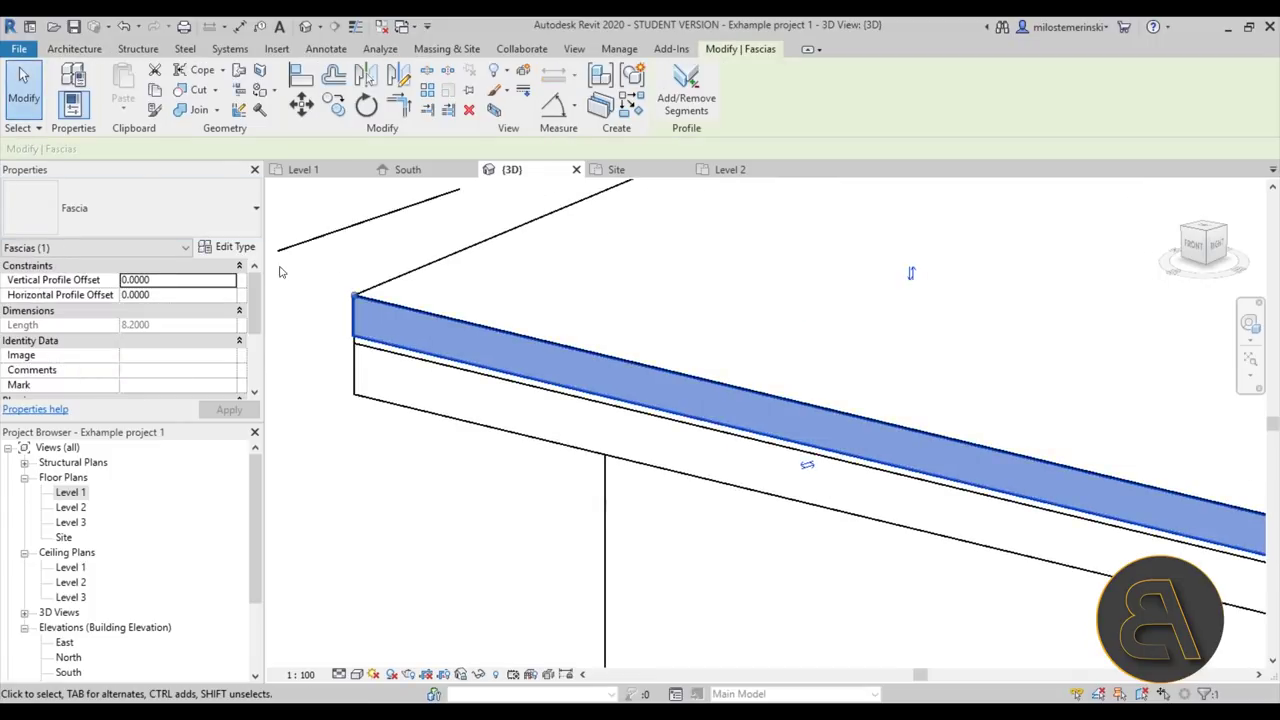
click(205, 225)
click(208, 228)
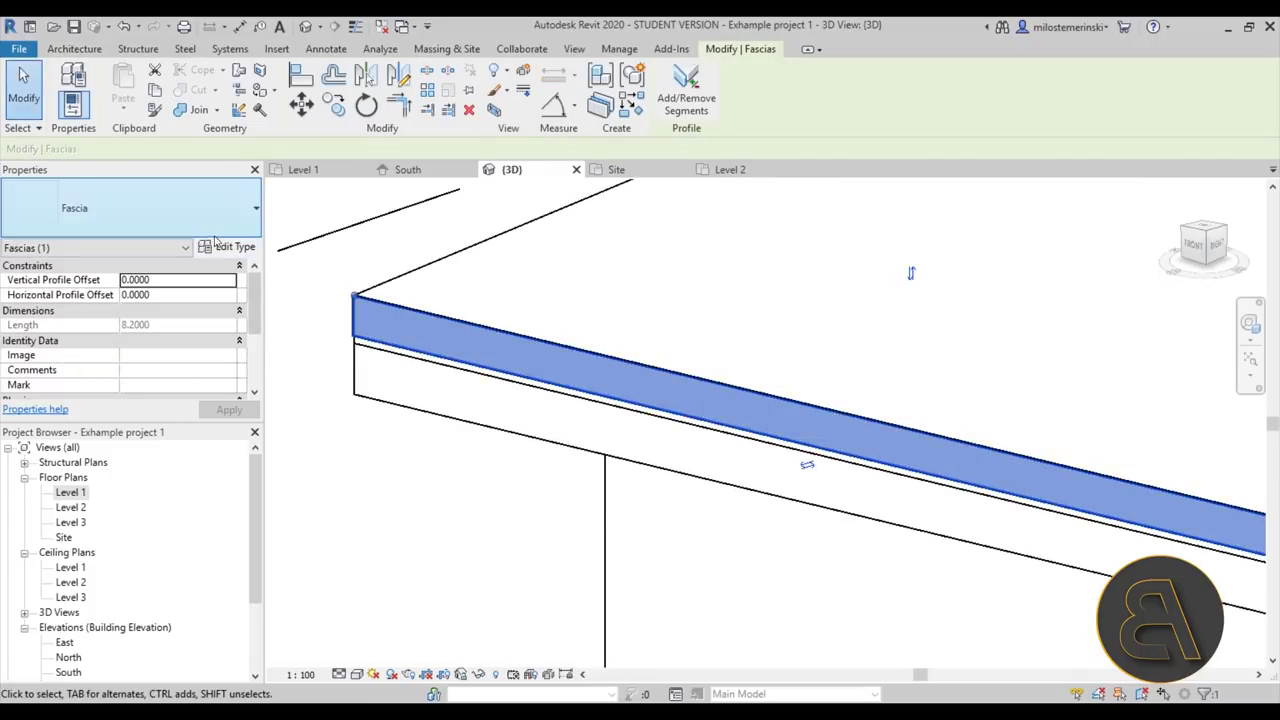
click(249, 254)
click(236, 248)
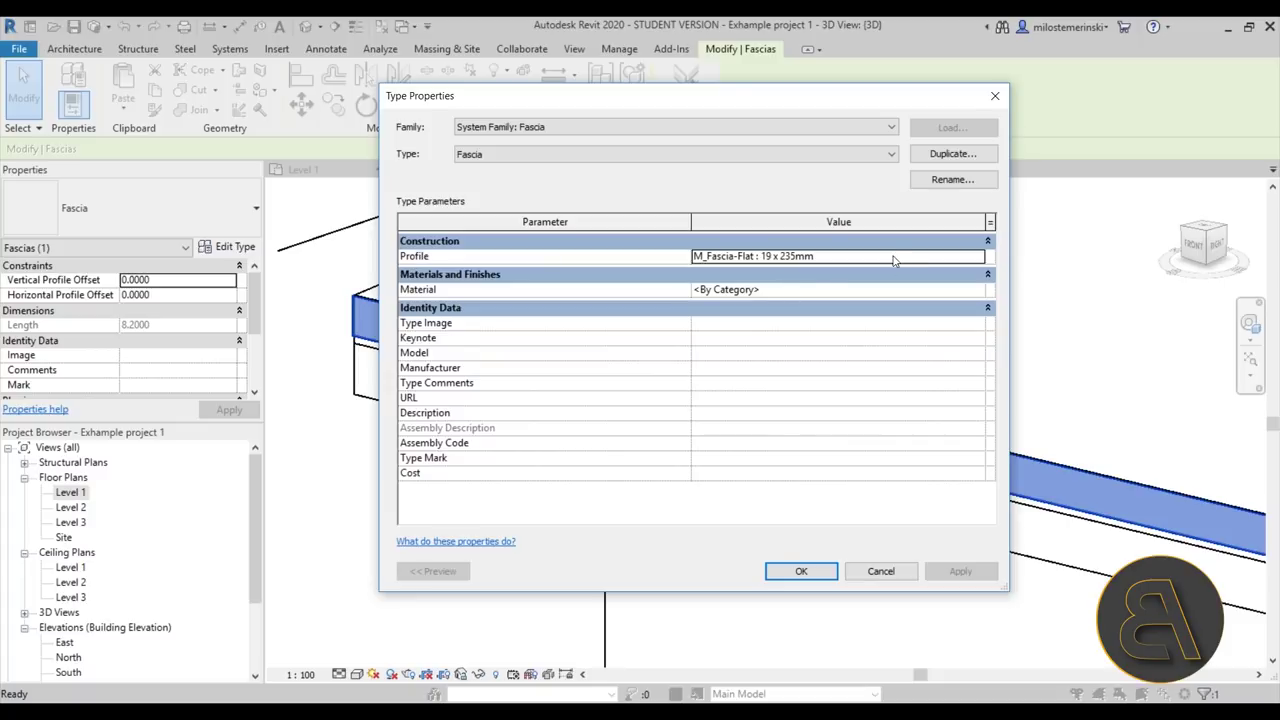
click(977, 257)
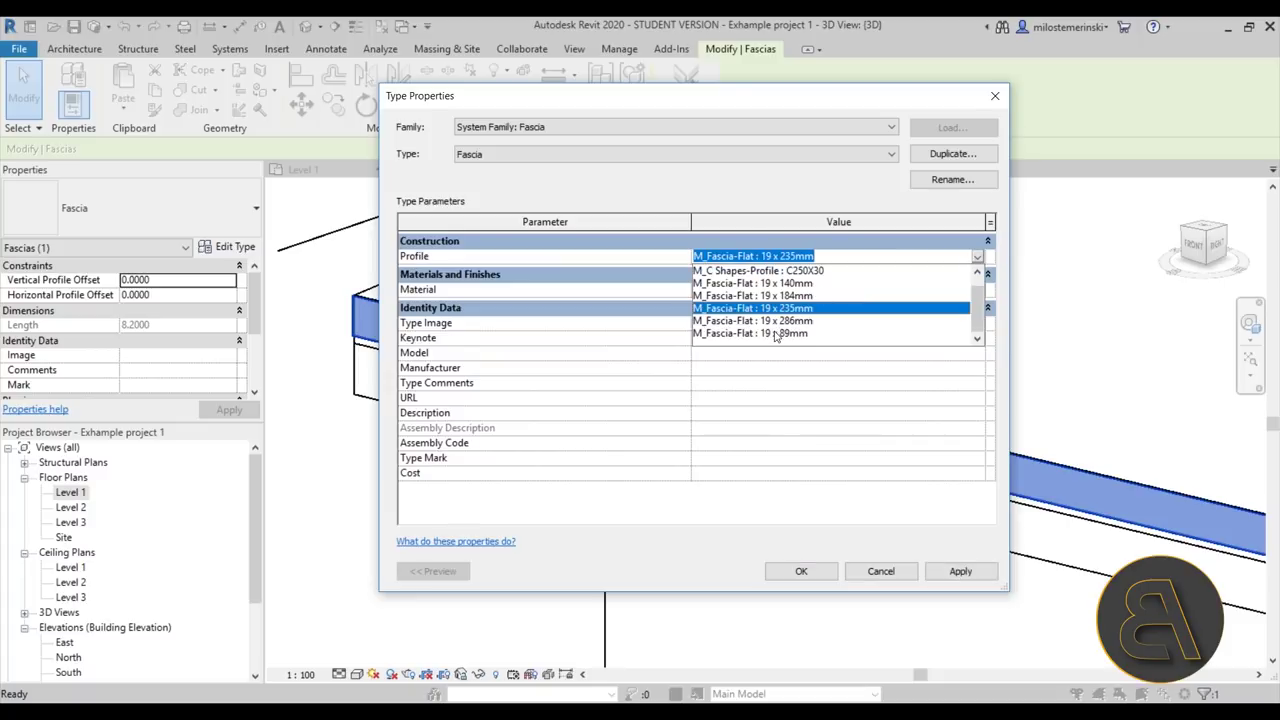
click(806, 322)
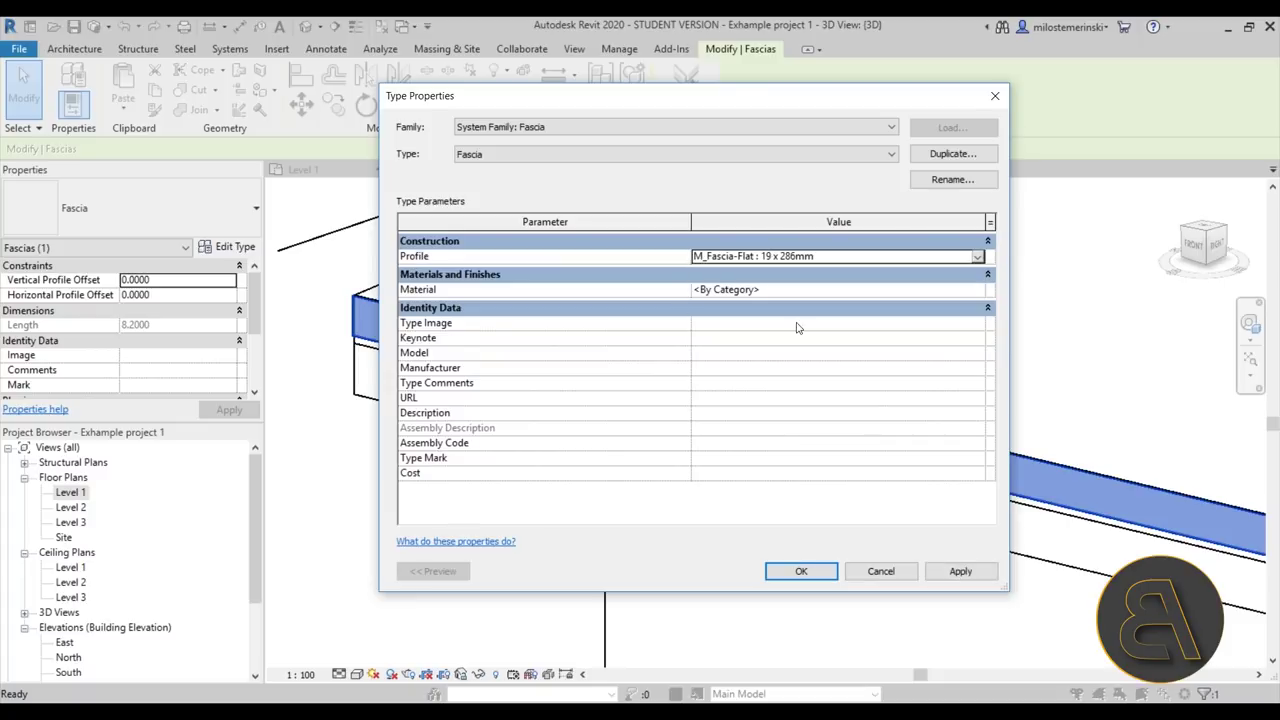
click(801, 571)
key(Escape)
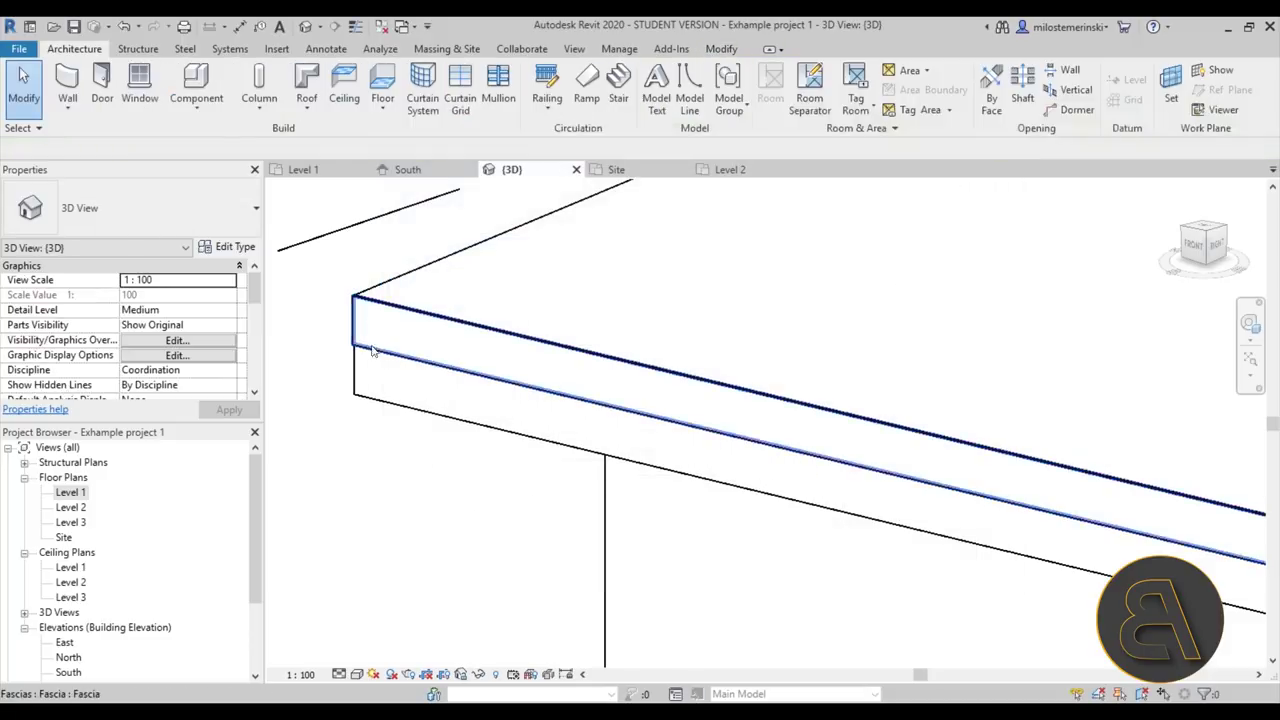
Select the front fascia and examine how it sits on the roof edge from another angle.
click(357, 328)
shift+middle_drag(357, 328, 393, 352)
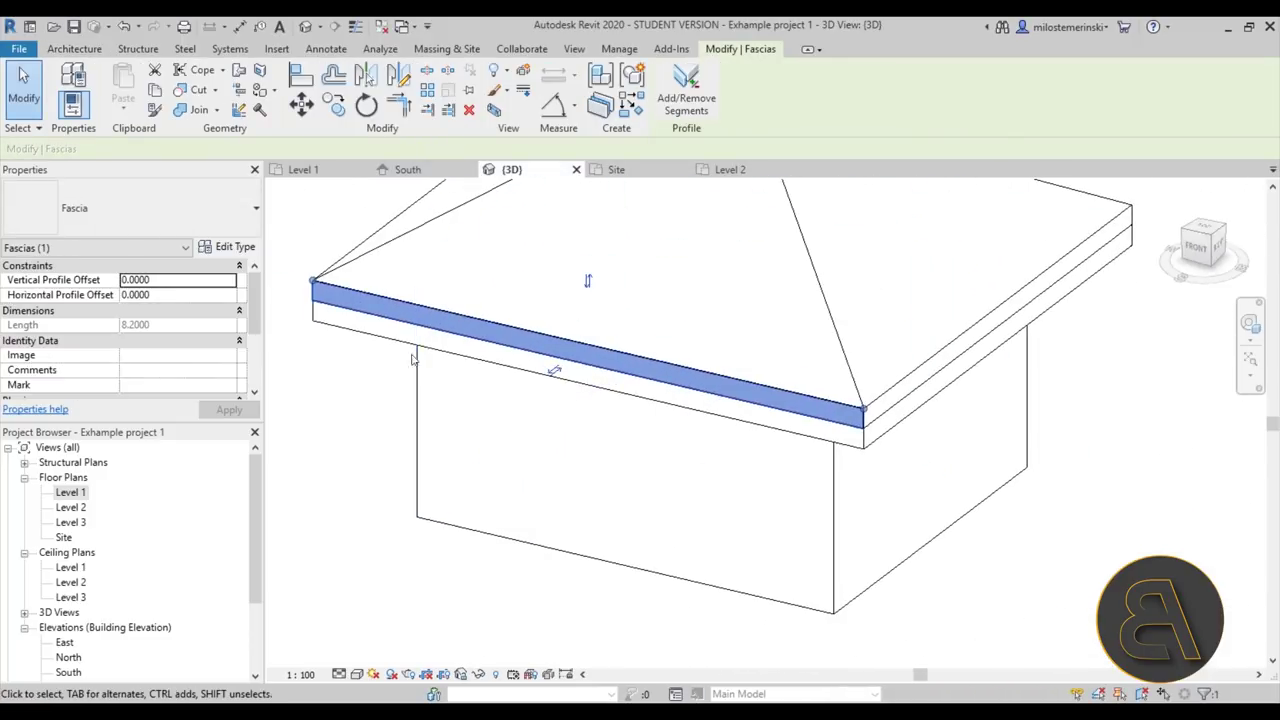
scroll(393, 352, down, 3)
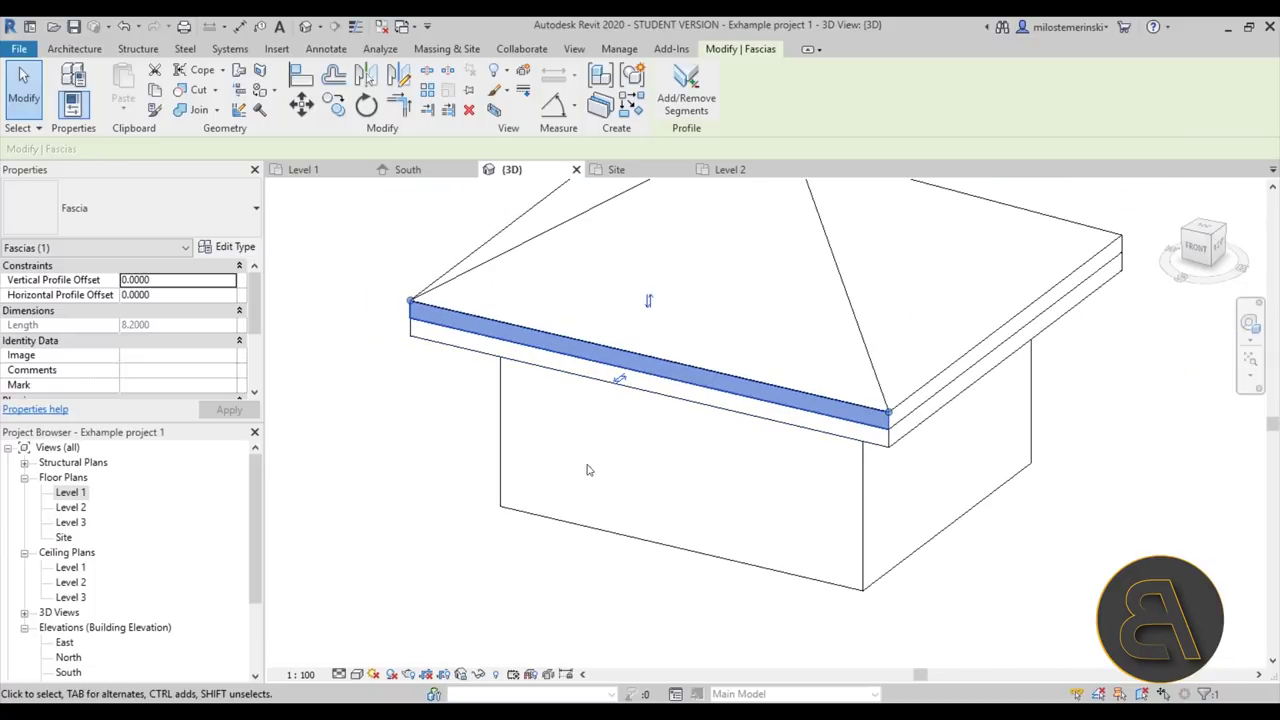
middle_drag(443, 380, 447, 396)
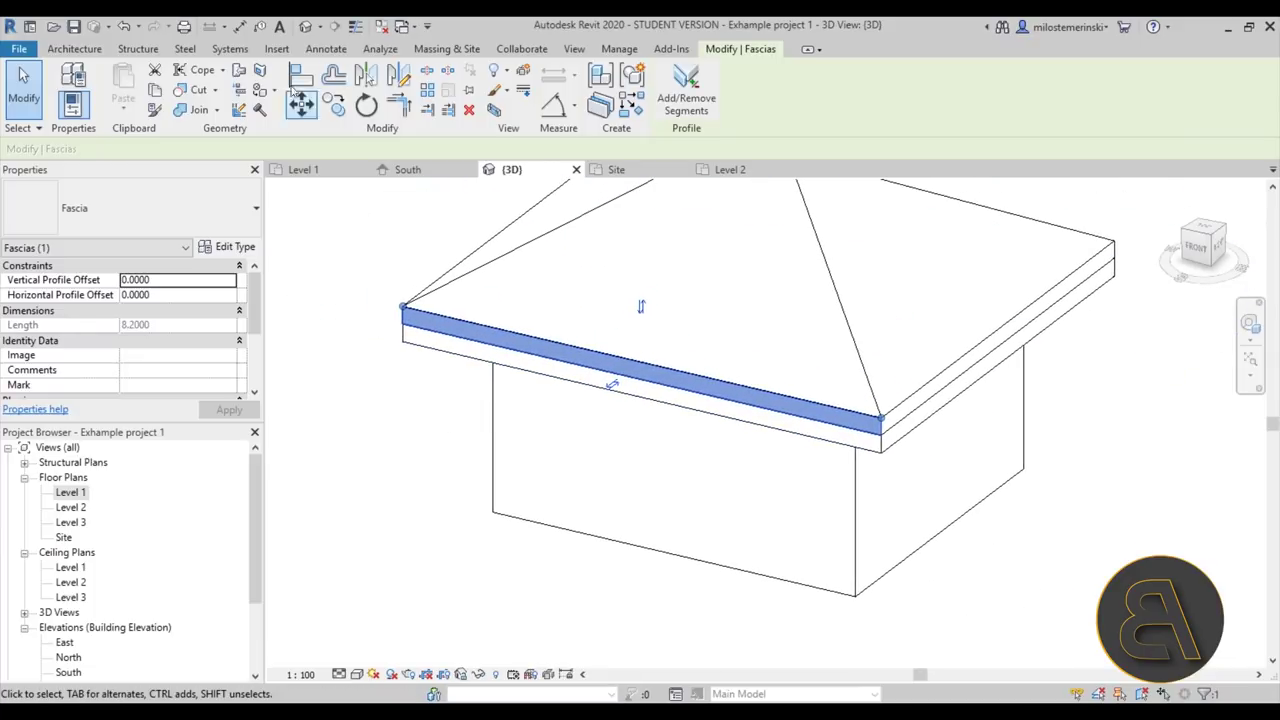
click(336, 258)
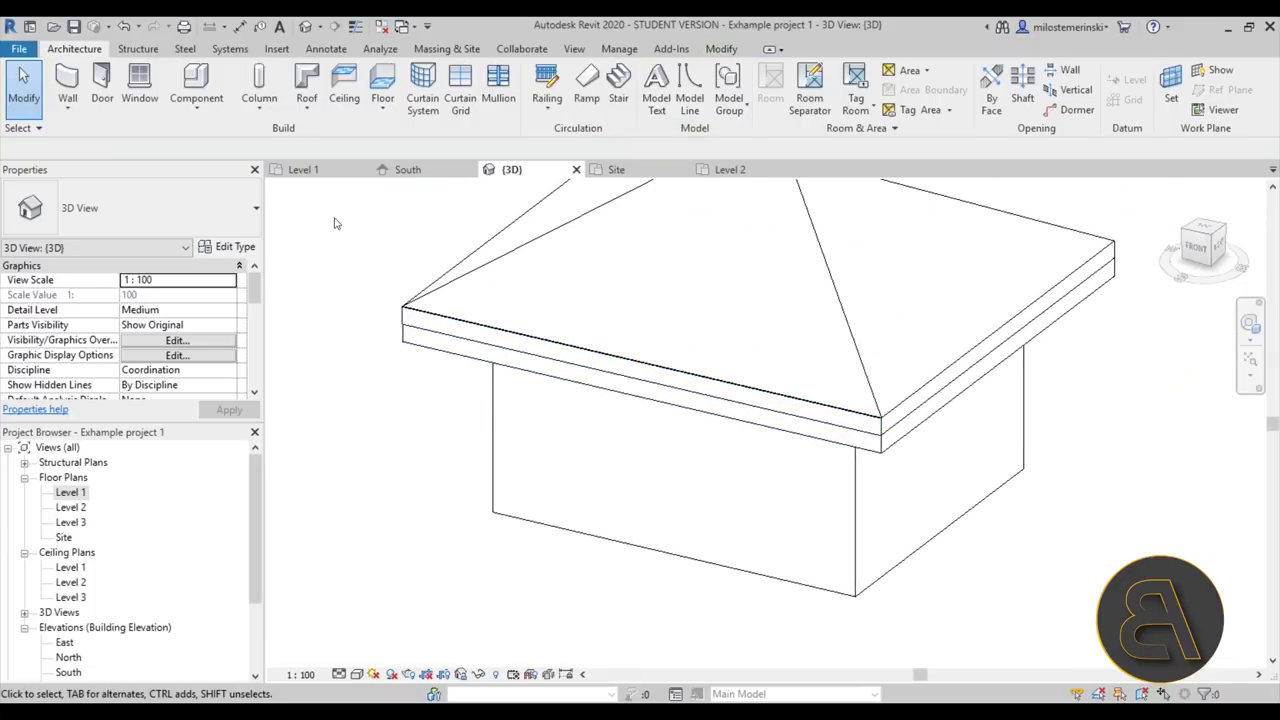
Place a roof gutter along the front lower edge of the eave, below the fascia, and check its profile.
click(309, 114)
scroll(541, 354, down, 5)
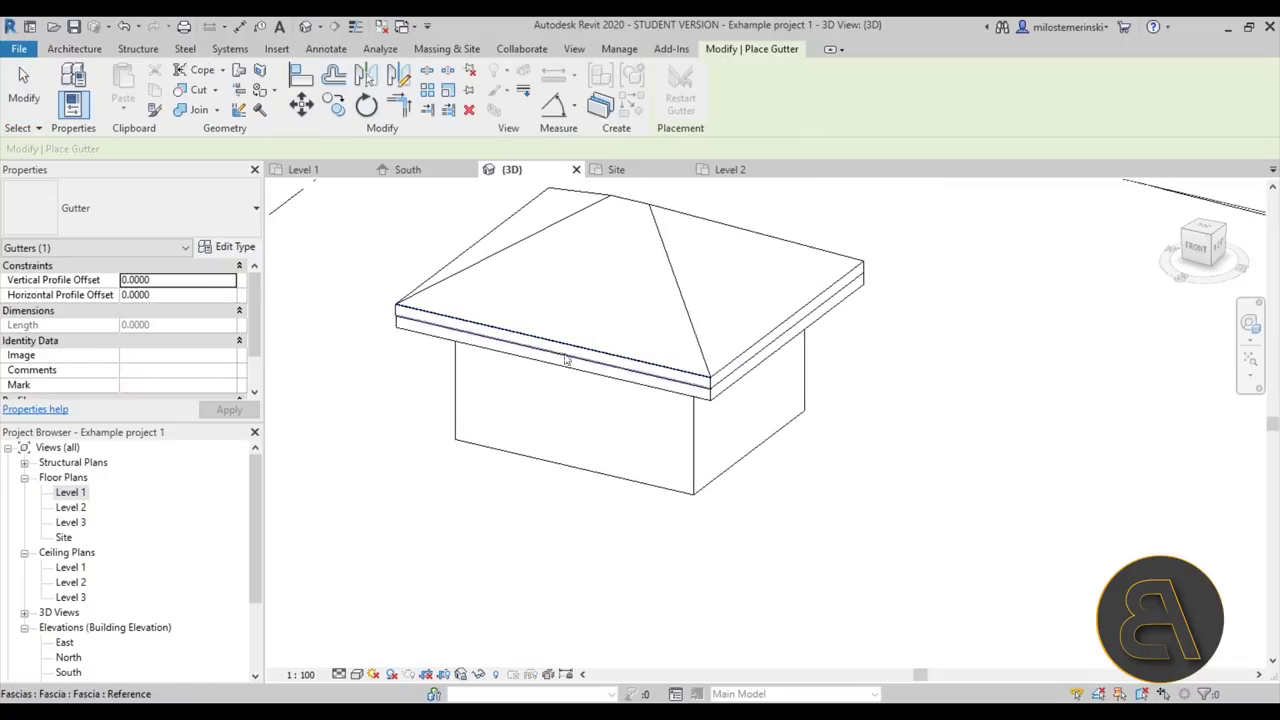
scroll(660, 408, up, 5)
click(623, 427)
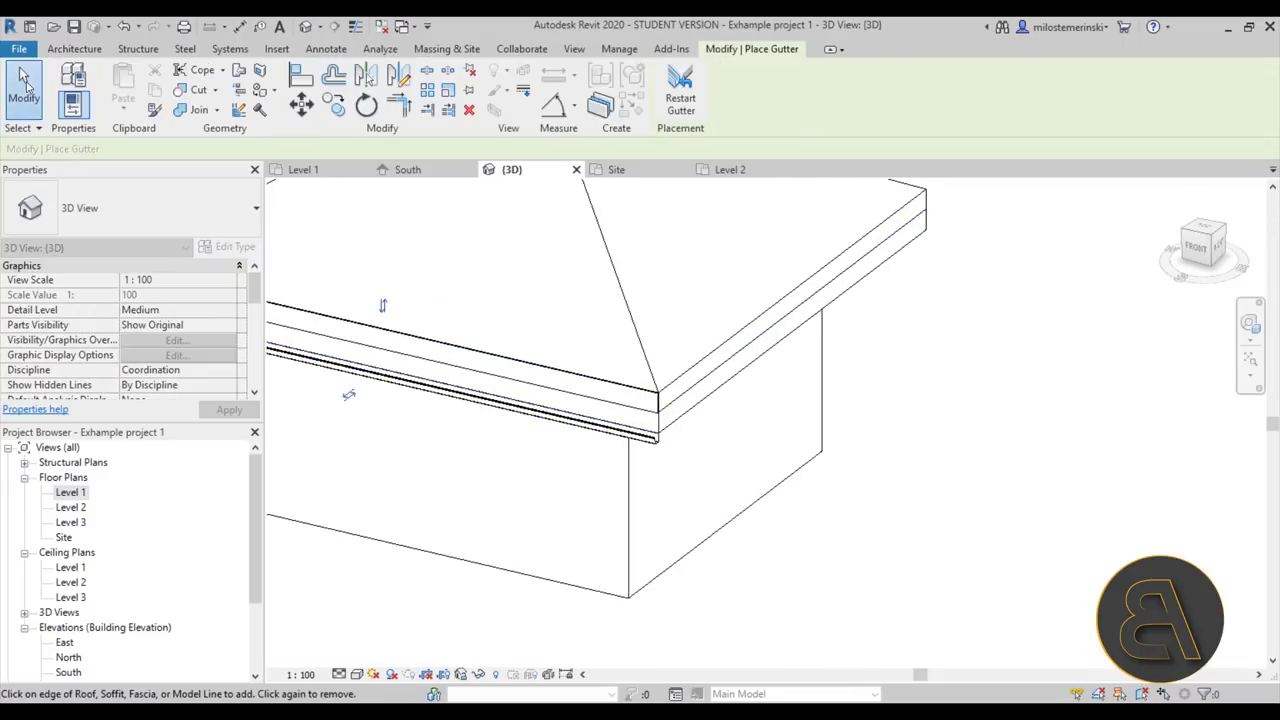
click(24, 88)
scroll(514, 196, down, 2)
shift+middle_drag(531, 206, 414, 169)
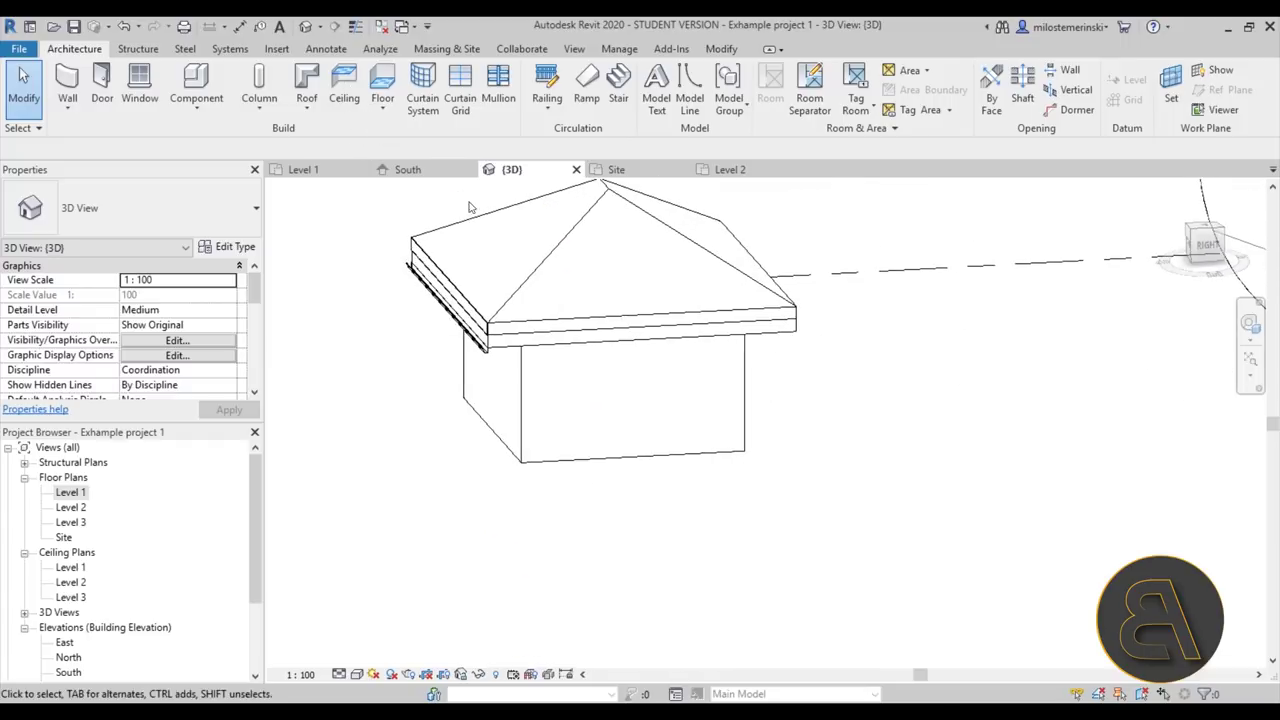
scroll(465, 337, up, 3)
scroll(465, 337, down, 3)
shift+middle_drag(465, 337, 419, 395)
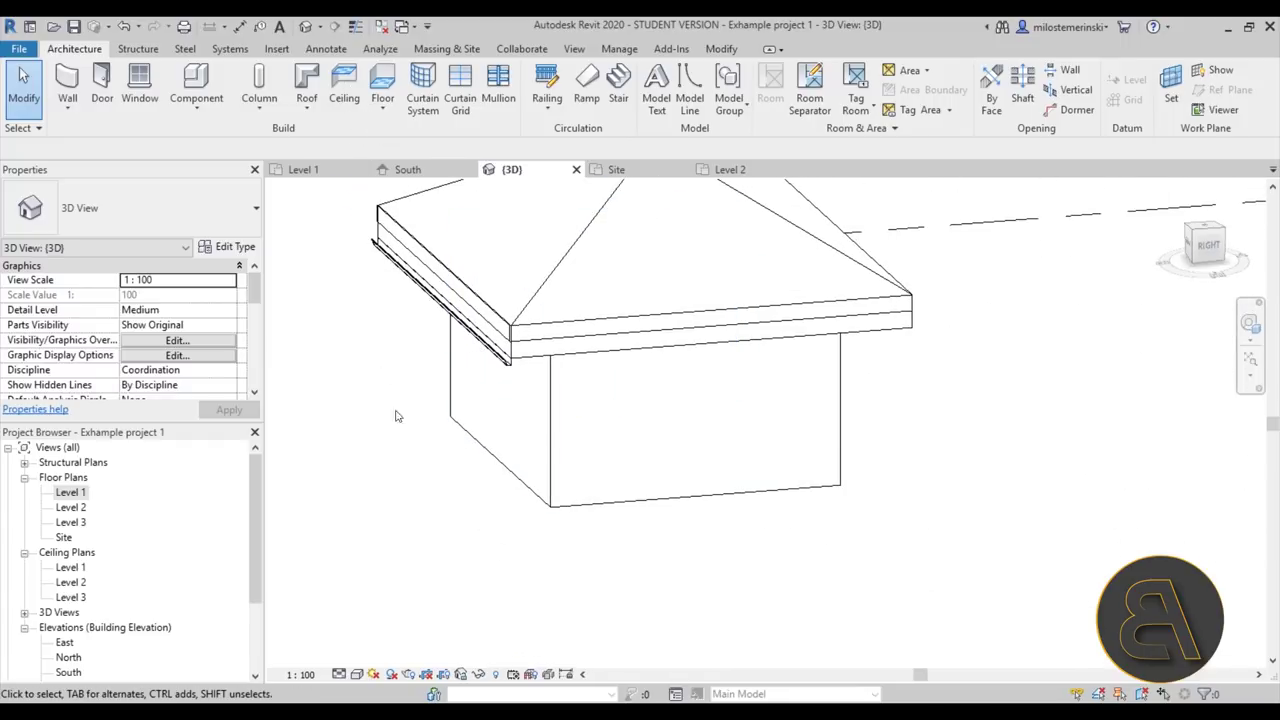
shift+middle_drag(468, 480, 496, 525)
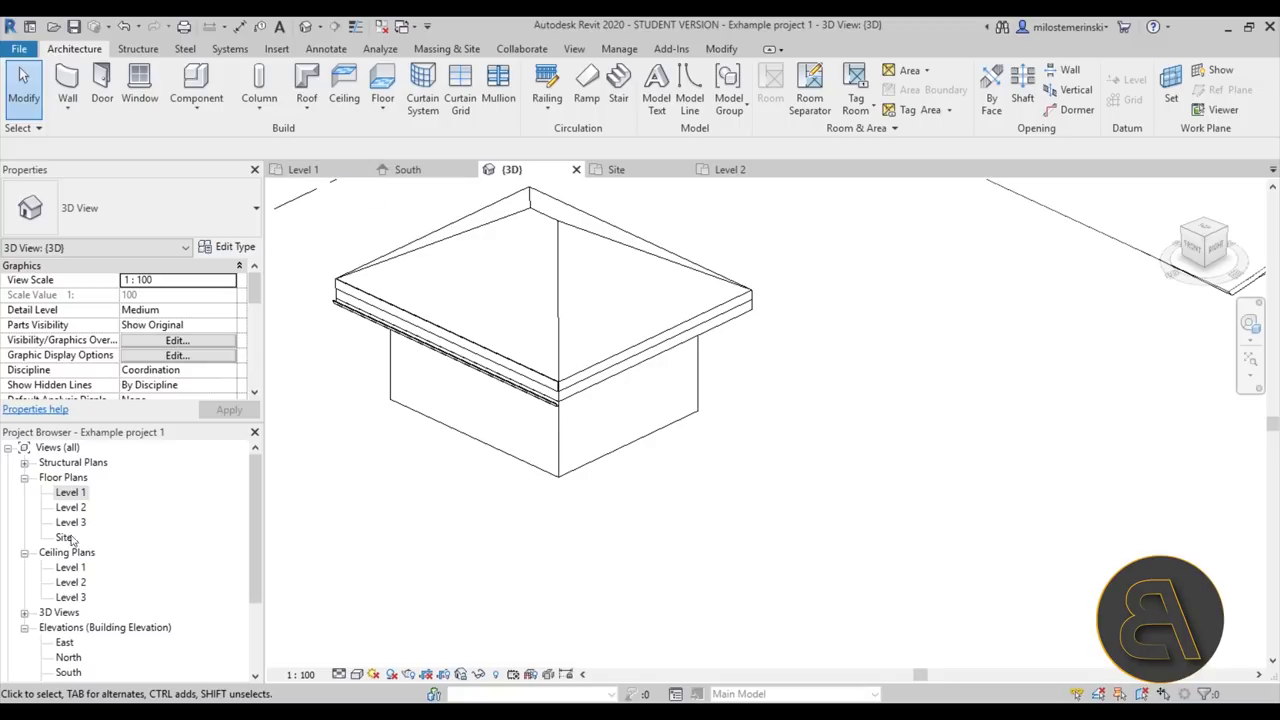
Create an automatic Plain compound ceiling inside the walls in the Level 1 ceiling plan, 2.6 m above the level.
click(344, 97)
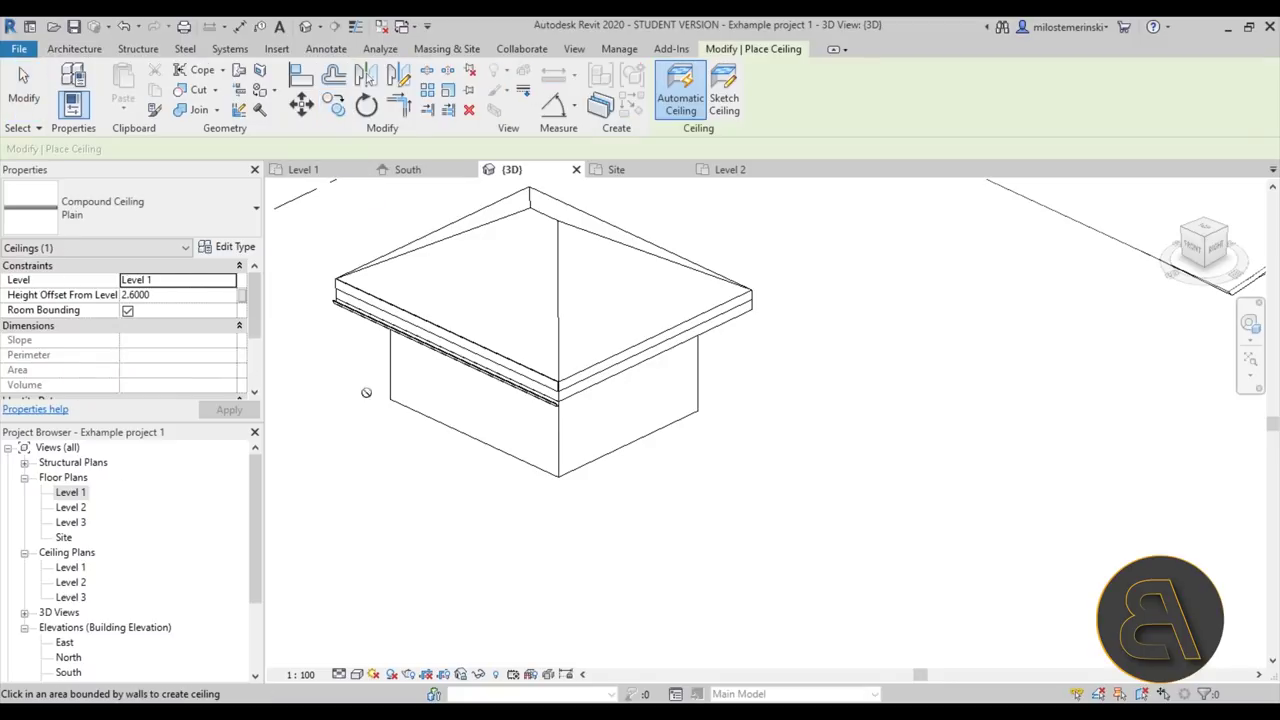
double_click(70, 568)
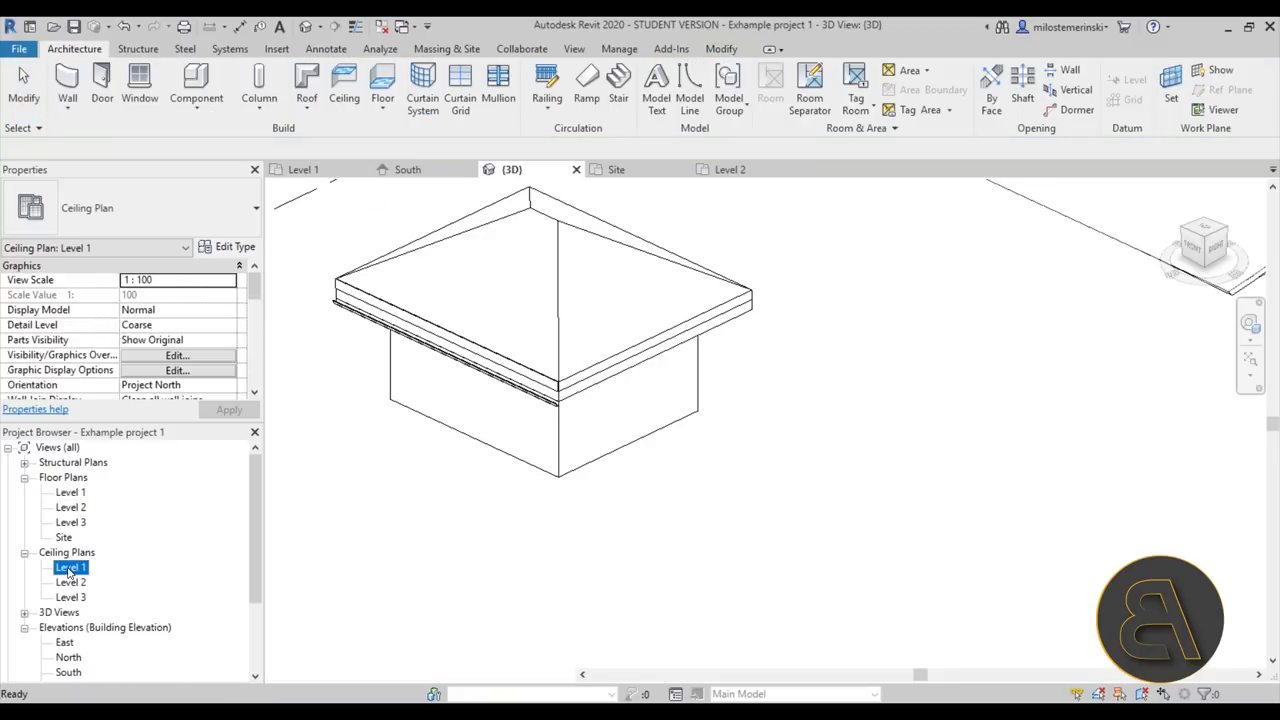
middle_drag(730, 376, 620, 311)
scroll(651, 405, up, 5)
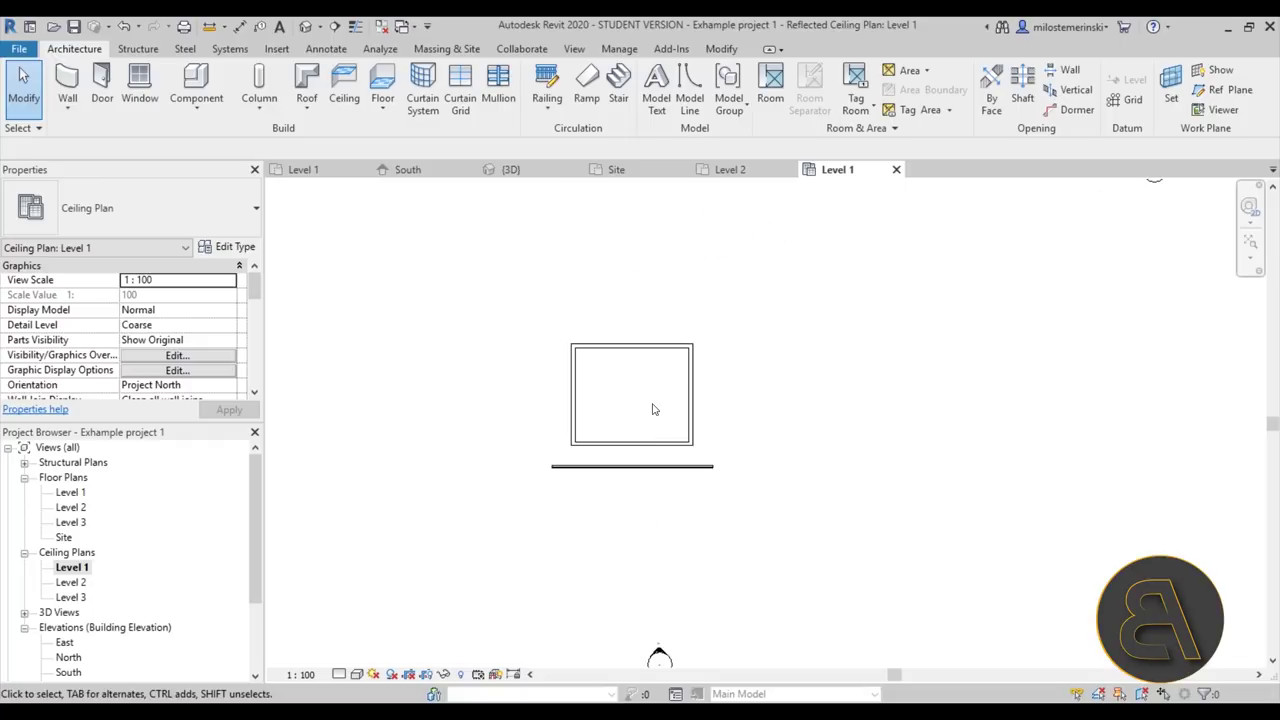
click(345, 90)
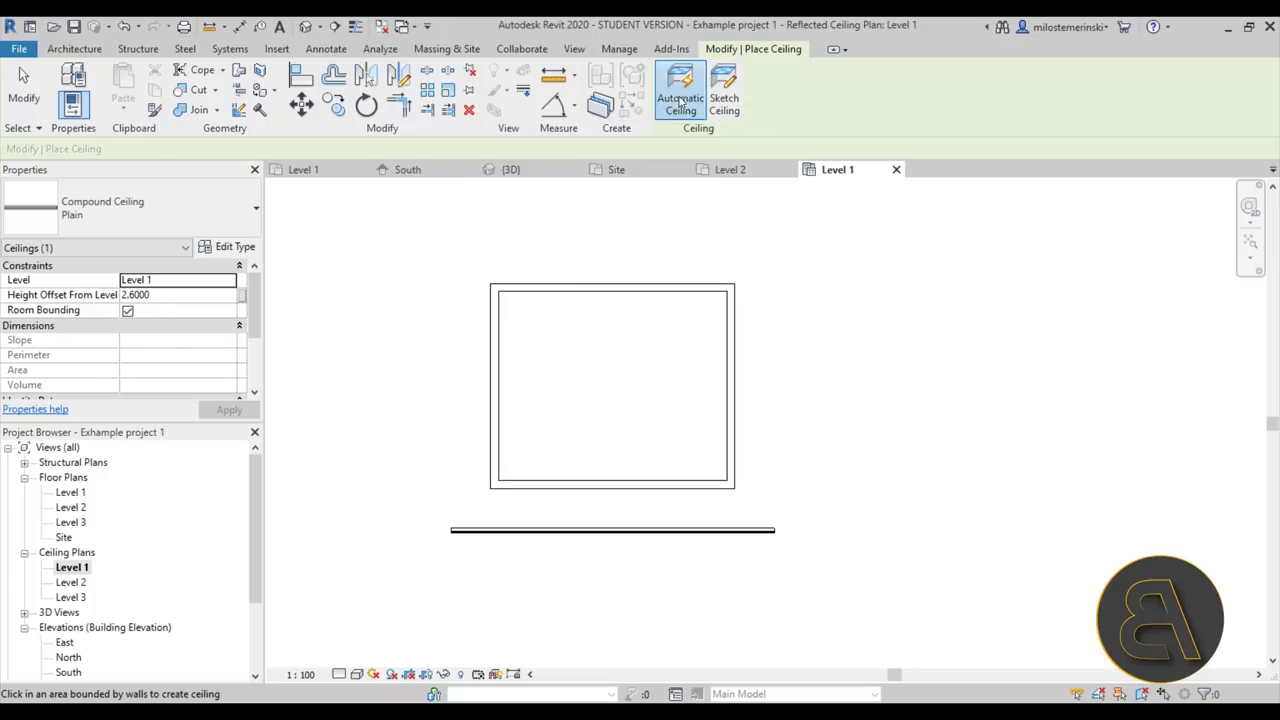
click(35, 108)
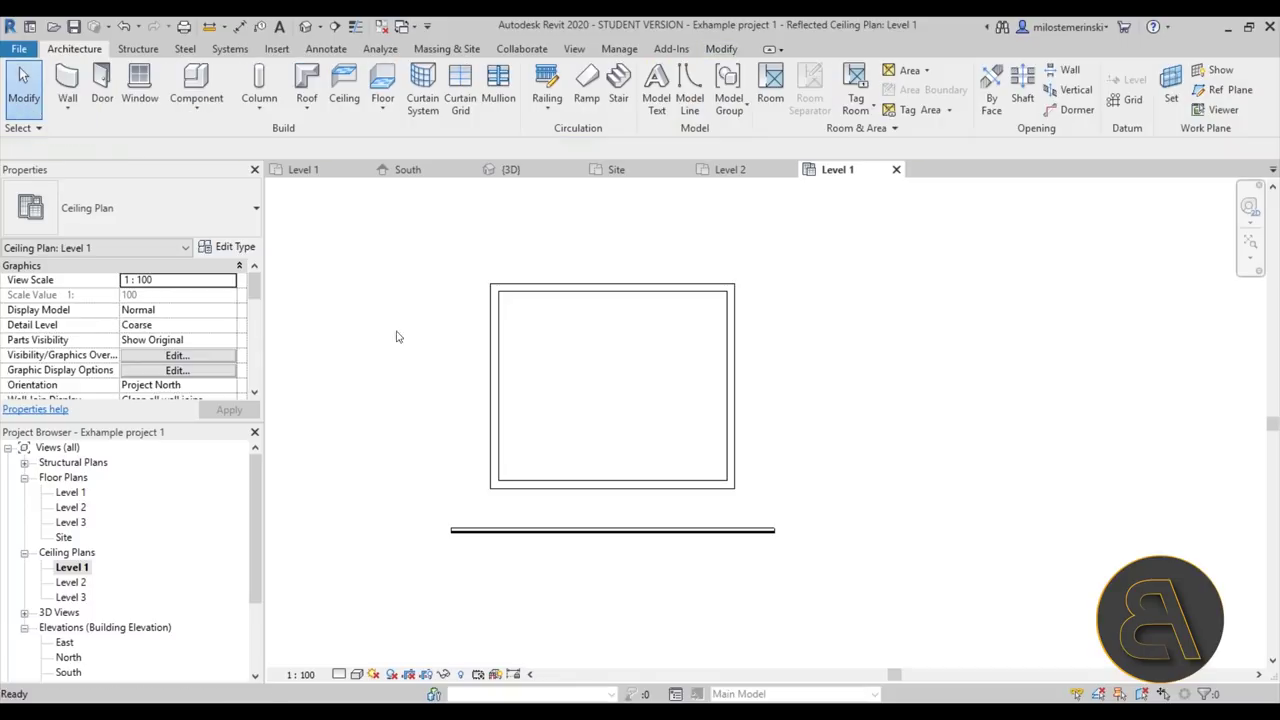
Change the ceiling's type to the 600 x 600mm Grid compound ceiling.
click(583, 295)
click(200, 208)
click(543, 276)
click(543, 271)
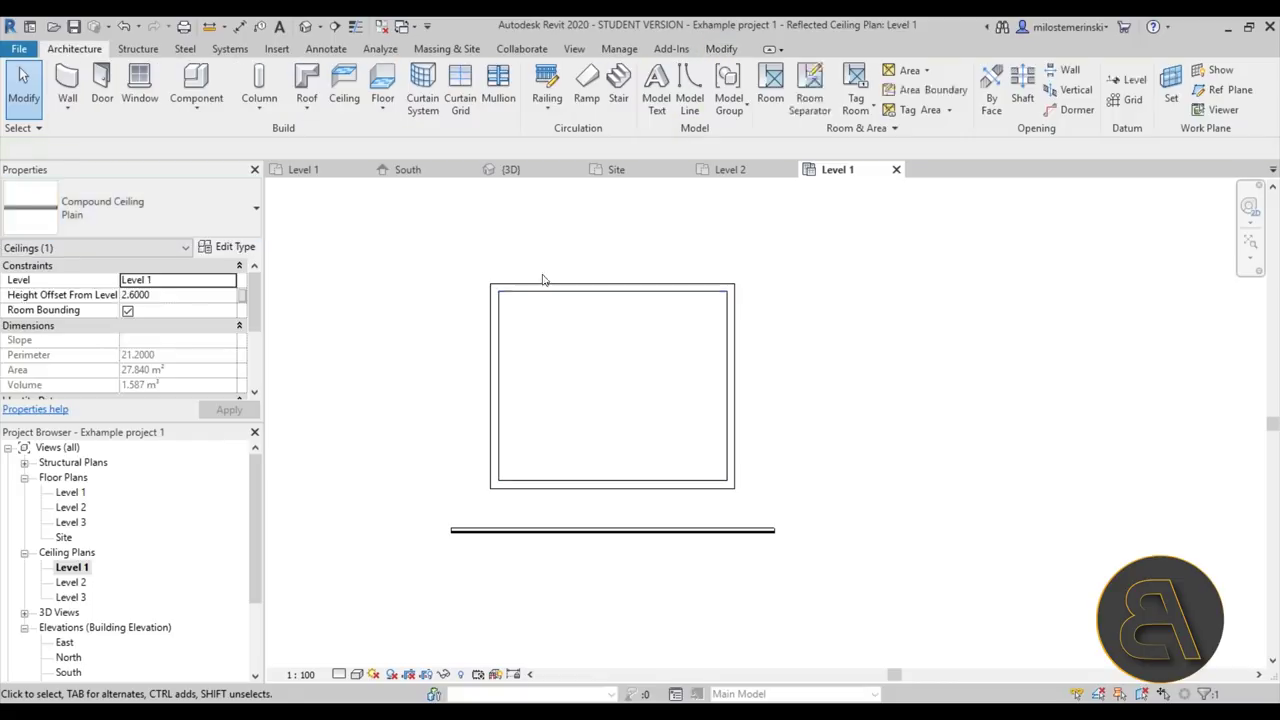
click(534, 294)
click(120, 212)
click(87, 355)
click(440, 410)
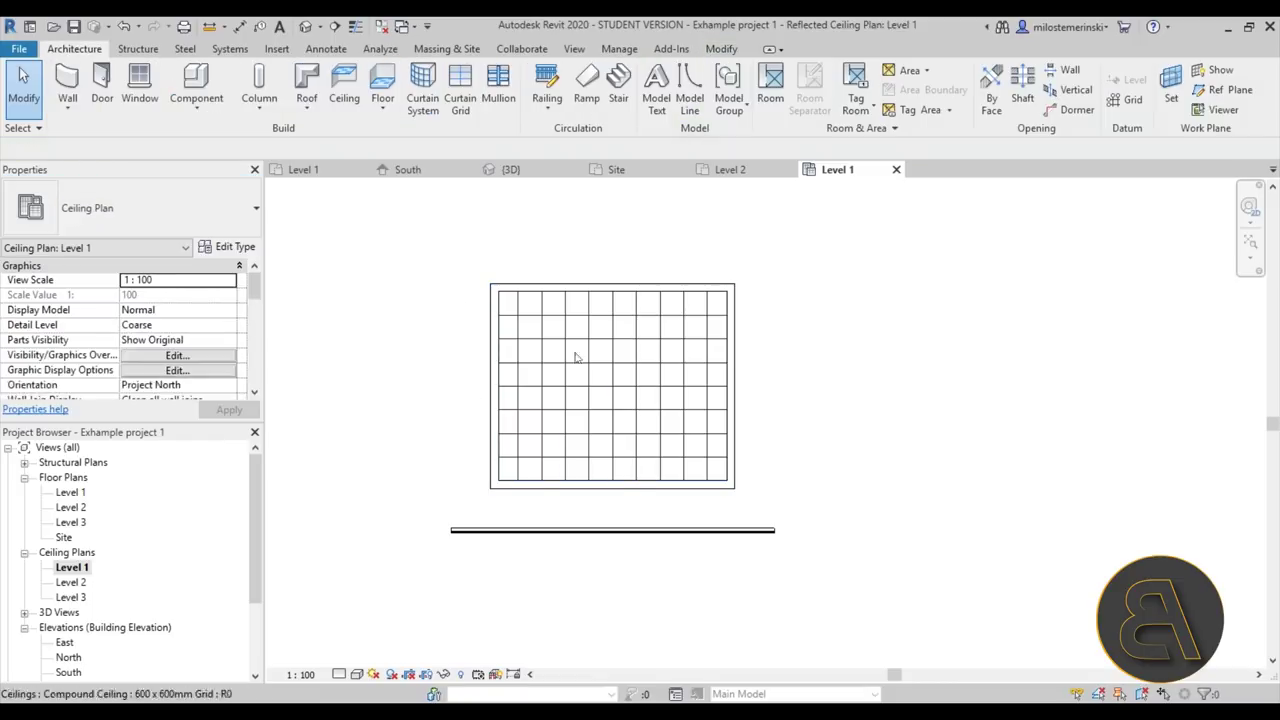
scroll(662, 487, up, 2)
scroll(574, 422, down, 4)
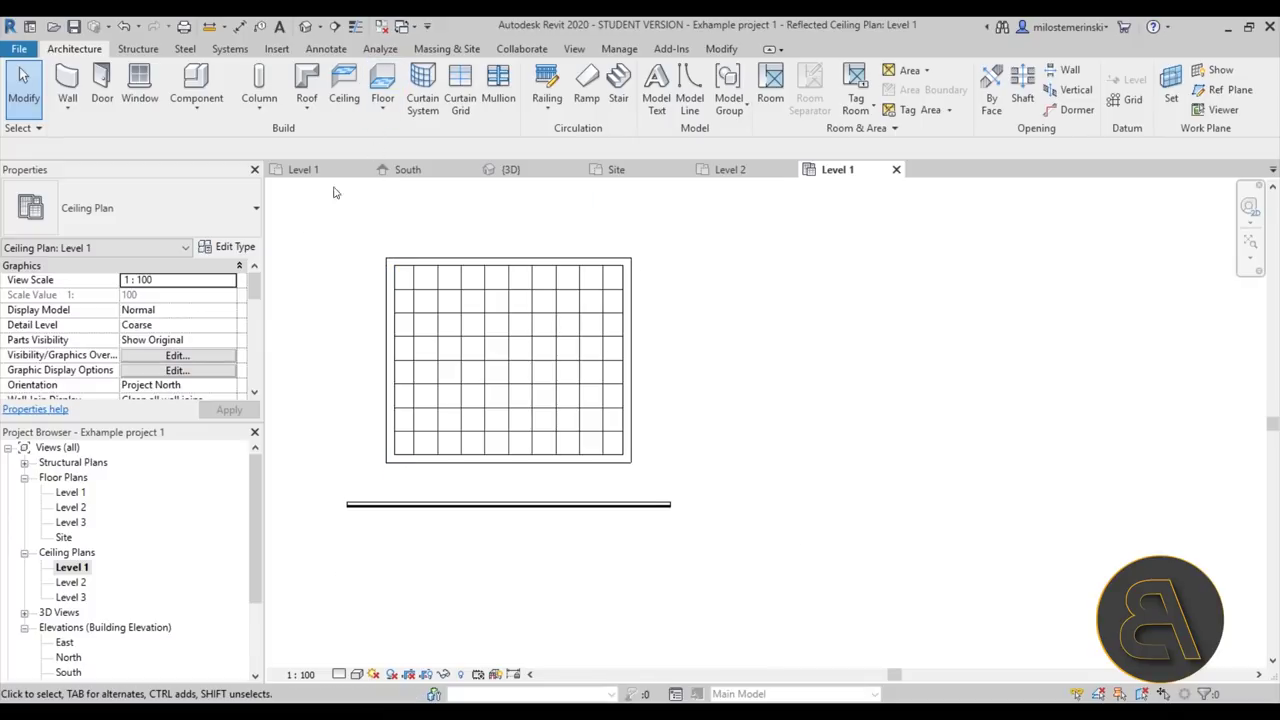
Sketch a rectangular floor boundary around the building's walls in the Level 1 floor plan.
double_click(72, 492)
scroll(611, 397, down, 3)
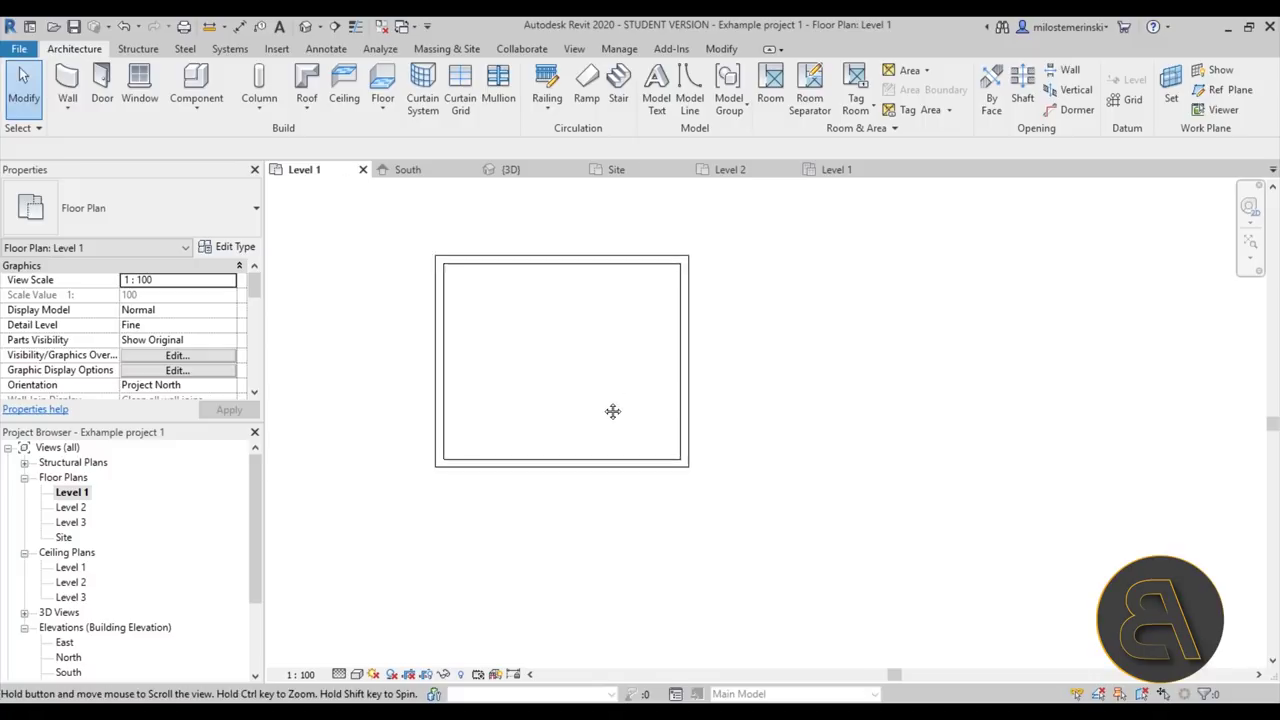
click(383, 97)
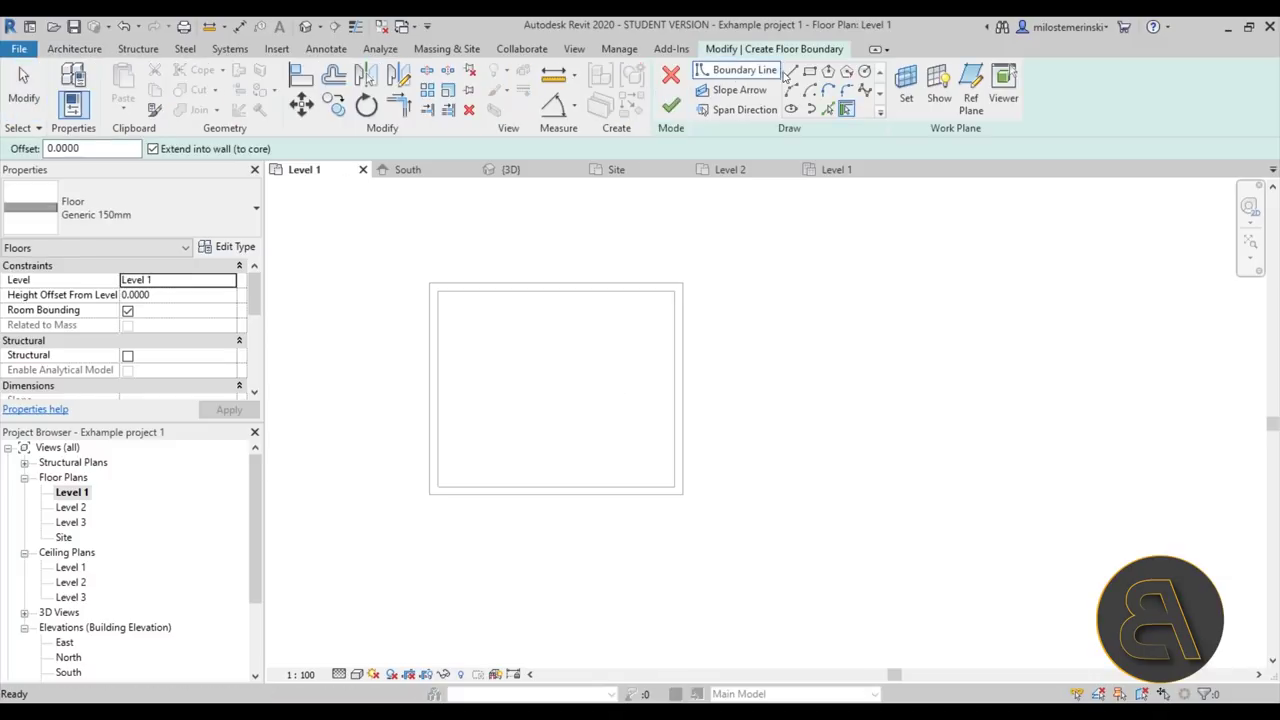
click(810, 72)
click(430, 285)
click(678, 491)
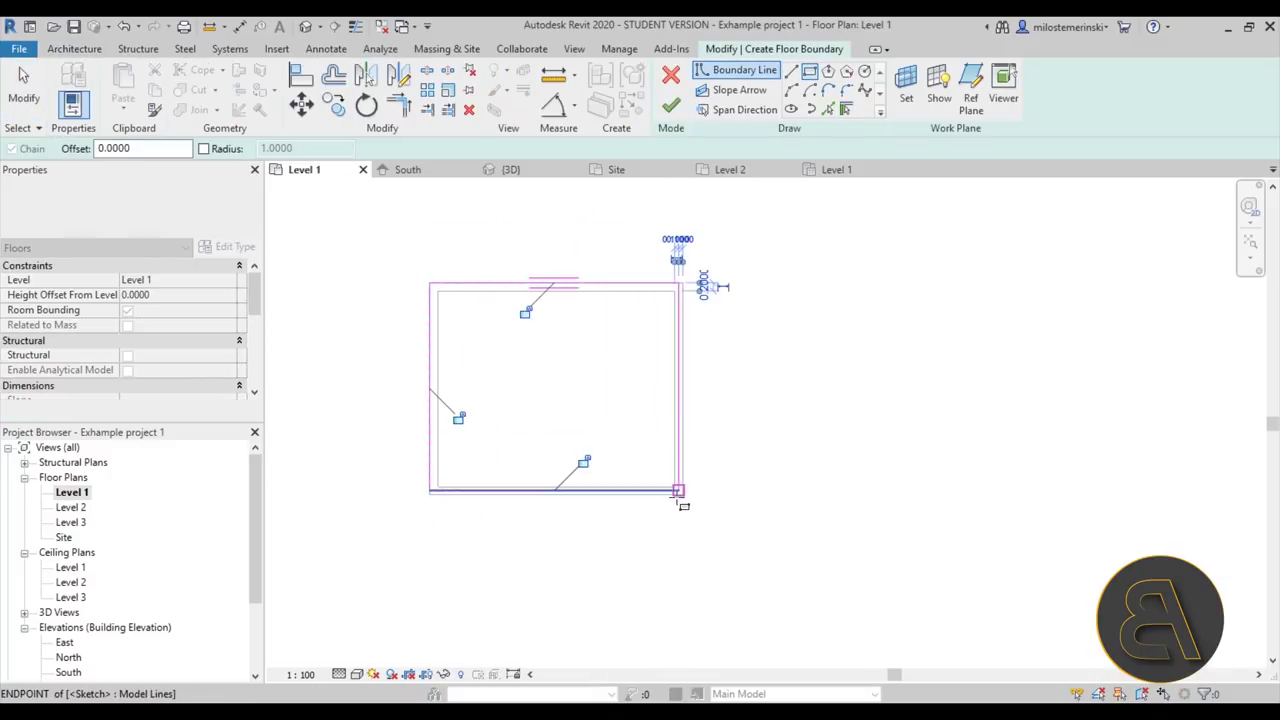
Fit the right and lower lines of the floor boundary to the walls' outer faces.
scroll(670, 410, up, 2)
key(Escape)
click(678, 434)
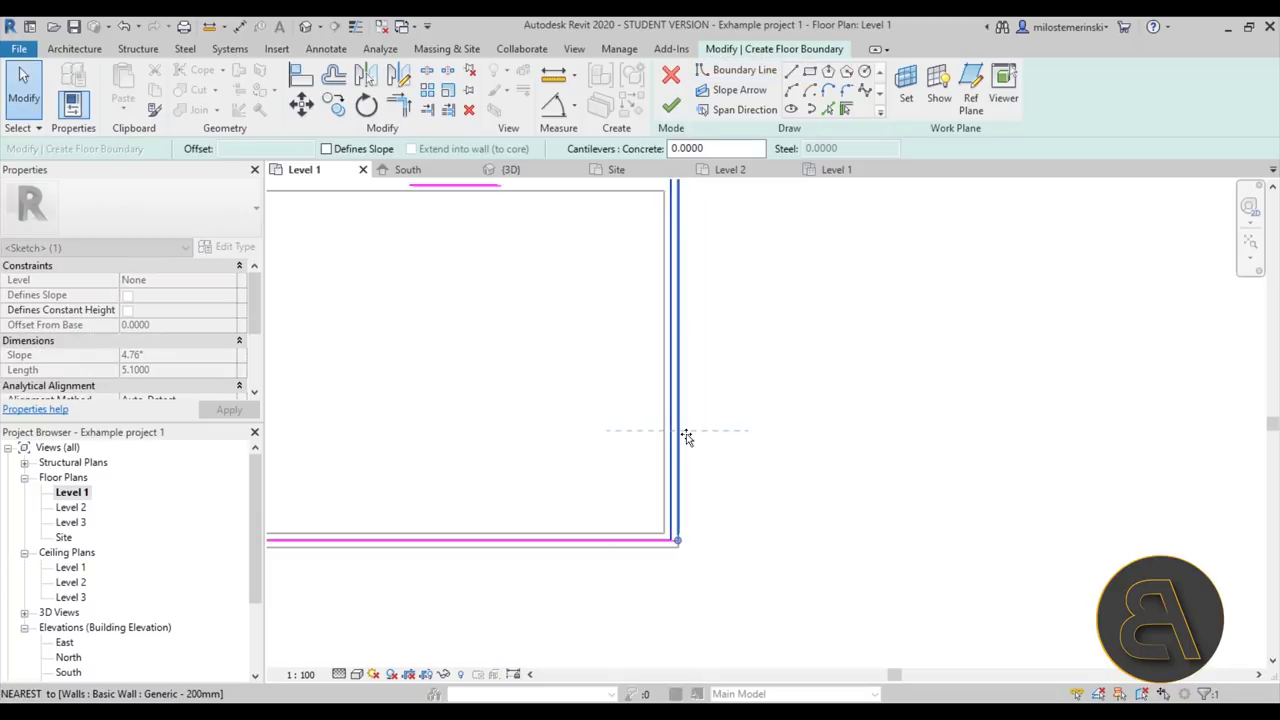
click(523, 545)
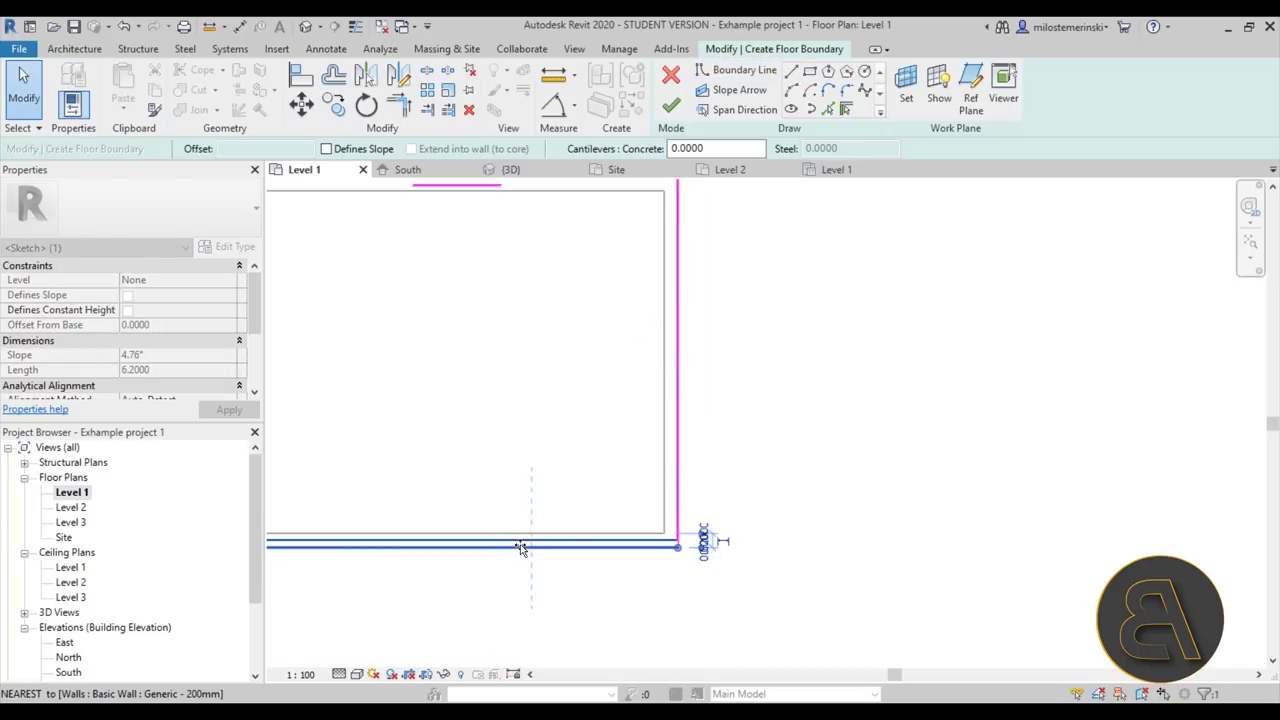
Set the floor type to Concrete-Commercial 362mm and finish the floor boundary sketch.
scroll(778, 478, down, 3)
scroll(642, 438, up, 1)
click(632, 434)
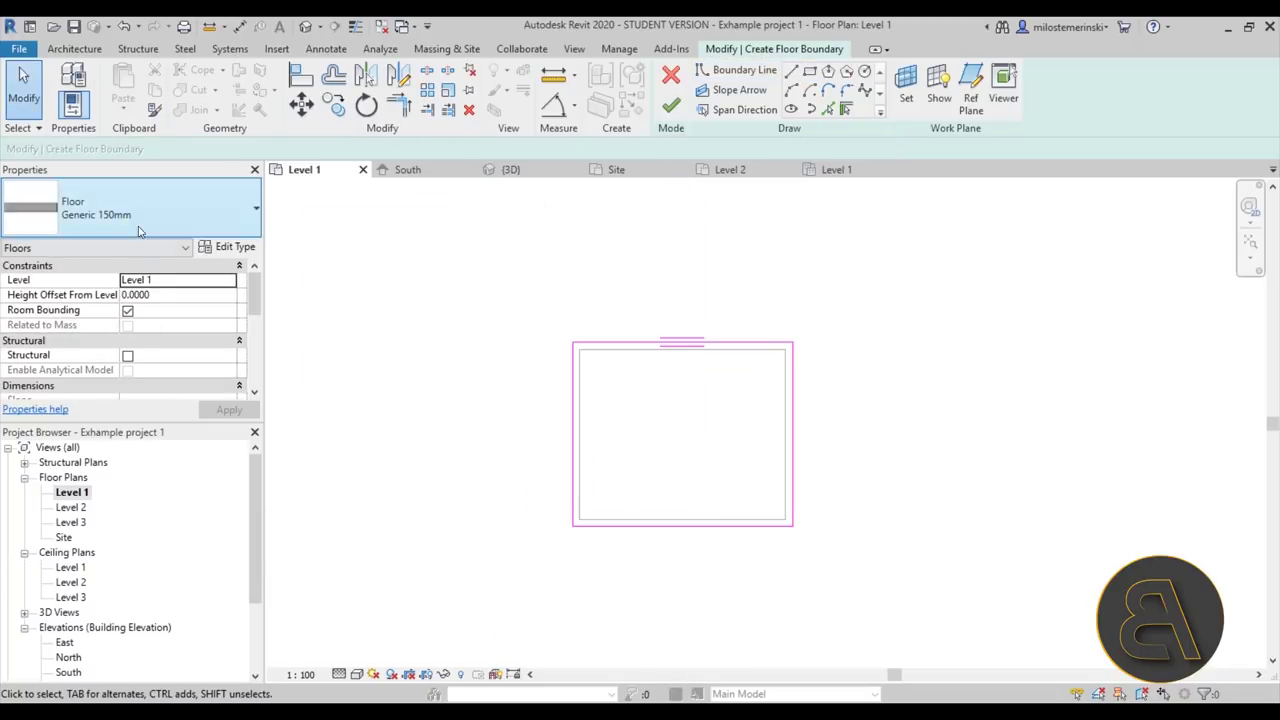
click(190, 212)
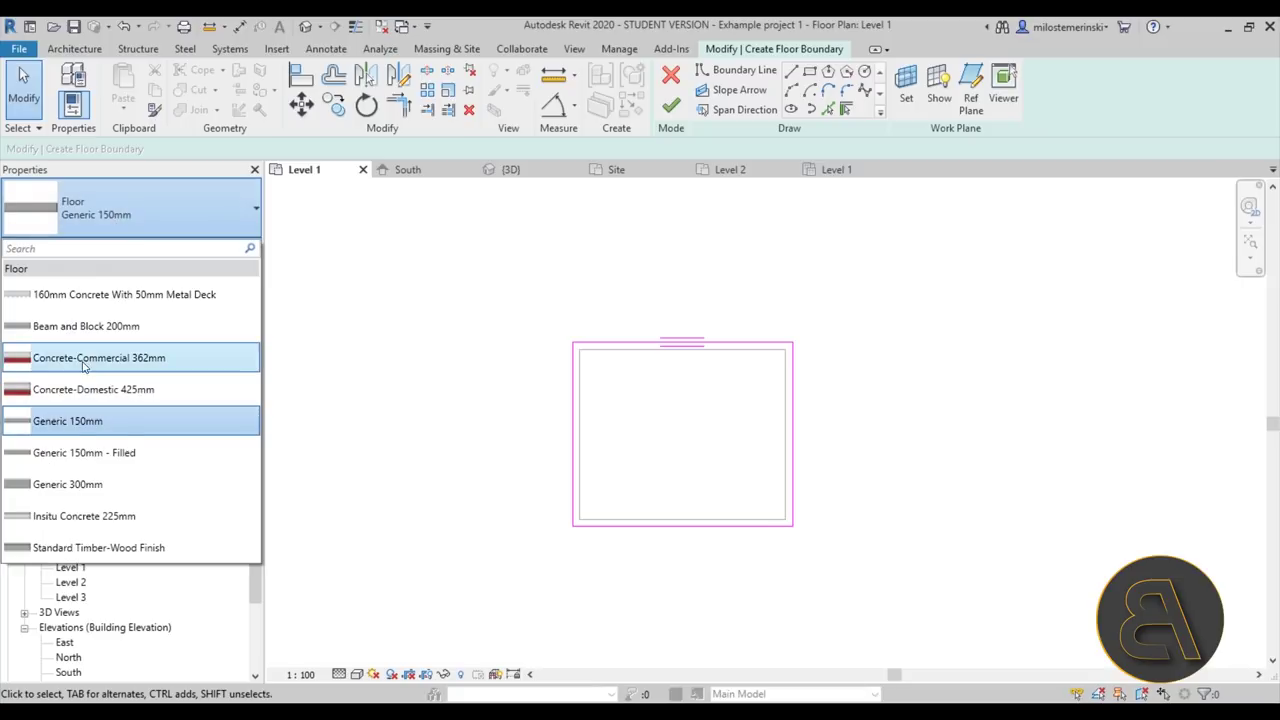
click(95, 360)
click(671, 106)
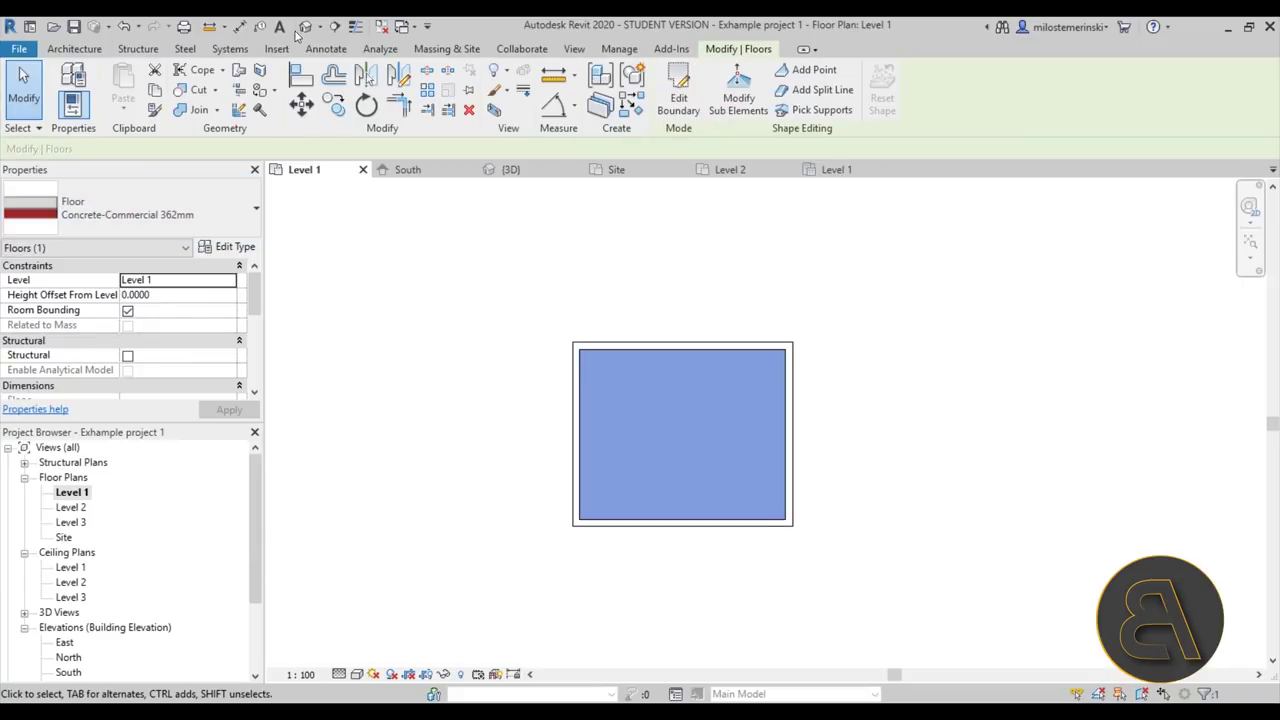
Open the 3D view and examine the new floor at the base of the building's walls.
click(305, 26)
scroll(511, 412, down, 3)
click(511, 412)
shift+middle_drag(511, 412, 432, 506)
scroll(537, 443, up, 1)
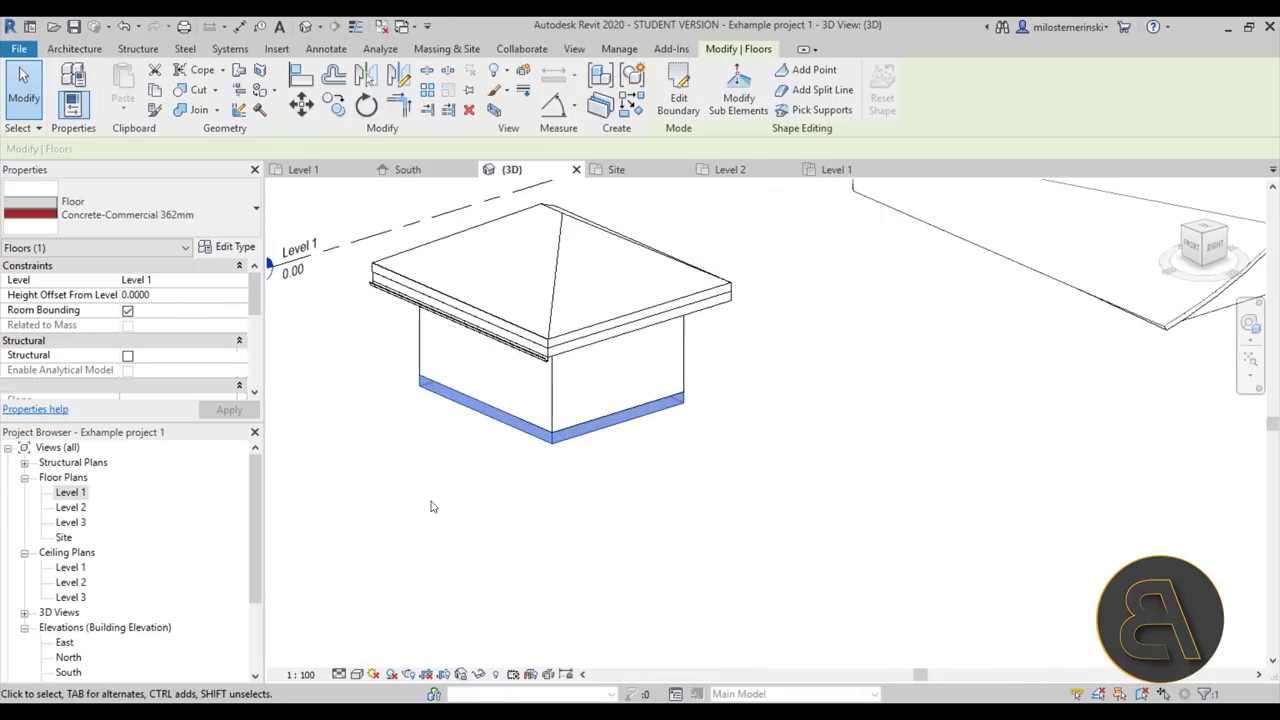
click(432, 507)
Create a structural floor of type Concrete-Commercial 362mm in front of the building, with a rectangular boundary about 9.2 by 6.6 m.
click(384, 118)
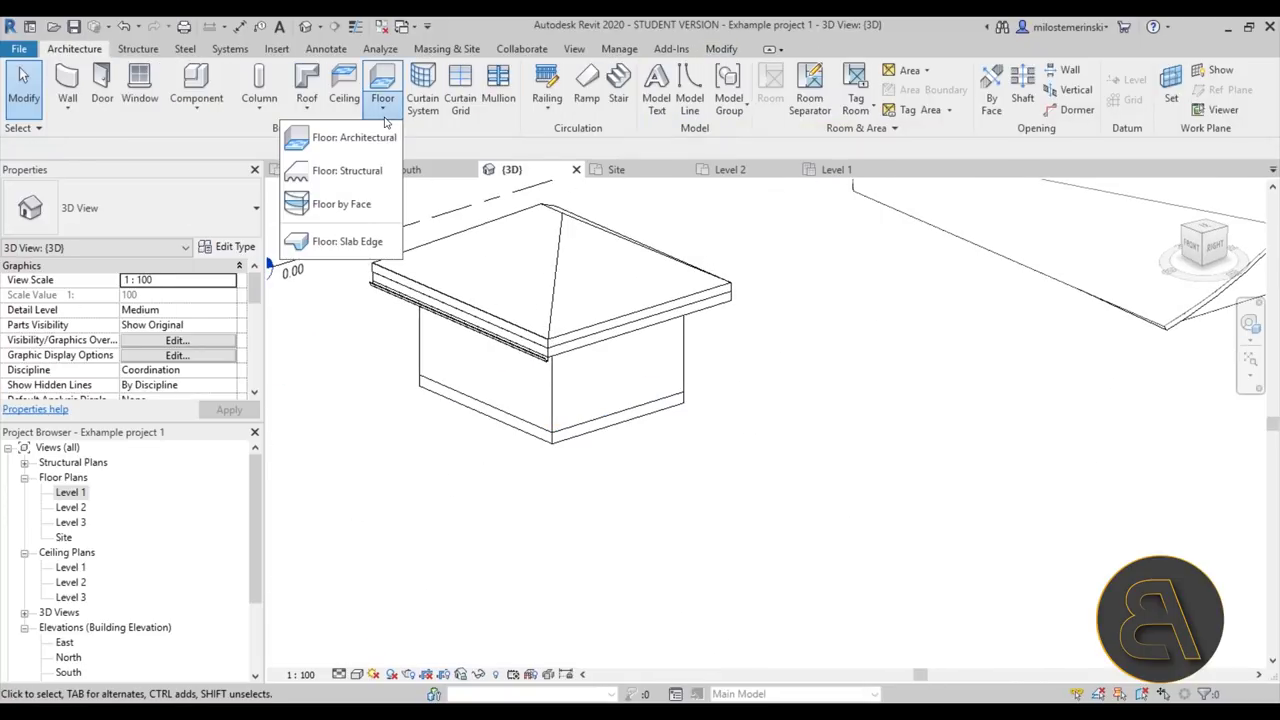
click(364, 175)
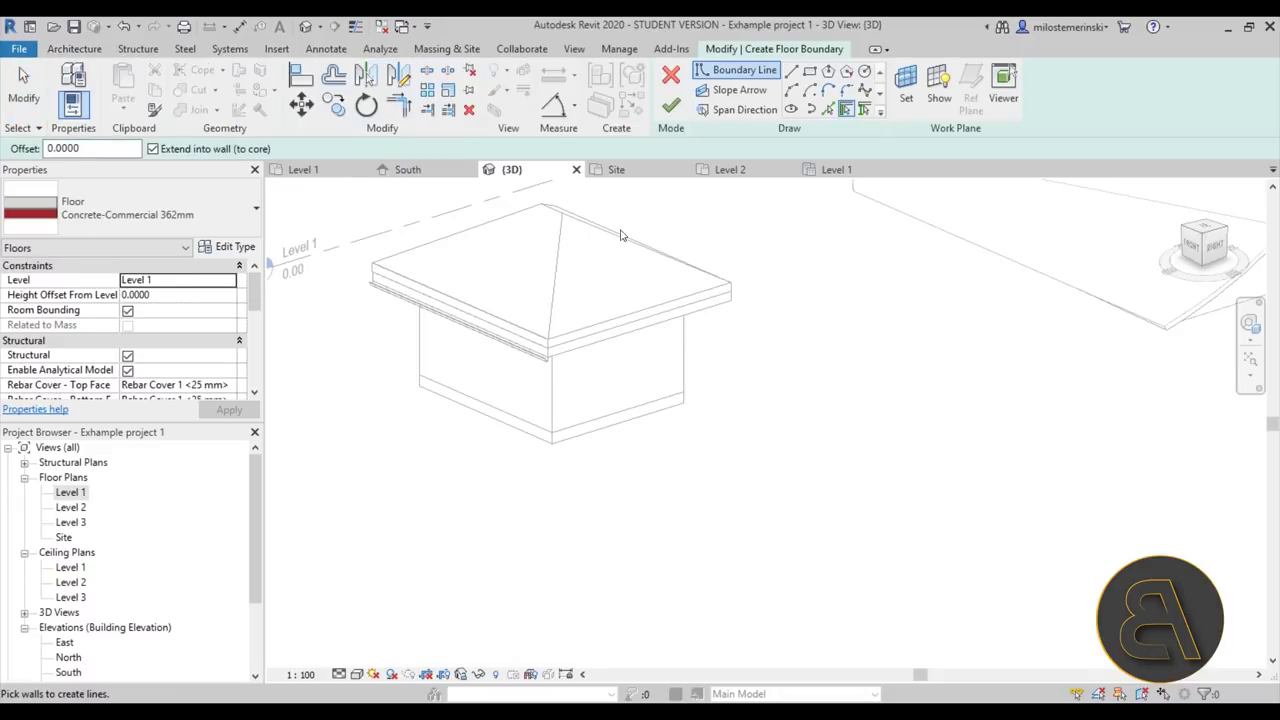
click(809, 71)
scroll(640, 340, down, 3)
click(590, 465)
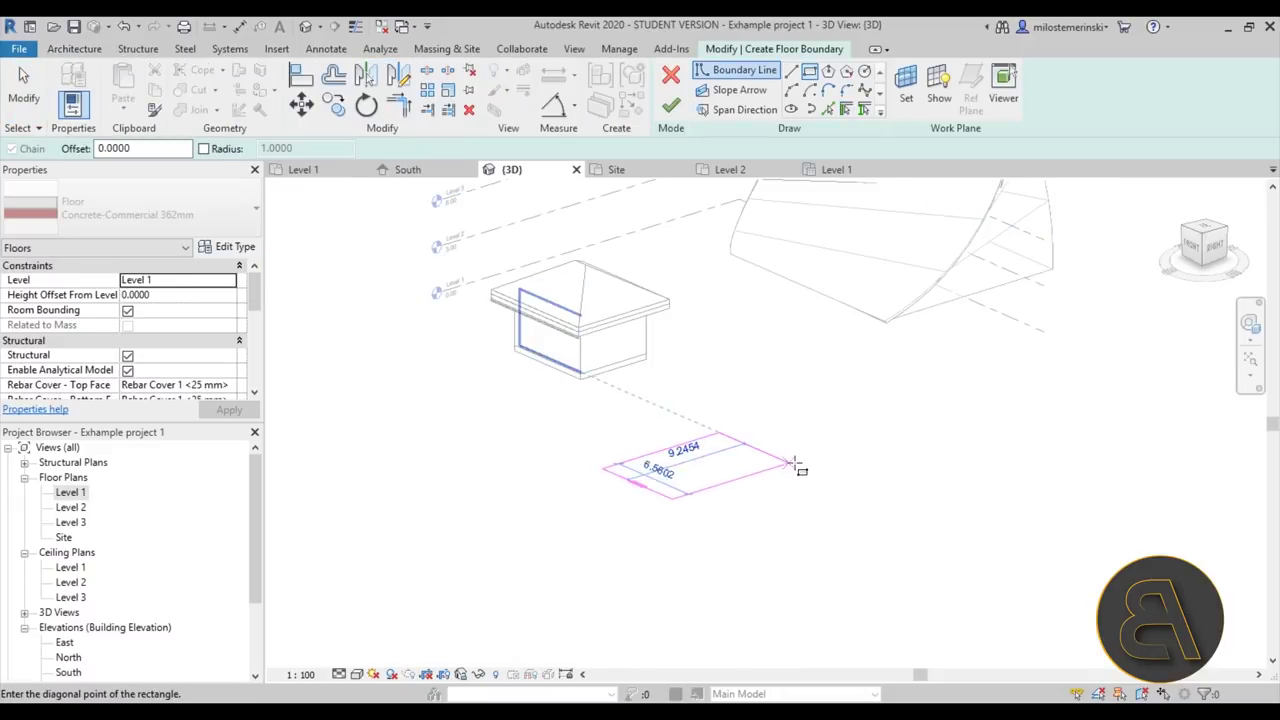
click(797, 466)
click(670, 107)
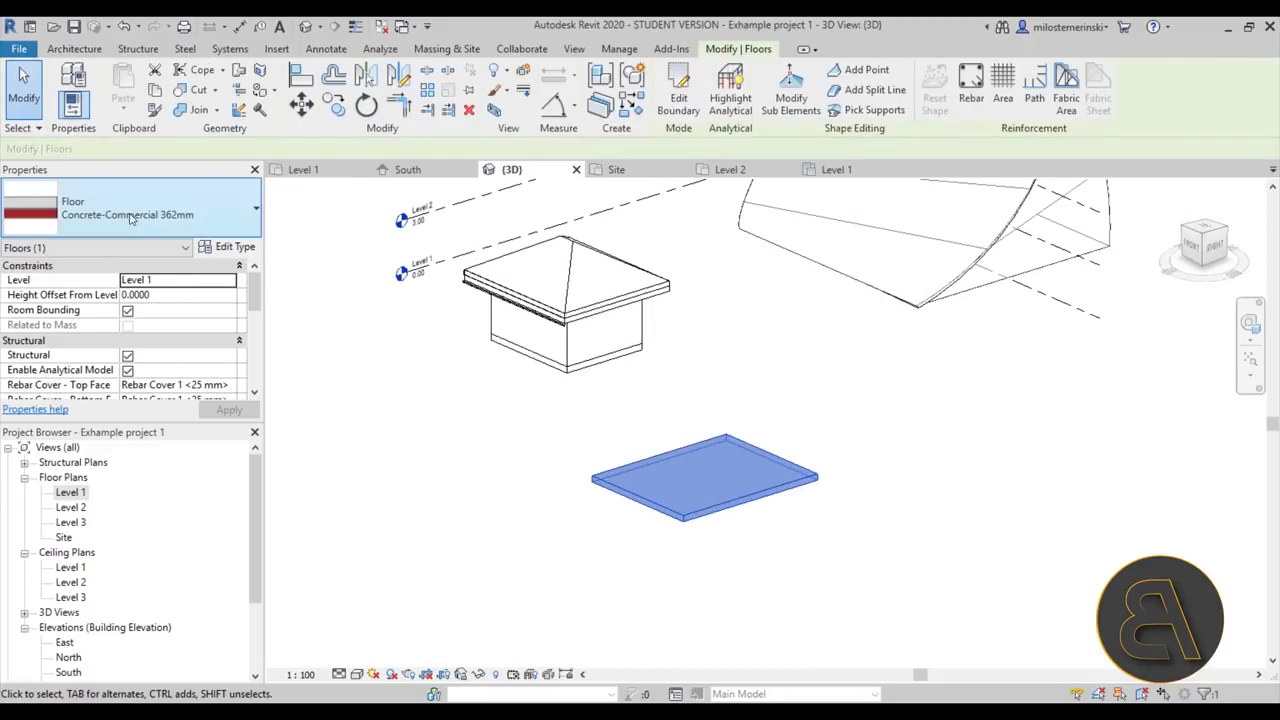
Compare the structural properties of the new structural floor with those of the architectural floor under the building.
scroll(174, 368, down, 1)
click(453, 379)
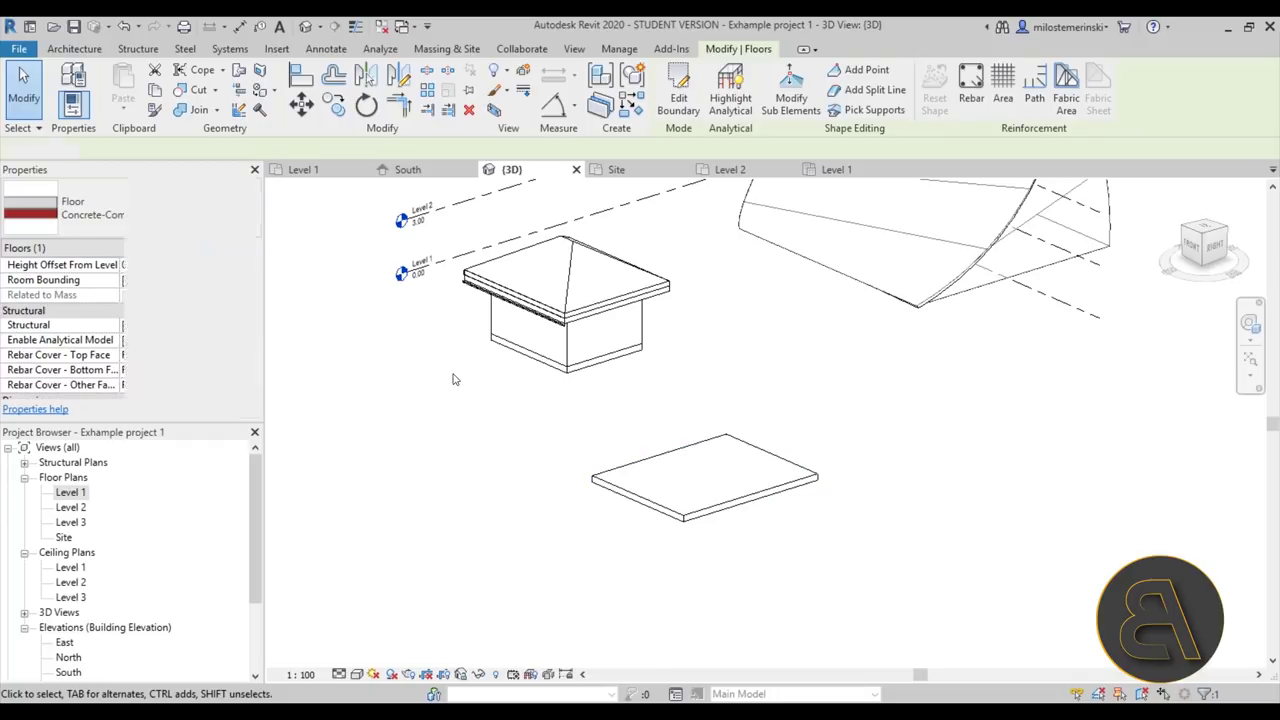
click(501, 344)
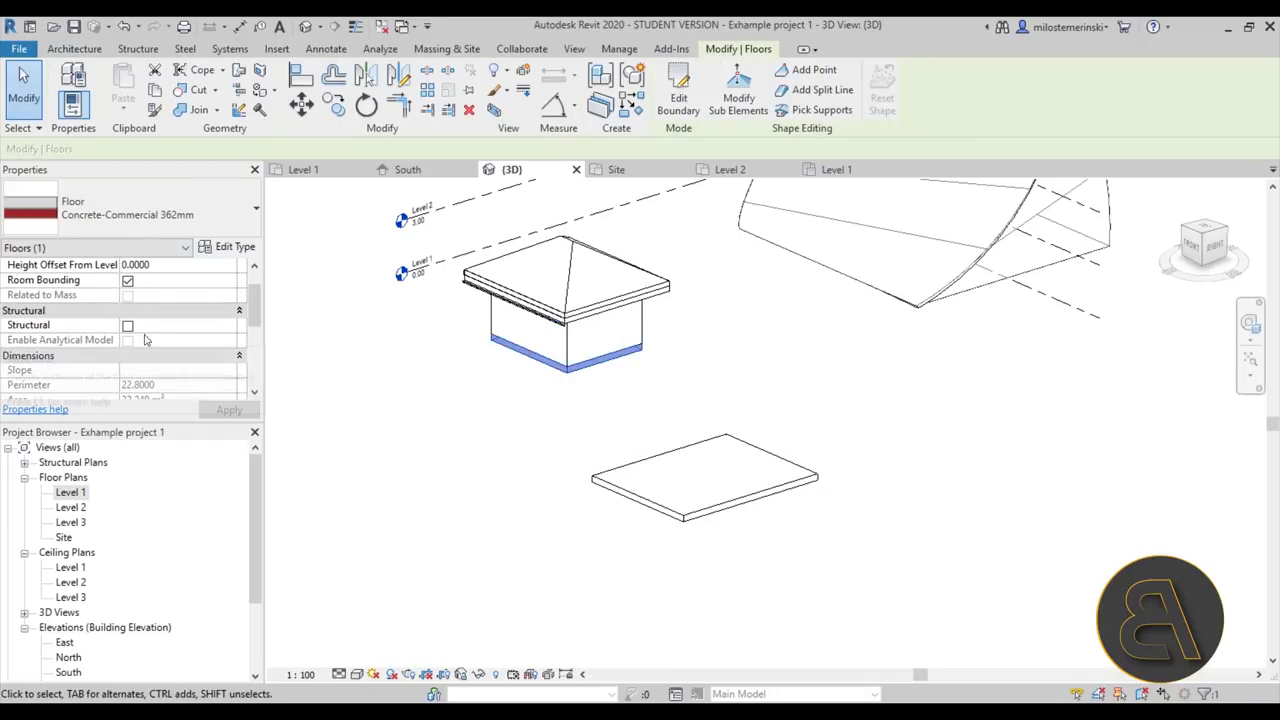
click(540, 449)
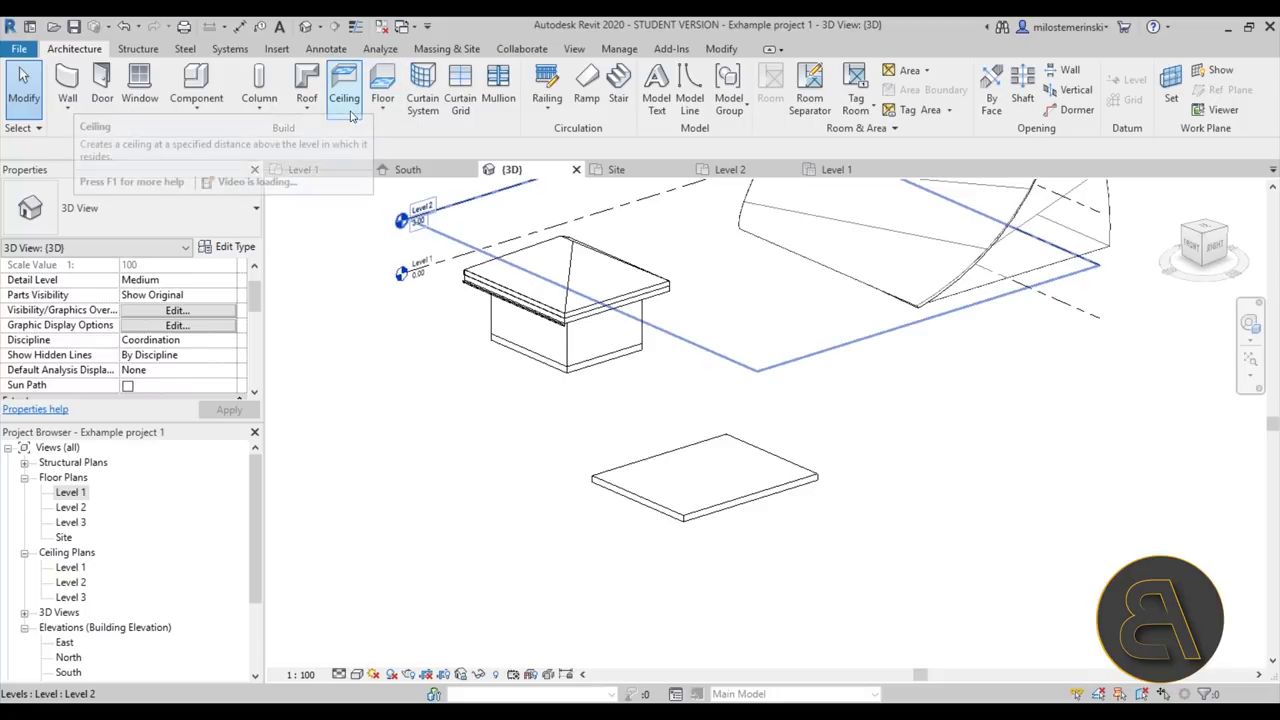
click(307, 108)
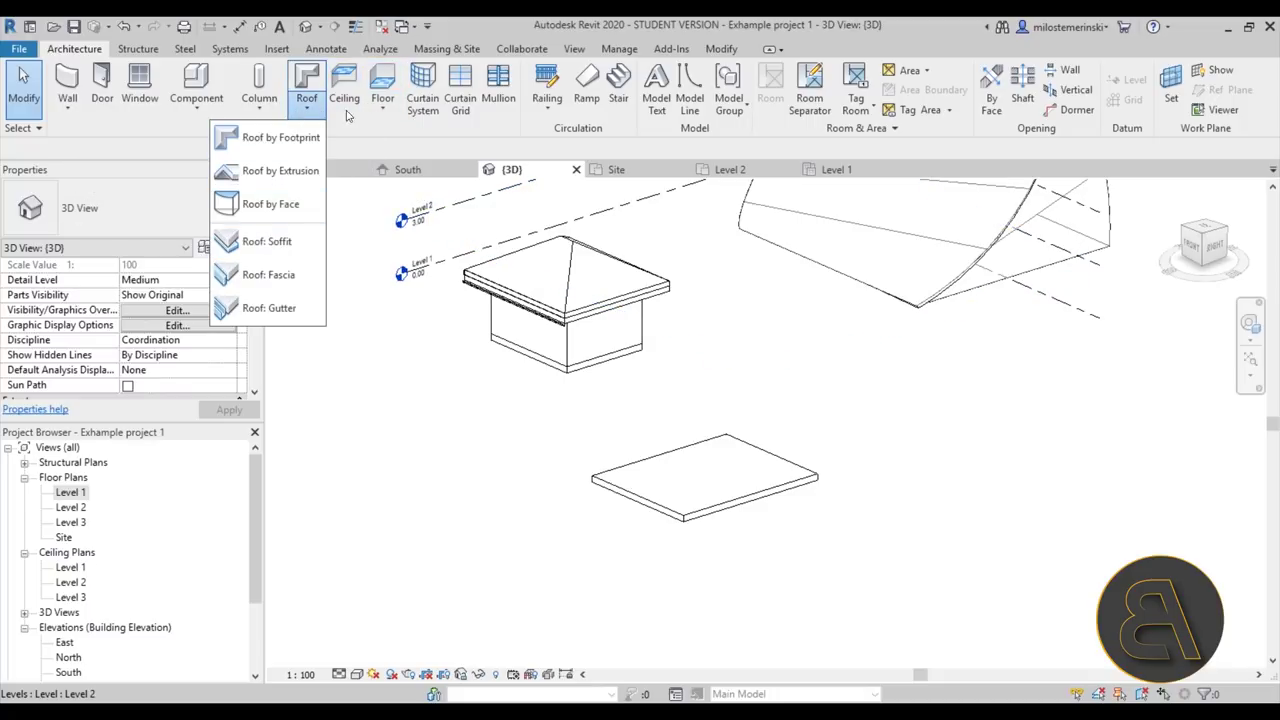
click(376, 116)
scroll(810, 391, down, 3)
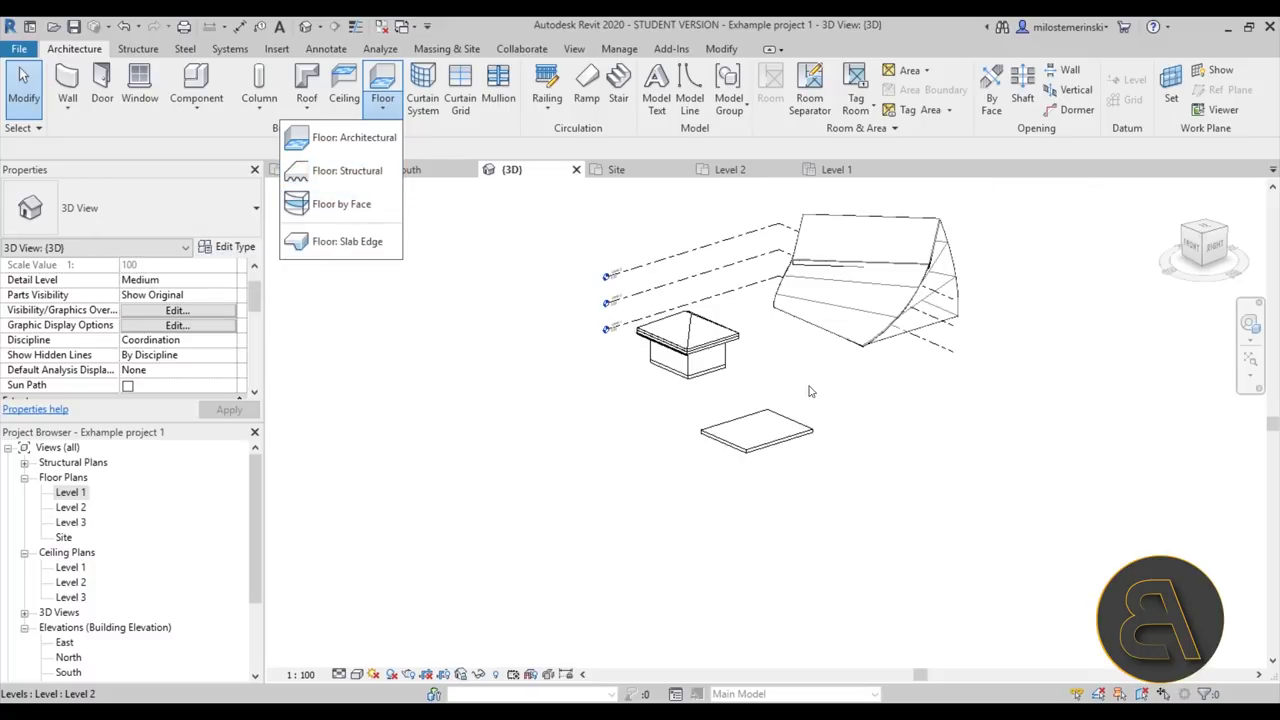
Create Concrete-Commercial 362mm floors by face on the mass's Level 2 and Level 3 mass floors.
click(934, 411)
shift+middle_drag(934, 411, 877, 398)
scroll(977, 383, up, 3)
middle_drag(905, 356, 743, 360)
click(731, 418)
key(Escape)
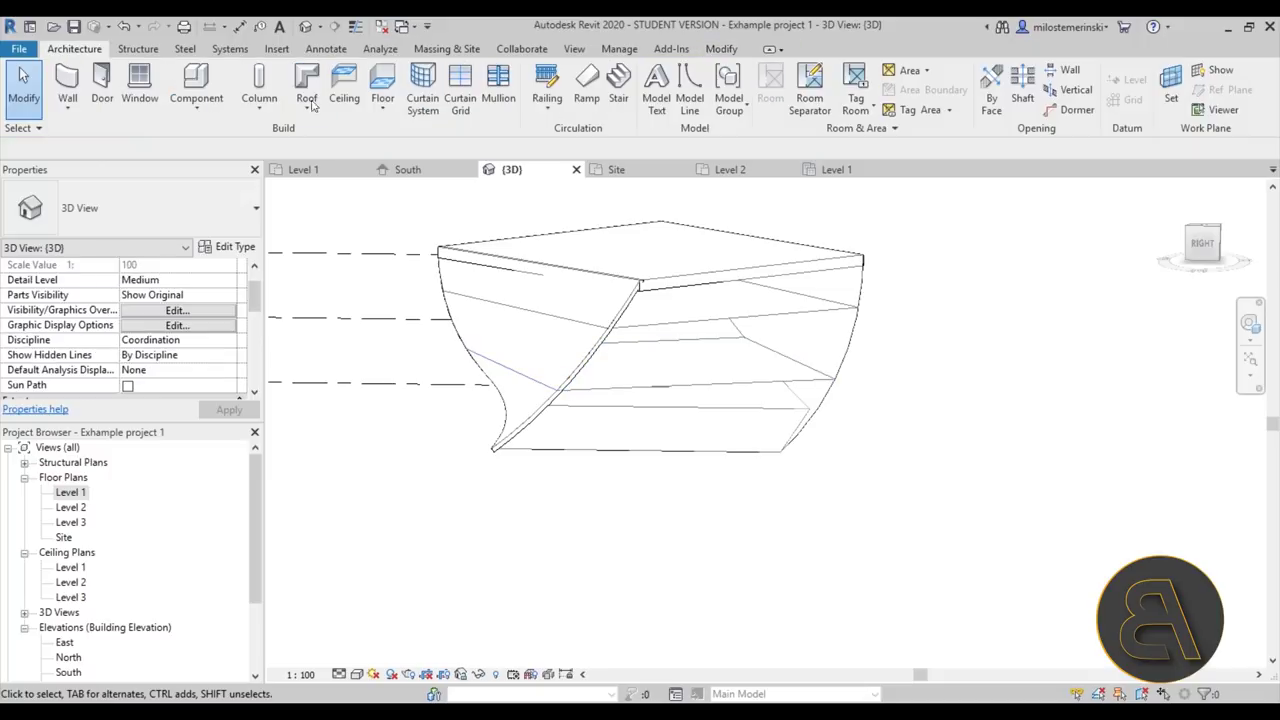
click(398, 118)
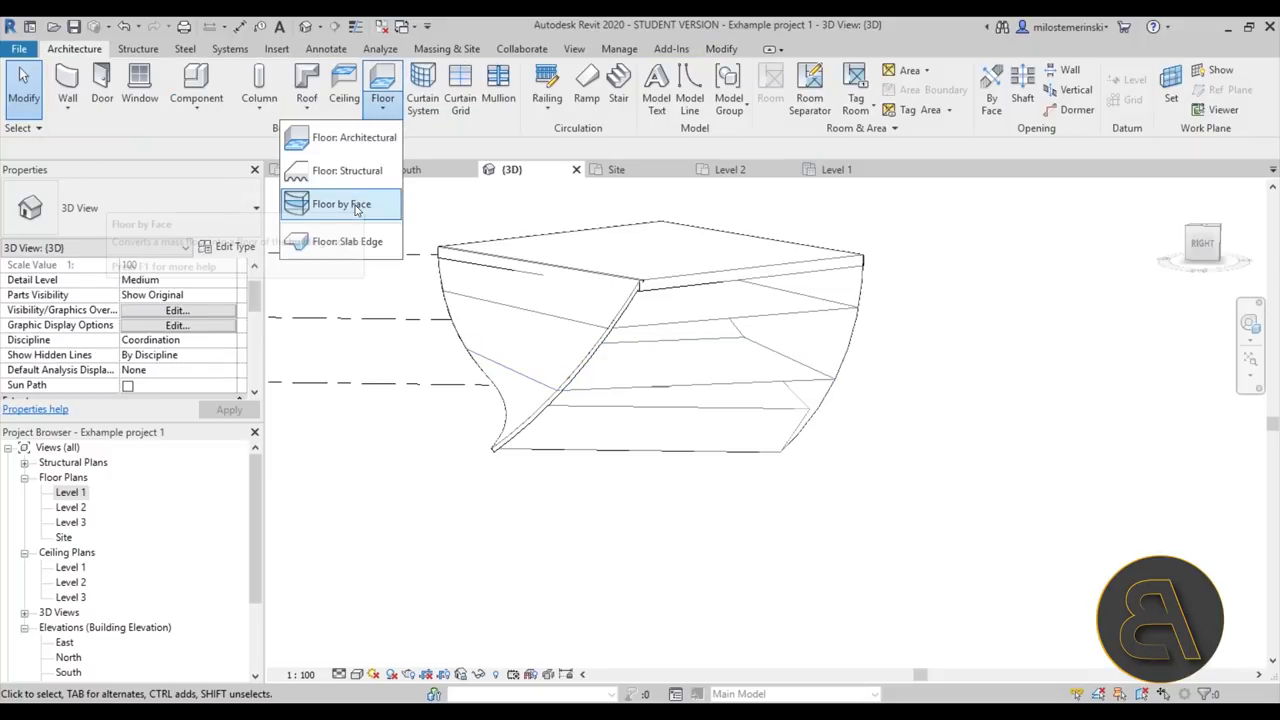
click(355, 206)
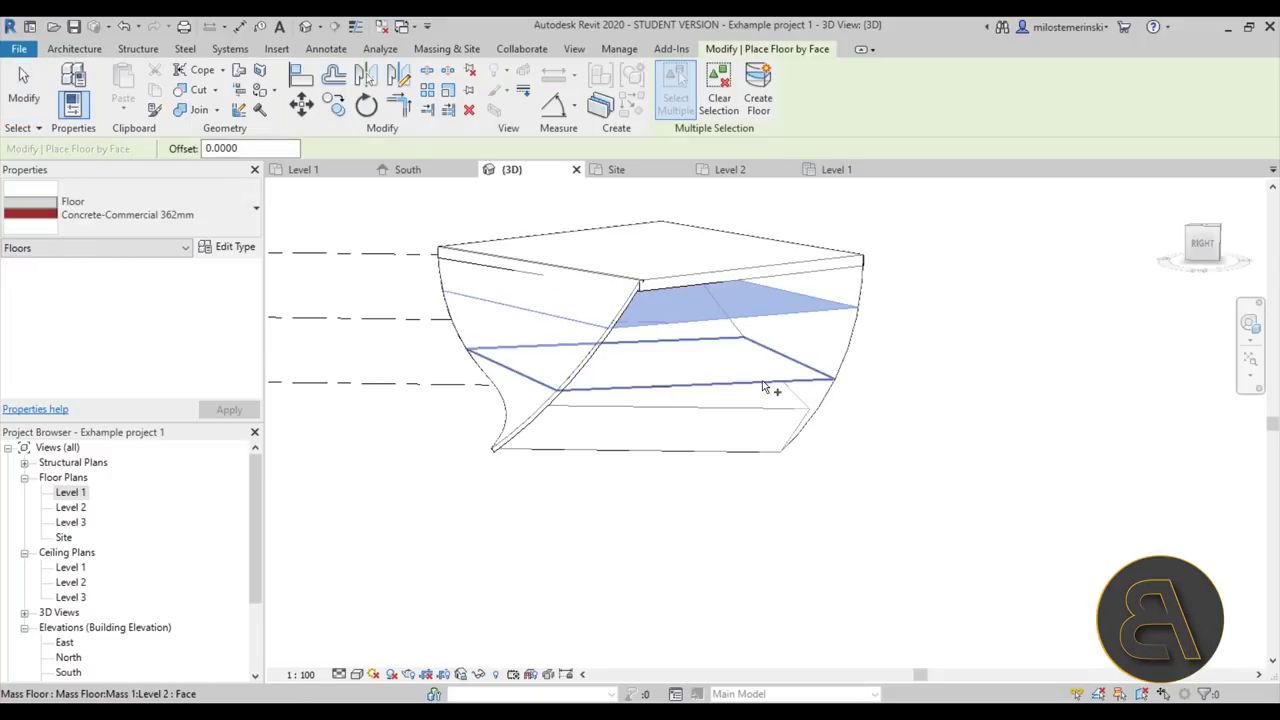
click(763, 382)
click(757, 98)
shift+middle_drag(984, 387, 860, 310)
scroll(730, 335, up, 4)
key(Escape)
click(717, 336)
scroll(717, 338, down, 3)
shift+middle_drag(717, 340, 503, 276)
key(Escape)
Place a slab edge along one short bottom edge of the standalone rectangular floor slab.
click(383, 114)
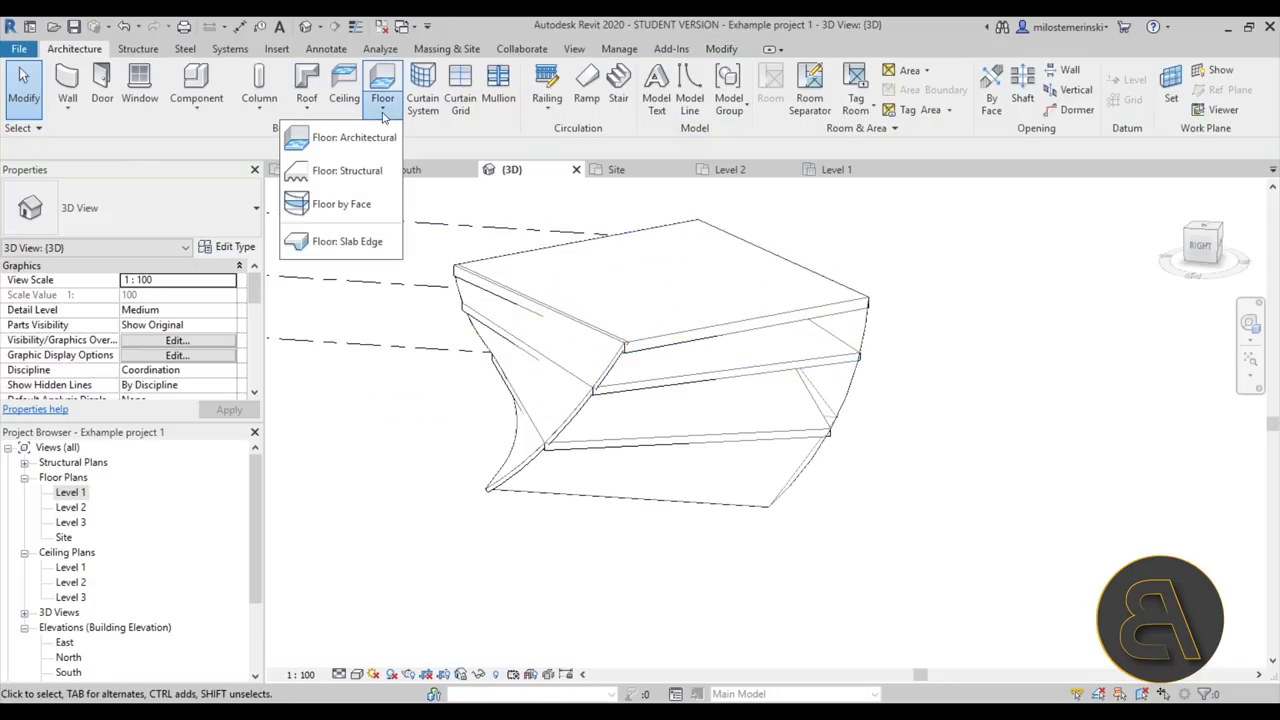
scroll(379, 406, down, 3)
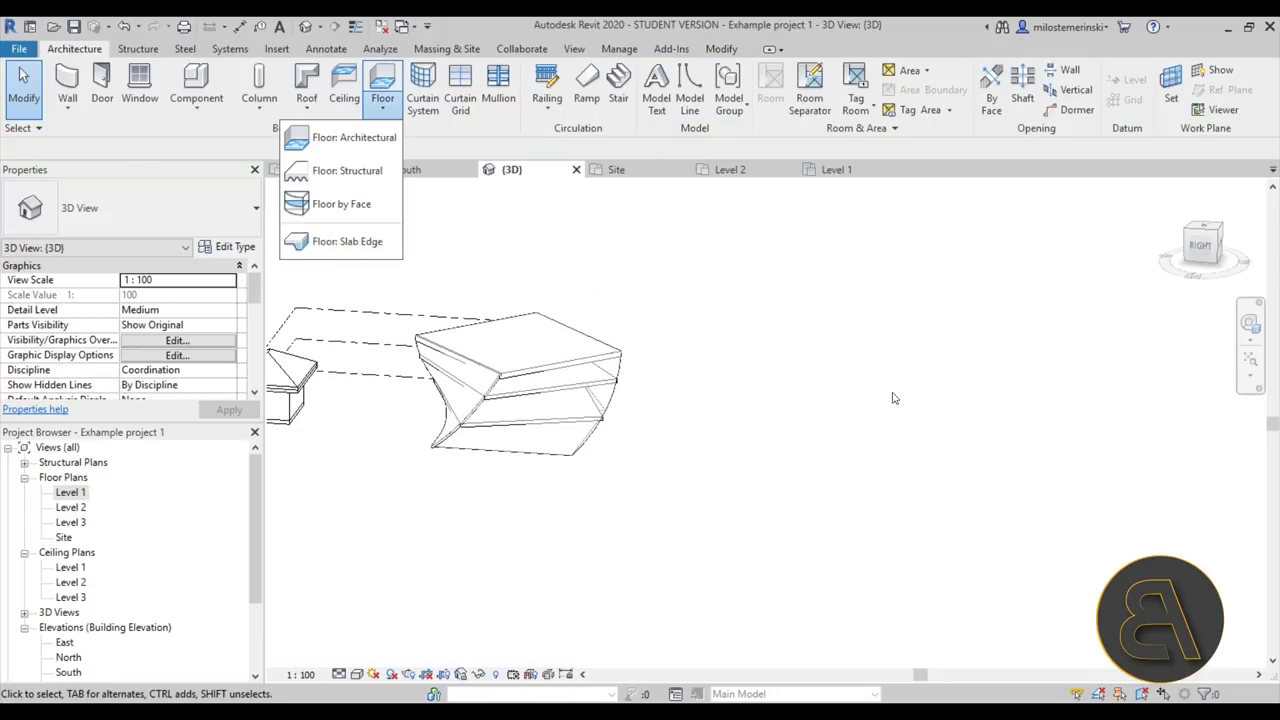
click(363, 256)
shift+middle_drag(380, 349, 734, 297)
scroll(640, 330, up, 5)
scroll(643, 353, down, 4)
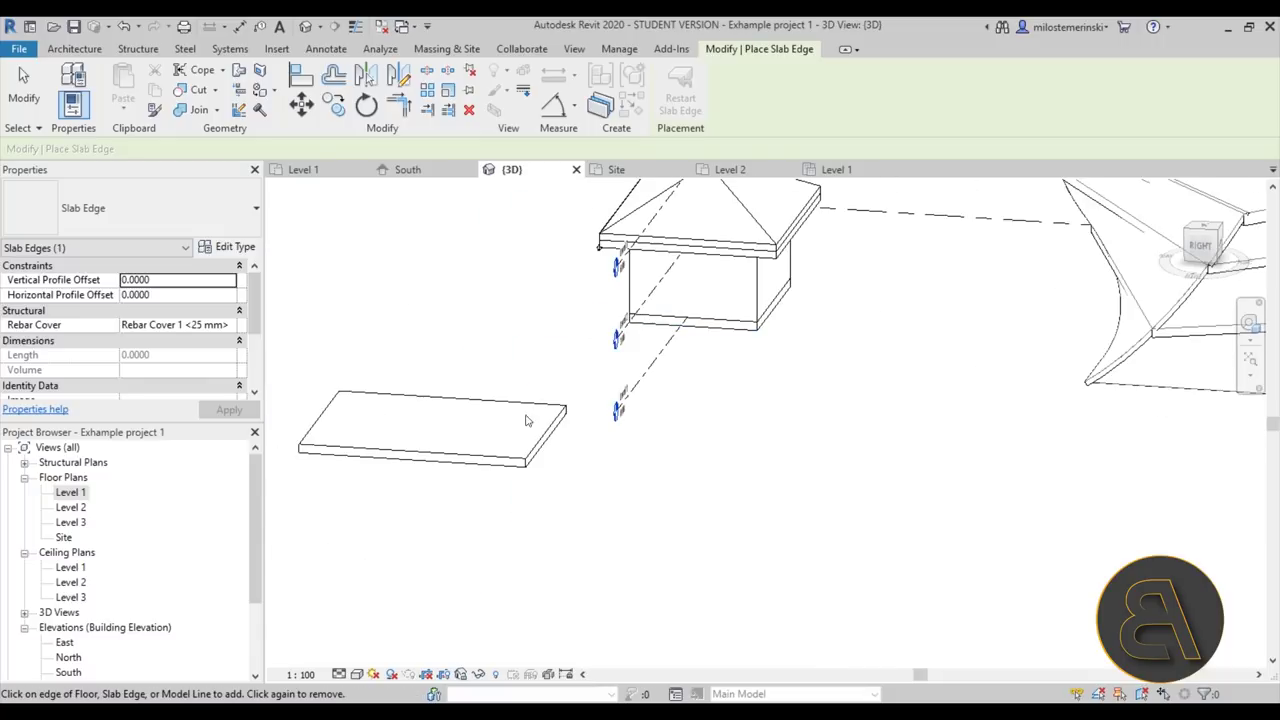
scroll(403, 466, up, 3)
shift+middle_drag(403, 447, 729, 360)
click(38, 82)
Change the slab edge type's profile to M_Slab Edge-Thickened : 900 x 450mm.
middle_drag(529, 359, 654, 314)
scroll(583, 386, up, 1)
click(583, 386)
scroll(680, 386, down, 1)
click(109, 207)
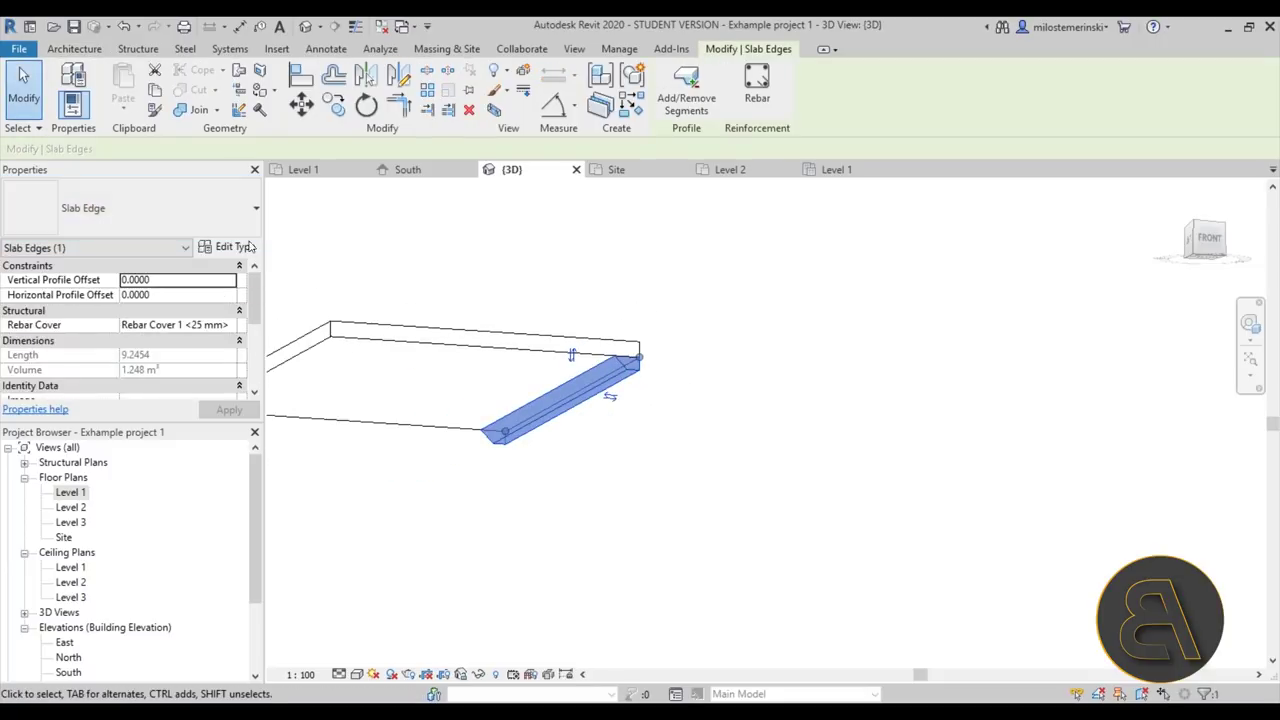
click(236, 246)
click(978, 258)
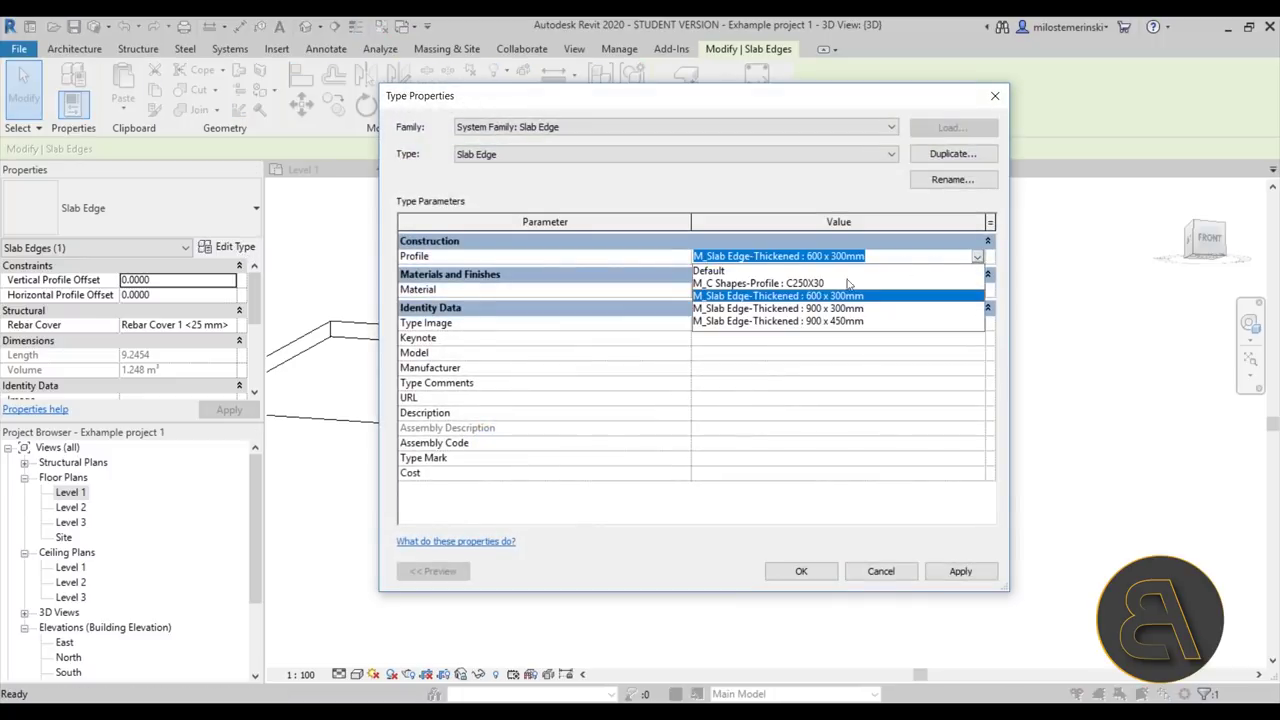
click(806, 321)
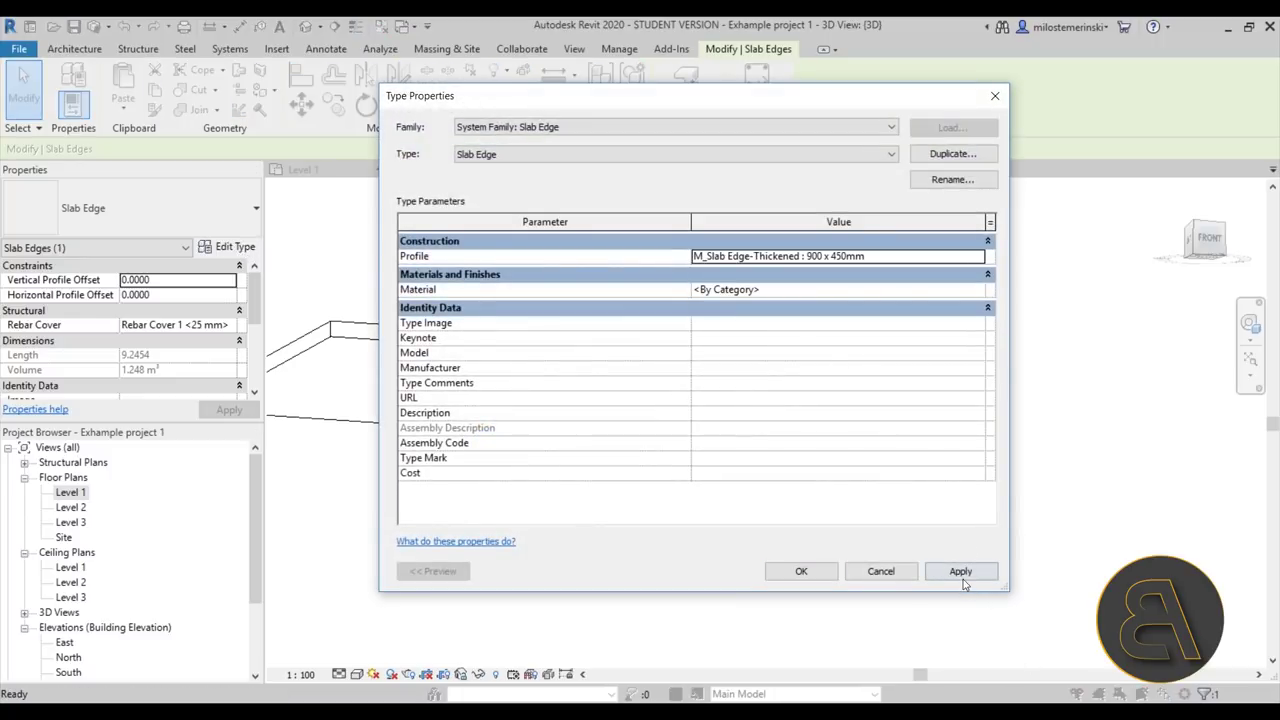
click(827, 572)
click(617, 571)
Flip the slab edge's profile about its horizontal axis and flip it back.
scroll(571, 370, up, 3)
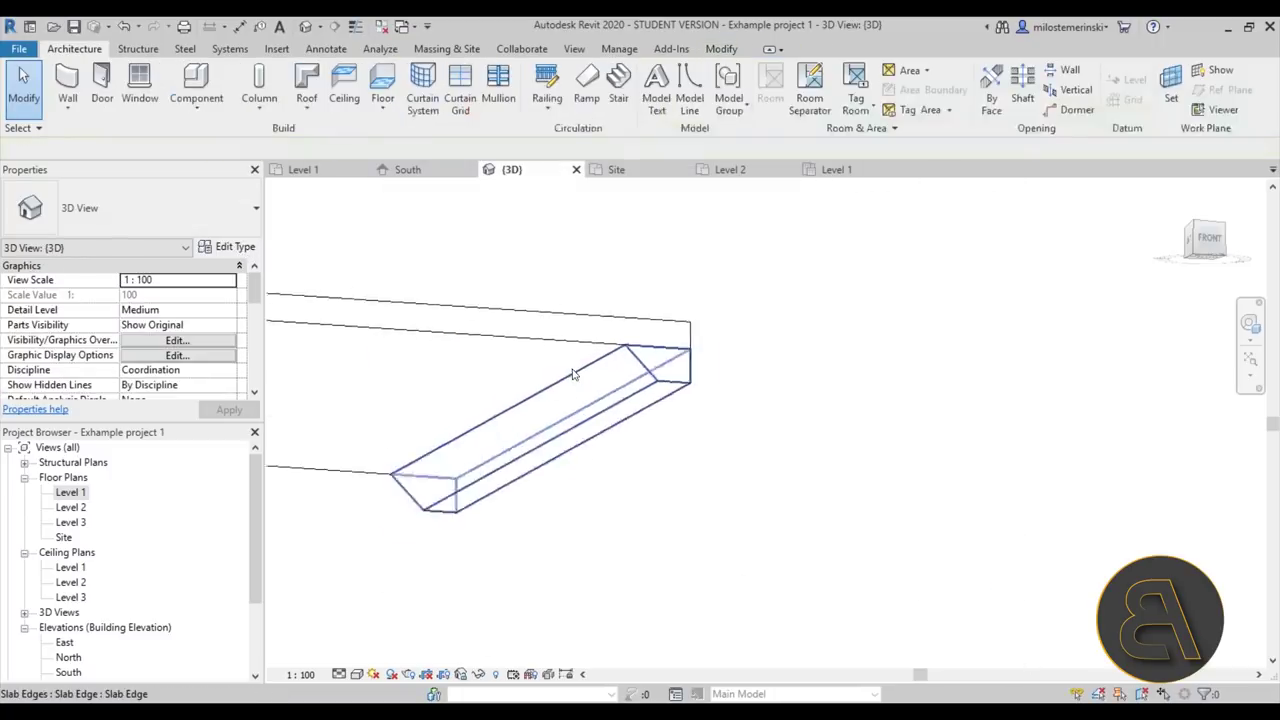
click(655, 354)
scroll(681, 313, down, 3)
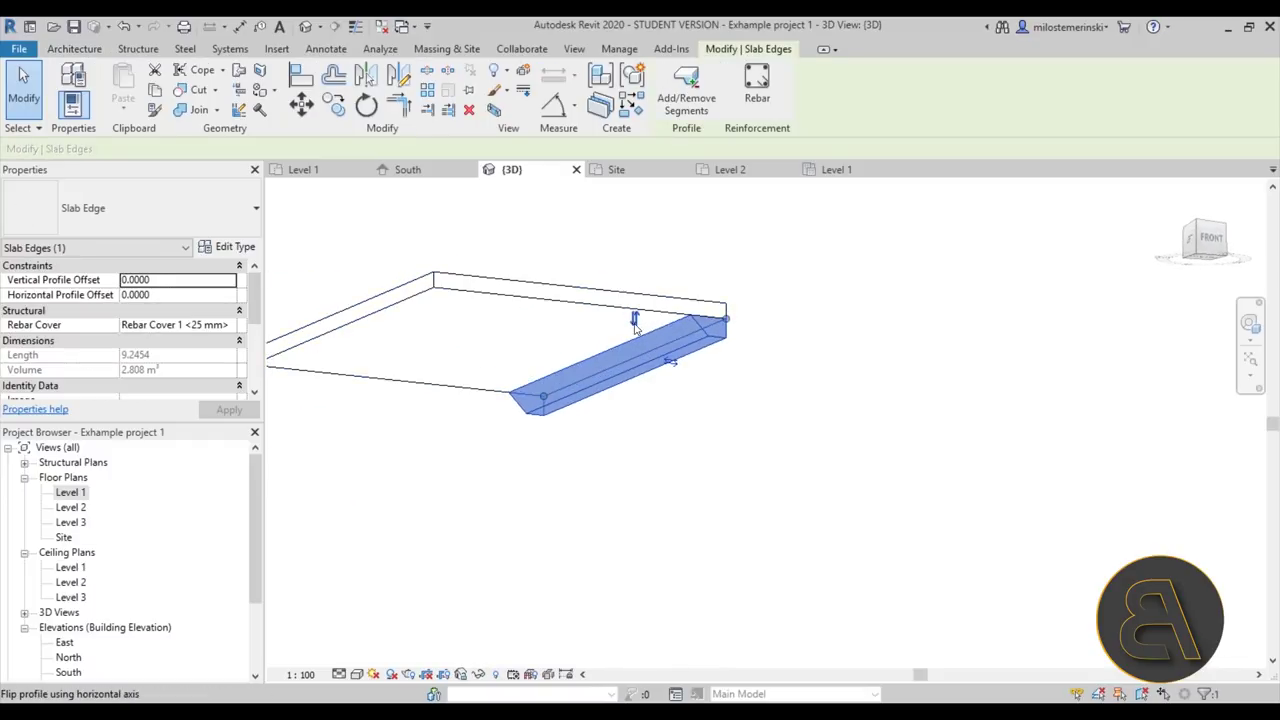
click(634, 319)
scroll(637, 327, down, 1)
shift+middle_drag(646, 346, 643, 485)
click(636, 324)
shift+middle_drag(638, 325, 671, 366)
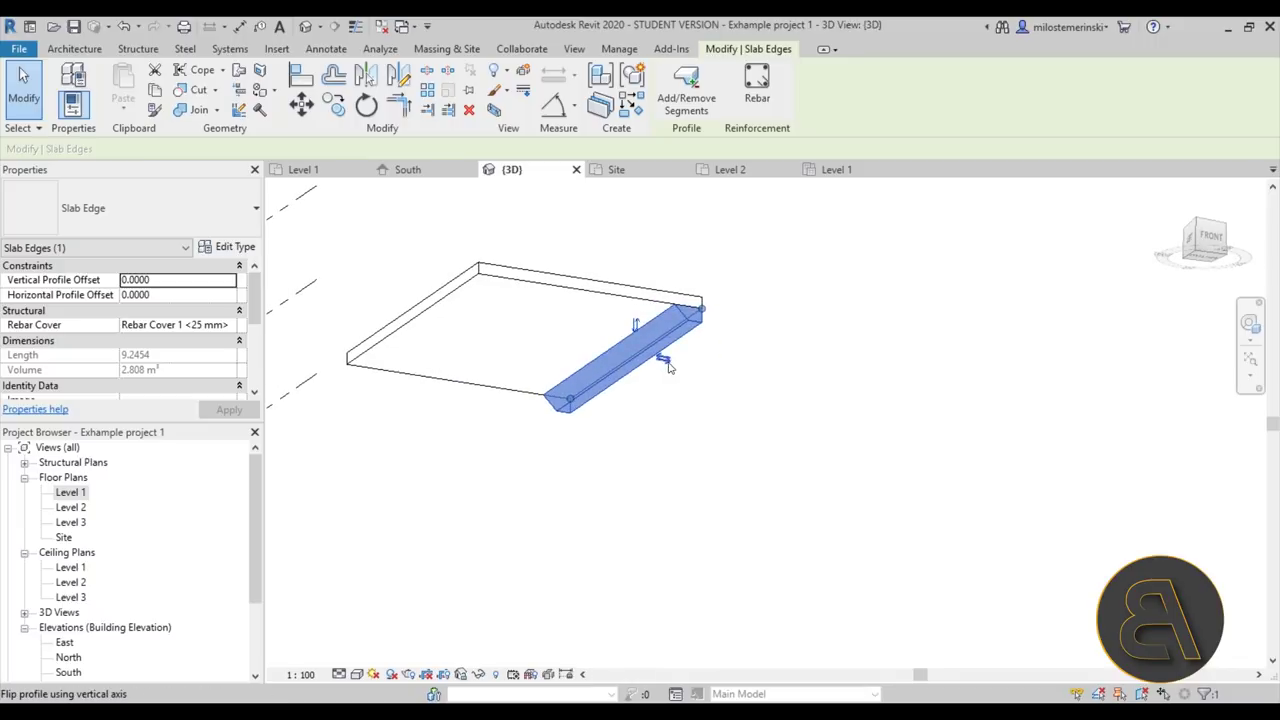
key(Escape)
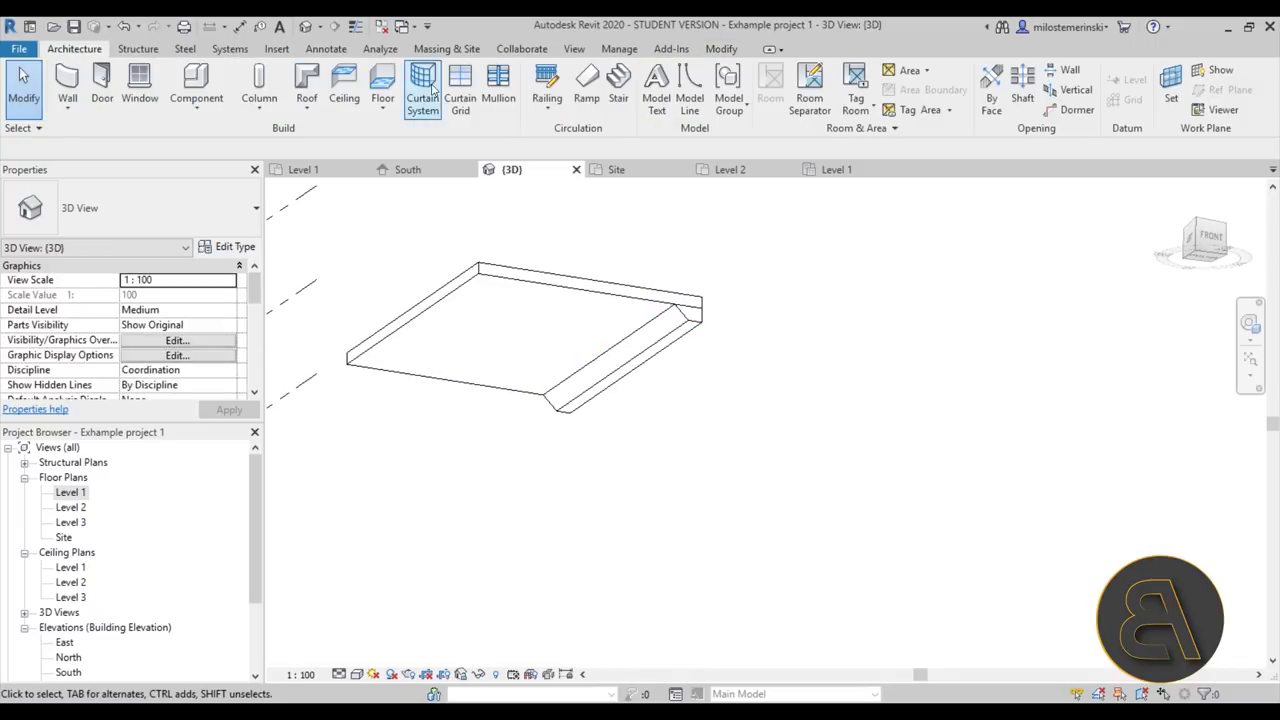
click(376, 107)
click(377, 108)
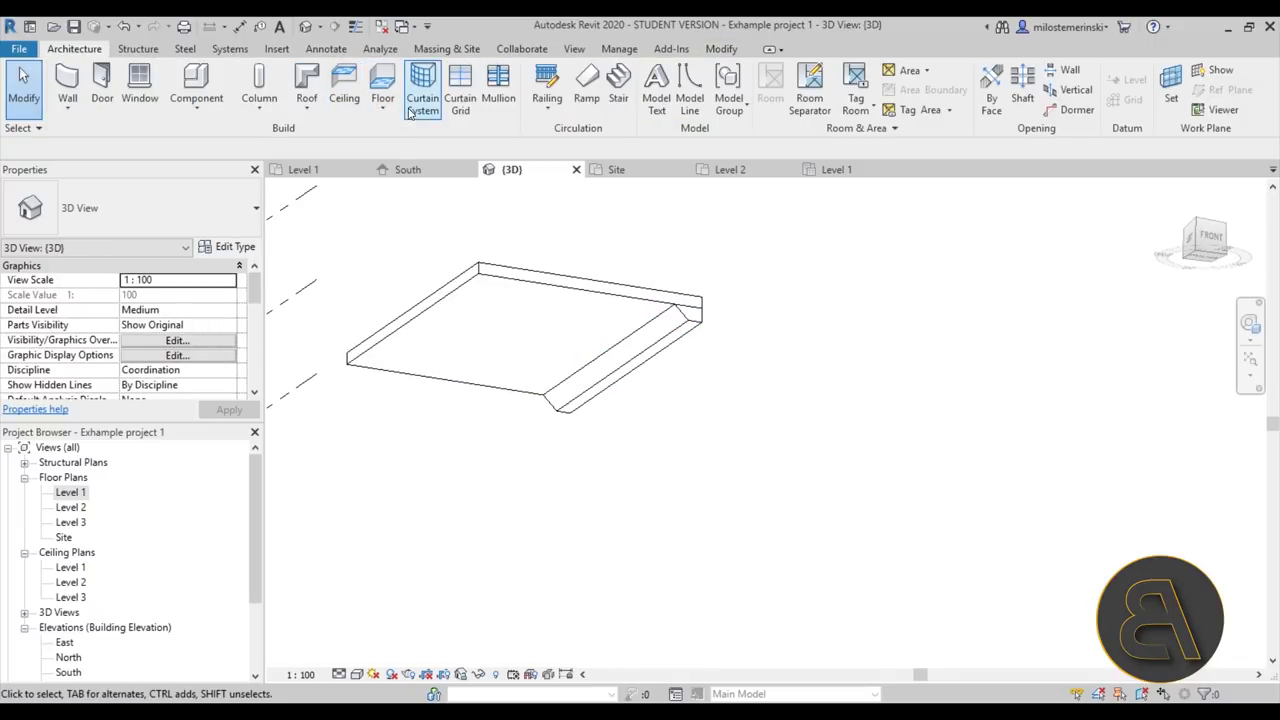
Create a 1500 x 3000mm curtain system by face on the twisted side face of the mass.
shift+middle_drag(600, 308, 286, 214)
scroll(646, 300, up, 2)
middle_drag(645, 321, 657, 409)
scroll(657, 409, up, 1)
click(424, 100)
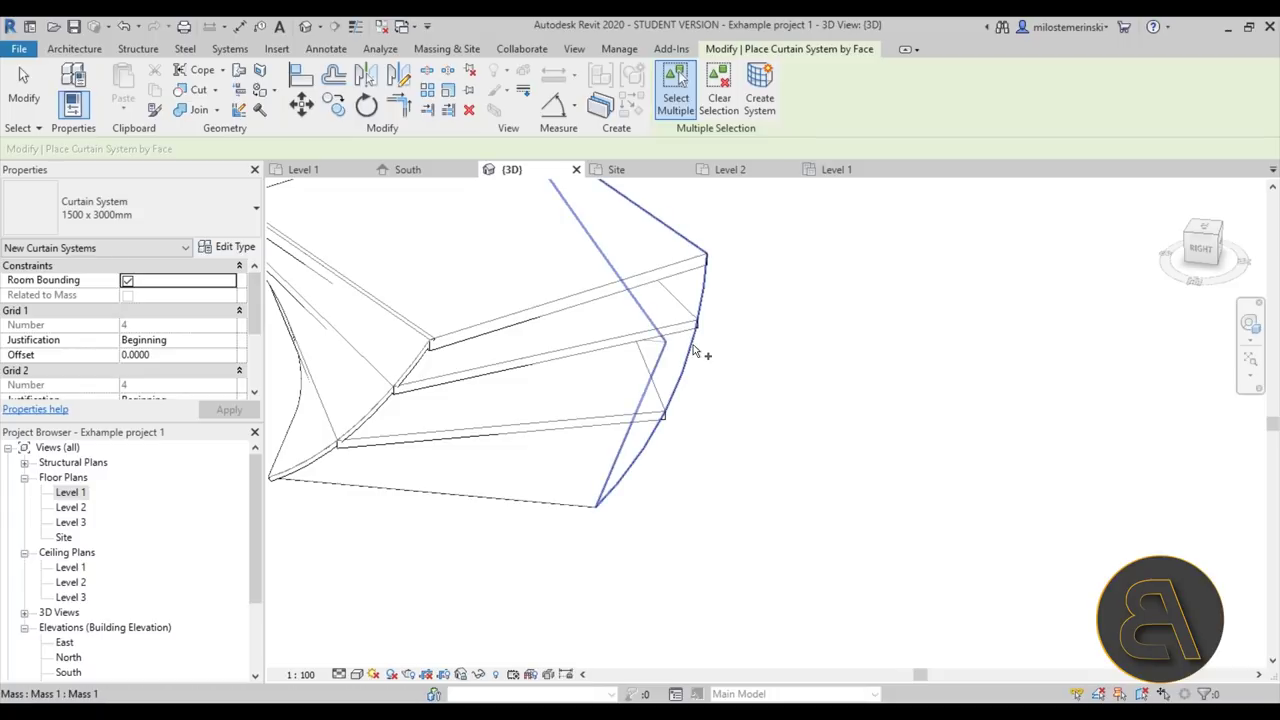
click(695, 352)
click(762, 100)
shift+middle_drag(786, 366, 855, 430)
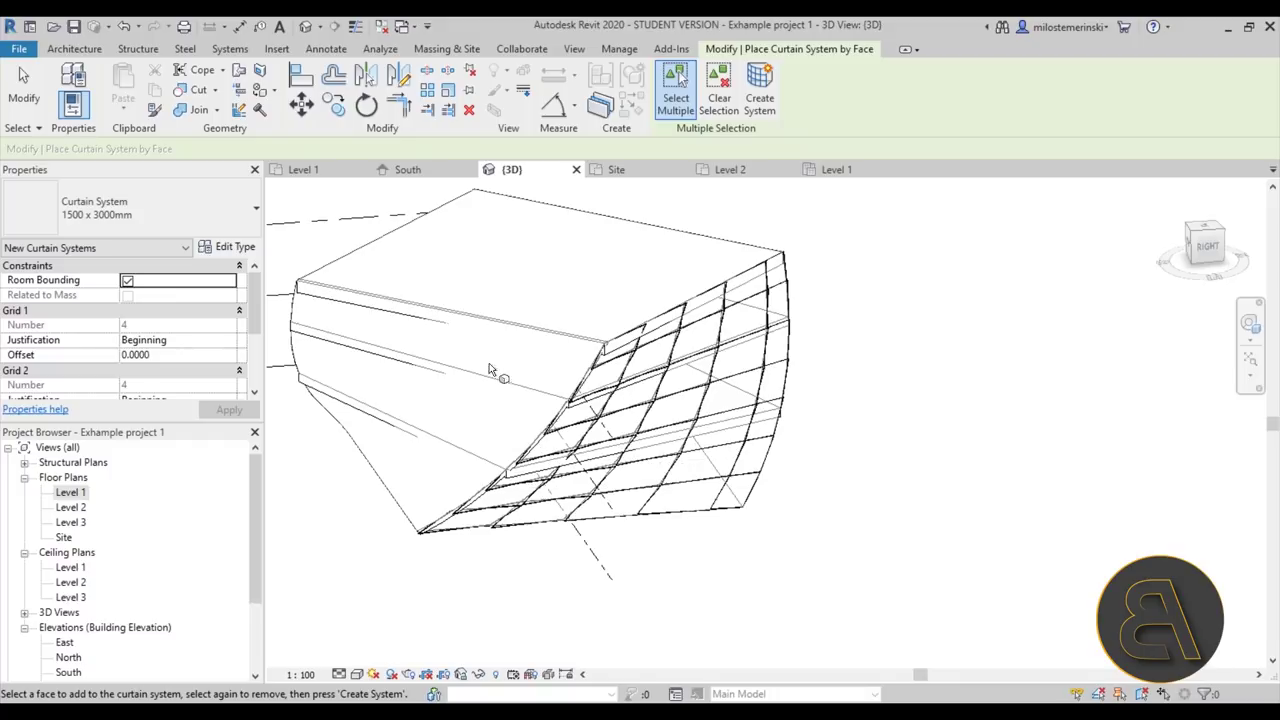
key(Escape)
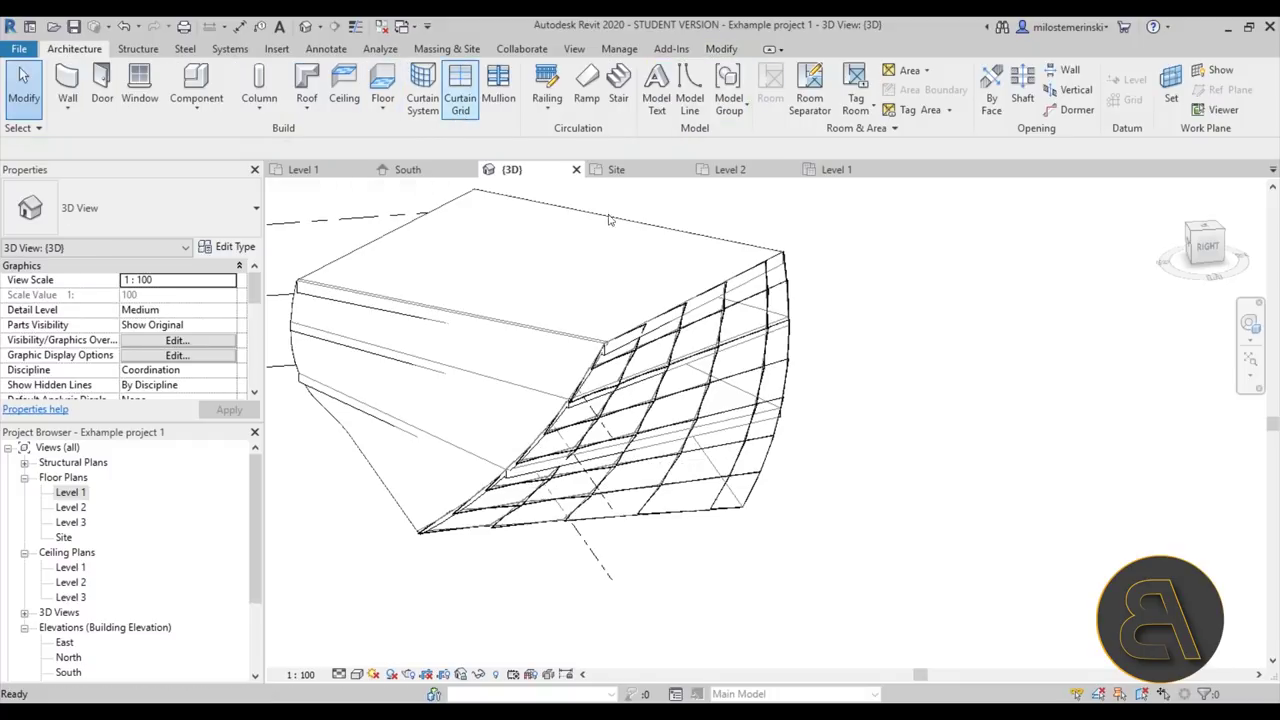
scroll(609, 220, down, 5)
click(67, 88)
click(150, 207)
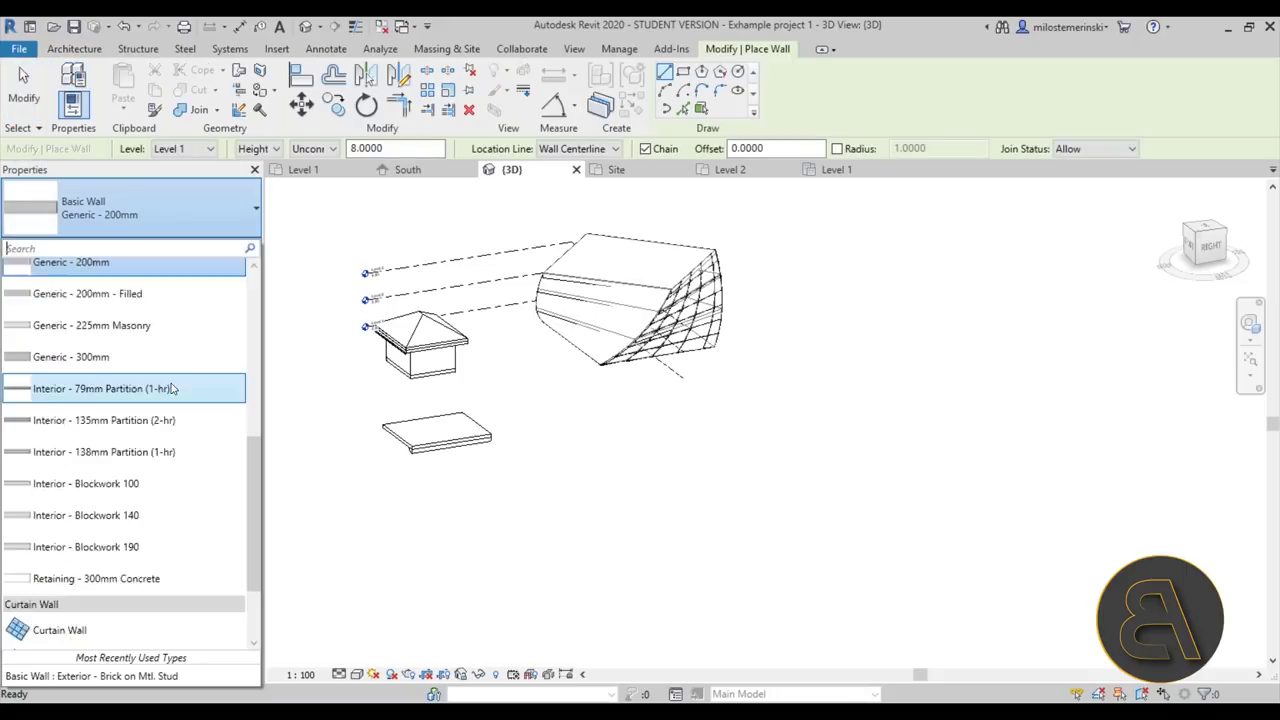
scroll(120, 480, down, 3)
click(110, 586)
click(550, 408)
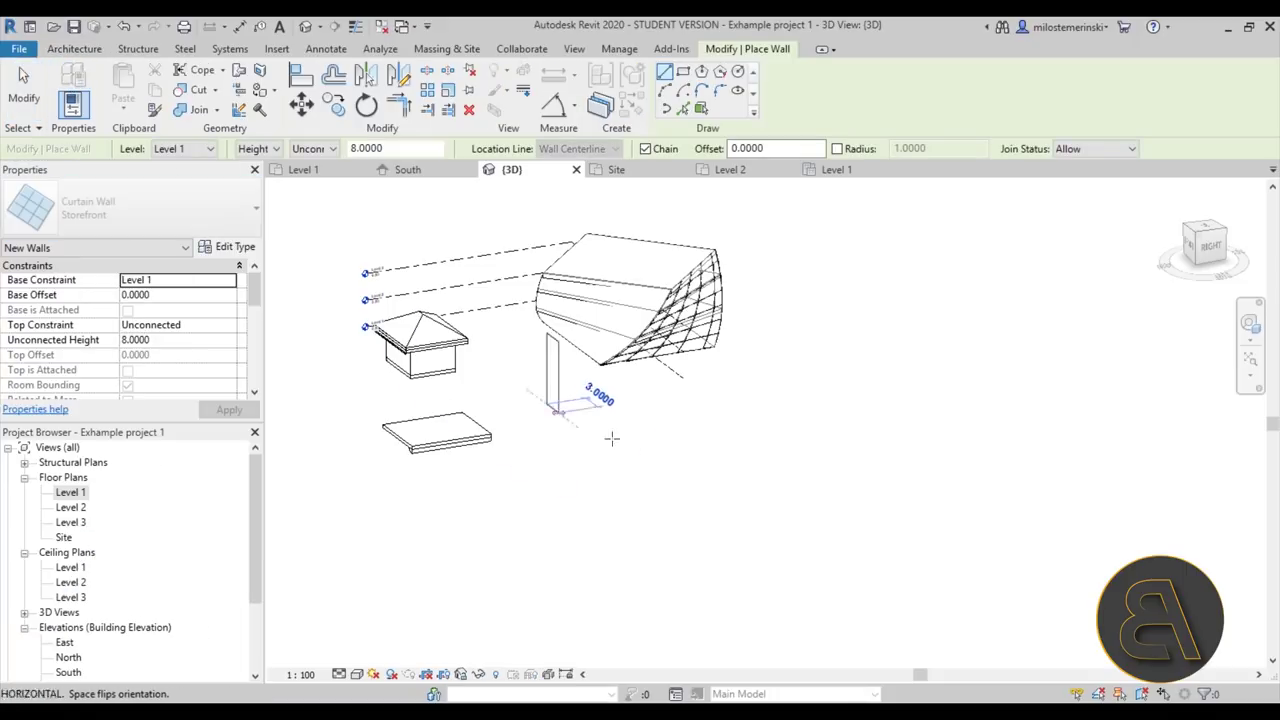
key(Escape)
Draw a straight wall of the plain Curtain Wall type, about 31 m long, on Level 1 in the open area in front of the mass.
click(65, 213)
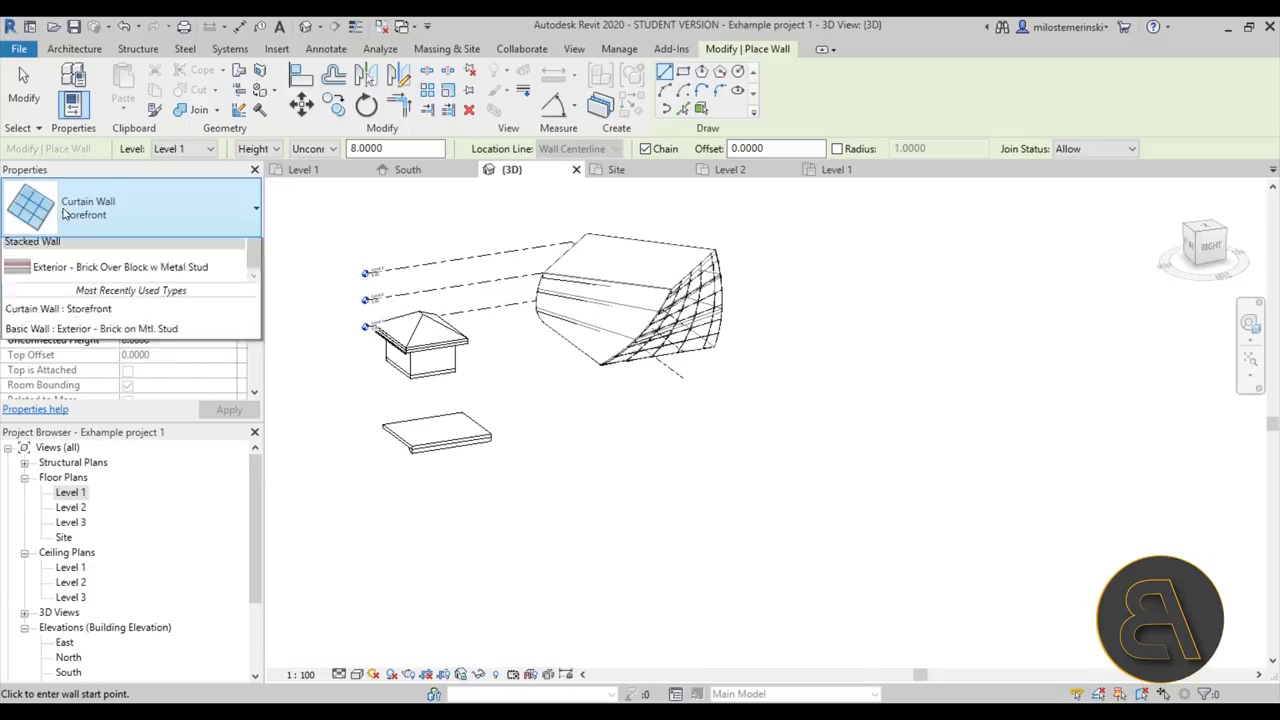
click(57, 503)
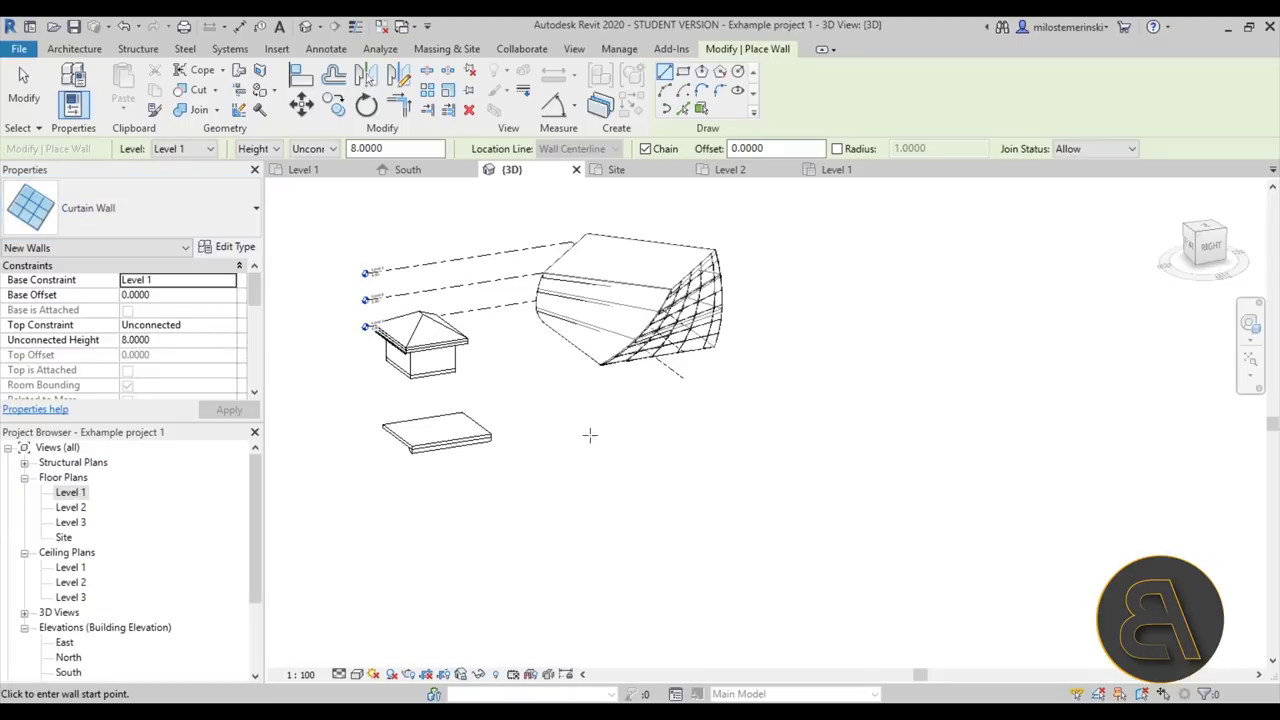
click(540, 424)
click(670, 507)
key(Escape)
key(Escape)
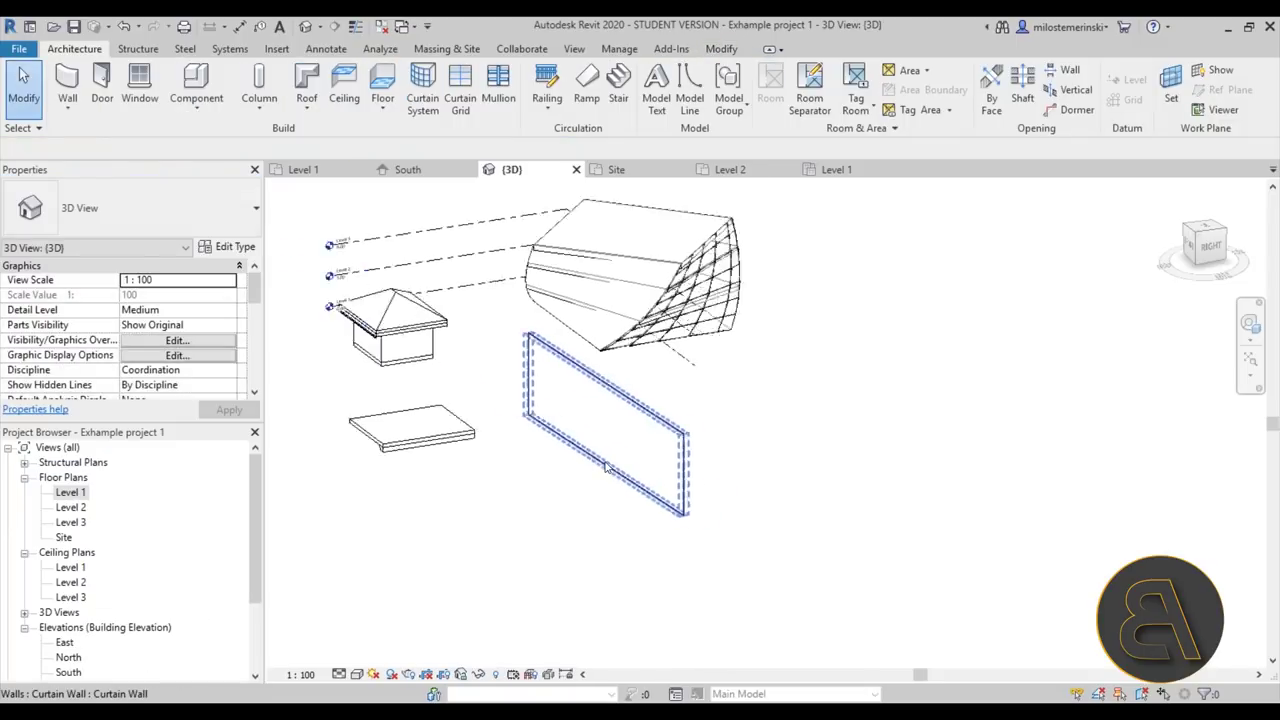
click(643, 495)
shift+middle_drag(643, 495, 549, 428)
key(Escape)
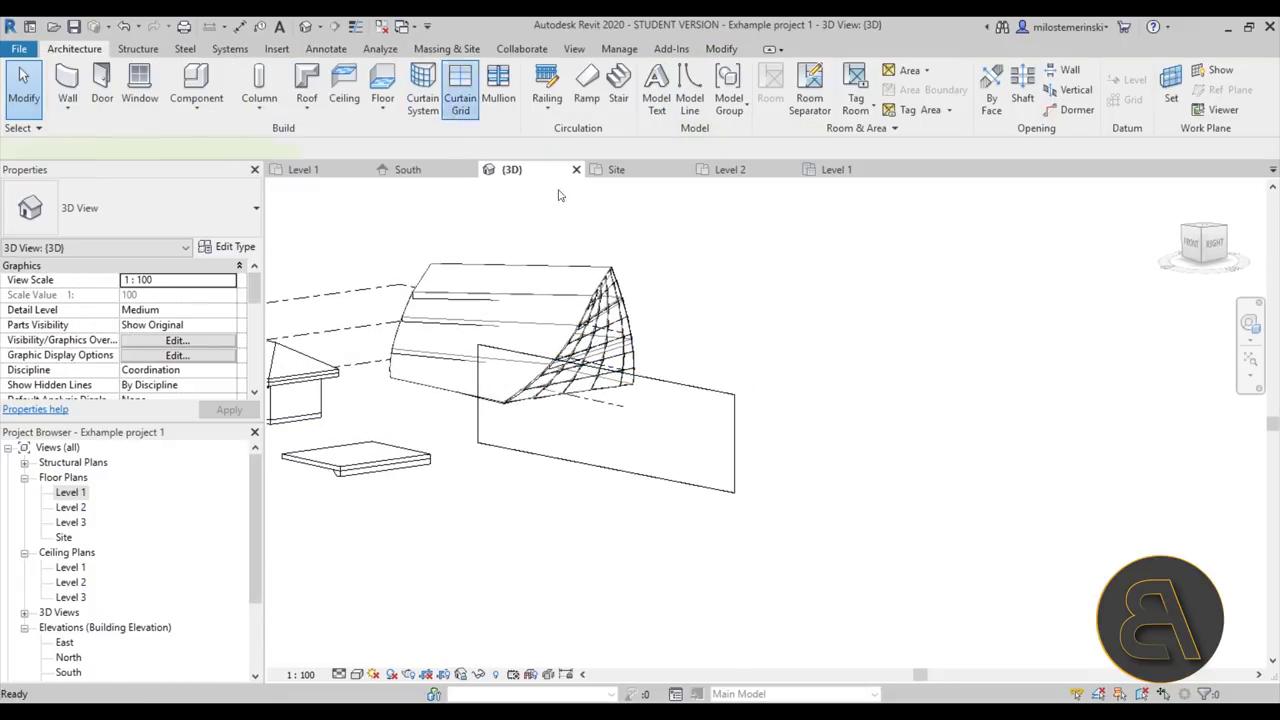
Add curtain grid lines through all segments of the curtain wall: two verticals near one end and four horizontals about 1.5 m apart.
click(460, 111)
scroll(603, 437, up, 3)
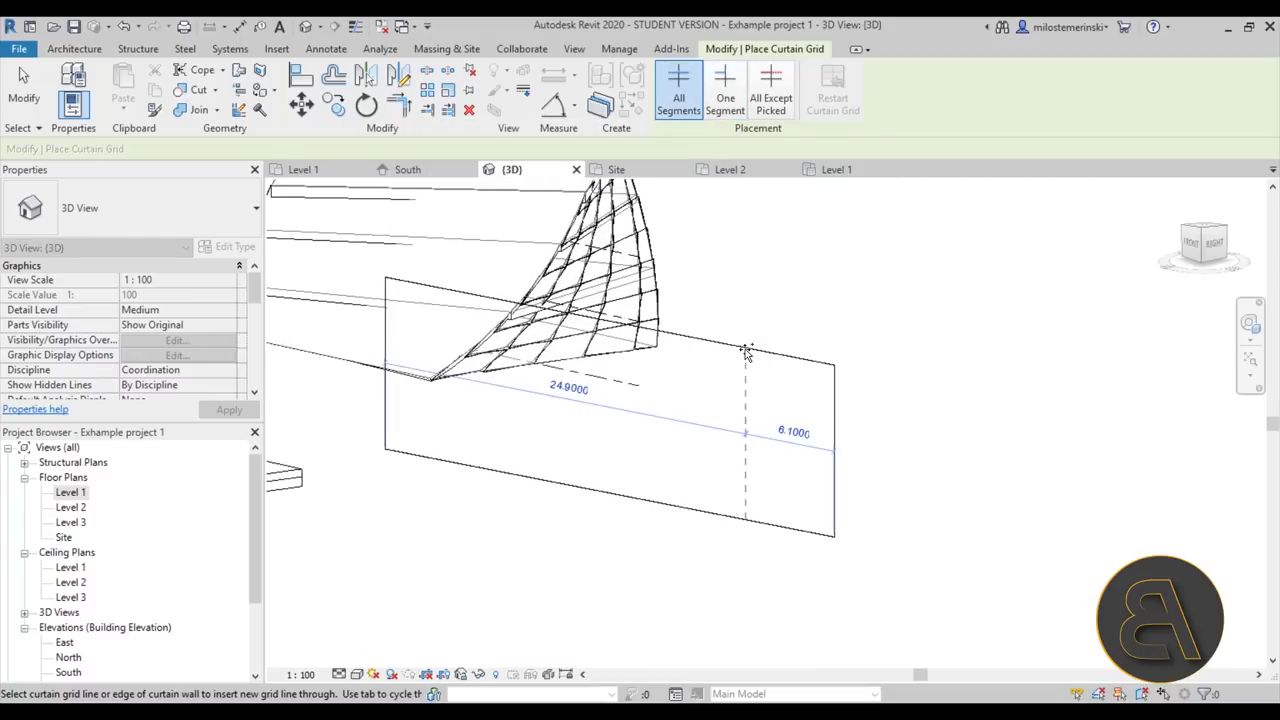
click(826, 401)
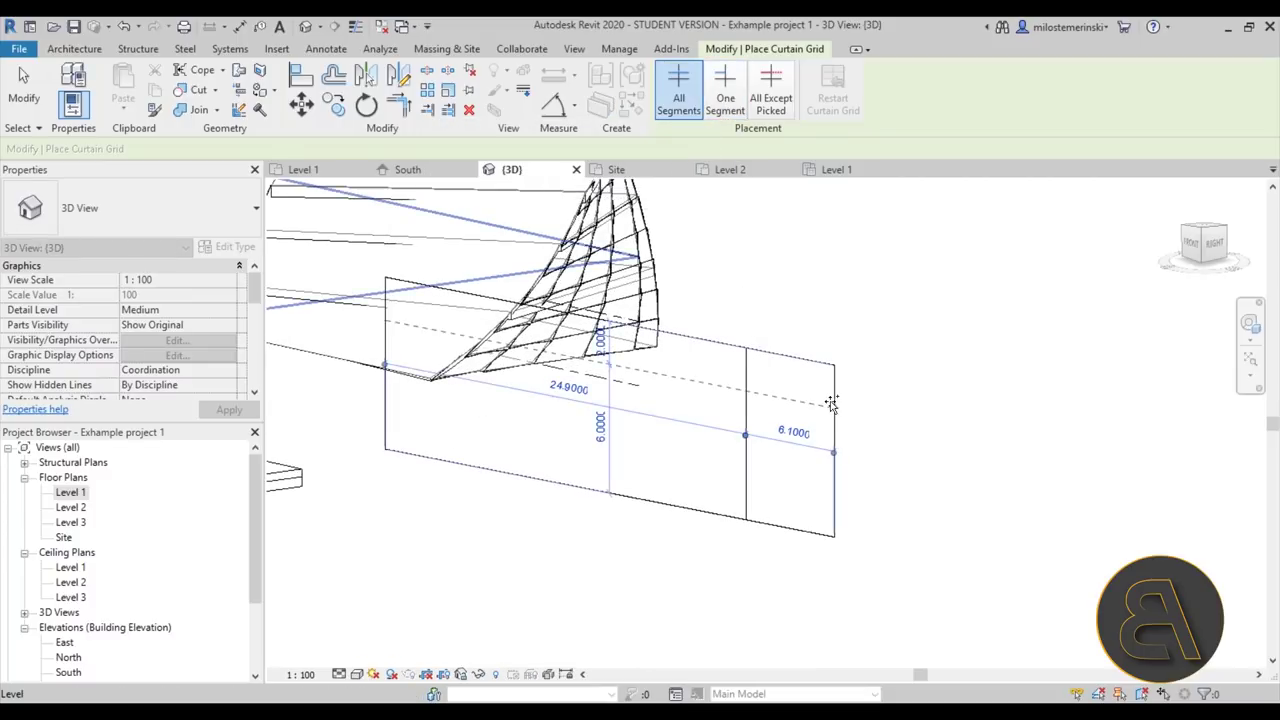
click(832, 472)
click(833, 500)
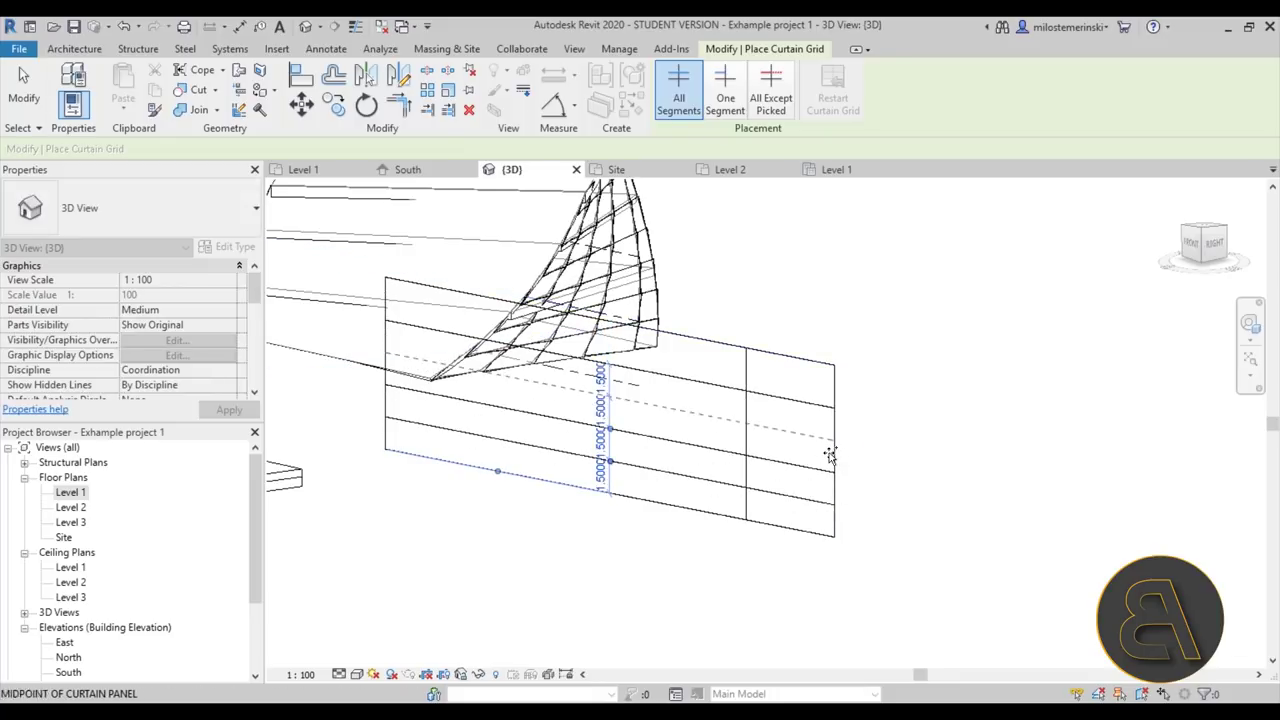
click(830, 454)
click(791, 364)
scroll(791, 369, up, 2)
key(Escape)
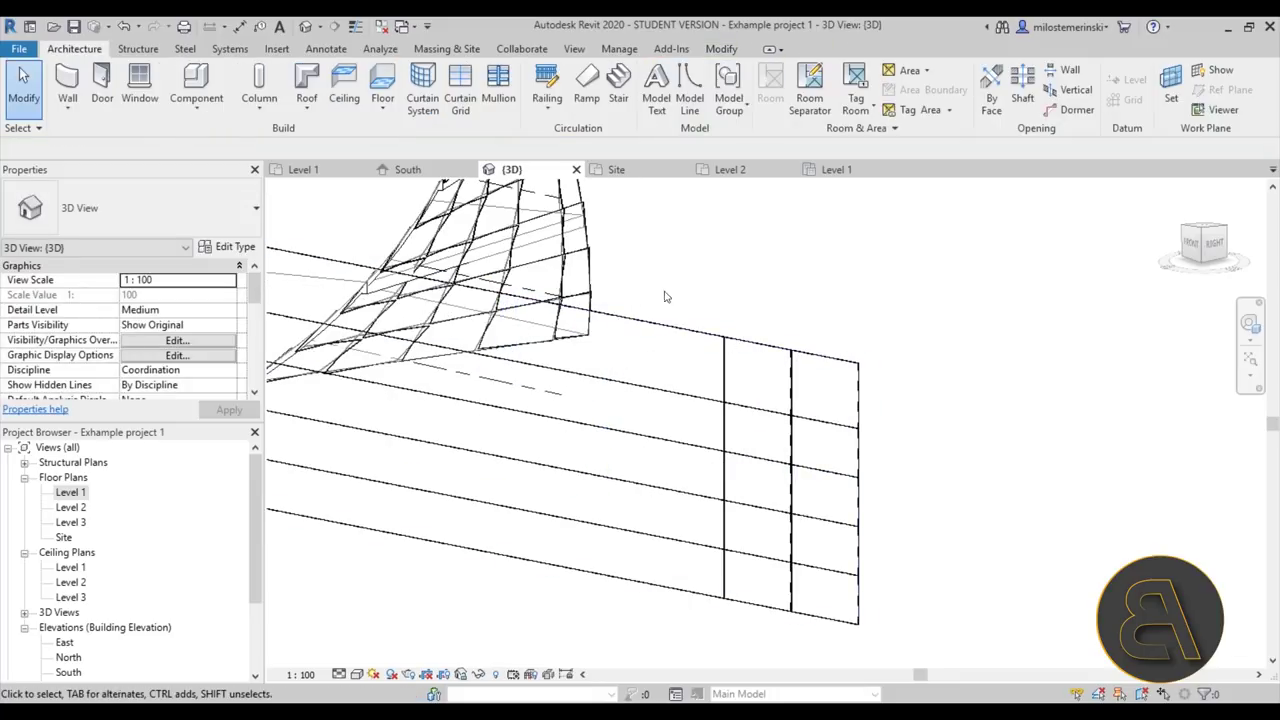
Add three staggered vertical grid lines limited to one segment each in the curtain wall's upper three rows, beside the full-height verticals.
click(461, 110)
click(725, 95)
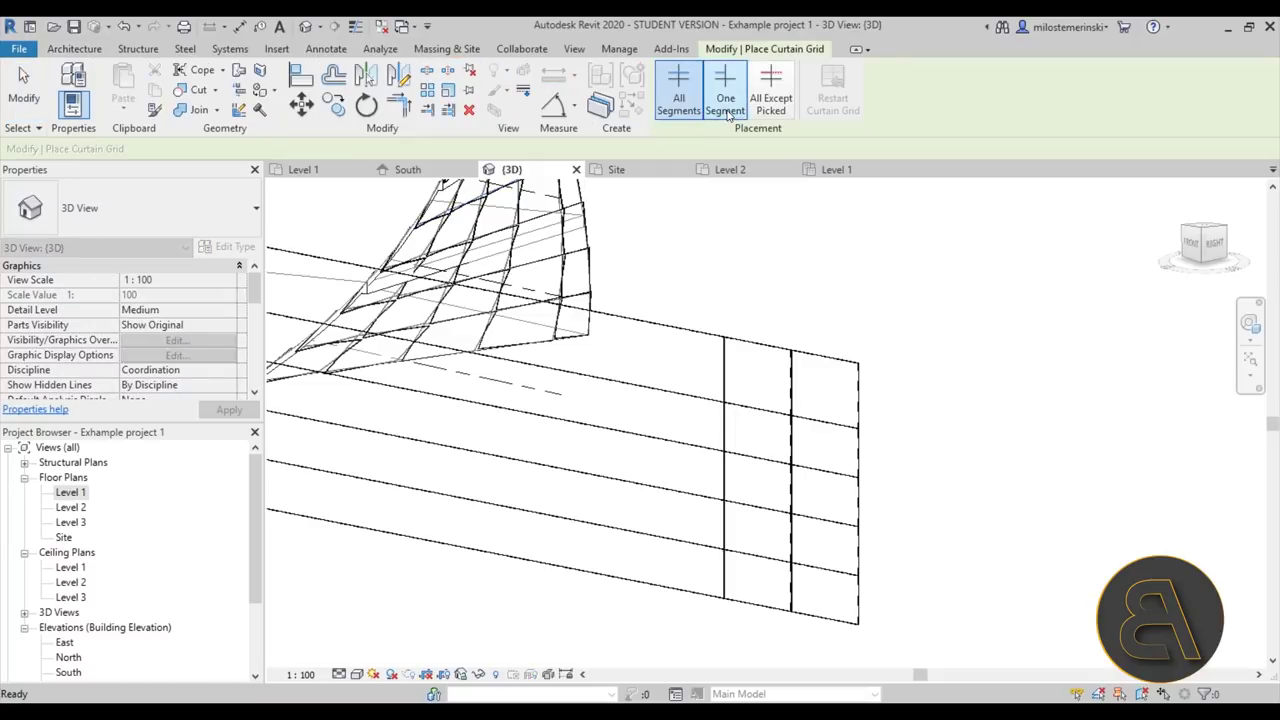
click(690, 402)
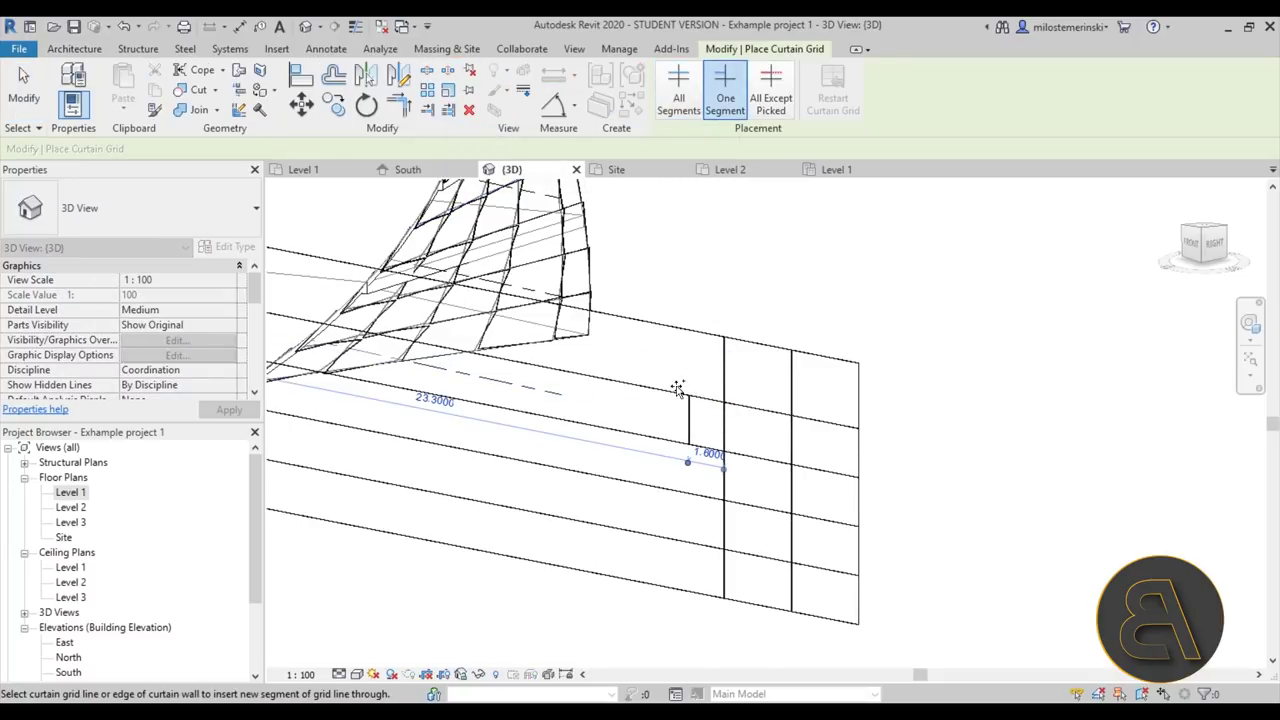
click(660, 390)
click(641, 455)
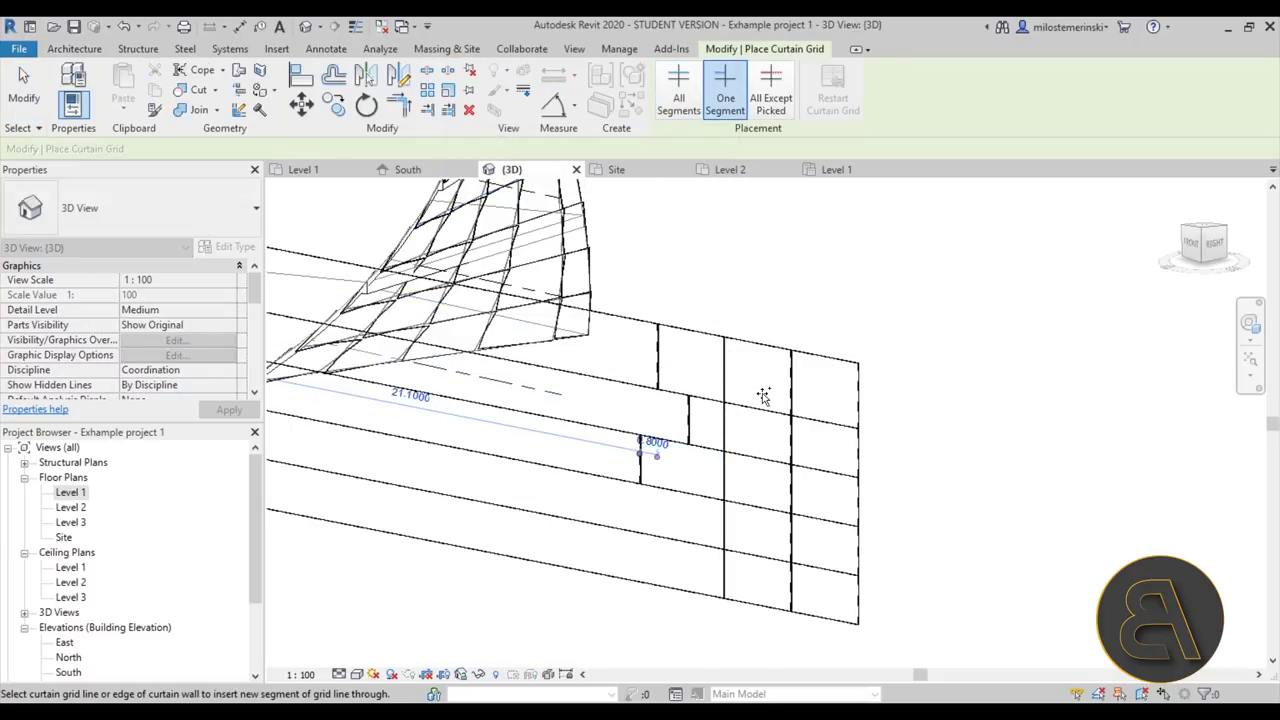
Add All Except Picked grid lines: a vertical midway between the two full-height verticals and a horizontal halfway up the third row from the top.
click(773, 104)
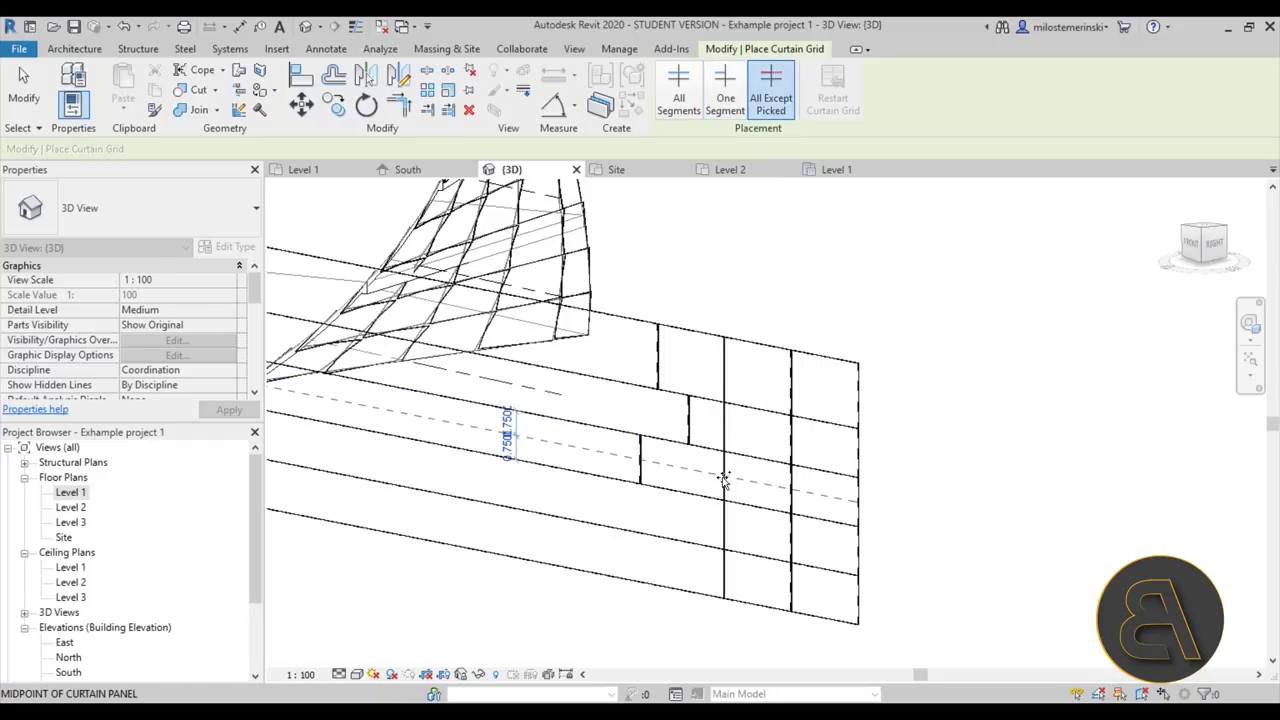
click(757, 461)
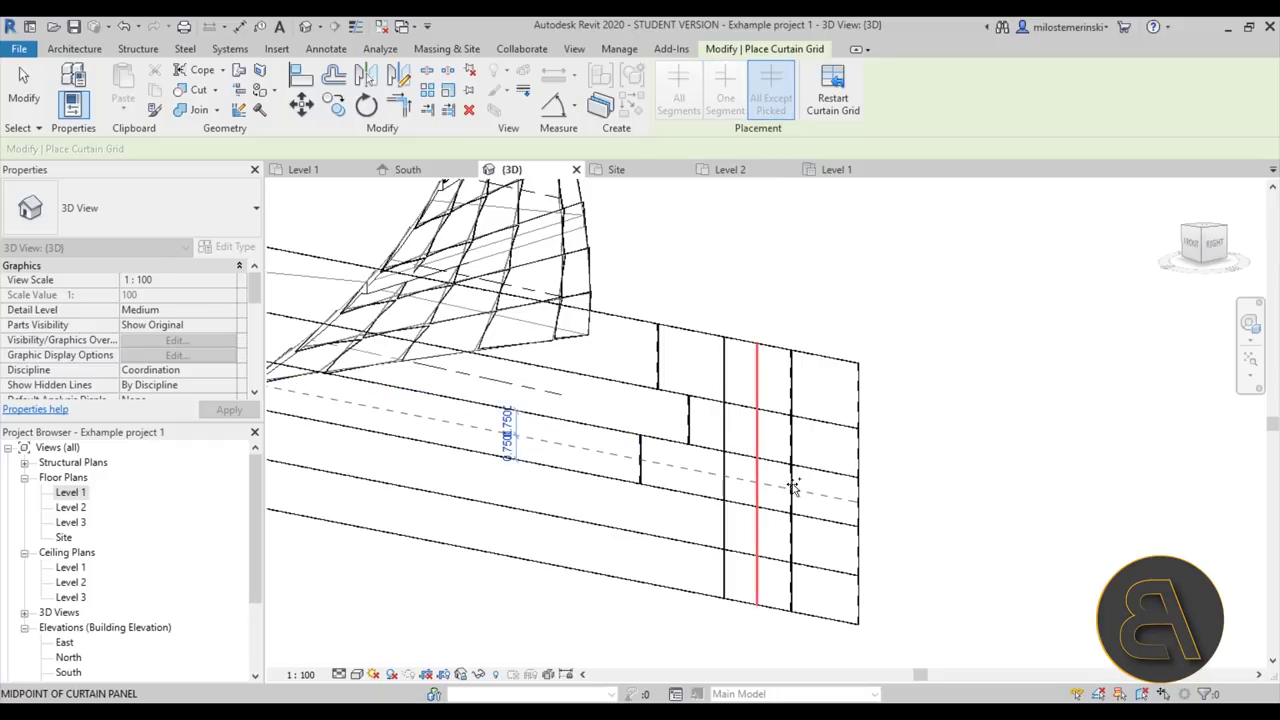
key(Escape)
key(Escape)
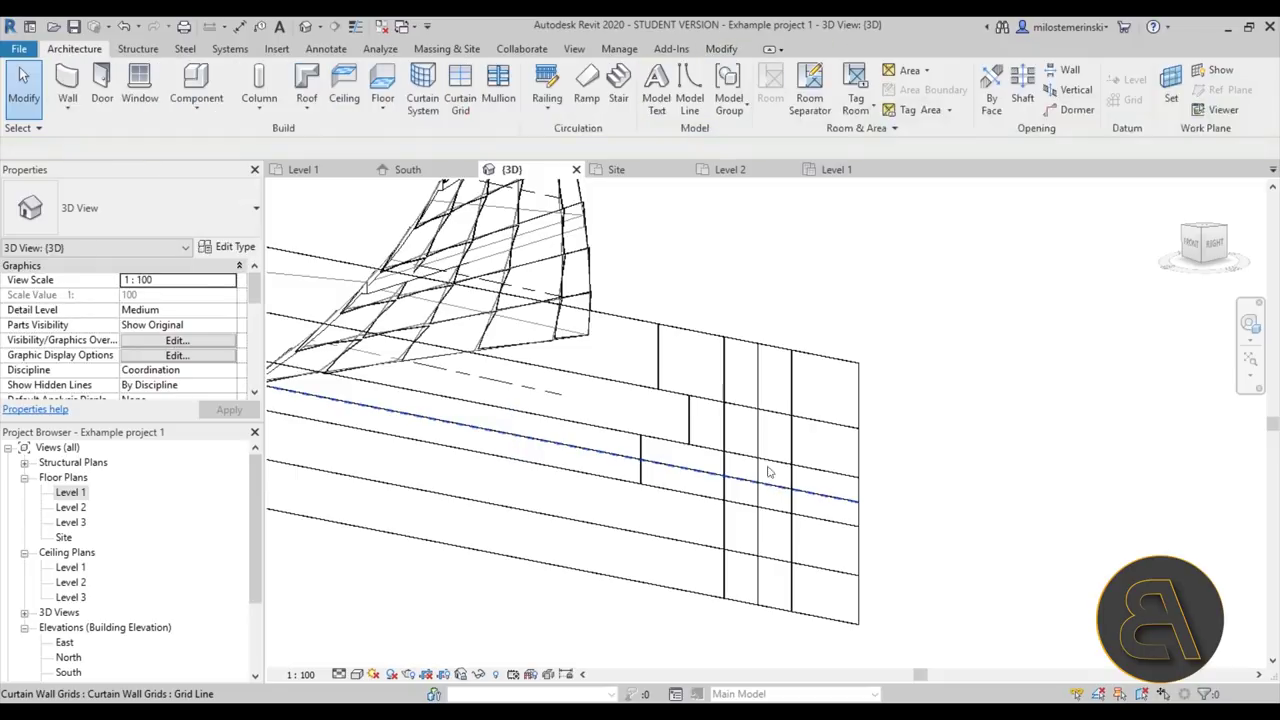
Place Rectangular Mullion 50 x 150mm on all grid lines of the curtain wall.
click(499, 100)
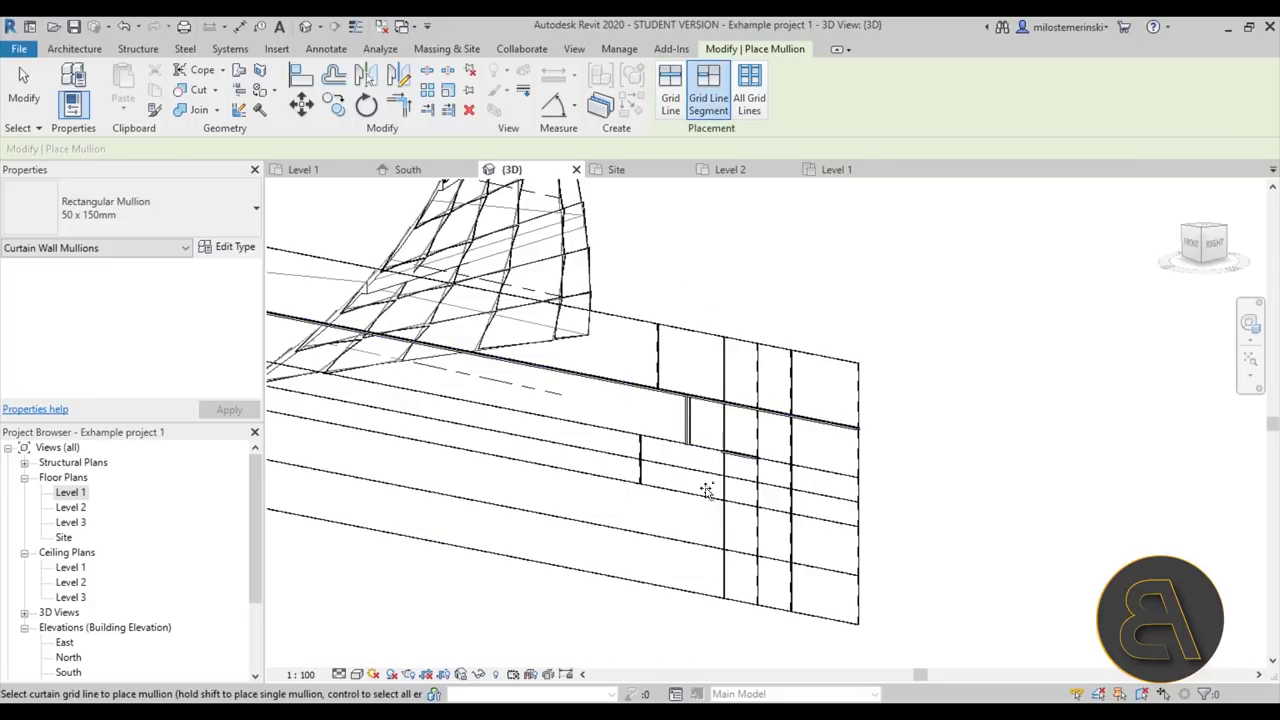
click(838, 361)
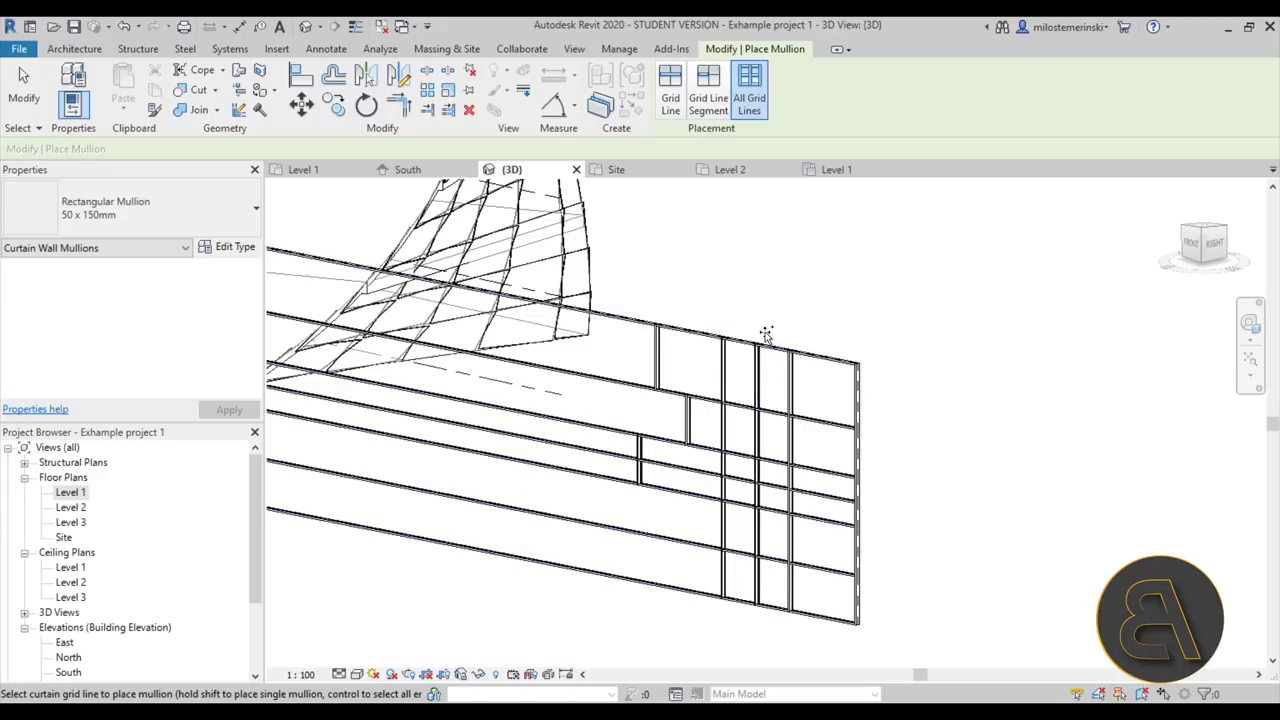
key(Escape)
scroll(765, 425, down, 2)
shift+middle_drag(765, 425, 646, 566)
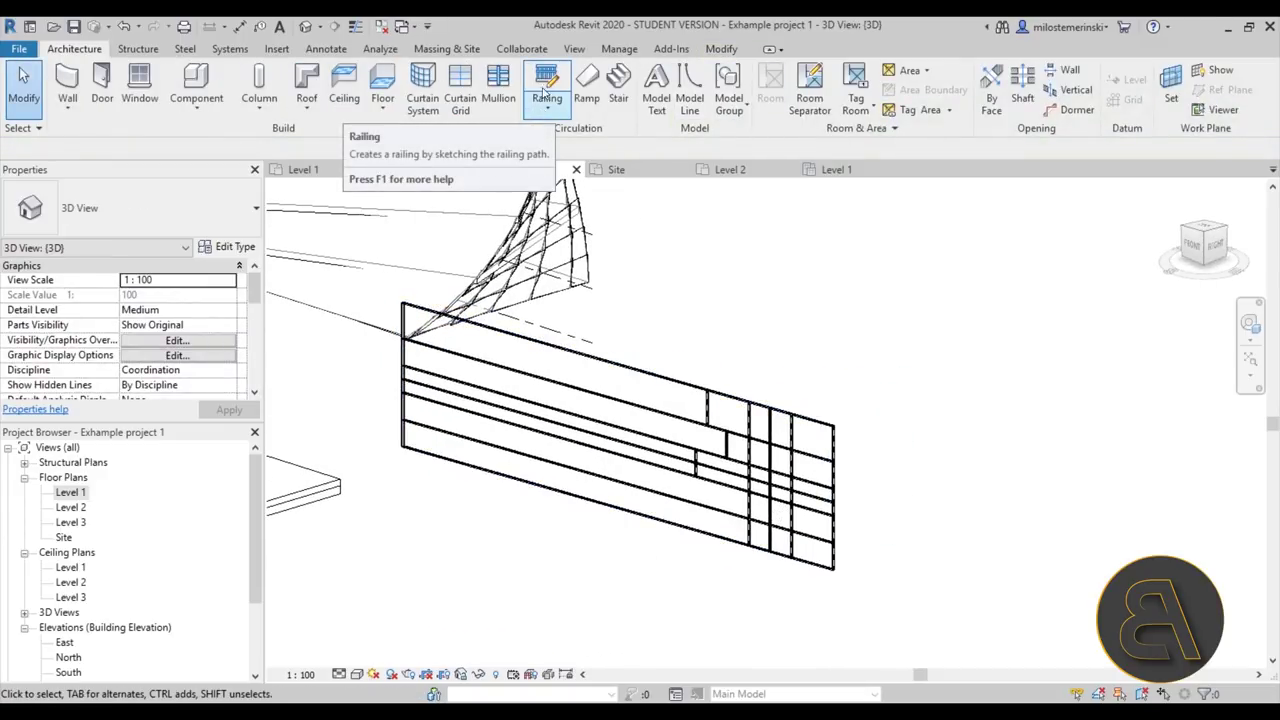
Sketch an arc-shaped 1100mm railing on Level 1, radius about 7.3 m, in the open area in front of the curtain wall.
click(543, 95)
click(701, 90)
click(500, 470)
click(688, 445)
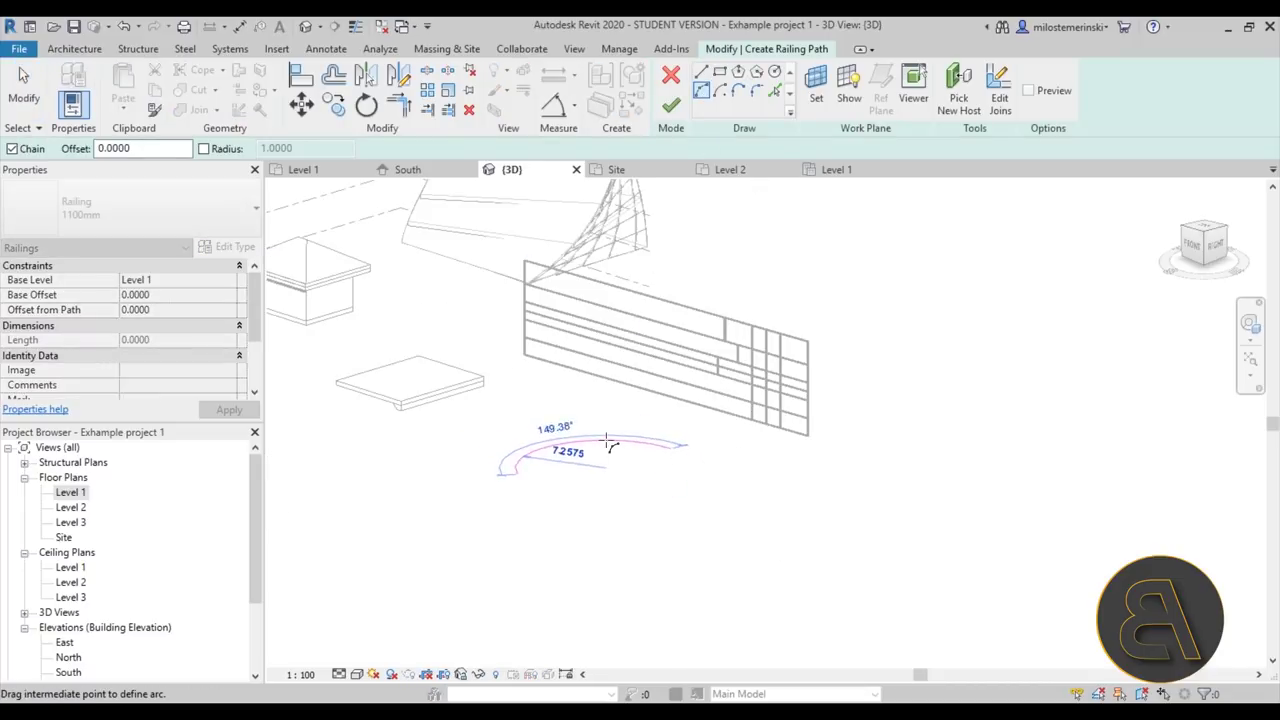
click(608, 442)
click(671, 100)
scroll(590, 378, up, 3)
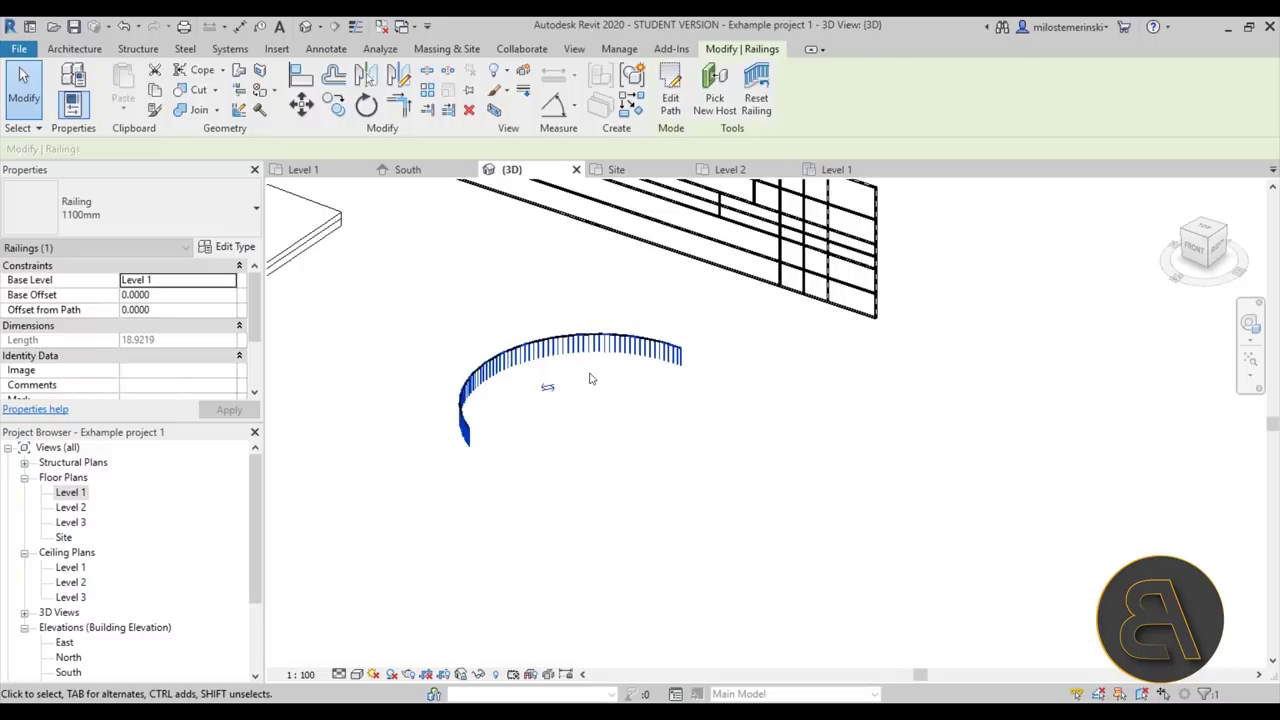
Try the 900mm Pipe type on the curved railing.
click(590, 378)
click(540, 350)
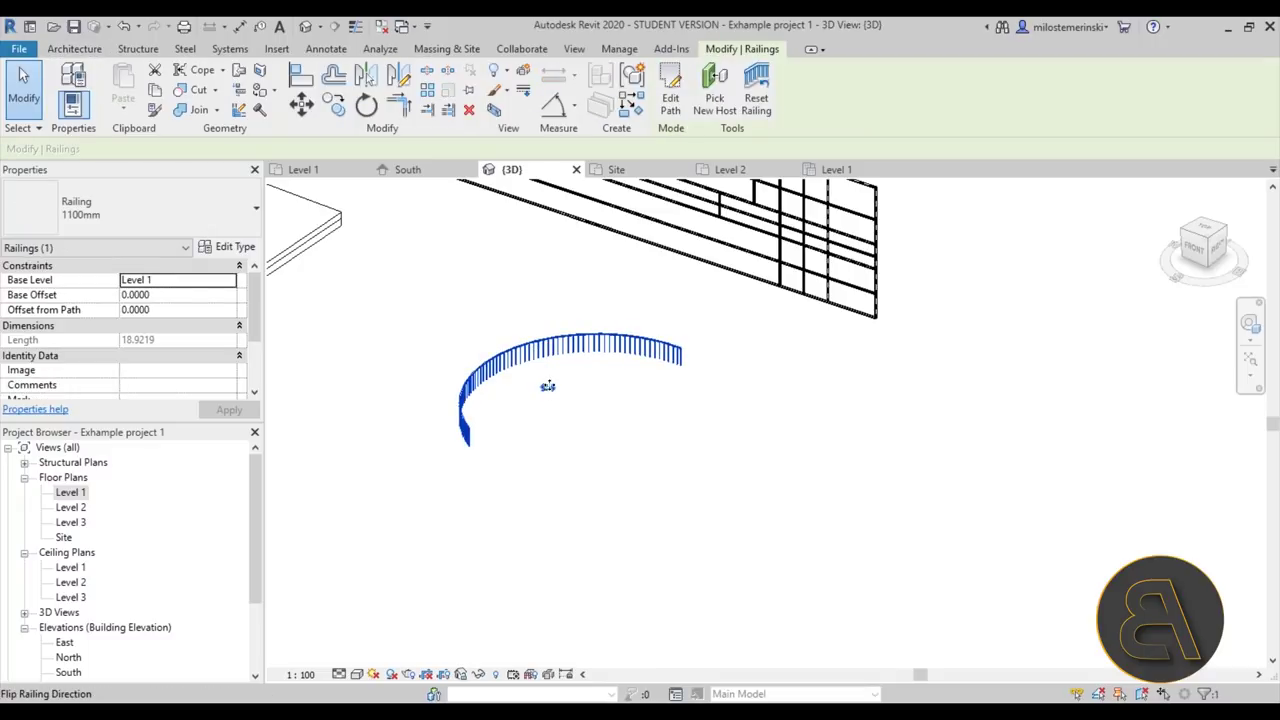
click(182, 220)
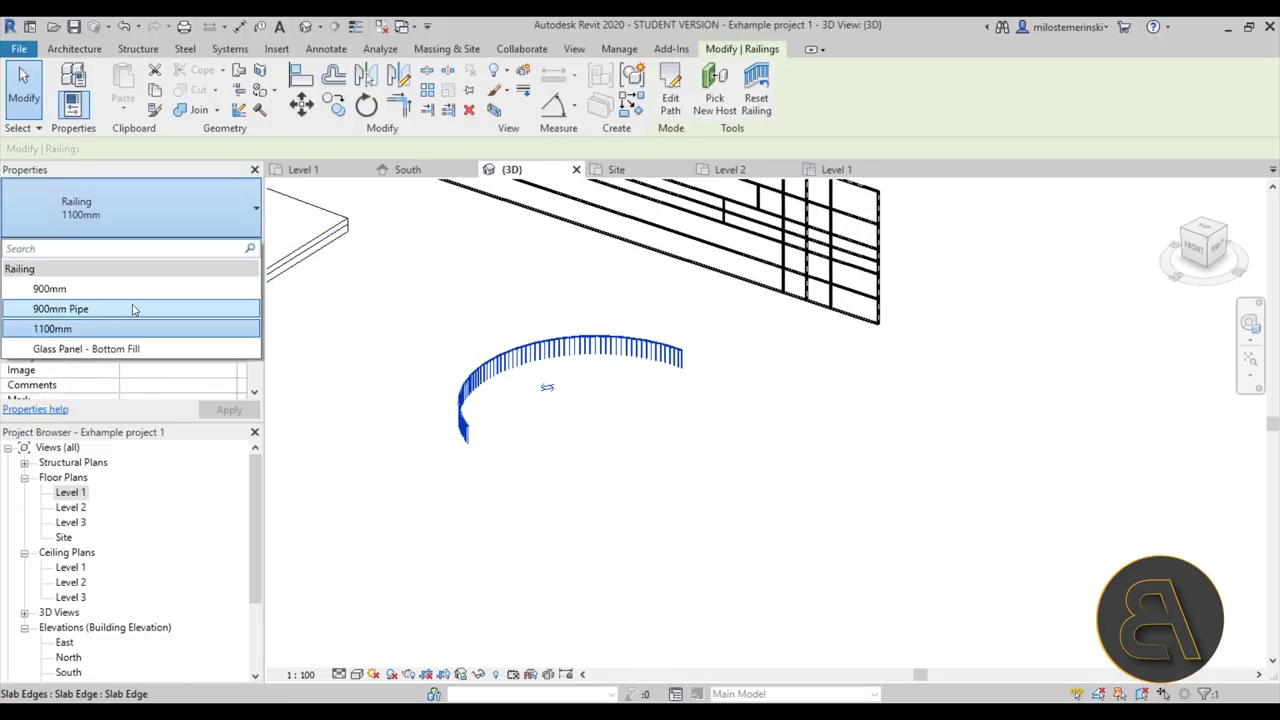
click(133, 309)
Set the curved railing's type to Glass Panel - Bottom Fill.
click(160, 208)
scroll(93, 337, up, 2)
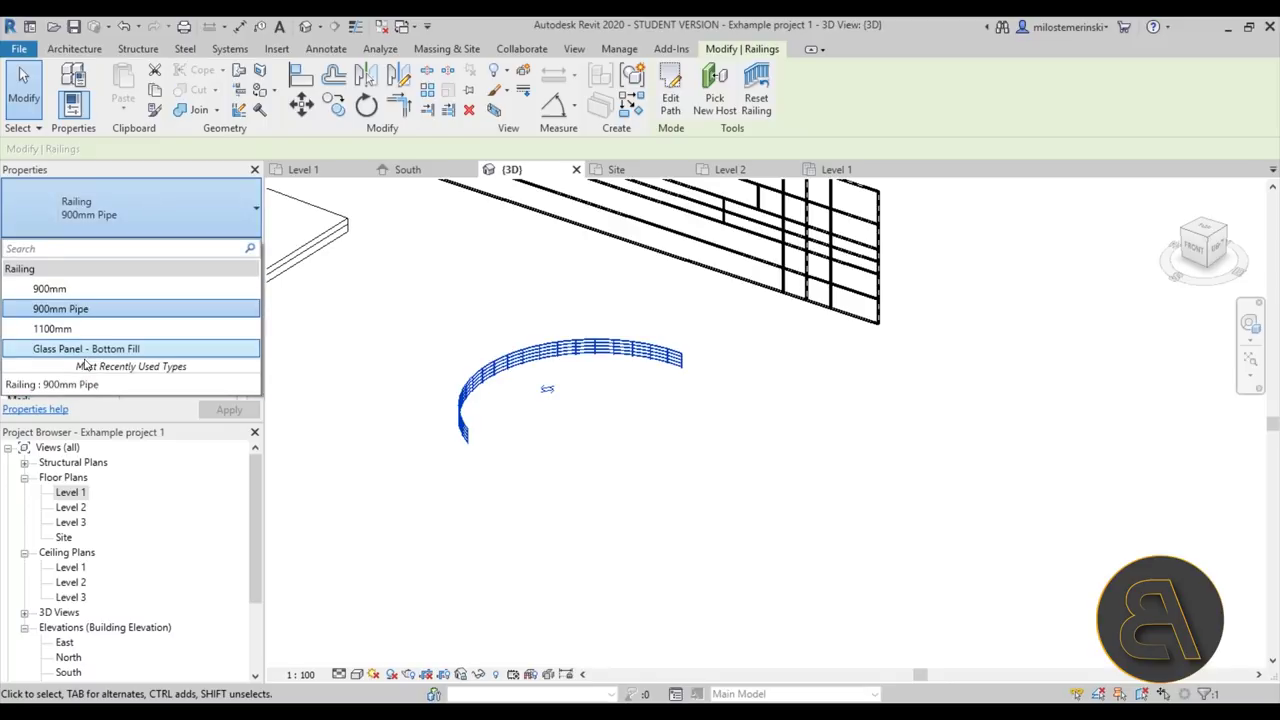
click(86, 350)
scroll(581, 379, up, 2)
click(581, 379)
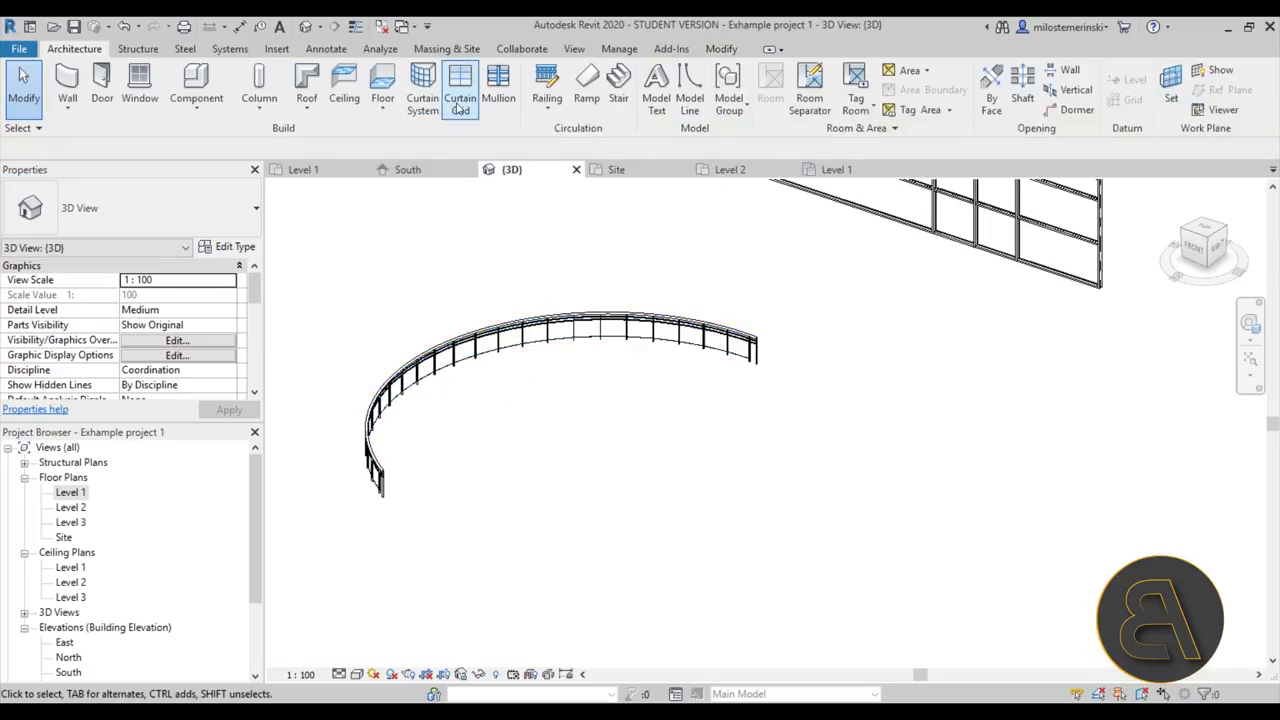
click(548, 108)
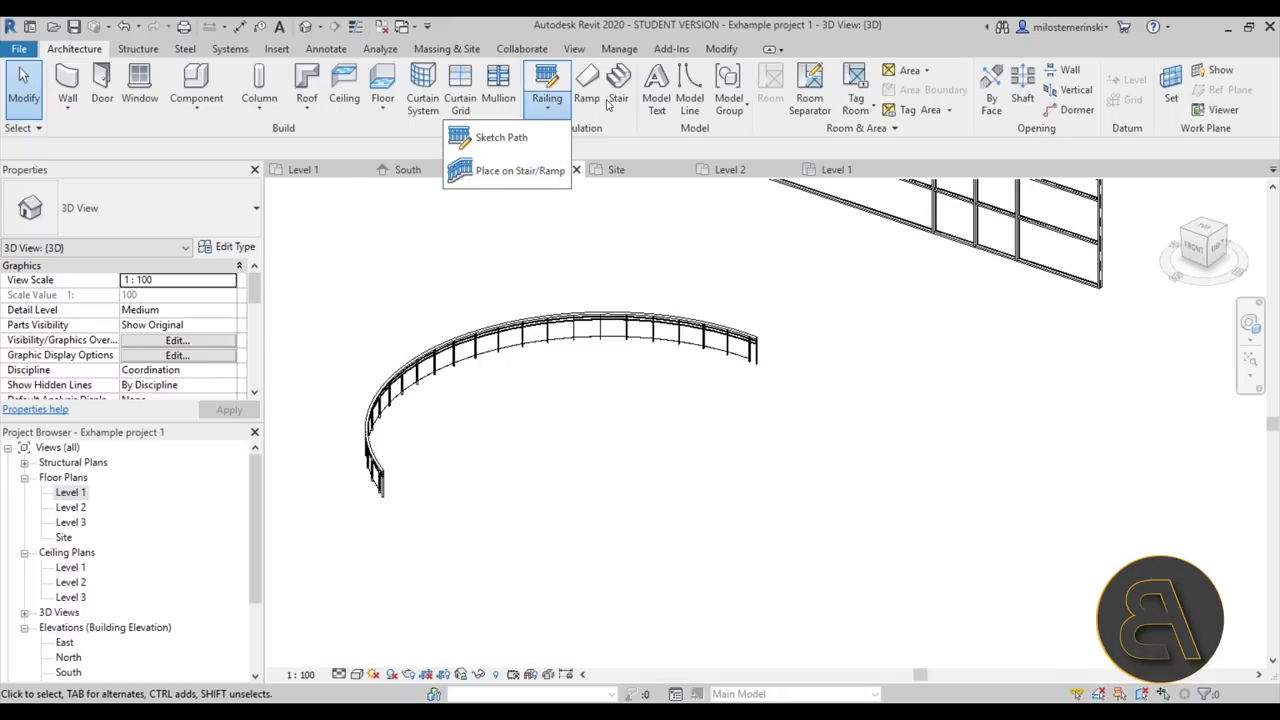
click(619, 261)
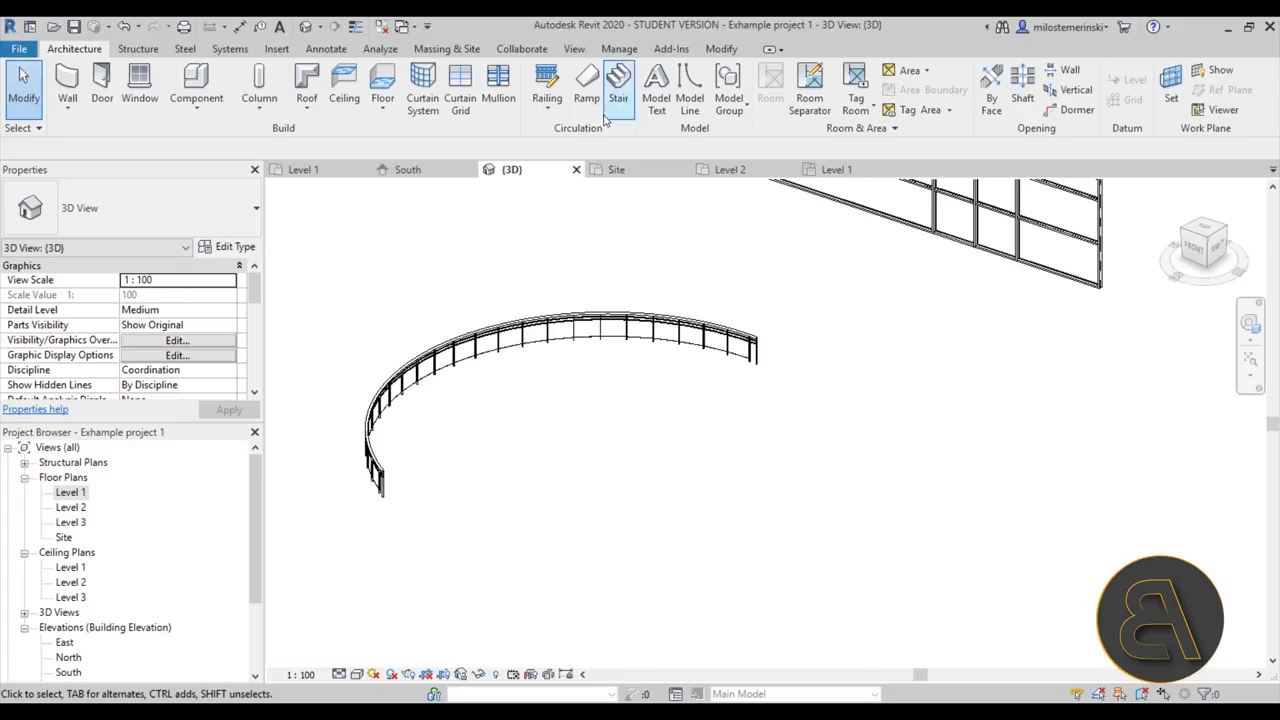
Start a ramp and set its top level to Level 1, keeping the 0.5 top offset.
click(587, 88)
scroll(661, 278, down, 5)
scroll(717, 337, up, 1)
mouse_move(606, 287)
middle_down()
mouse_move(642, 333)
mouse_move(724, 383)
middle_up()
scroll(724, 383, up, 1)
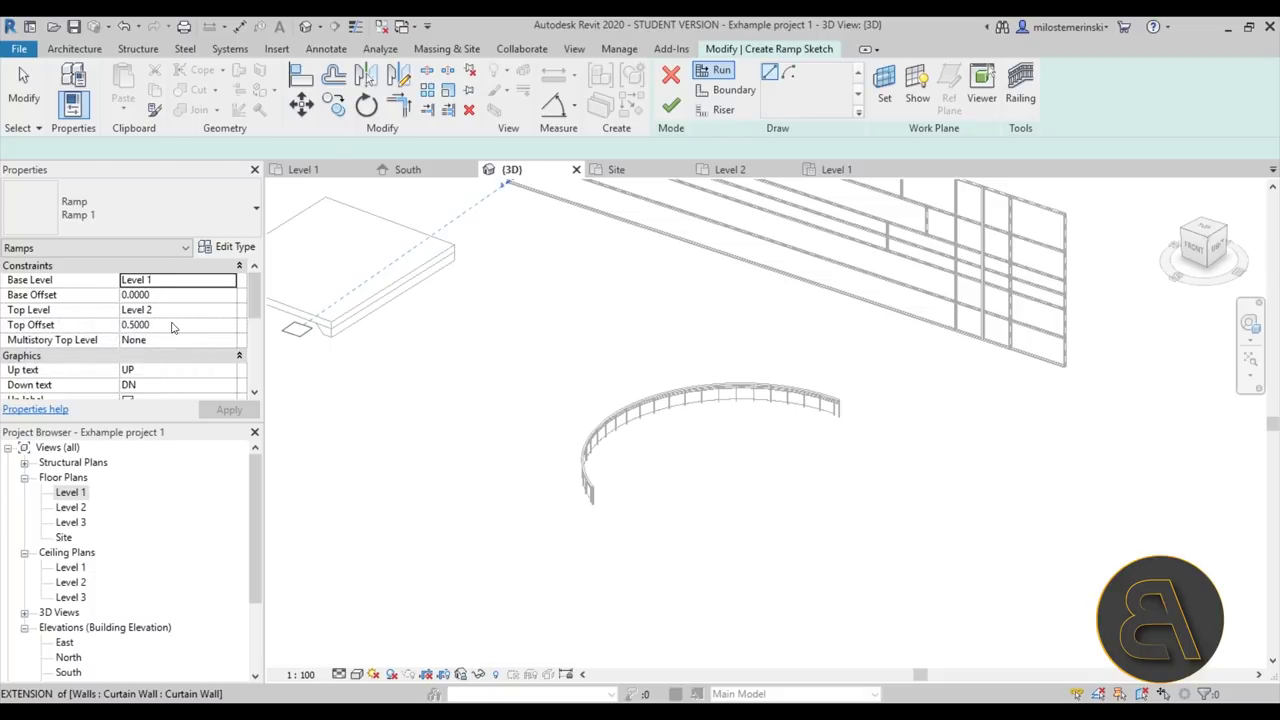
click(222, 310)
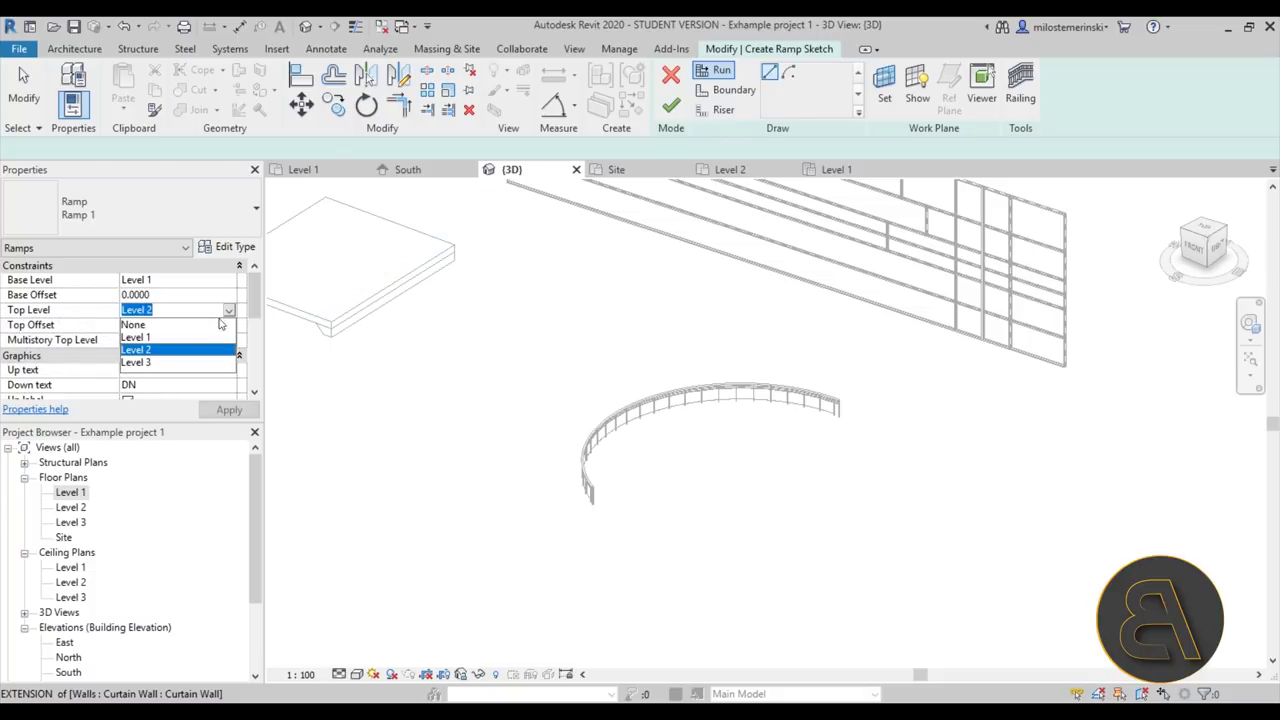
click(137, 338)
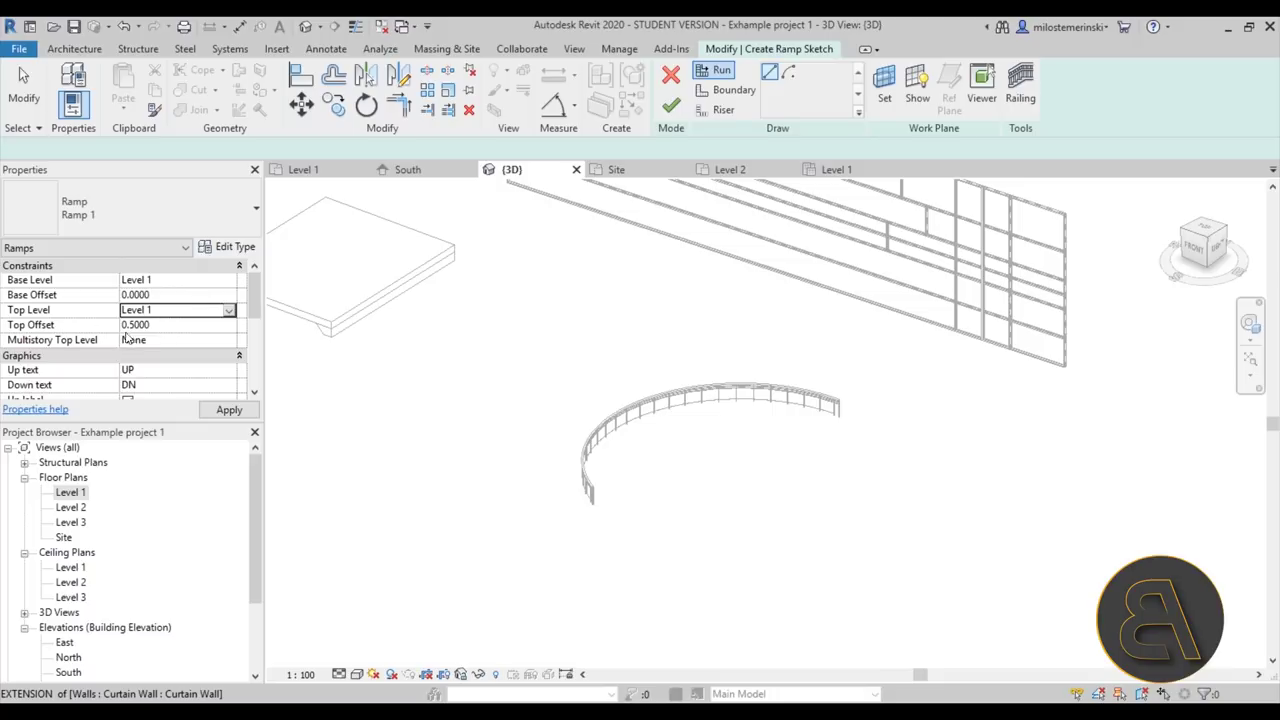
Draw a straight ramp run about 6 m long beside the near corner of the floor slab and finish the ramp.
scroll(456, 333, down, 2)
click(423, 351)
click(654, 346)
scroll(448, 346, up, 3)
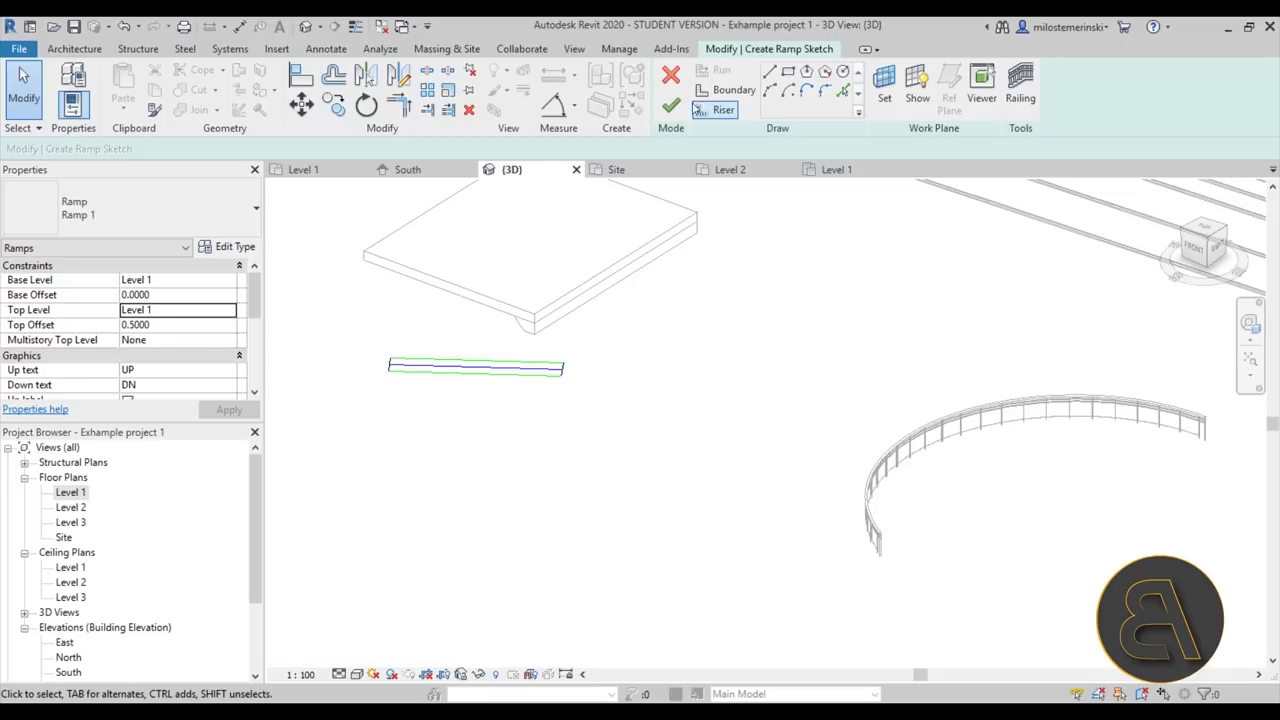
click(671, 105)
shift+middle_drag(516, 405, 477, 366)
key(Escape)
Delete both 1100mm railings from the ramp.
click(411, 364)
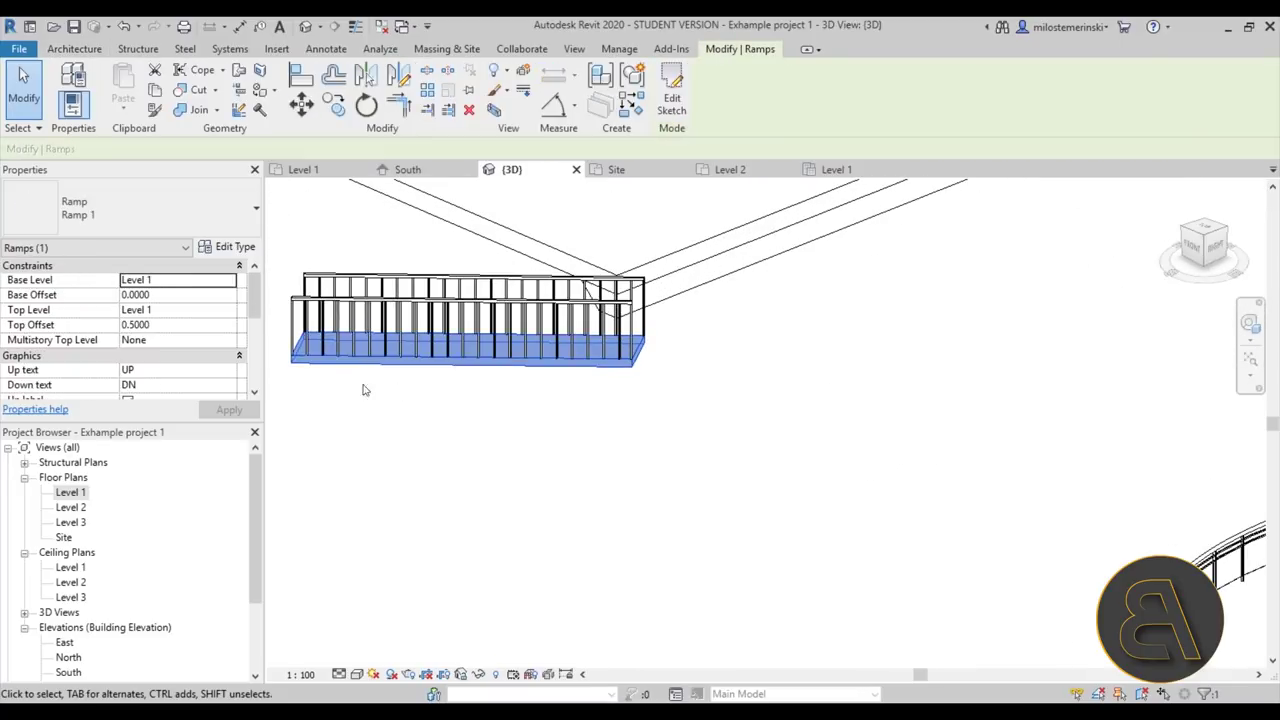
click(628, 323)
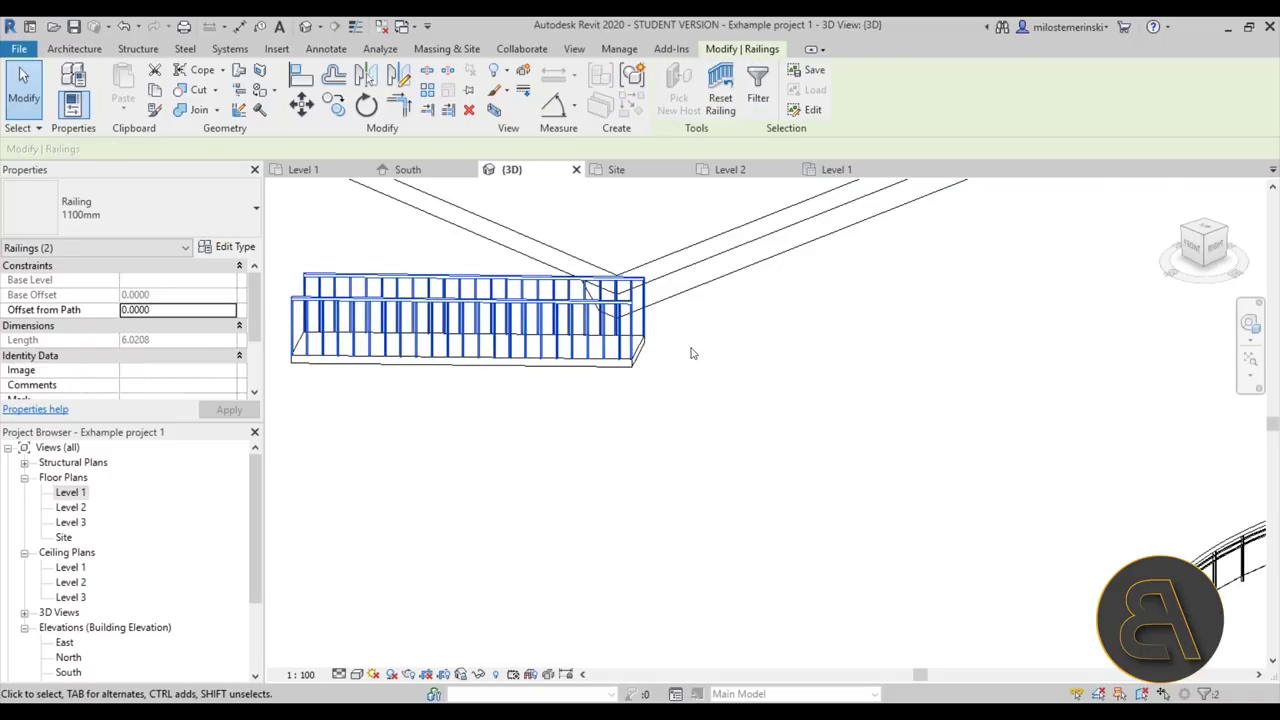
key(Delete)
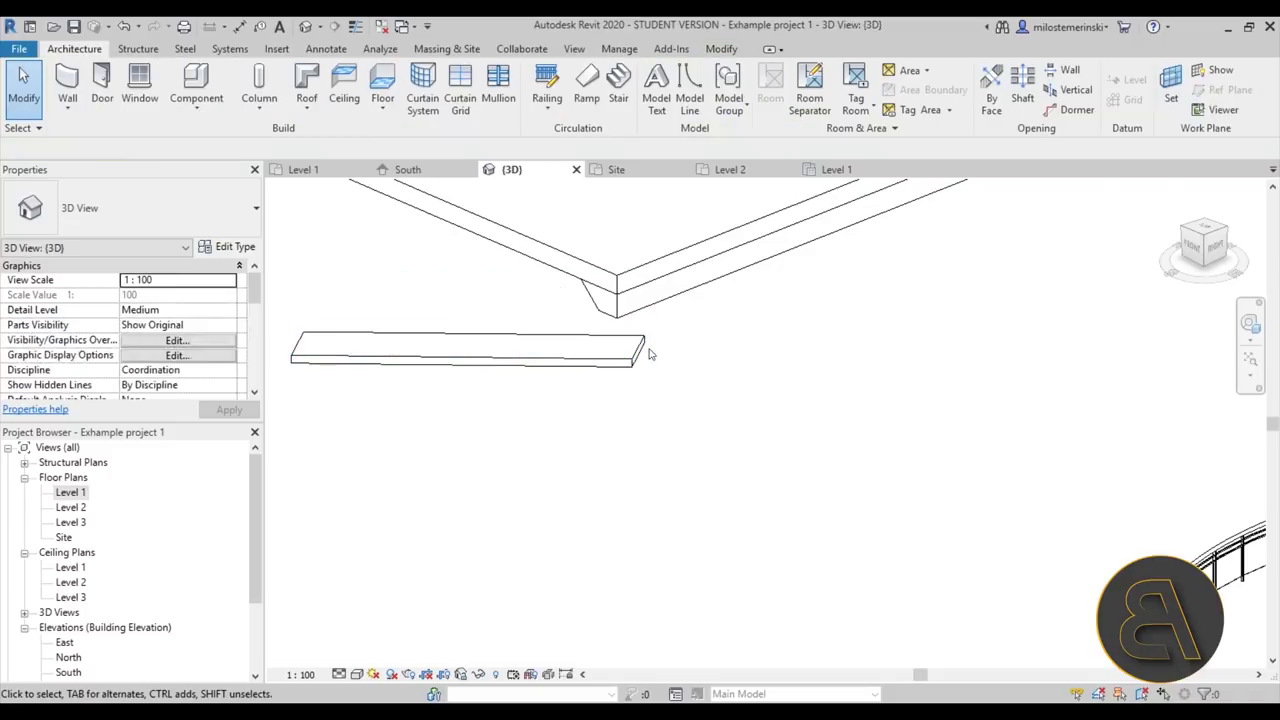
Place Glass Panel - Bottom Fill railings on both sides of the ramp with the Place on Stair/Ramp option.
click(545, 115)
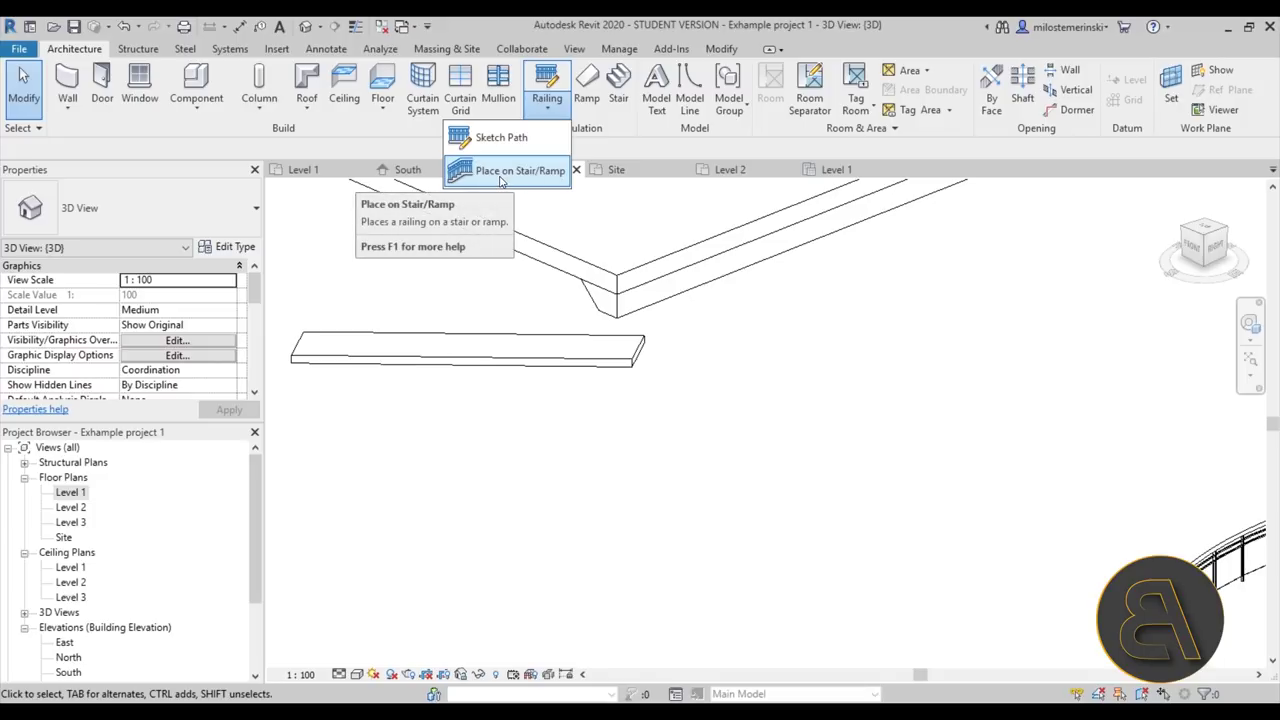
click(502, 171)
middle_drag(400, 310, 600, 320)
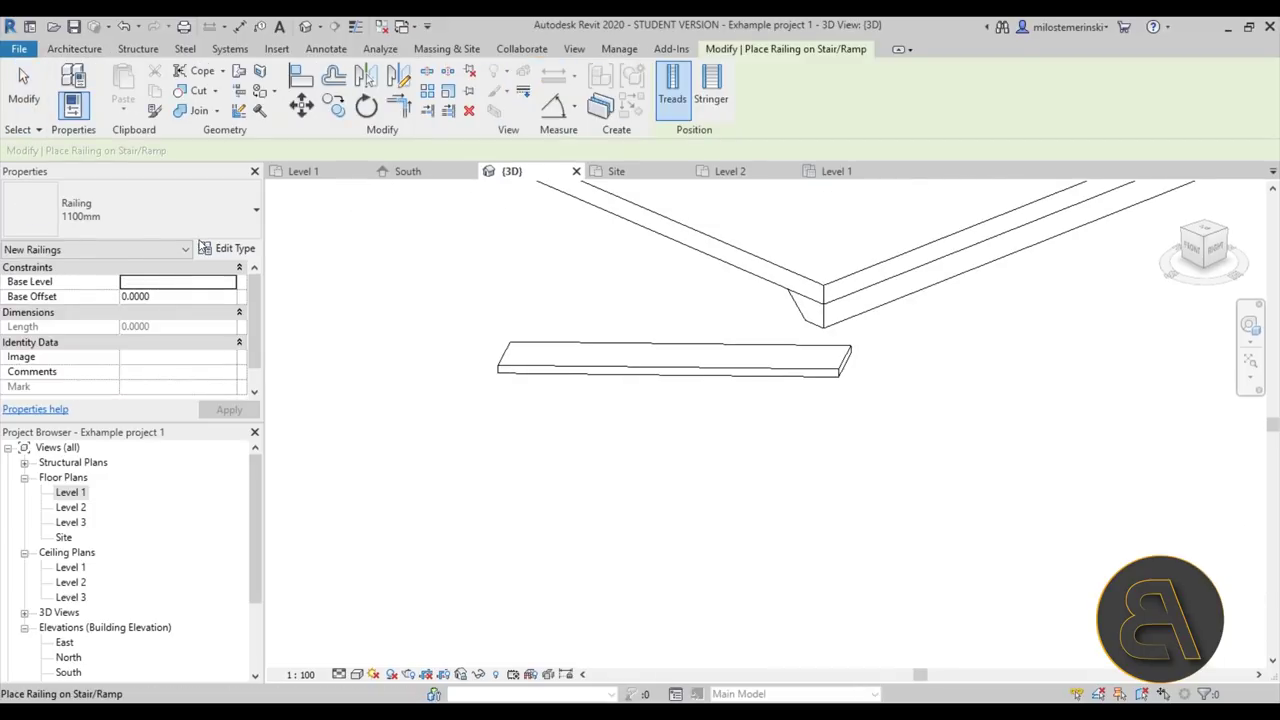
click(170, 226)
click(95, 350)
click(520, 370)
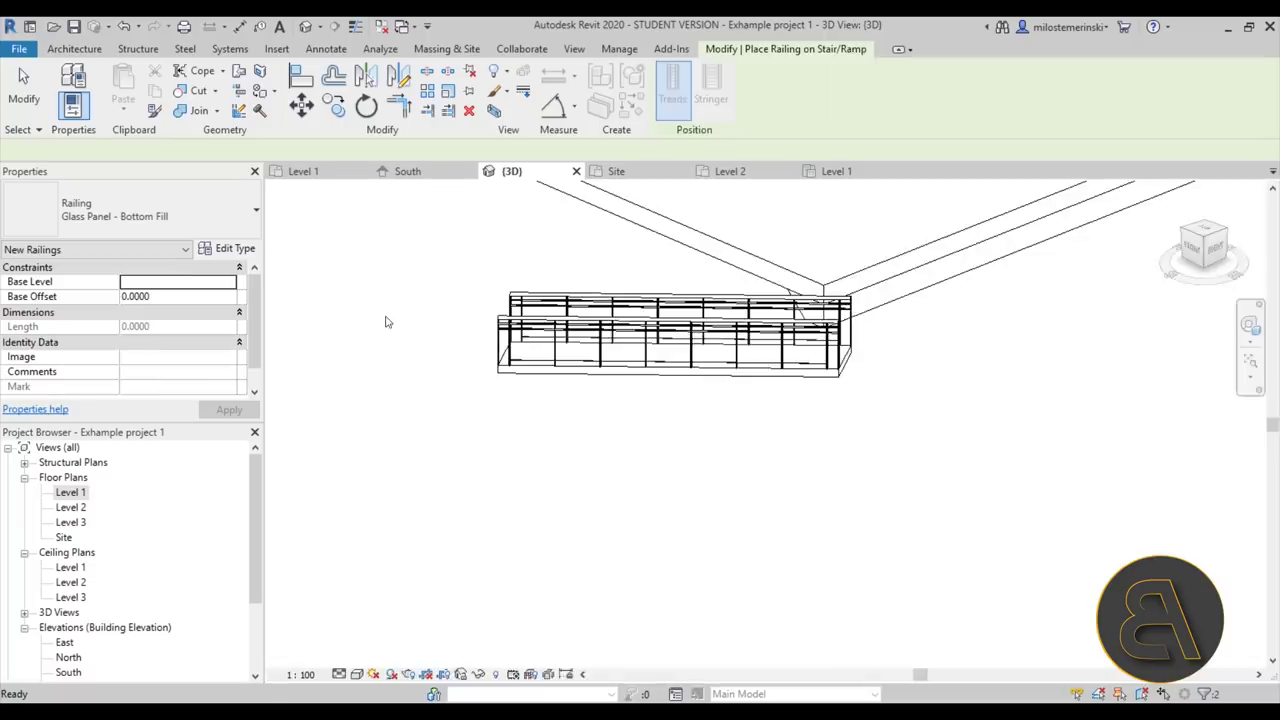
key(Escape)
Start an assembled stair from Level 1 to Level 2 and set its desired number of risers to 17.
shift+middle_drag(400, 306, 716, 390)
scroll(716, 390, down, 3)
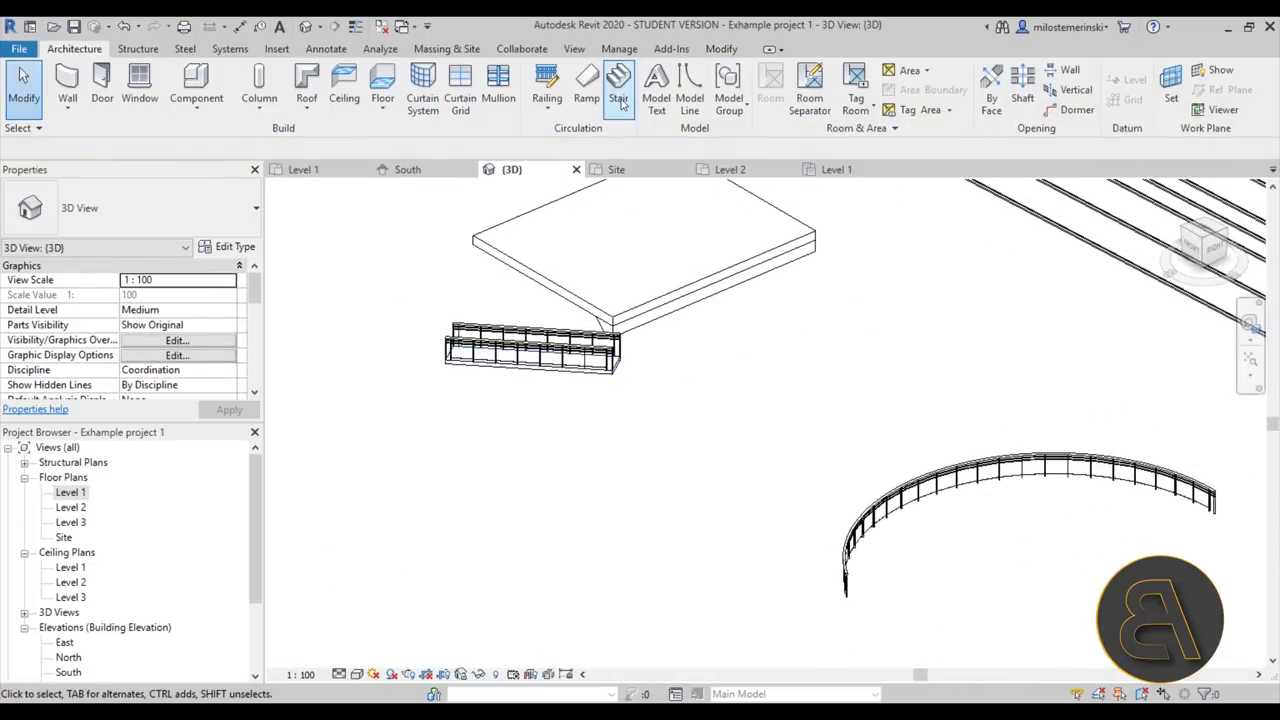
click(620, 100)
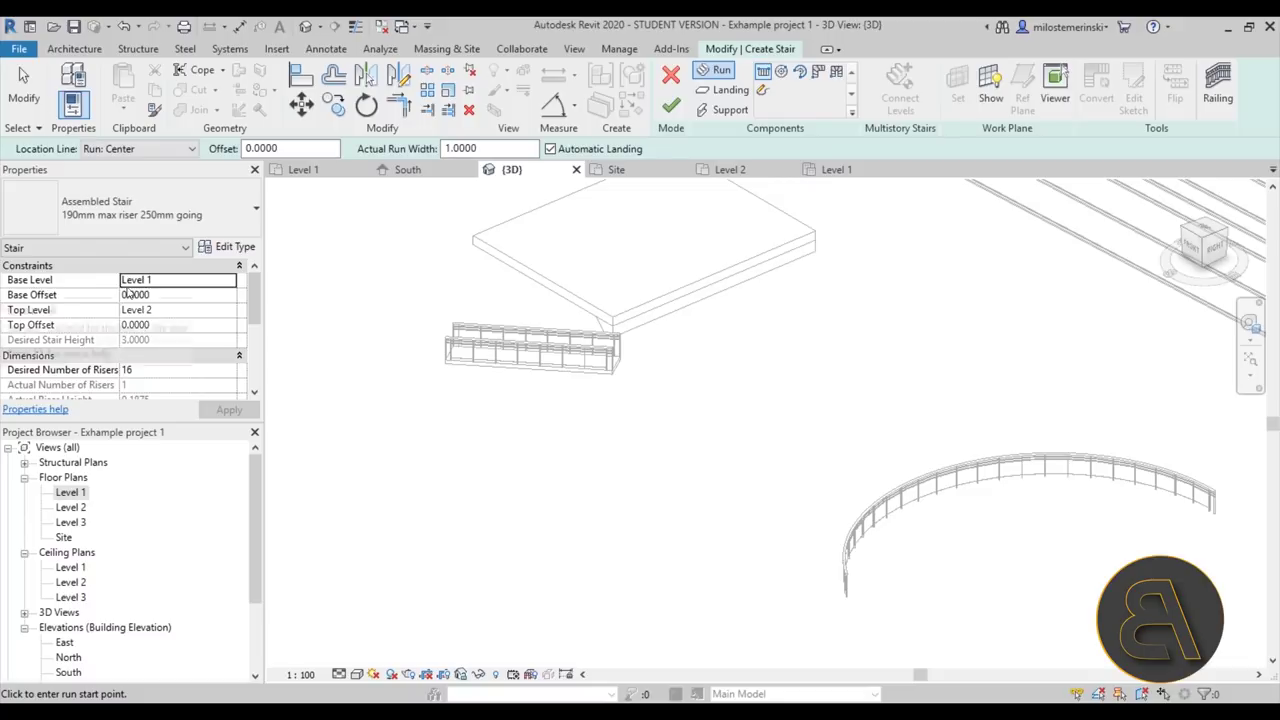
scroll(155, 314, down, 1)
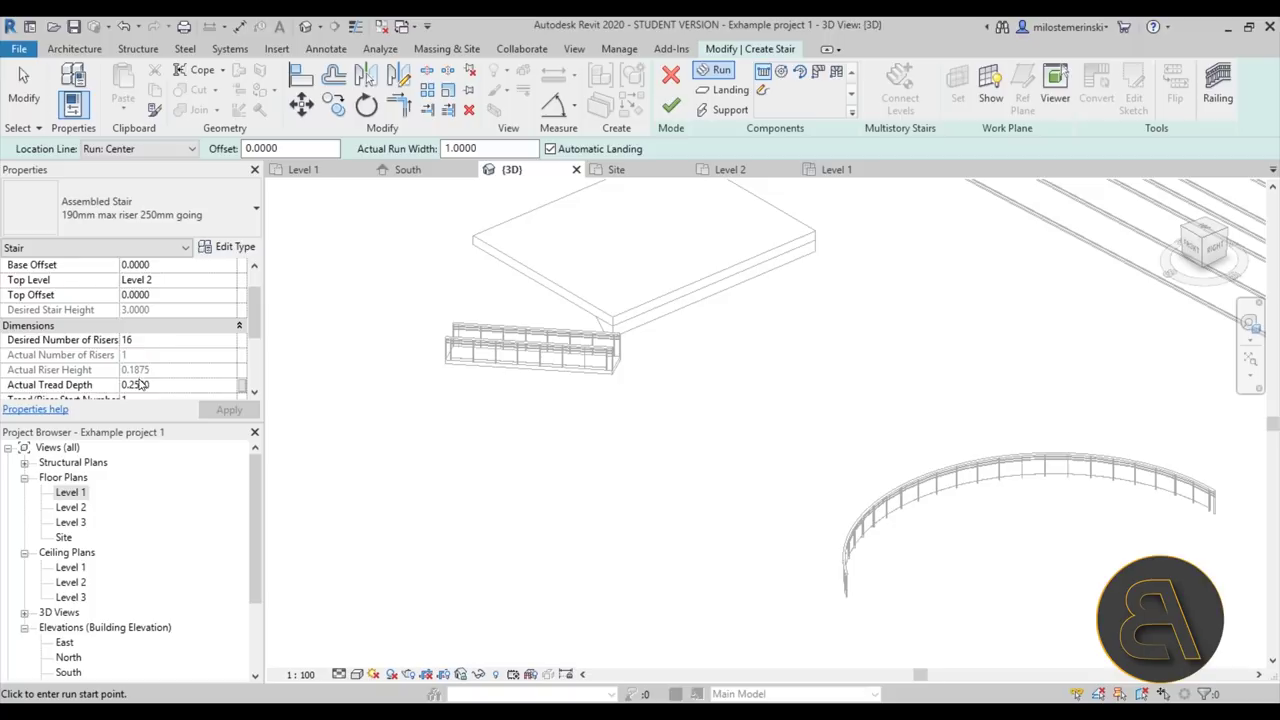
click(143, 339)
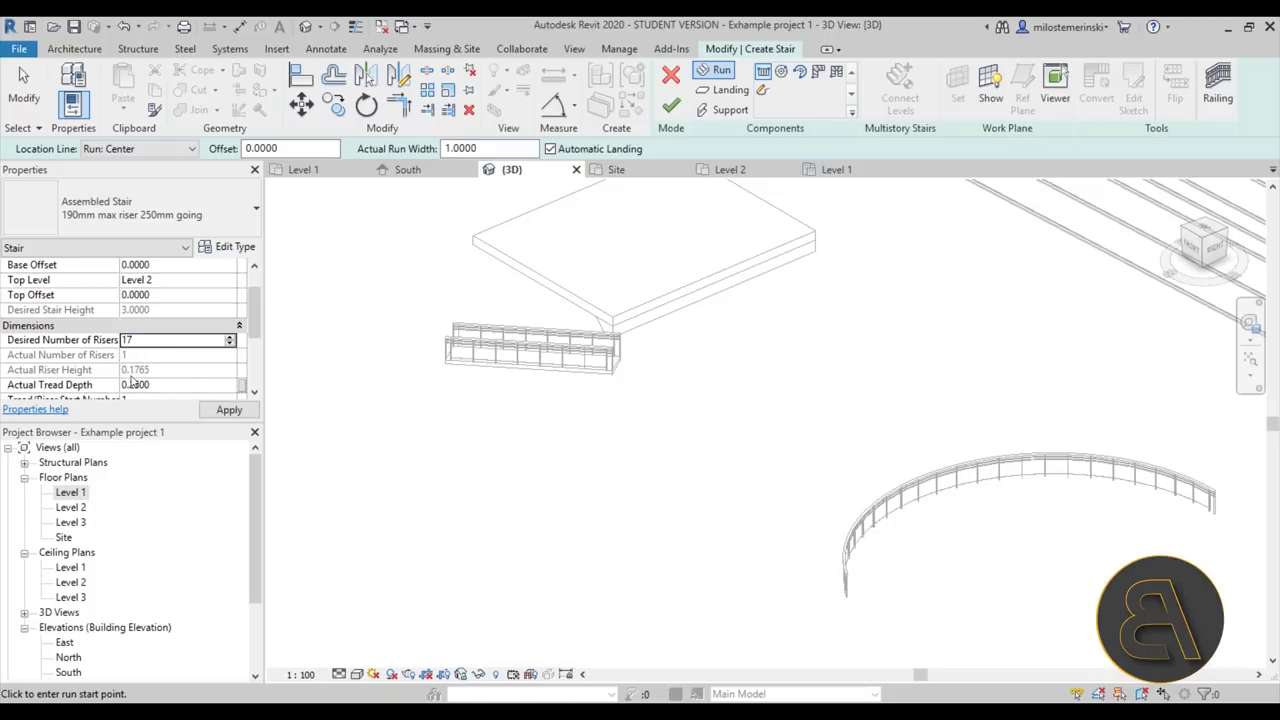
scroll(455, 430, down, 3)
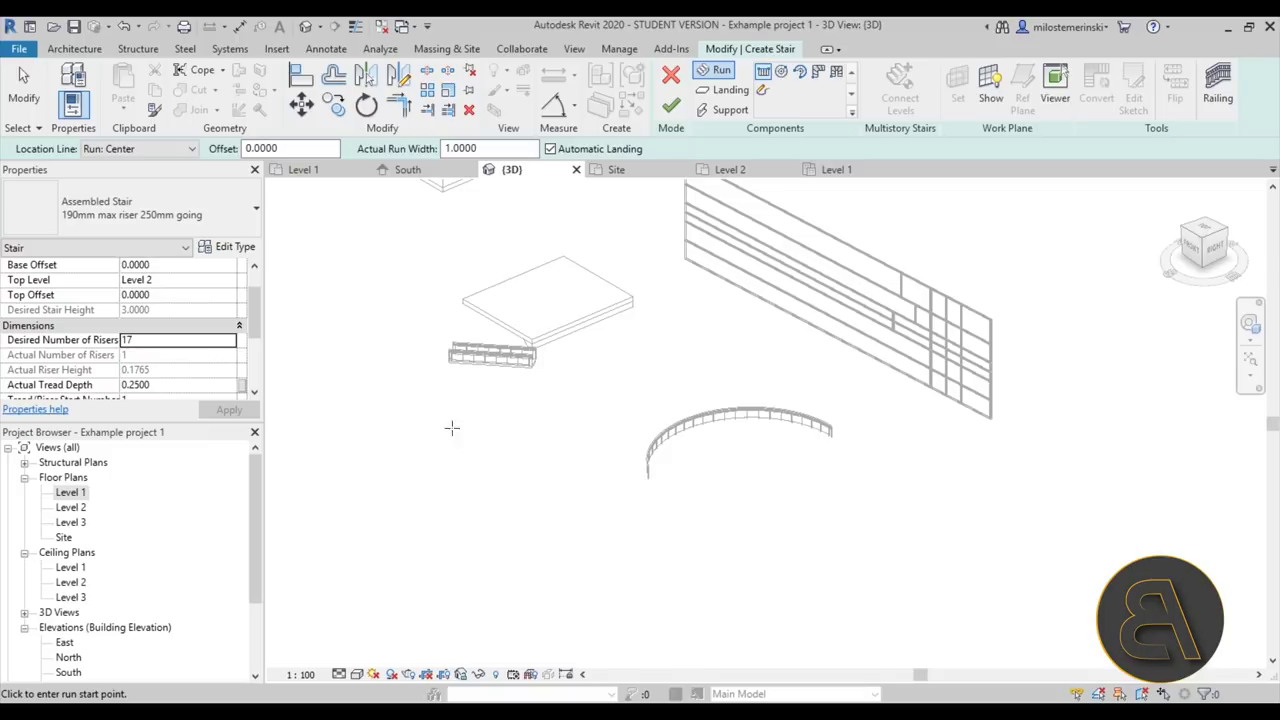
Draw two straight stair runs, 1 m wide, at an angle to each other with an automatic landing, in the open area near the ramp.
click(428, 446)
scroll(448, 437, up, 3)
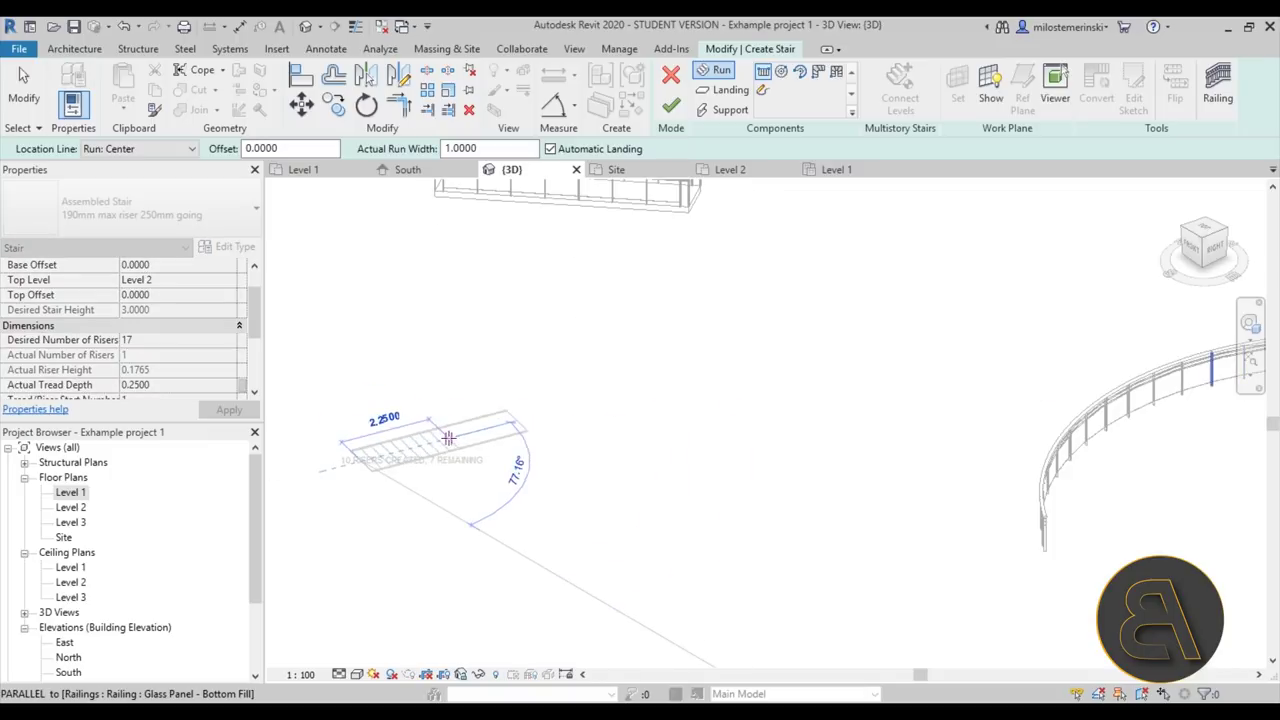
click(561, 386)
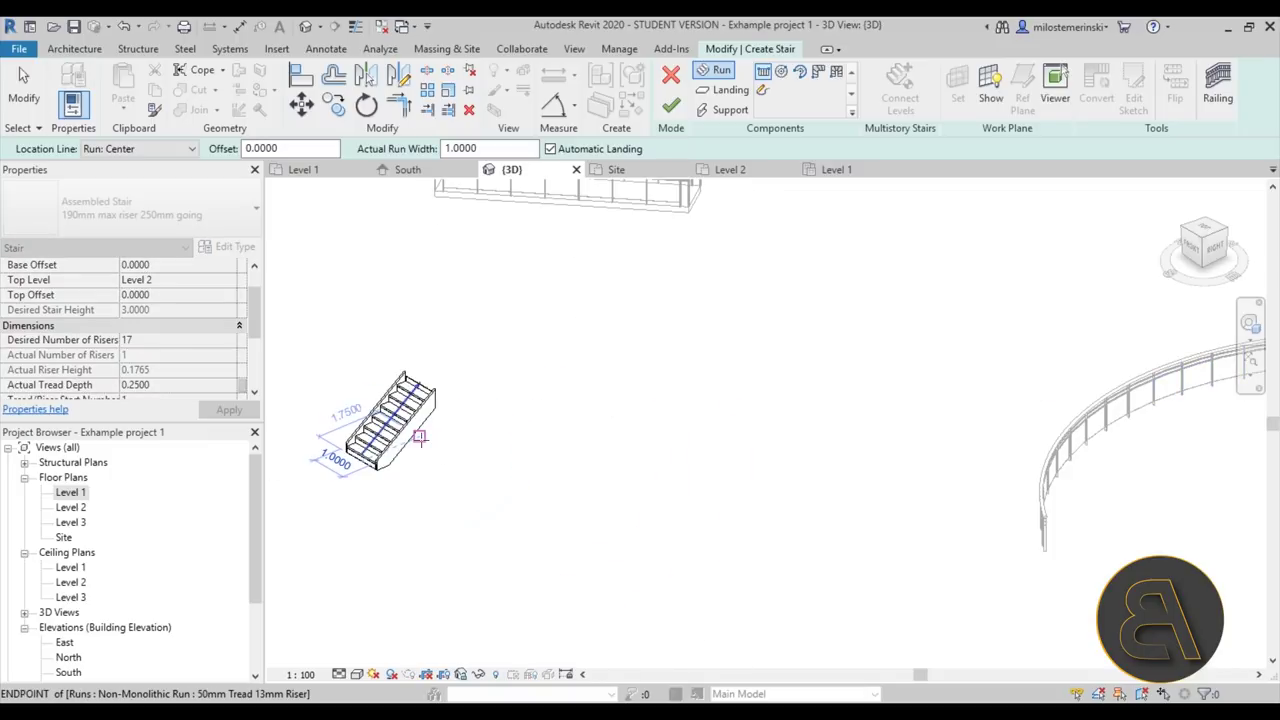
click(565, 455)
click(411, 539)
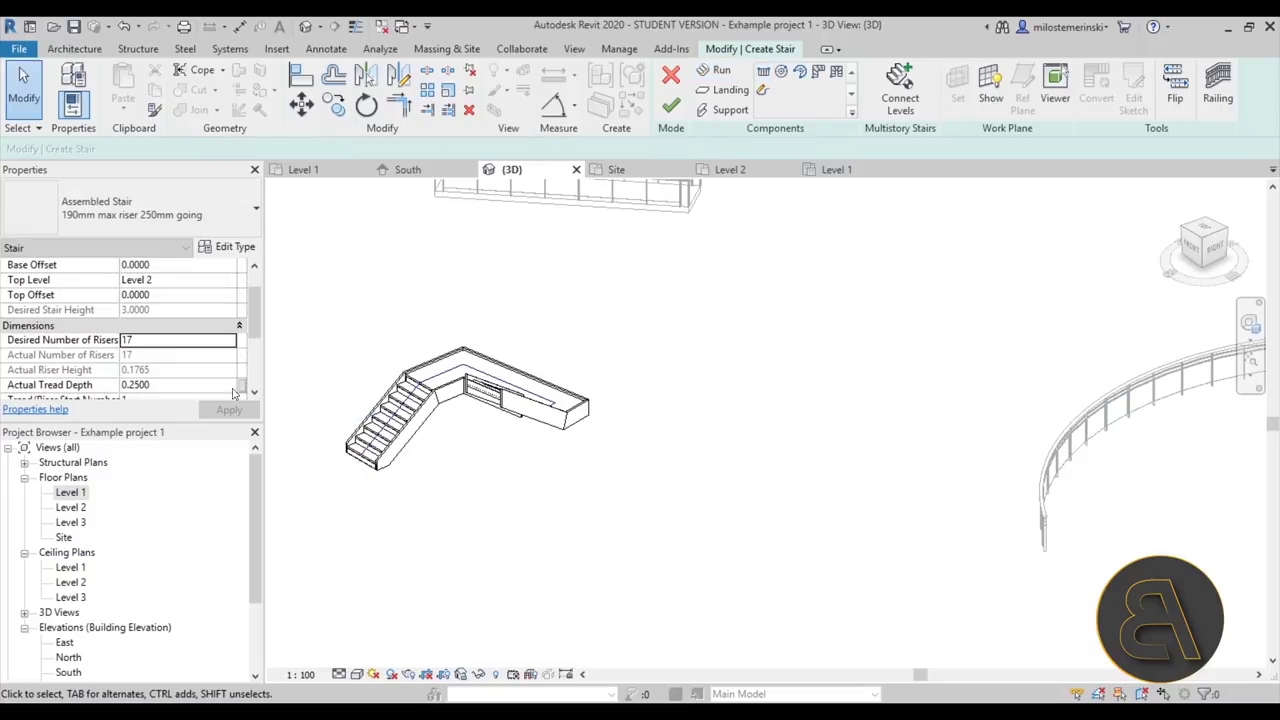
Finish the stair and examine its runs, landing and railings from several sides.
scroll(460, 405, down, 2)
shift+middle_drag(463, 406, 534, 526)
middle_drag(637, 296, 685, 520)
scroll(586, 489, up, 3)
scroll(700, 390, down, 3)
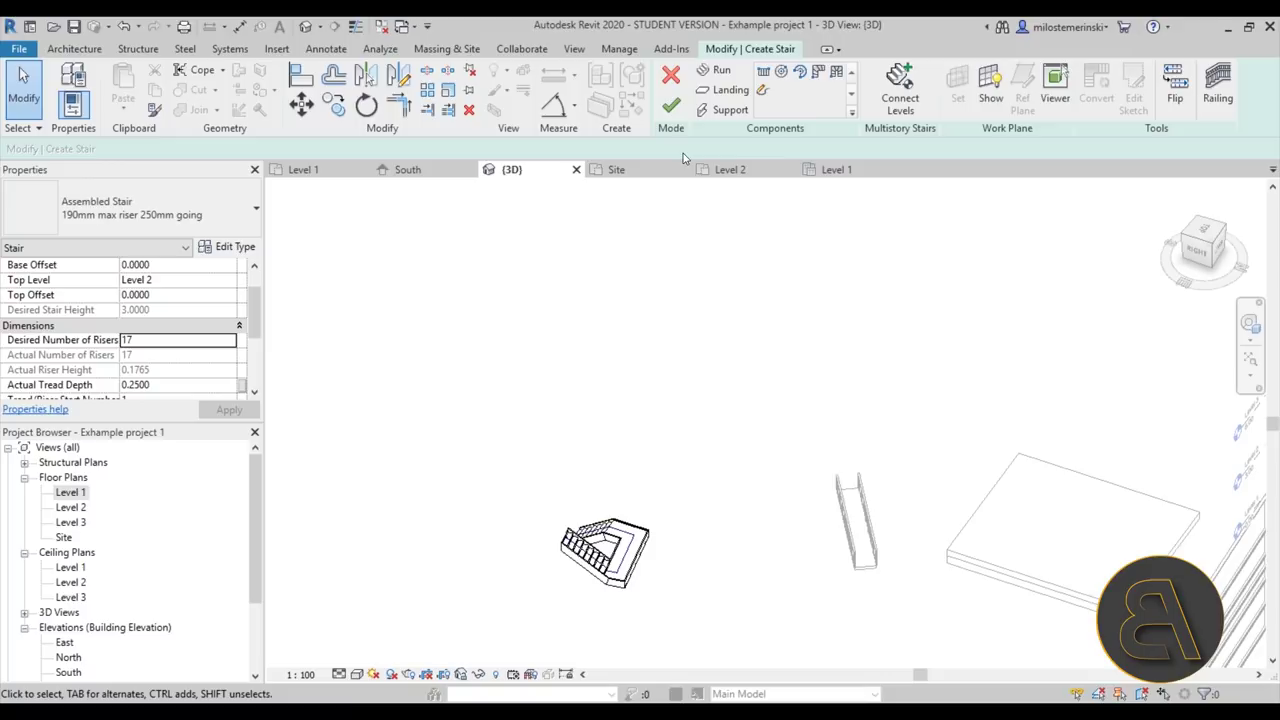
shift+middle_drag(648, 526, 771, 440)
scroll(683, 494, up, 3)
scroll(685, 494, down, 3)
shift+middle_drag(685, 494, 486, 440)
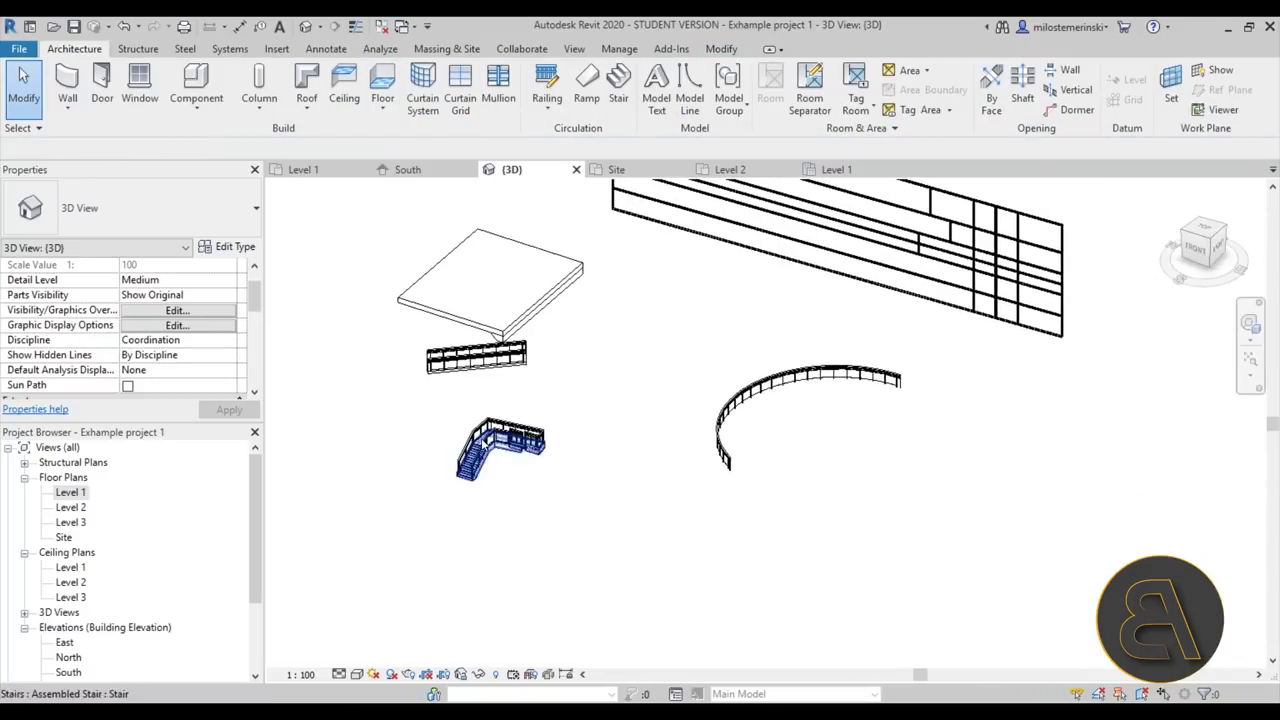
Place a model text reading "text" on Level 1 in the open area between the floor slab and the curtain wall.
click(657, 114)
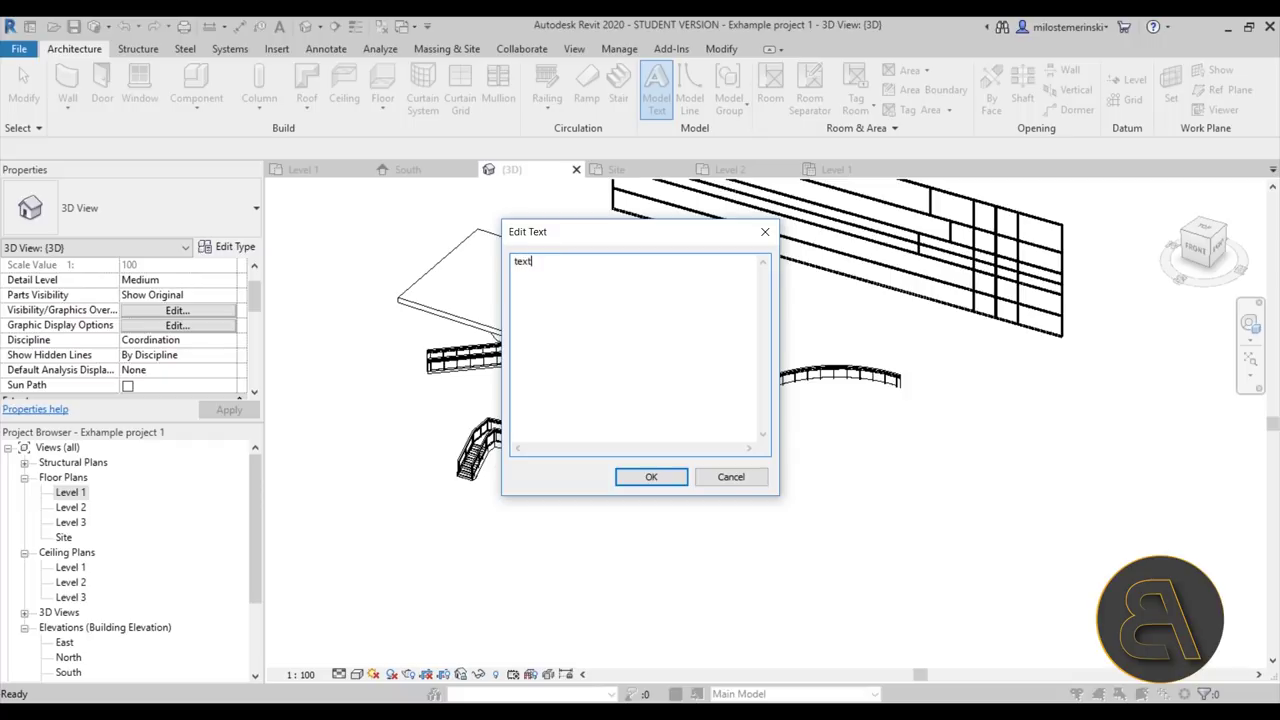
click(640, 478)
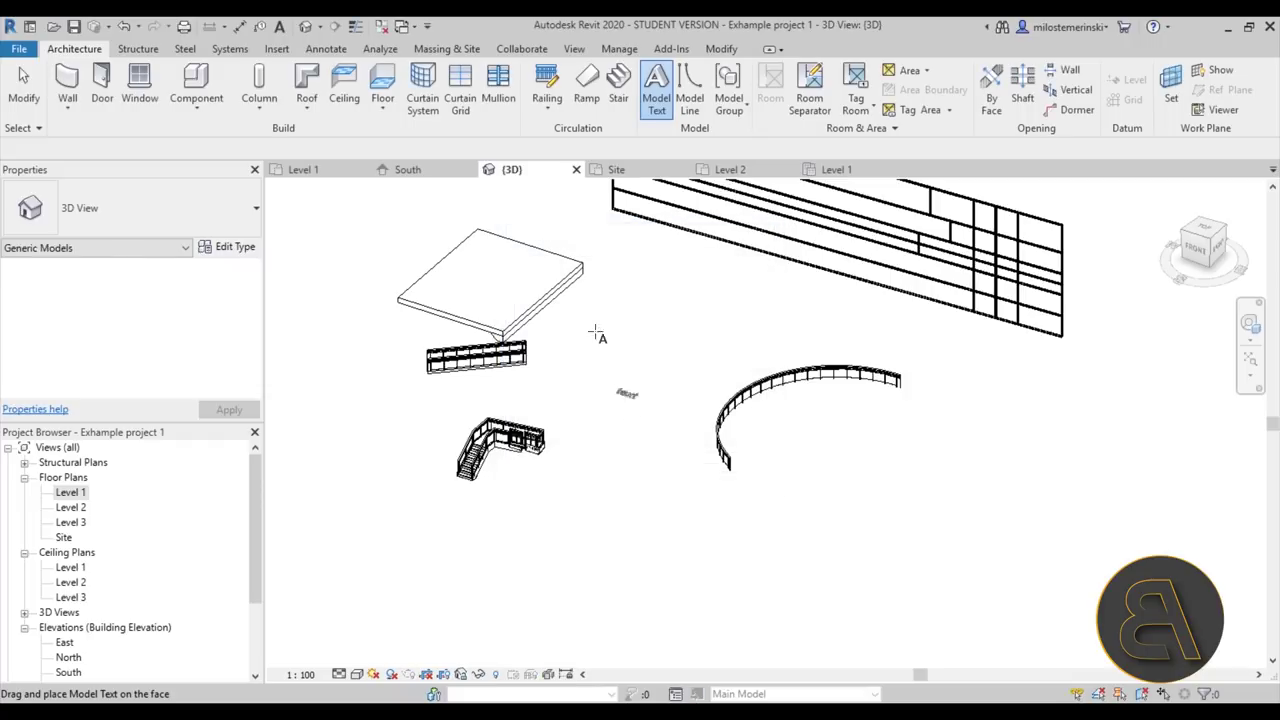
click(645, 286)
key(Escape)
scroll(629, 311, up, 6)
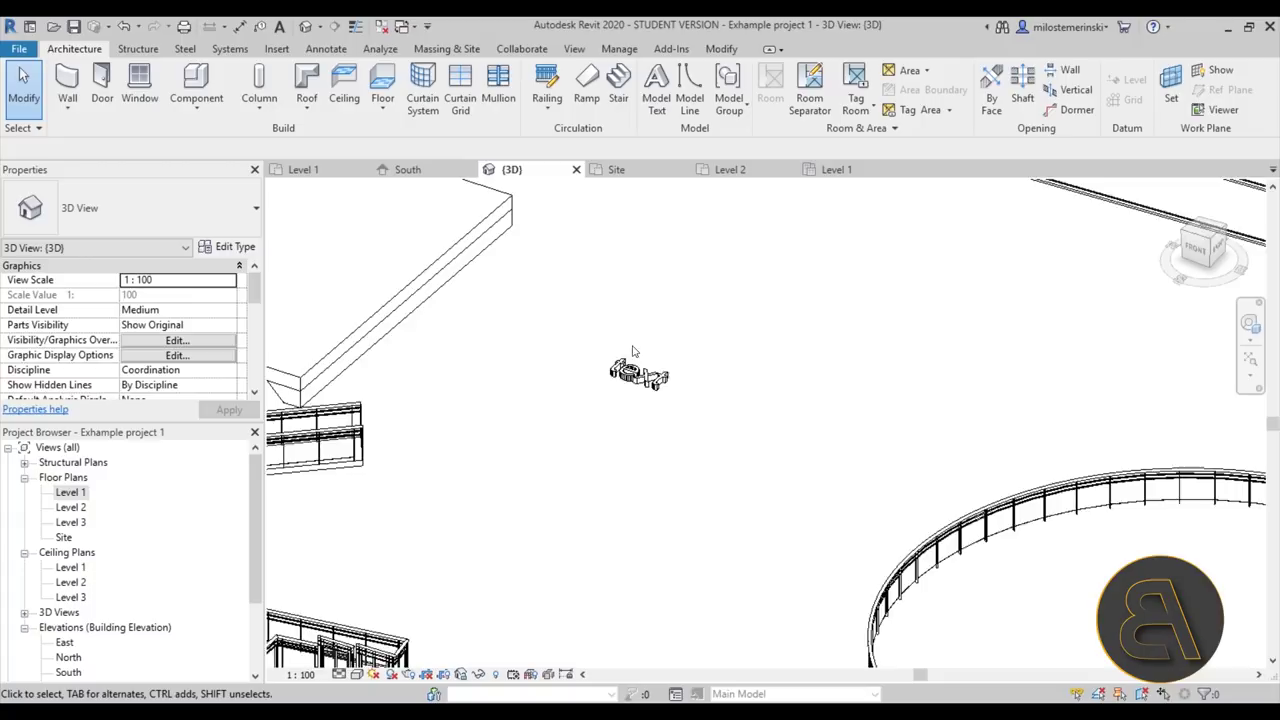
Set the text size of the placed model text's type to 1.0000.
click(653, 423)
shift+middle_drag(653, 423, 830, 430)
click(174, 221)
click(174, 221)
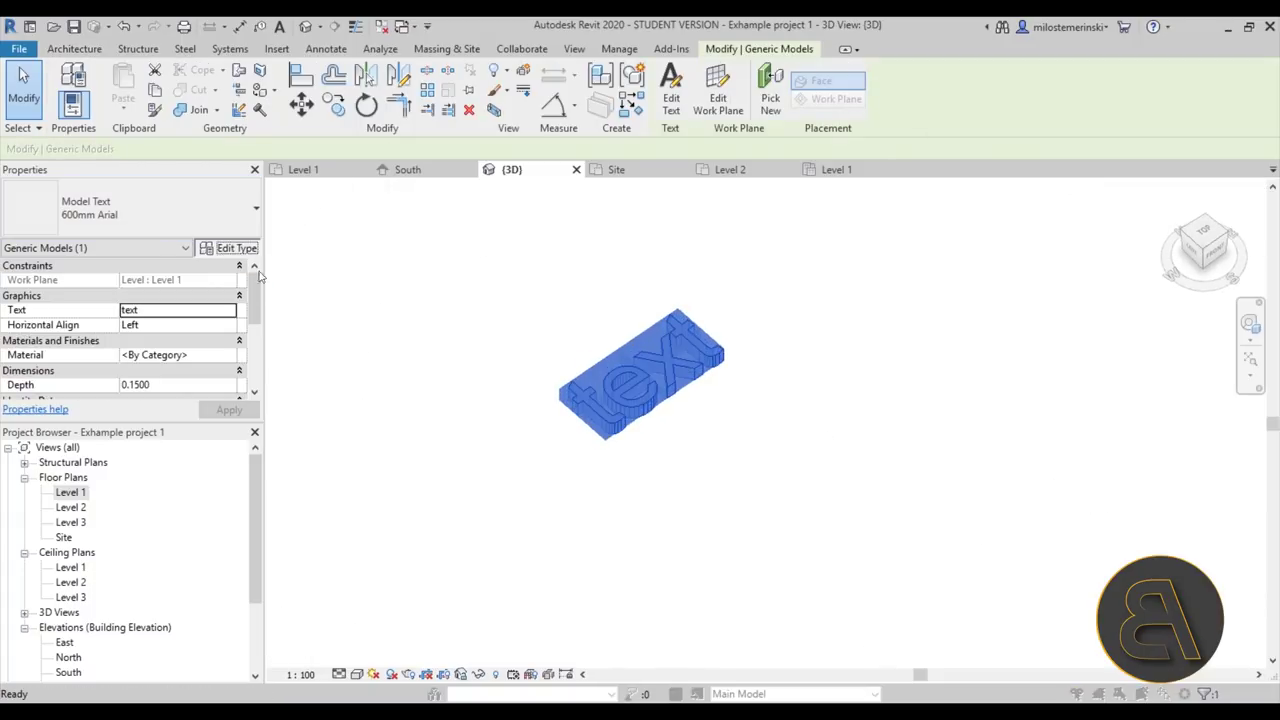
click(230, 246)
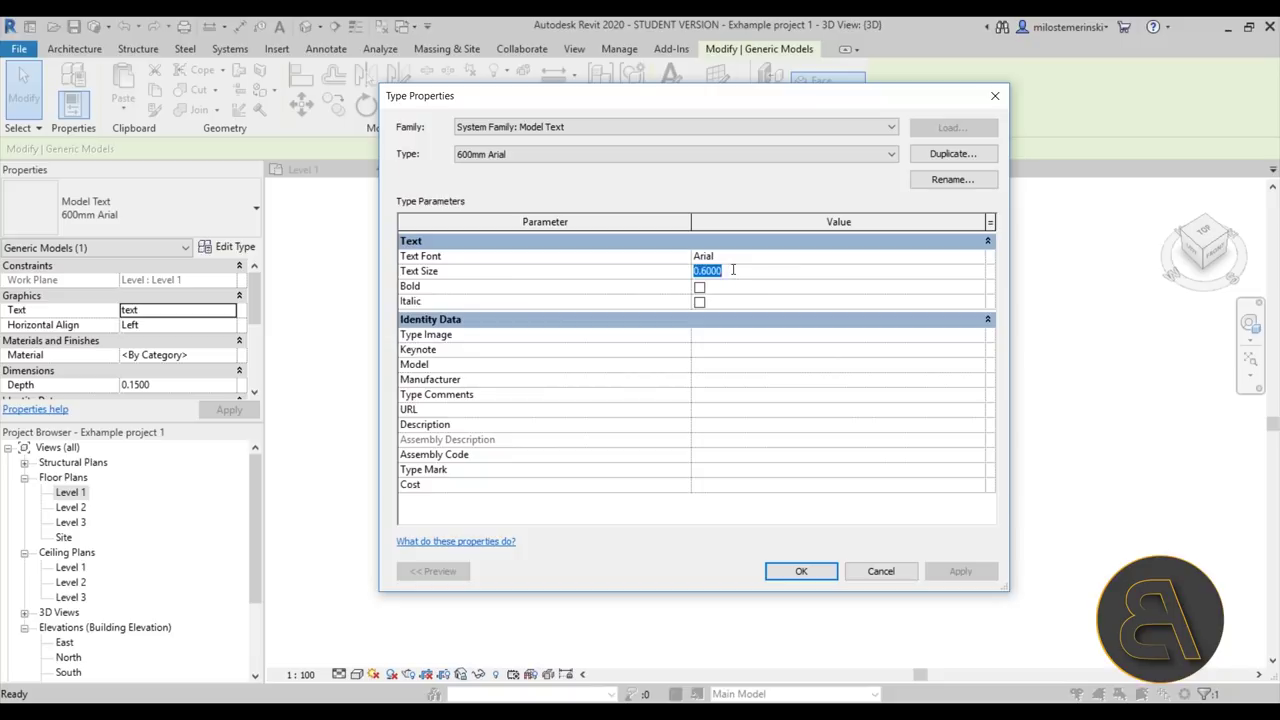
text(1)
key(Return)
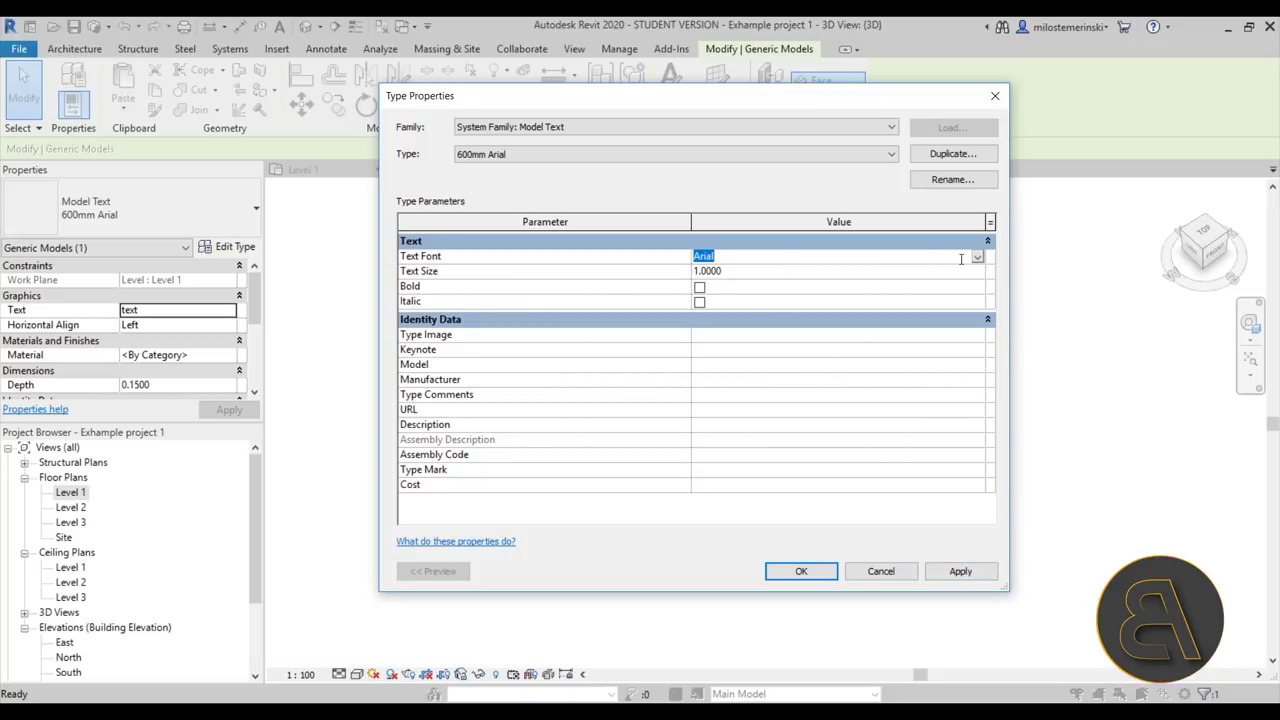
Change the model text type's font to Comic Sans MS and apply the type changes.
text(Comc)
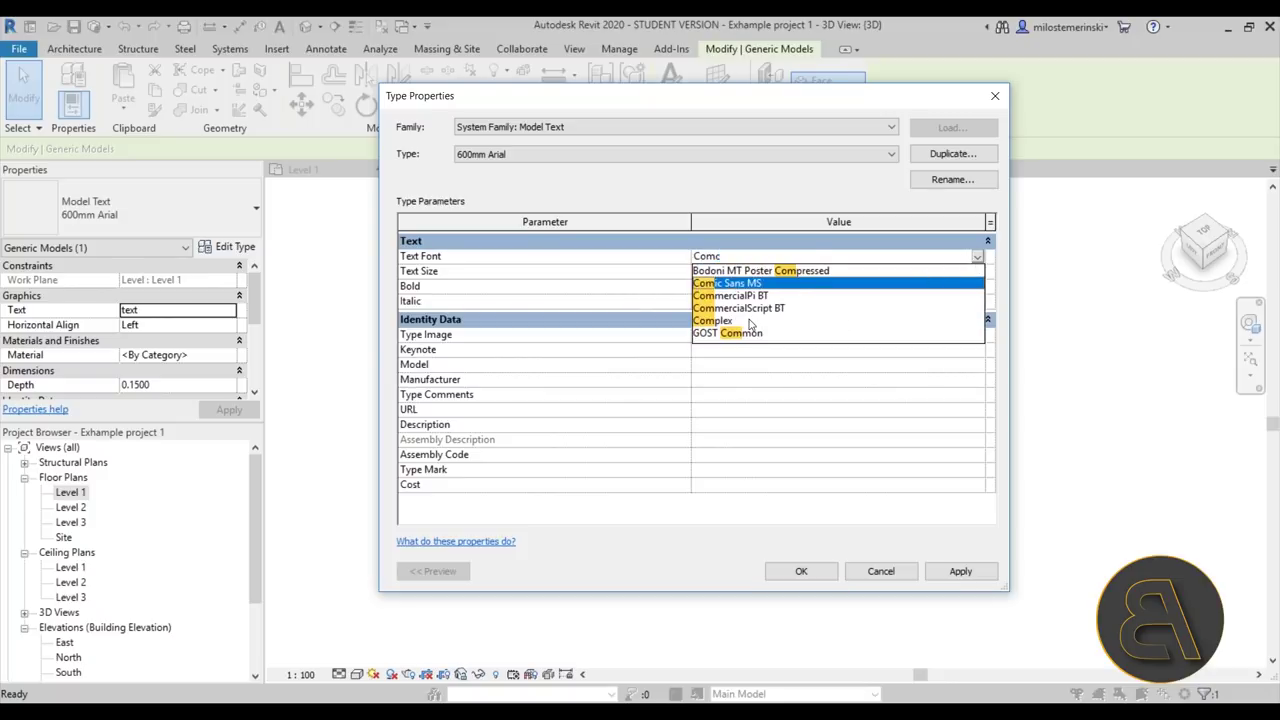
key(BackSpace)
click(755, 285)
click(949, 577)
click(820, 577)
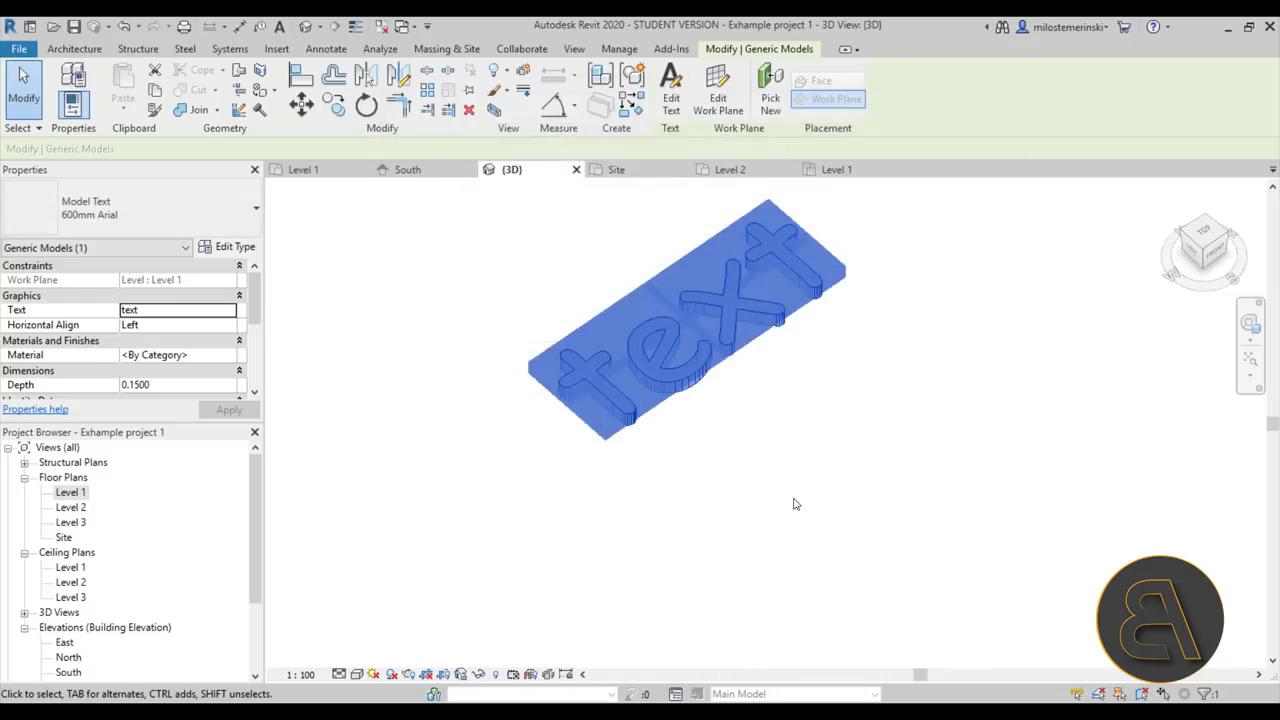
click(794, 503)
Examine the model text up close and in relation to the surrounding floor slab, ramp and stair.
scroll(743, 474, down, 3)
shift+middle_drag(743, 474, 749, 366)
click(750, 372)
scroll(671, 309, down, 3)
shift+middle_drag(671, 309, 649, 218)
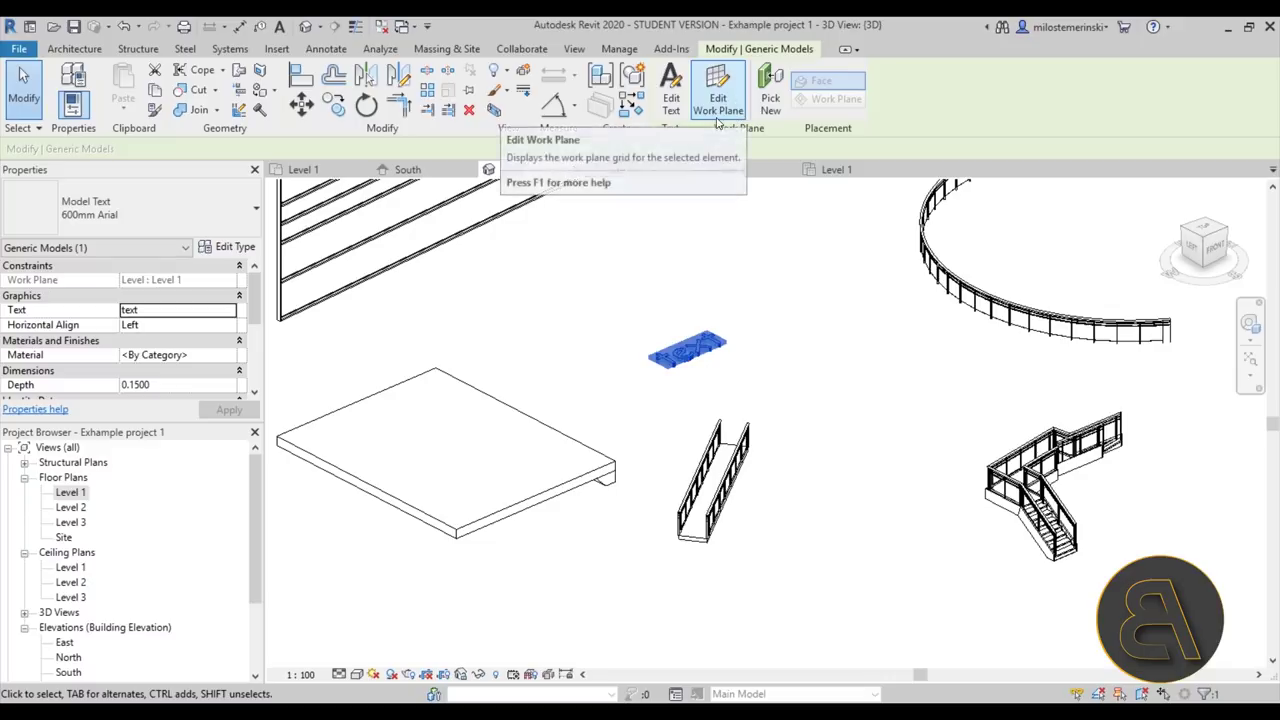
shift+middle_drag(720, 400, 770, 444)
key(Escape)
scroll(672, 352, up, 4)
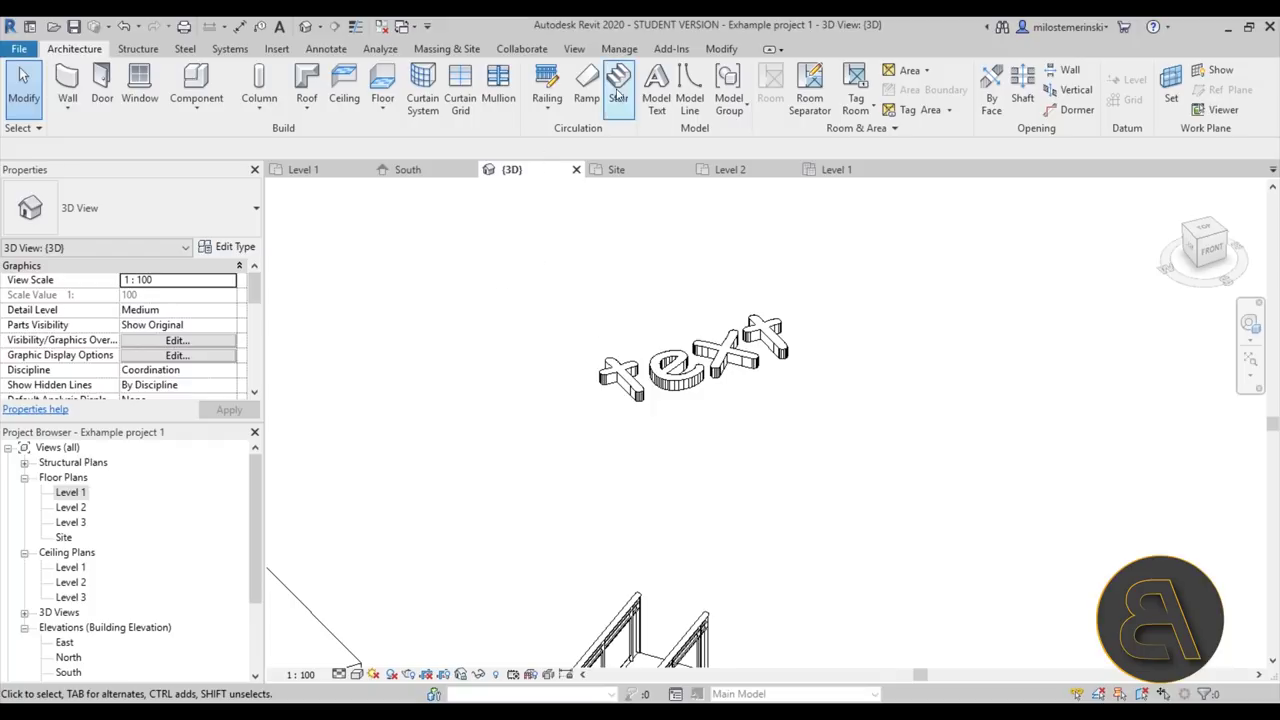
Draw a chain of three straight model lines around the model text, the last one about 8.2 m long.
click(689, 92)
scroll(690, 345, down, 4)
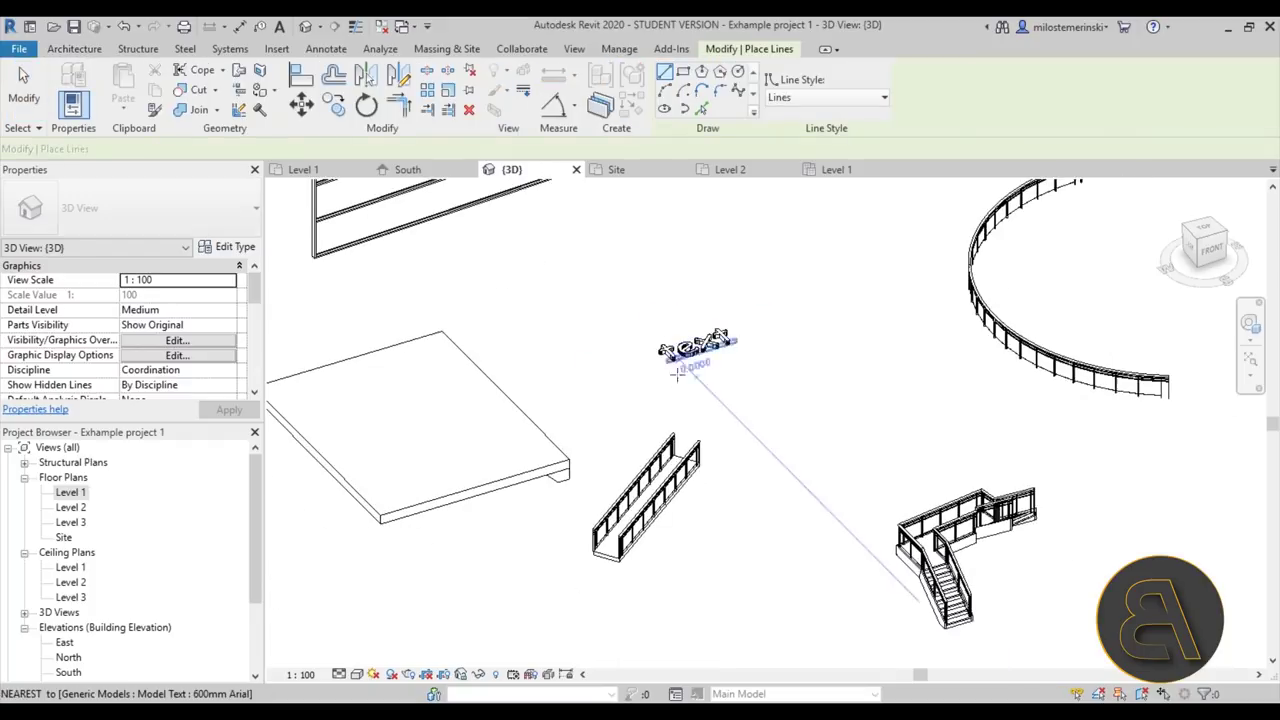
middle_drag(690, 345, 610, 351)
click(475, 347)
click(660, 250)
click(815, 345)
click(700, 458)
key(Escape)
key(Escape)
click(742, 412)
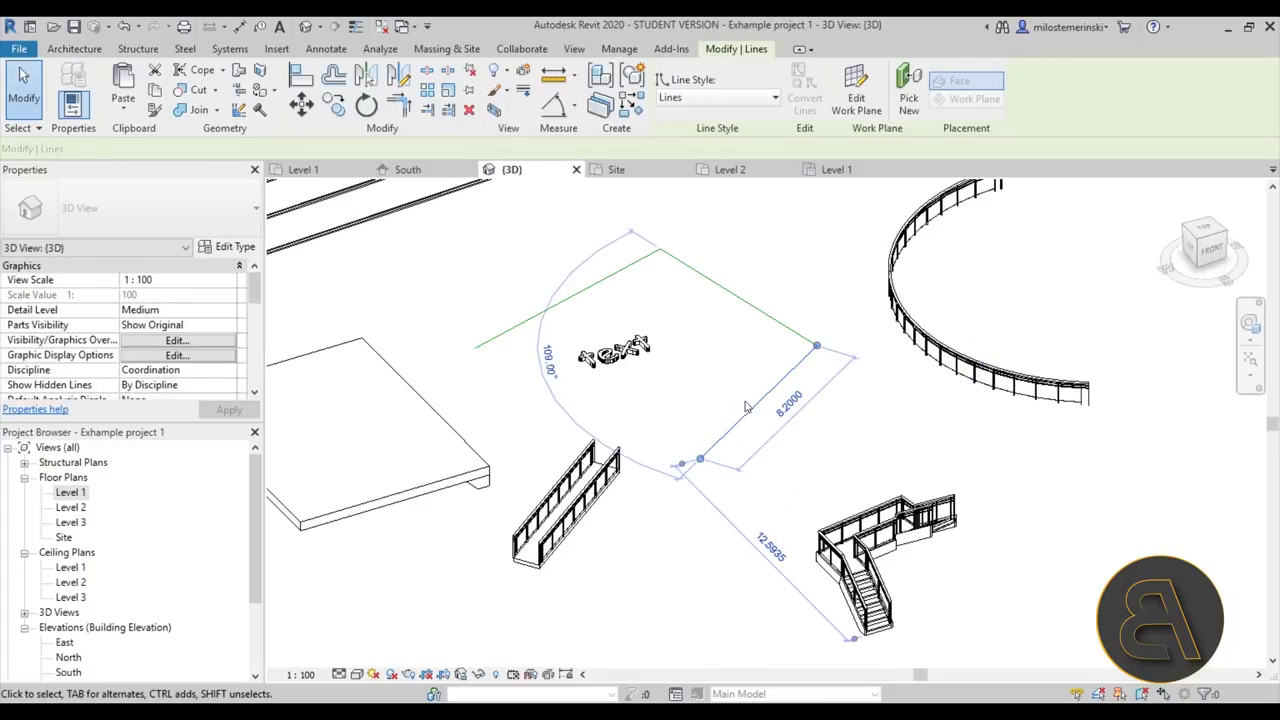
shift+middle_drag(743, 411, 668, 418)
click(666, 371)
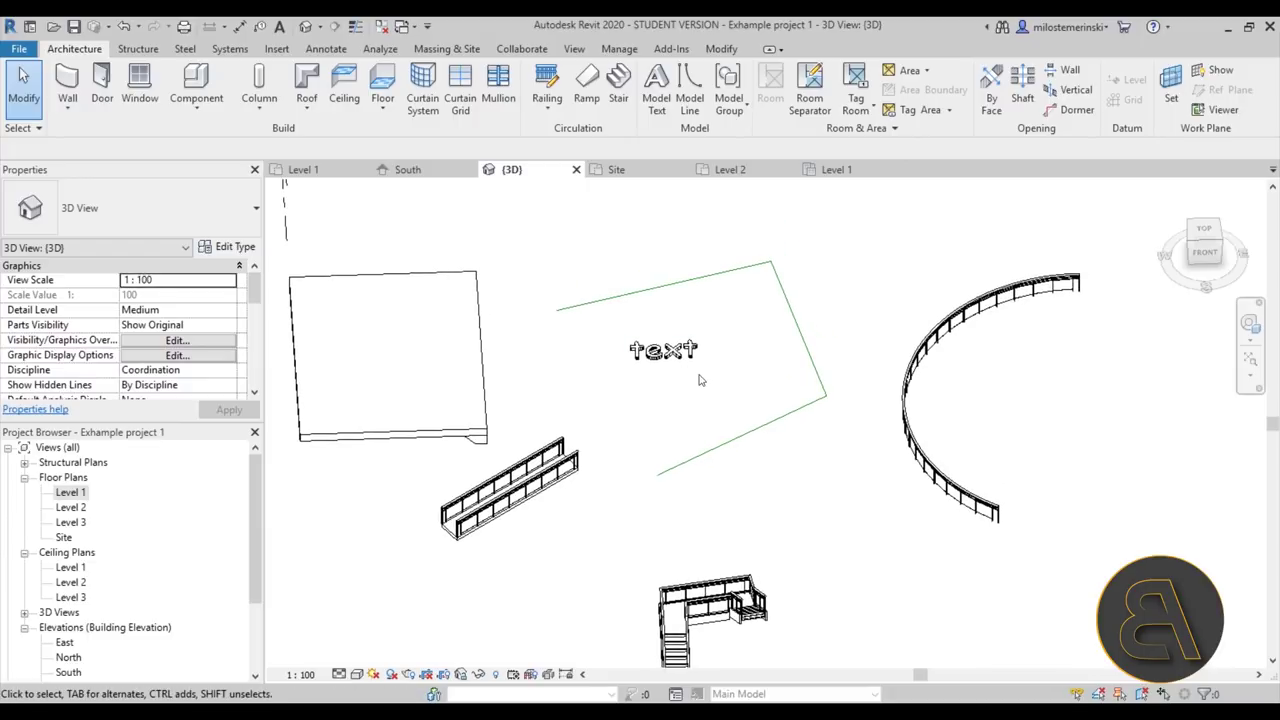
Create a new model group named Group 1.
click(730, 112)
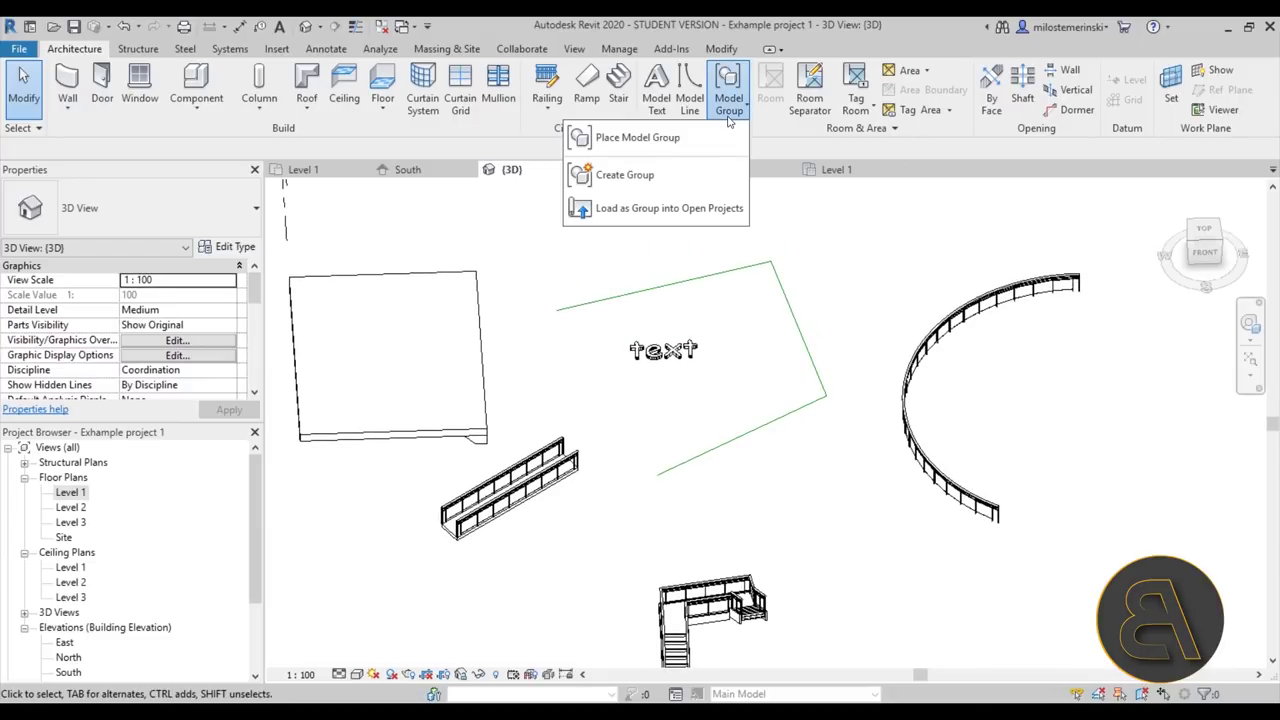
click(648, 176)
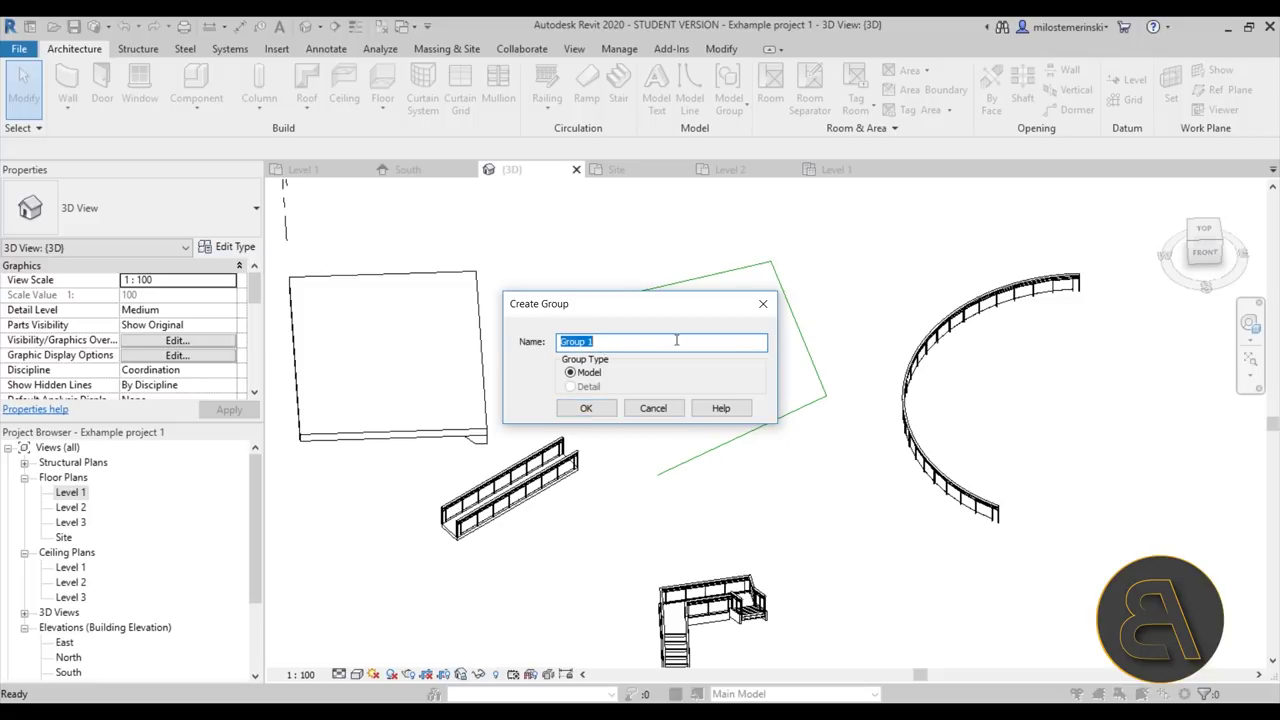
click(590, 407)
scroll(648, 426, down, 3)
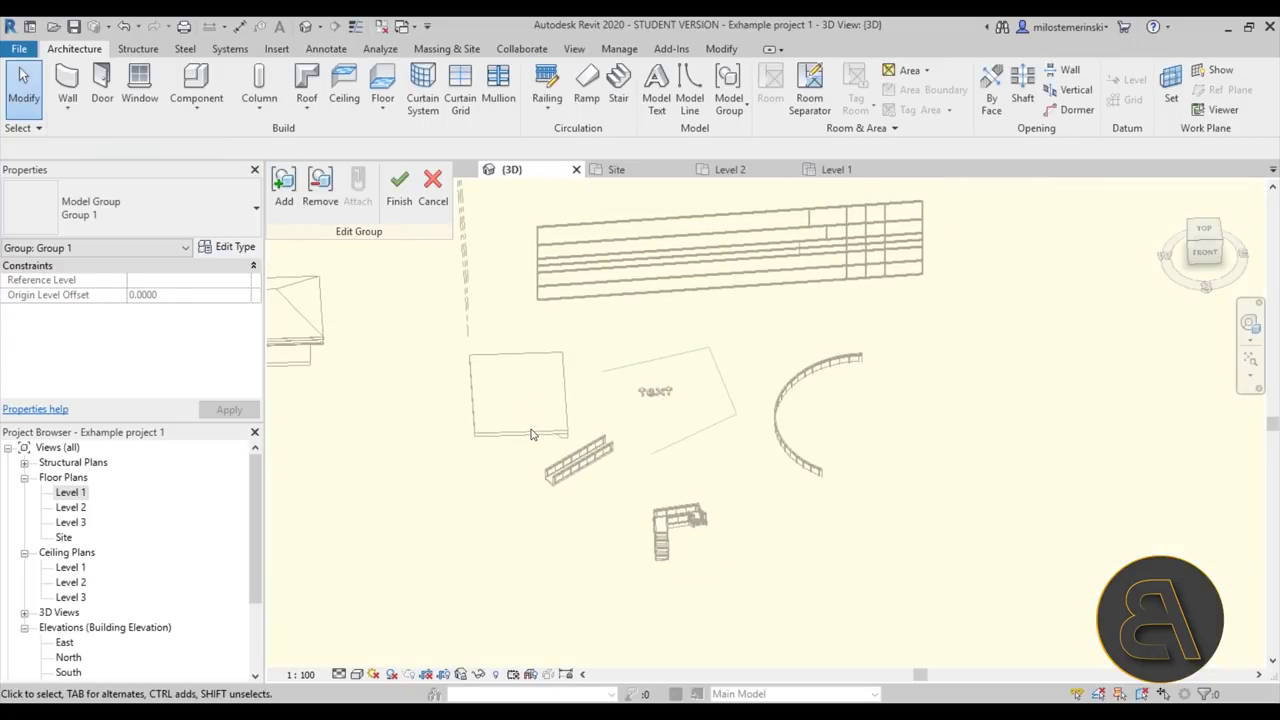
Add the stair, the curved railing and the model line nearest the stair to the group and finish it.
click(284, 190)
scroll(812, 474, up, 2)
scroll(650, 550, up, 2)
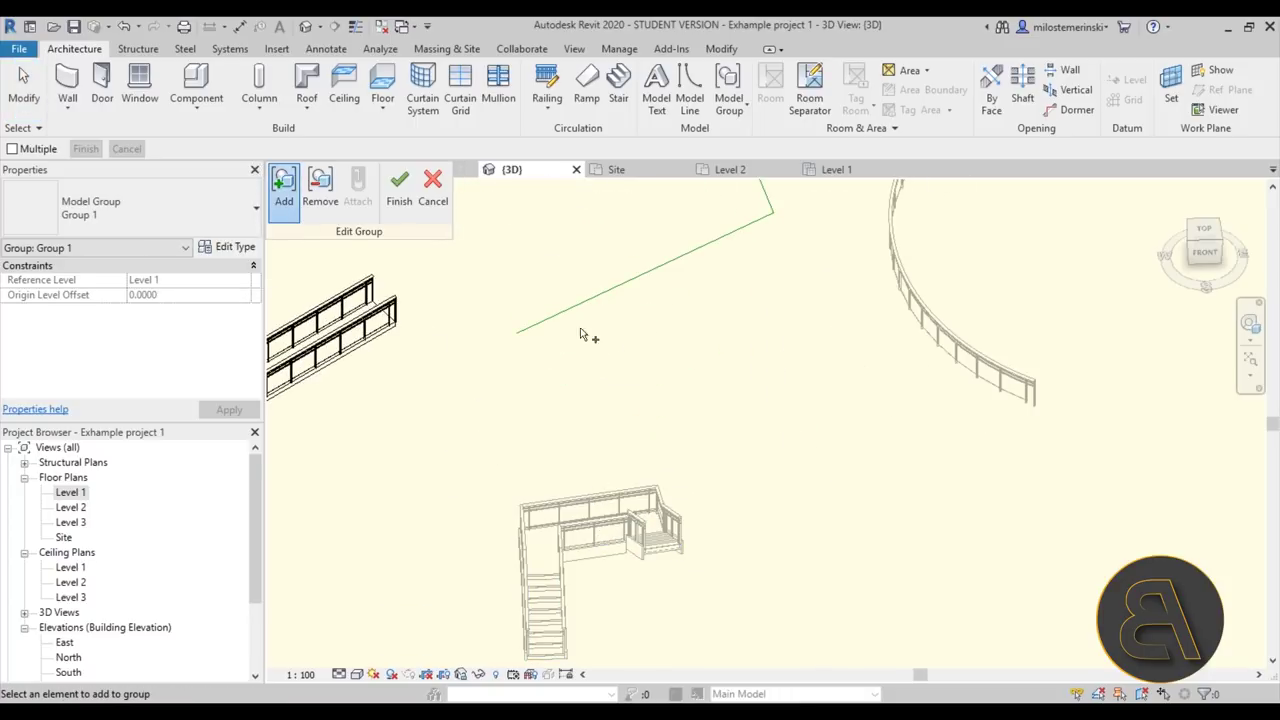
scroll(678, 385, down, 2)
click(401, 192)
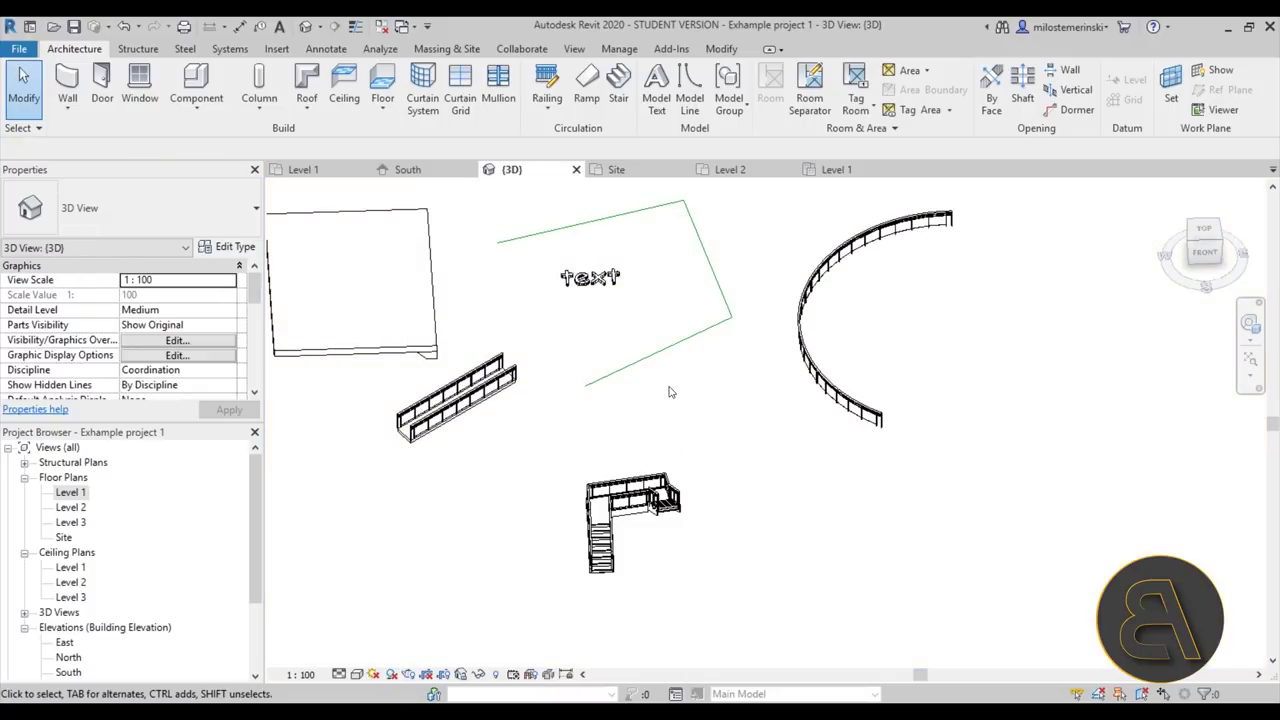
Move the model group away from the model text, unjoining its line from the remaining model lines.
click(600, 377)
scroll(600, 375, down, 3)
drag(605, 374, 760, 440)
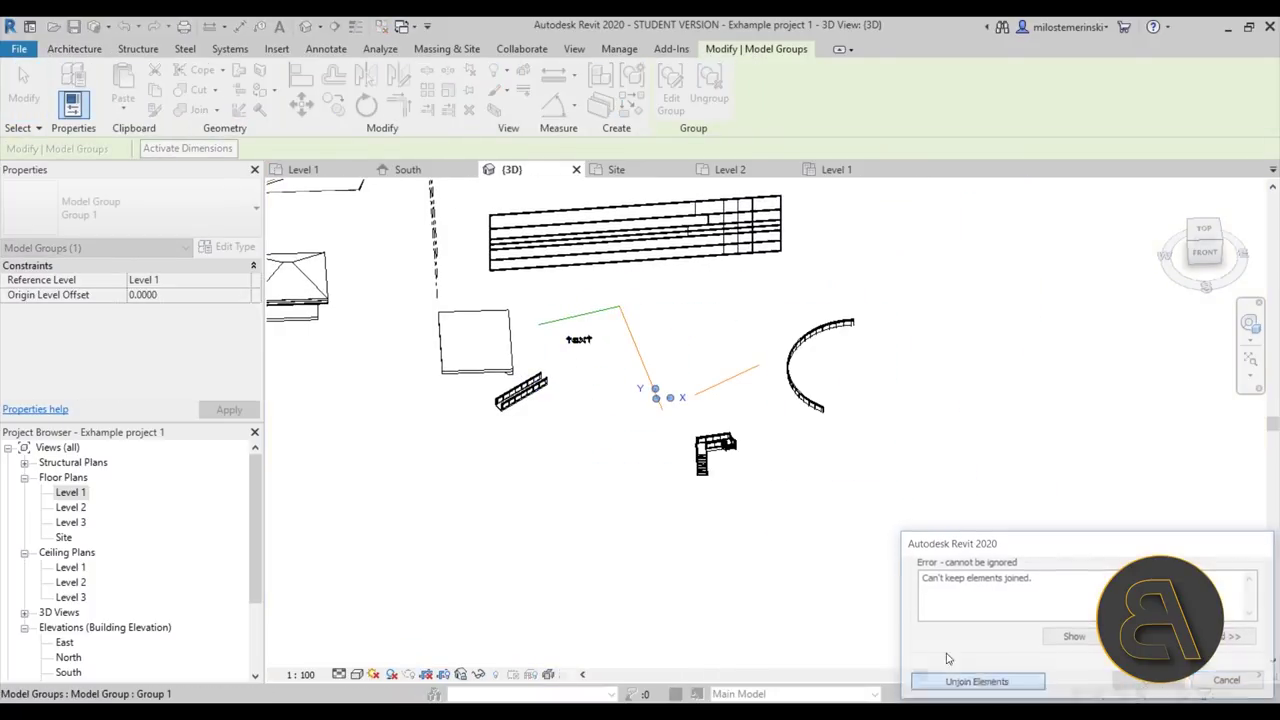
click(977, 682)
click(747, 389)
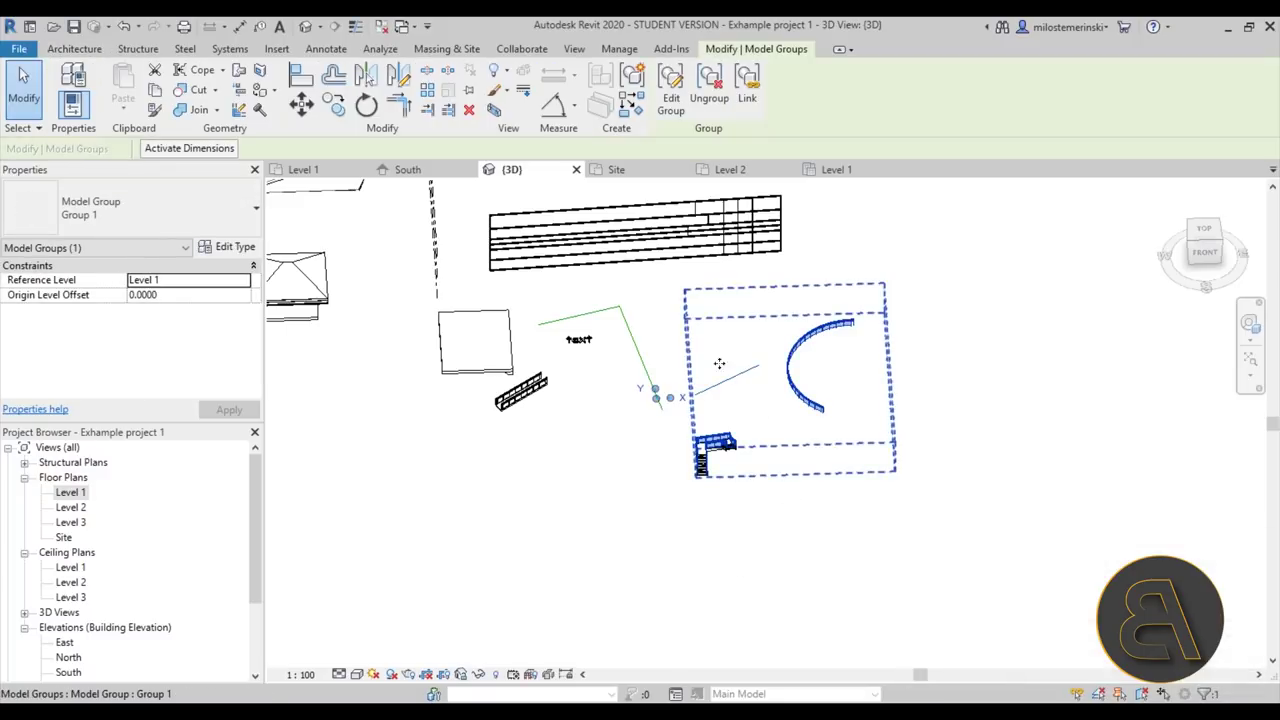
key(Escape)
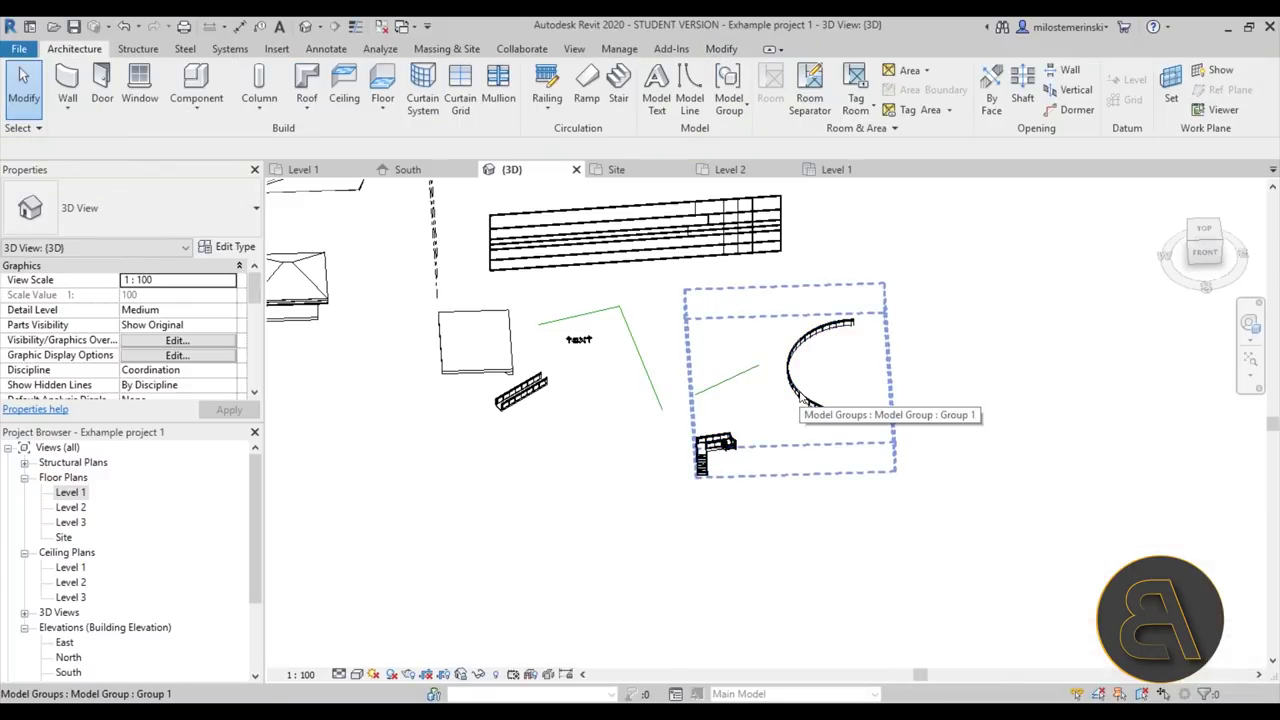
Place two more instances of Group 1 in the open area on the far side of the floor slab.
click(728, 98)
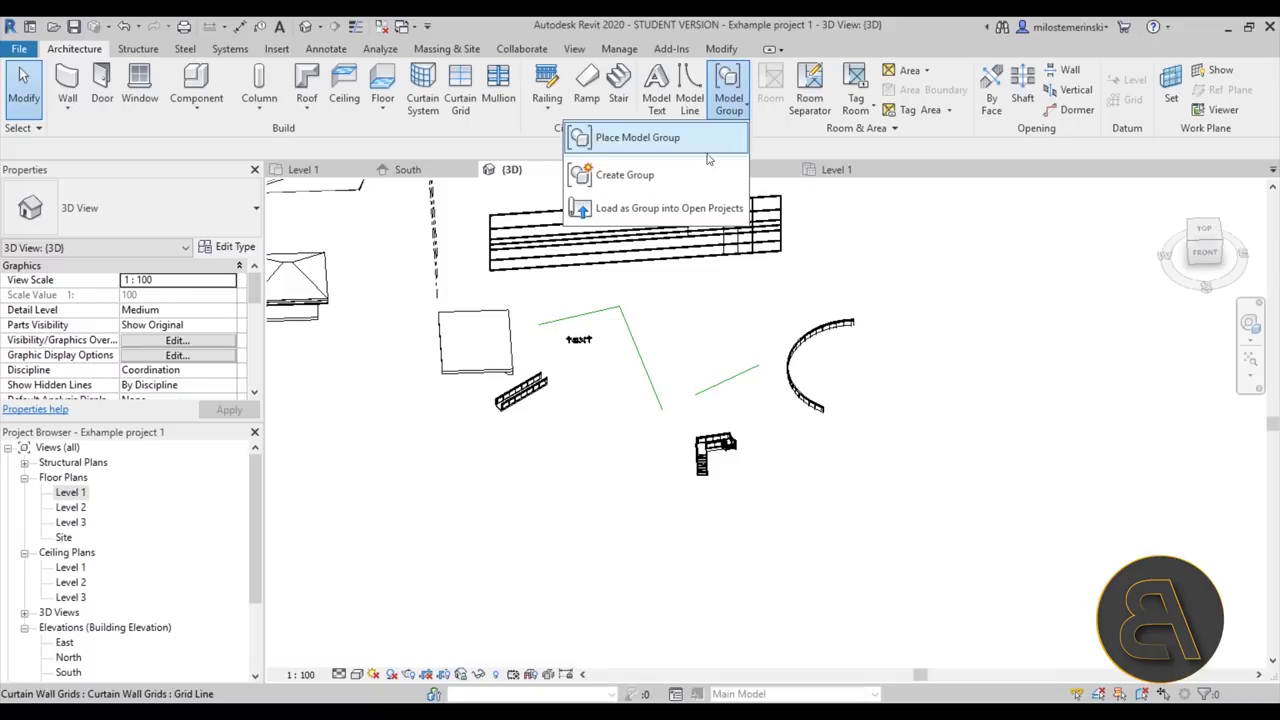
click(647, 138)
scroll(845, 218, down, 3)
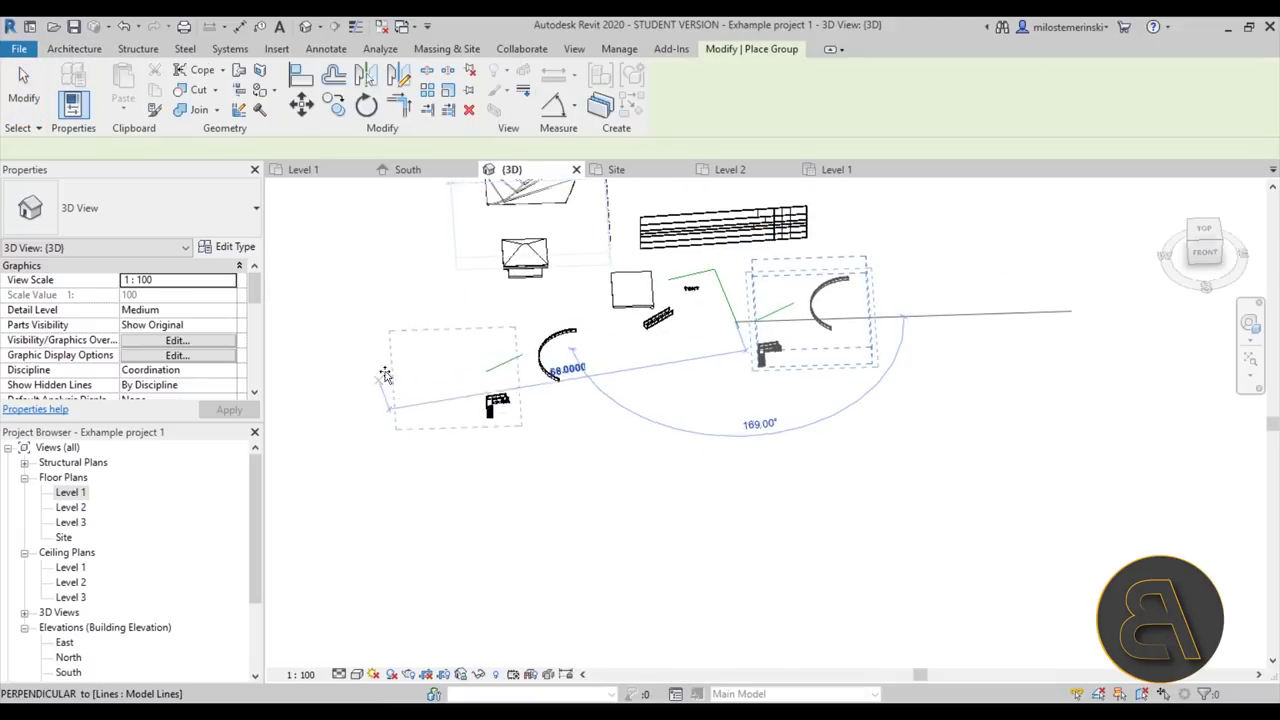
click(466, 465)
key(Escape)
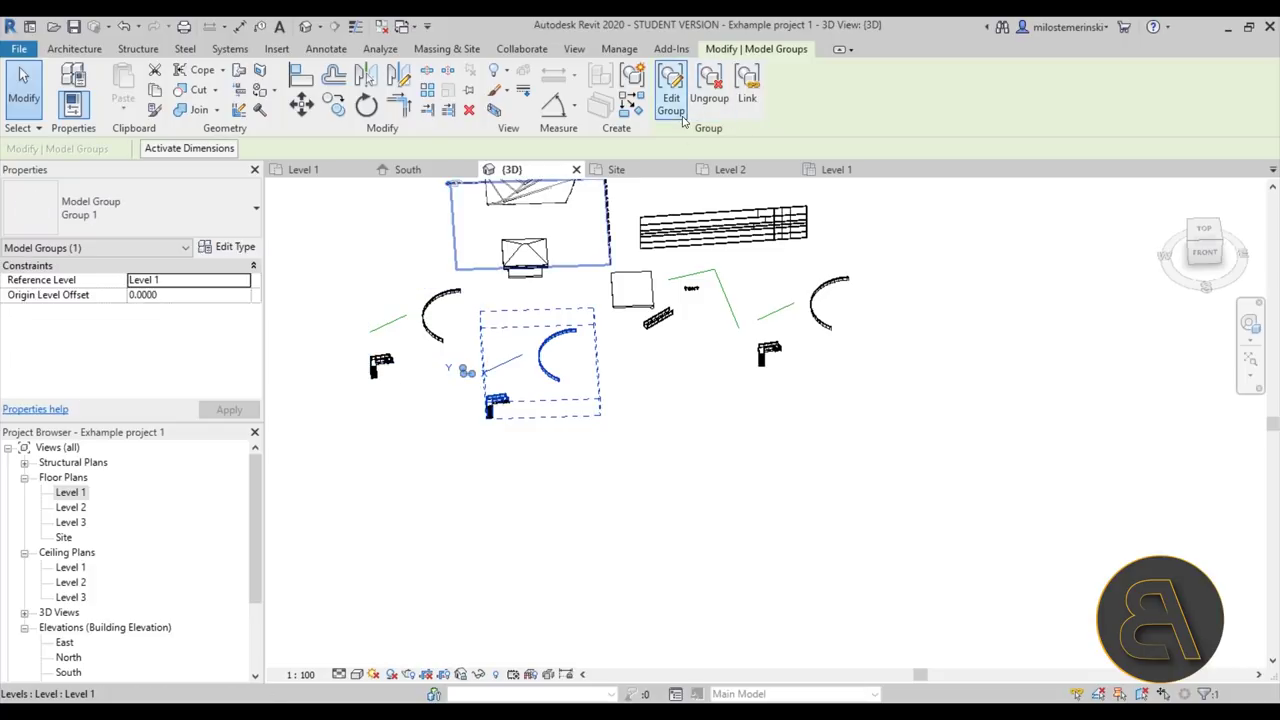
Edit one placed group instance, moving its model line farther from the curved railing, and finish the group edit.
click(671, 90)
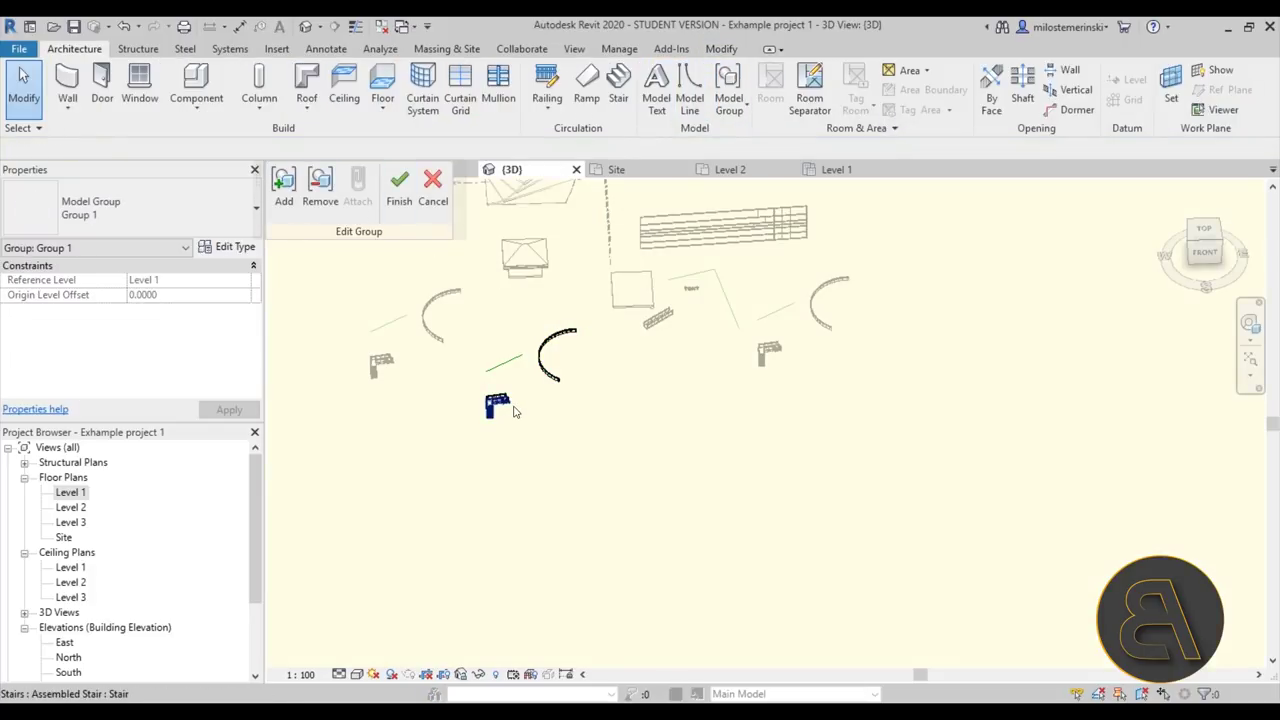
click(507, 367)
drag(507, 367, 470, 387)
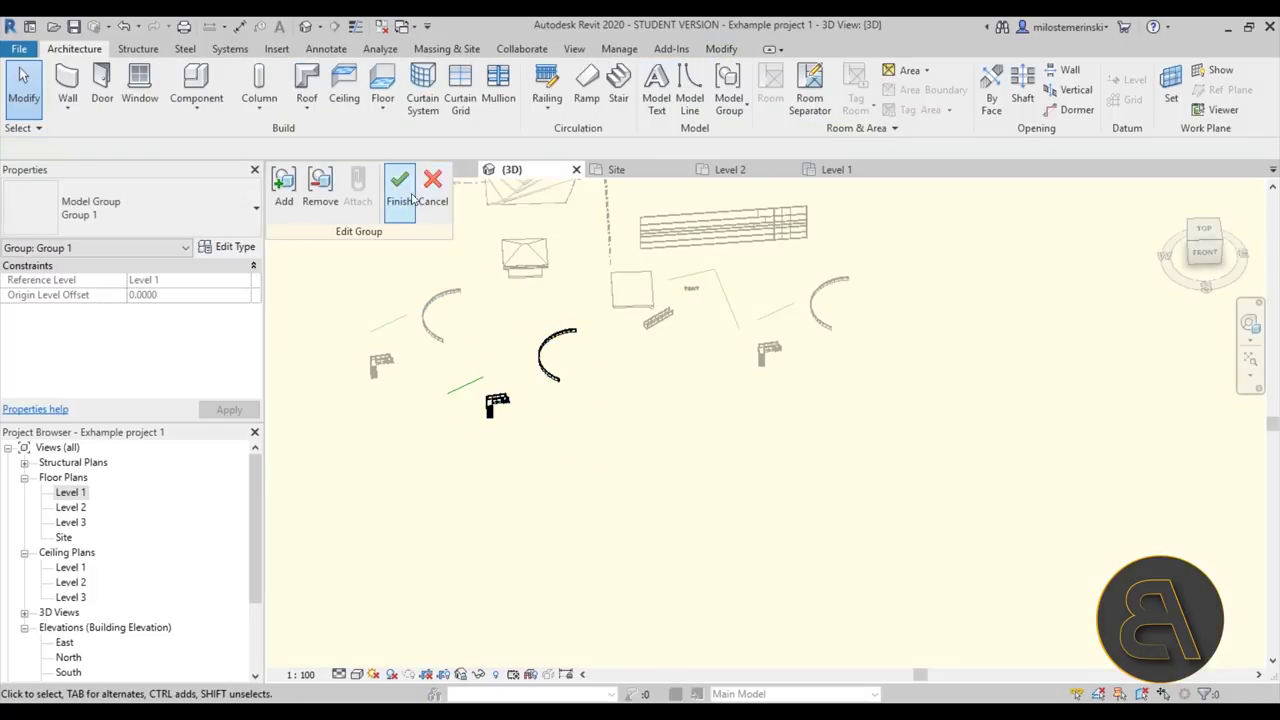
click(399, 190)
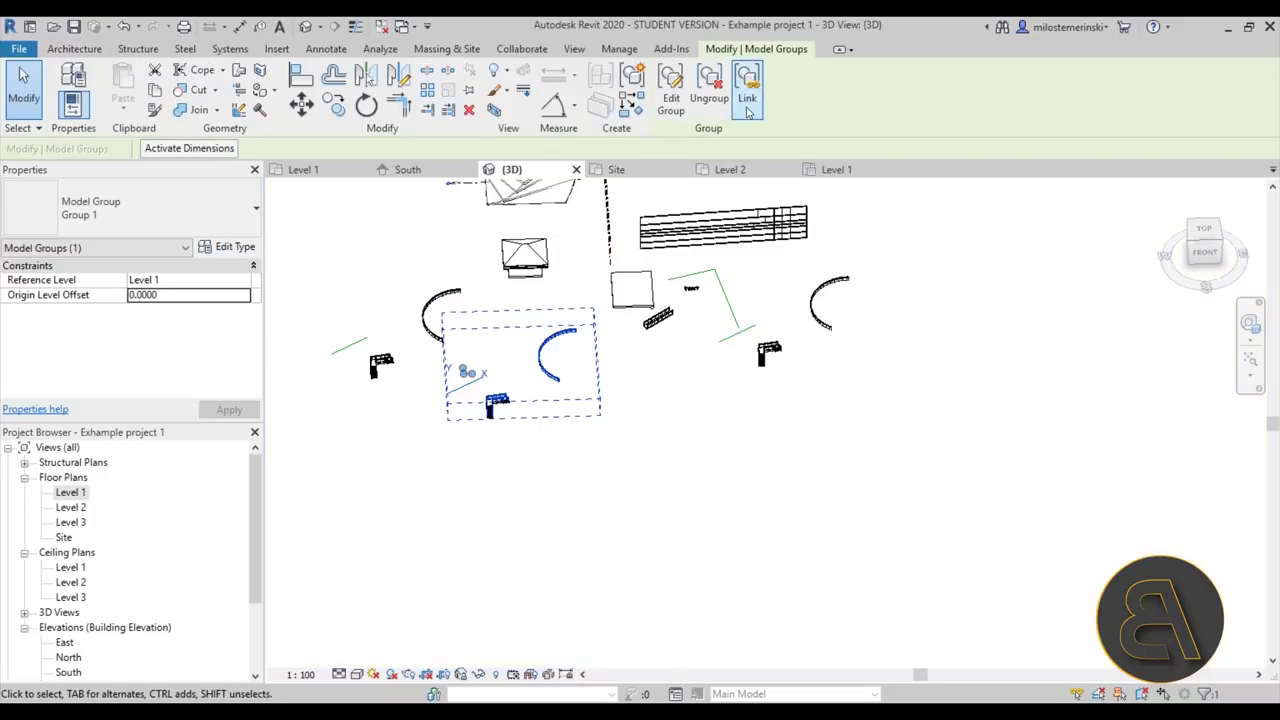
click(711, 480)
drag(508, 407, 556, 435)
scroll(601, 398, up, 3)
scroll(690, 450, down, 2)
middle_drag(690, 445, 699, 450)
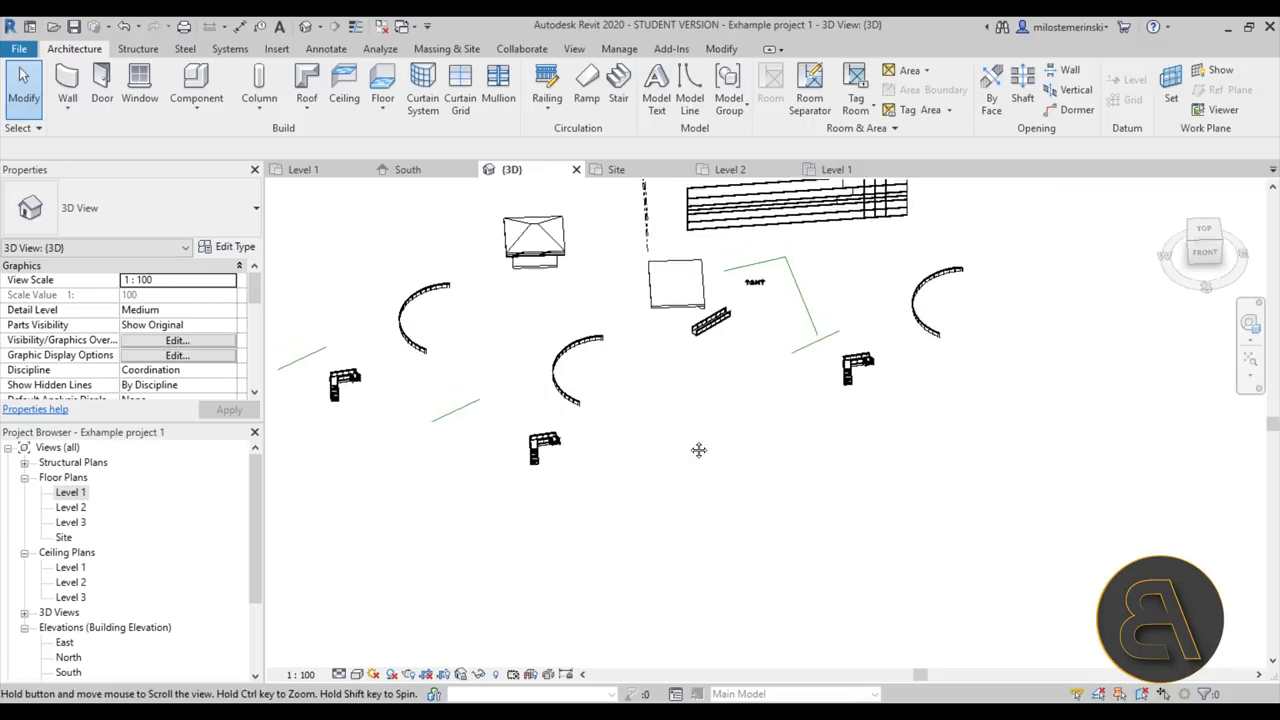
click(740, 118)
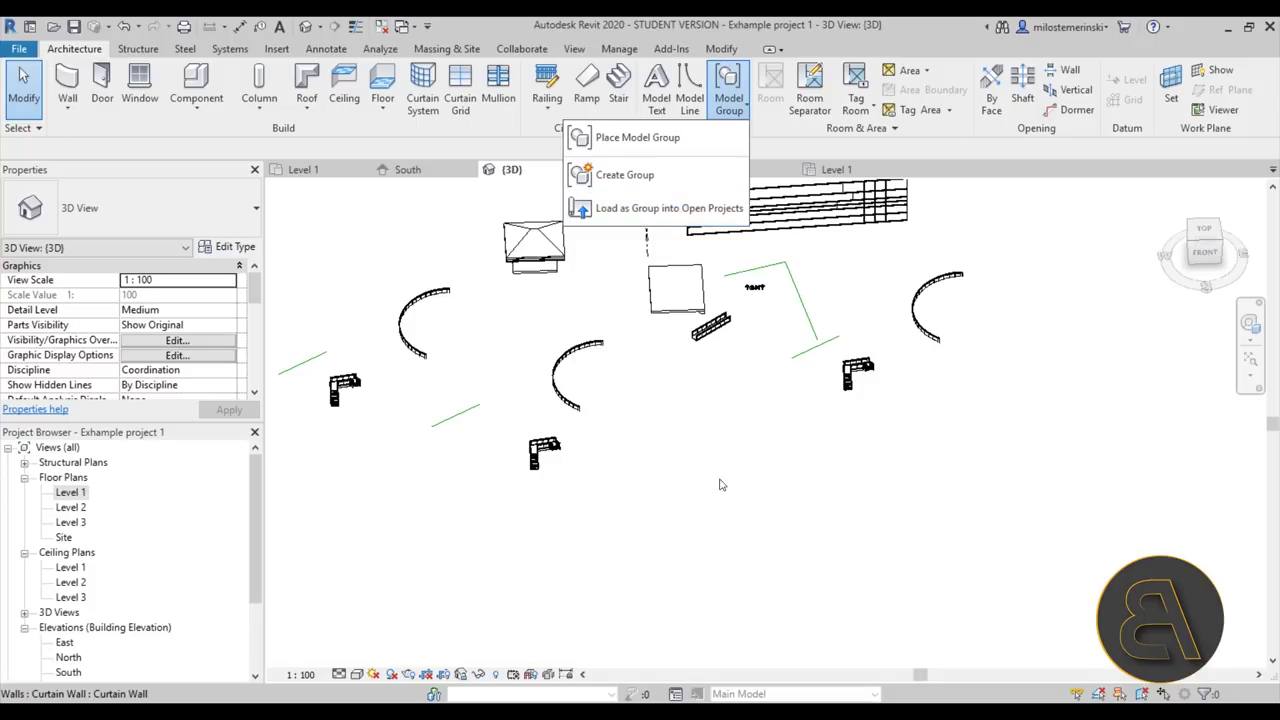
click(645, 214)
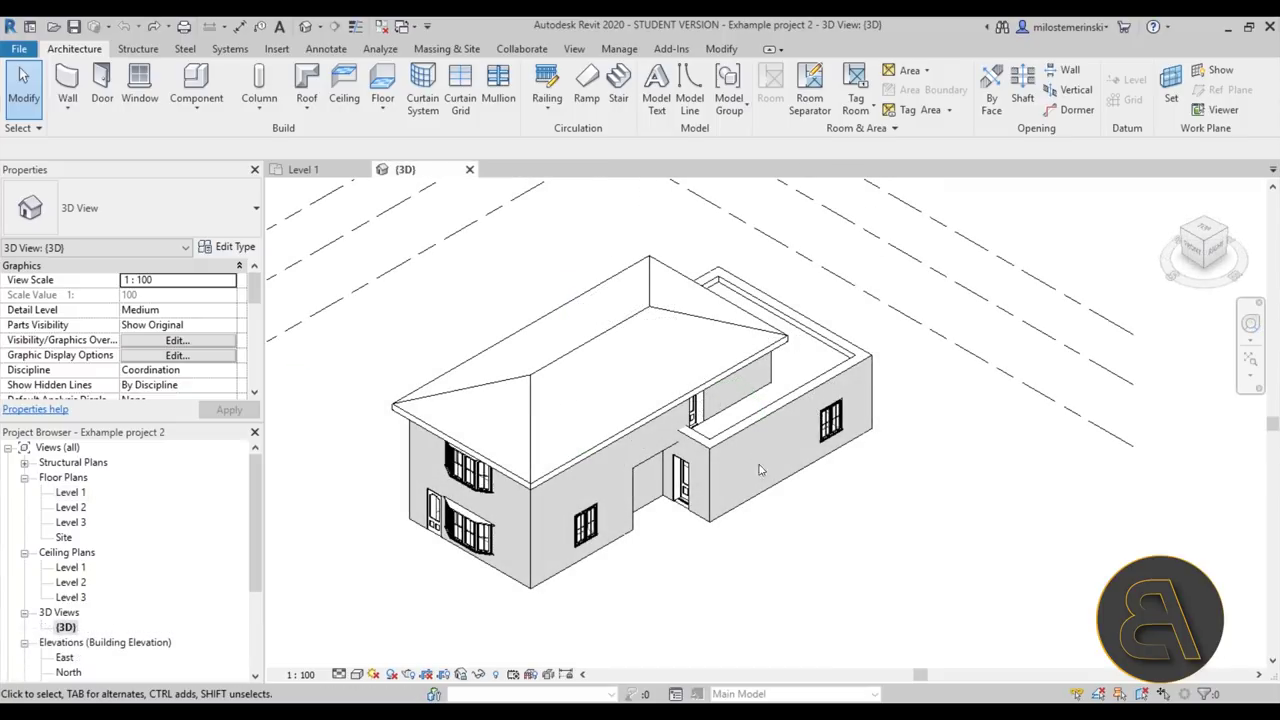
On the Level 1 floor plan of Exhample project 2, place tagged rooms in the upper-right room and the large open space around the stair.
shift+middle_drag(843, 481, 742, 564)
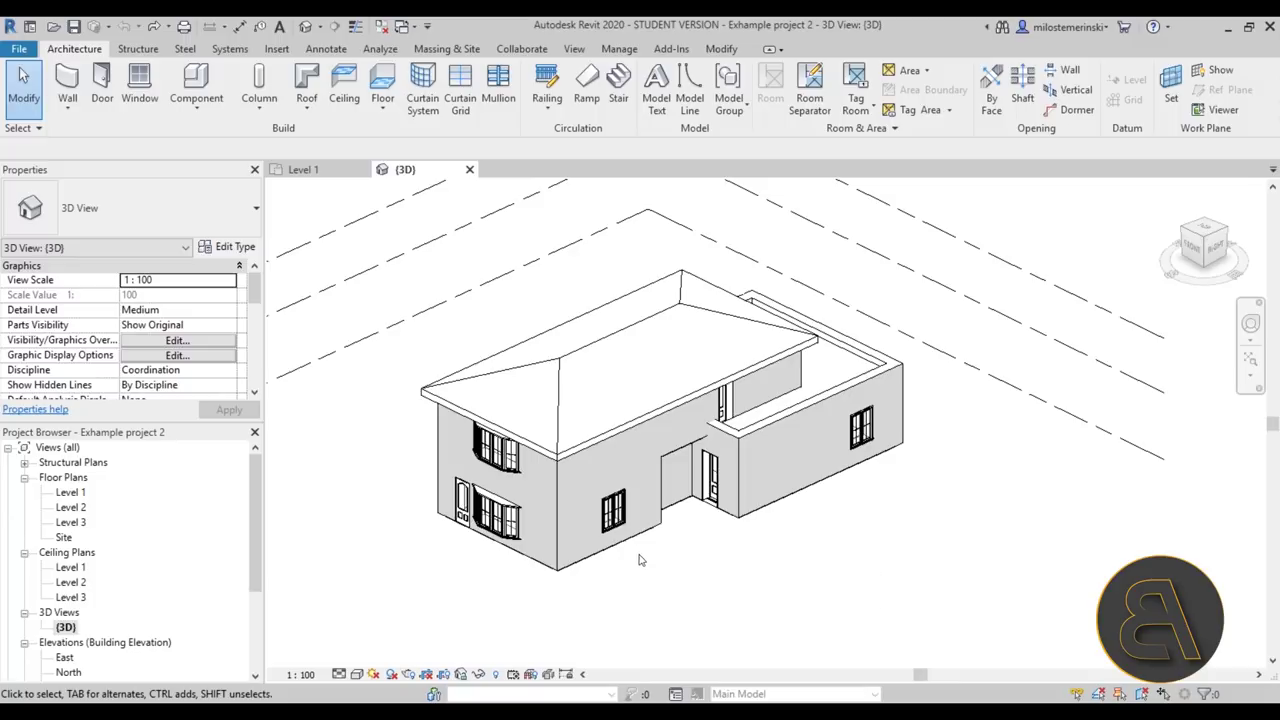
middle_drag(685, 560, 670, 559)
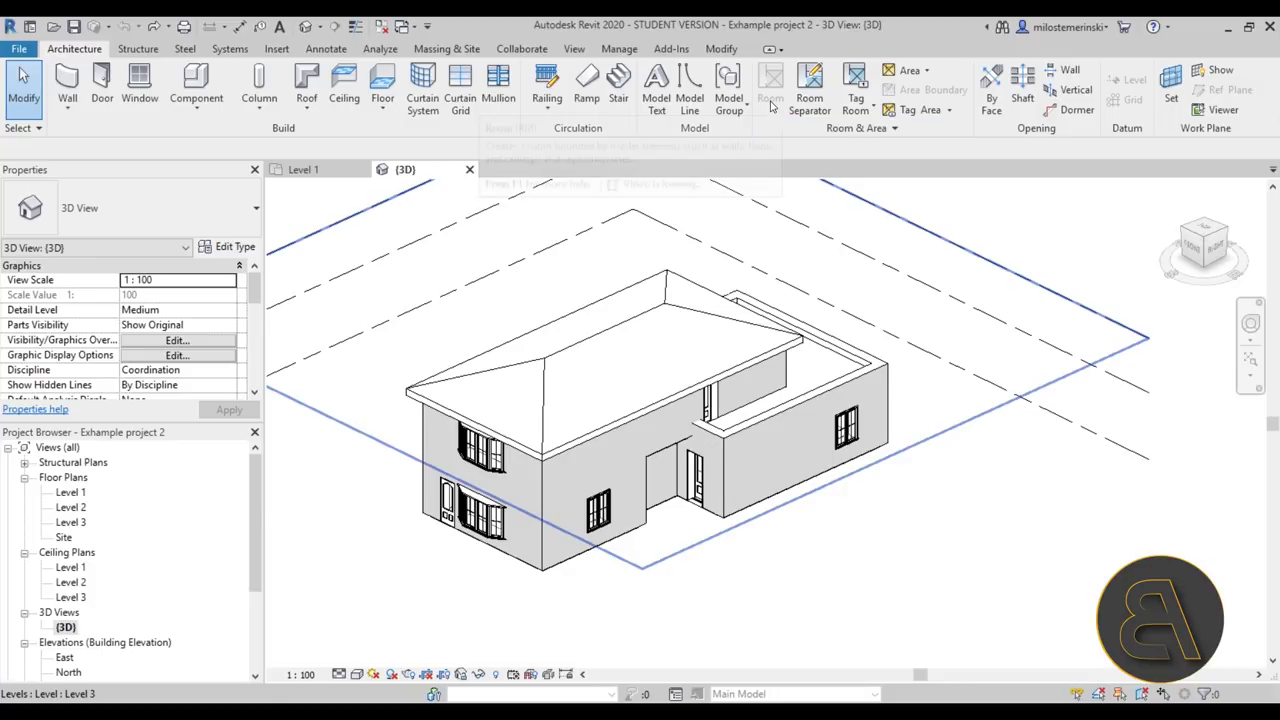
click(315, 173)
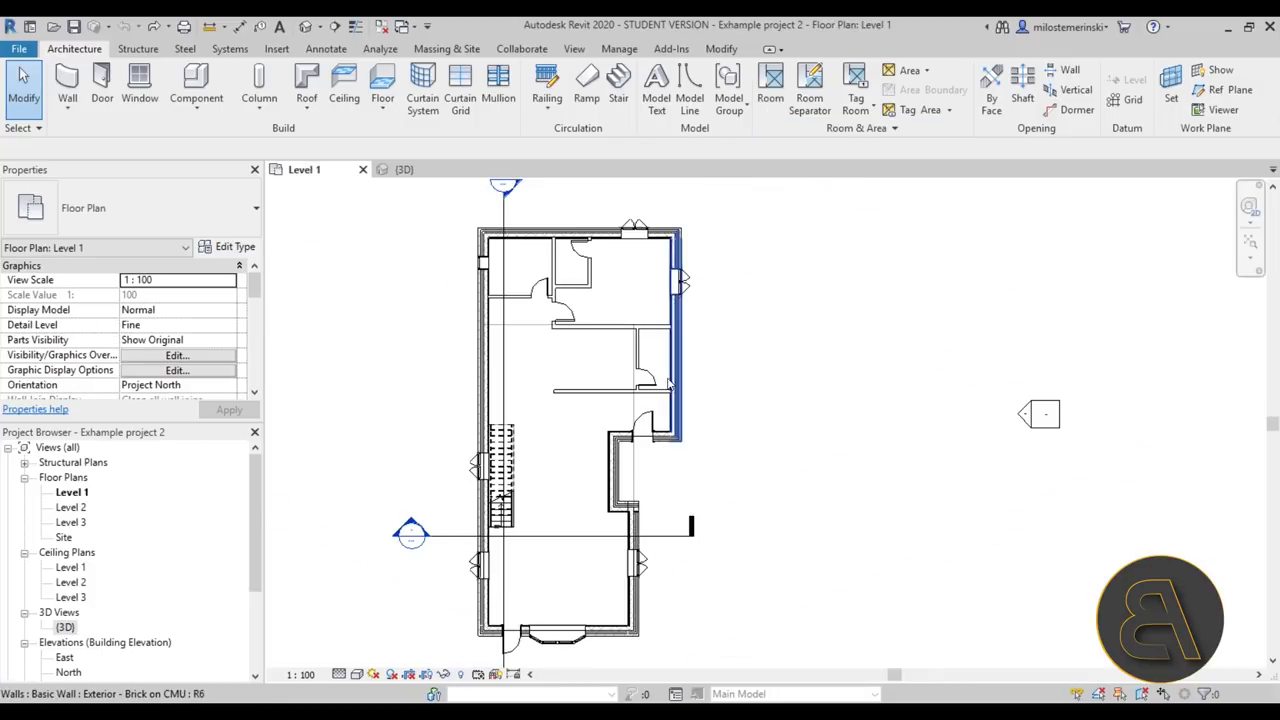
click(769, 108)
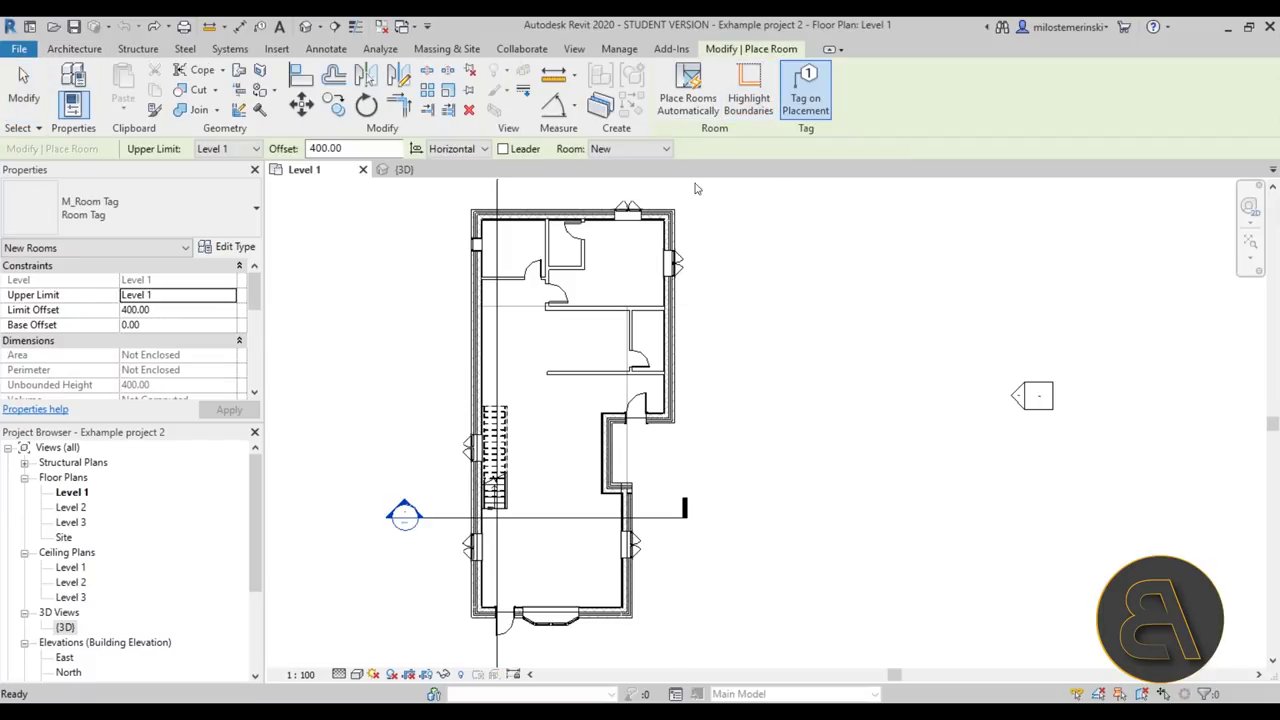
click(614, 258)
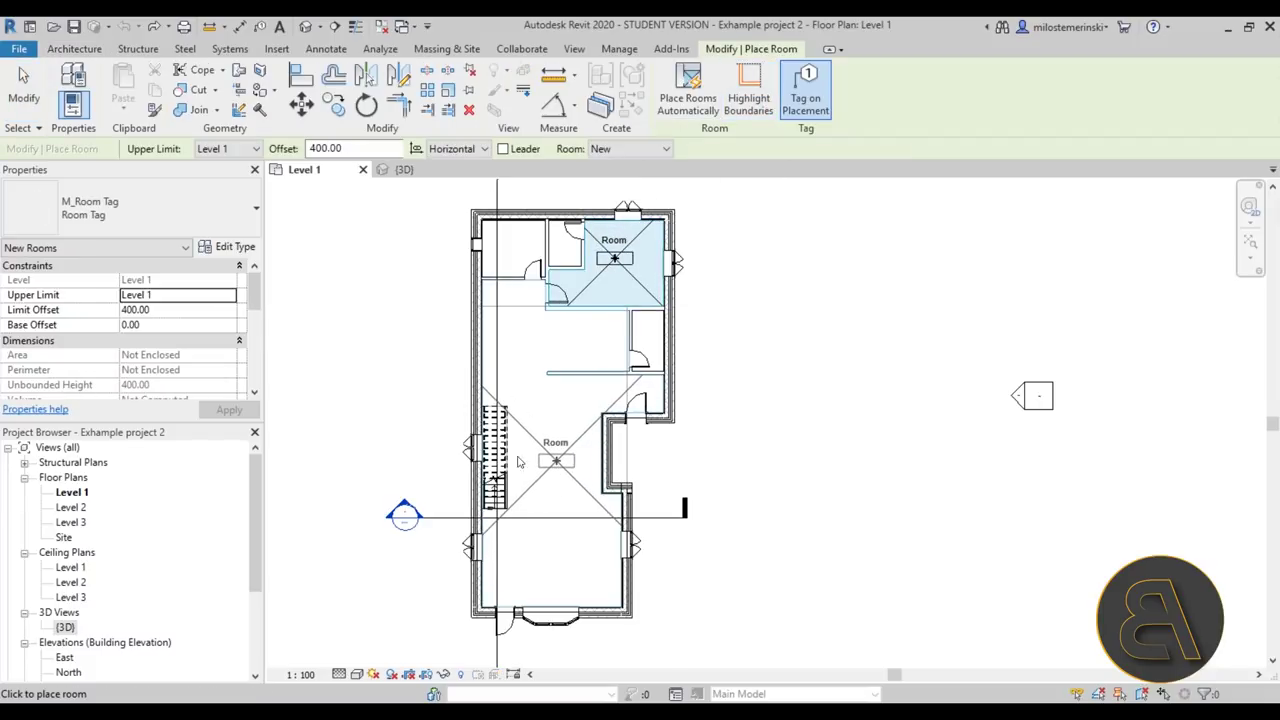
click(523, 416)
key(Escape)
key(Escape)
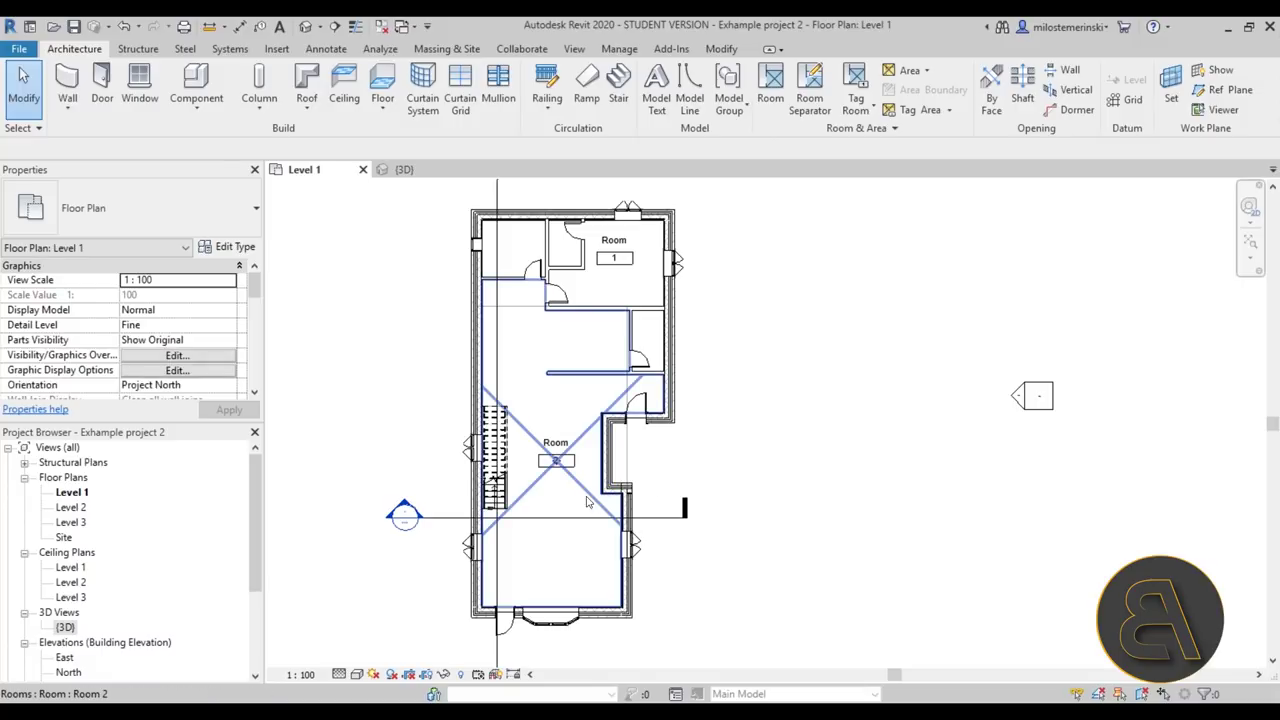
Select the large room around the stair and examine its extent and properties.
click(588, 502)
scroll(545, 390, up, 2)
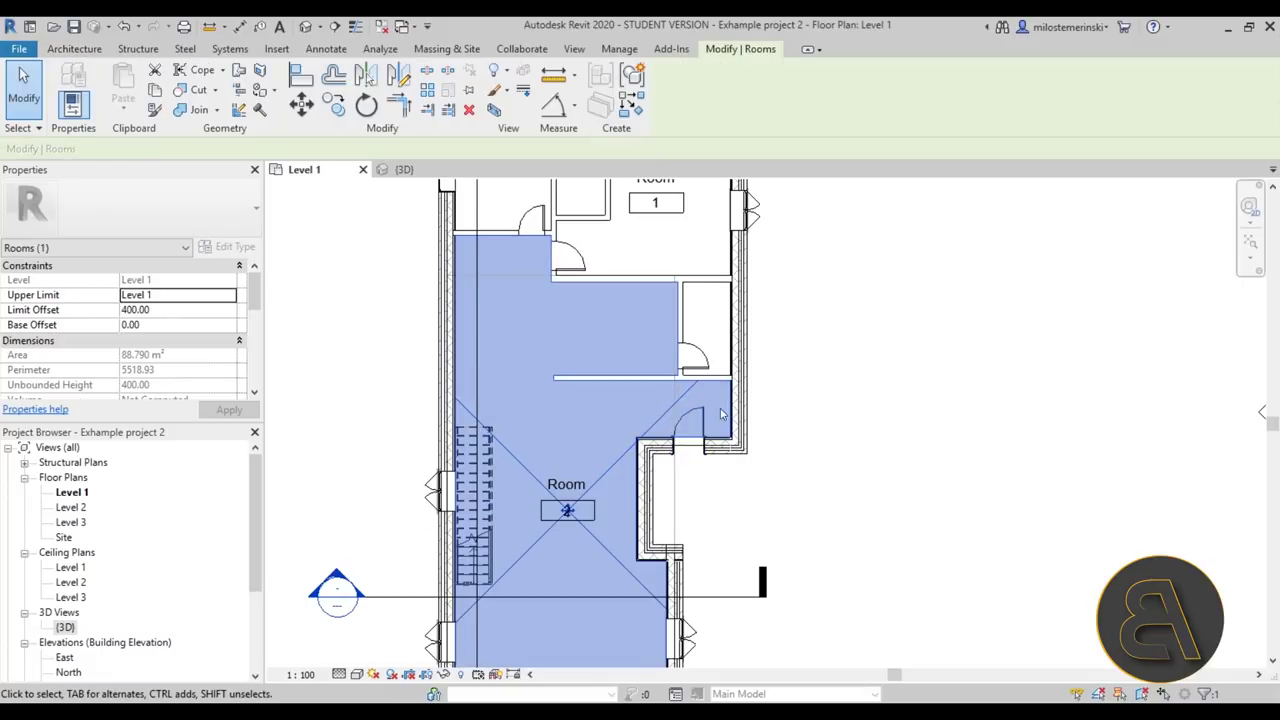
scroll(562, 484, down, 1)
middle_drag(553, 464, 546, 352)
middle_drag(686, 504, 685, 528)
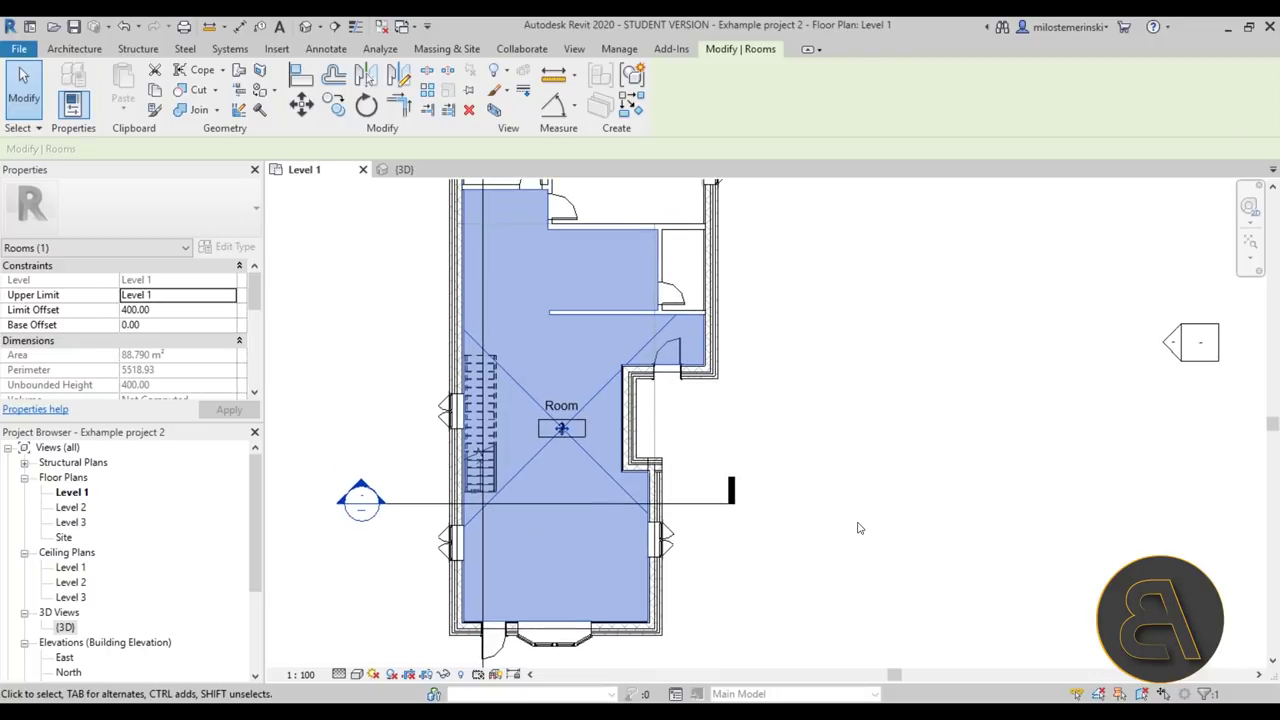
Draw two room separation lines: one across the open space at the stair, one from it to the end of the partition wall.
click(858, 528)
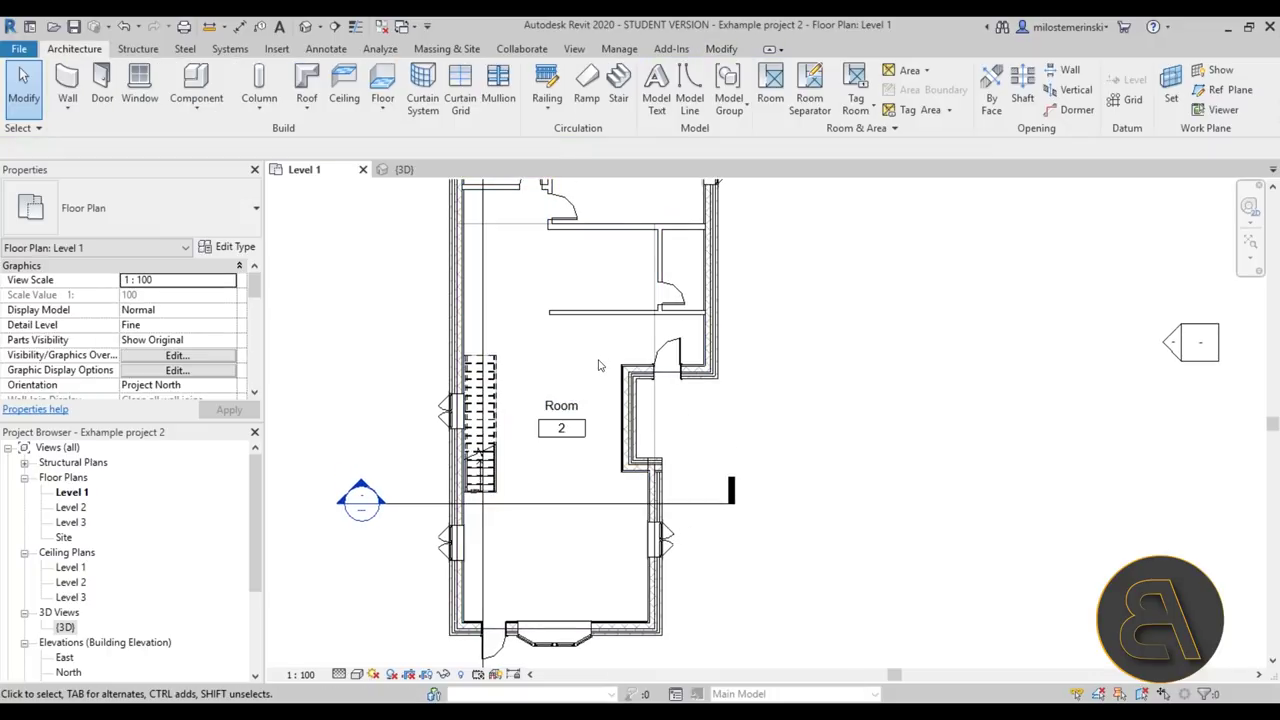
click(810, 90)
scroll(629, 370, up, 2)
click(352, 346)
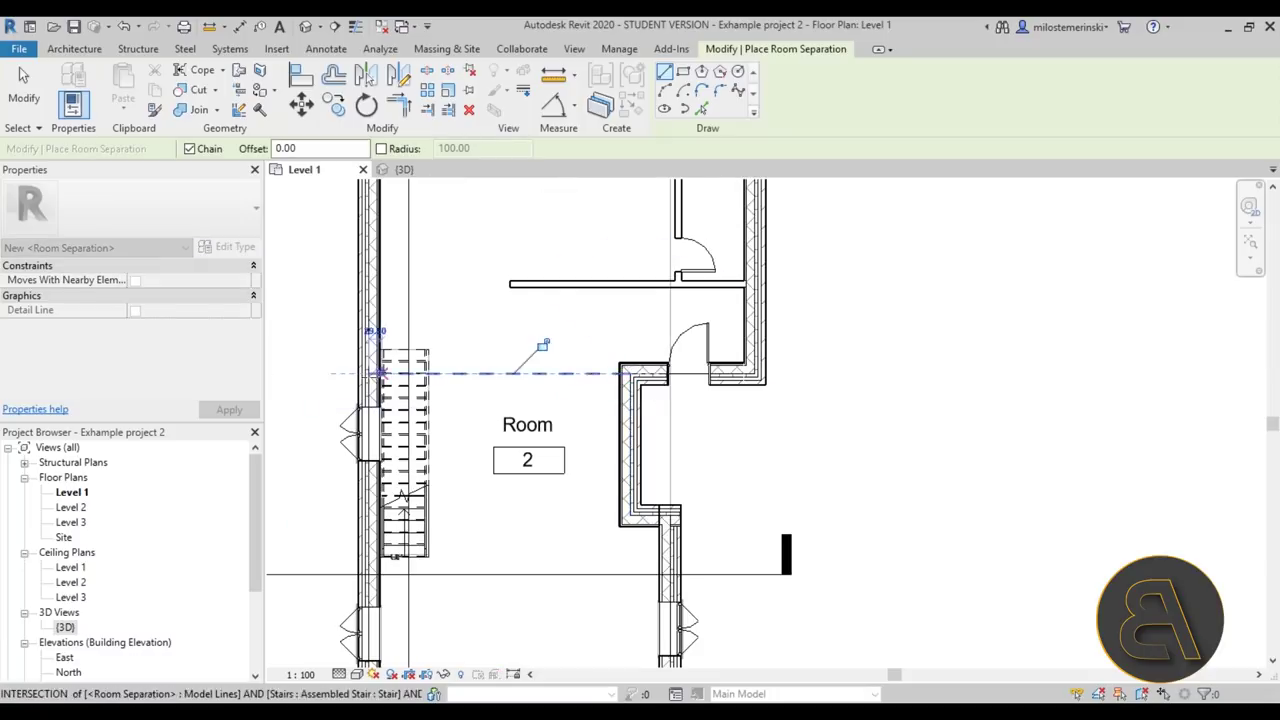
click(607, 373)
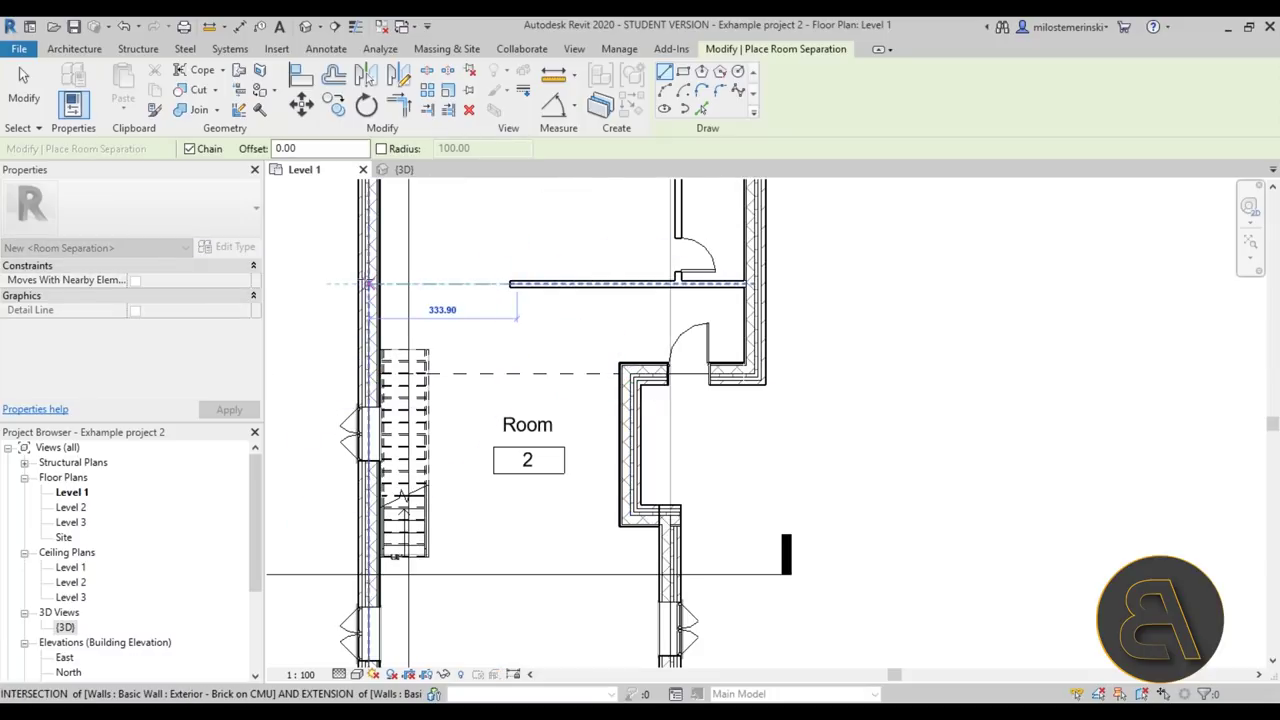
click(517, 373)
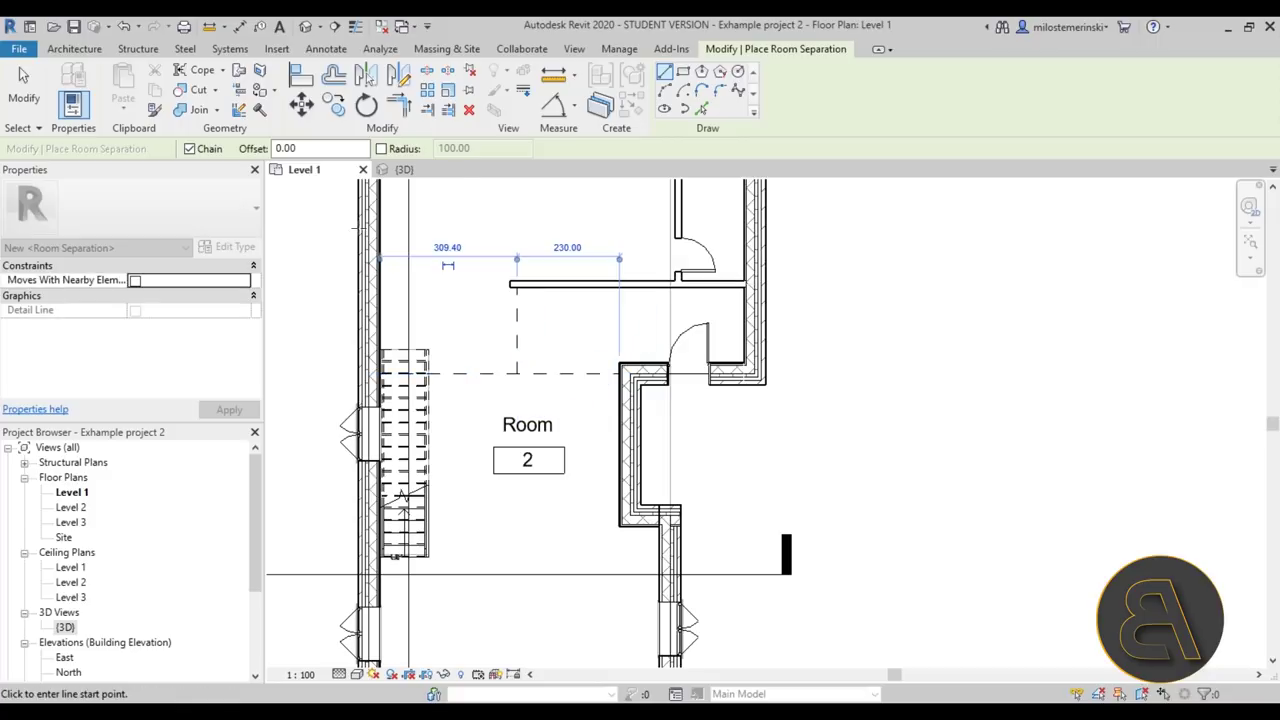
click(24, 90)
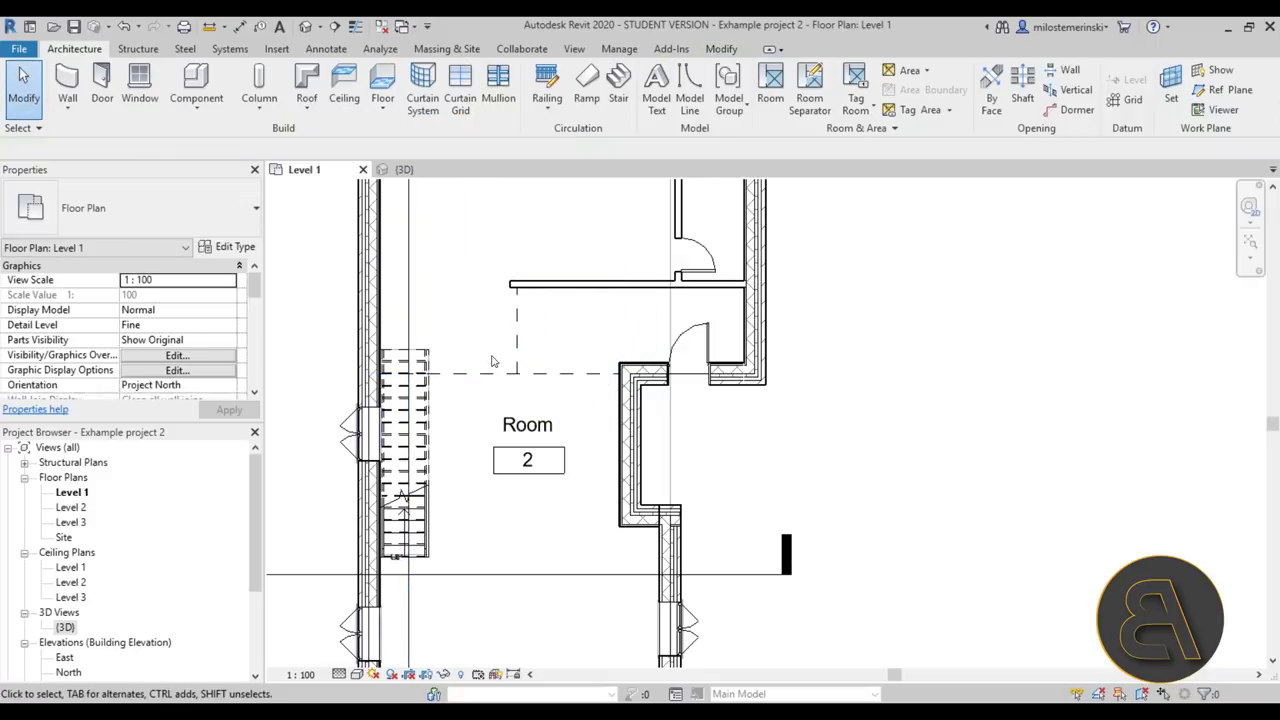
Place tagged rooms in the open space above the stair and in the entrance area enclosed by the separation lines.
scroll(527, 476, down, 2)
click(480, 457)
scroll(554, 349, up, 1)
middle_drag(554, 349, 569, 405)
scroll(569, 405, down, 1)
key(Escape)
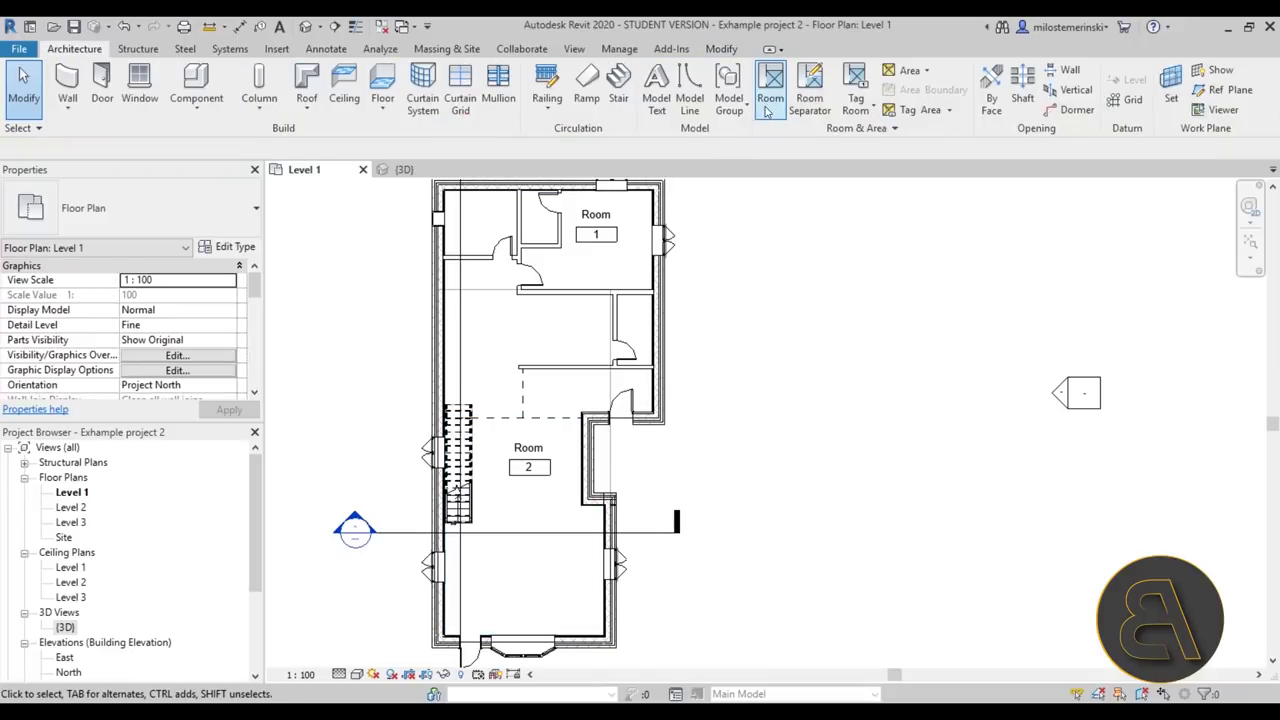
click(767, 108)
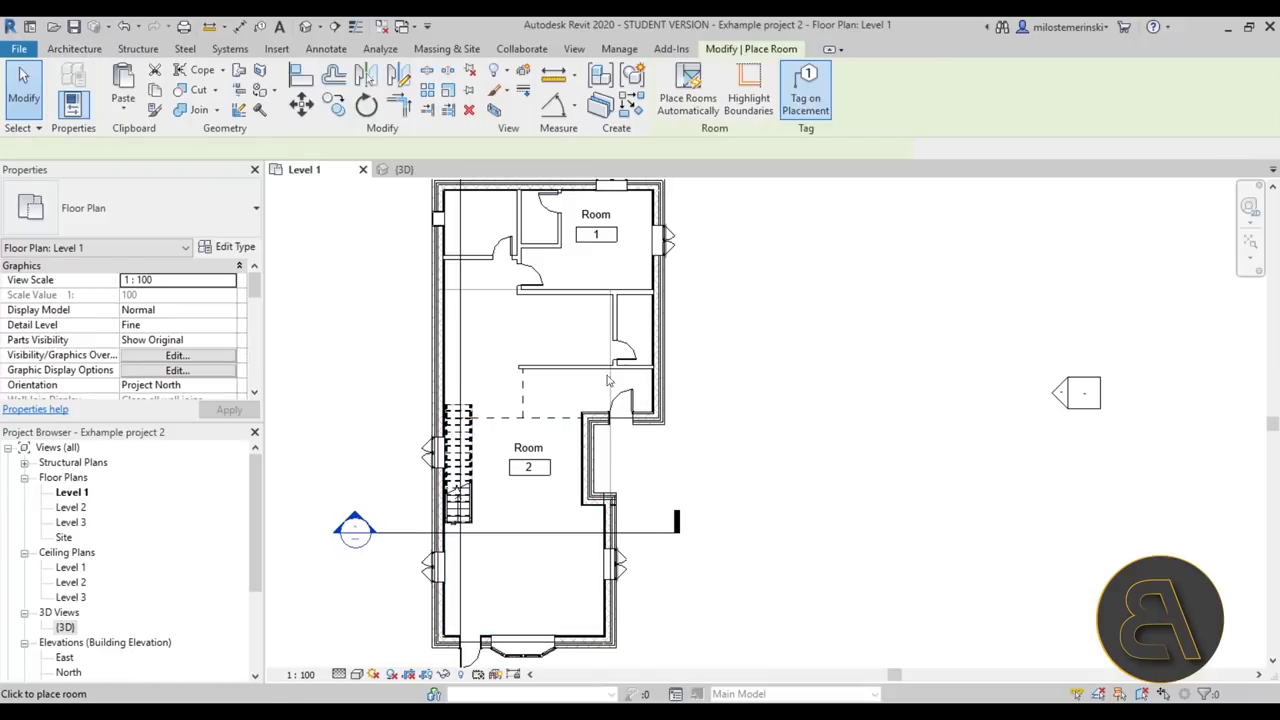
click(499, 341)
click(562, 387)
key(Escape)
key(Escape)
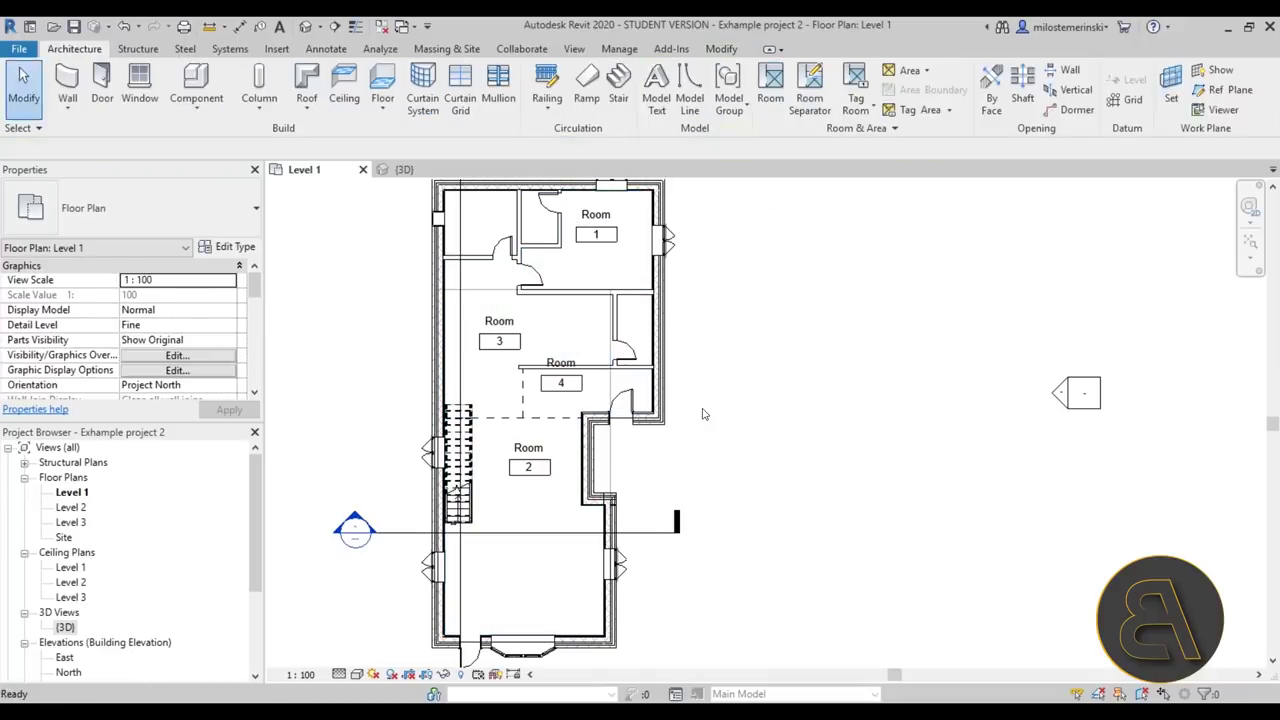
Examine the extents of the entrance room and the large room beside the stair, including the large room's area and perimeter properties.
scroll(560, 400, up, 3)
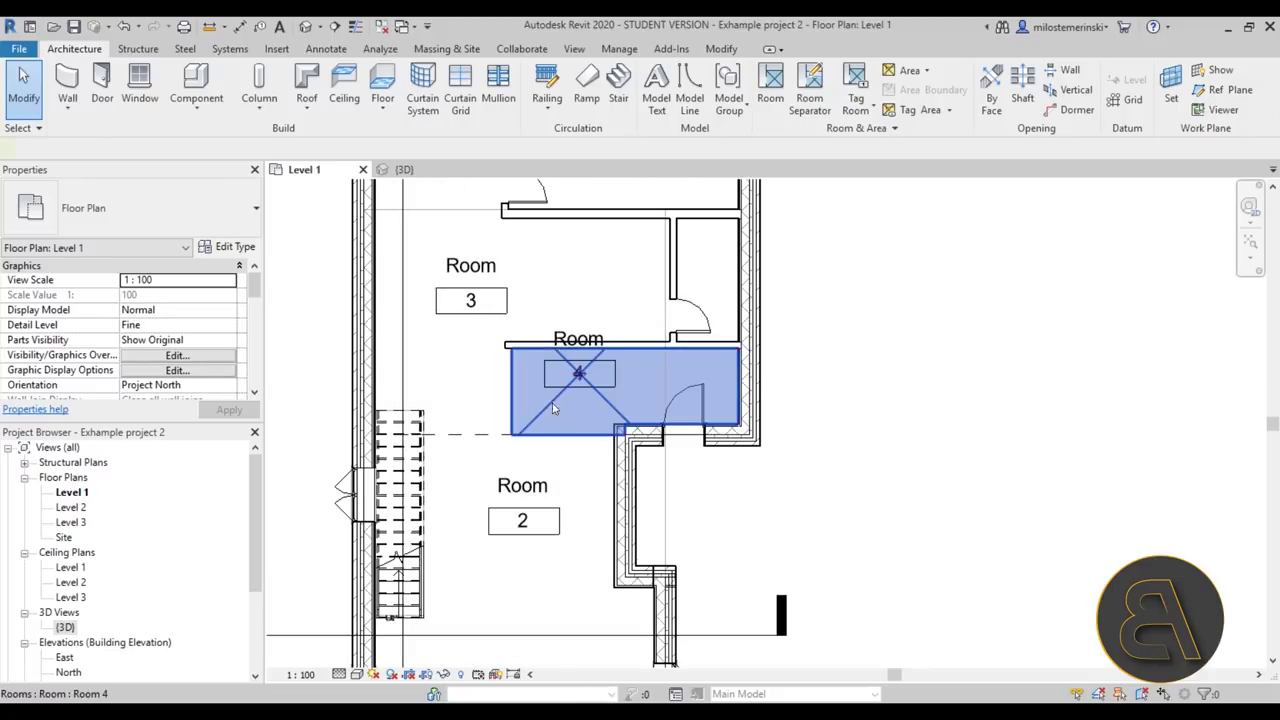
click(560, 408)
scroll(585, 440, down, 2)
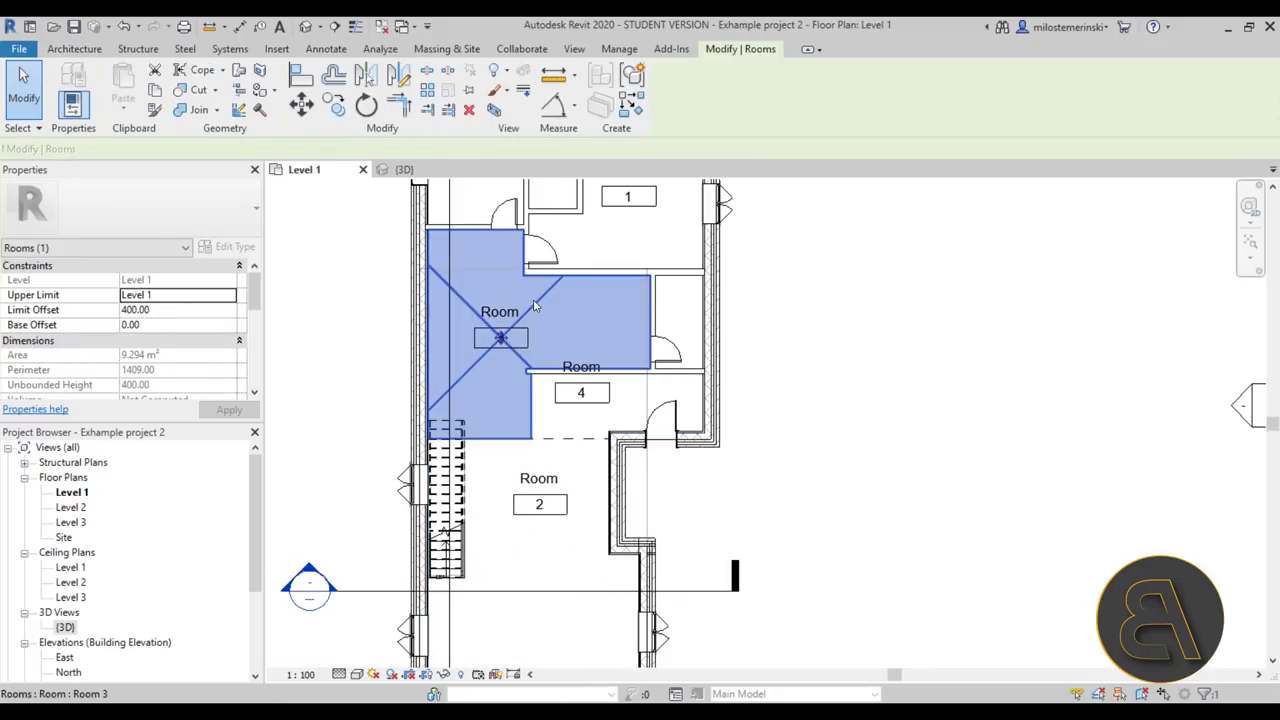
click(535, 492)
scroll(535, 482, down, 2)
middle_drag(535, 482, 536, 477)
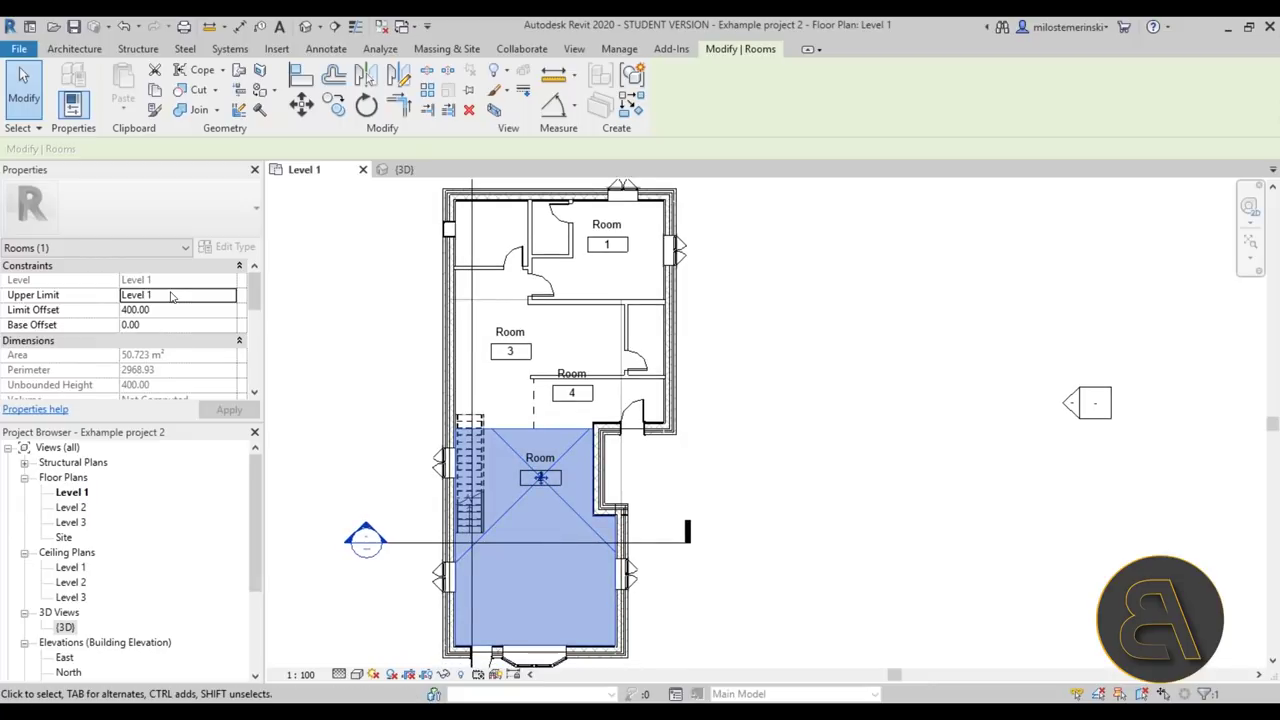
scroll(150, 320, down, 1)
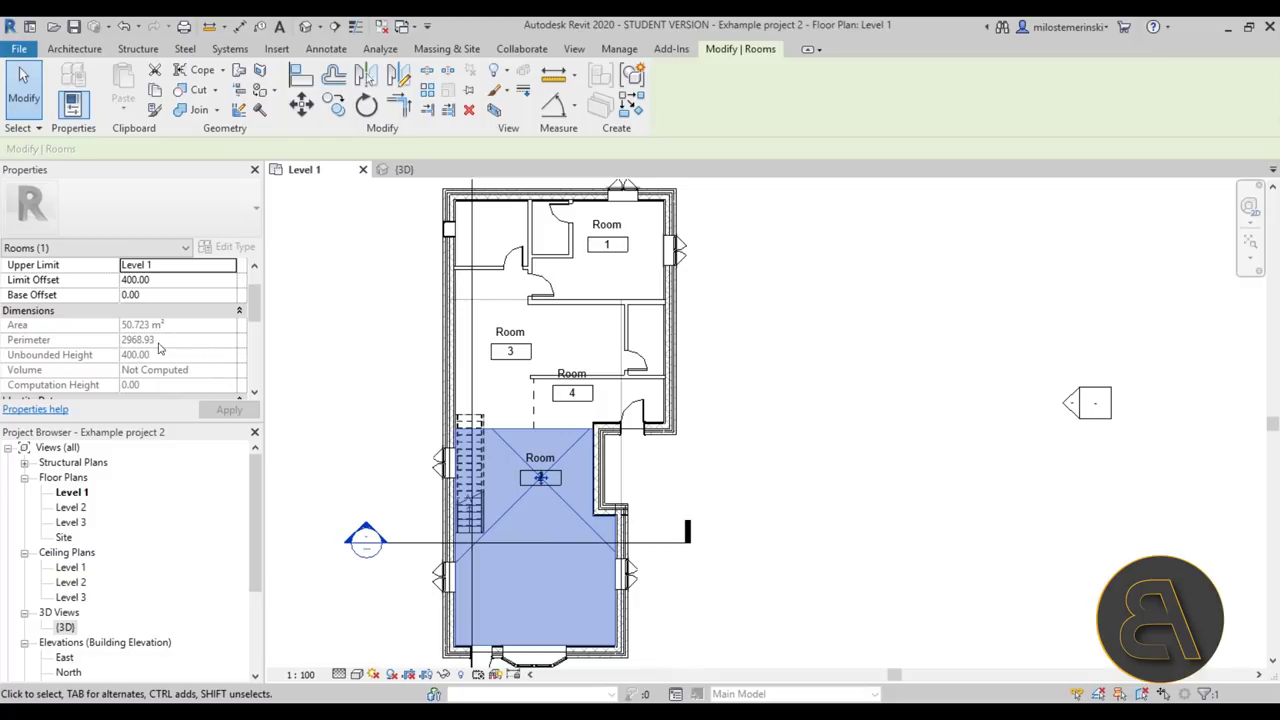
scroll(158, 347, up, 1)
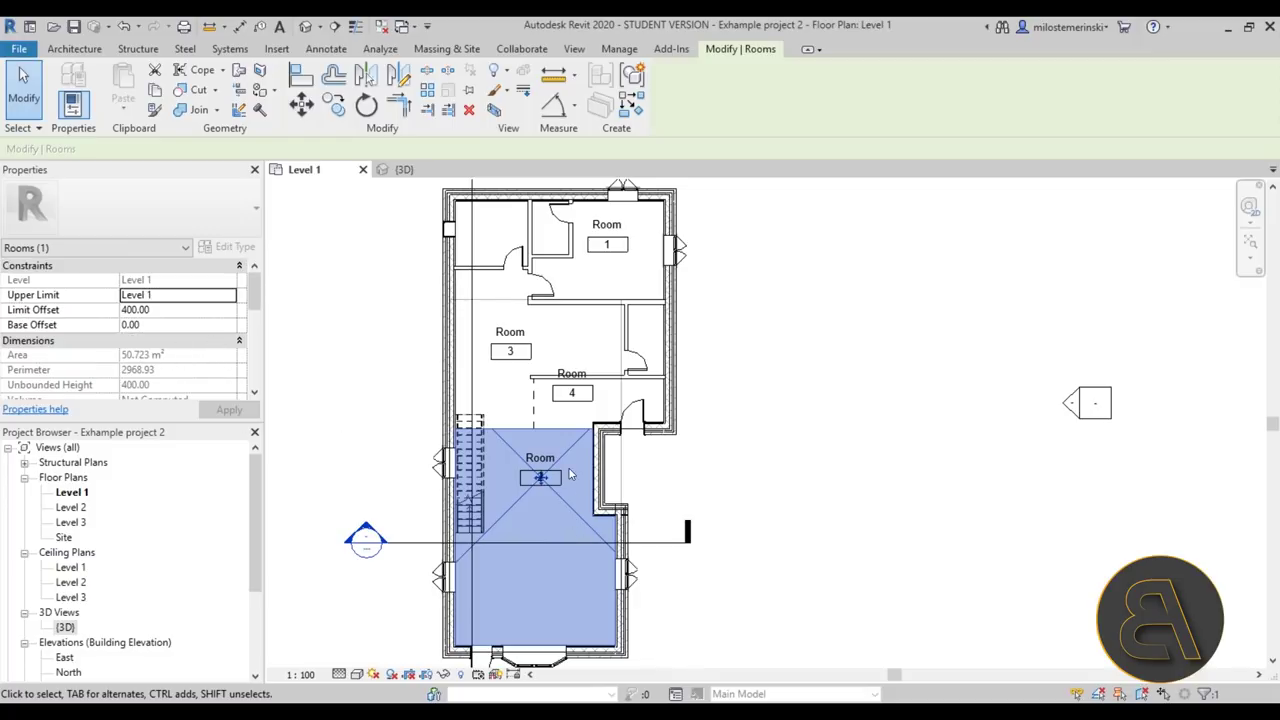
Rename the large room beside the stair to "livin room" through its tag.
click(545, 458)
click(545, 457)
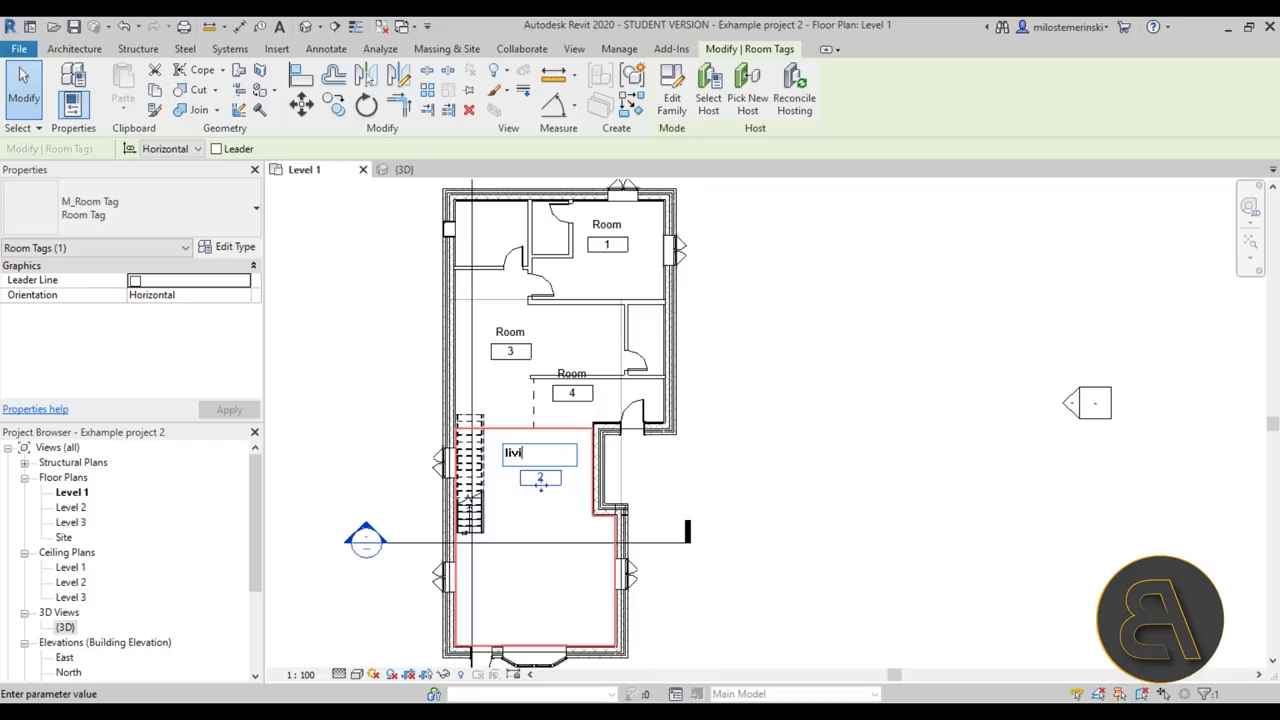
text(livin room)
key(Return)
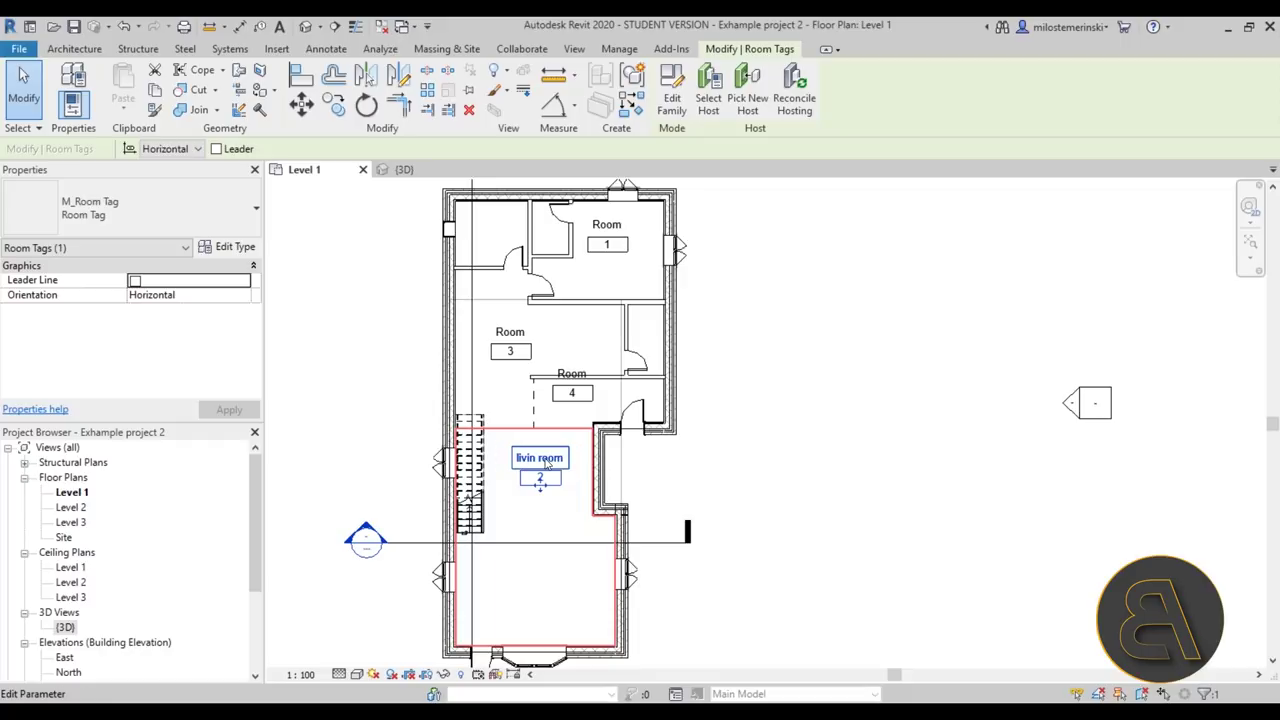
click(682, 466)
scroll(580, 400, down, 2)
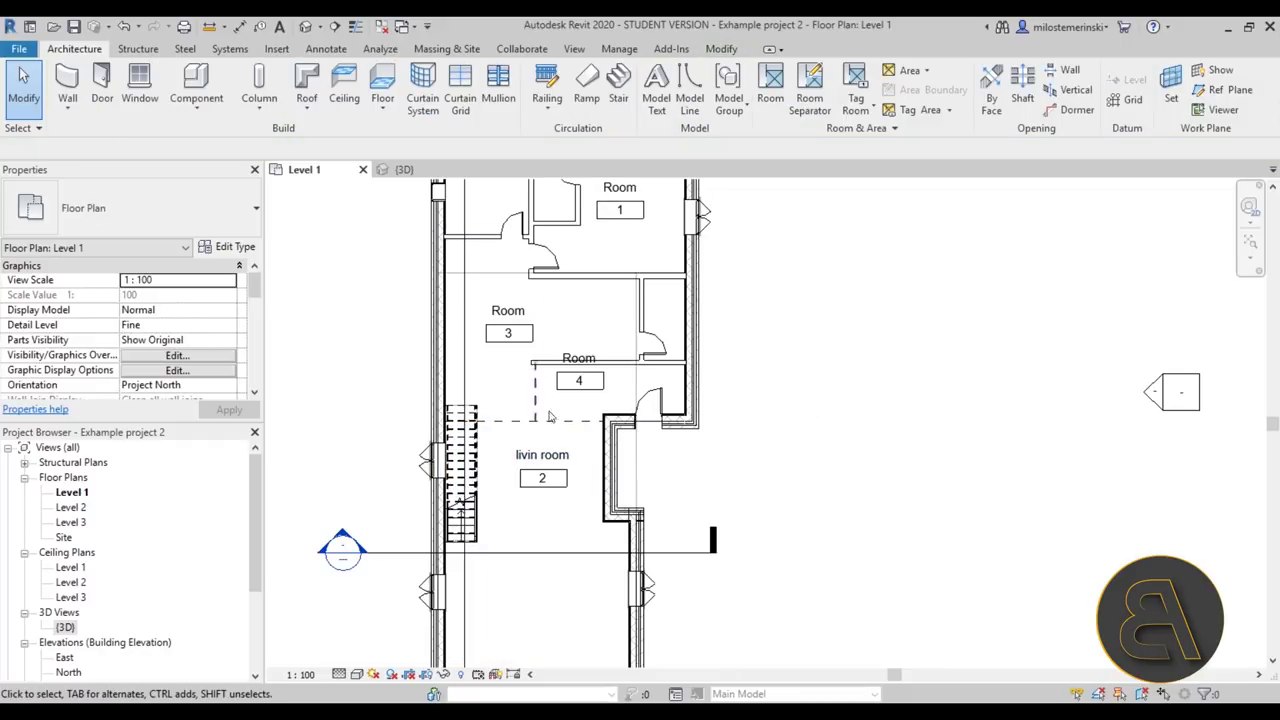
Replace the deleted tag of the upper-right room with a new room tag, and add two extra tags in the living room.
click(860, 120)
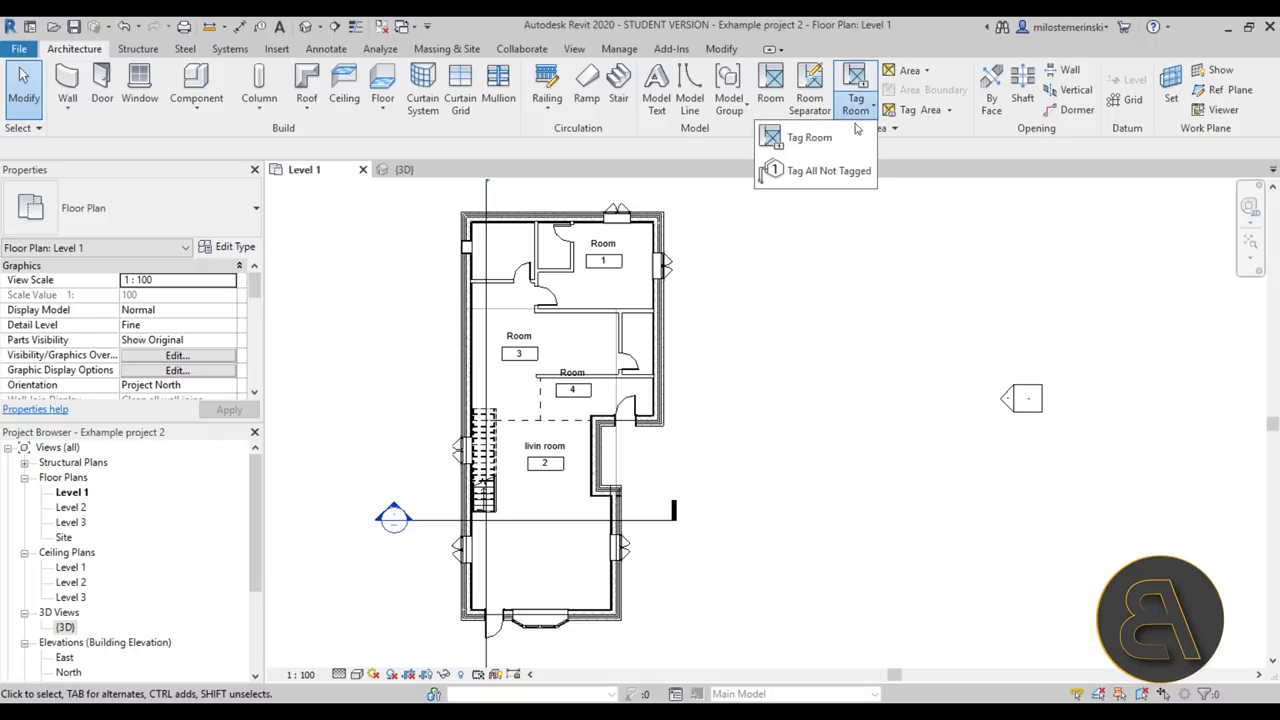
click(603, 262)
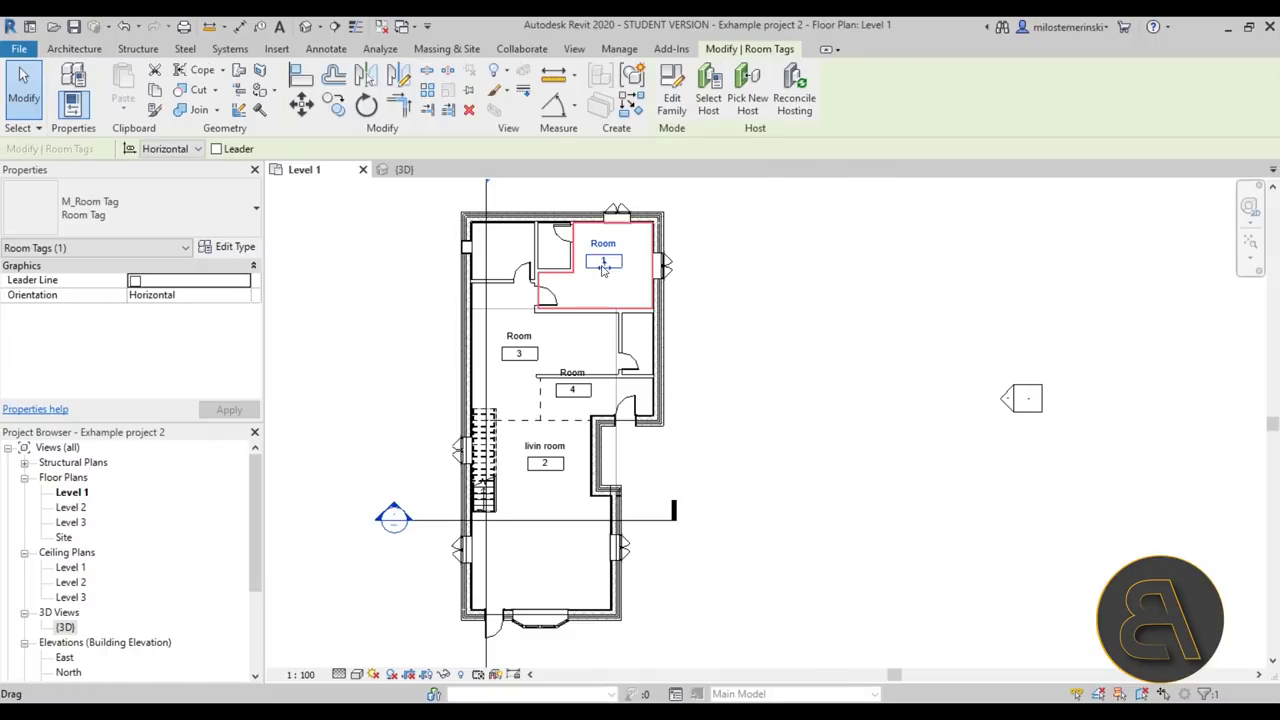
key(Delete)
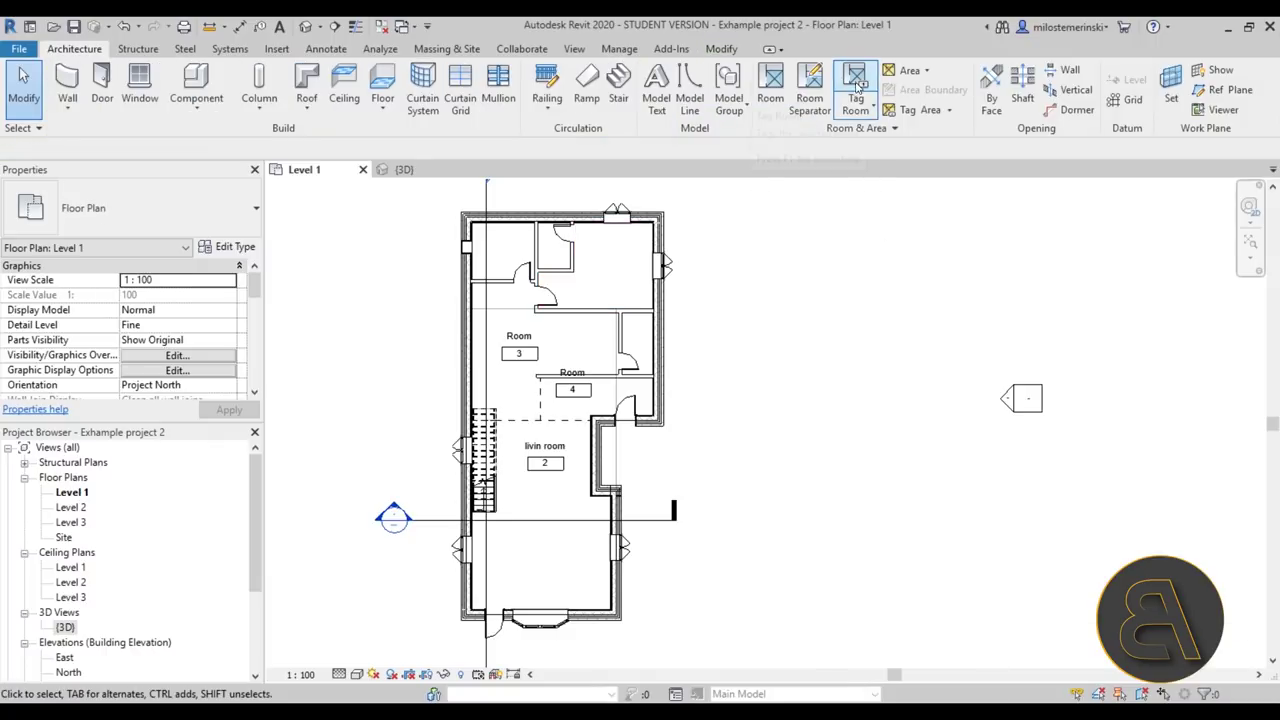
click(857, 88)
click(608, 258)
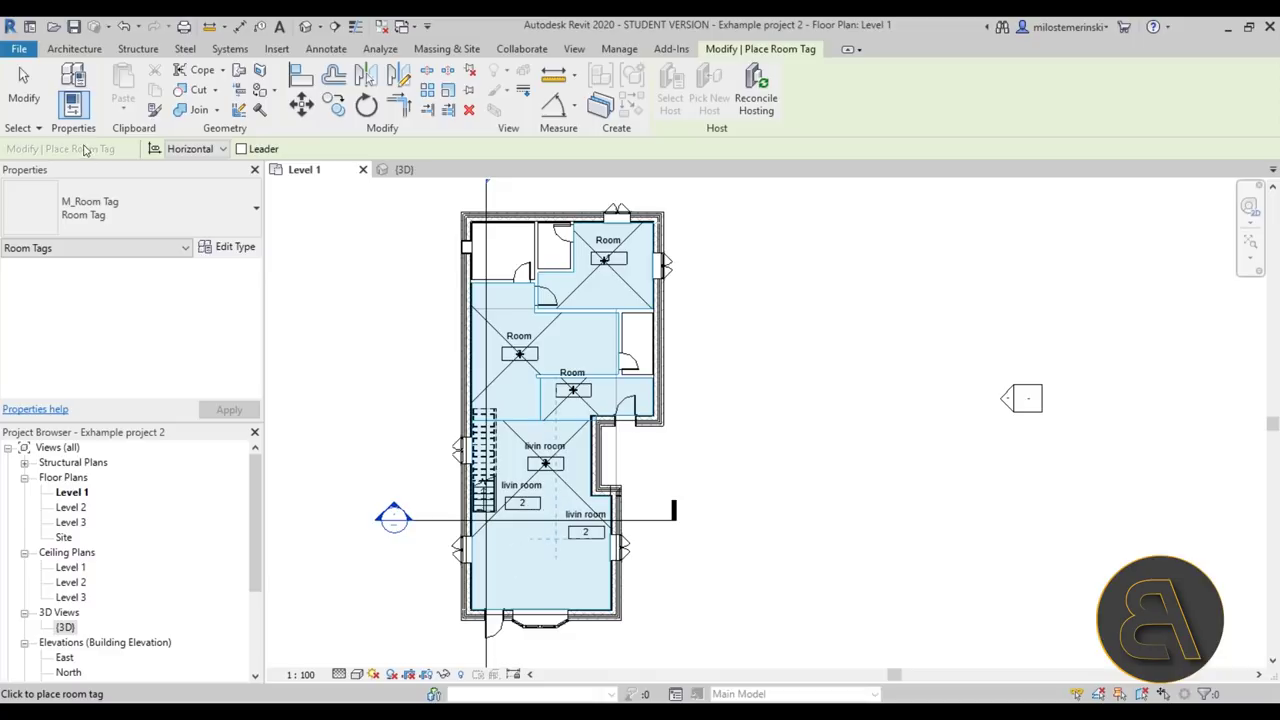
click(24, 86)
scroll(575, 530, up, 1)
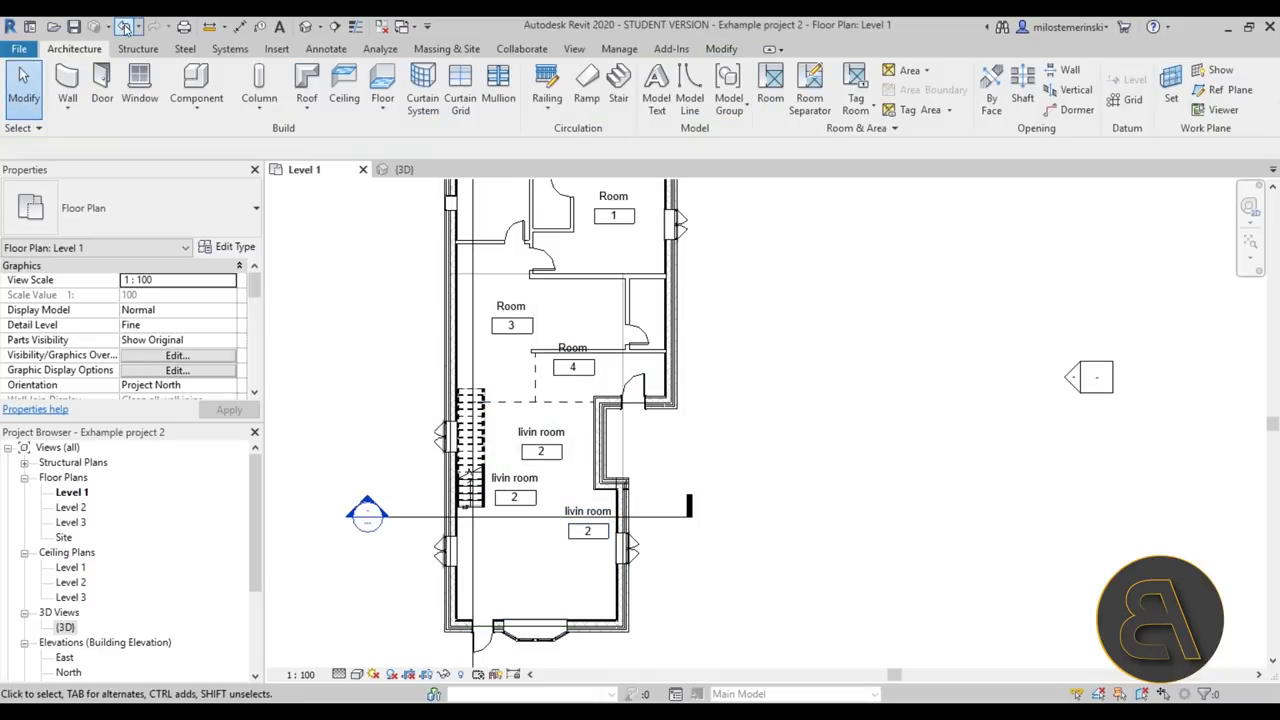
Undo the room tag changes and the renaming of the large room.
click(124, 28)
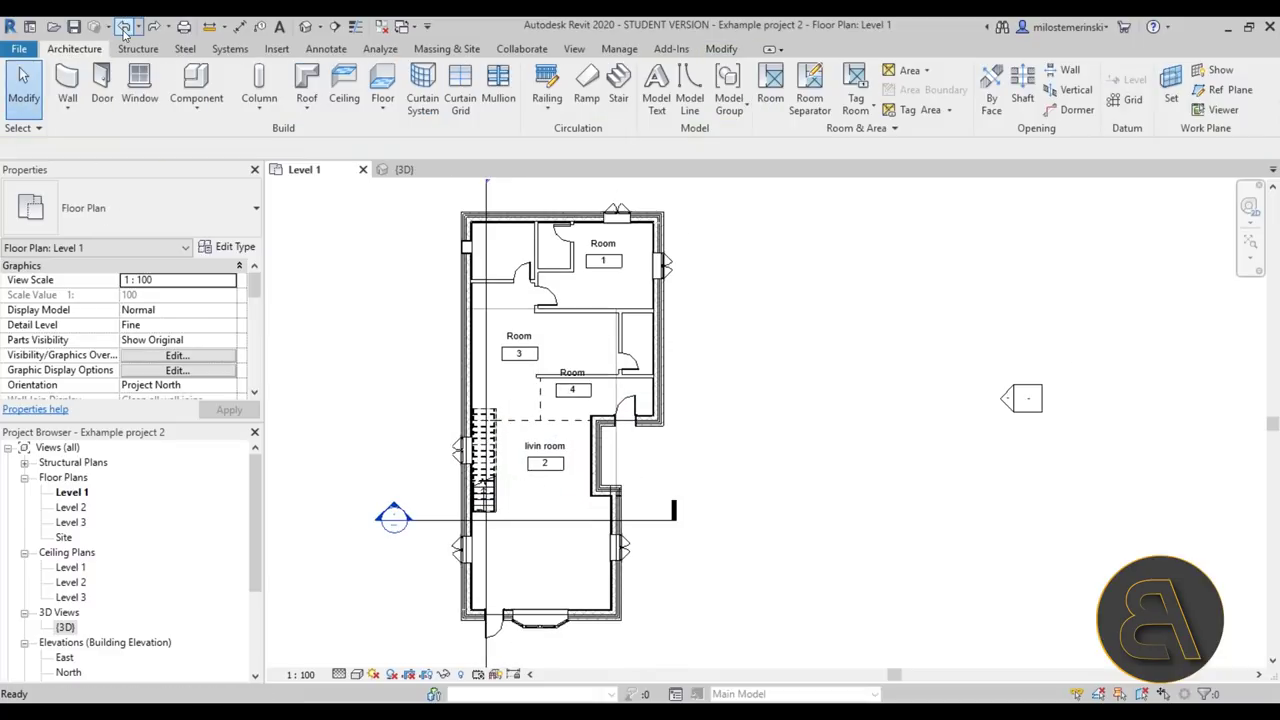
click(124, 28)
Delete all four rooms from the Level 1 floor plan.
click(630, 291)
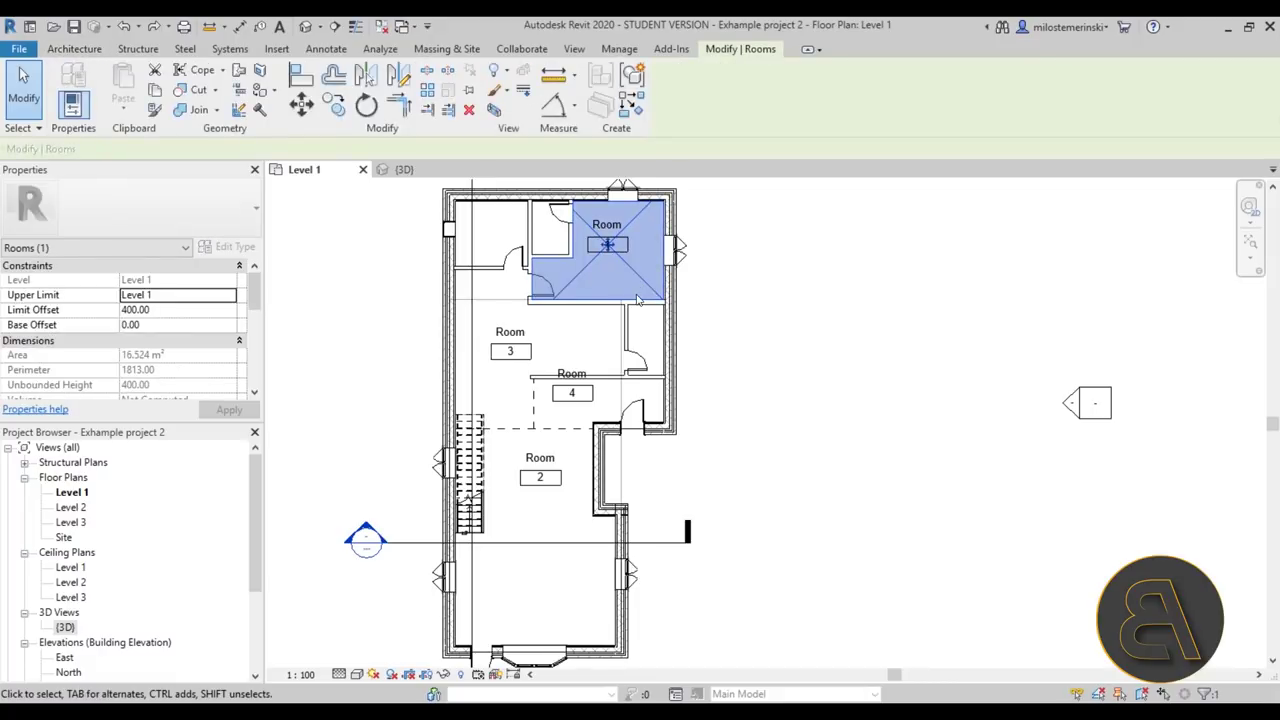
key(Delete)
click(491, 391)
key(Delete)
click(560, 413)
key(Delete)
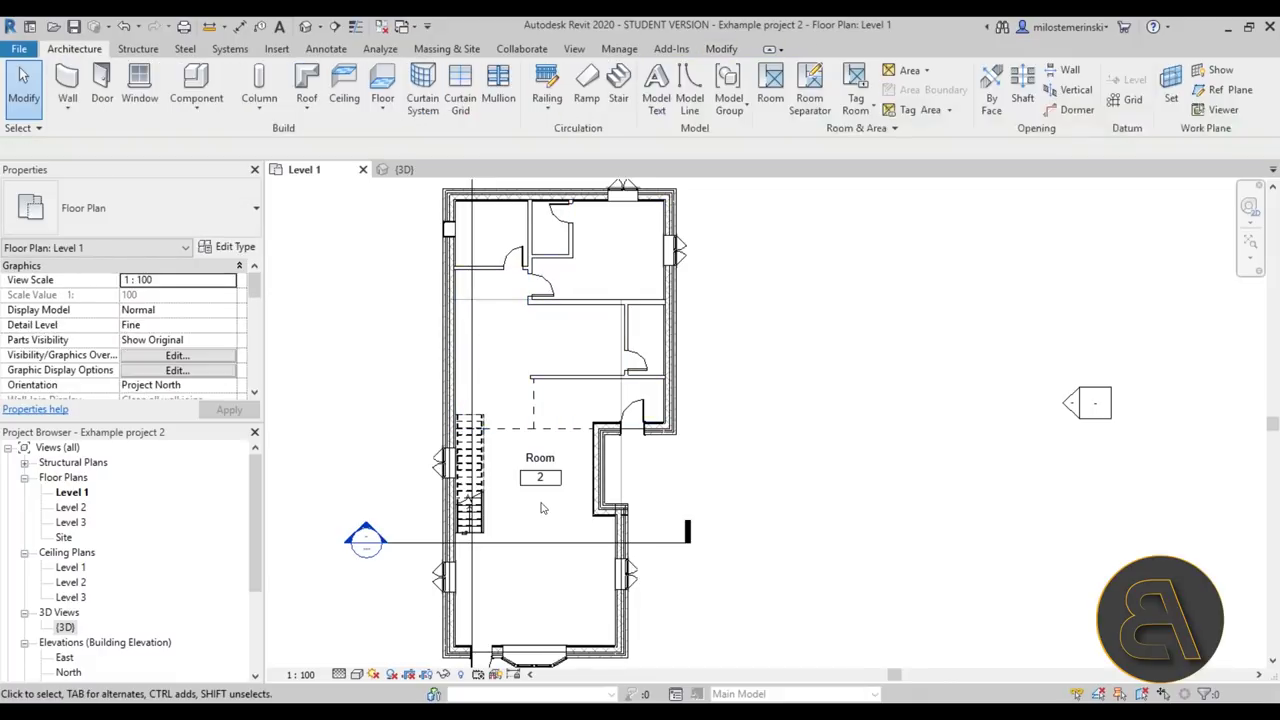
click(545, 500)
key(Delete)
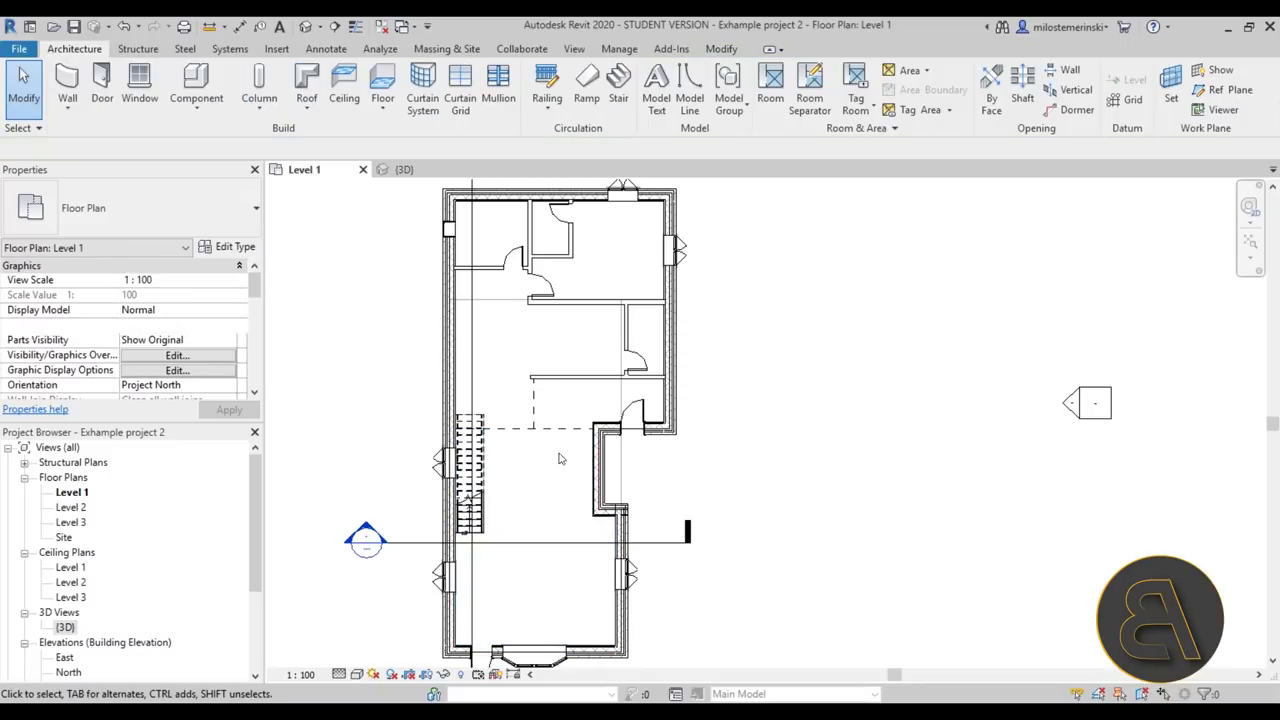
Delete the horizontal and vertical room separation lines near the stair.
click(536, 428)
key(Delete)
click(533, 416)
key(Delete)
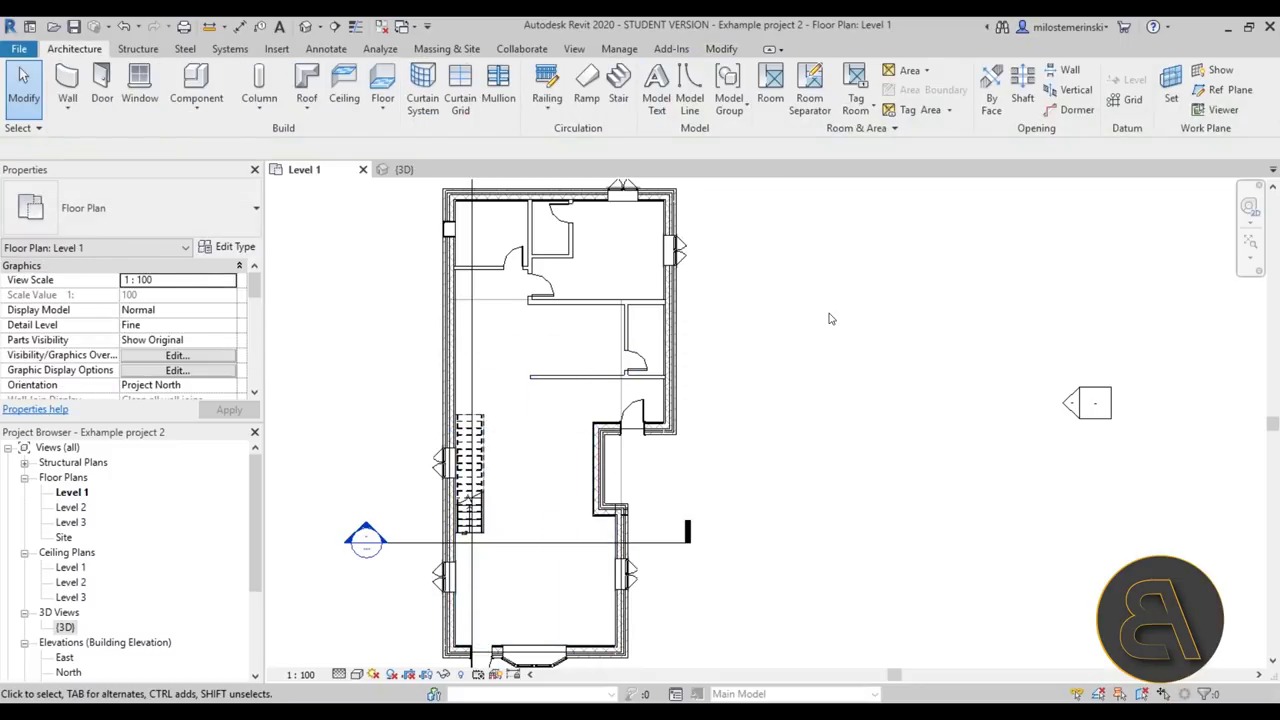
Create a Rentable area plan for Level 1, with area boundary lines generated automatically along all external walls.
click(913, 76)
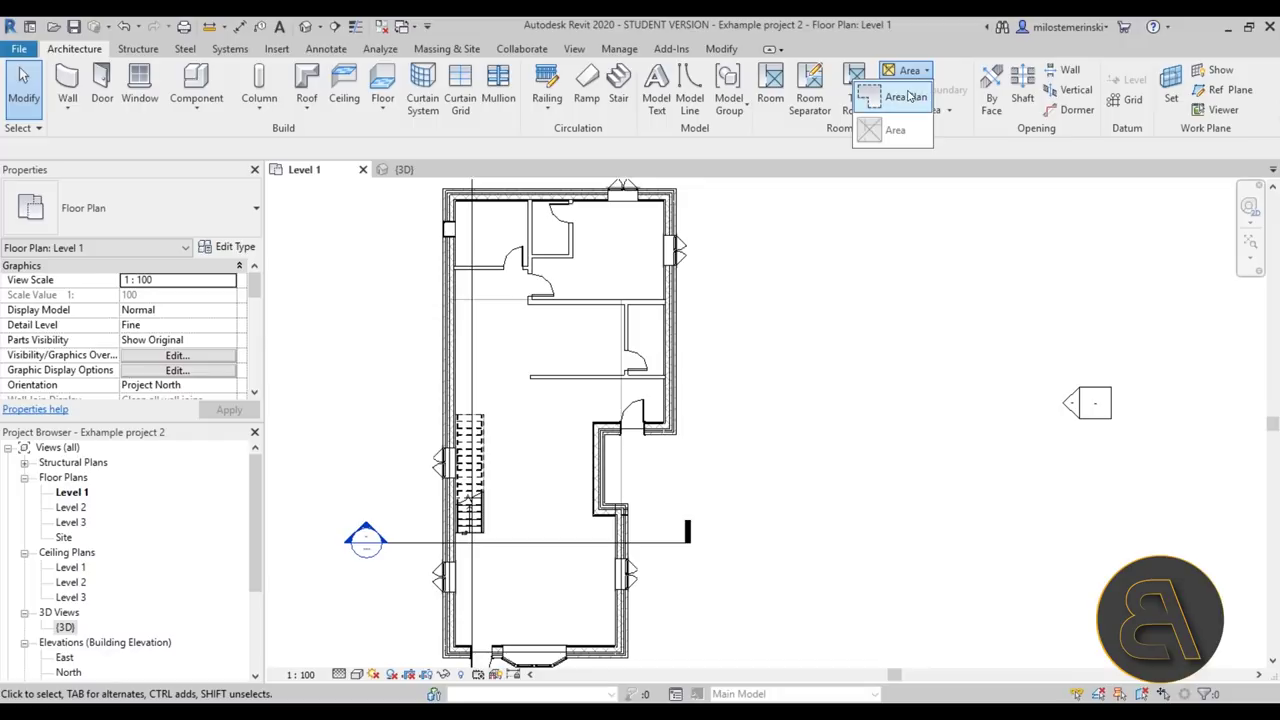
click(892, 99)
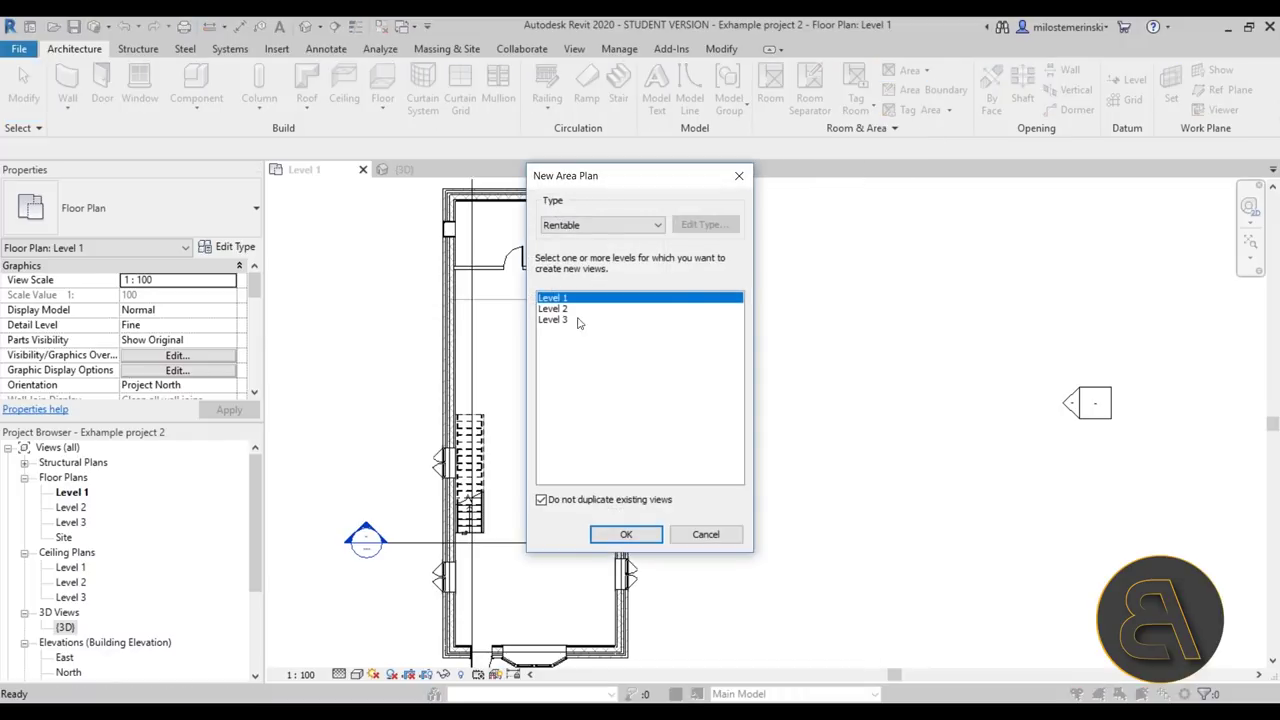
click(626, 534)
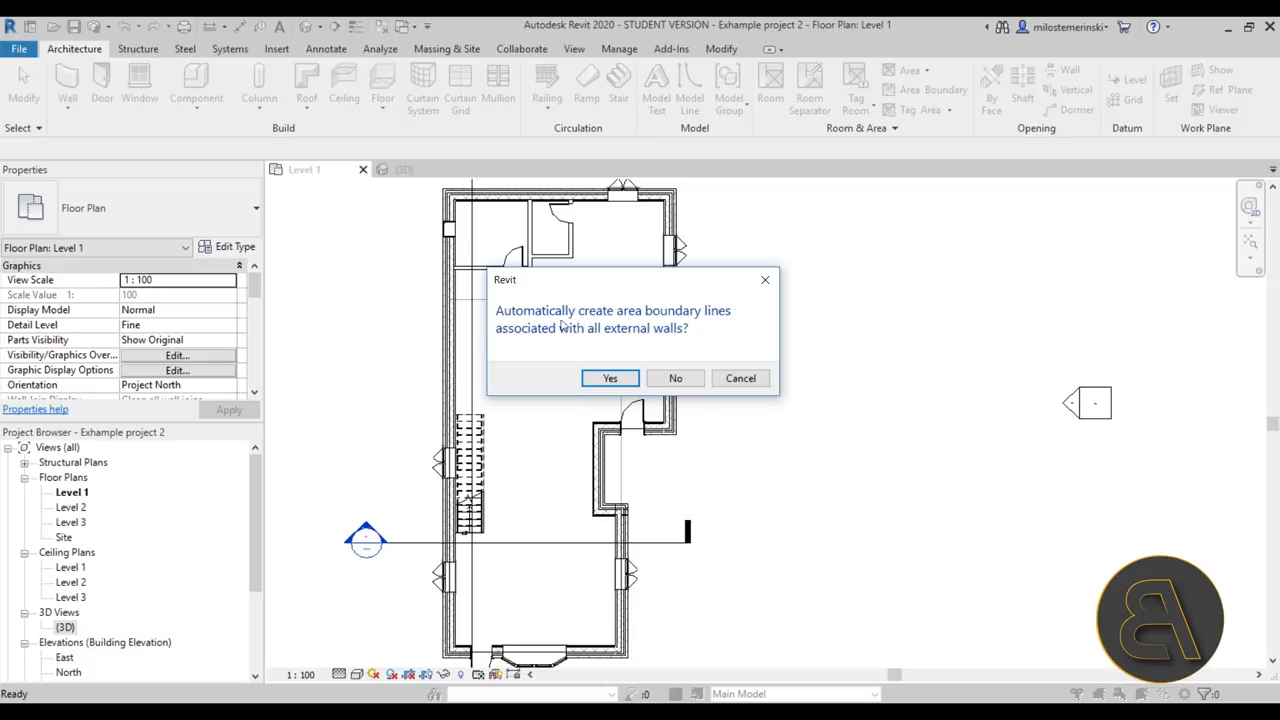
click(609, 378)
scroll(532, 360, down, 2)
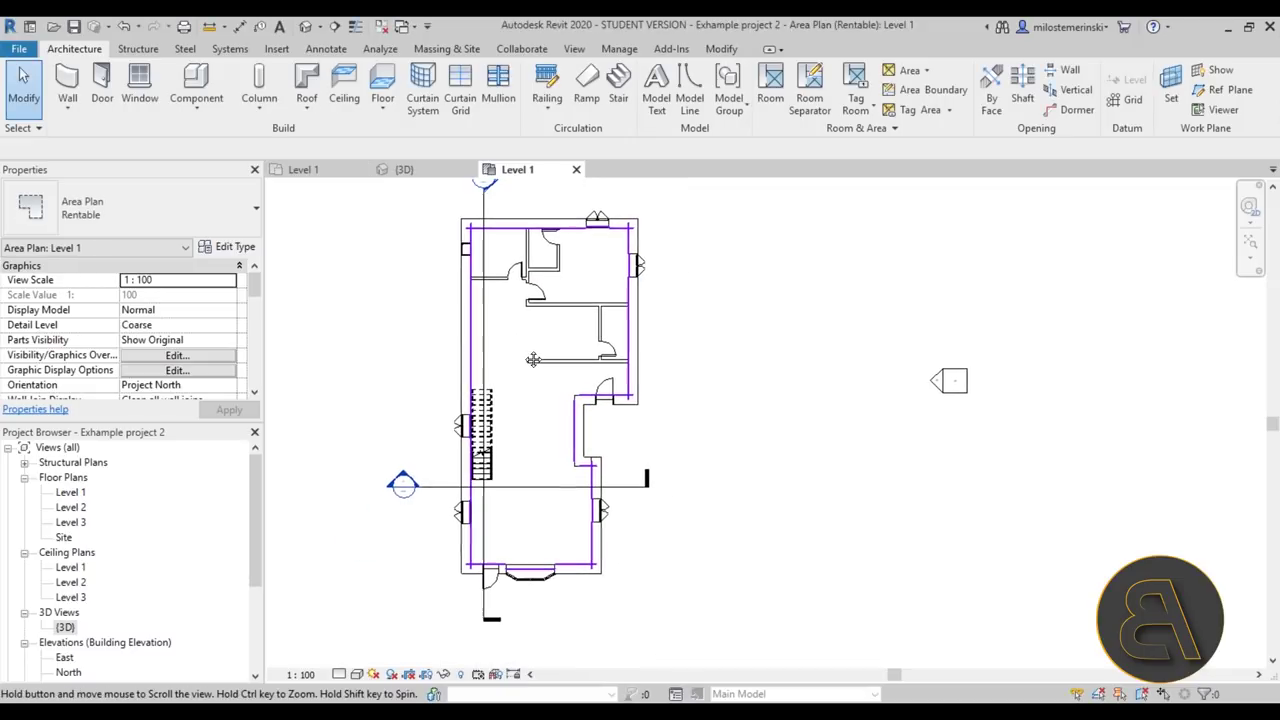
middle_drag(532, 360, 536, 376)
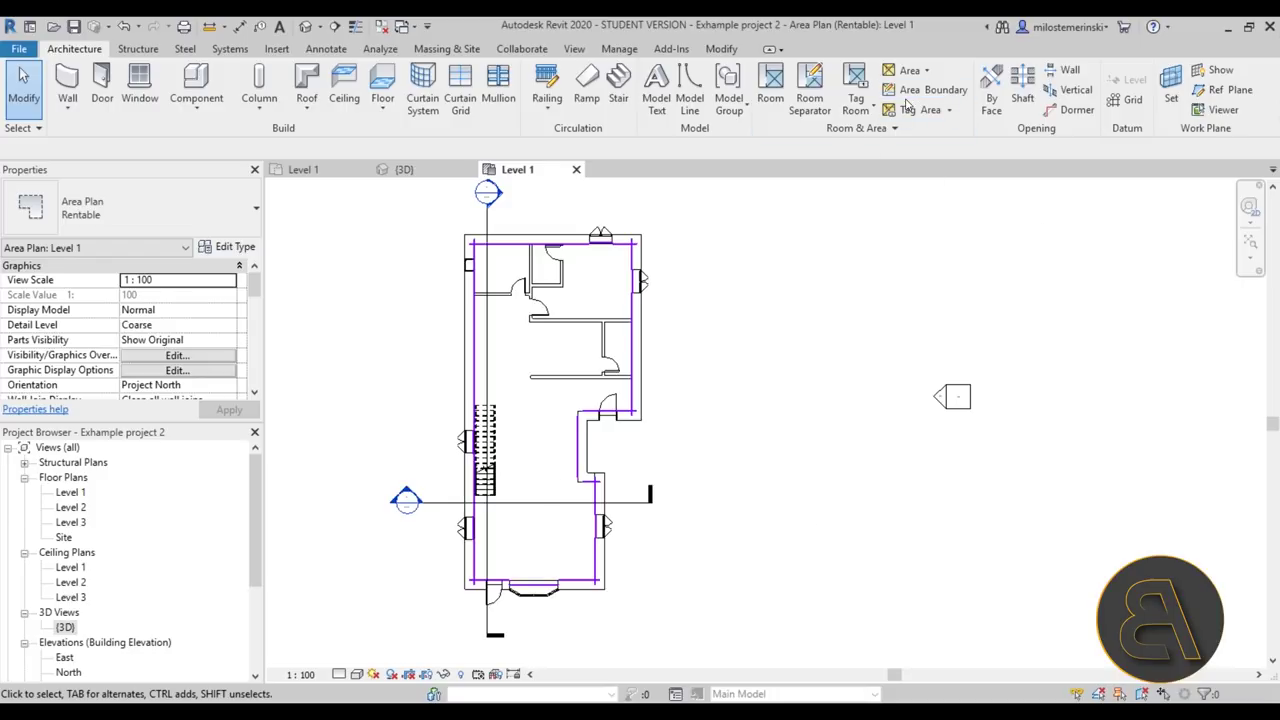
Add area boundary lines along the interior walls that enclose the two upper rooms of the Level 1 area plan.
click(915, 70)
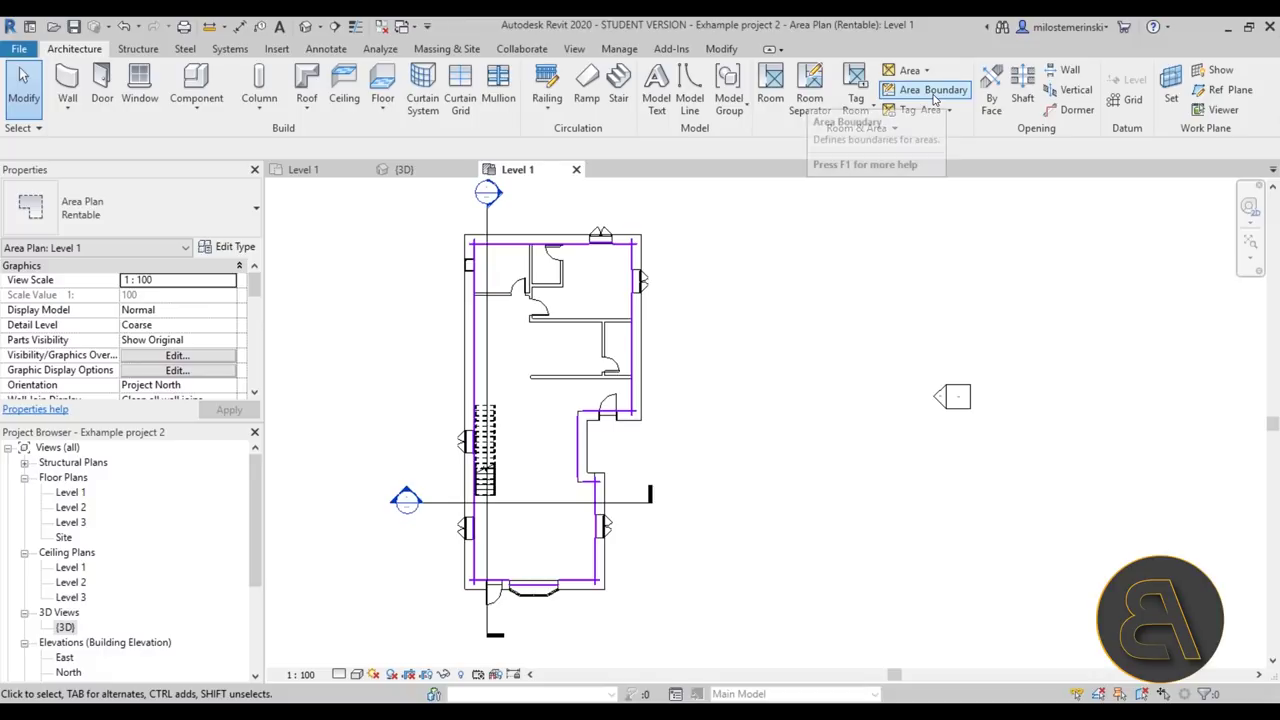
click(932, 90)
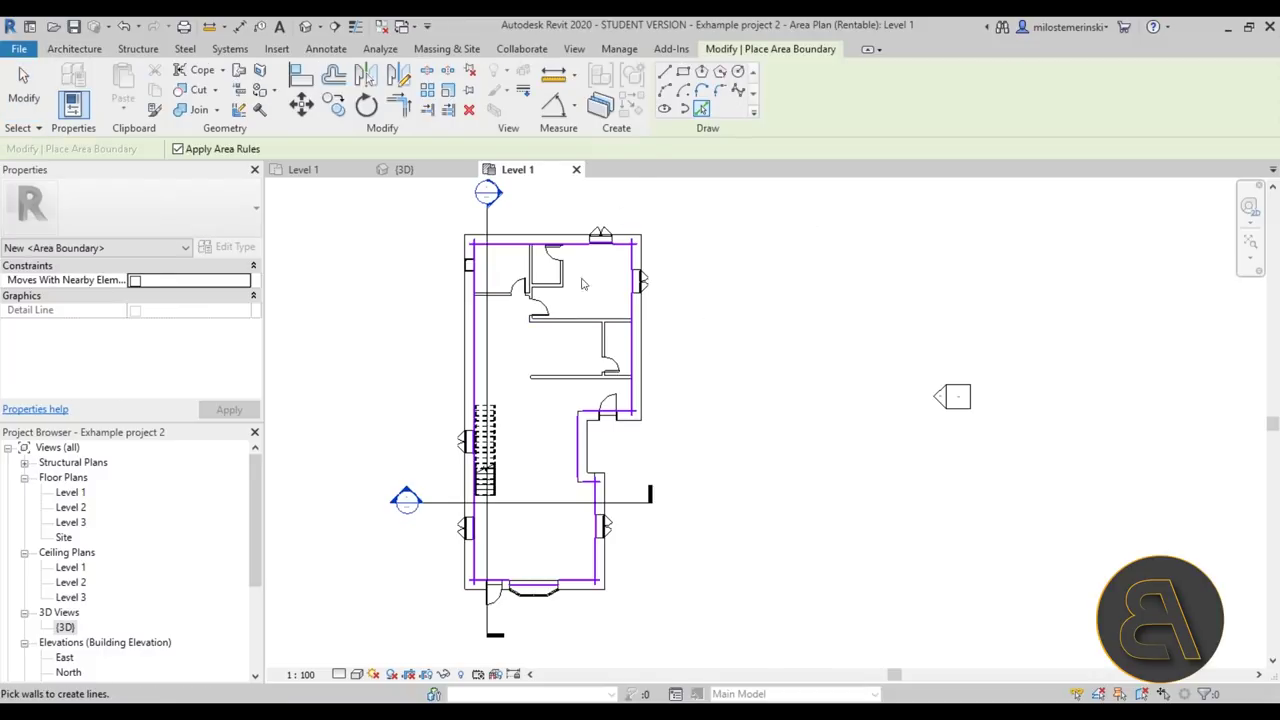
scroll(544, 307, up, 3)
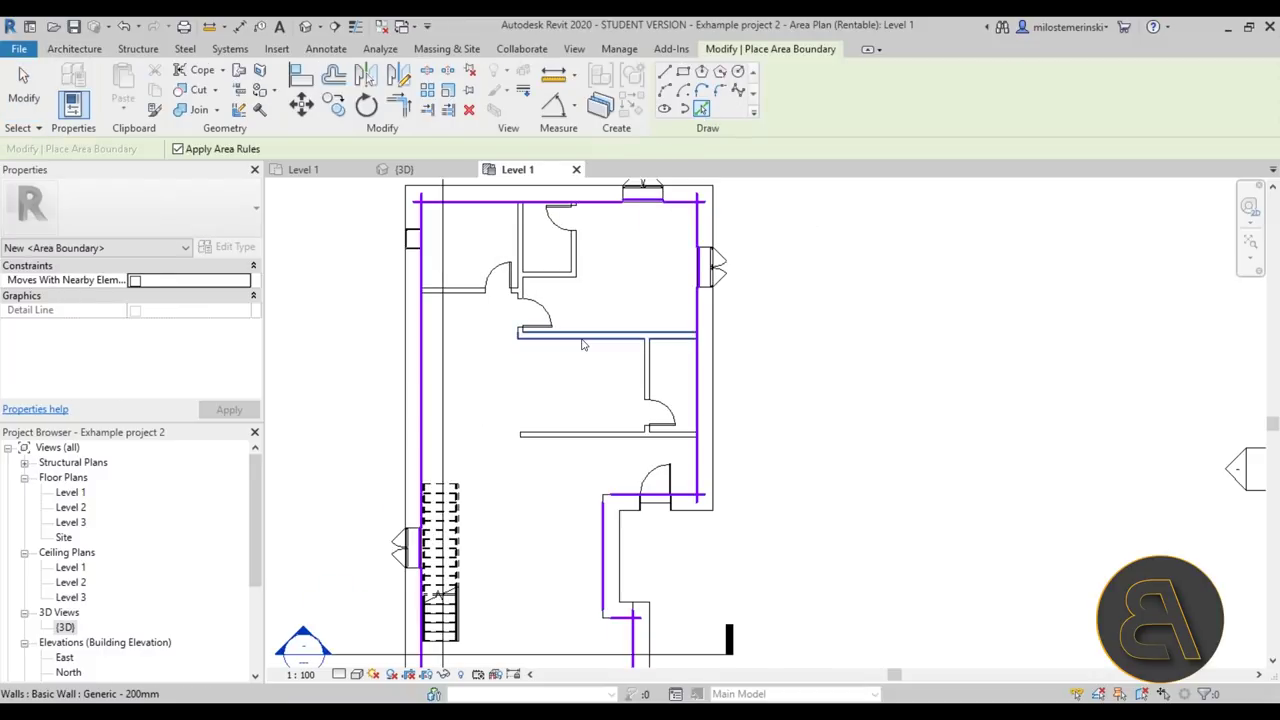
key(Tab)
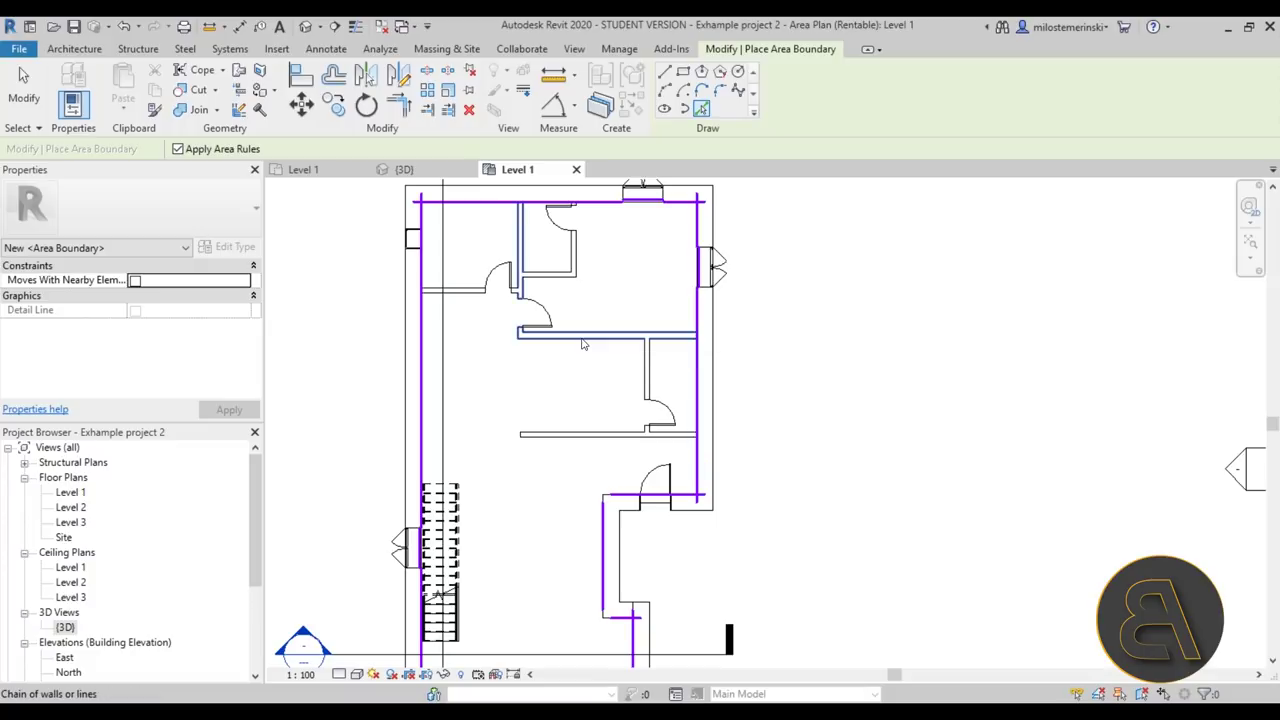
click(584, 344)
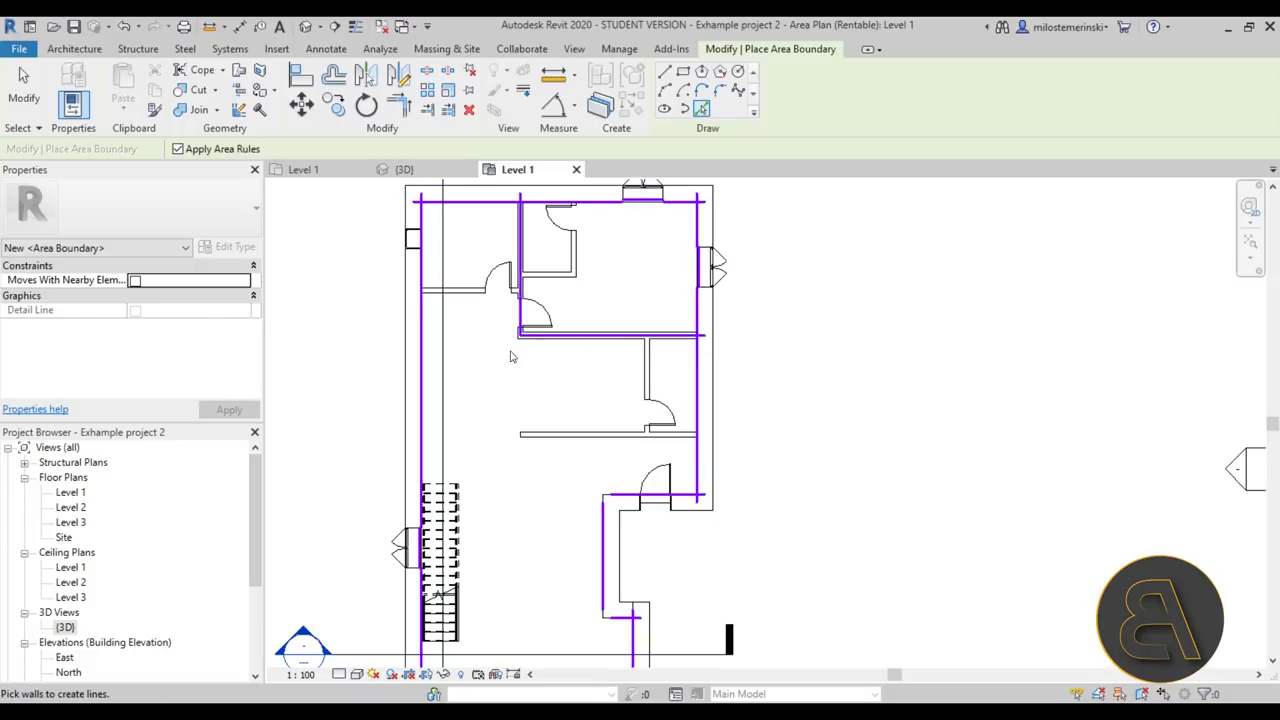
scroll(502, 246, down, 3)
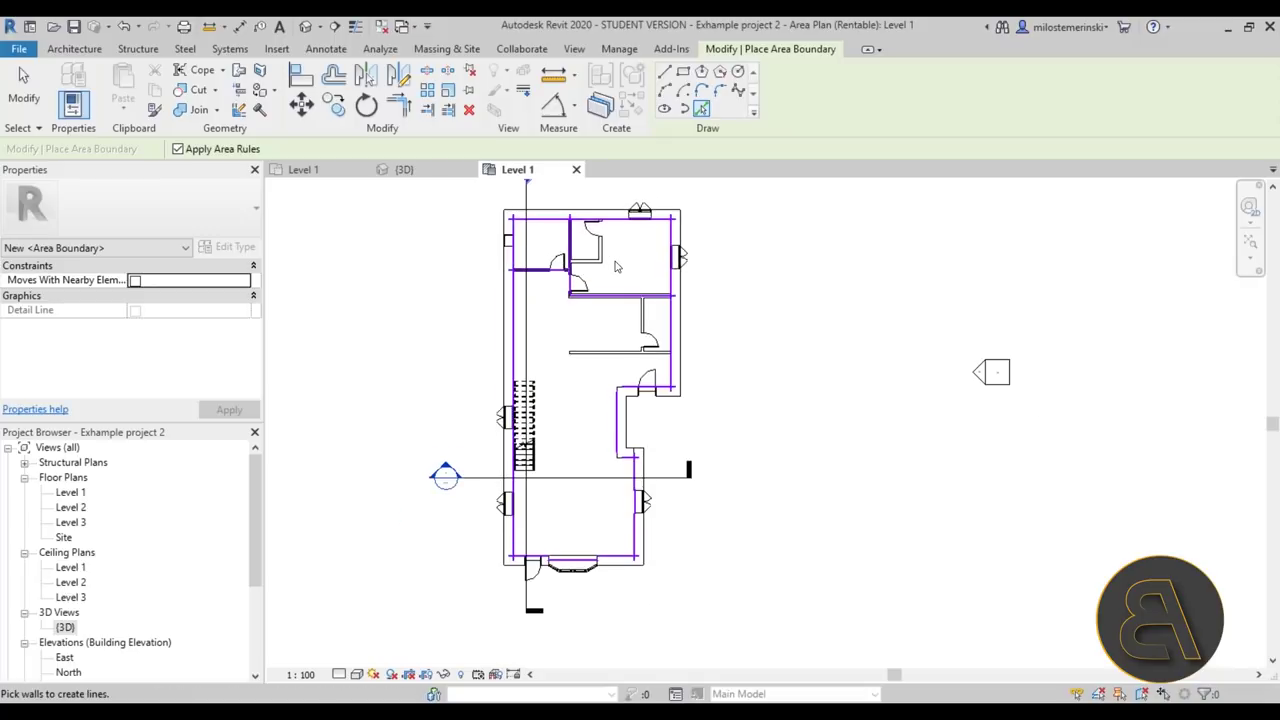
scroll(616, 270, up, 1)
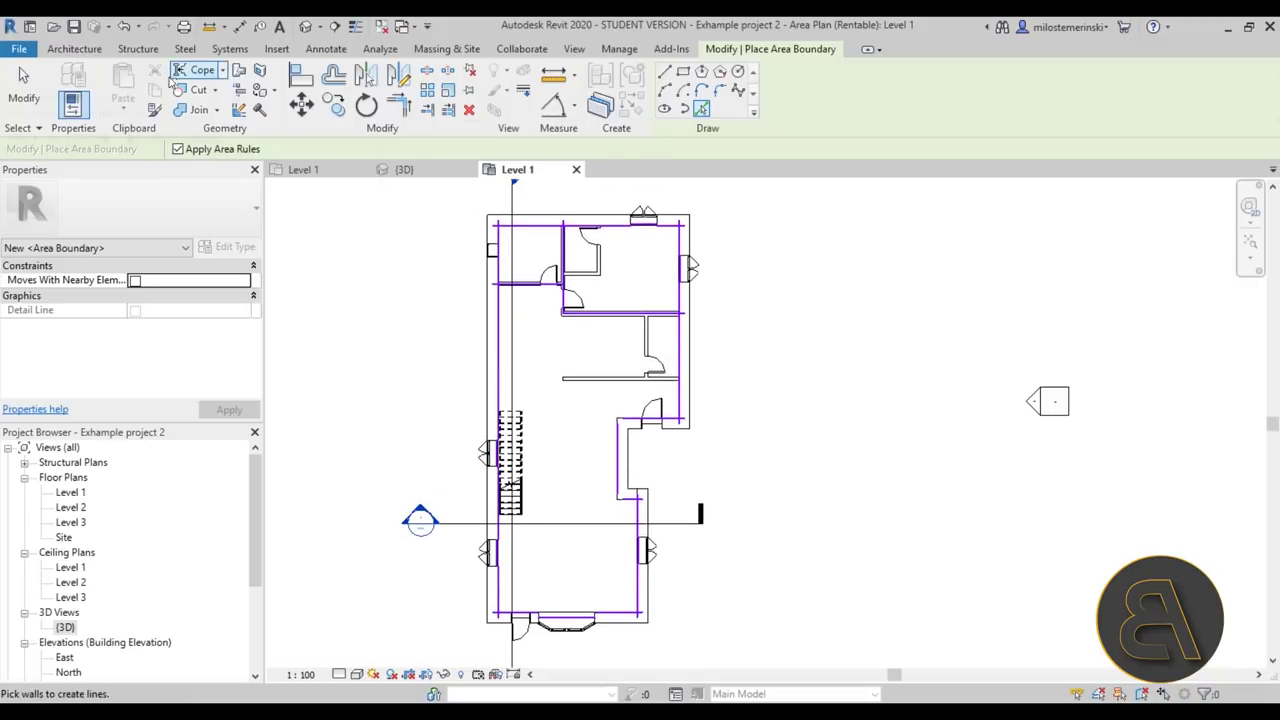
click(24, 90)
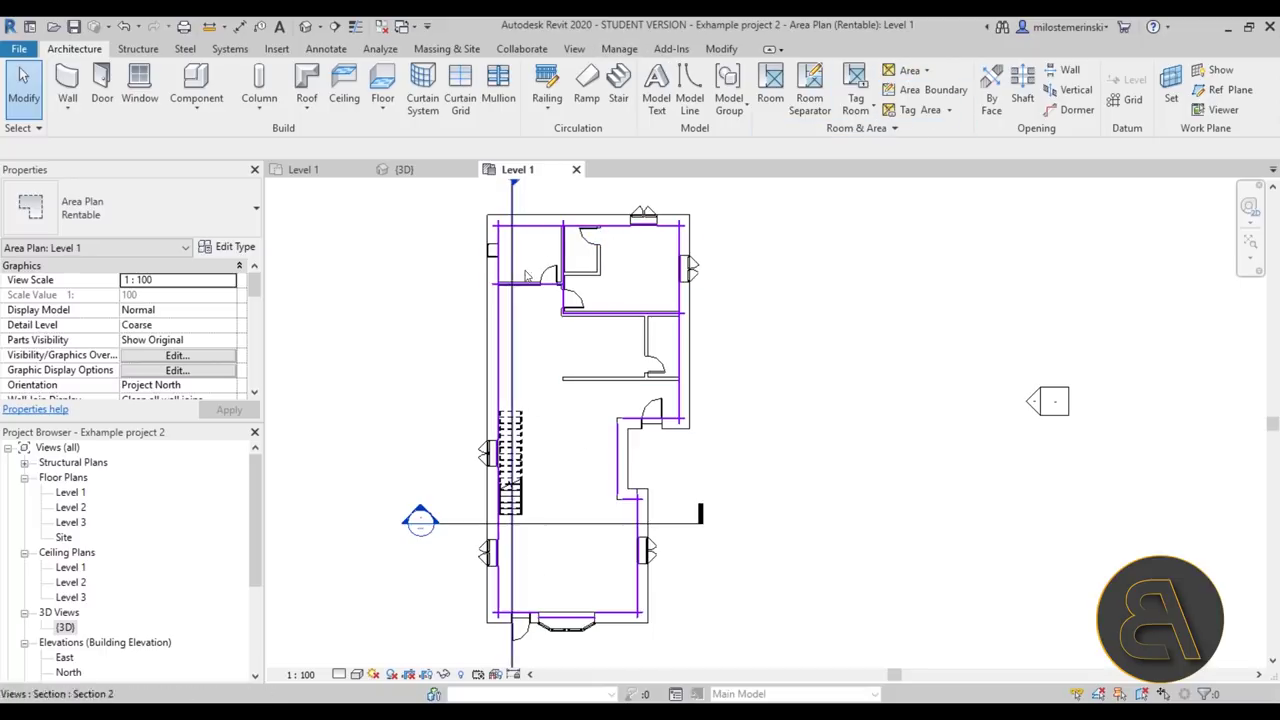
Place an area in each of the three bounded regions: the two upper rooms and the large remaining space.
scroll(545, 313, up, 2)
scroll(545, 313, down, 3)
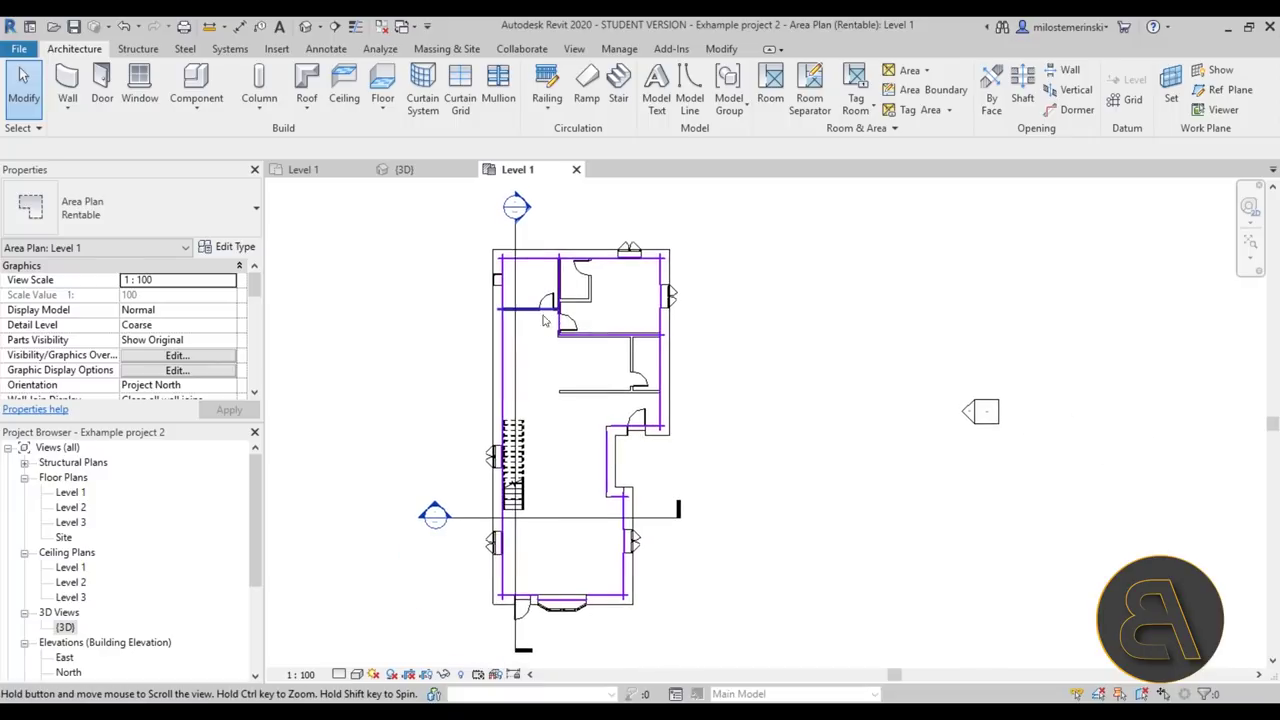
click(914, 72)
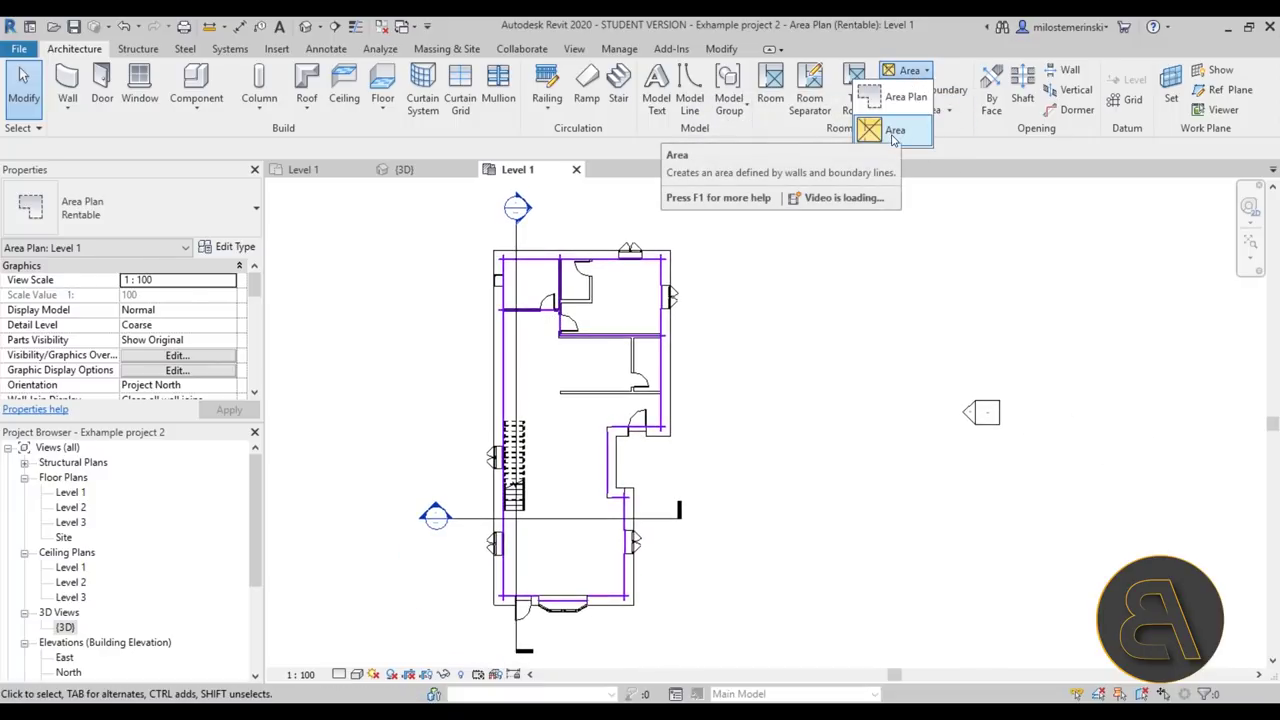
click(894, 131)
click(620, 298)
click(532, 283)
key(Escape)
key(Escape)
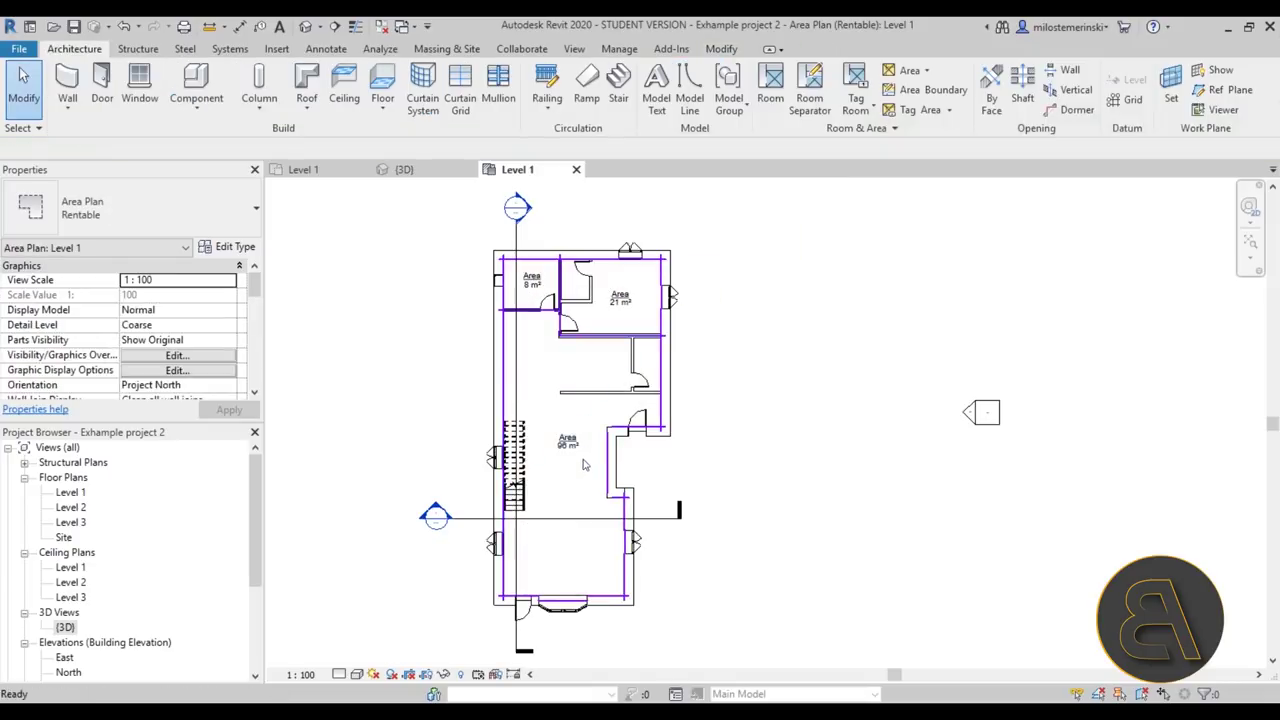
Rename the area of the large space beside the stair as "Living area".
scroll(584, 464, up, 4)
click(572, 468)
click(556, 458)
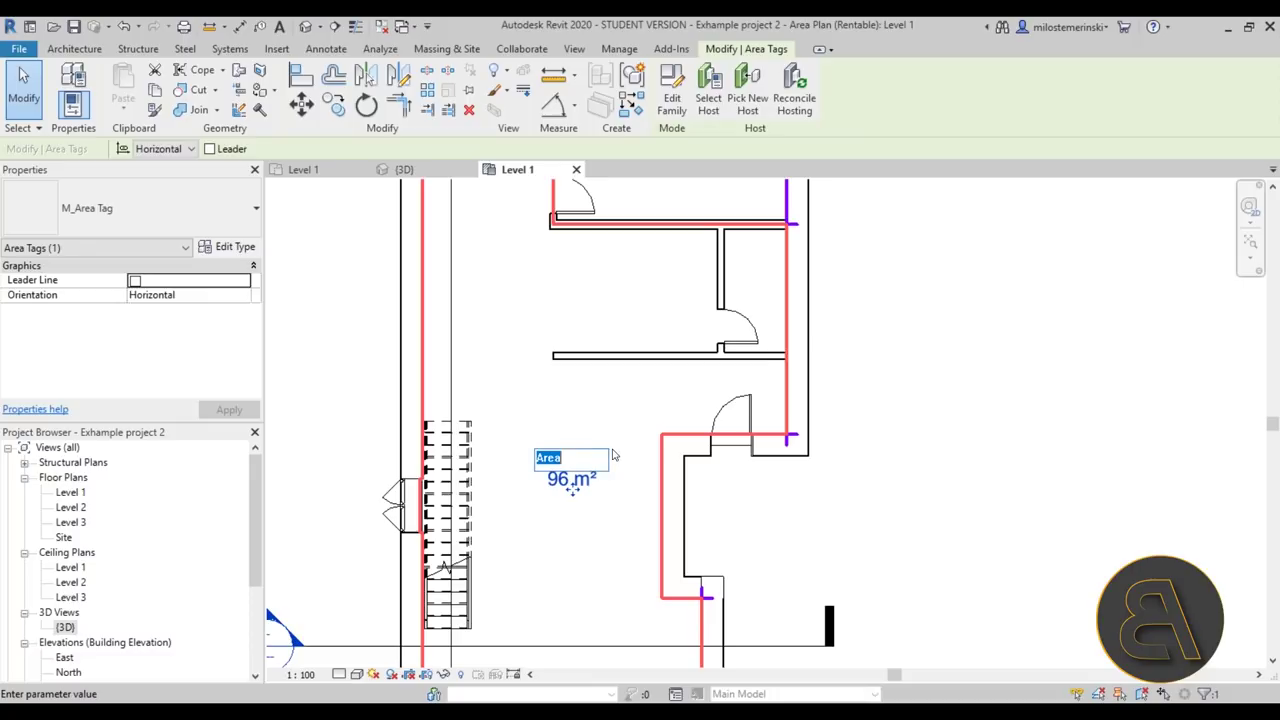
text(Livi)
key(Return)
click(726, 531)
scroll(712, 464, down, 5)
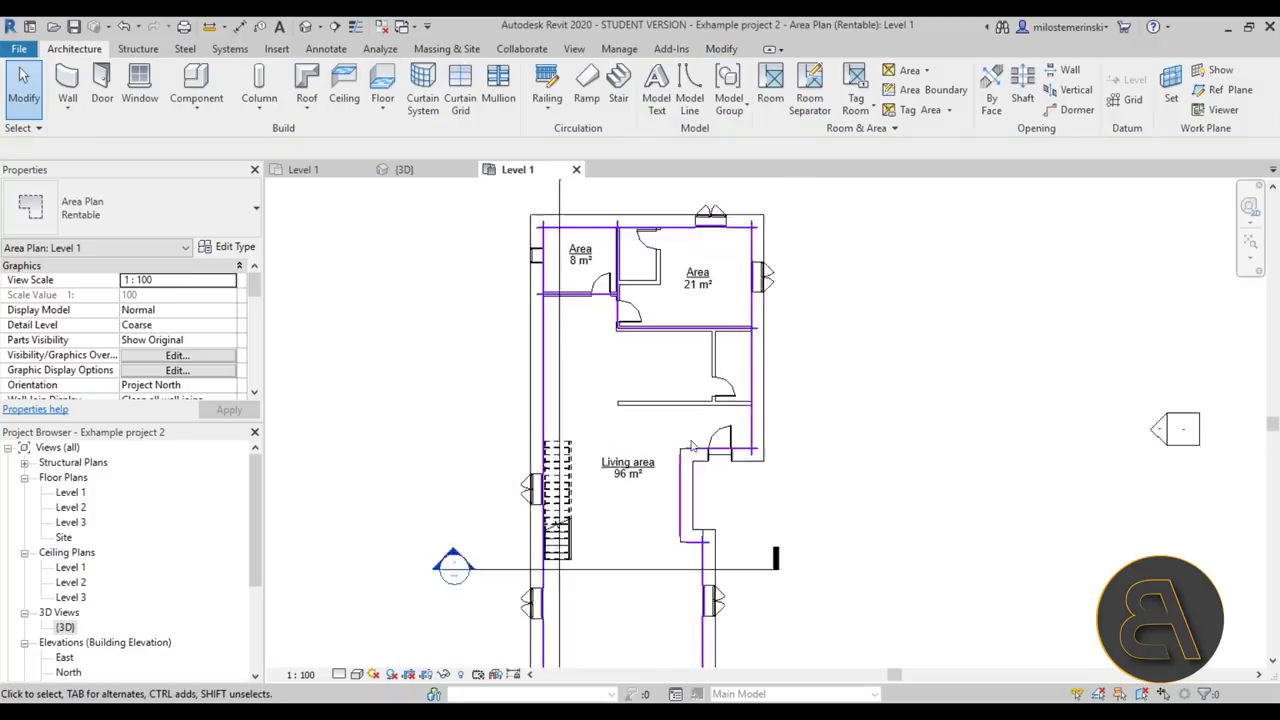
Rename the area in the larger of the two upper rooms as "working".
scroll(677, 312, up, 2)
scroll(676, 314, up, 2)
double_click(682, 306)
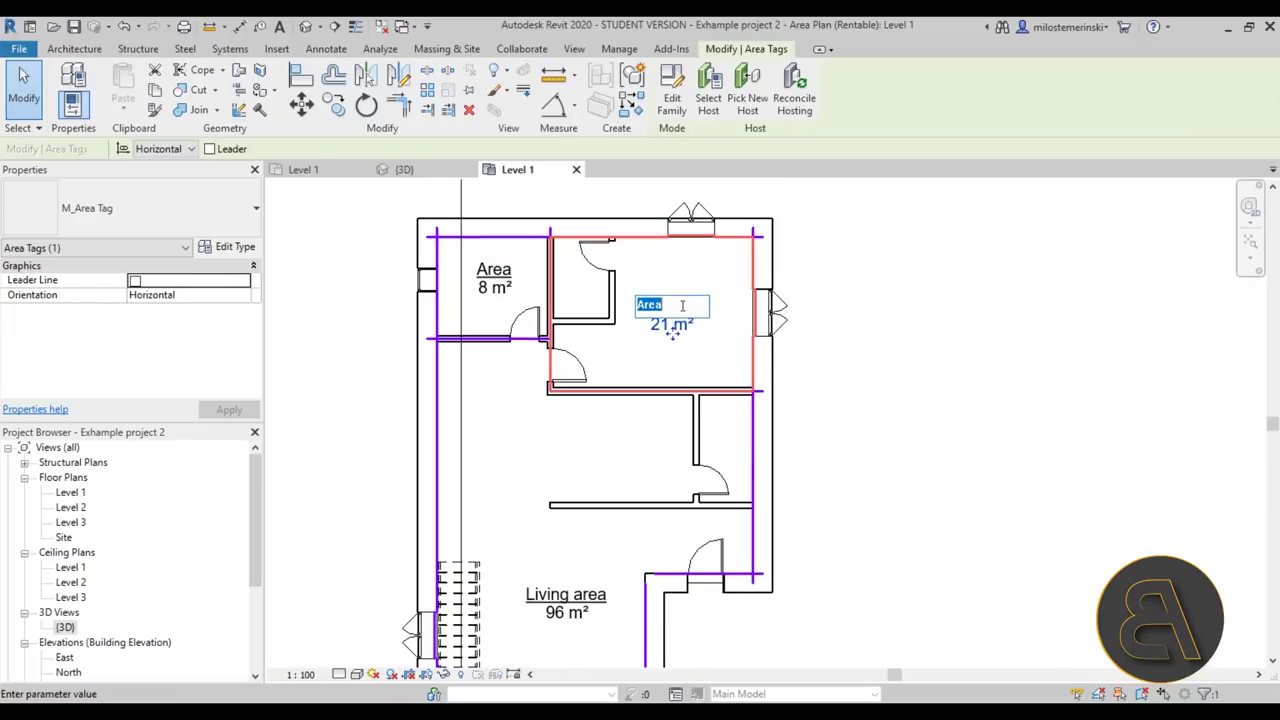
text(ng)
key(Return)
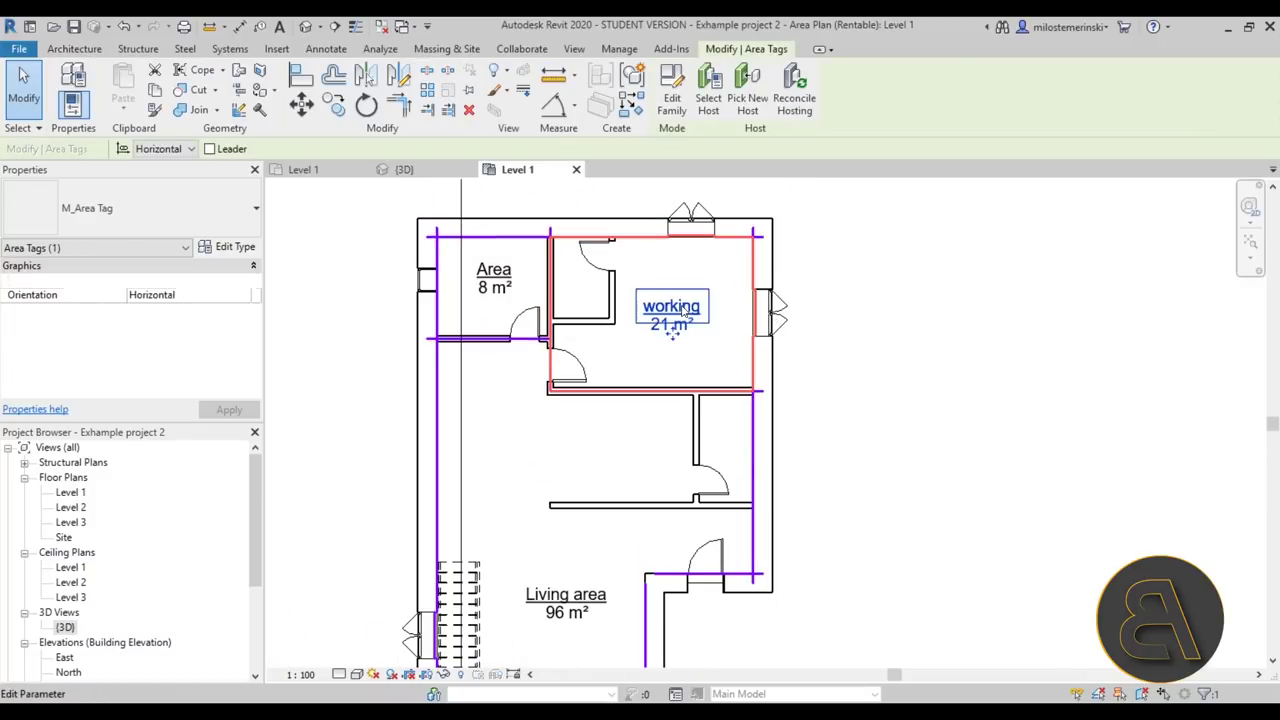
click(954, 414)
scroll(752, 349, down, 1)
scroll(633, 345, down, 2)
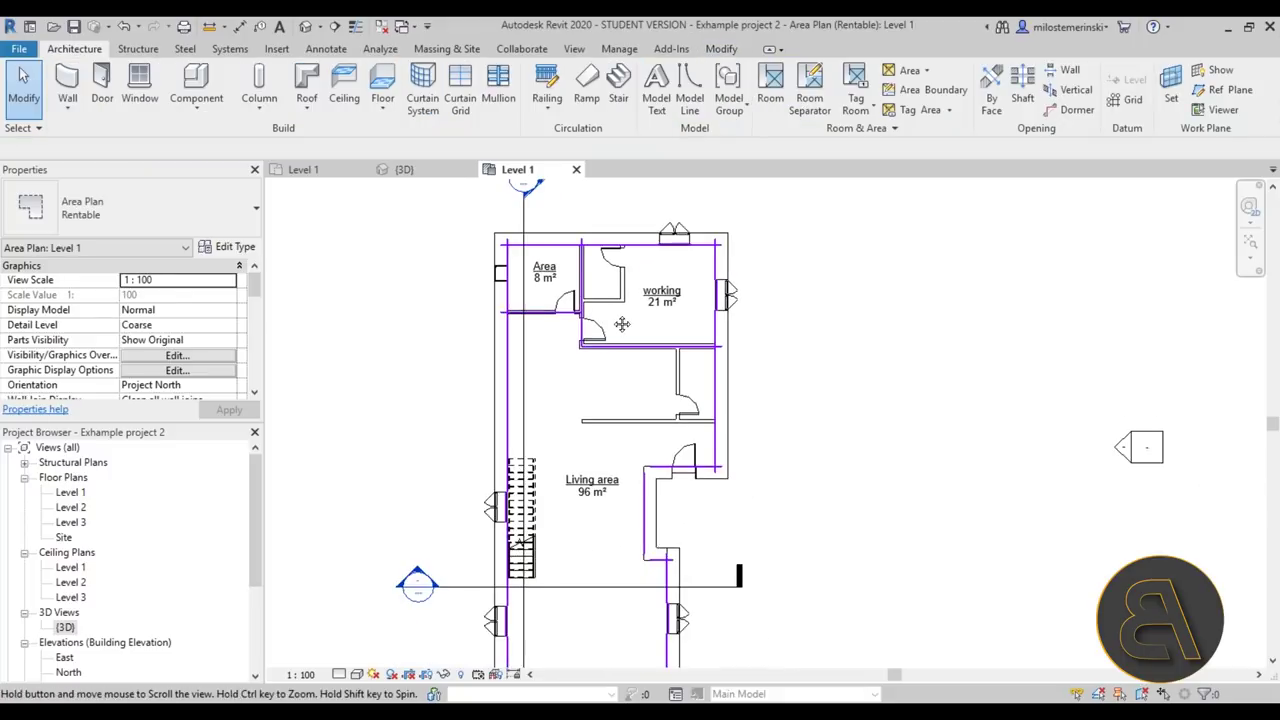
Place two additional area tags in the Living area, one above and one below its existing tag.
click(920, 110)
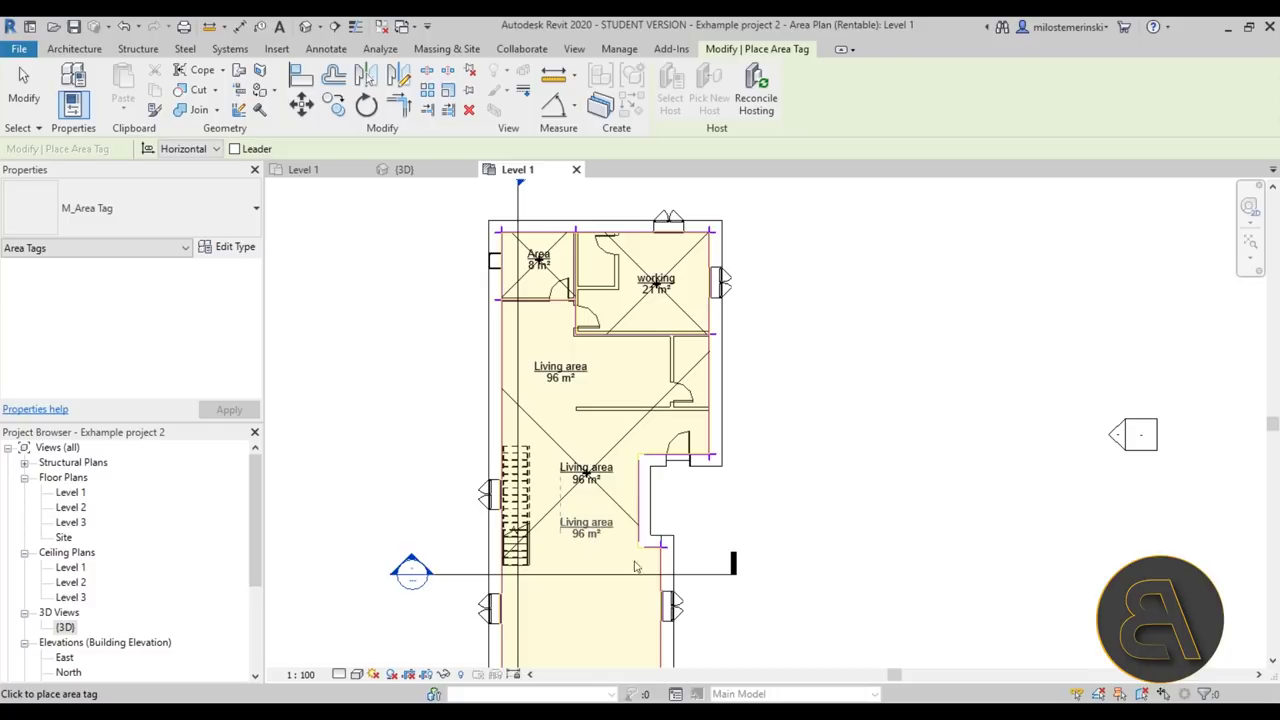
key(Escape)
scroll(738, 360, down, 2)
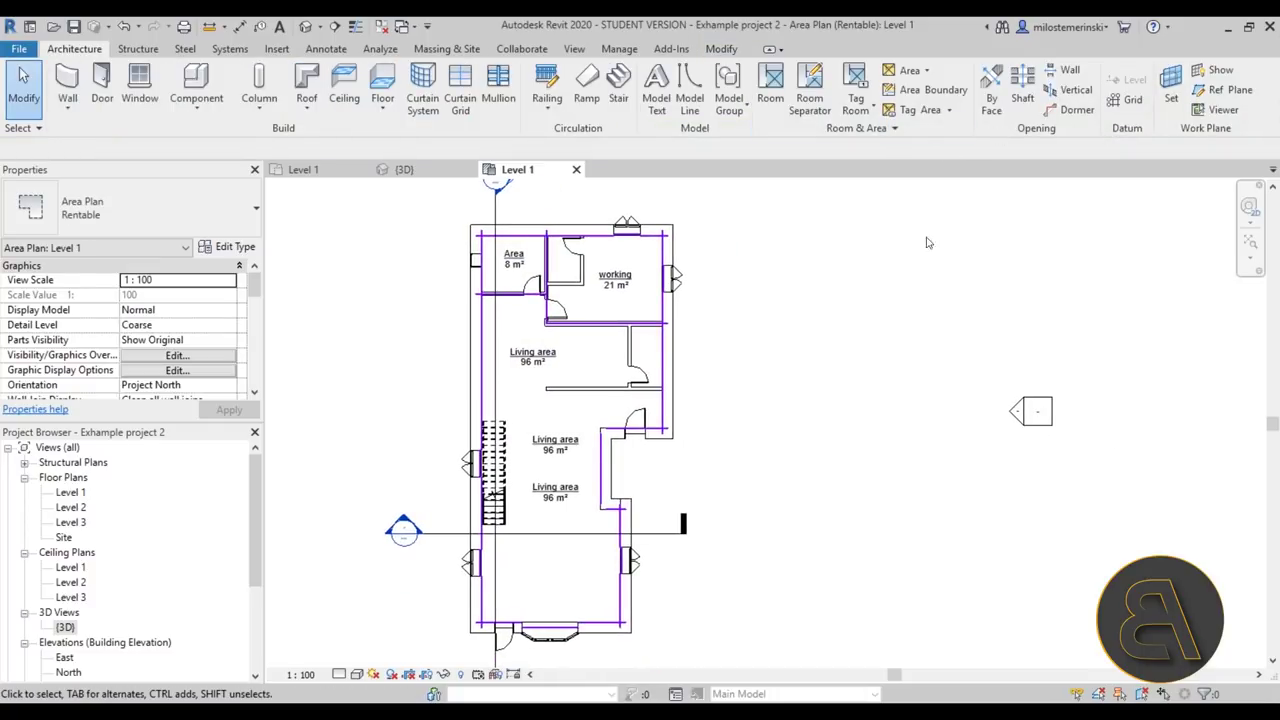
middle_drag(914, 253, 891, 260)
scroll(501, 550, down, 1)
middle_drag(524, 506, 527, 460)
Cut a rectangular wall opening about 130.5 wide in the recessed exterior wall near the side door.
scroll(527, 460, up, 3)
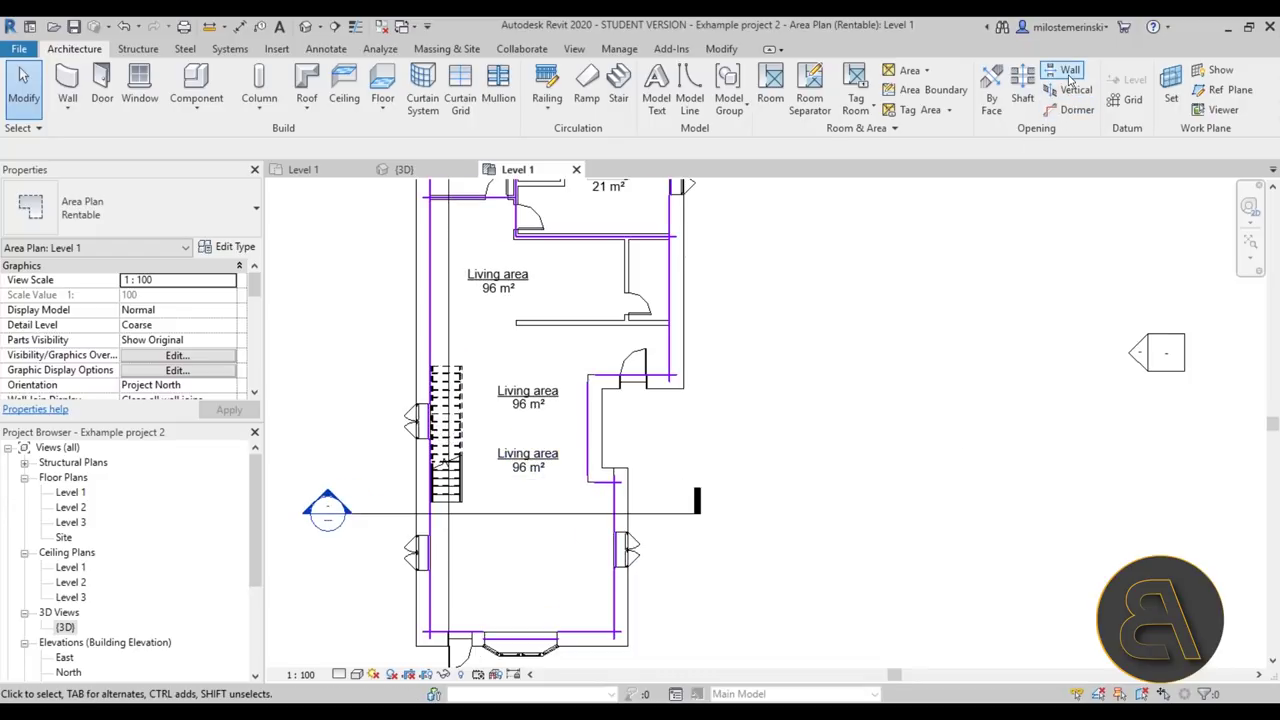
click(1068, 72)
scroll(555, 476, up, 2)
click(638, 435)
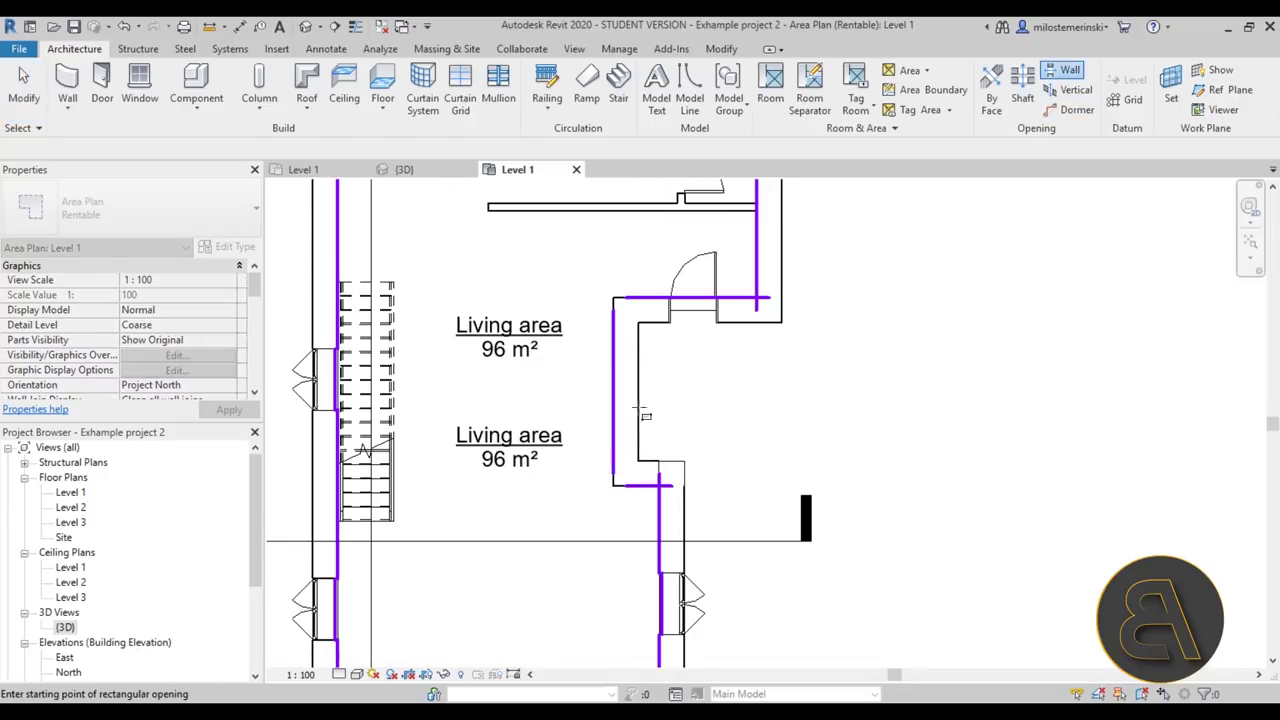
click(640, 362)
click(700, 428)
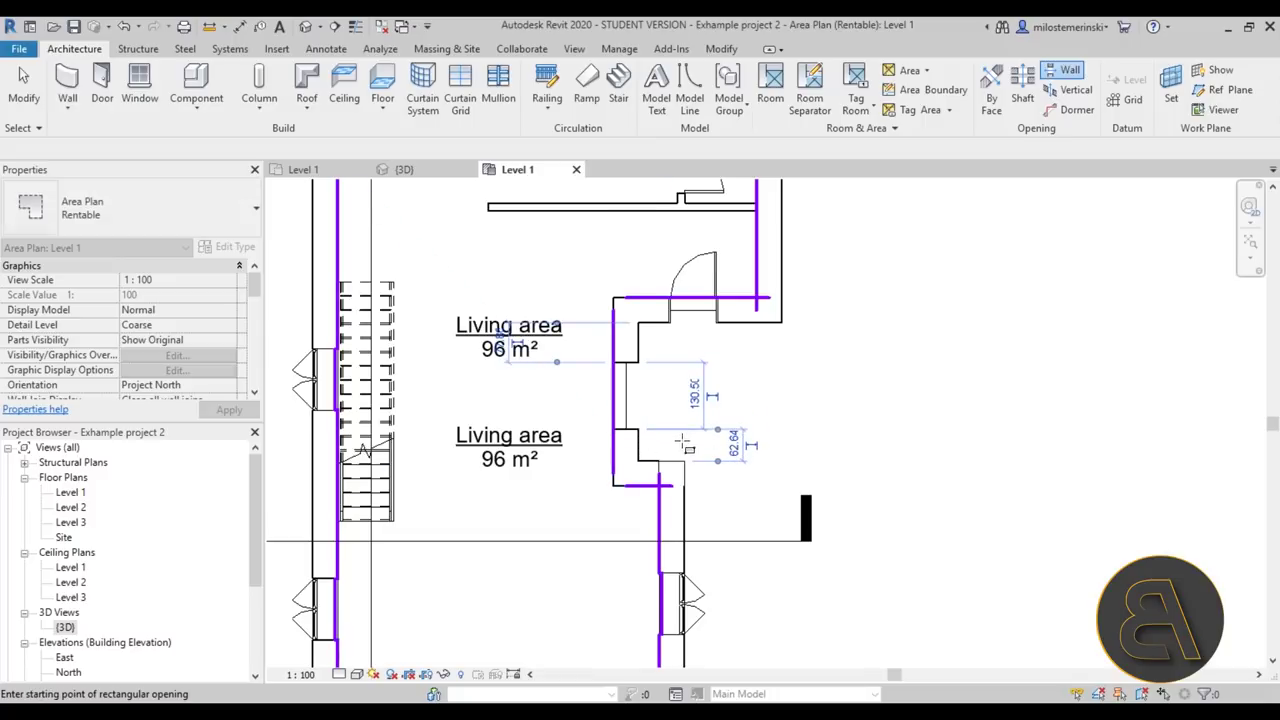
key(Escape)
In the 3D view, raise the wall opening's base offset to 112.12 and move its side edge to 70 from the adjoining wall.
scroll(645, 390, up, 2)
click(592, 380)
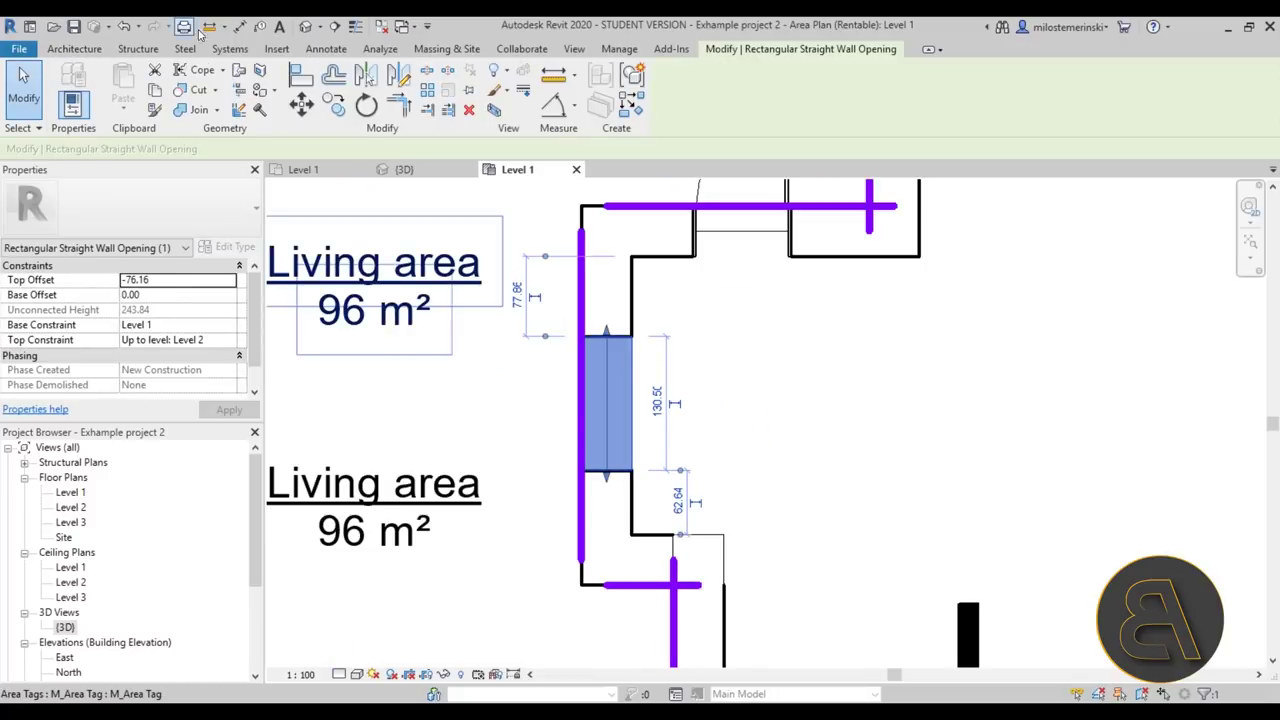
click(305, 26)
shift+middle_drag(651, 434, 520, 350)
scroll(546, 398, up, 3)
scroll(552, 405, up, 3)
click(606, 462)
scroll(606, 462, down, 1)
shift+middle_drag(606, 462, 640, 500)
drag(642, 587, 642, 526)
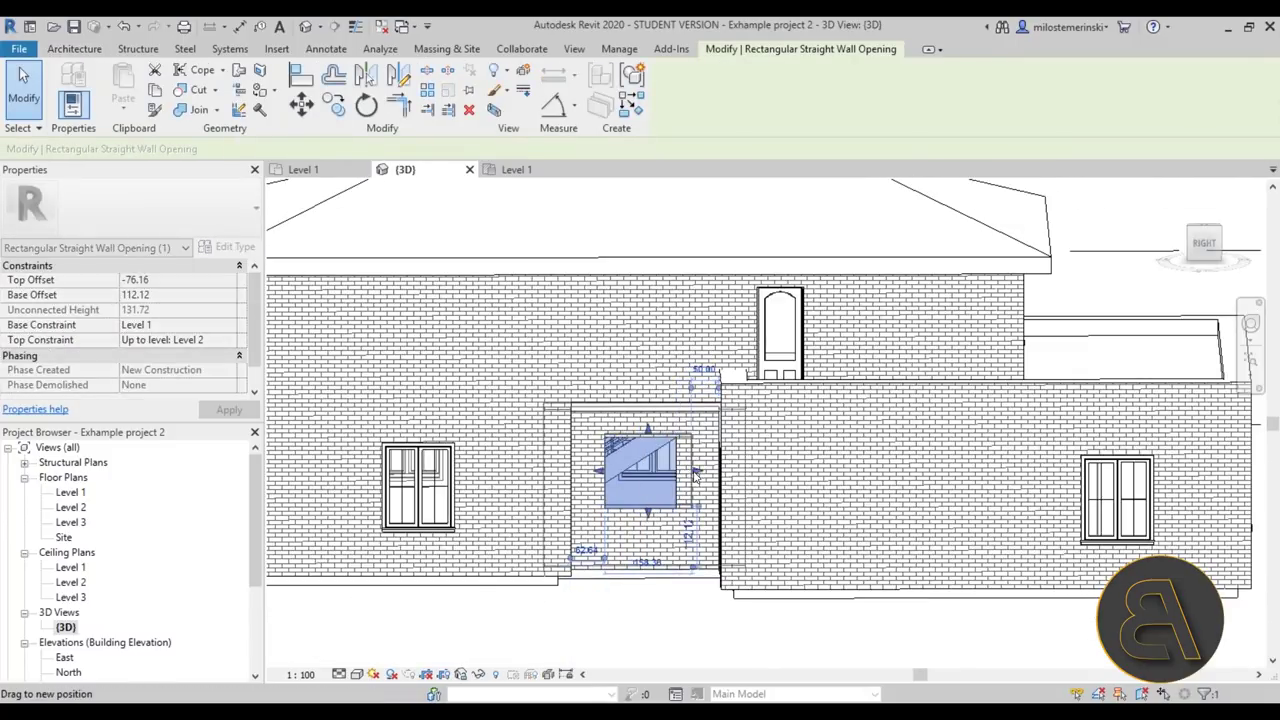
drag(697, 472, 687, 472)
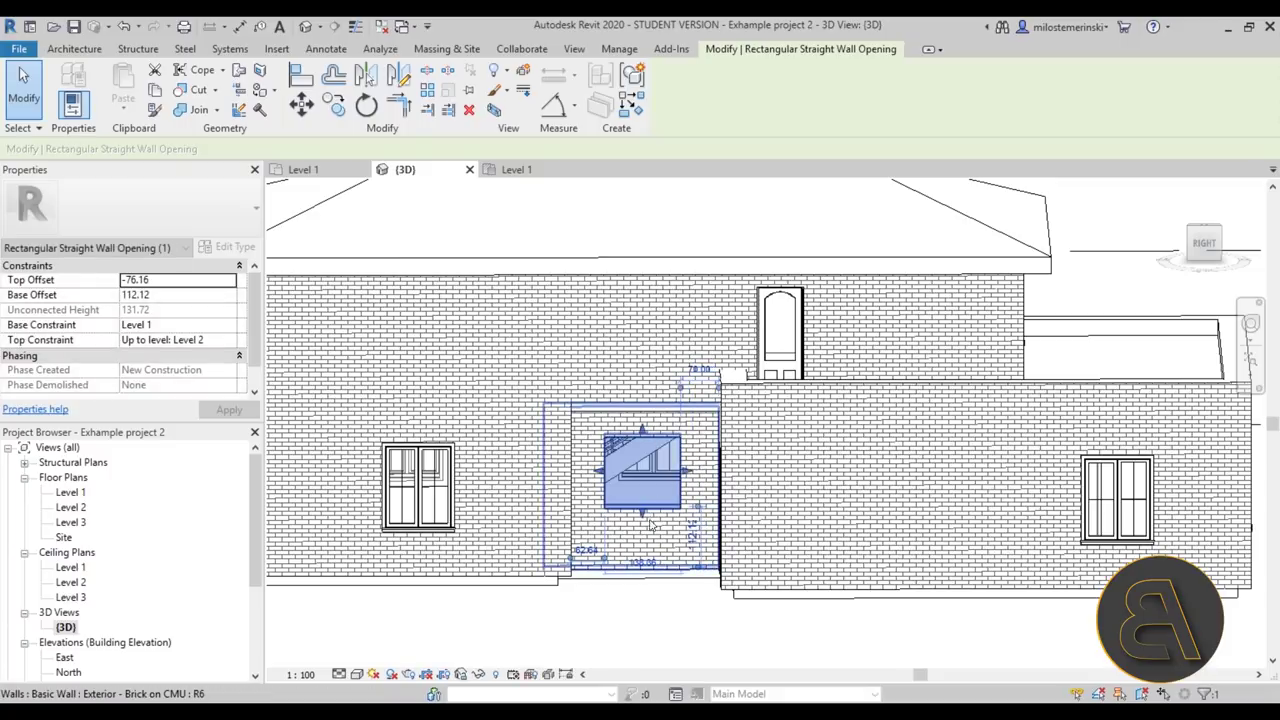
Lower the bottom edge of the wall opening to a base offset of 90, then deselect it.
scroll(629, 496, down, 1)
shift+middle_drag(629, 496, 643, 505)
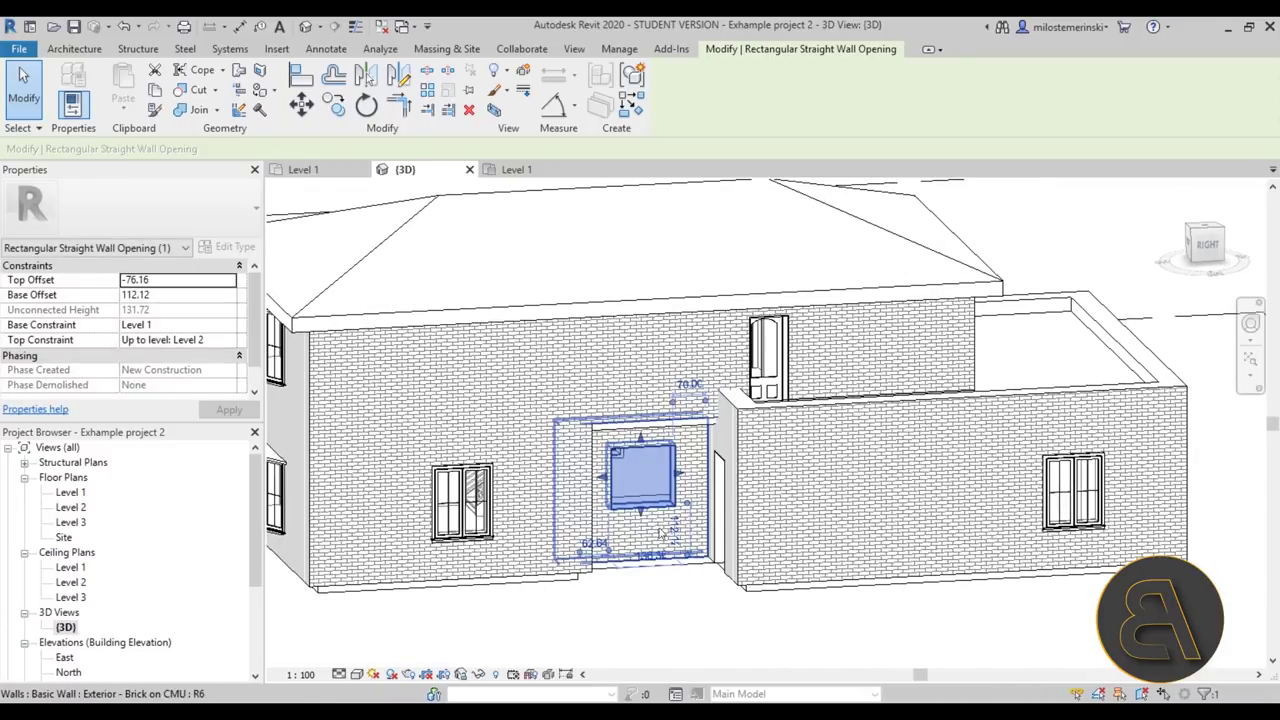
scroll(641, 505, up, 2)
drag(641, 509, 643, 518)
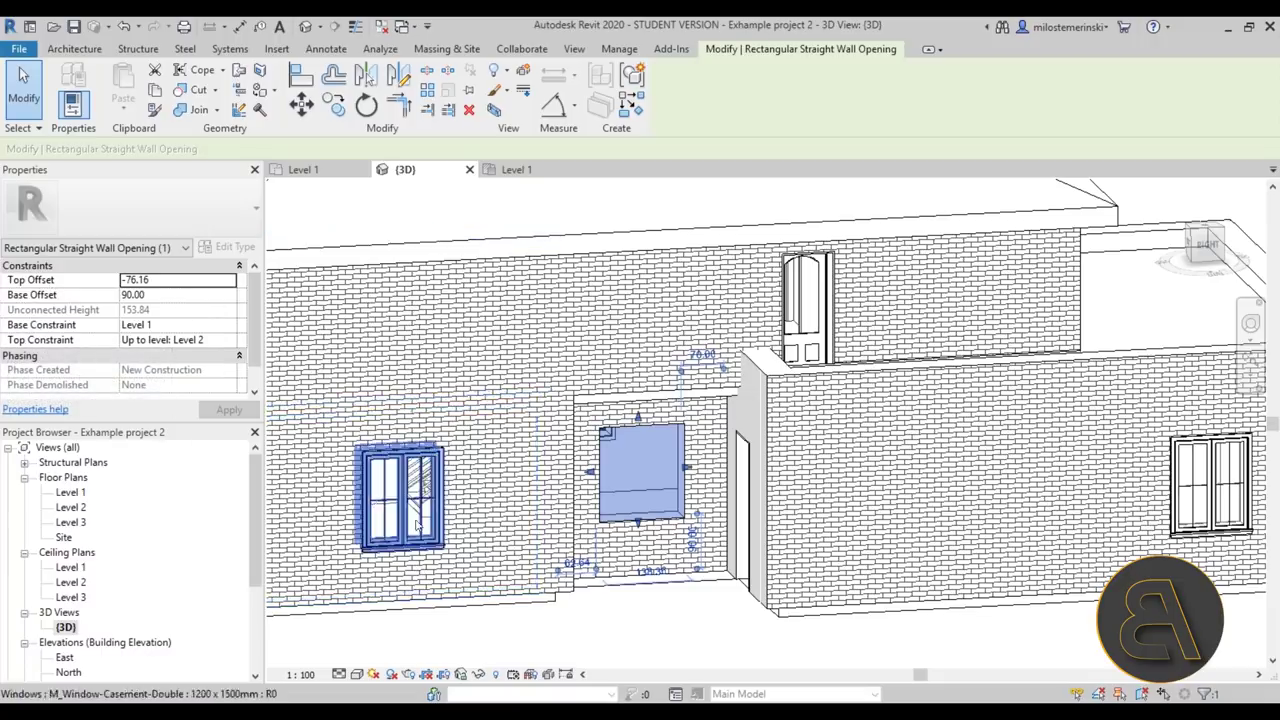
click(645, 614)
shift+middle_drag(628, 497, 674, 580)
click(674, 580)
Cut a circular opening of radius 70 by face in the roof slope above the side wall, near the hip.
scroll(523, 517, down, 2)
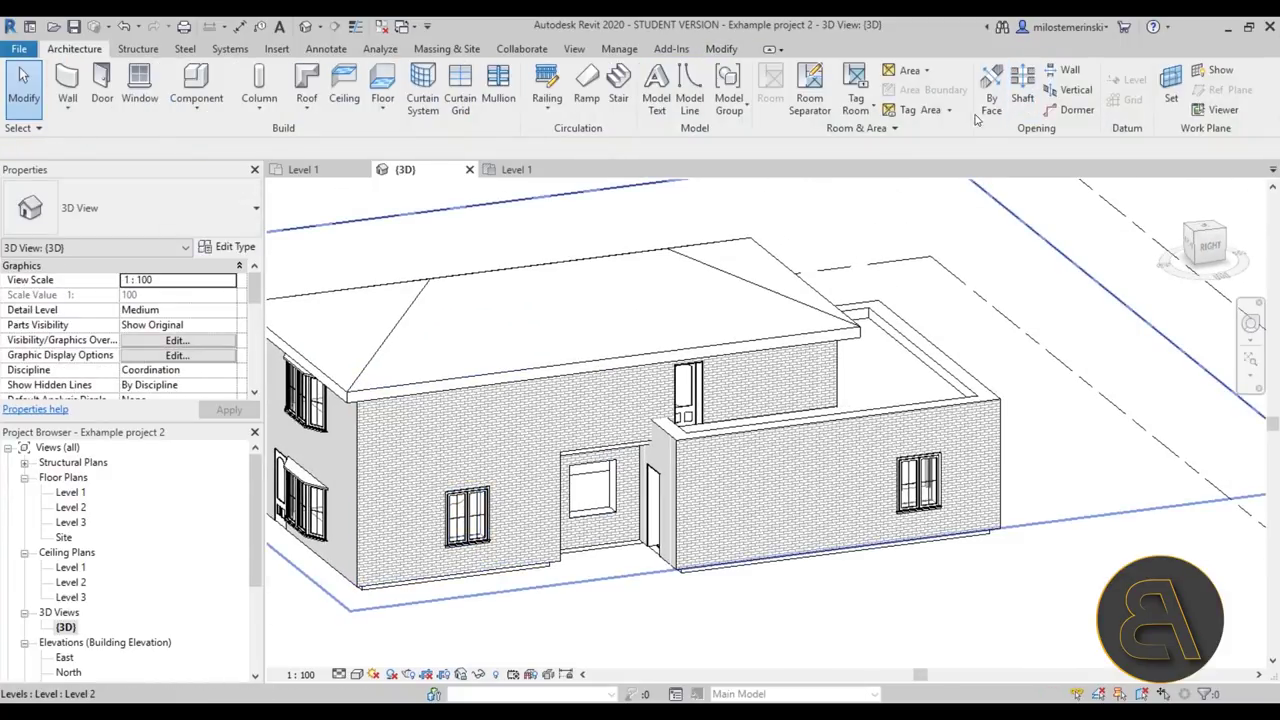
click(992, 100)
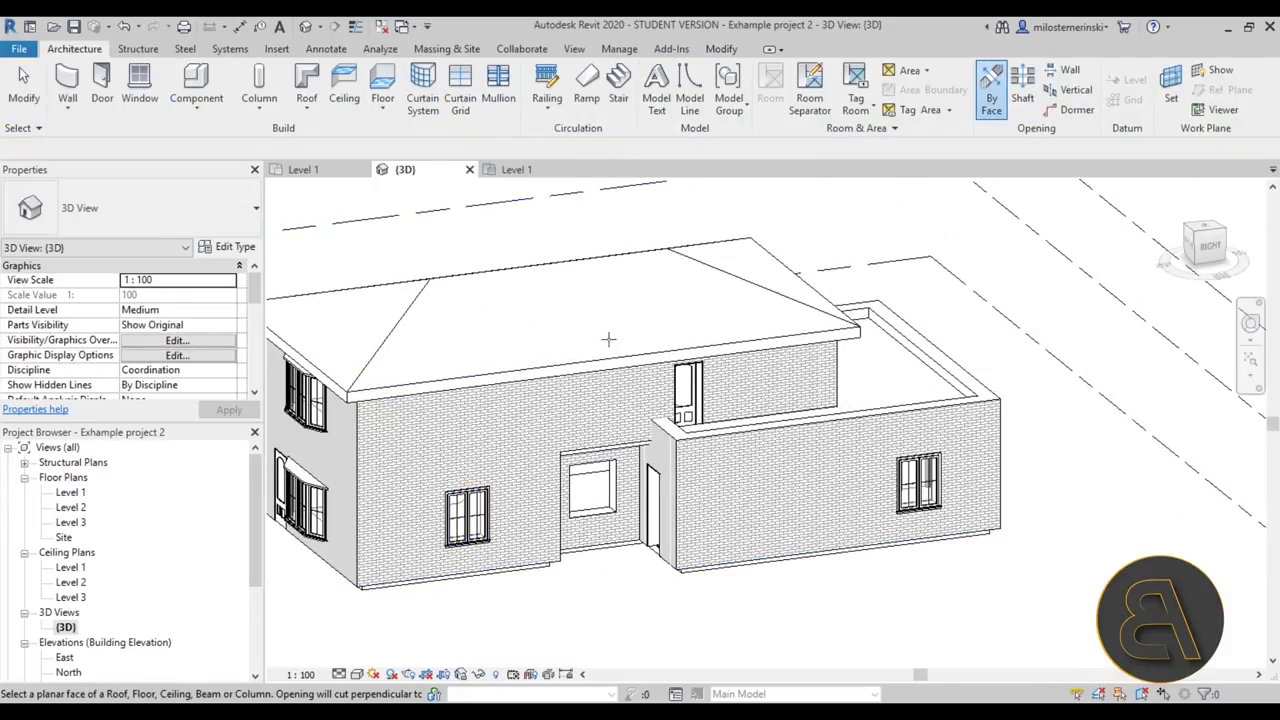
shift+middle_drag(674, 309, 604, 431)
scroll(389, 374, up, 3)
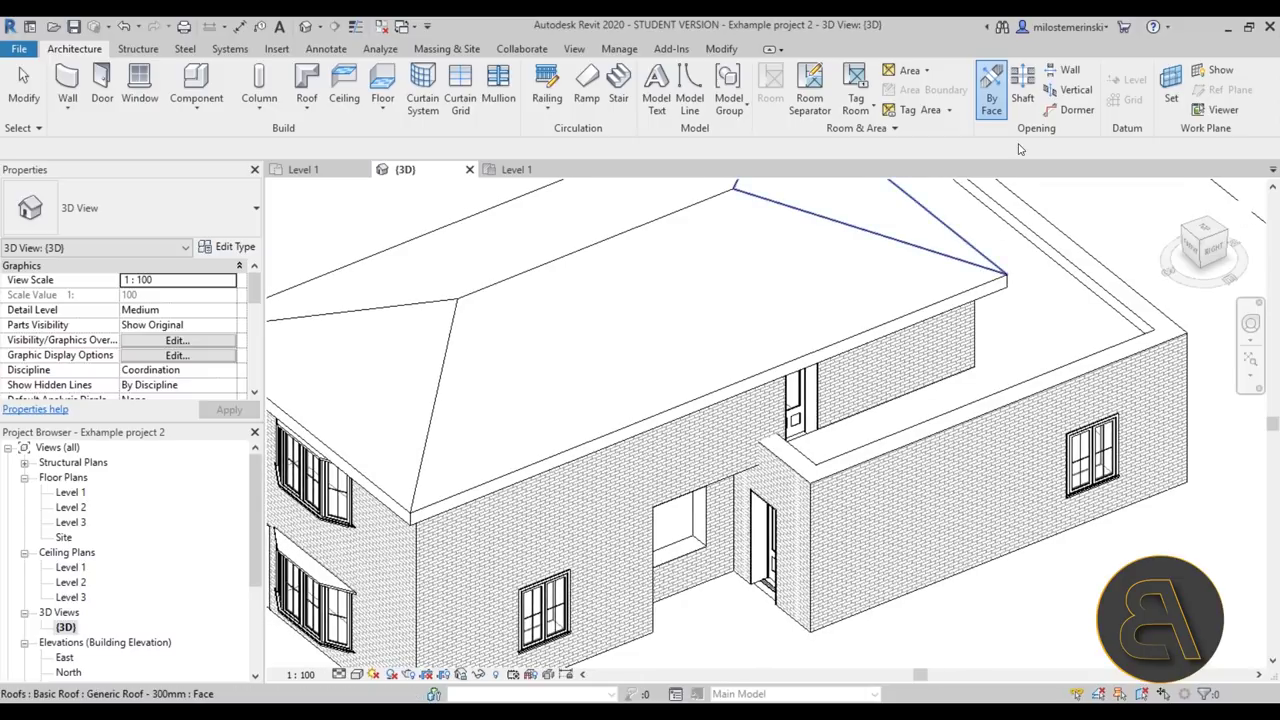
click(990, 113)
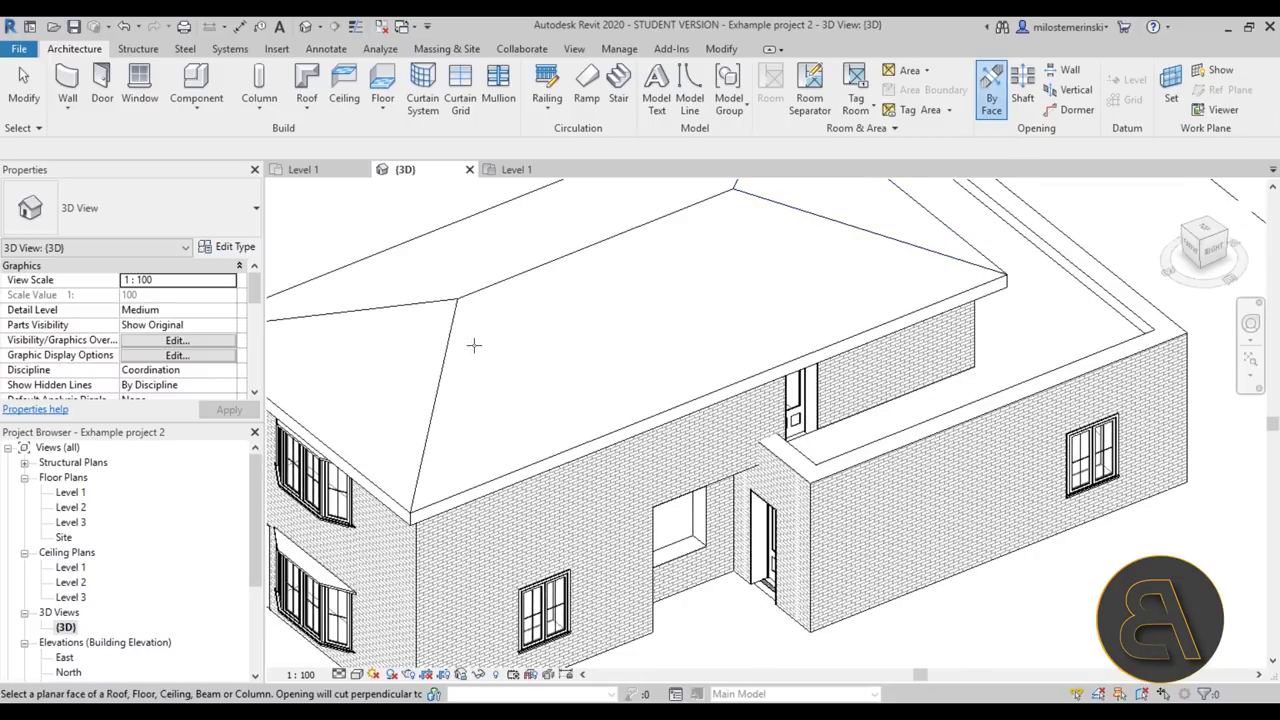
click(454, 345)
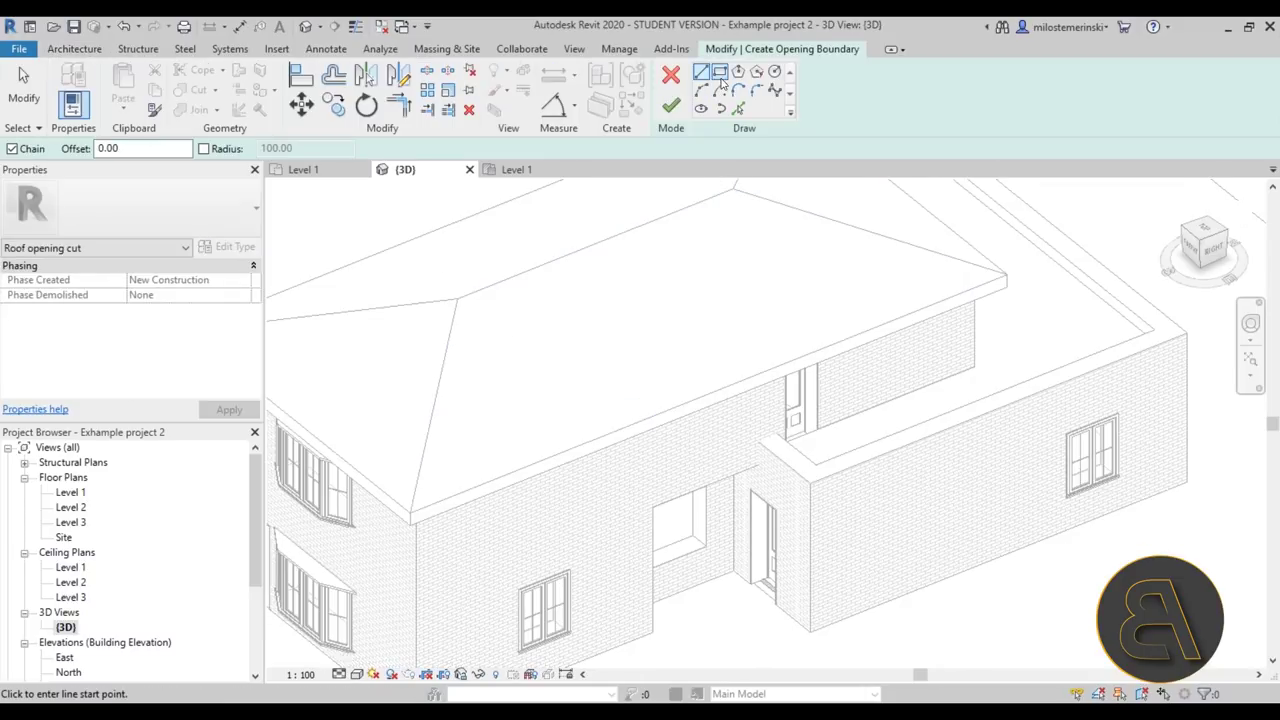
click(495, 400)
click(527, 398)
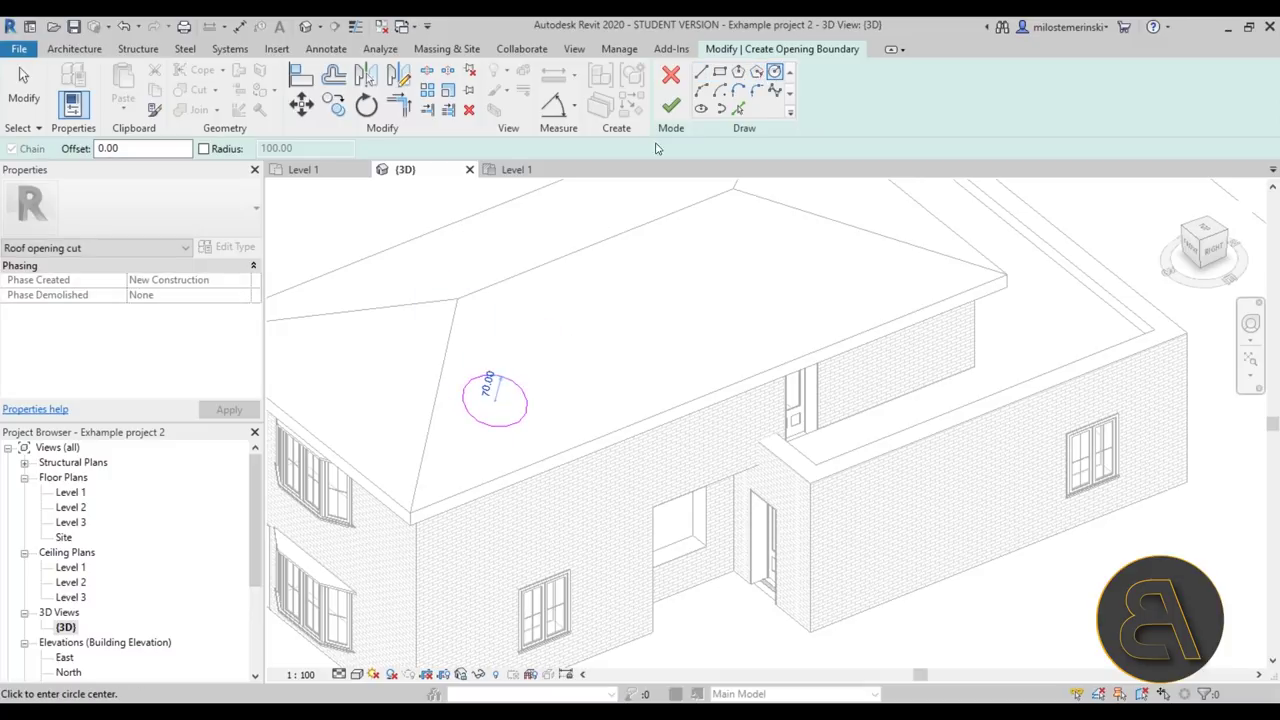
click(672, 107)
key(Escape)
shift+middle_drag(600, 380, 505, 430)
scroll(505, 430, up, 3)
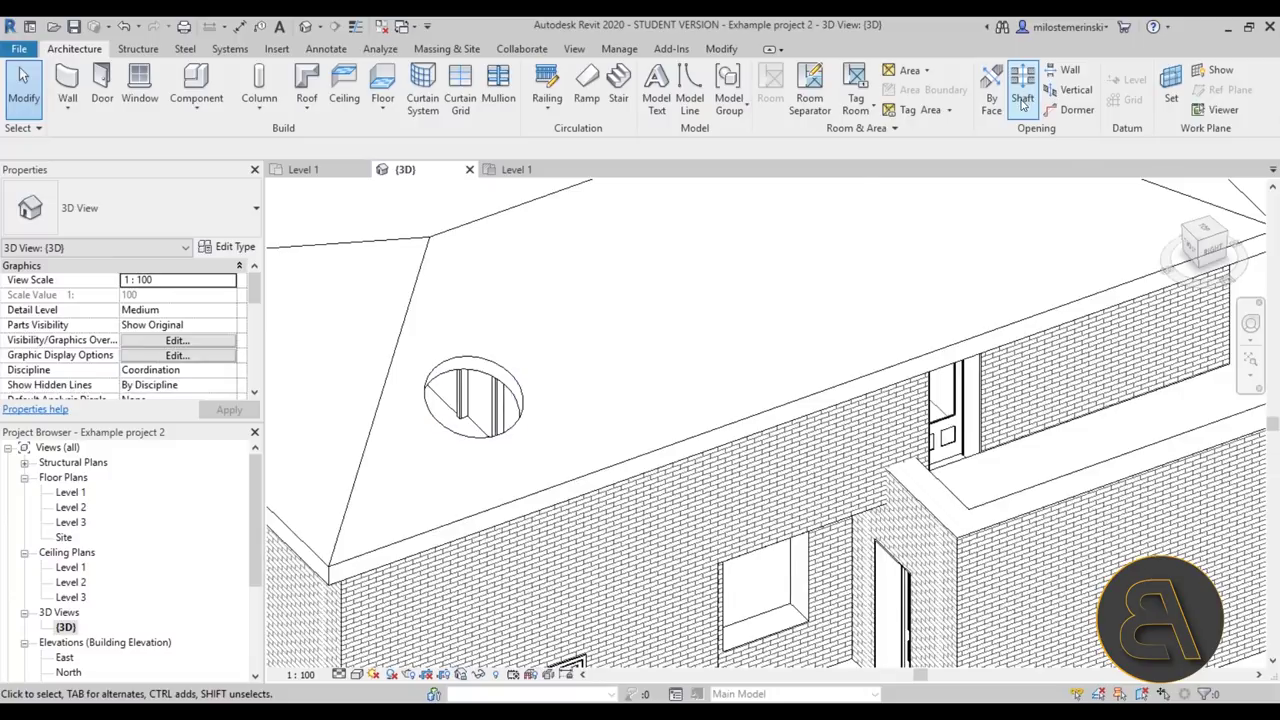
Create a shaft opening from a rectangular boundary sketched inside the house near the recessed wall, and finish the sketch.
click(1022, 105)
scroll(683, 363, down, 3)
mouse_move(683, 363)
shift+middle_down()
mouse_move(686, 461)
mouse_move(677, 337)
mouse_move(690, 330)
shift+middle_up()
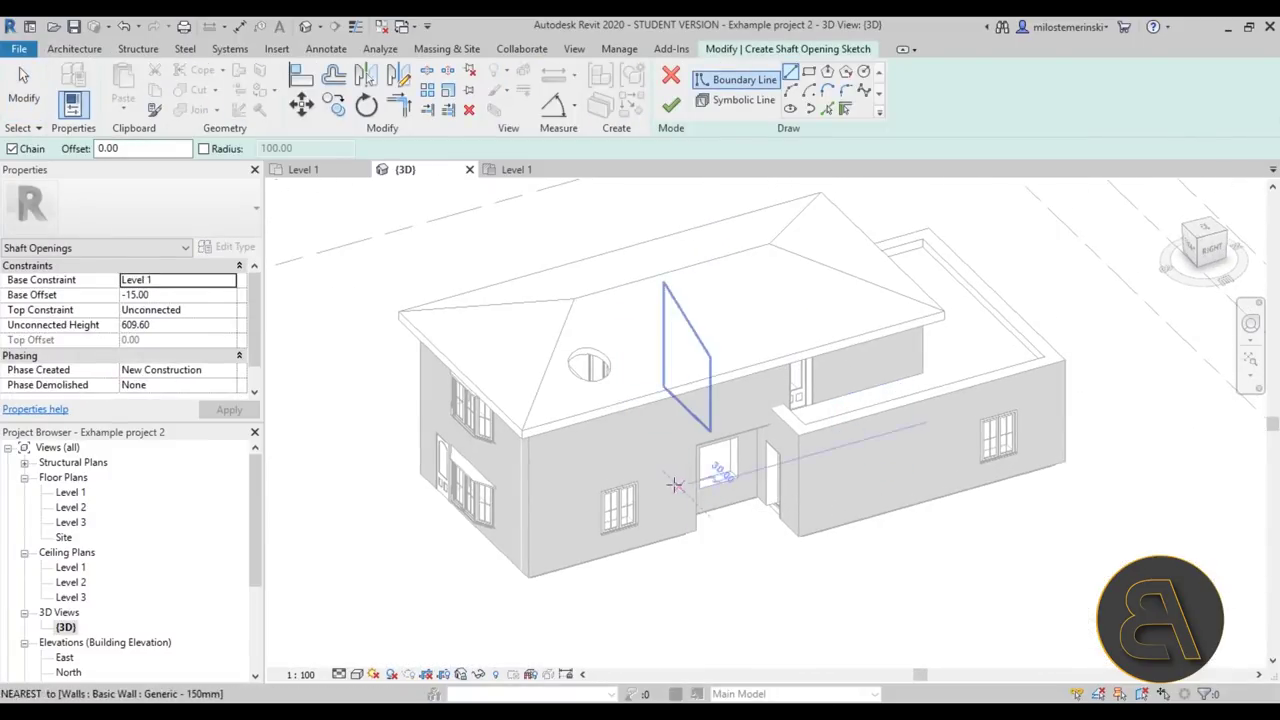
click(808, 73)
click(666, 483)
click(682, 424)
click(672, 116)
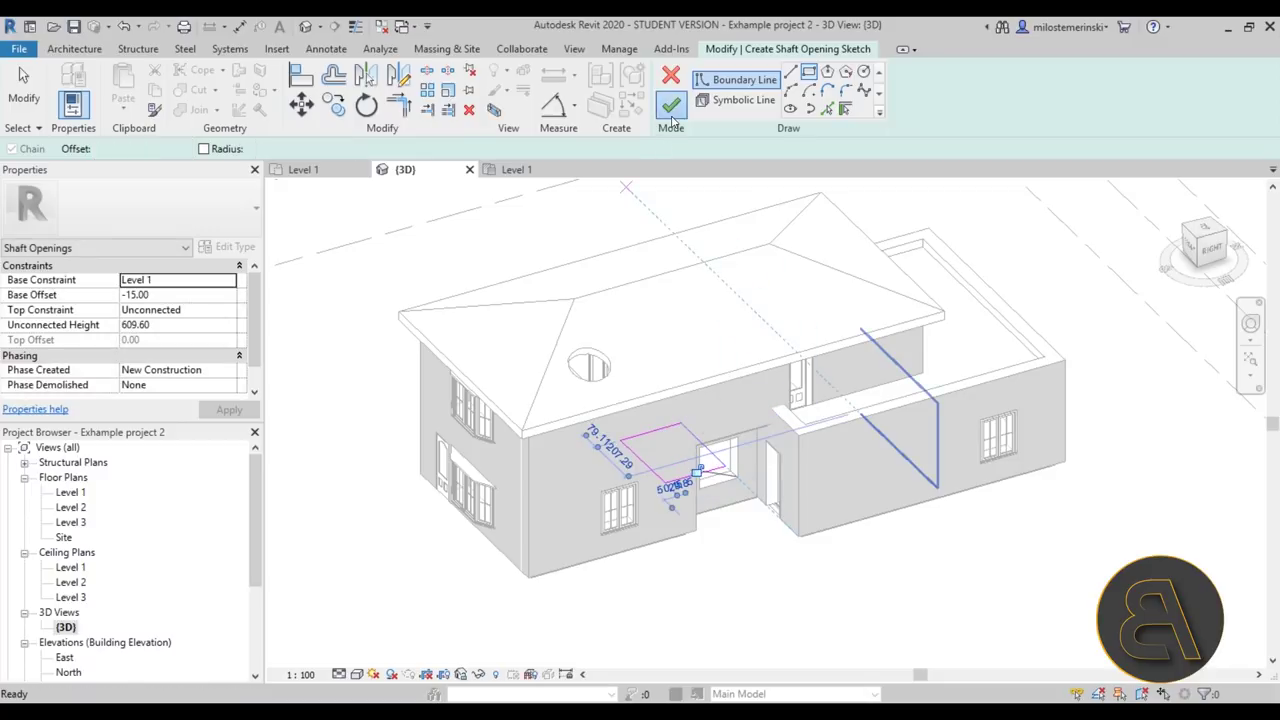
Complete the shaft opening and stretch it through the roof to a base offset of about -300 and unconnected height of about 1232.
click(671, 105)
drag(675, 297, 677, 170)
shift+middle_drag(677, 170, 680, 470)
drag(680, 470, 682, 568)
shift+middle_drag(682, 568, 726, 640)
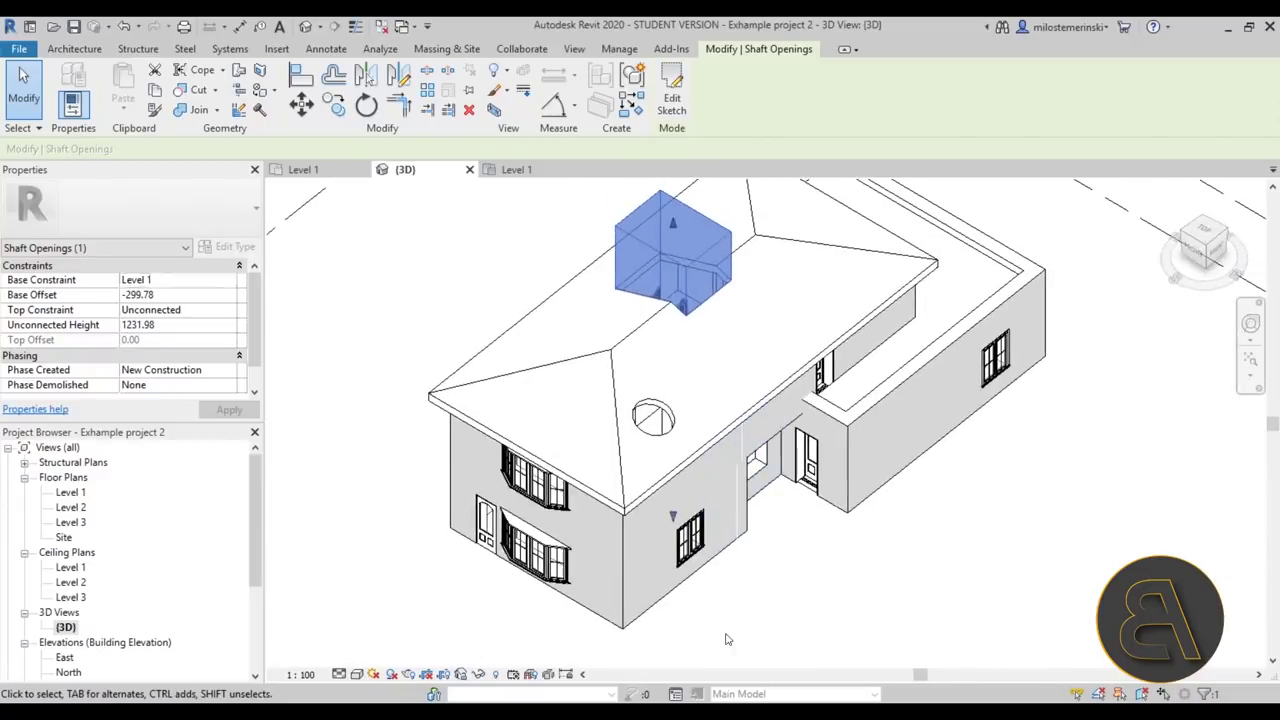
click(454, 309)
scroll(717, 362, down, 2)
shift+middle_drag(735, 385, 700, 376)
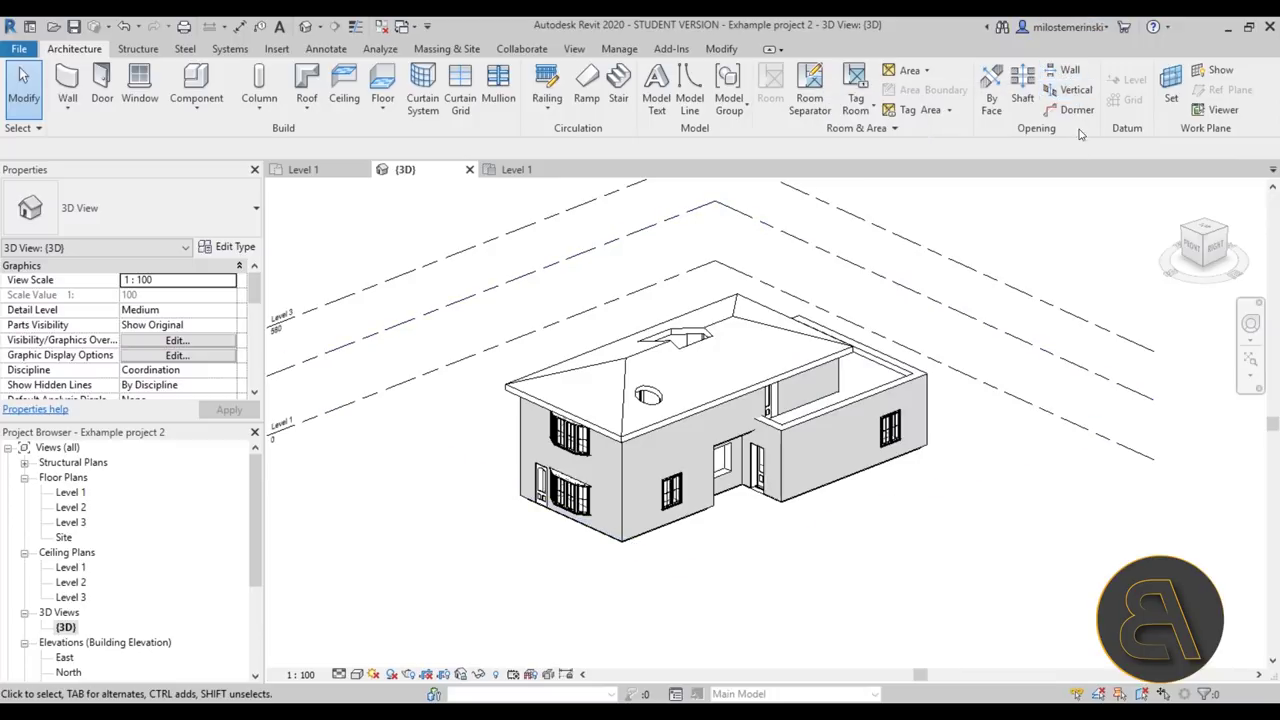
Cut a vertical circular opening in the hip roof slope above the bay windows and finish the sketch.
click(1070, 92)
scroll(575, 395, up, 4)
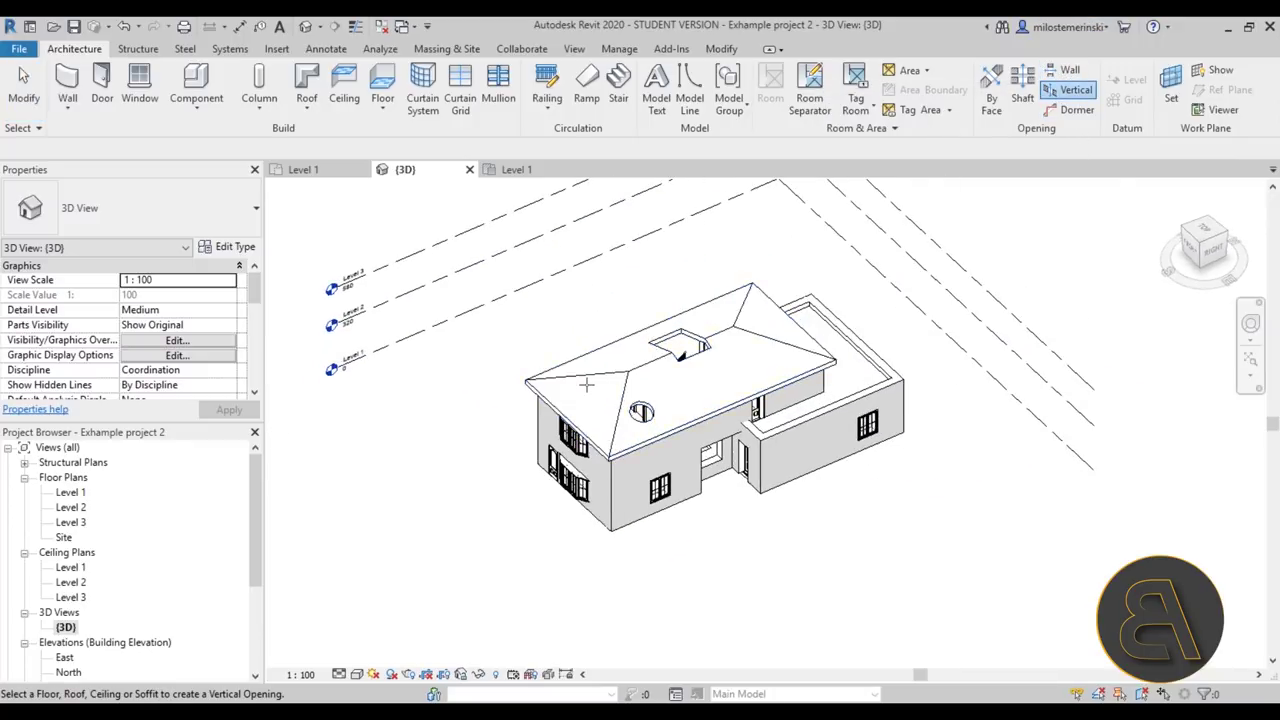
click(573, 397)
scroll(573, 397, down, 1)
shift+middle_drag(600, 412, 574, 454)
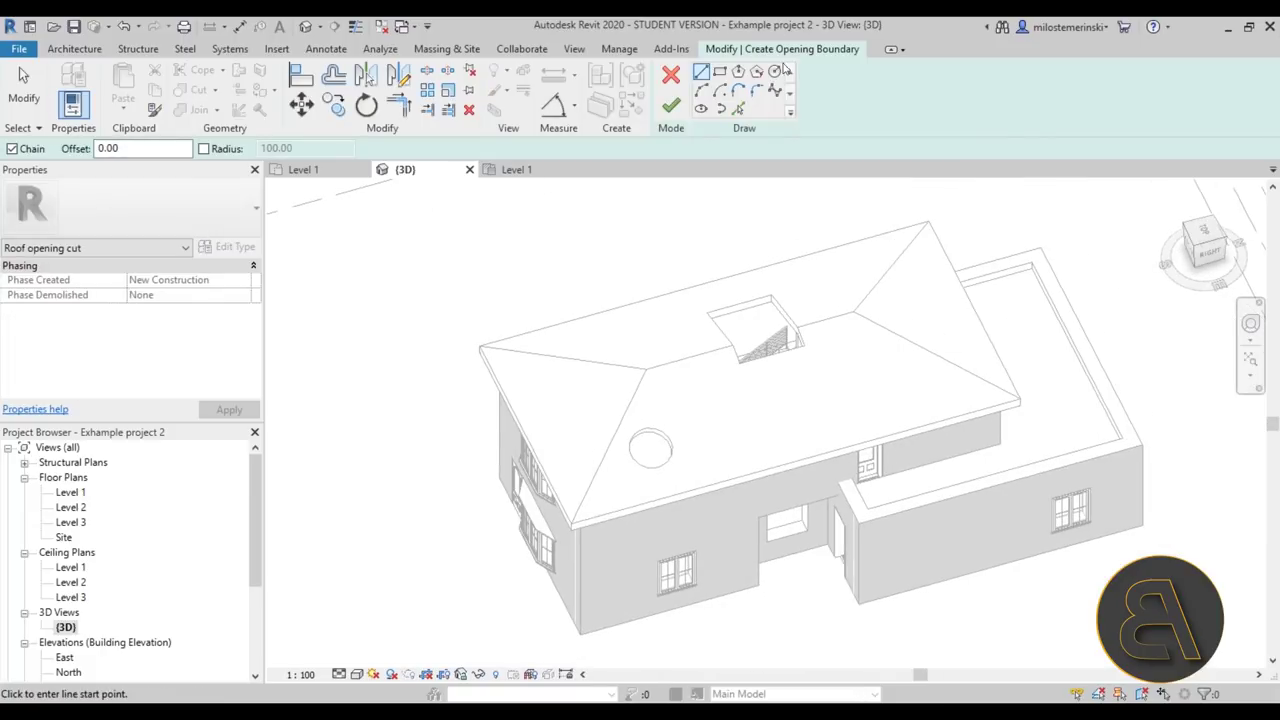
shift+middle_drag(615, 355, 549, 506)
scroll(543, 408, up, 2)
click(557, 421)
click(668, 107)
click(466, 343)
Compare how the vertical opening and the by-face opening cut through the roof thickness.
shift+middle_drag(466, 343, 706, 258)
scroll(660, 340, up, 3)
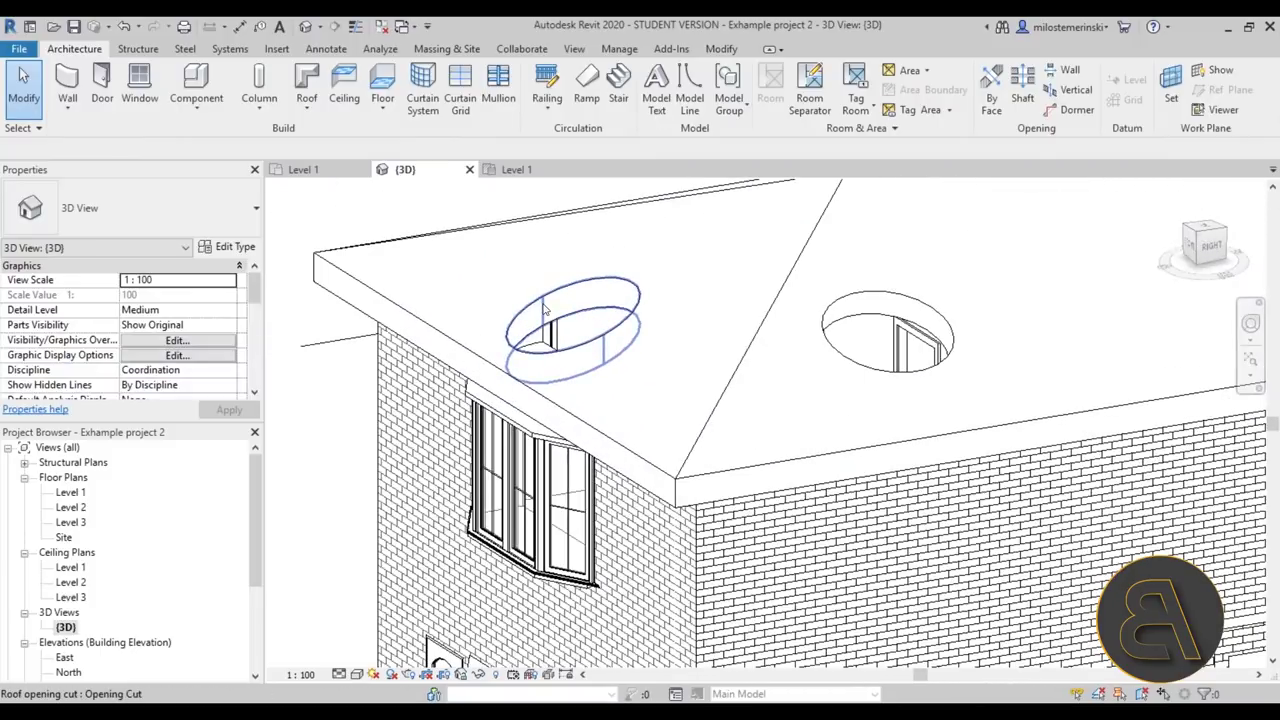
shift+middle_drag(560, 330, 894, 406)
middle_drag(894, 406, 680, 391)
scroll(790, 357, up, 2)
scroll(790, 358, down, 2)
click(786, 348)
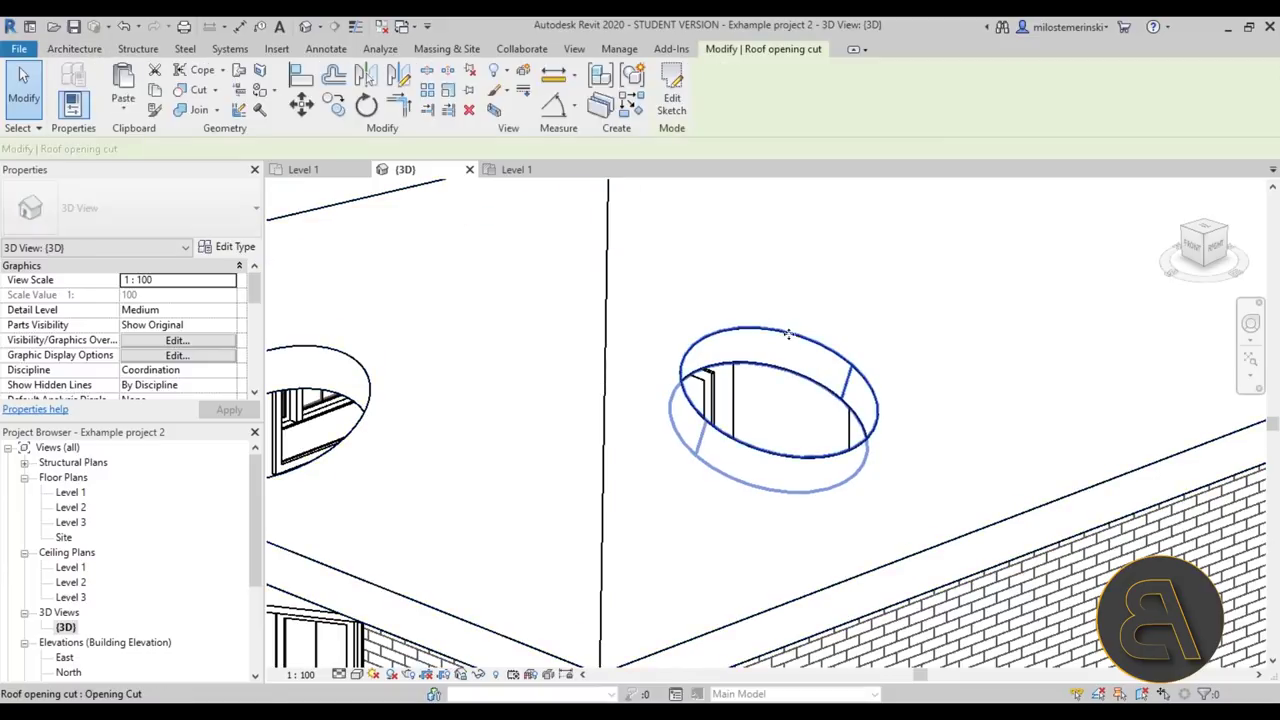
scroll(710, 310, down, 2)
key(Escape)
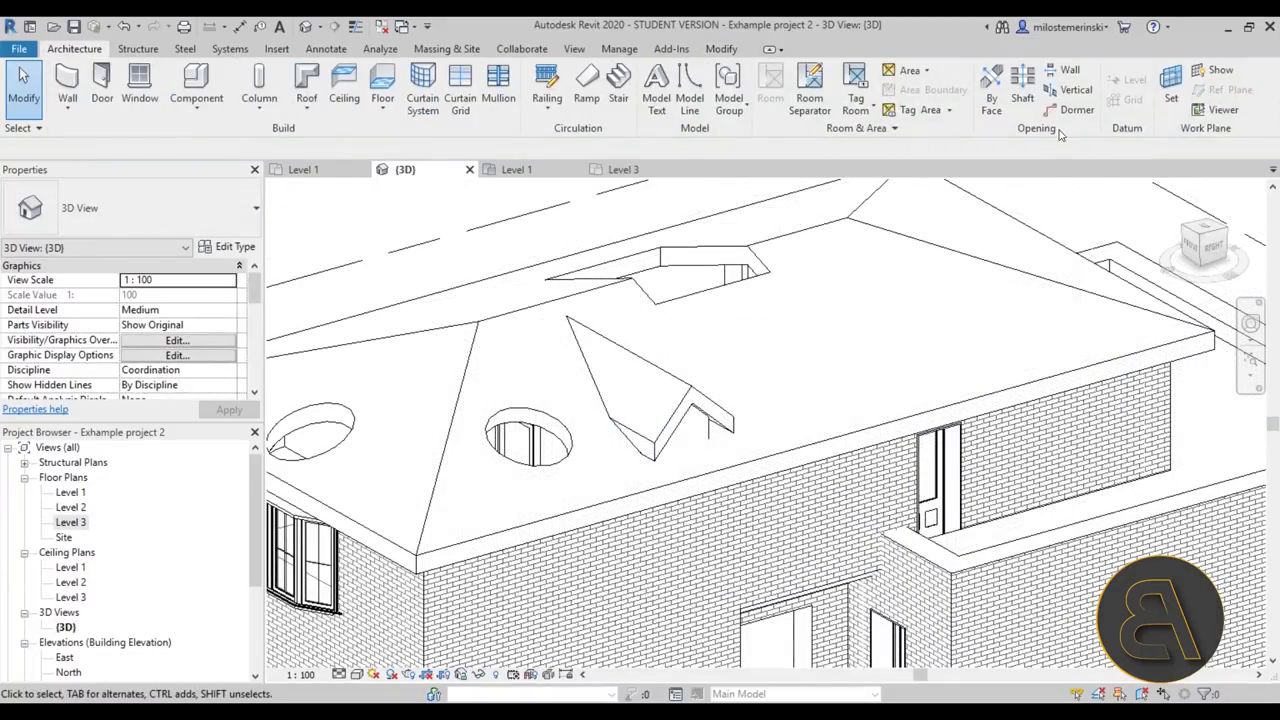
Start a dormer opening in the main roof and pick the dormer roof, front wall and one side wall as boundaries.
click(774, 456)
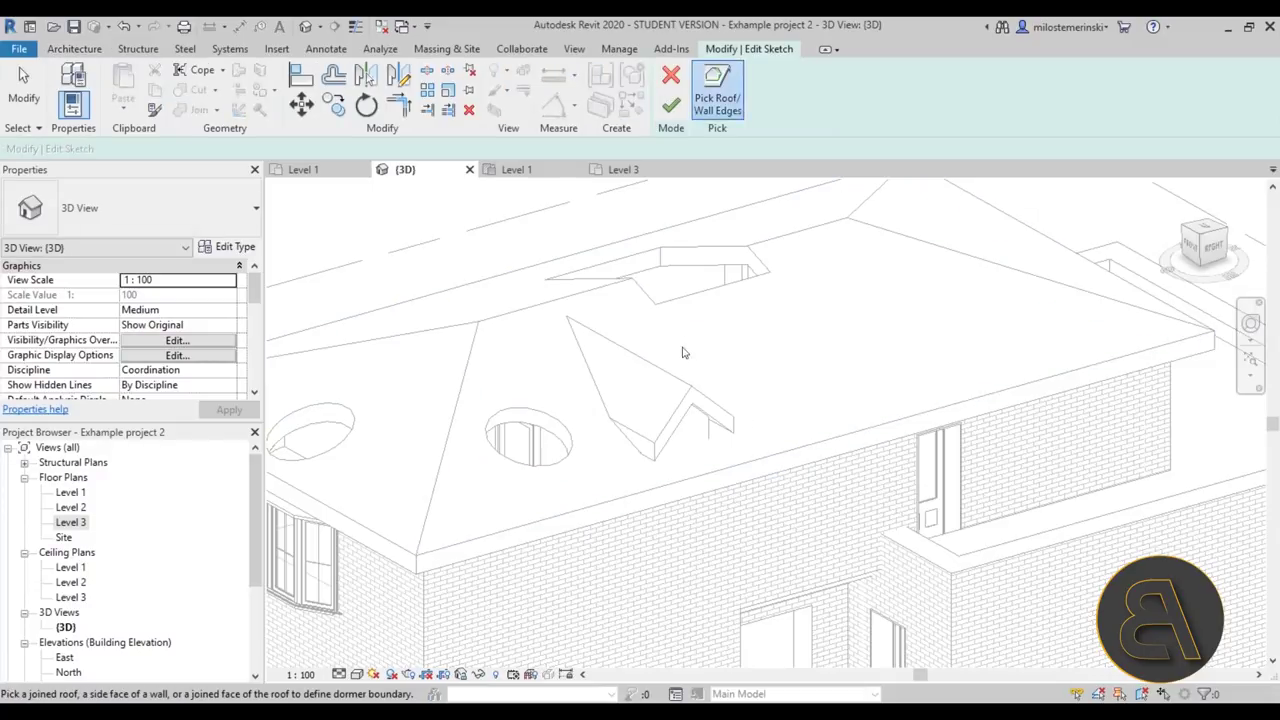
mouse_move(845, 426)
shift+middle_down()
mouse_move(740, 297)
mouse_move(784, 392)
shift+middle_up()
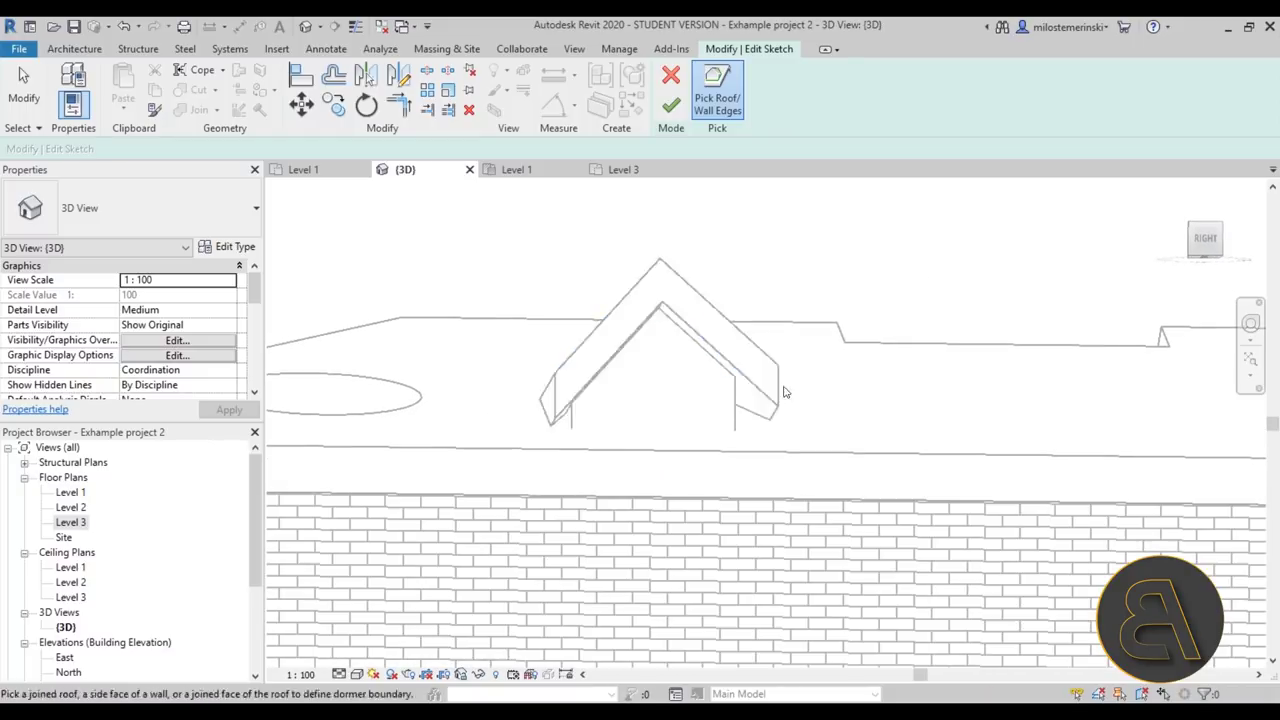
mouse_move(567, 432)
shift+middle_down()
mouse_move(723, 431)
mouse_move(654, 449)
mouse_move(560, 448)
mouse_move(655, 415)
mouse_move(640, 374)
mouse_move(834, 339)
shift+middle_up()
scroll(560, 450, up, 5)
mouse_move(769, 374)
shift+middle_down()
mouse_move(751, 329)
mouse_move(710, 330)
mouse_move(725, 340)
mouse_move(689, 467)
shift+middle_up()
scroll(697, 318, up, 3)
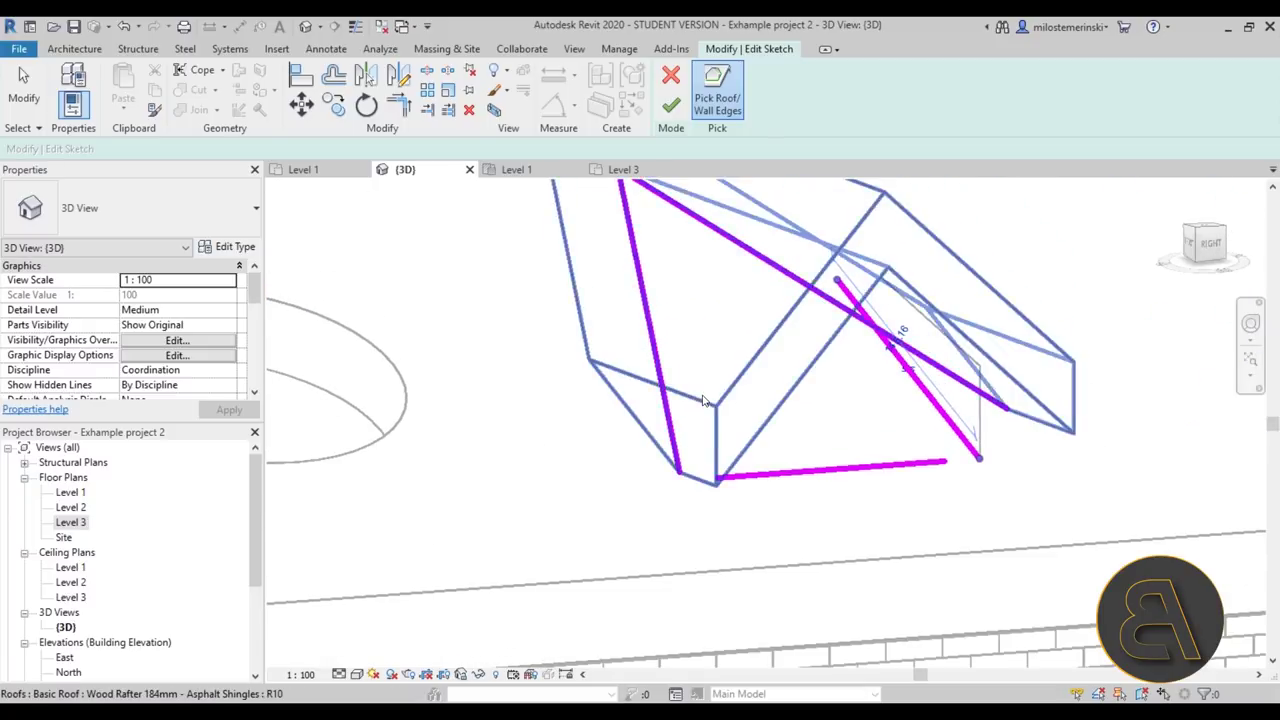
Pick the remaining dormer side wall as a boundary in Wireframe display, then restore the Hidden Line style.
scroll(698, 400, down, 3)
click(357, 675)
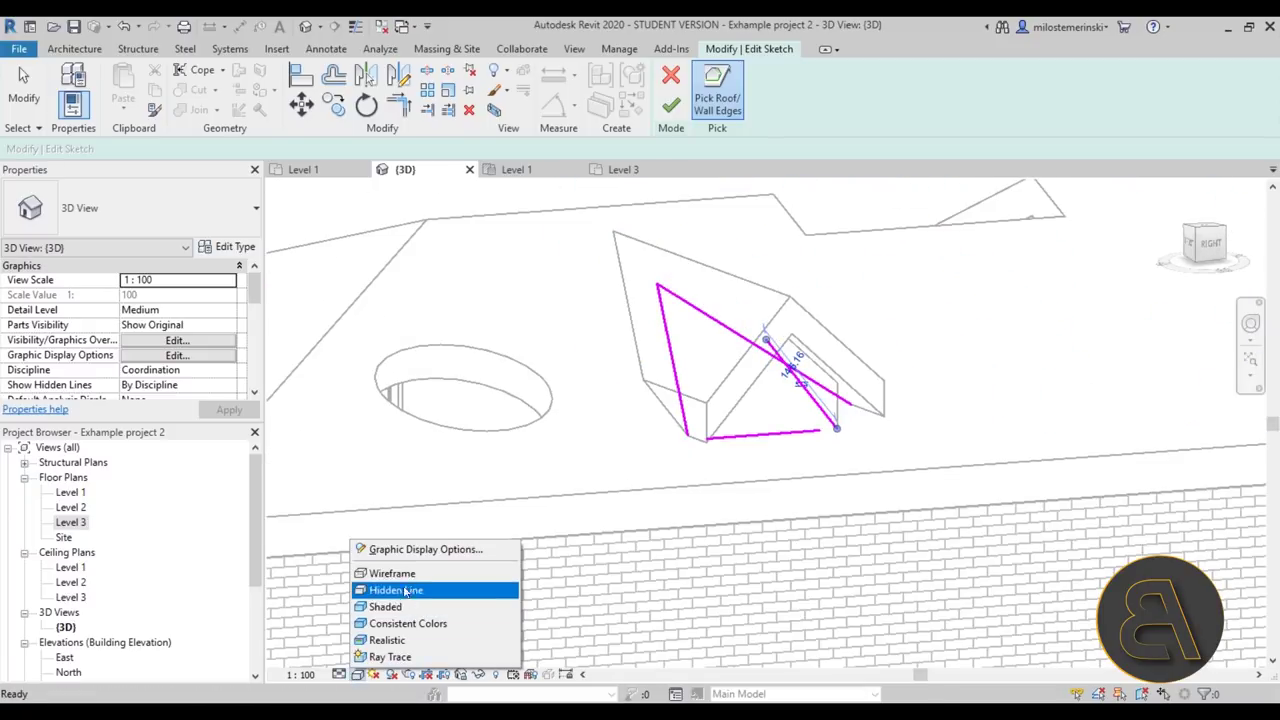
click(400, 568)
mouse_move(830, 362)
shift+middle_down()
mouse_move(848, 352)
mouse_move(770, 390)
shift+middle_up()
scroll(680, 392, up, 3)
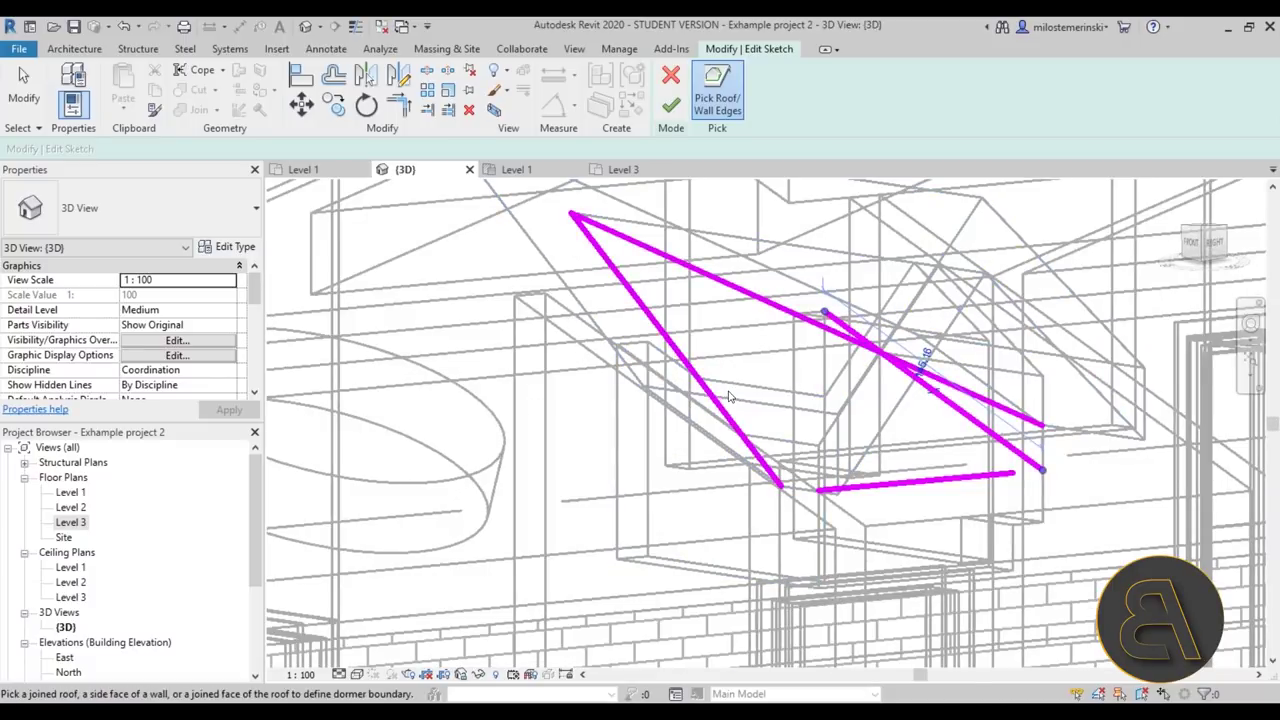
click(644, 566)
scroll(637, 466, down, 2)
shift+middle_drag(637, 466, 617, 489)
click(355, 676)
click(372, 590)
Trim the dormer boundary lines into a closed loop and finish the dormer opening.
scroll(634, 311, up, 3)
key(t)
key(r)
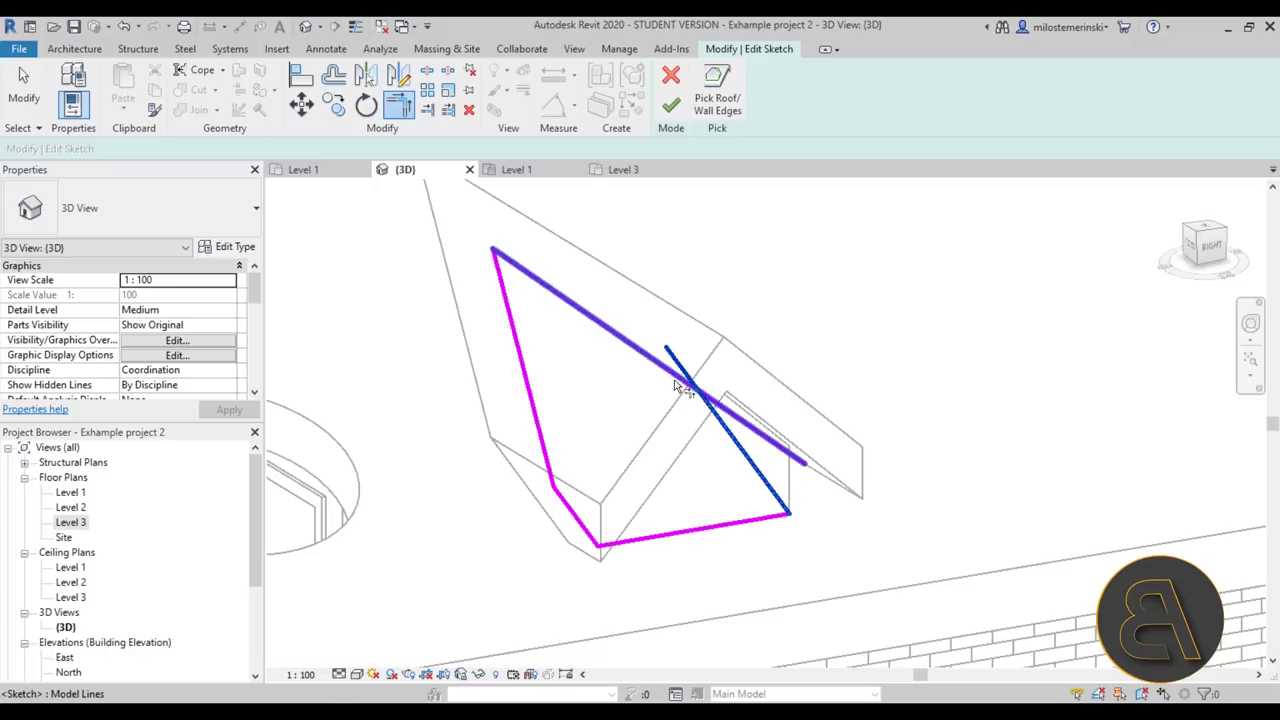
click(672, 105)
scroll(820, 352, down, 5)
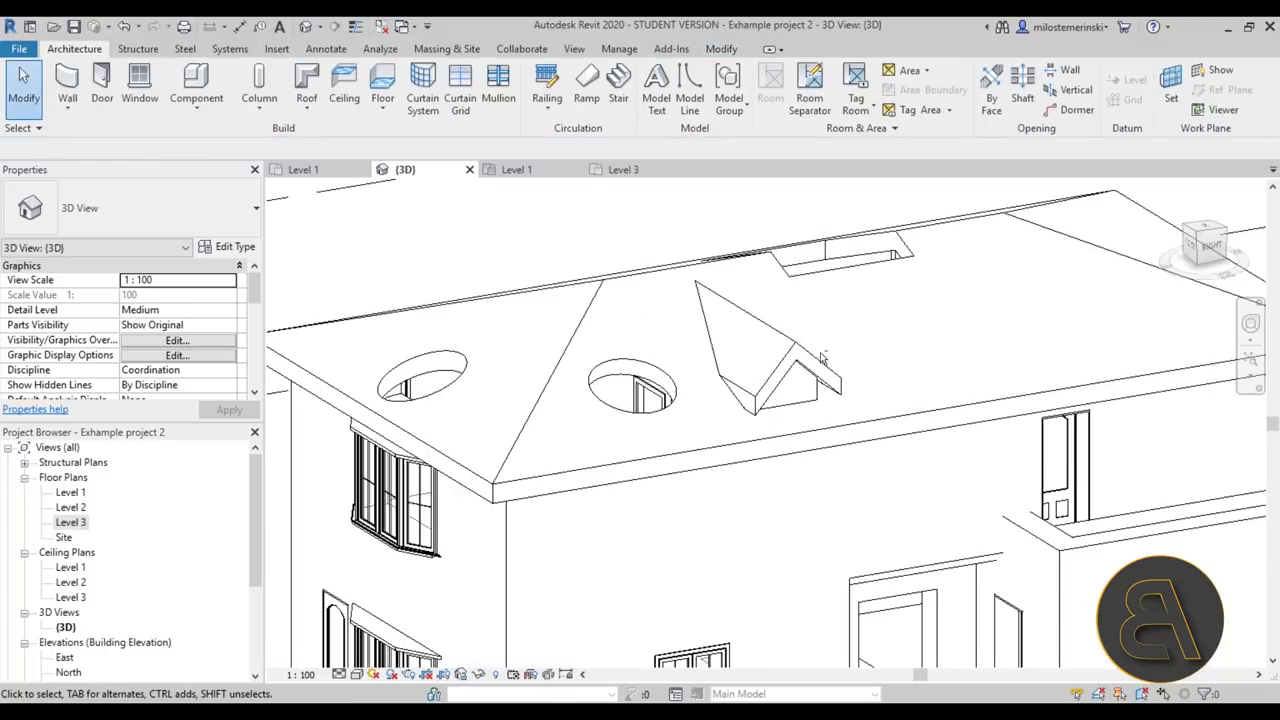
Select the main roof and examine the cut beneath the dormer from several sides, then clear the selection.
click(853, 430)
shift+middle_drag(853, 430, 725, 498)
click(643, 514)
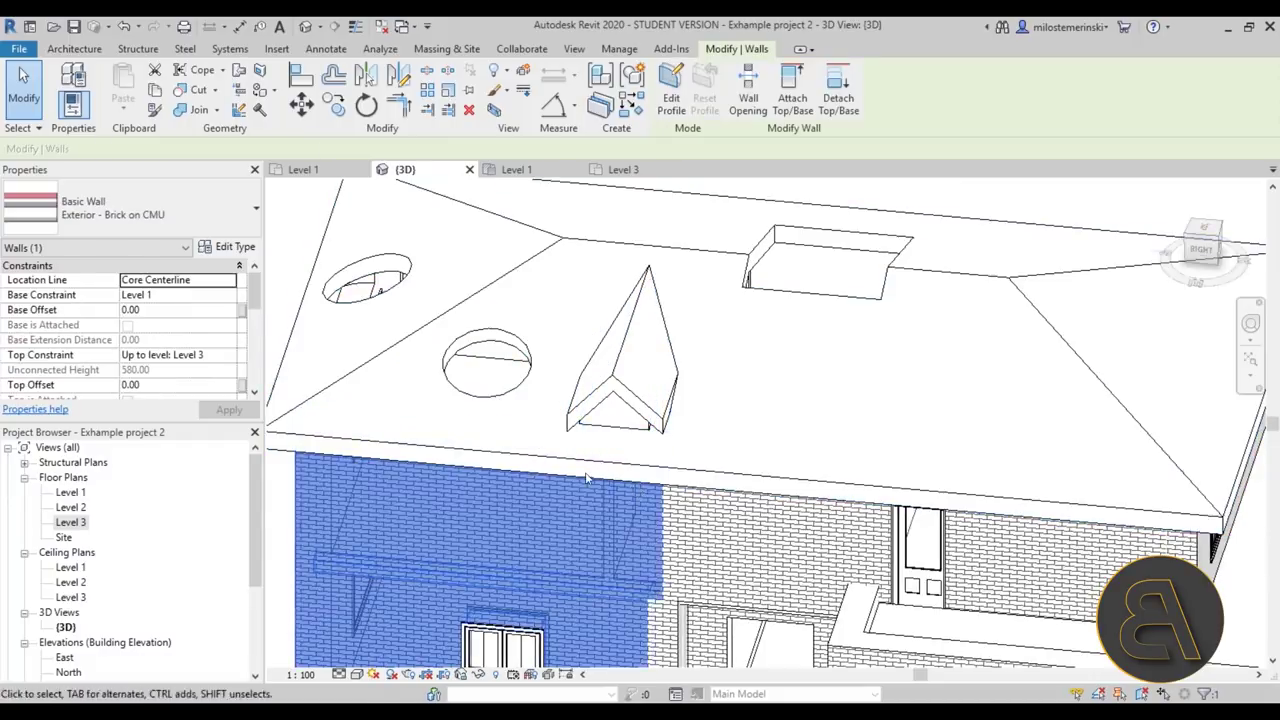
key(Escape)
click(583, 467)
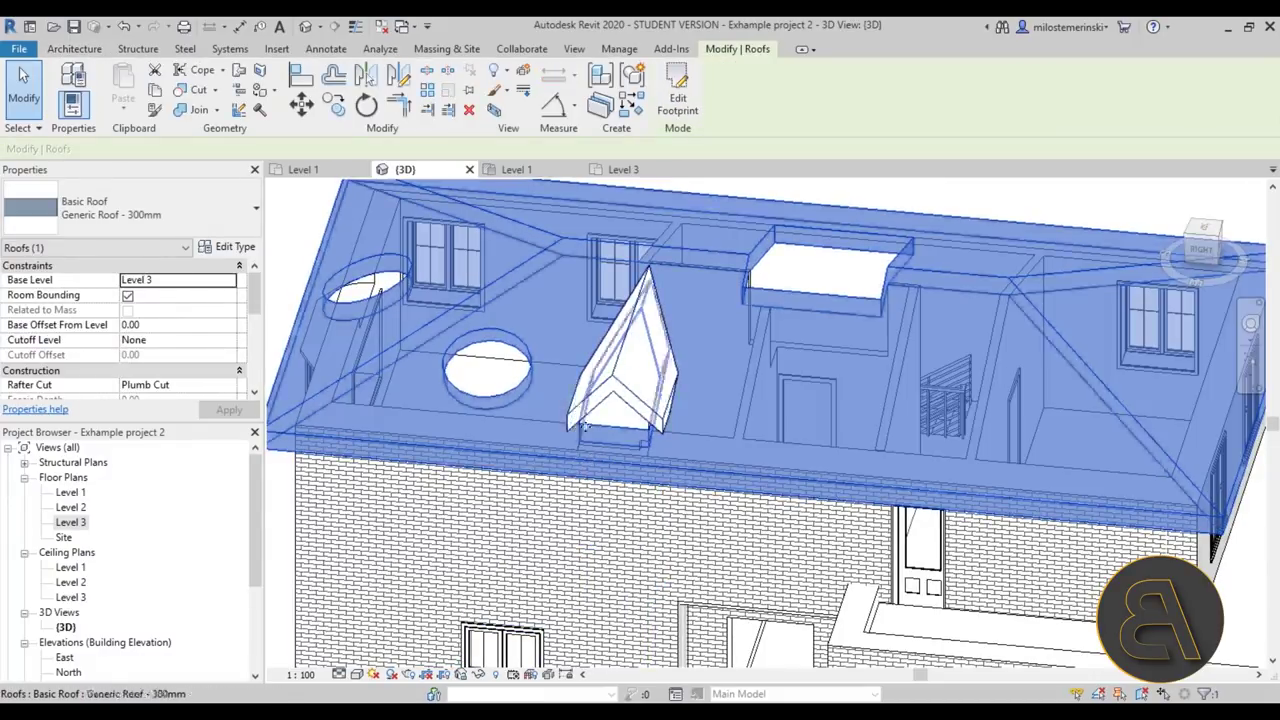
shift+middle_drag(625, 445, 806, 416)
scroll(771, 362, up, 3)
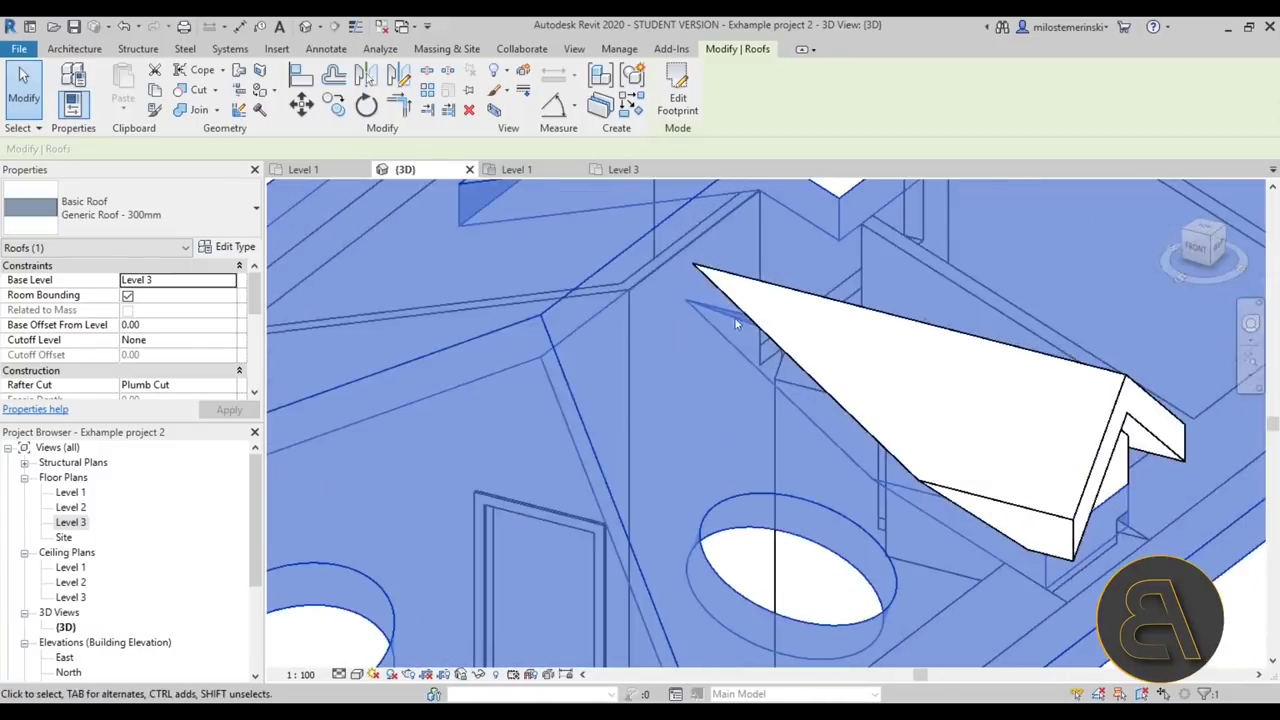
scroll(673, 294, down, 10)
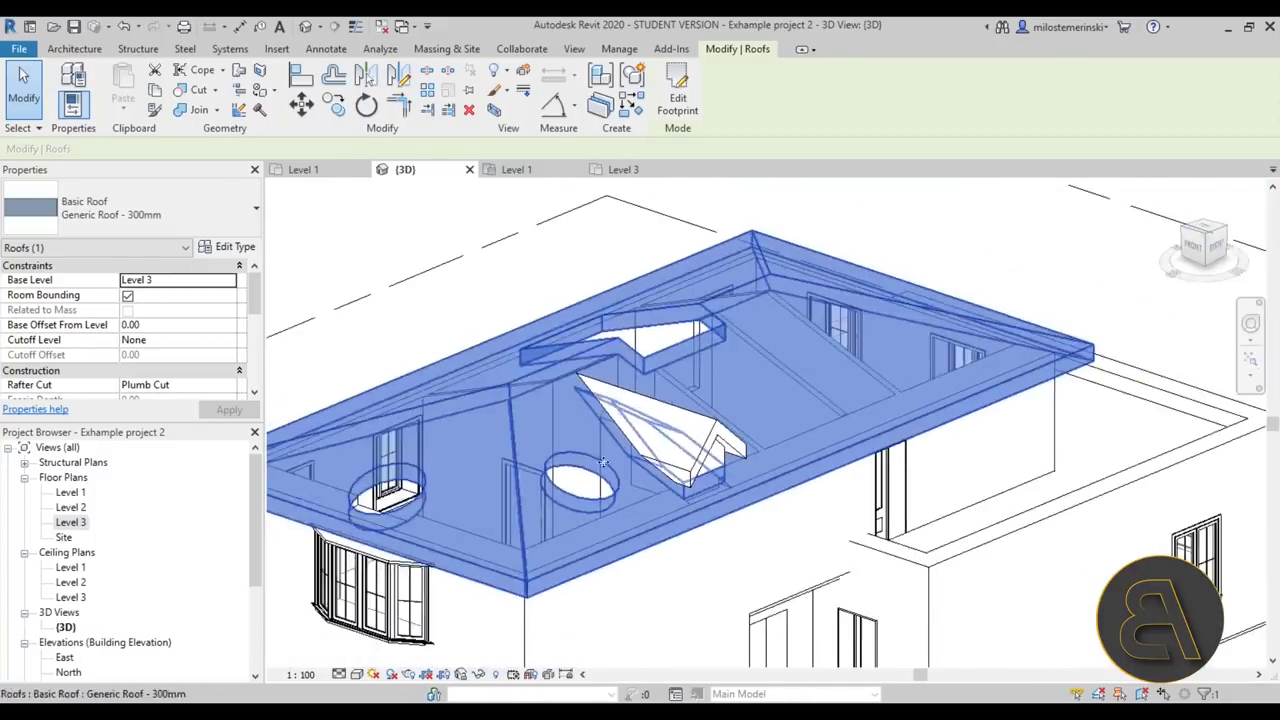
shift+middle_drag(590, 458, 465, 400)
click(420, 331)
scroll(610, 310, down, 1)
middle_drag(636, 292, 672, 306)
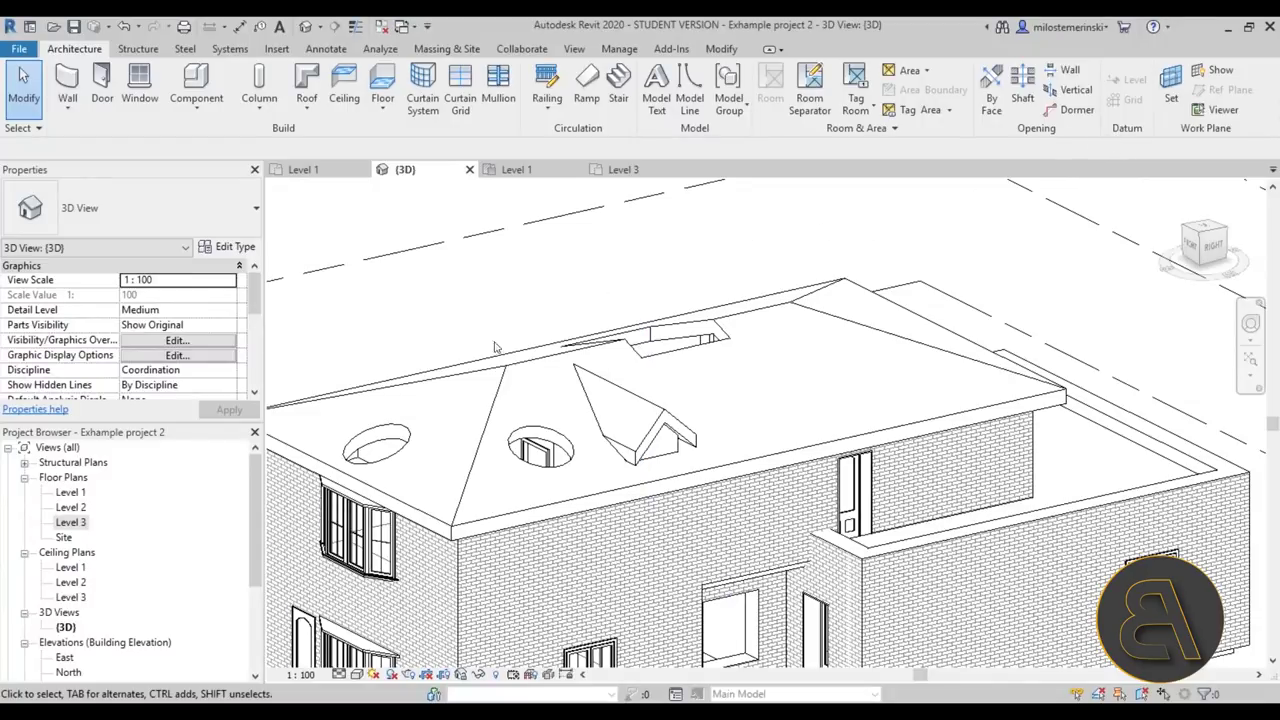
In the North elevation, draw a level line above the roof at elevation 860, 280 above Level 3.
double_click(70, 672)
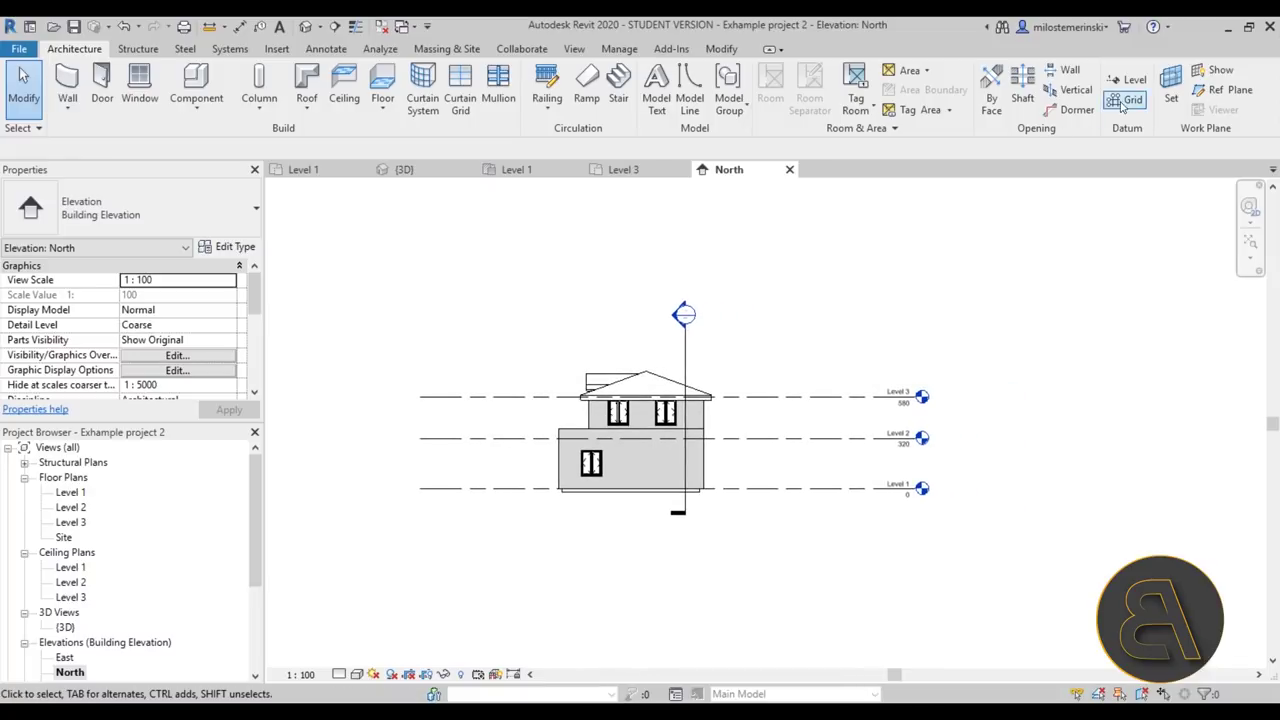
click(1131, 80)
click(476, 352)
click(688, 352)
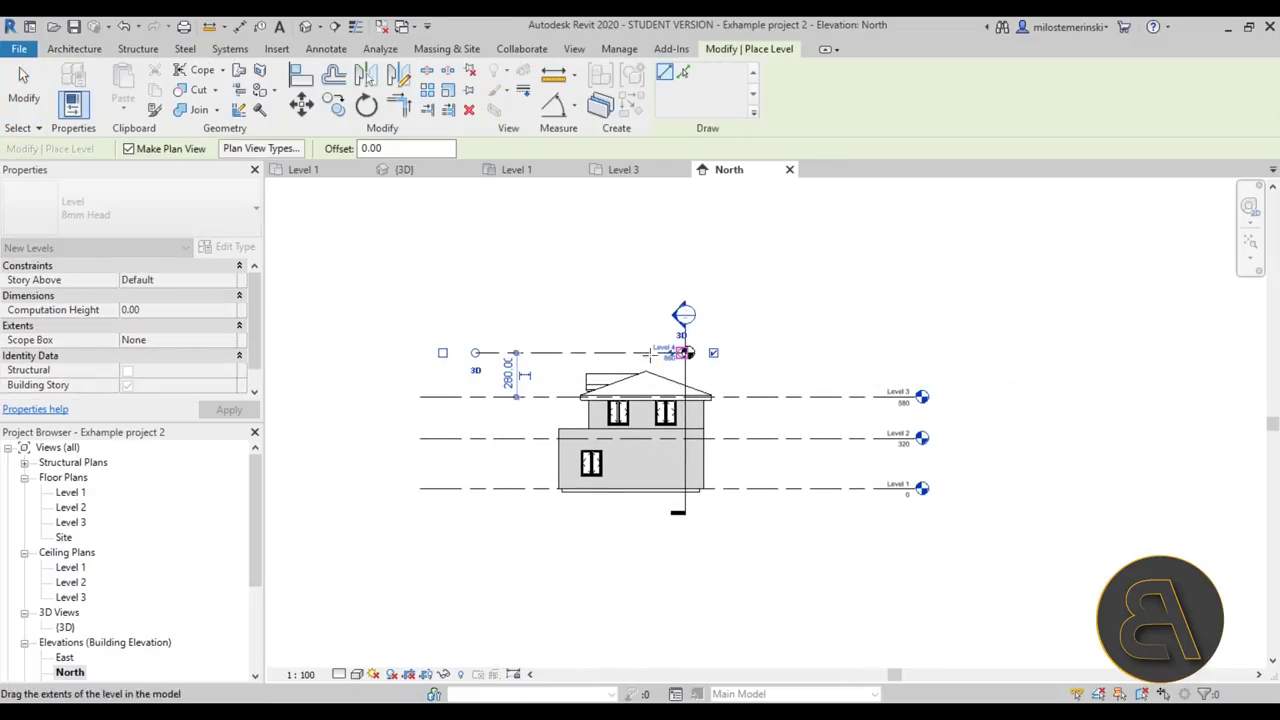
key(Escape)
key(Escape)
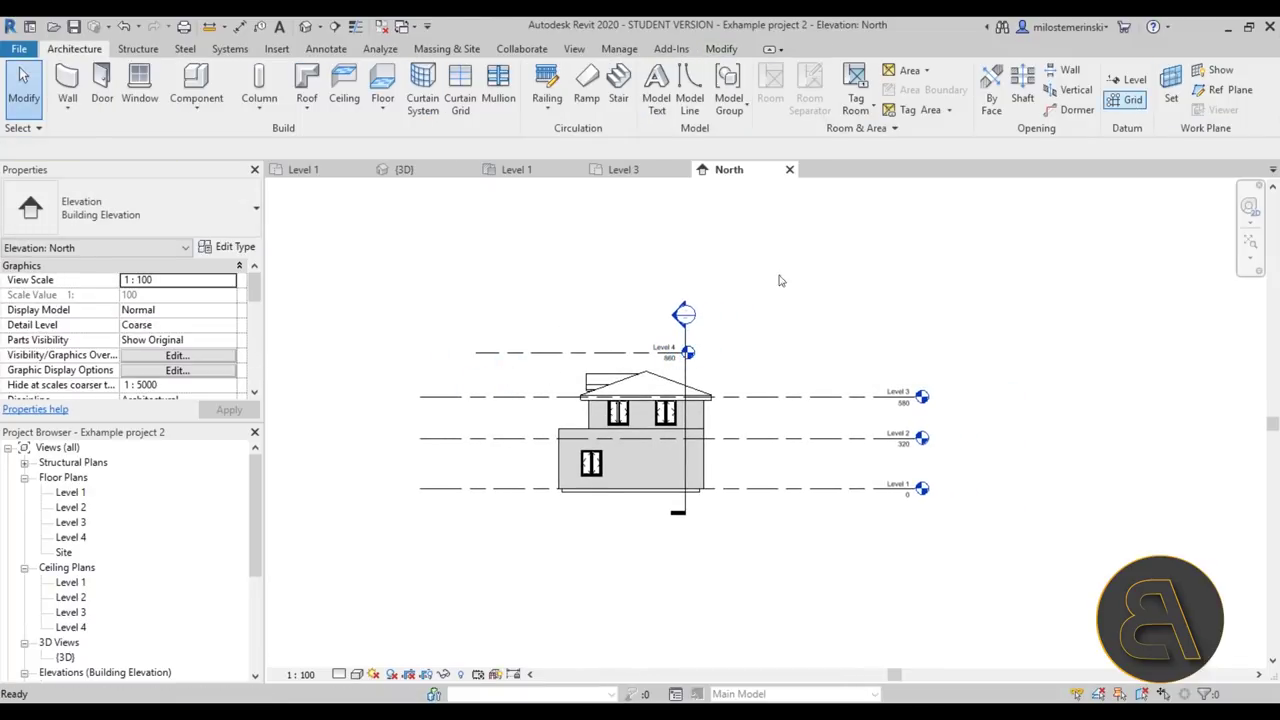
Draw a vertical grid line beside the house in the North elevation and another on its opposite side in the Level 1 floor plan.
click(512, 303)
click(512, 510)
key(Escape)
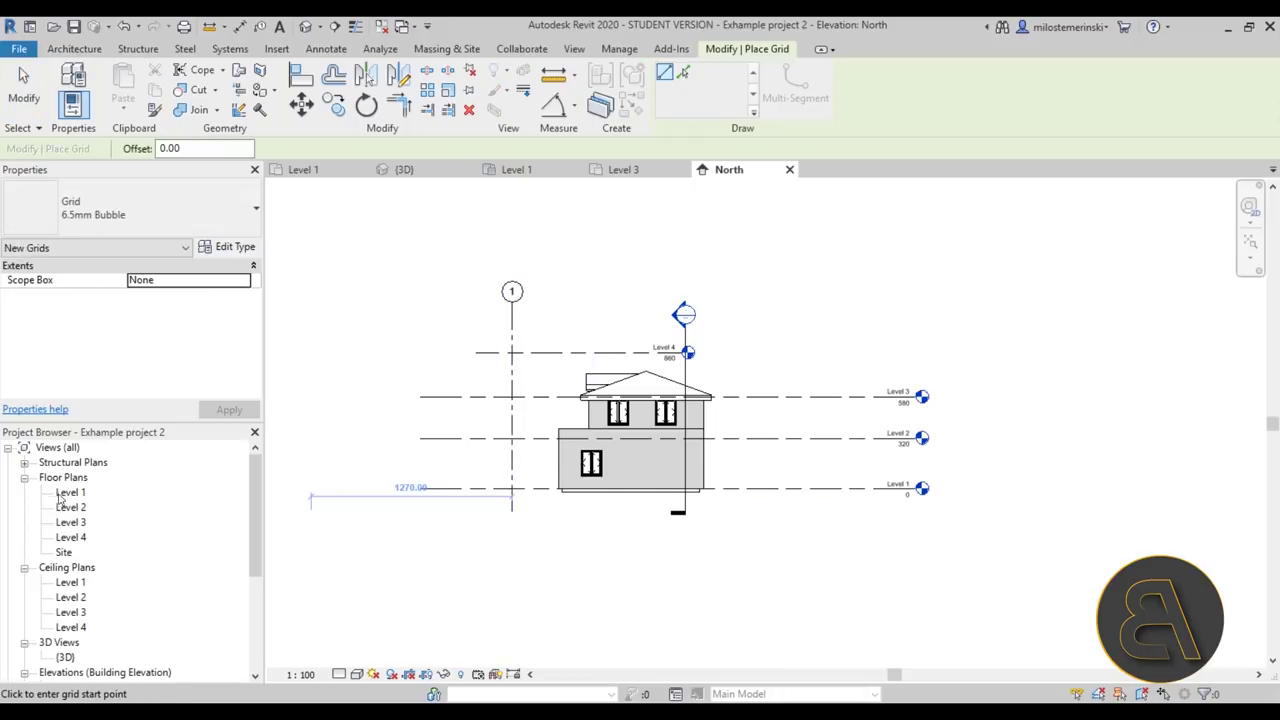
click(304, 172)
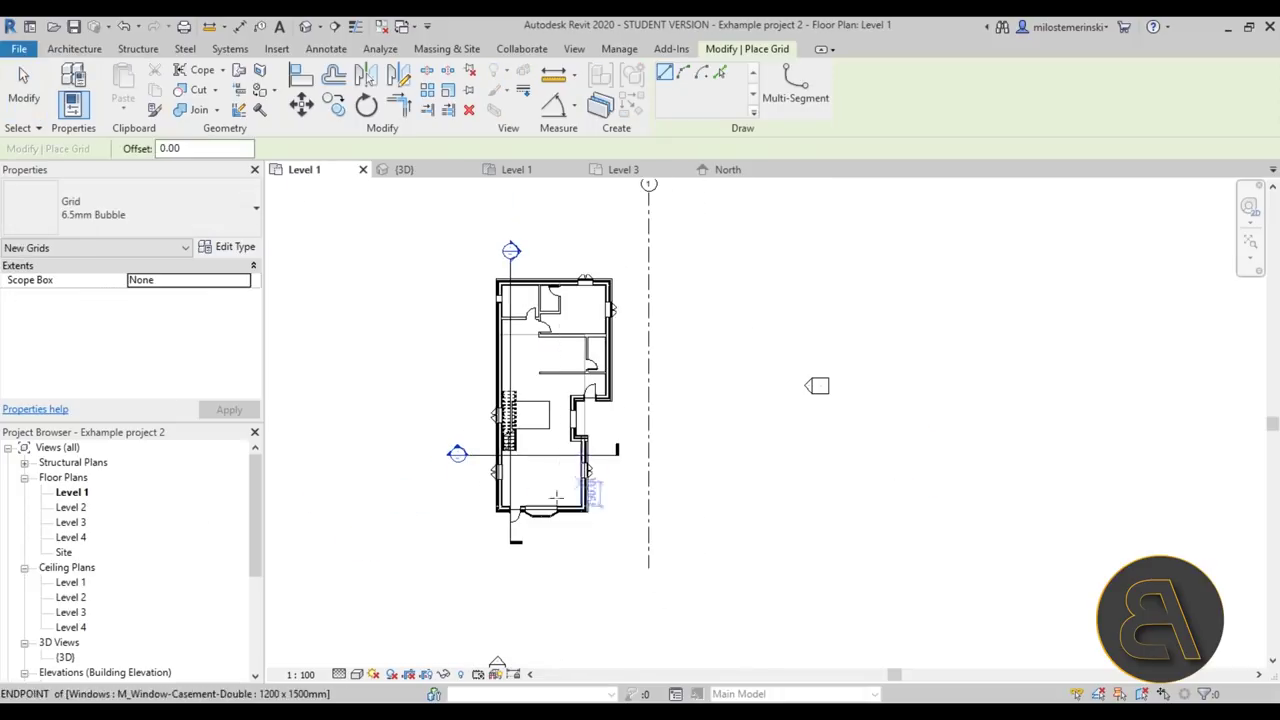
click(408, 552)
click(408, 240)
key(Escape)
key(Escape)
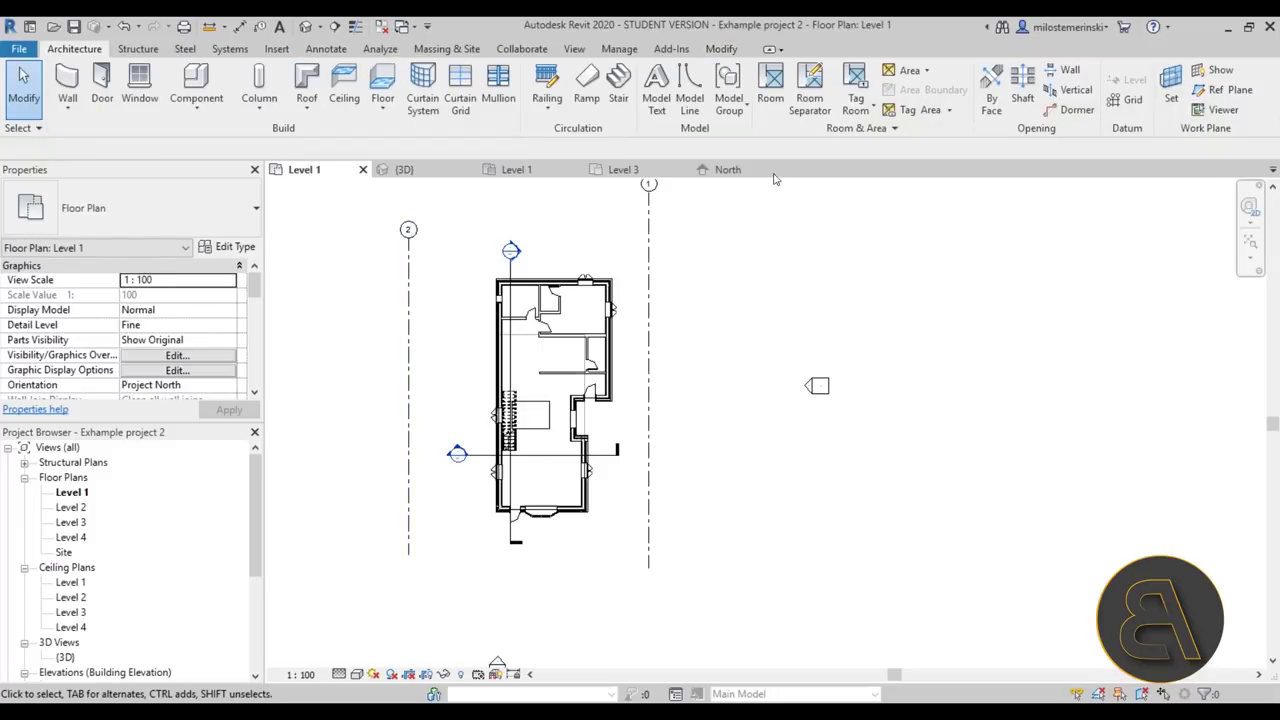
In the 3D view, set the long roof slope with the dormer as the active work plane.
click(306, 27)
scroll(671, 314, down, 2)
shift+middle_drag(671, 314, 706, 371)
scroll(706, 371, up, 1)
click(1169, 100)
click(622, 472)
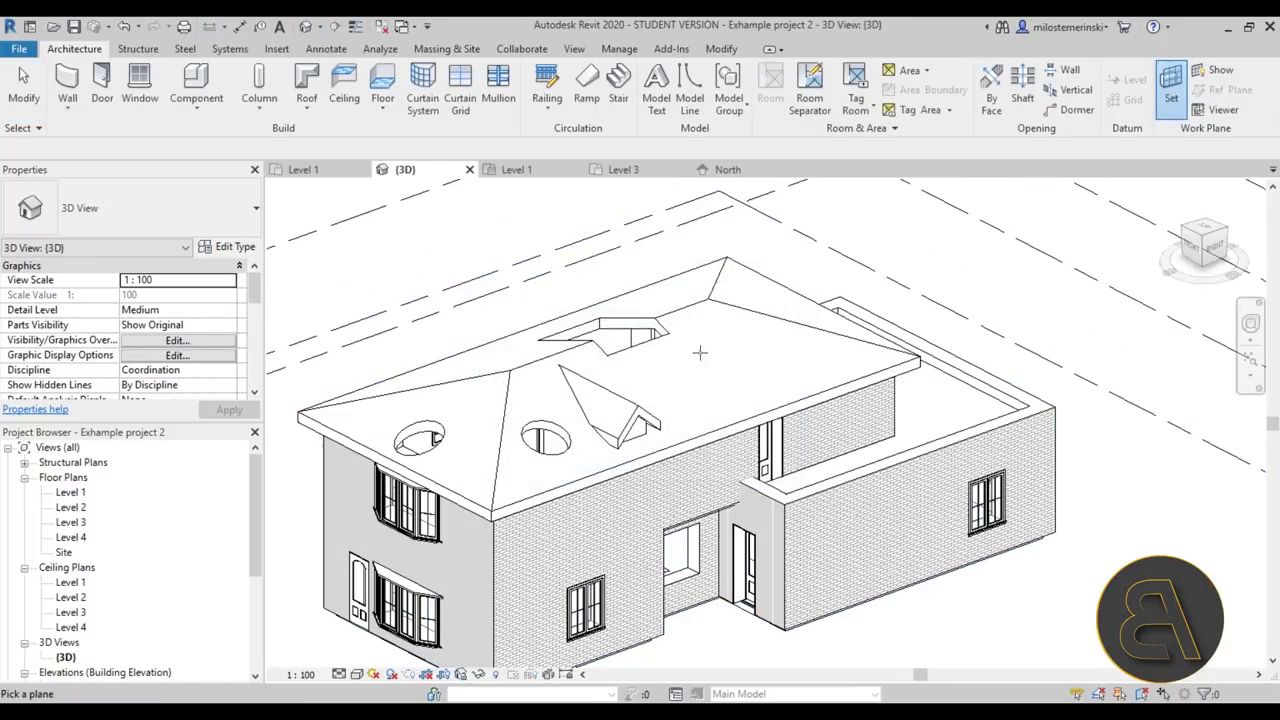
click(791, 404)
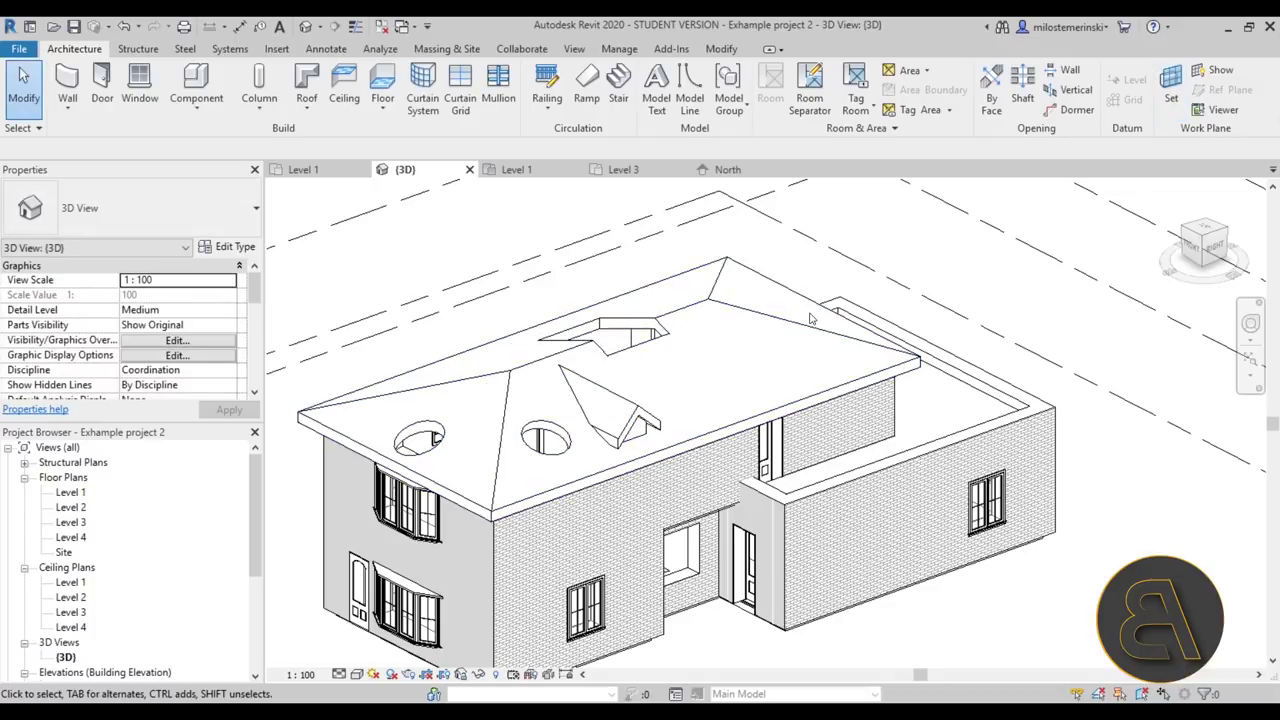
Show the active work plane, examine its grid across the roof slope, and hide it again.
click(1218, 71)
shift+middle_drag(590, 430, 603, 521)
scroll(613, 470, up, 3)
scroll(688, 513, down, 2)
shift+middle_drag(688, 513, 646, 516)
middle_drag(776, 521, 762, 513)
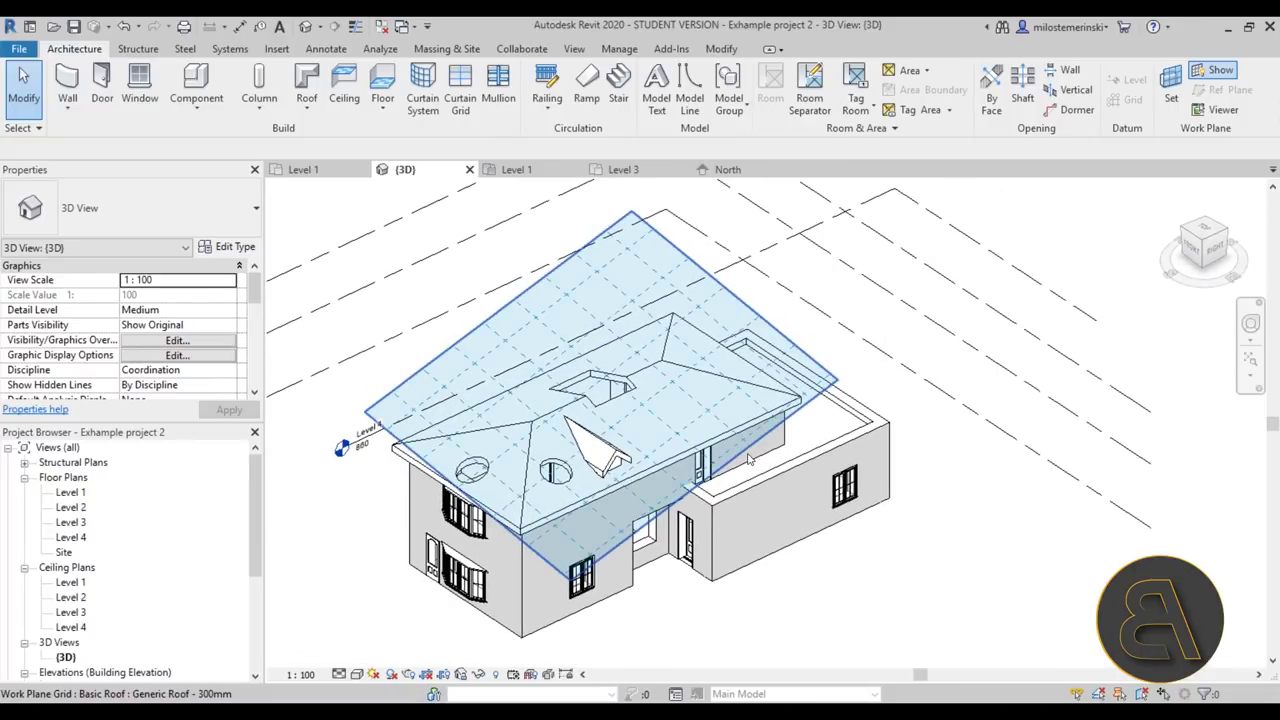
click(750, 457)
click(972, 488)
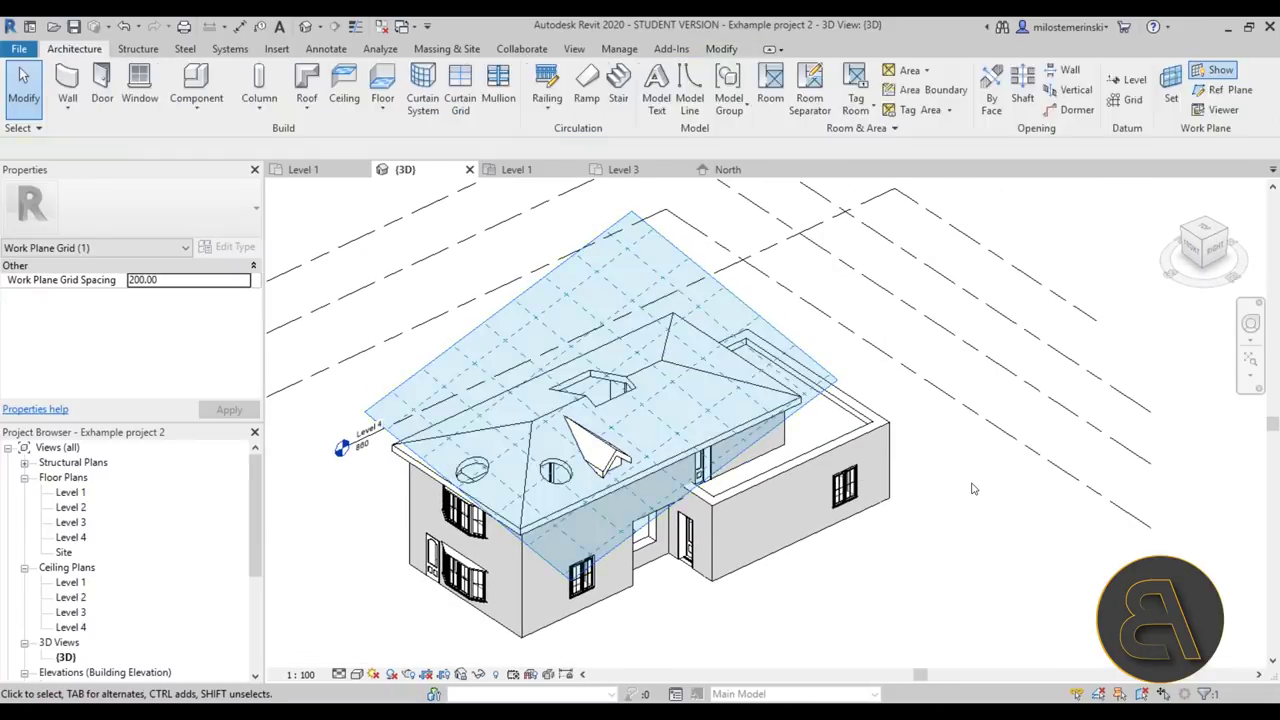
click(1208, 76)
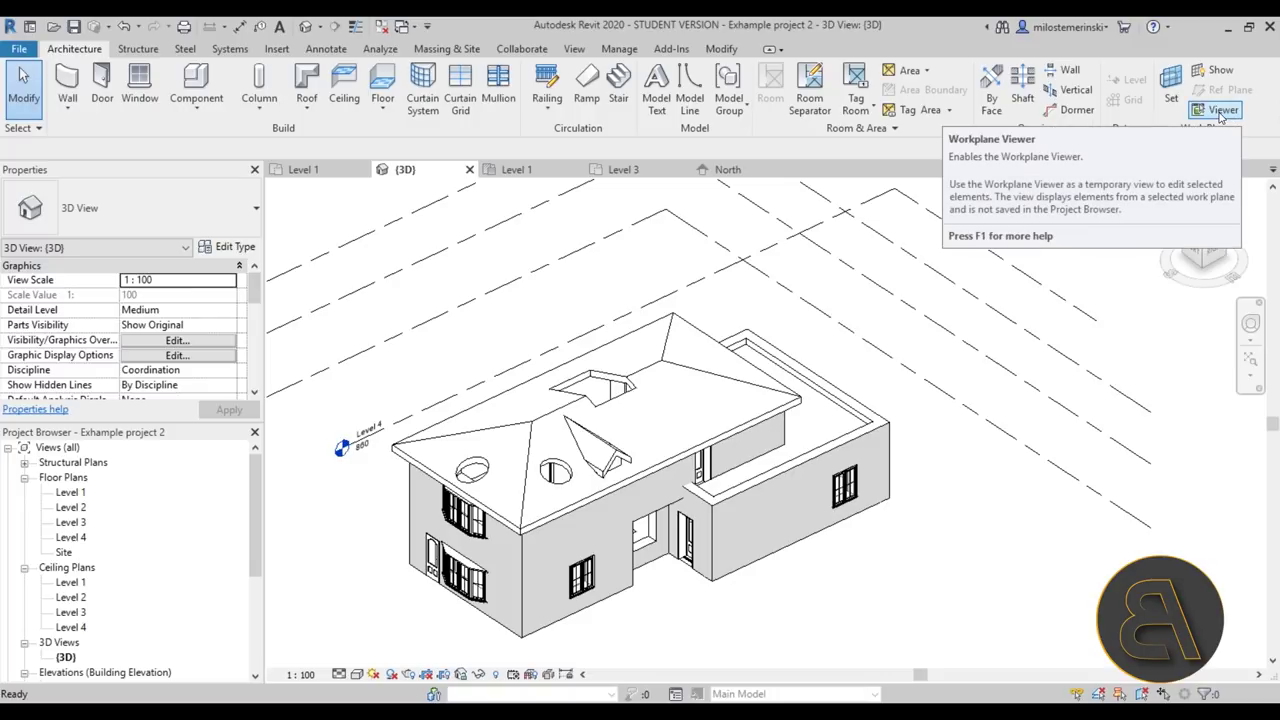
Open the Workplane Viewer with the work plane shown, zoom it to fit, and orbit slightly around the roof.
click(1220, 115)
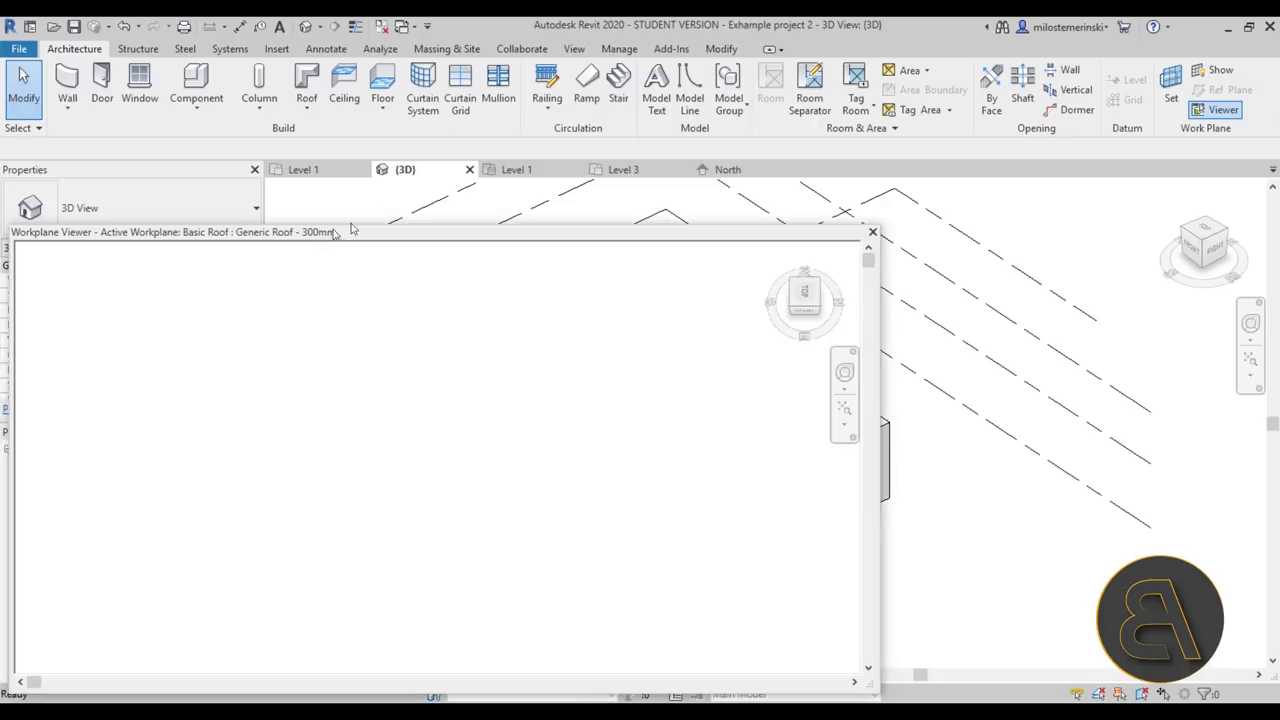
drag(334, 231, 492, 149)
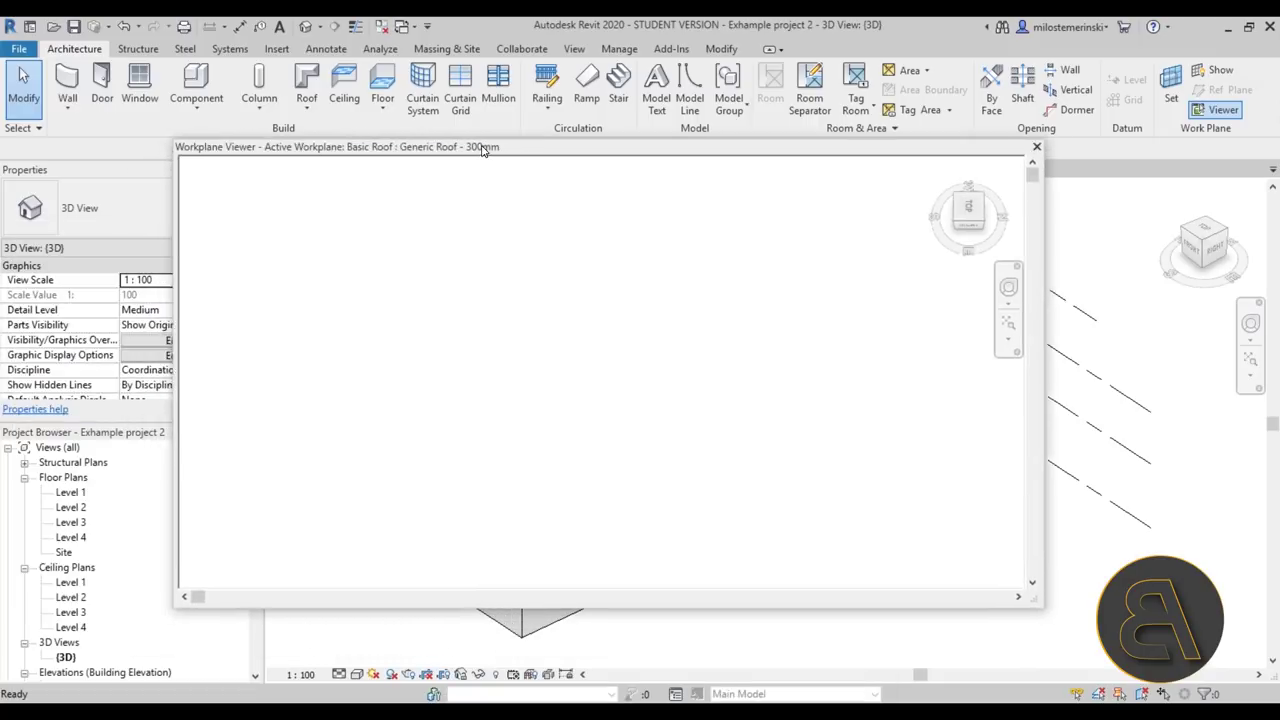
click(545, 440)
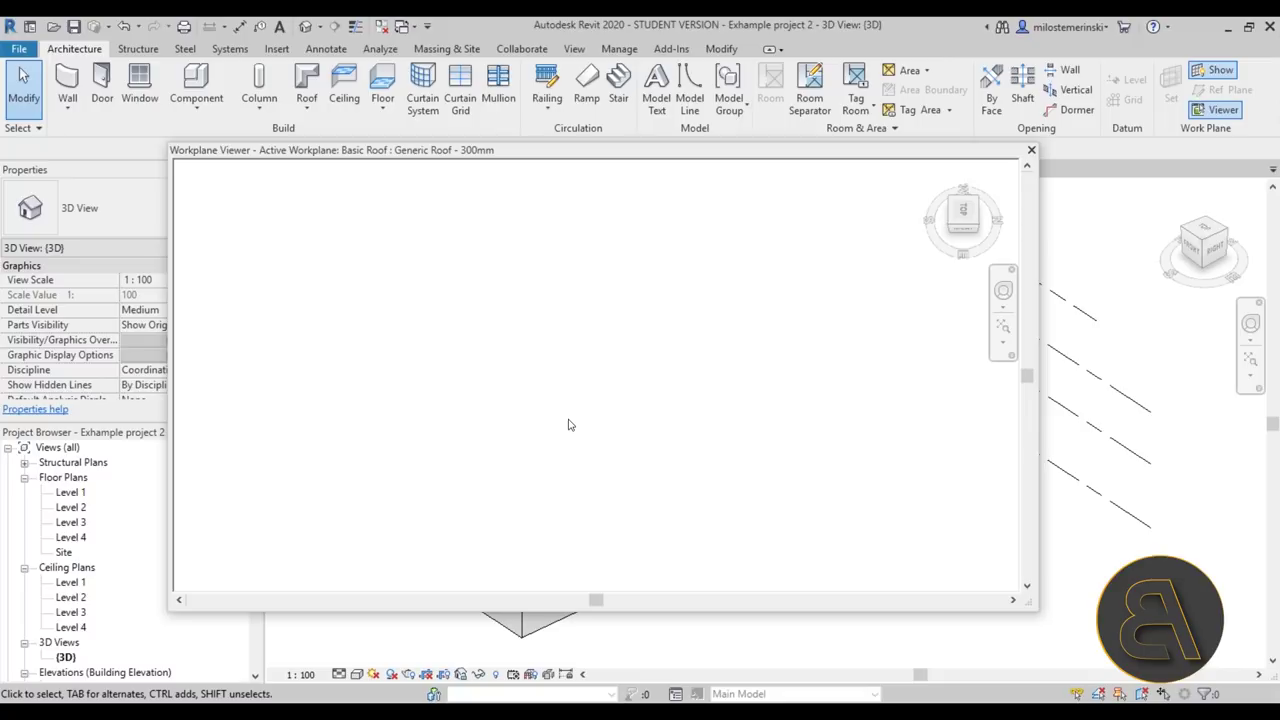
click(1004, 328)
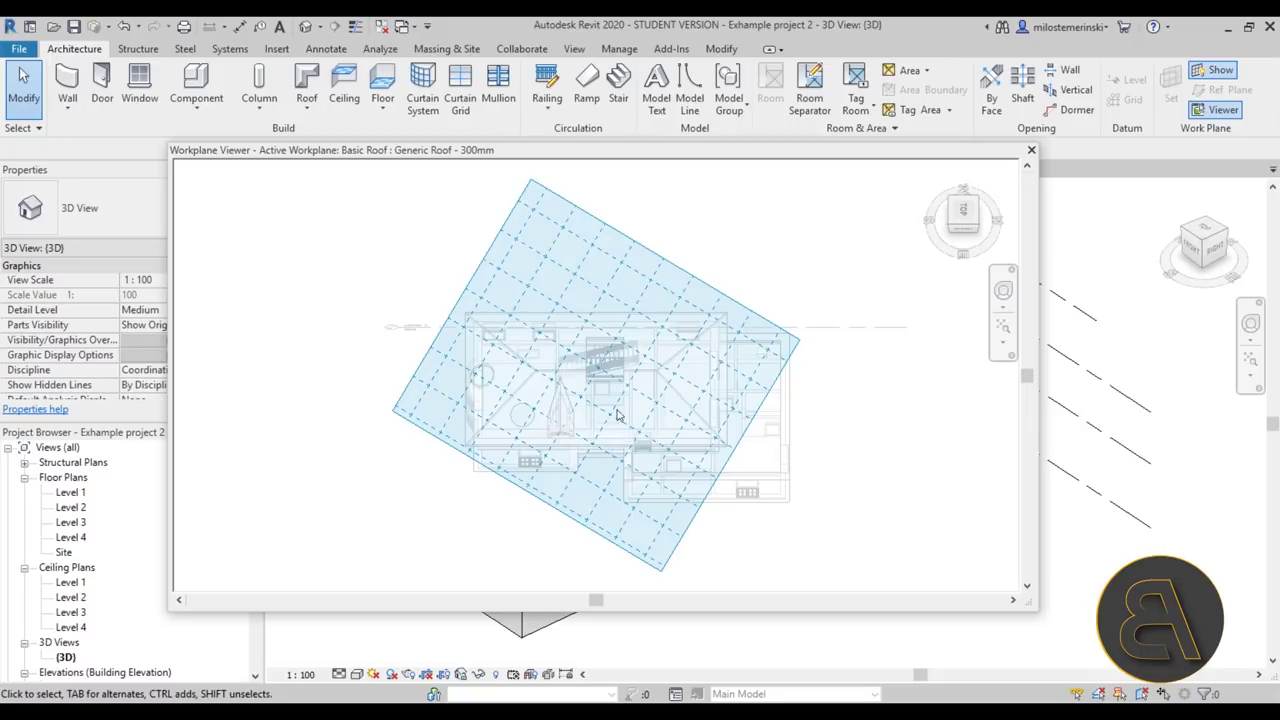
mouse_move(581, 477)
shift+middle_down()
mouse_move(615, 421)
mouse_move(592, 496)
shift+middle_up()
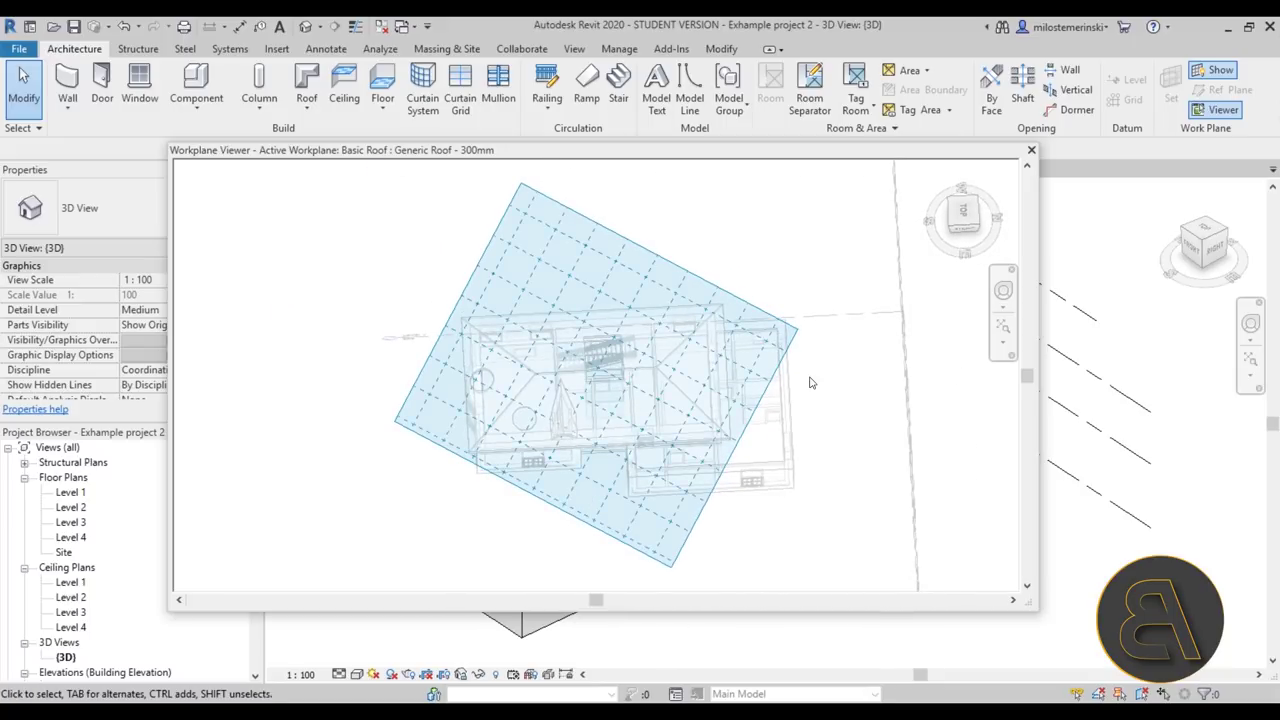
Close the Workplane Viewer and draw a horizontal reference plane across the middle of the house in the Level 1 floor plan.
click(1031, 151)
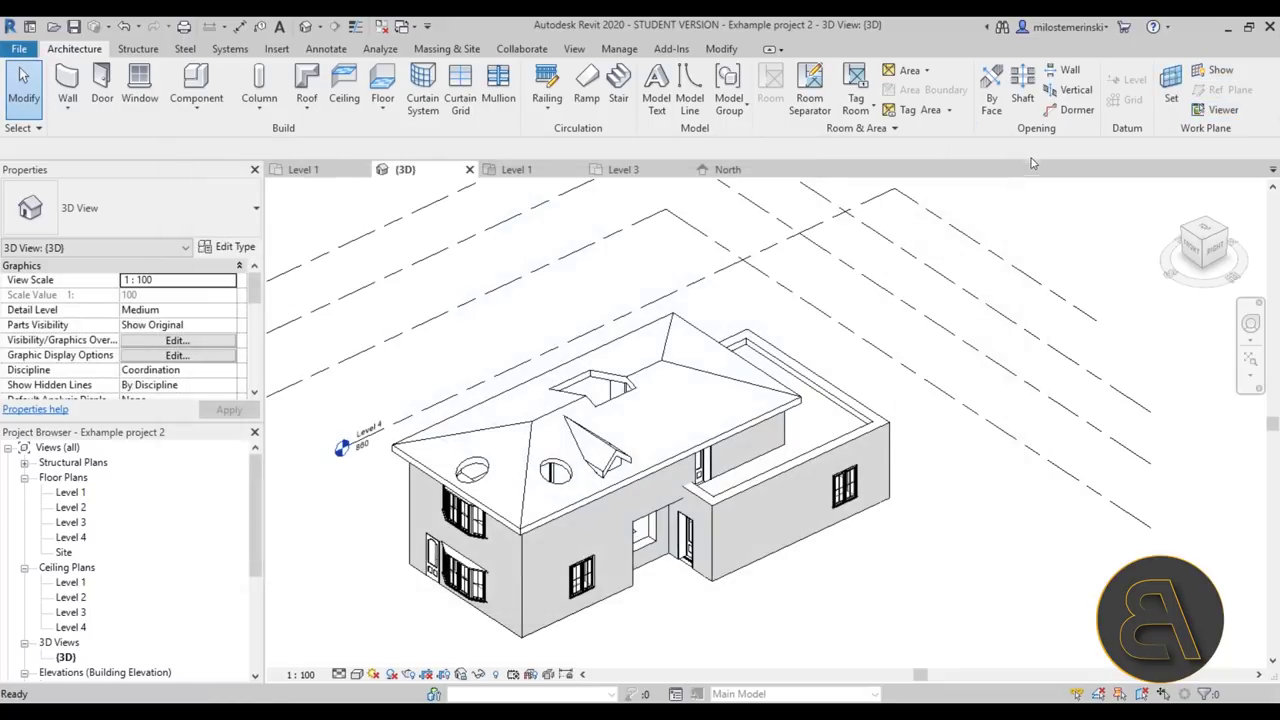
double_click(68, 493)
click(1232, 91)
click(678, 372)
click(381, 372)
key(Escape)
key(Escape)
Name the horizontal reference plane across the house "asdas".
click(678, 362)
click(668, 351)
text(asdas)
key(Return)
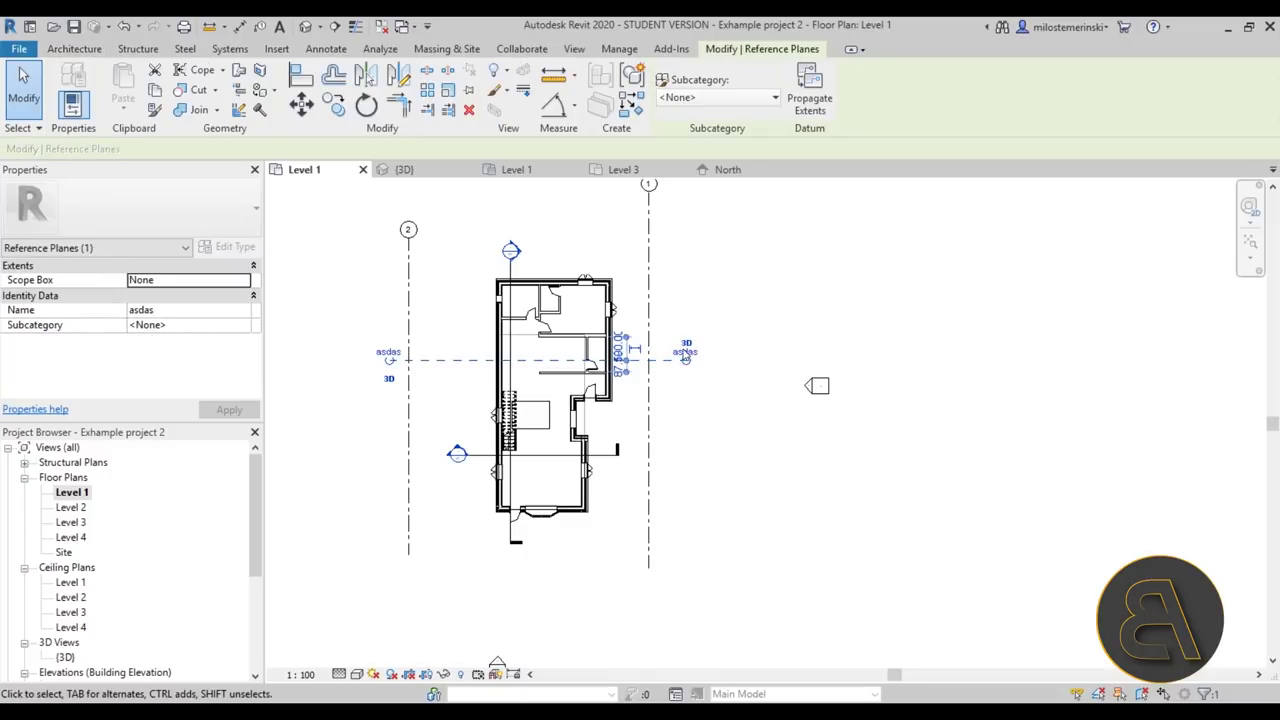
Compare the house in the 3D view and the Level 1 floor plan, and return to 3D to view it from a lower angle.
click(304, 28)
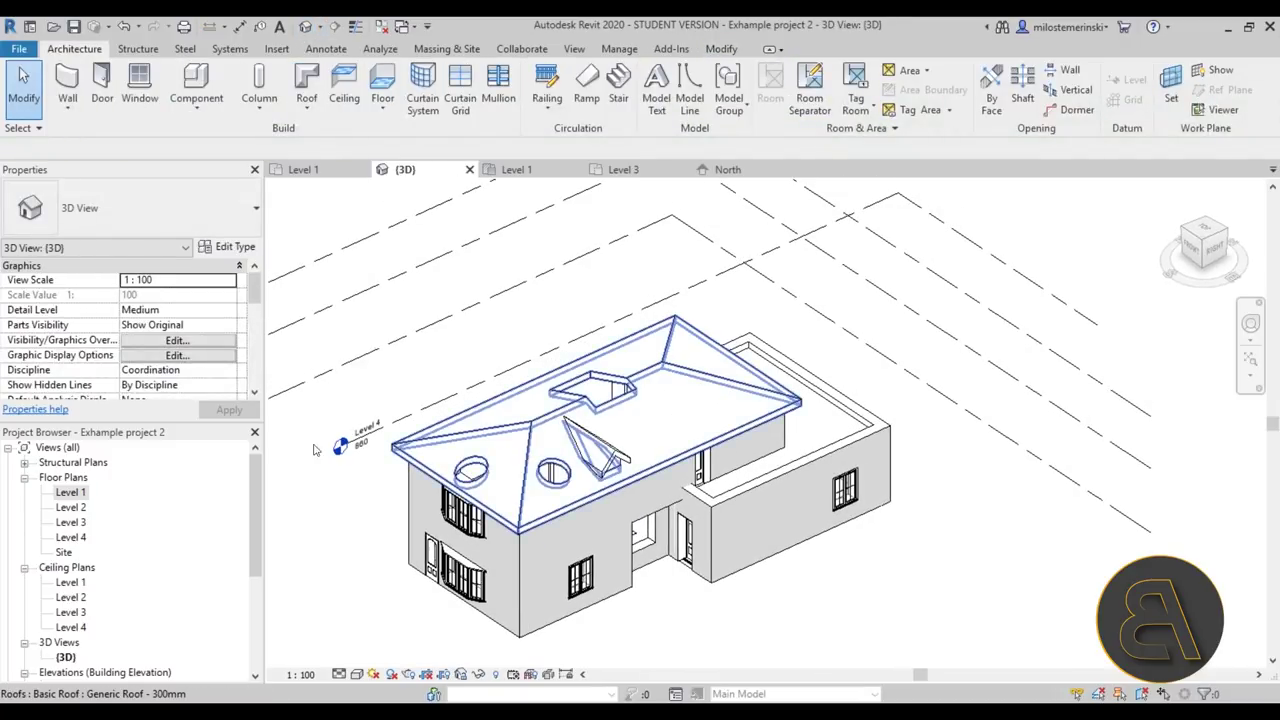
double_click(94, 498)
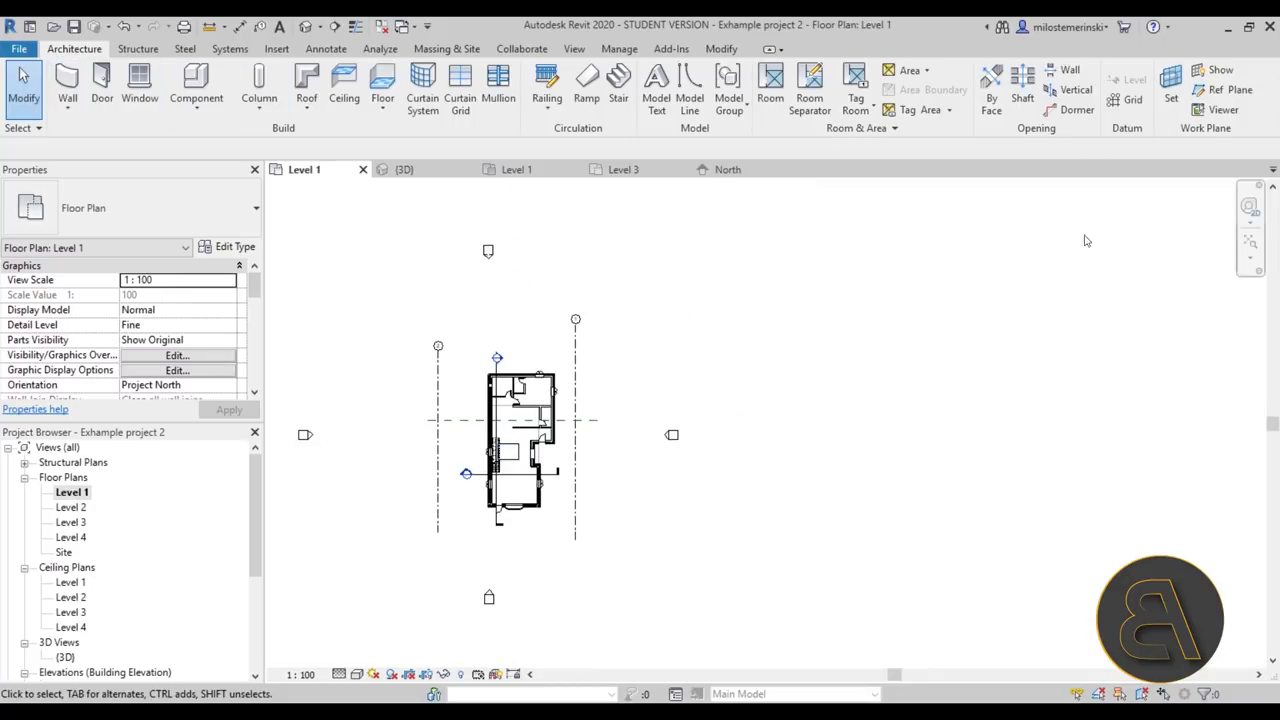
click(304, 28)
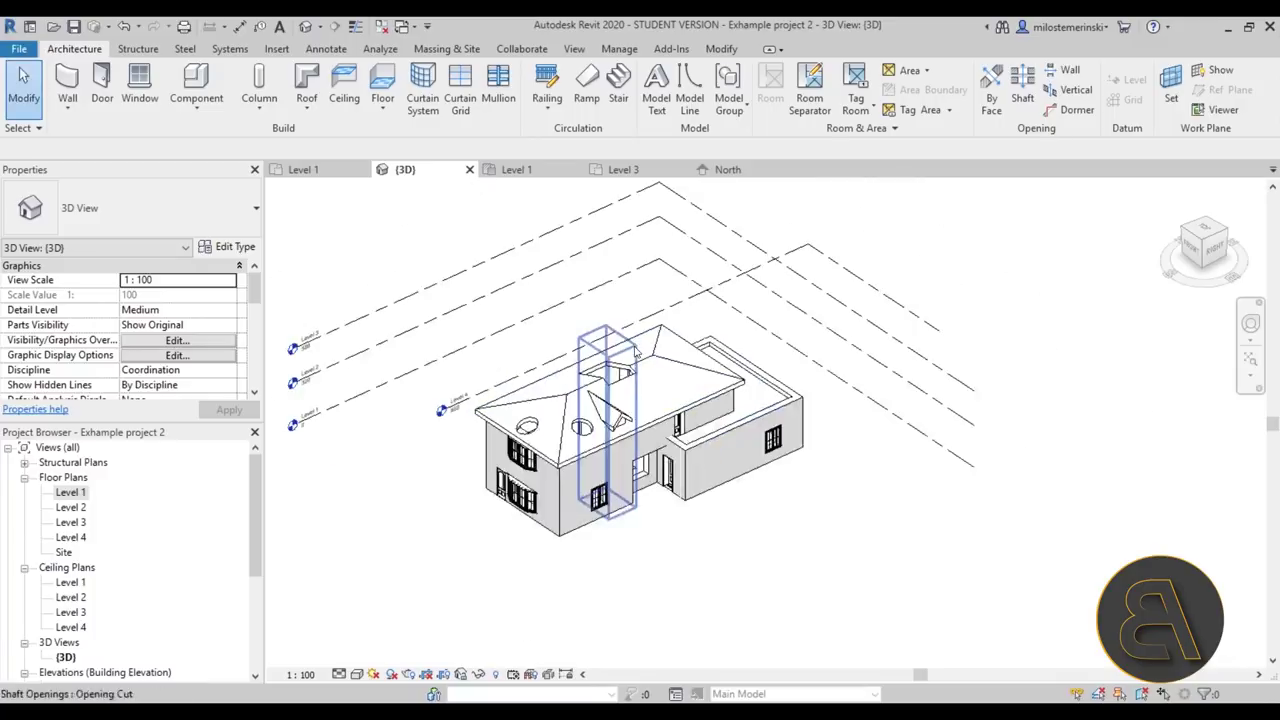
middle_drag(580, 363, 591, 386)
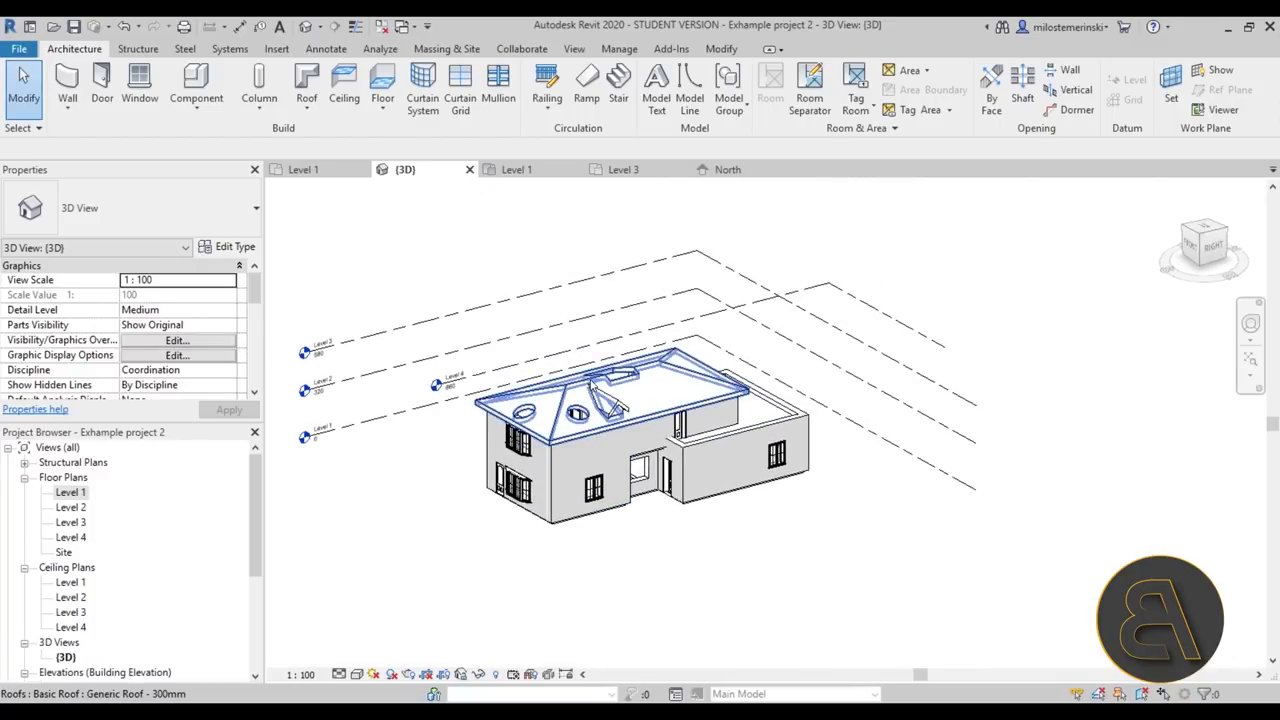